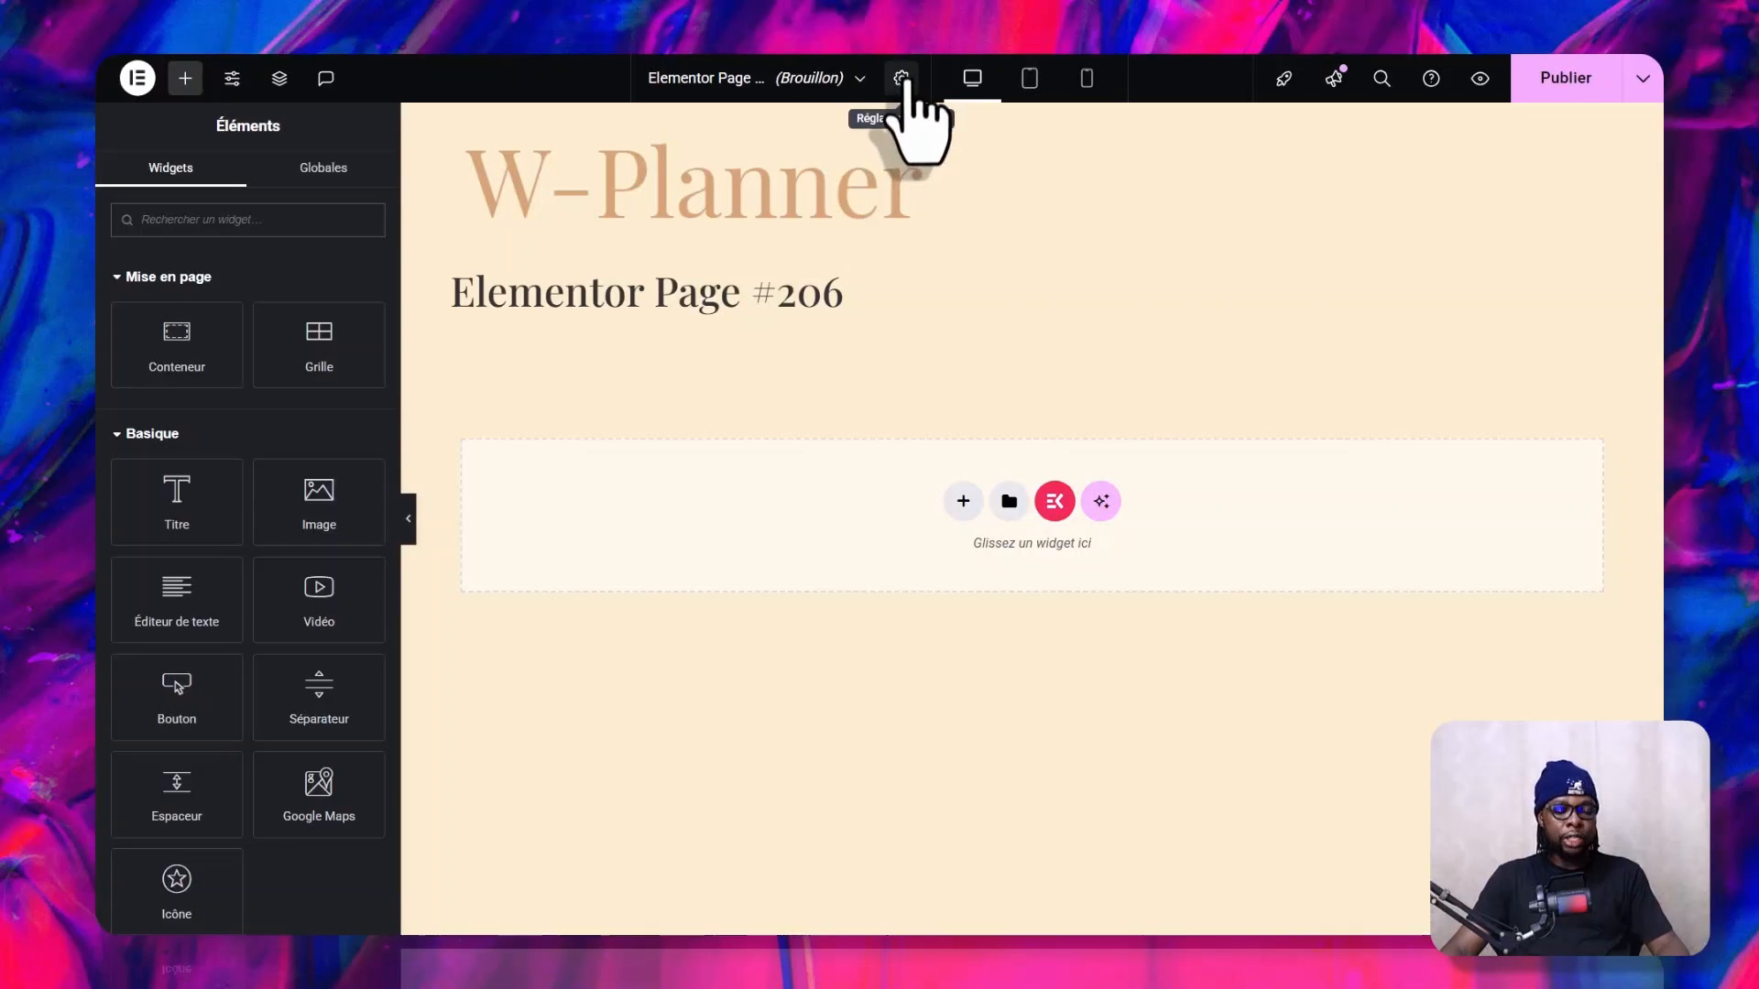
# - Hide the page title in the page settings
pyautogui.click(902, 81)
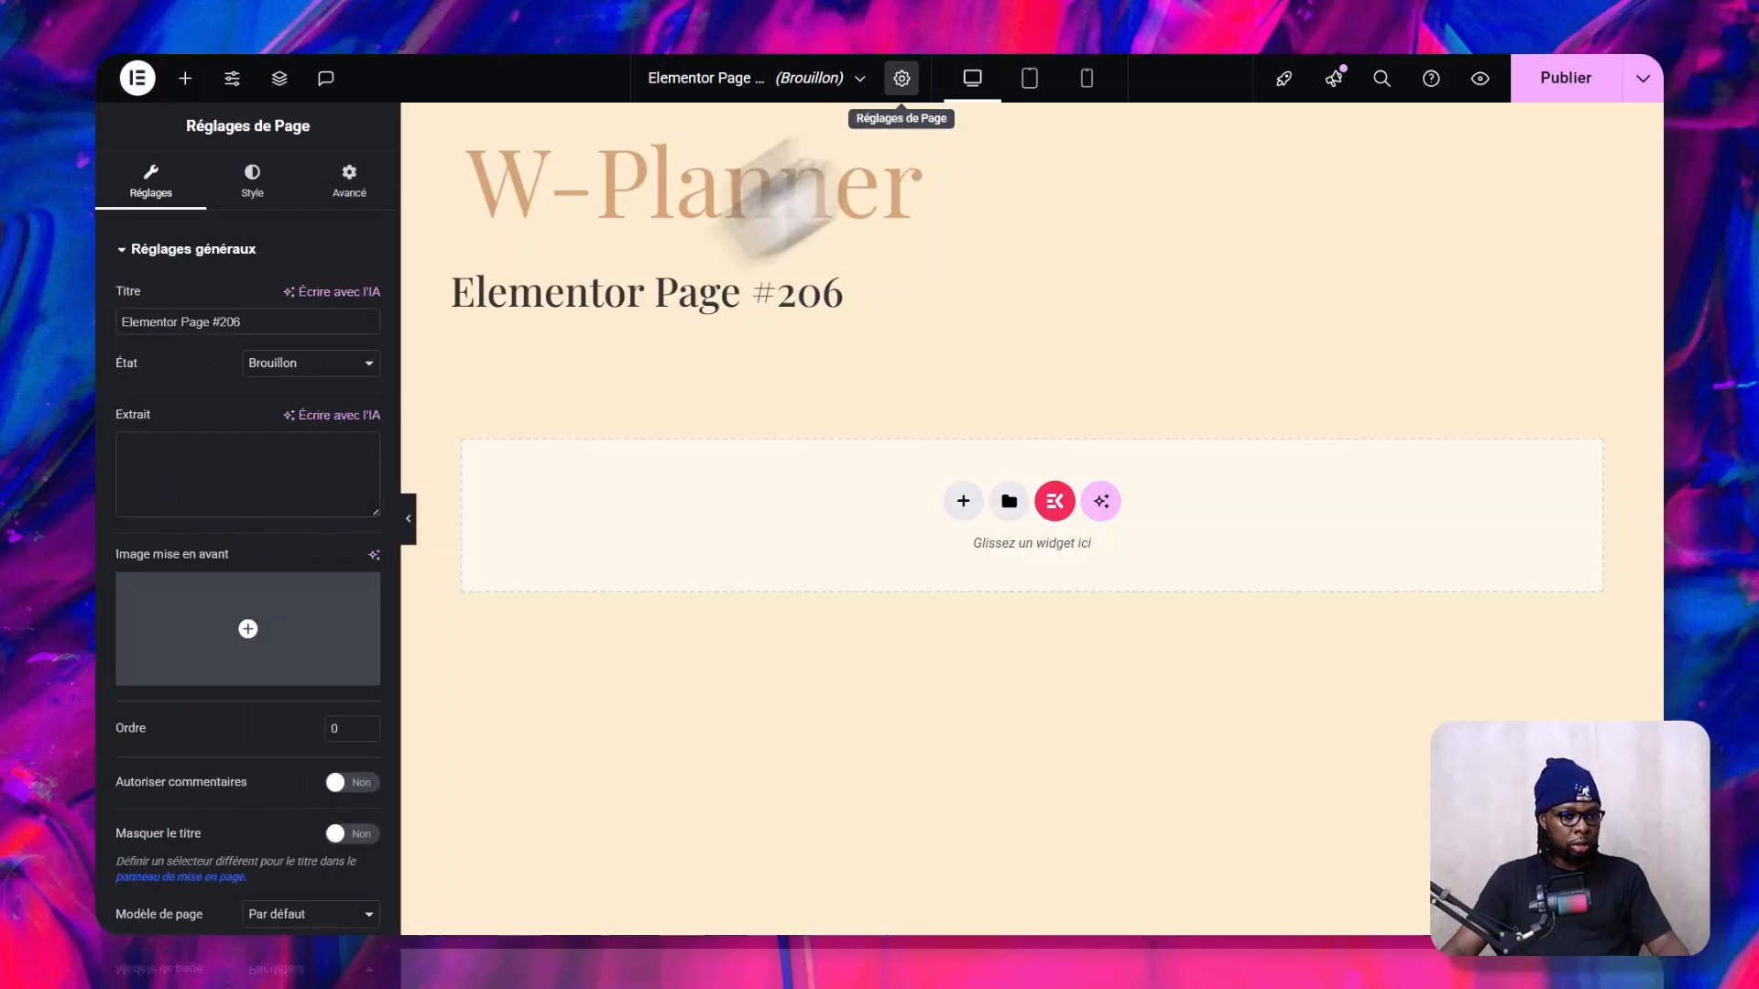
pyautogui.scroll(-1, 293, 751)
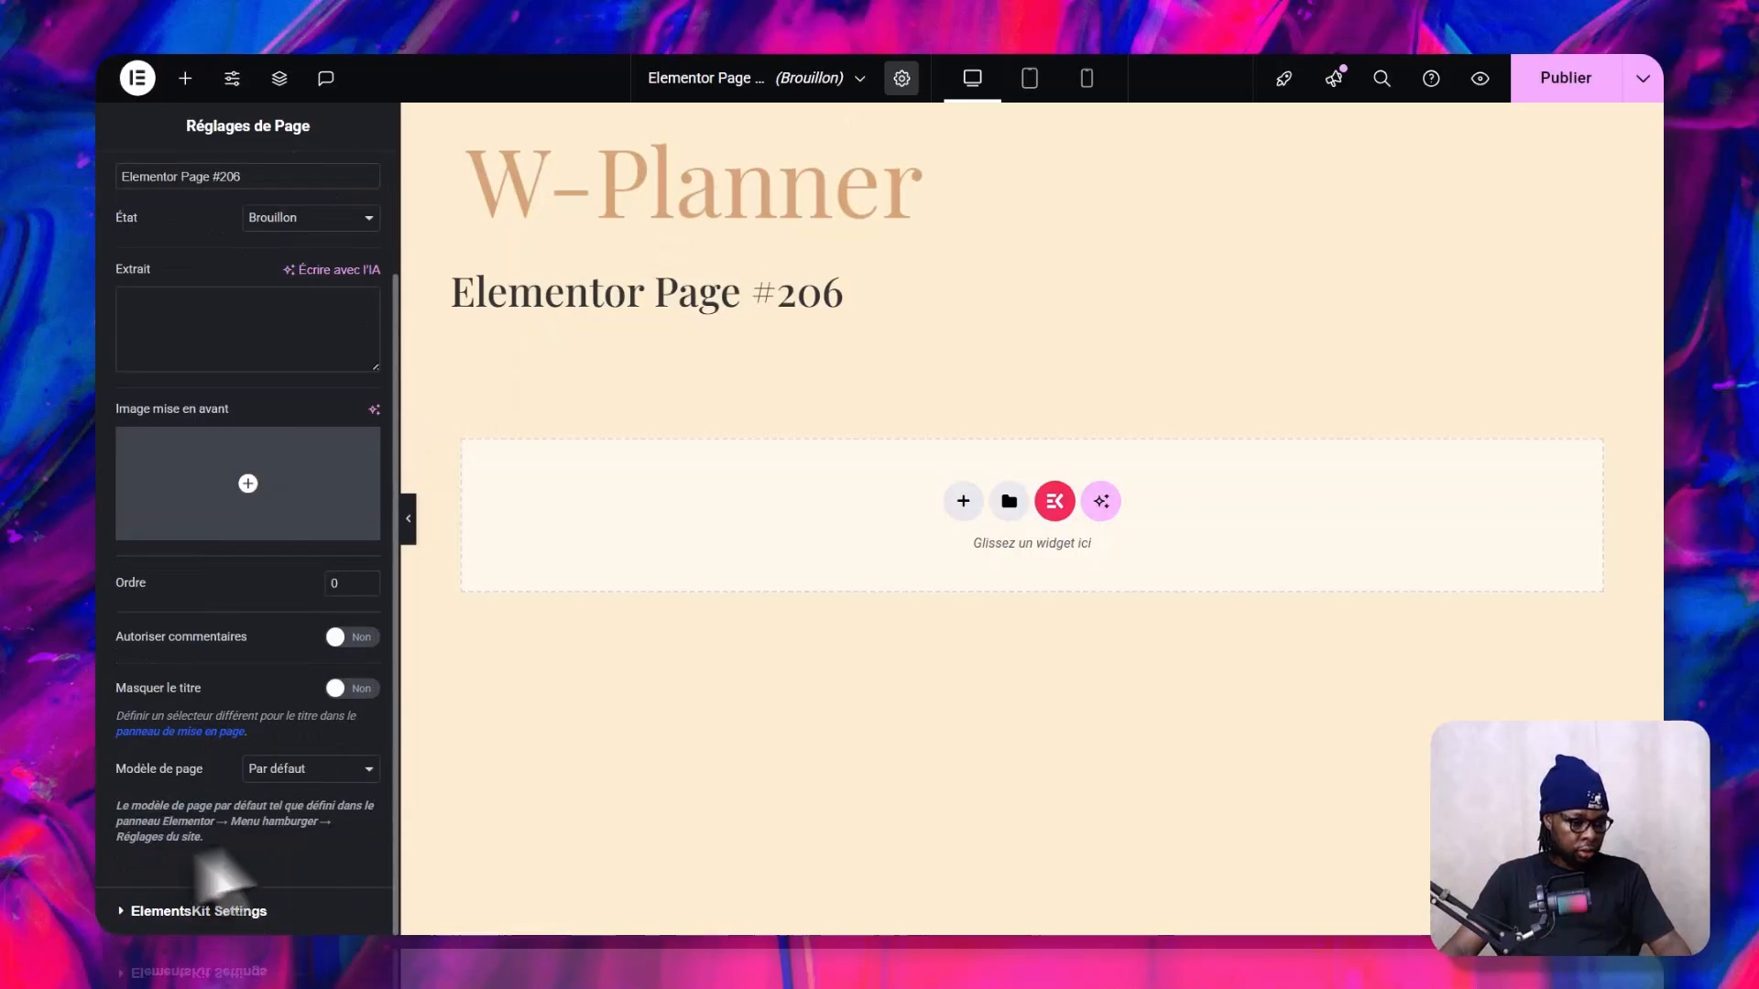
pyautogui.click(350, 689)
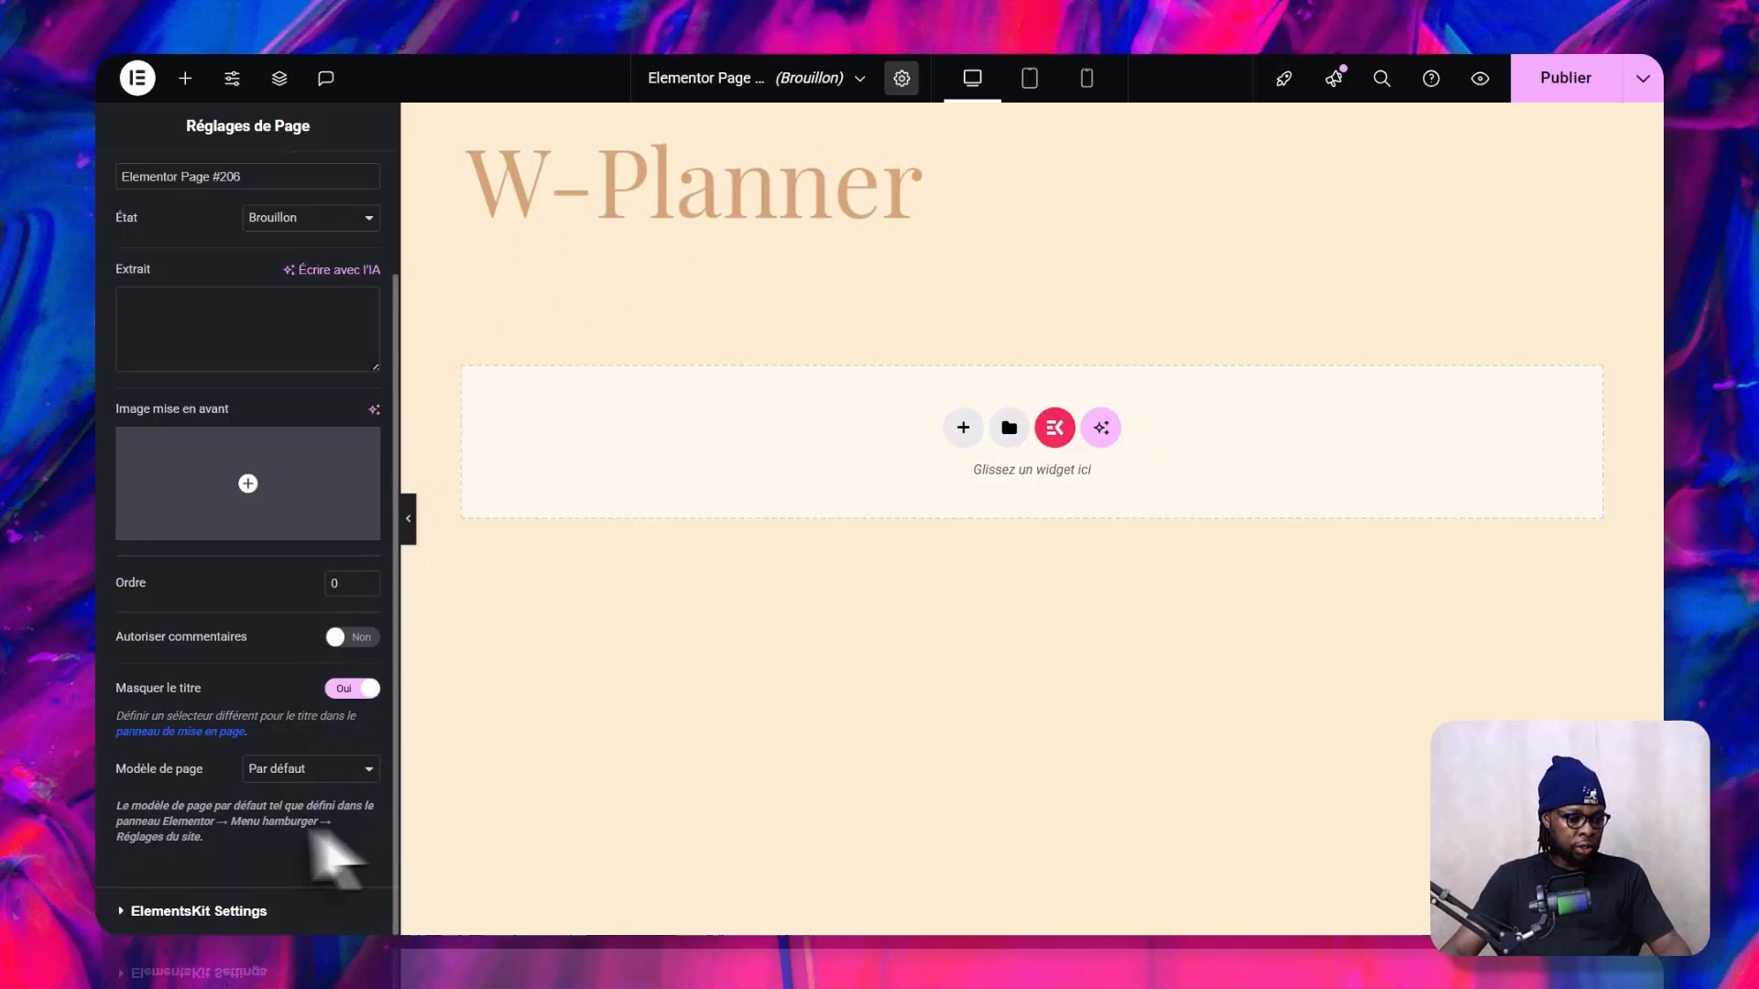
# - Switch the page to a template without the site header and publish the page
pyautogui.click(261, 772)
pyautogui.click(316, 821)
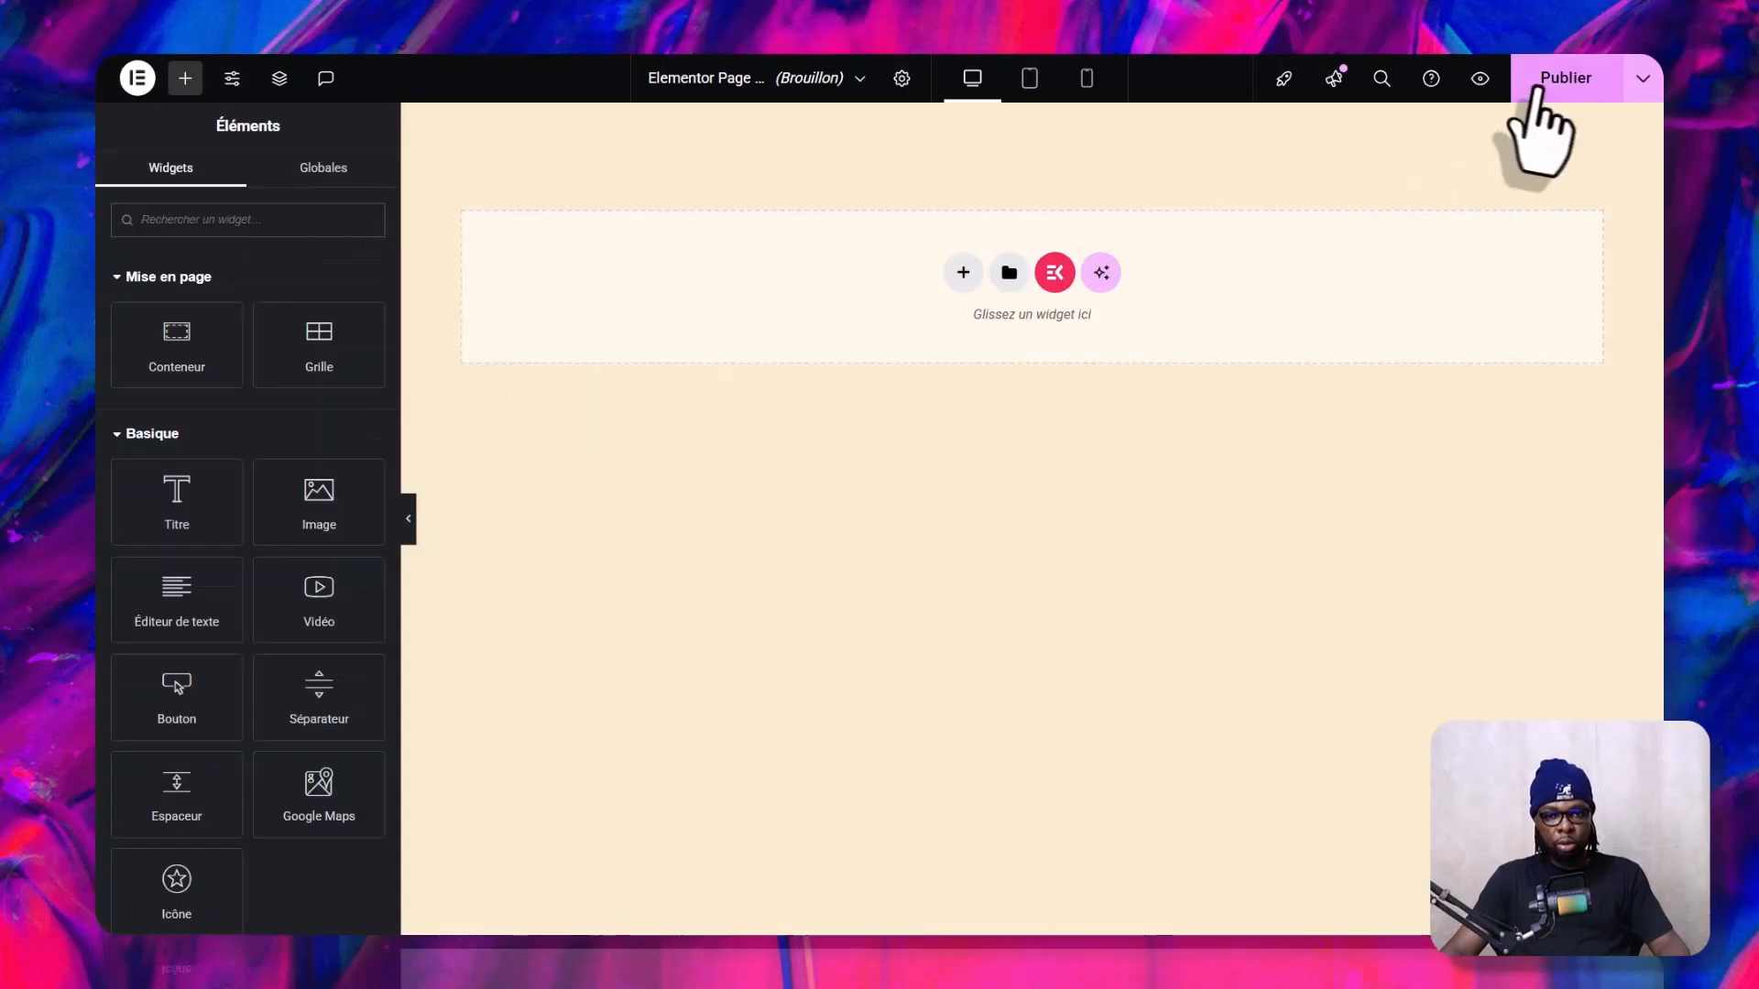
pyautogui.click(1570, 90)
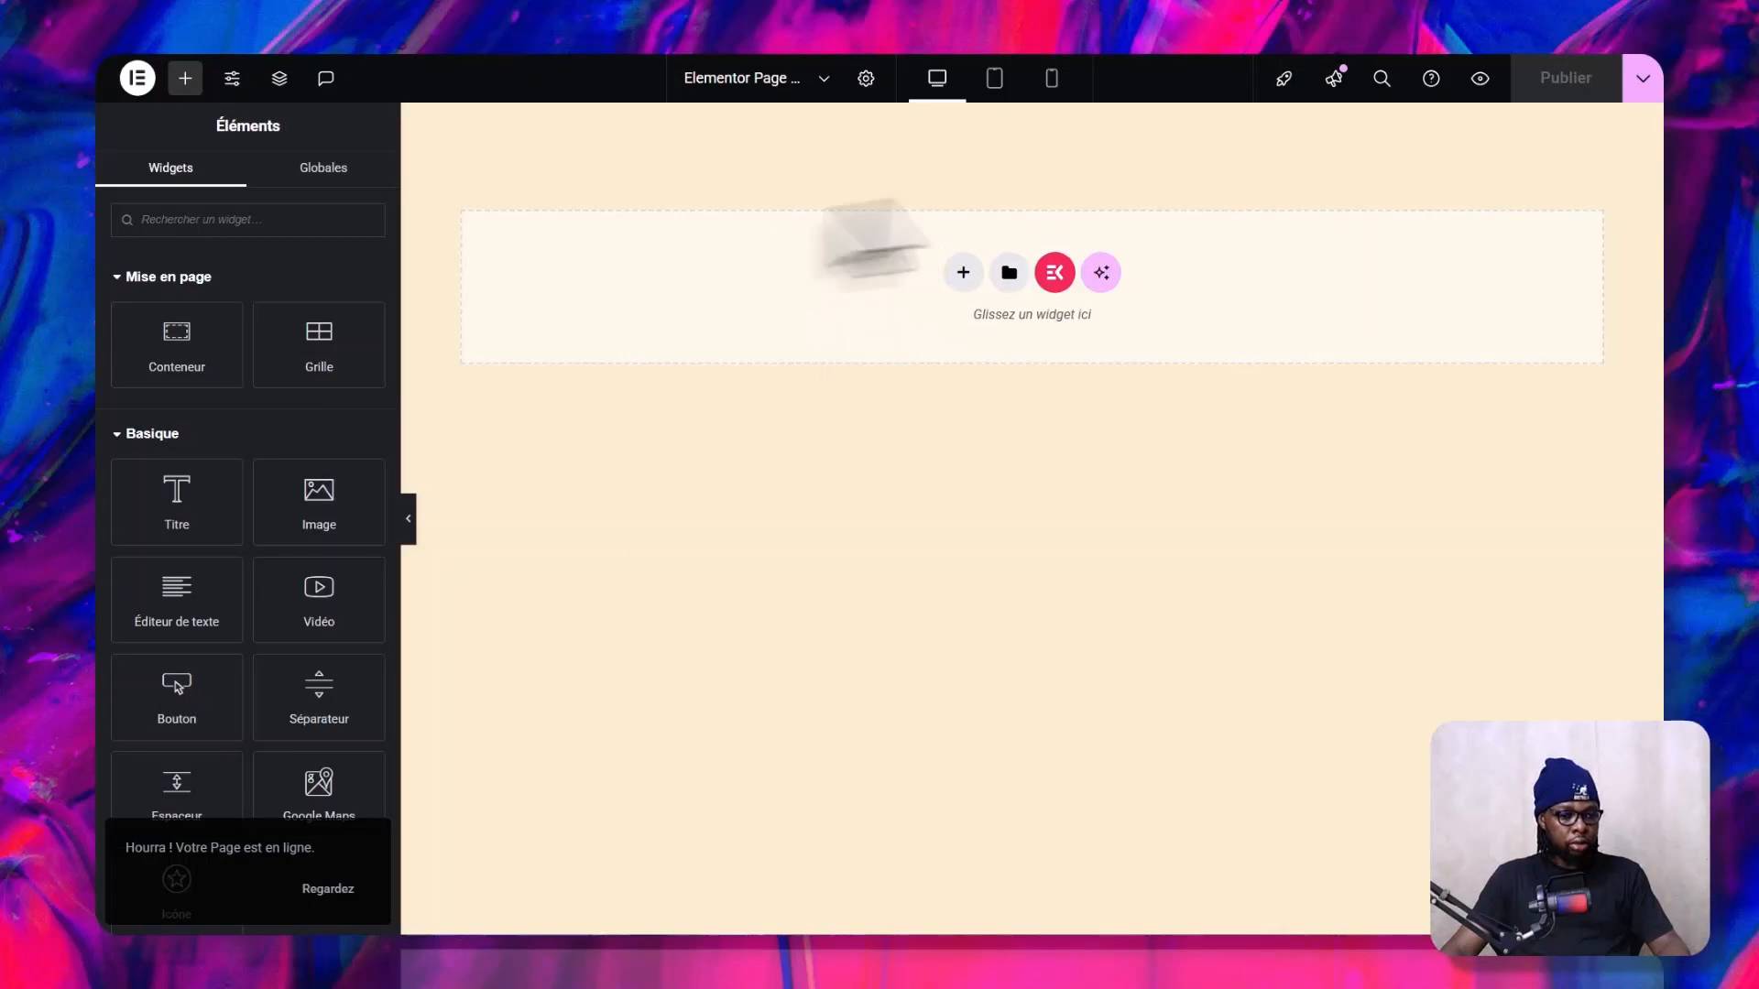
# - Add a Flexbox container with two equal columns and set the parent container's inner padding to 0 px on all sides
pyautogui.click(963, 272)
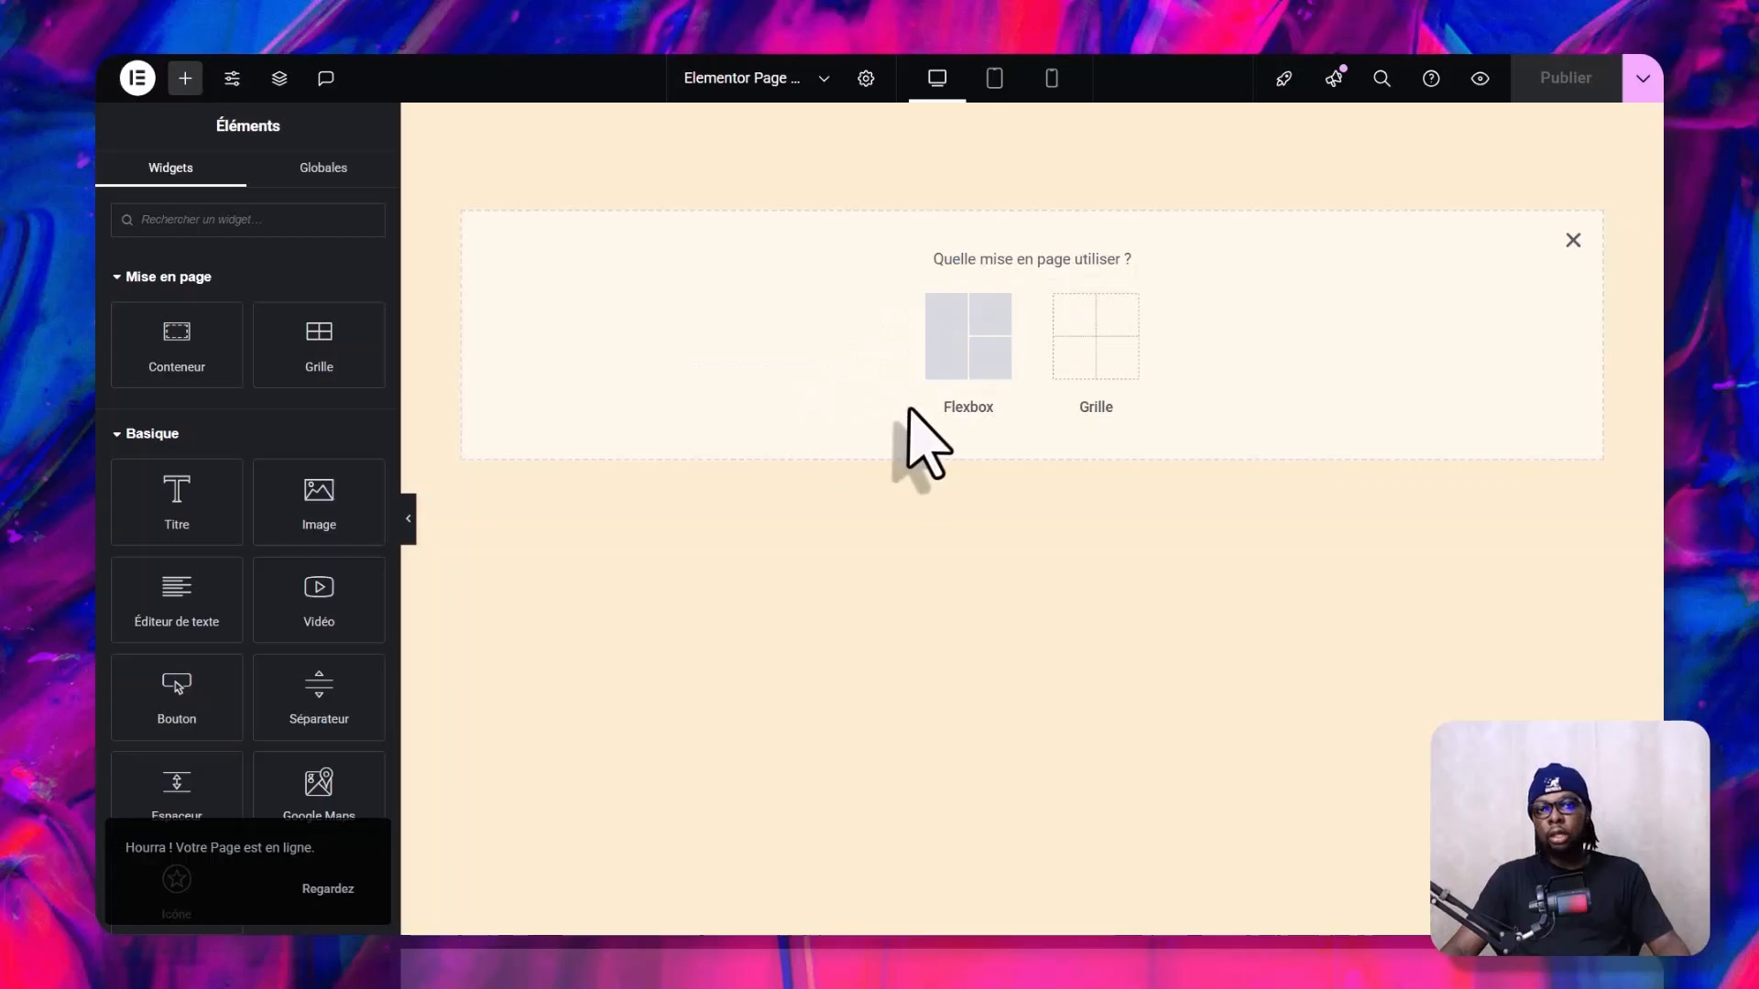
pyautogui.click(964, 350)
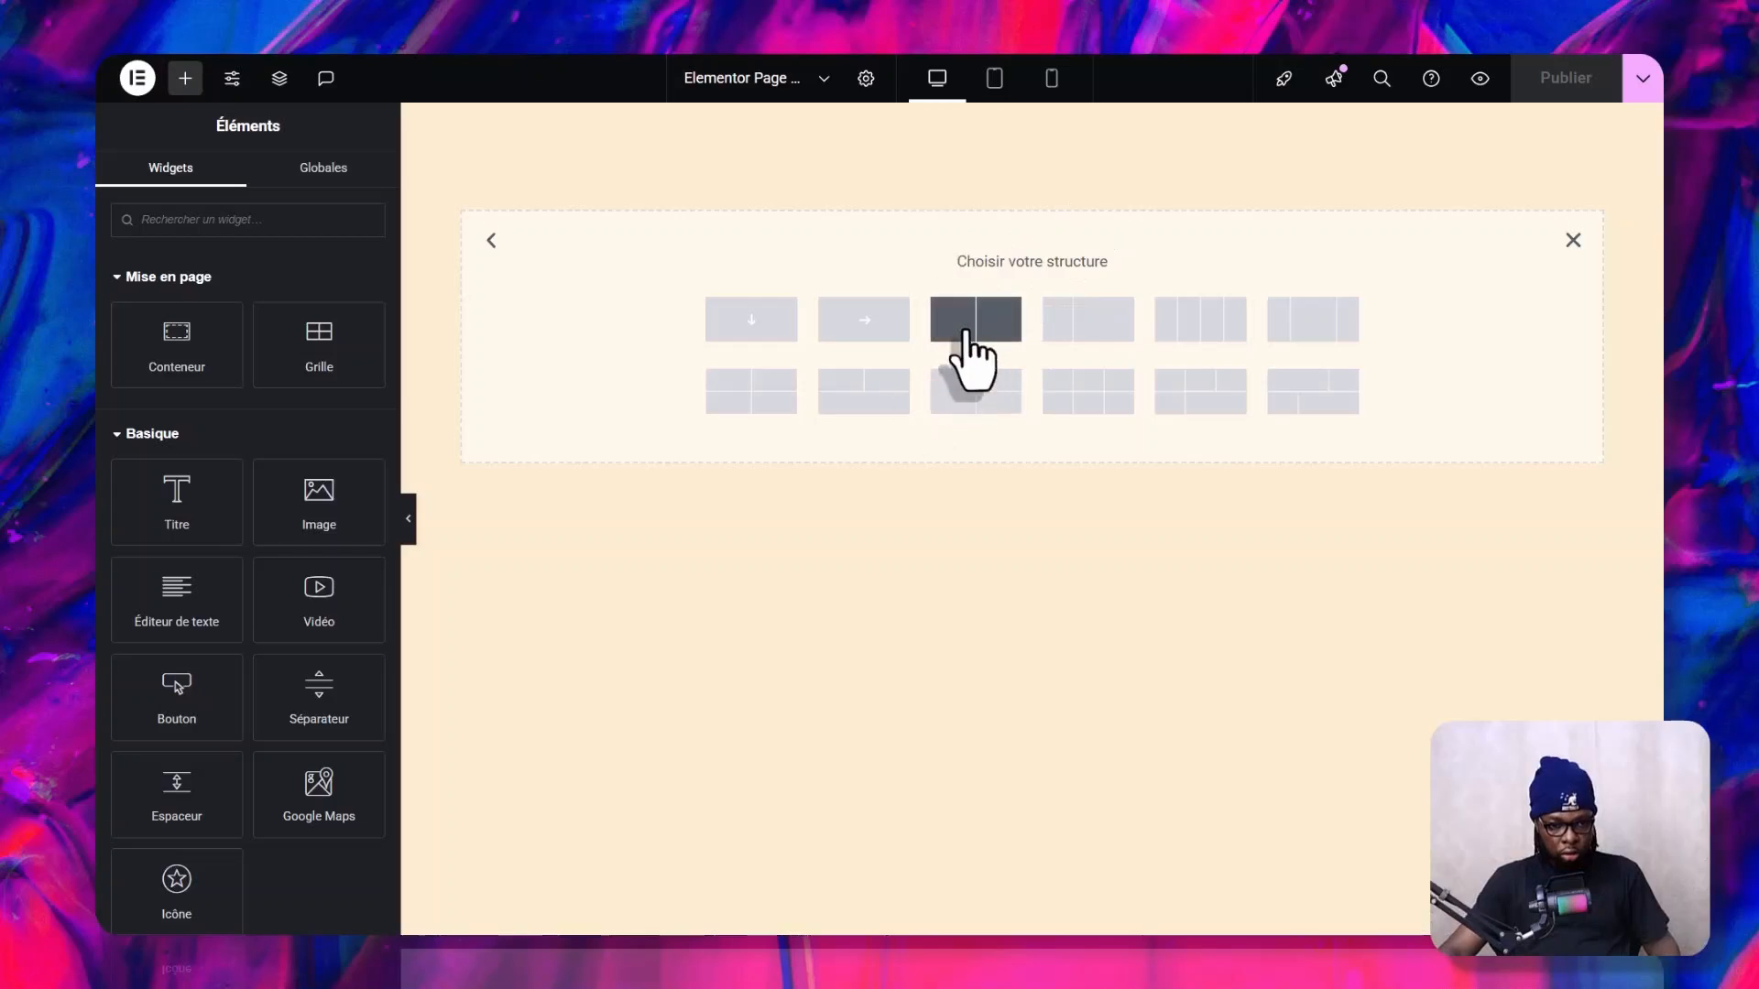
pyautogui.click(971, 318)
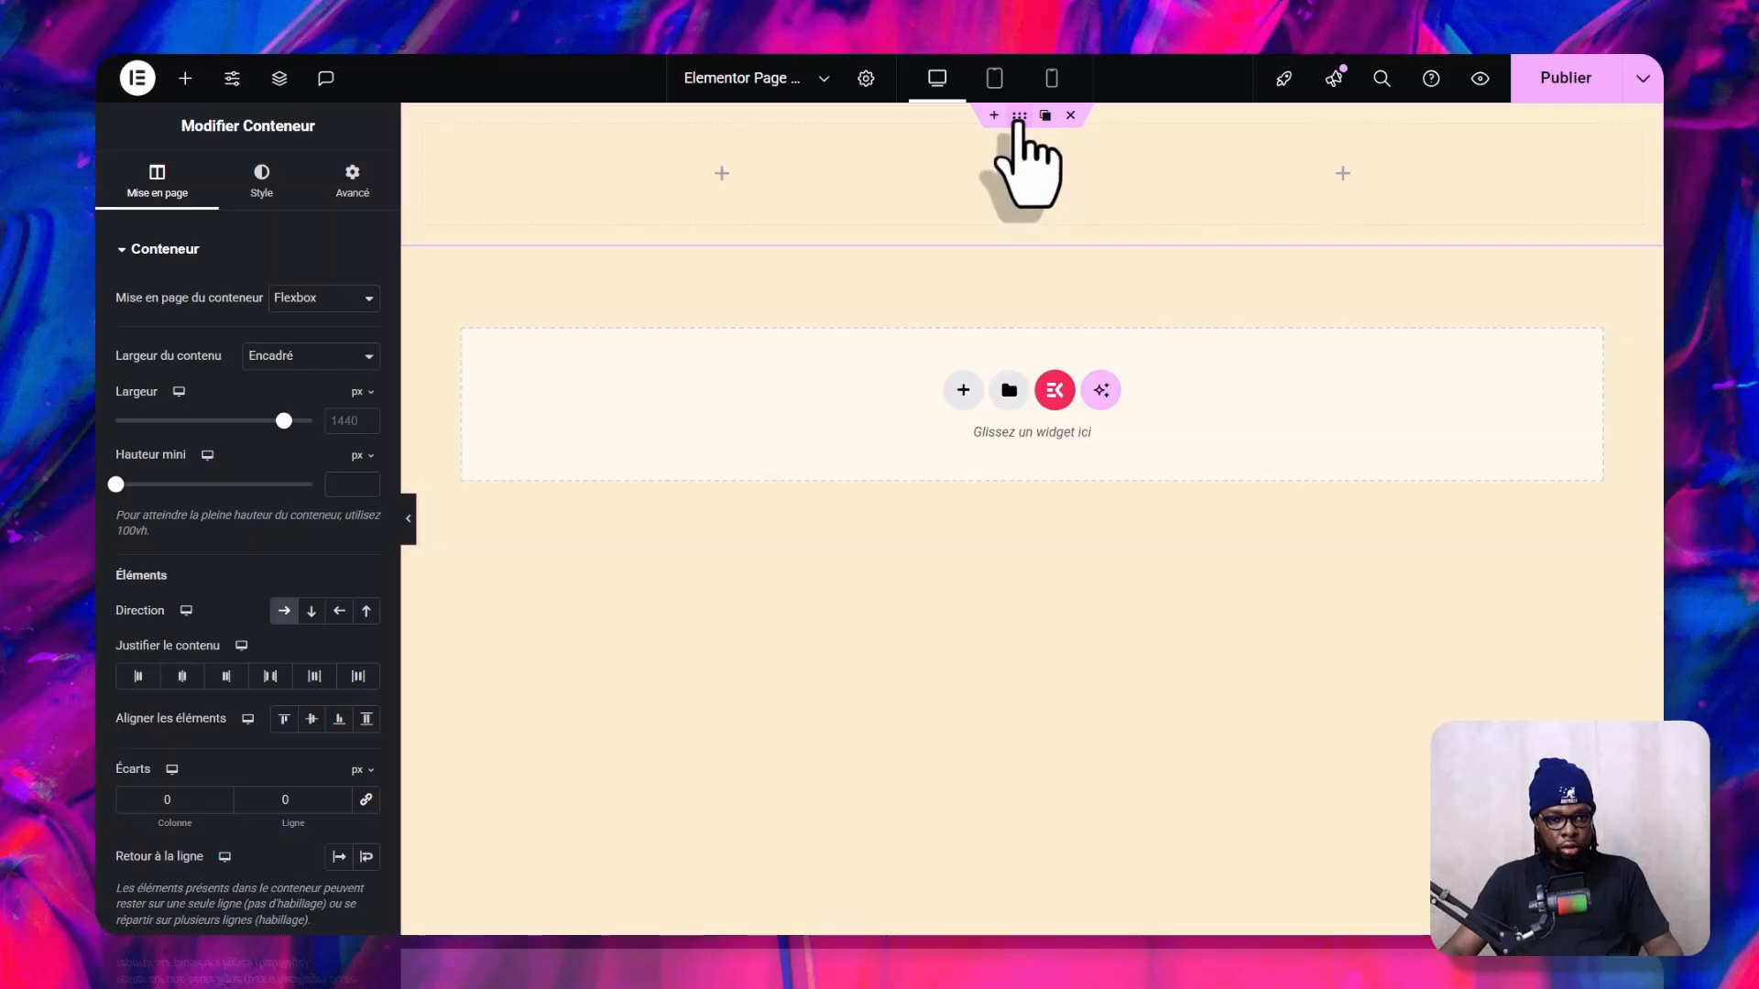
pyautogui.click(352, 180)
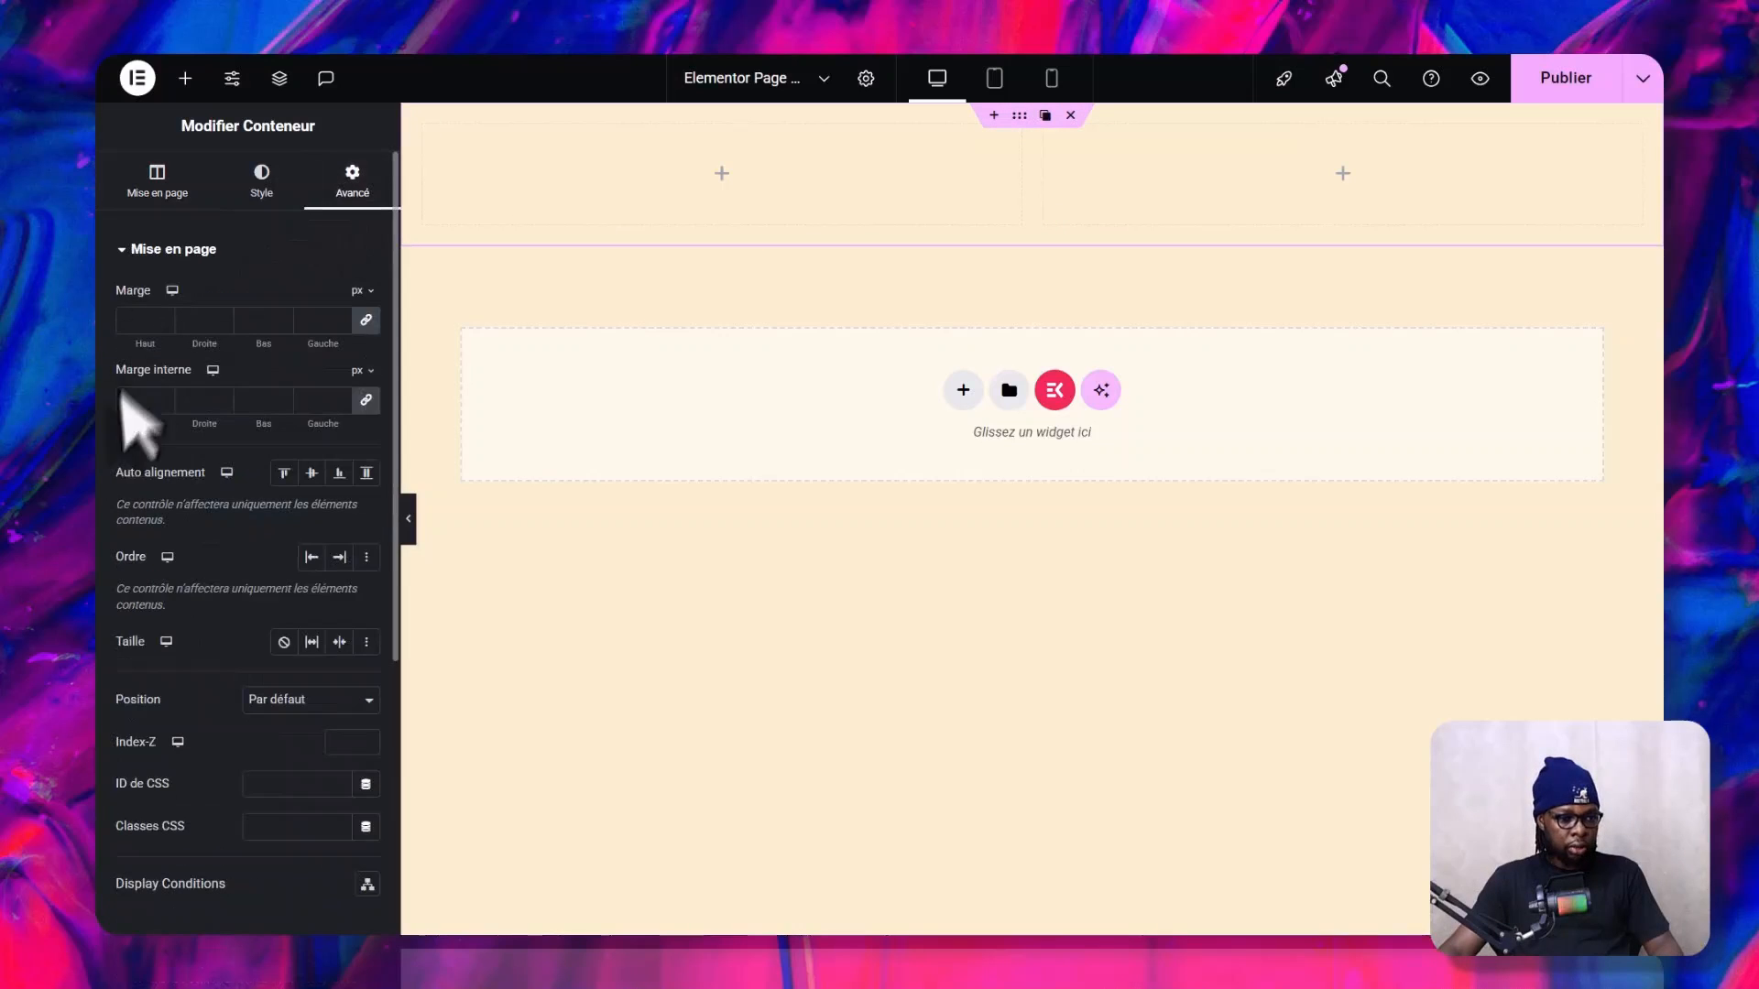
pyautogui.write('0')
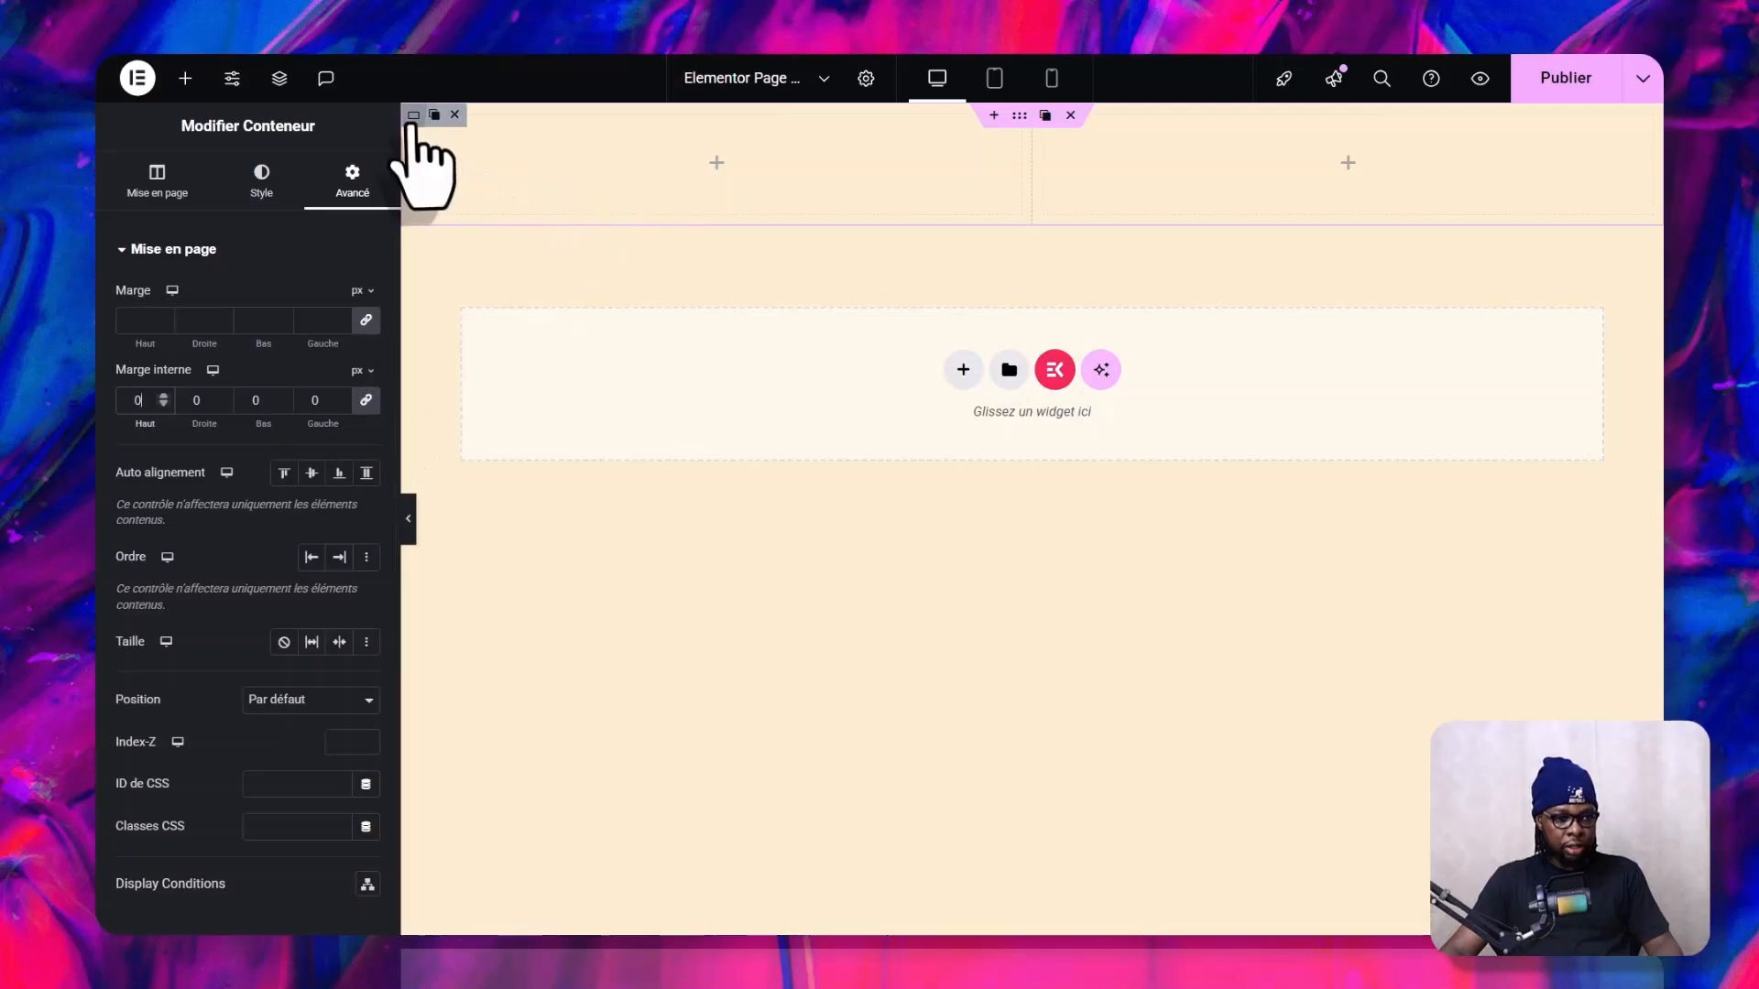
# - Set the first column container's width to 5% on desktop and 8% on tablet
pyautogui.click(412, 116)
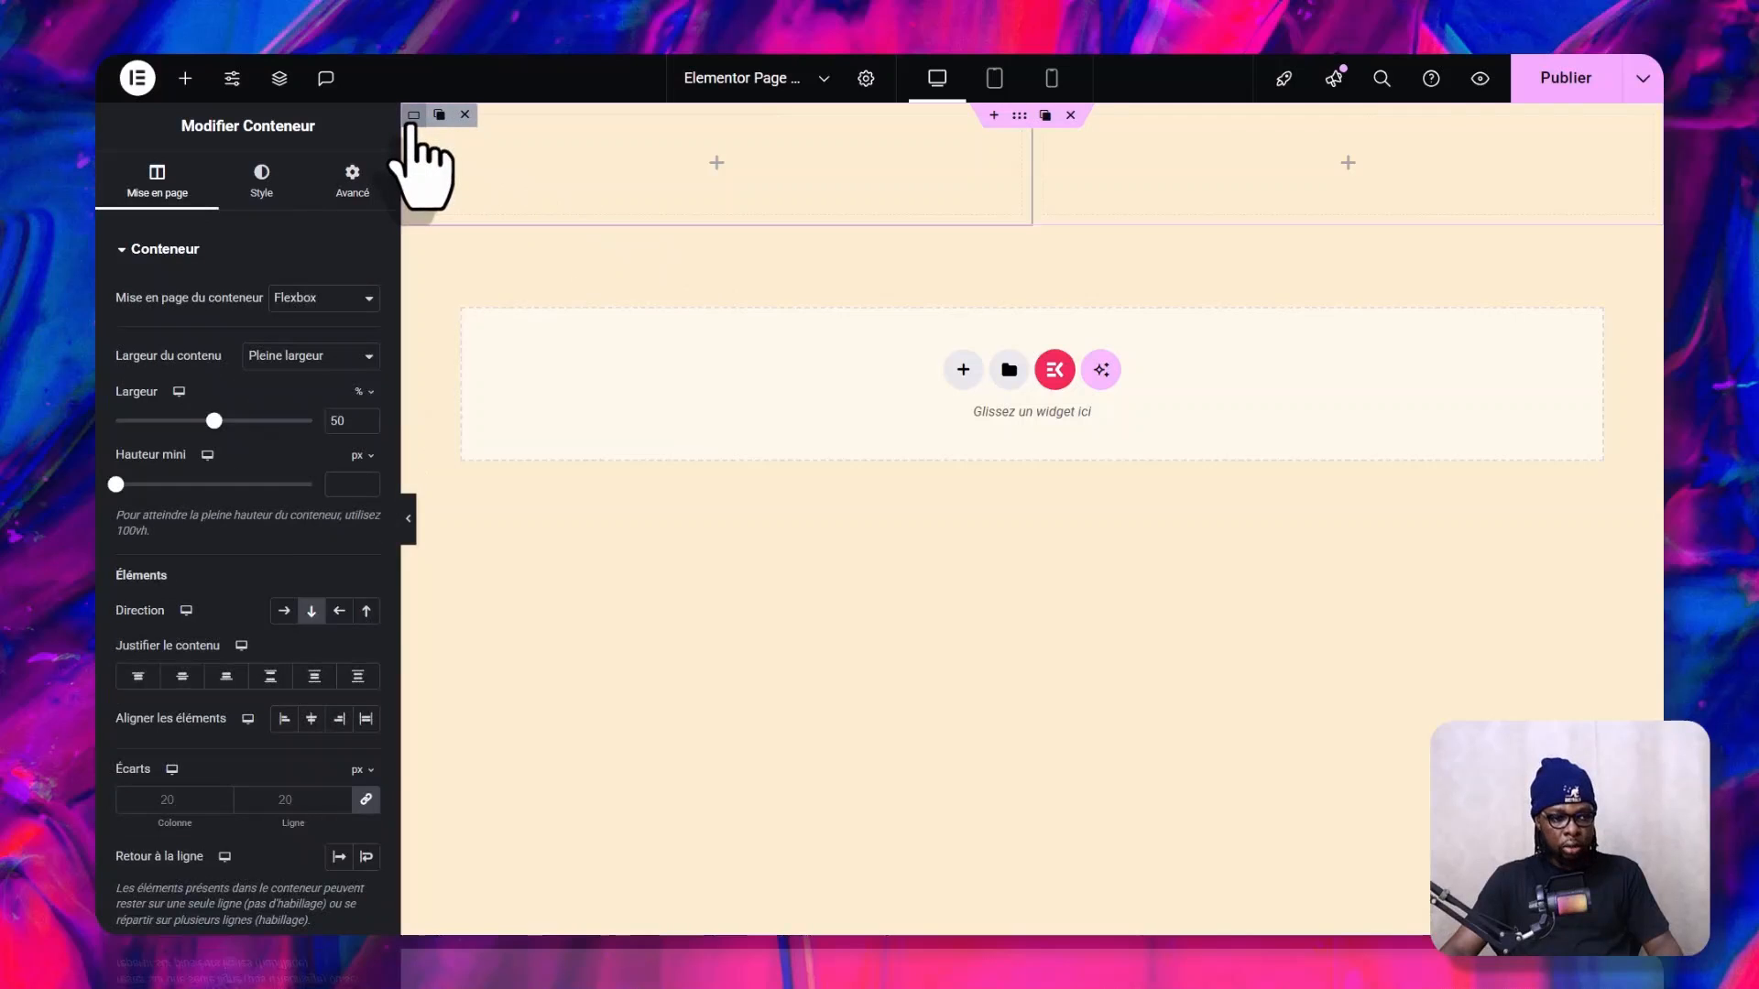
pyautogui.click(351, 181)
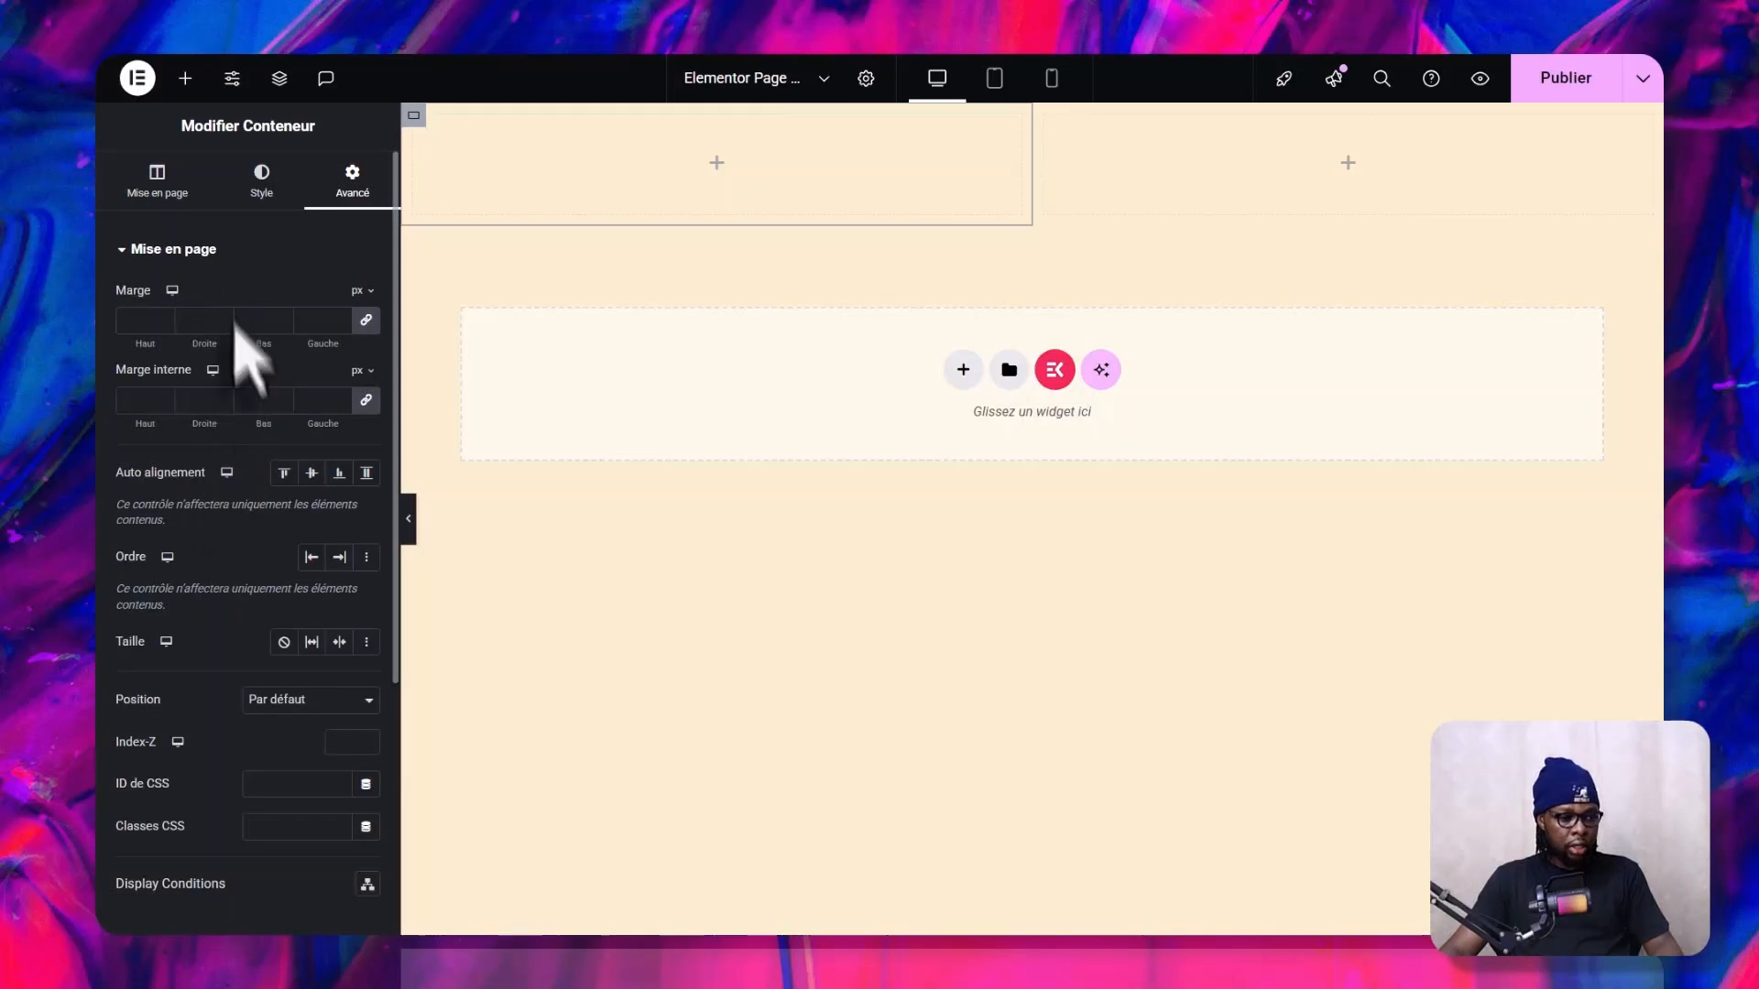
pyautogui.click(160, 188)
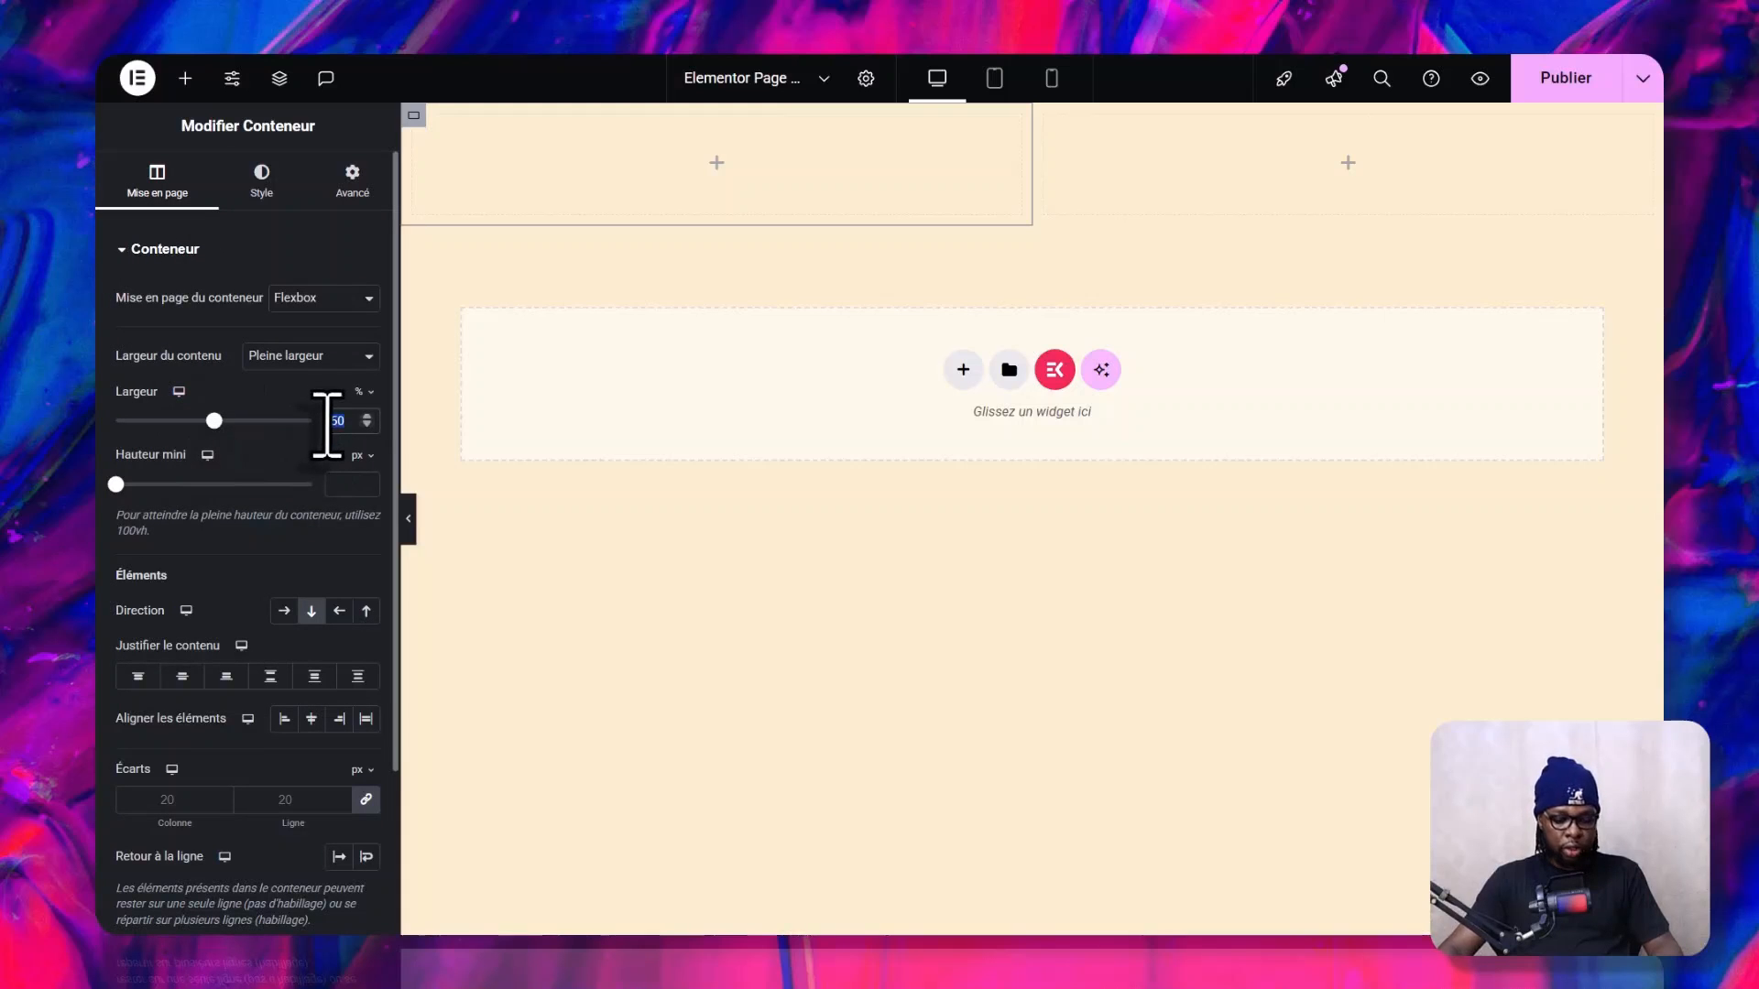
pyautogui.write('5')
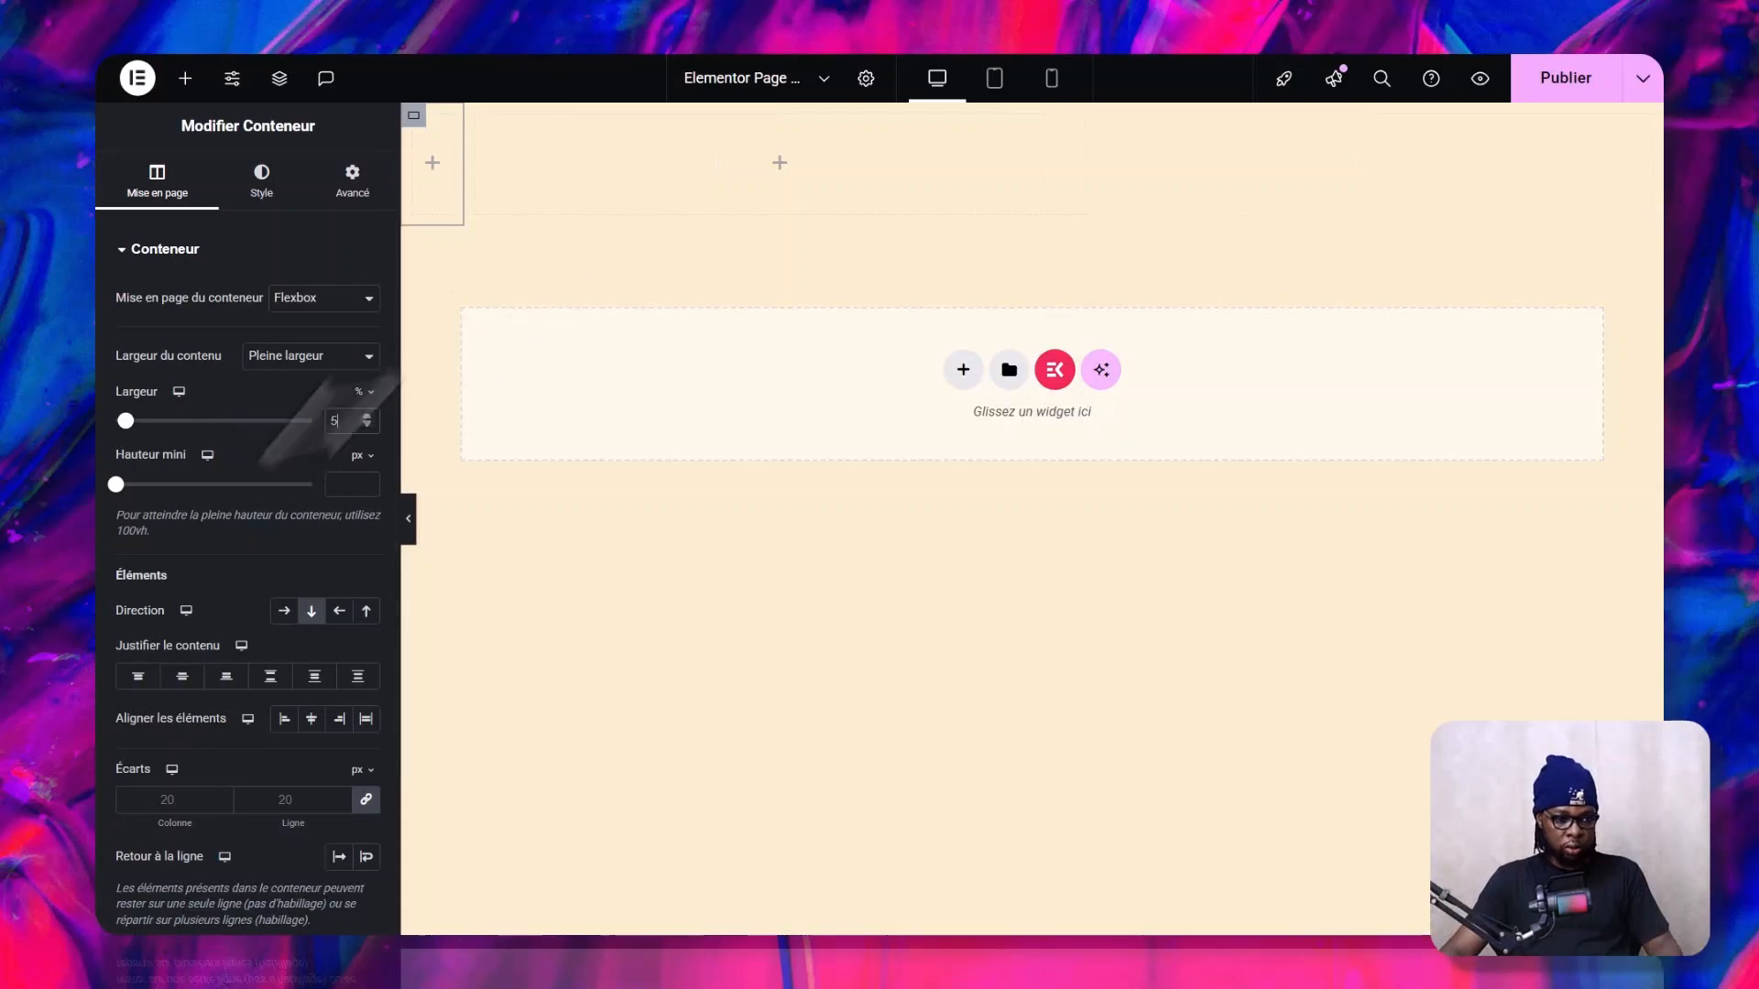
pyautogui.click(179, 421)
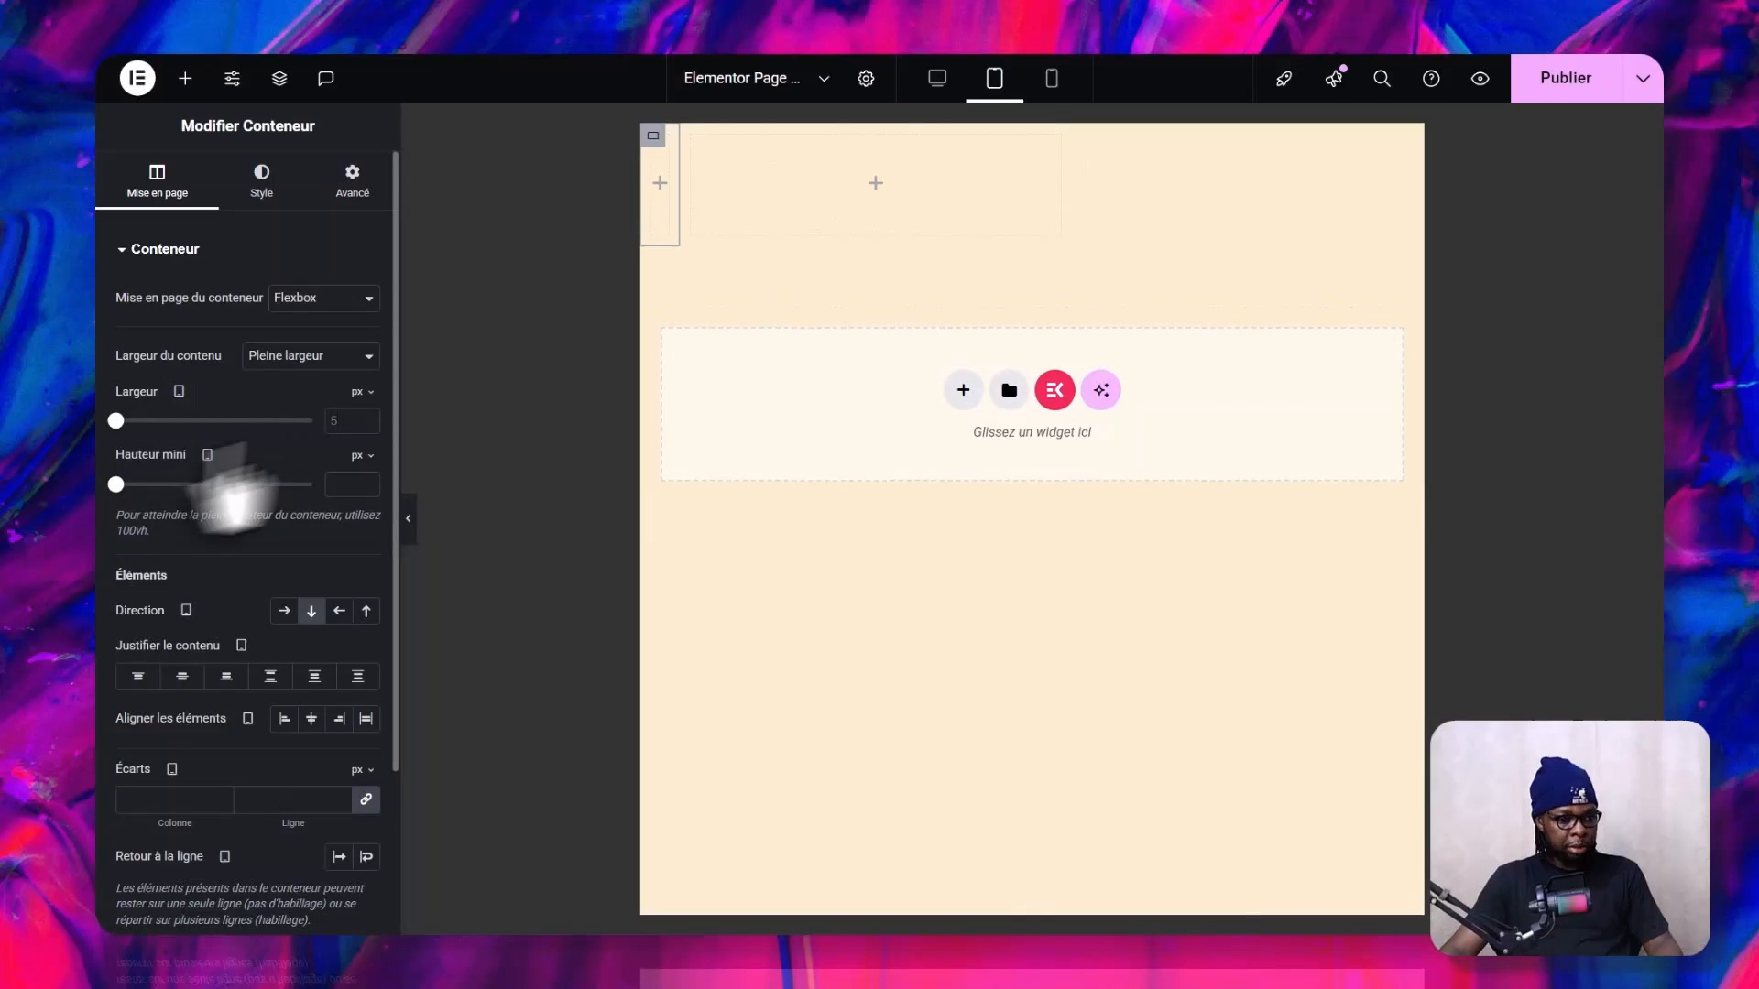
pyautogui.click(357, 422)
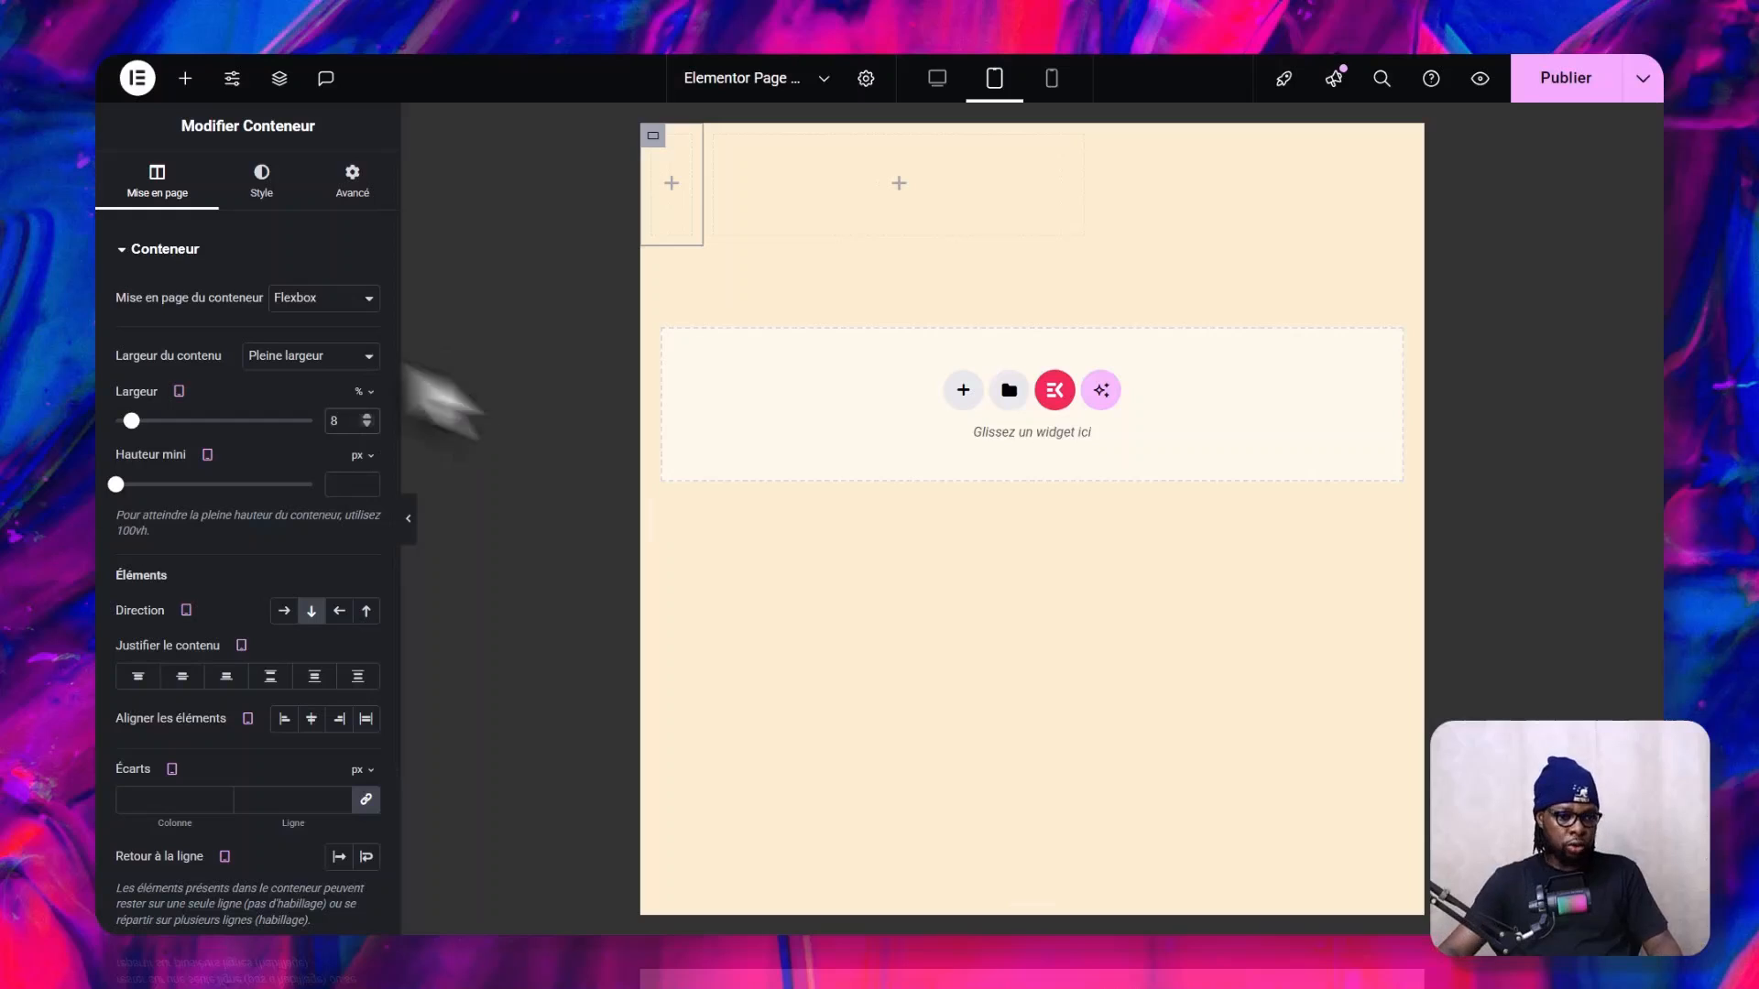
# - Set the second column container's width to 95% on desktop and 92% on tablet
pyautogui.click(937, 84)
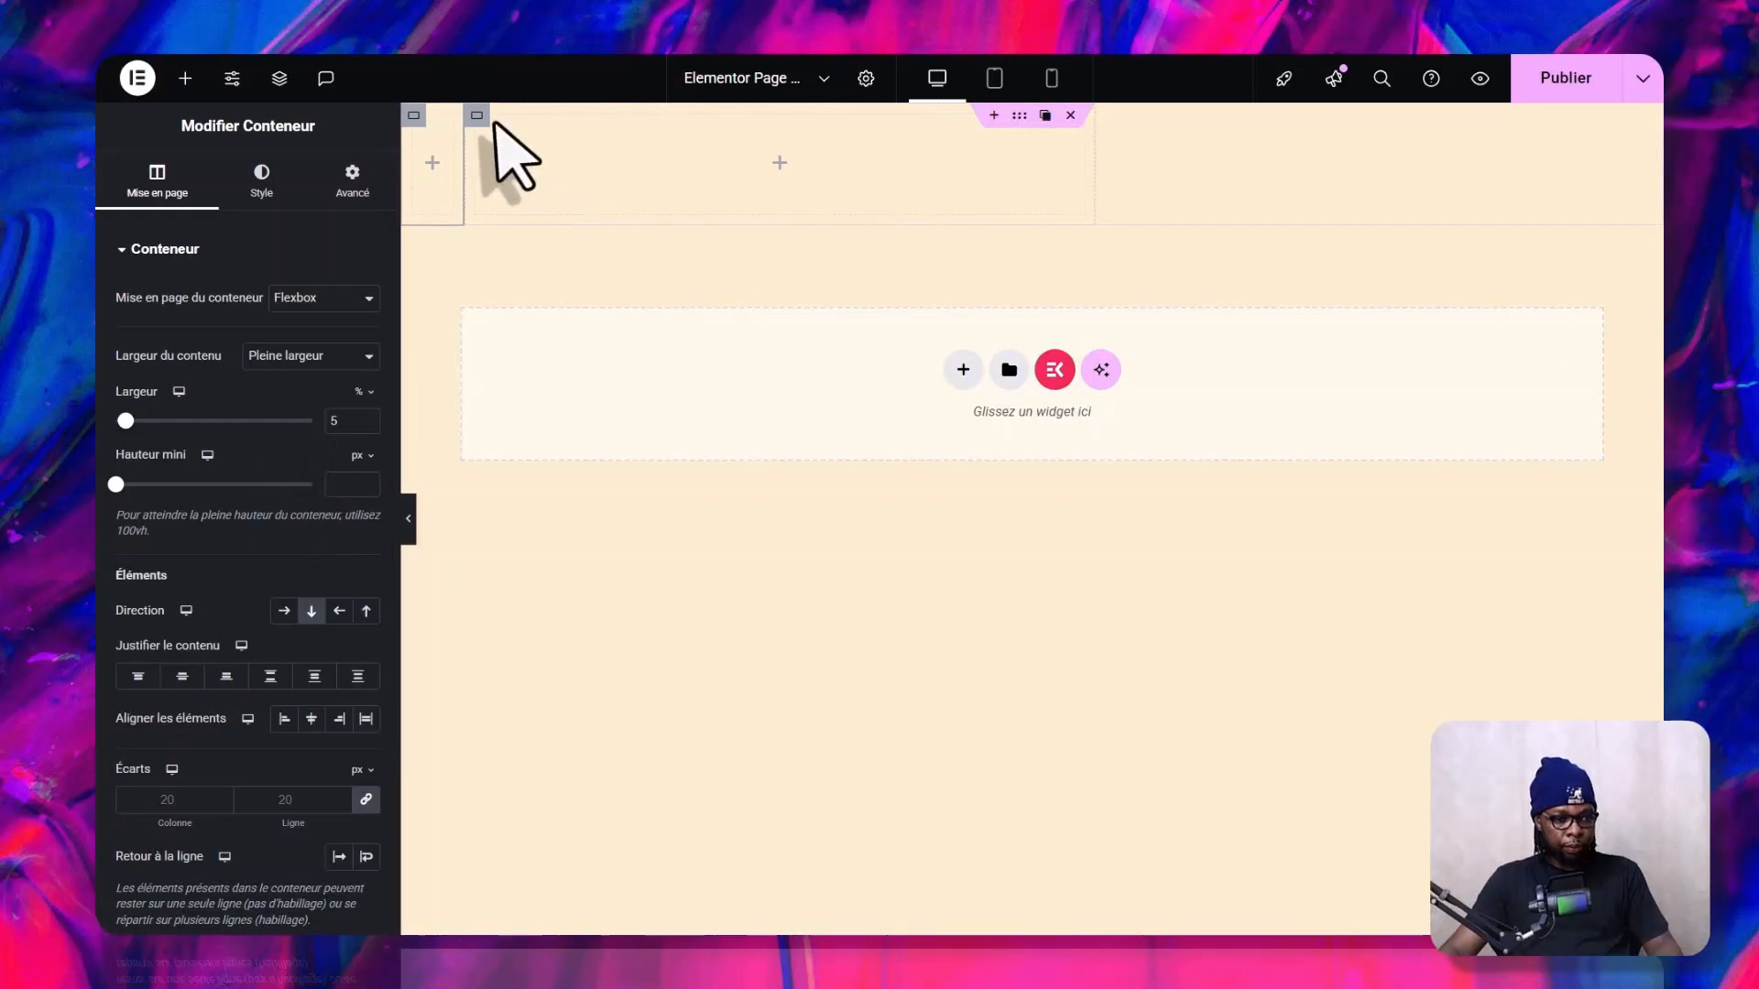
pyautogui.click(476, 117)
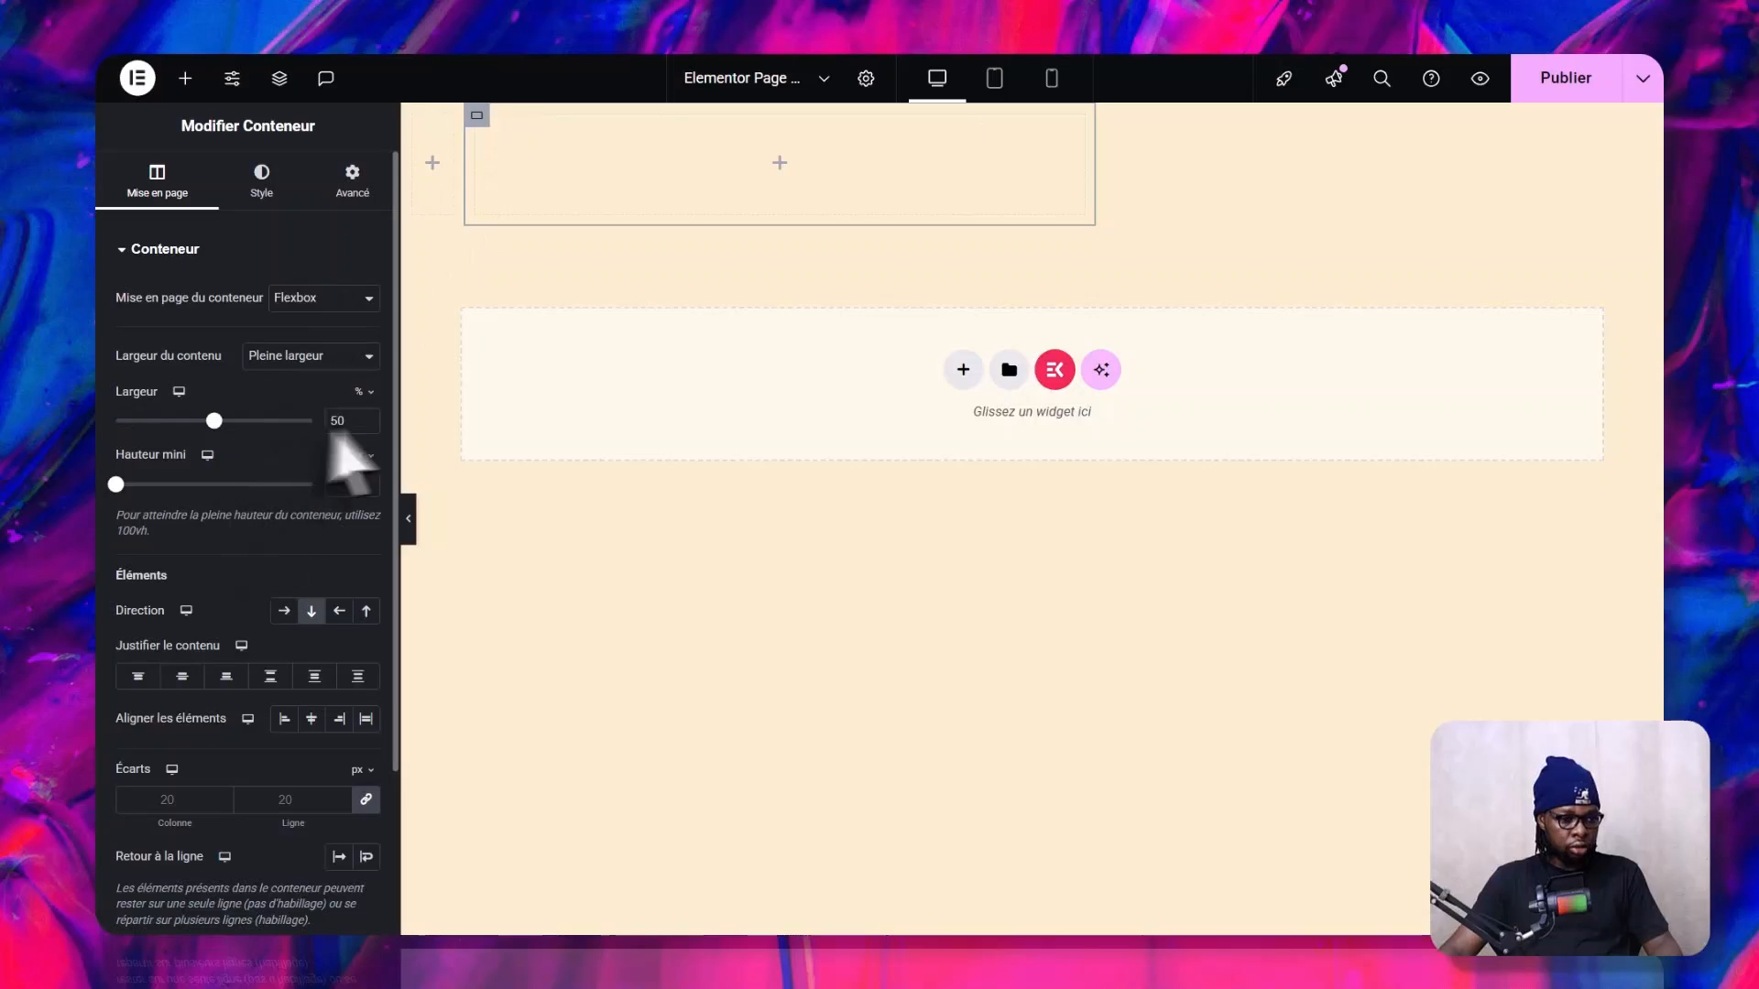
pyautogui.click(362, 394)
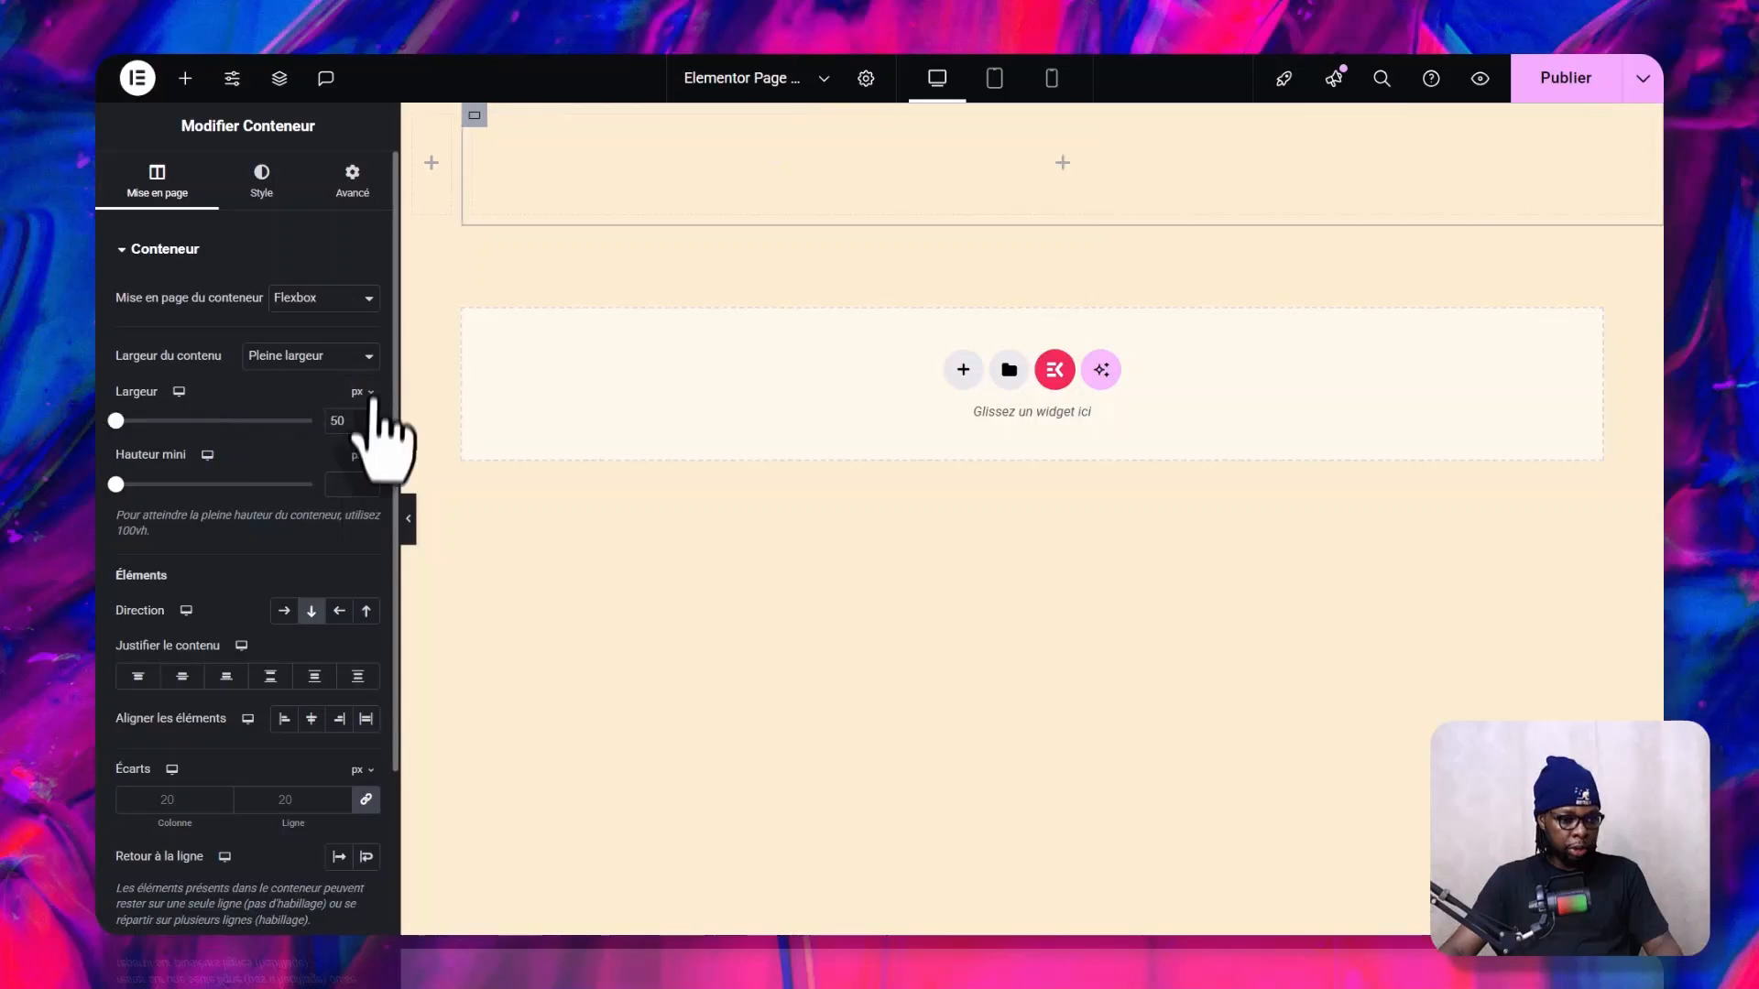
pyautogui.click(370, 425)
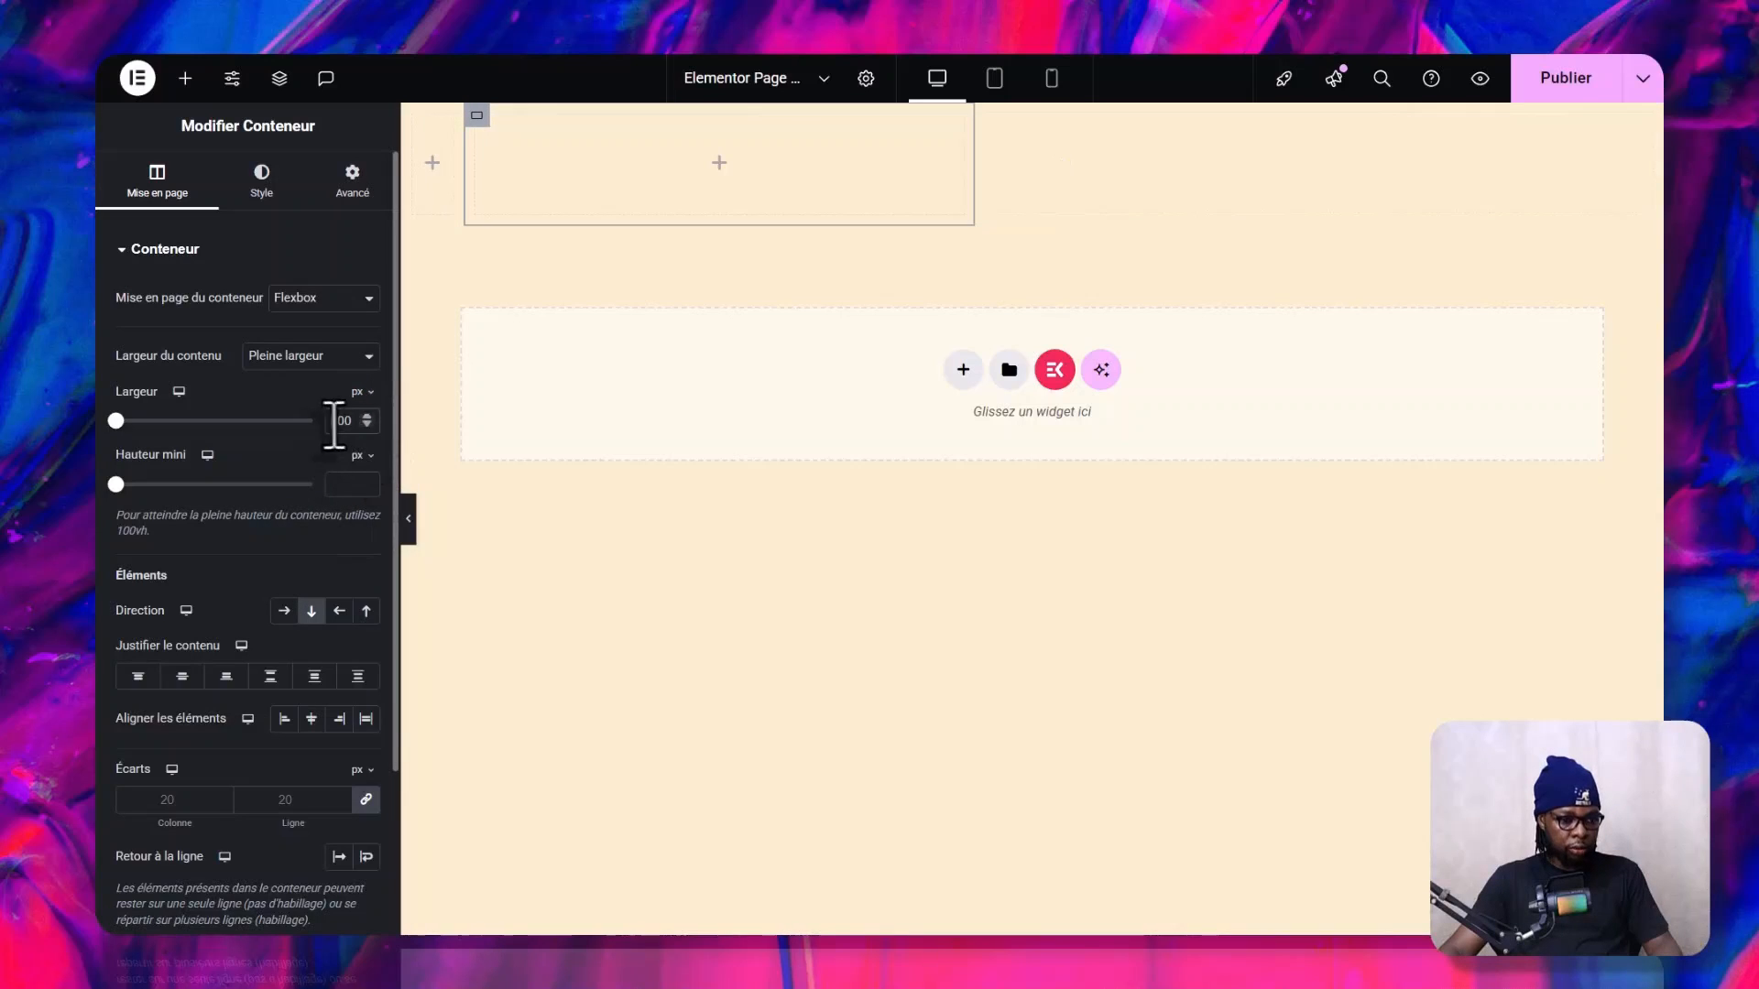
pyautogui.click(359, 422)
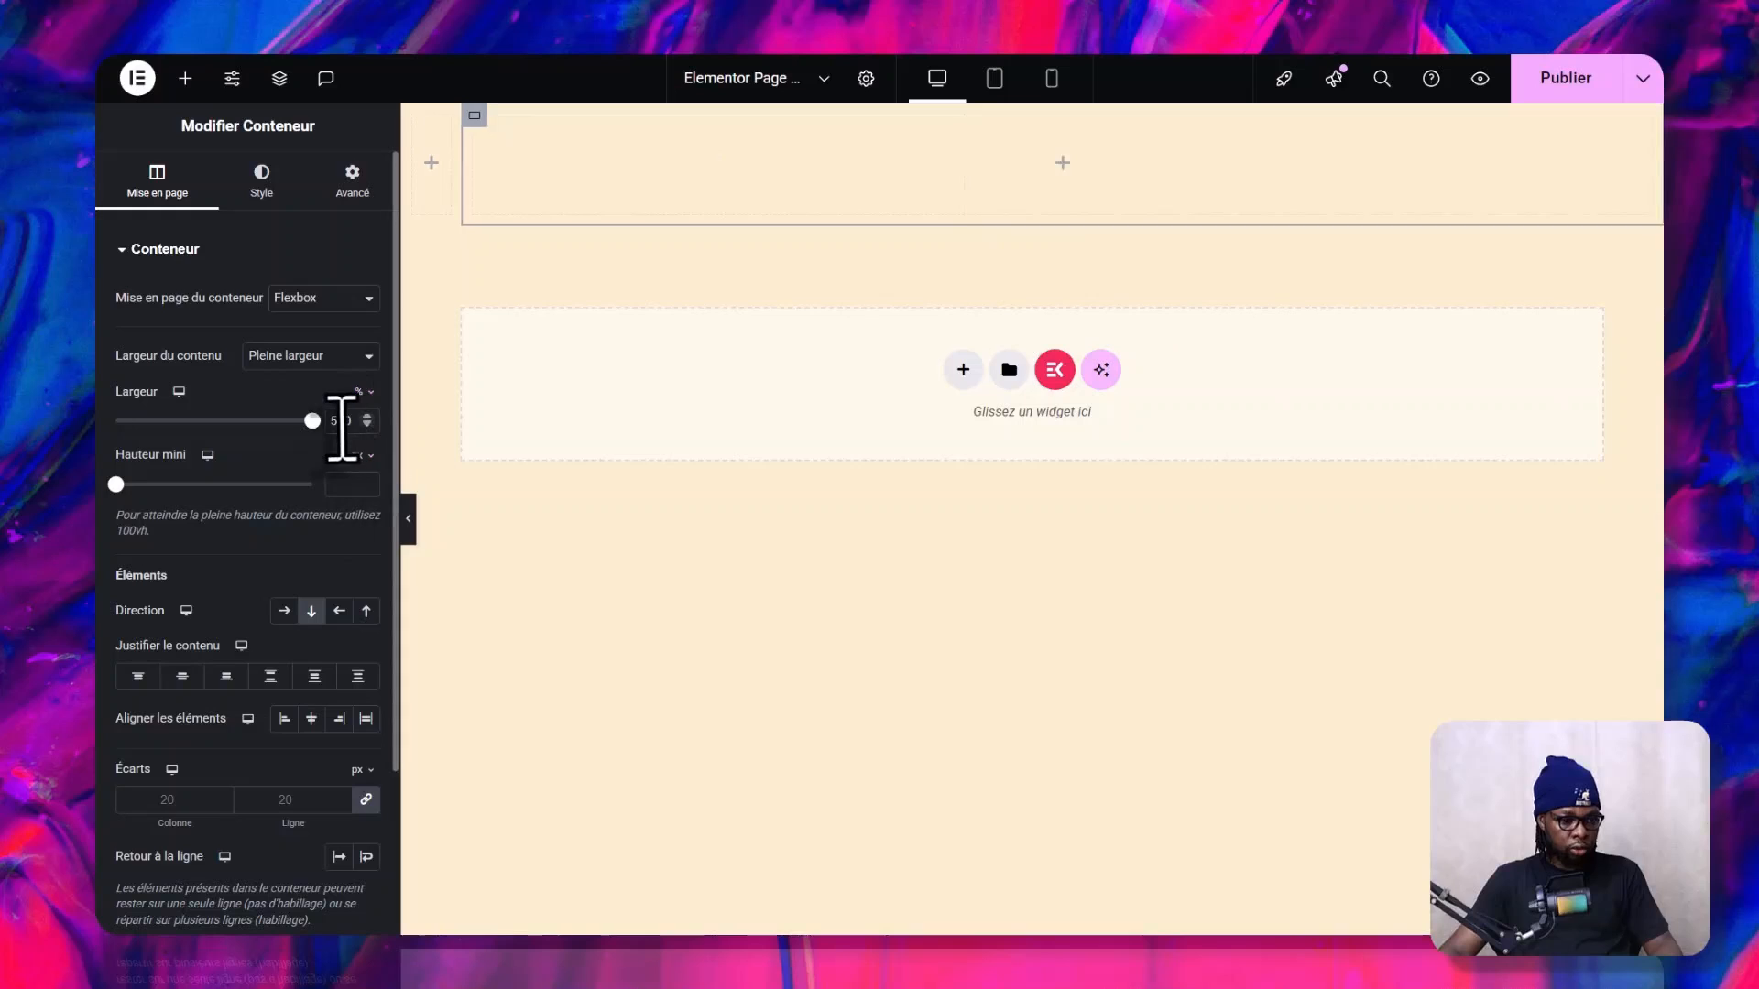
pyautogui.write('95')
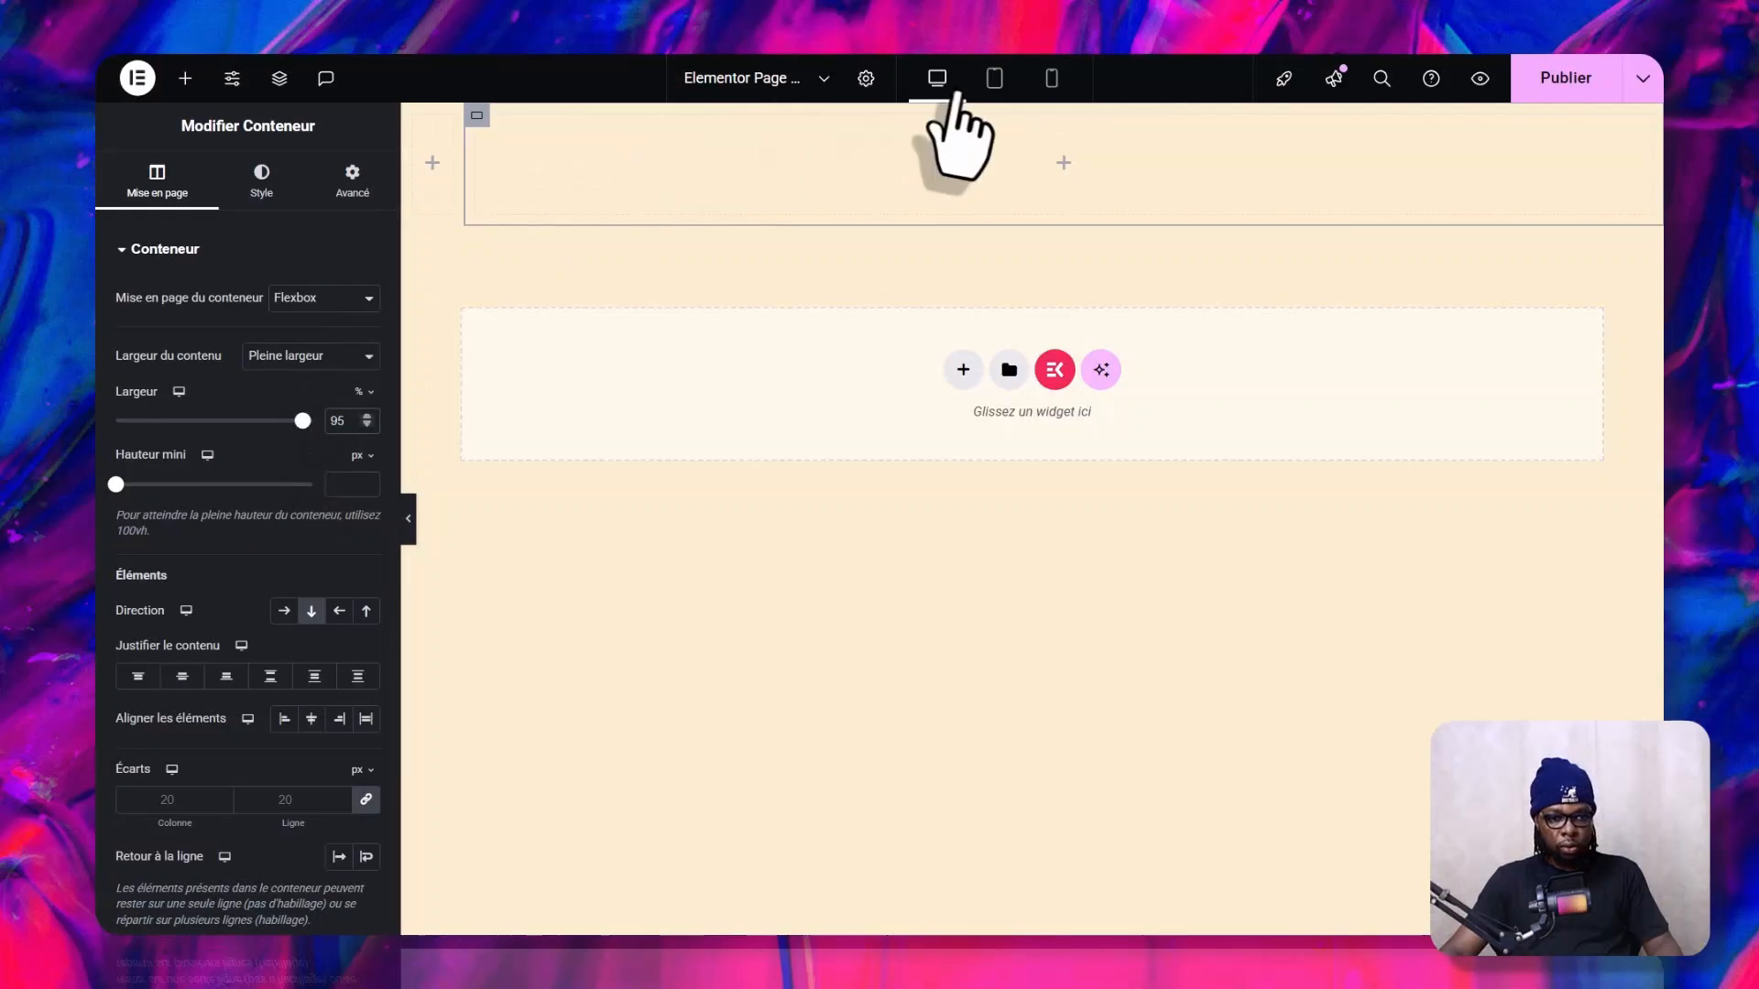
pyautogui.click(994, 78)
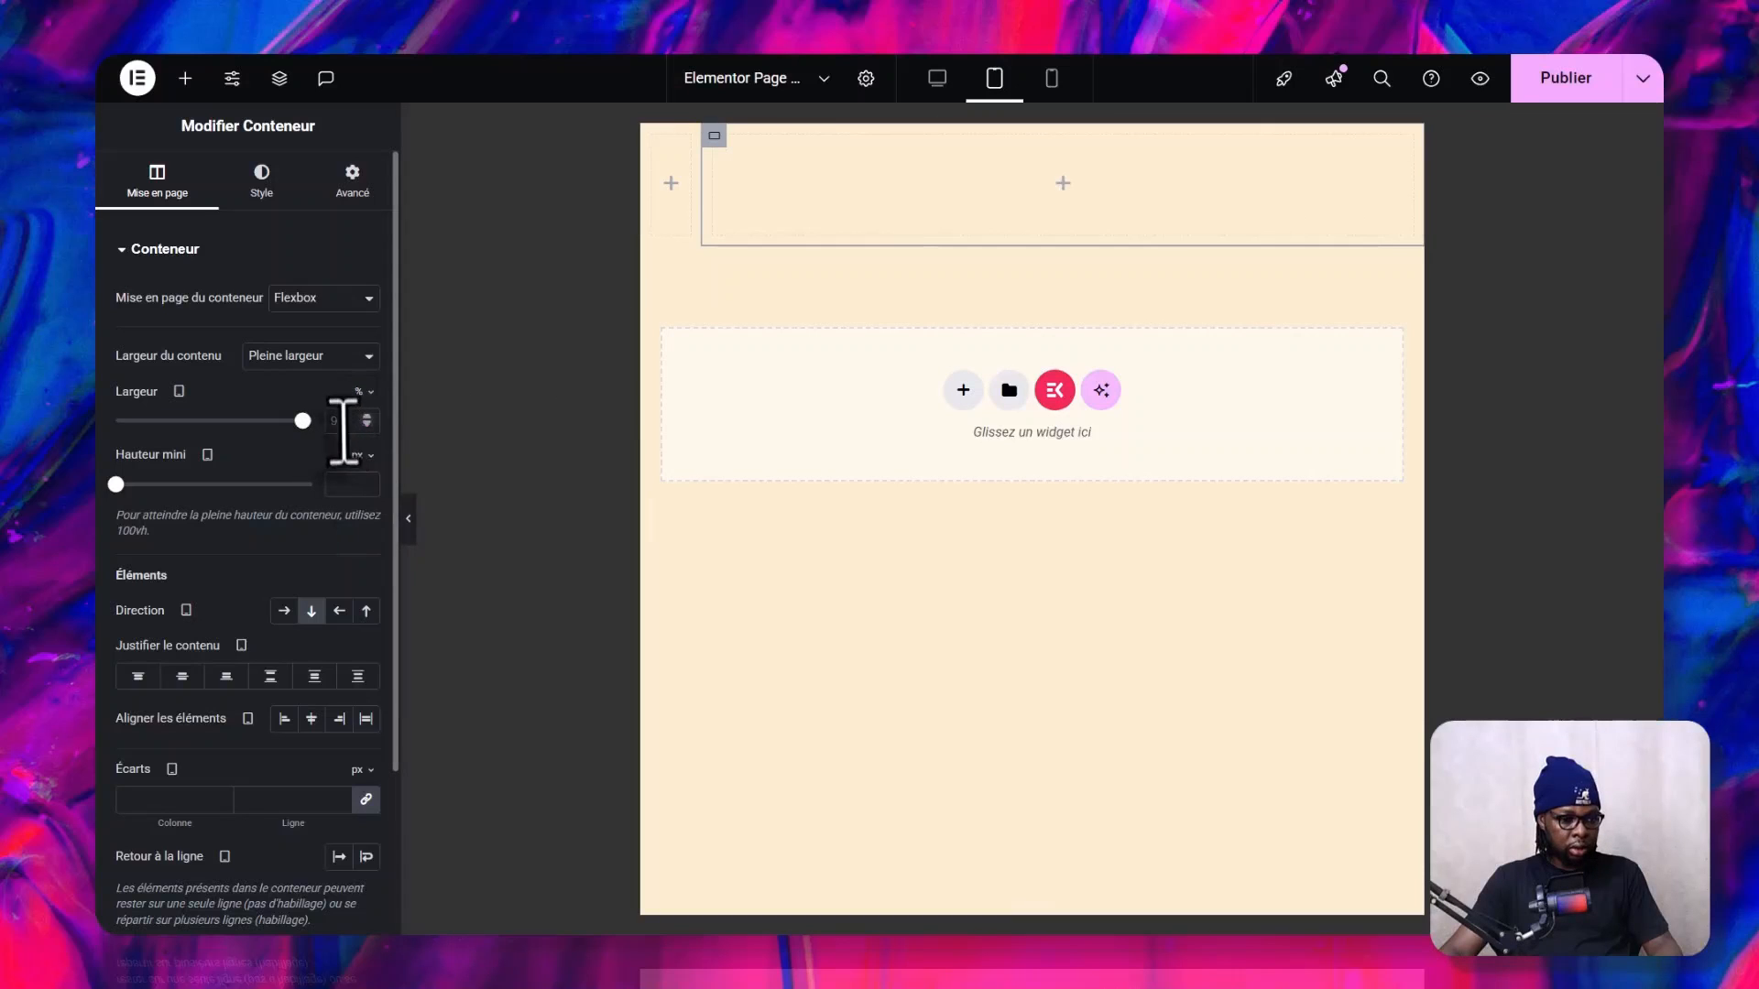
pyautogui.write('92')
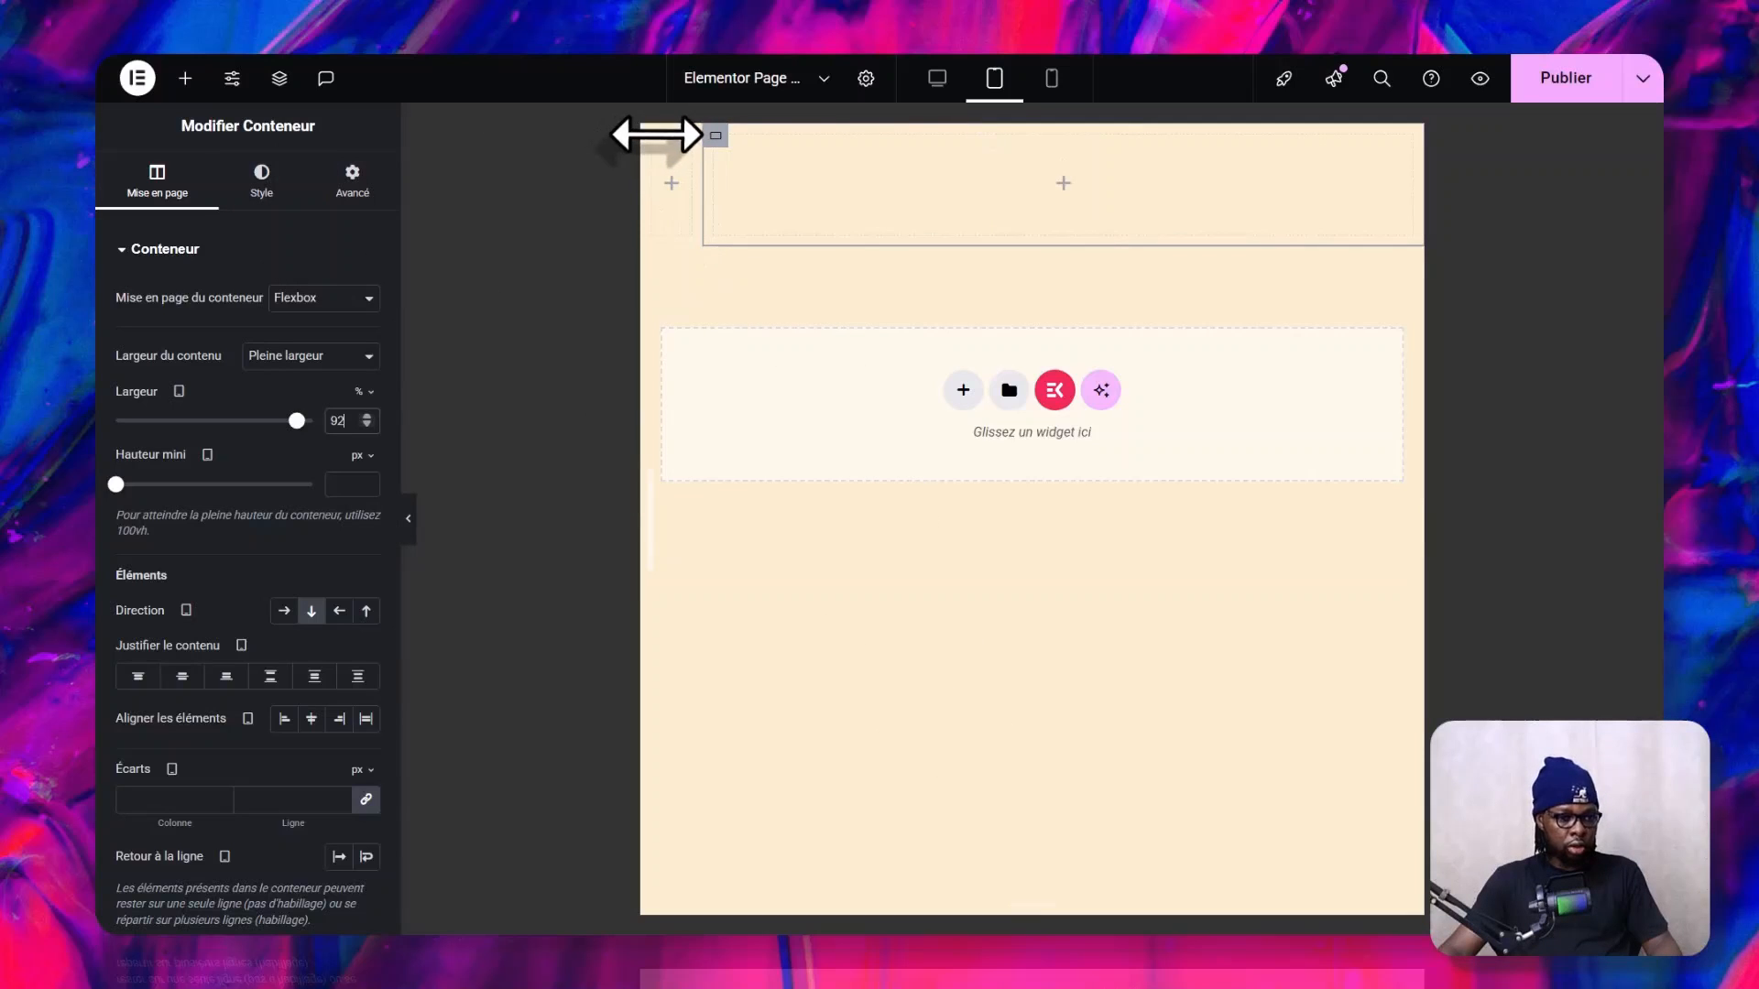
# - Rename the second column container as Sec1 in the page structure
pyautogui.click(281, 80)
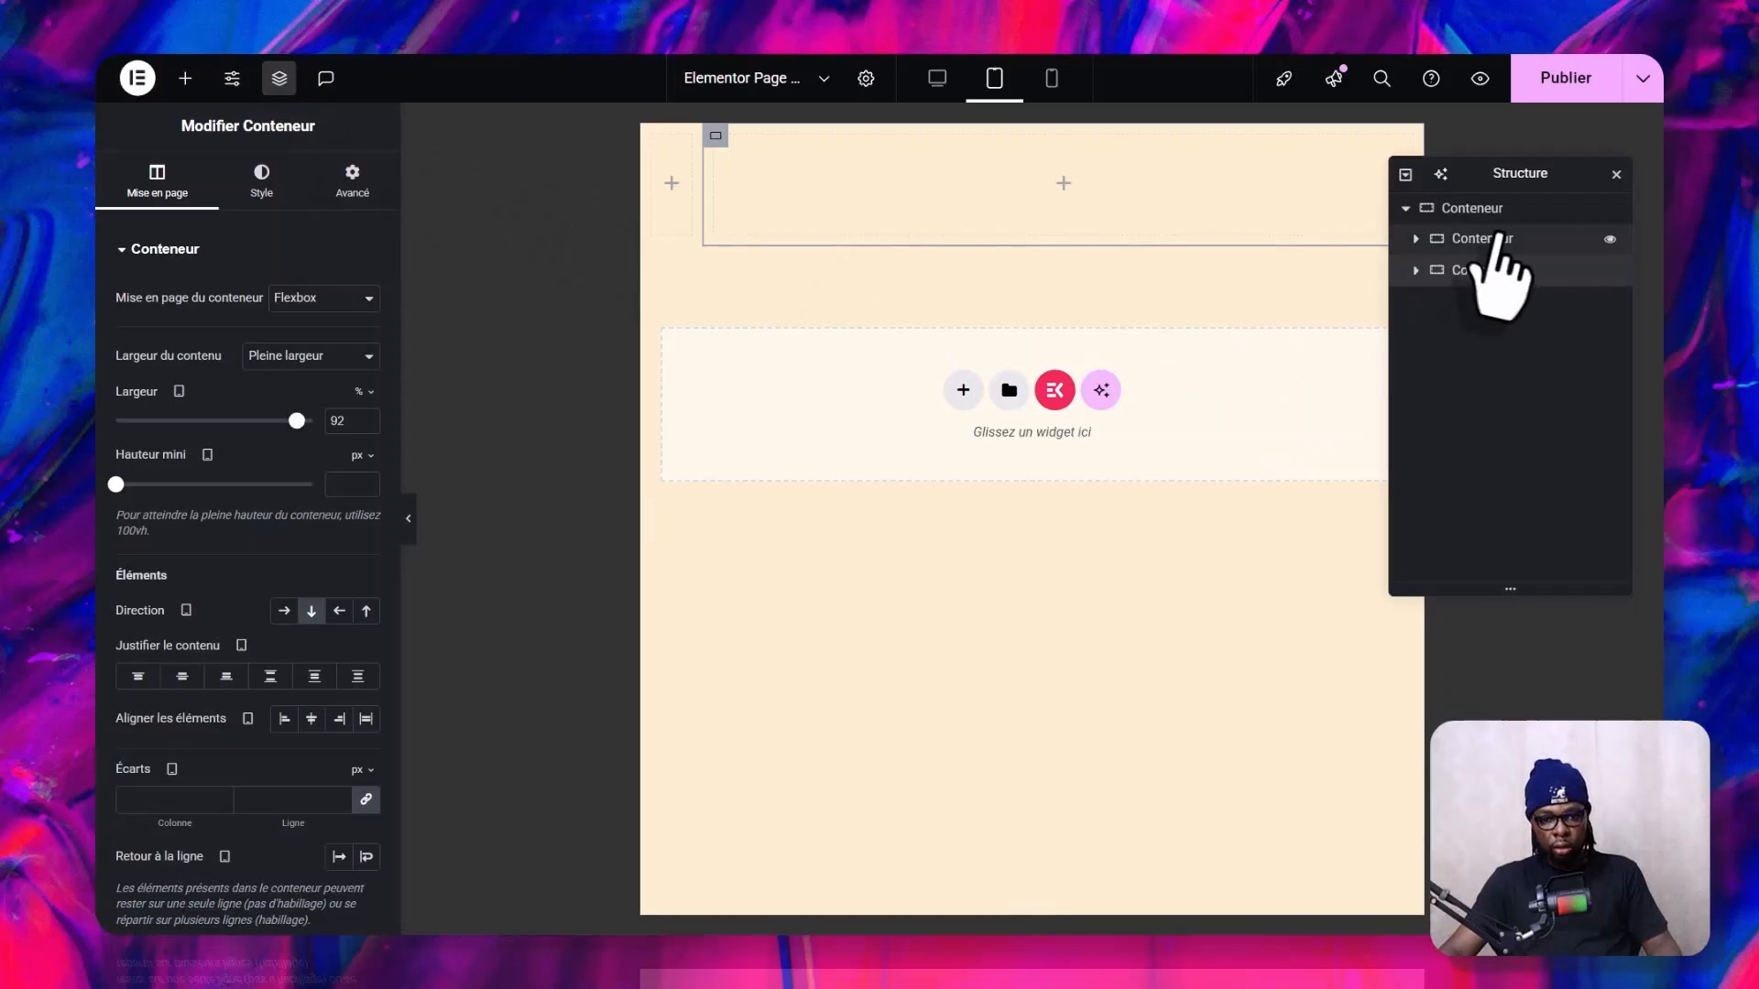
pyautogui.click(1471, 272)
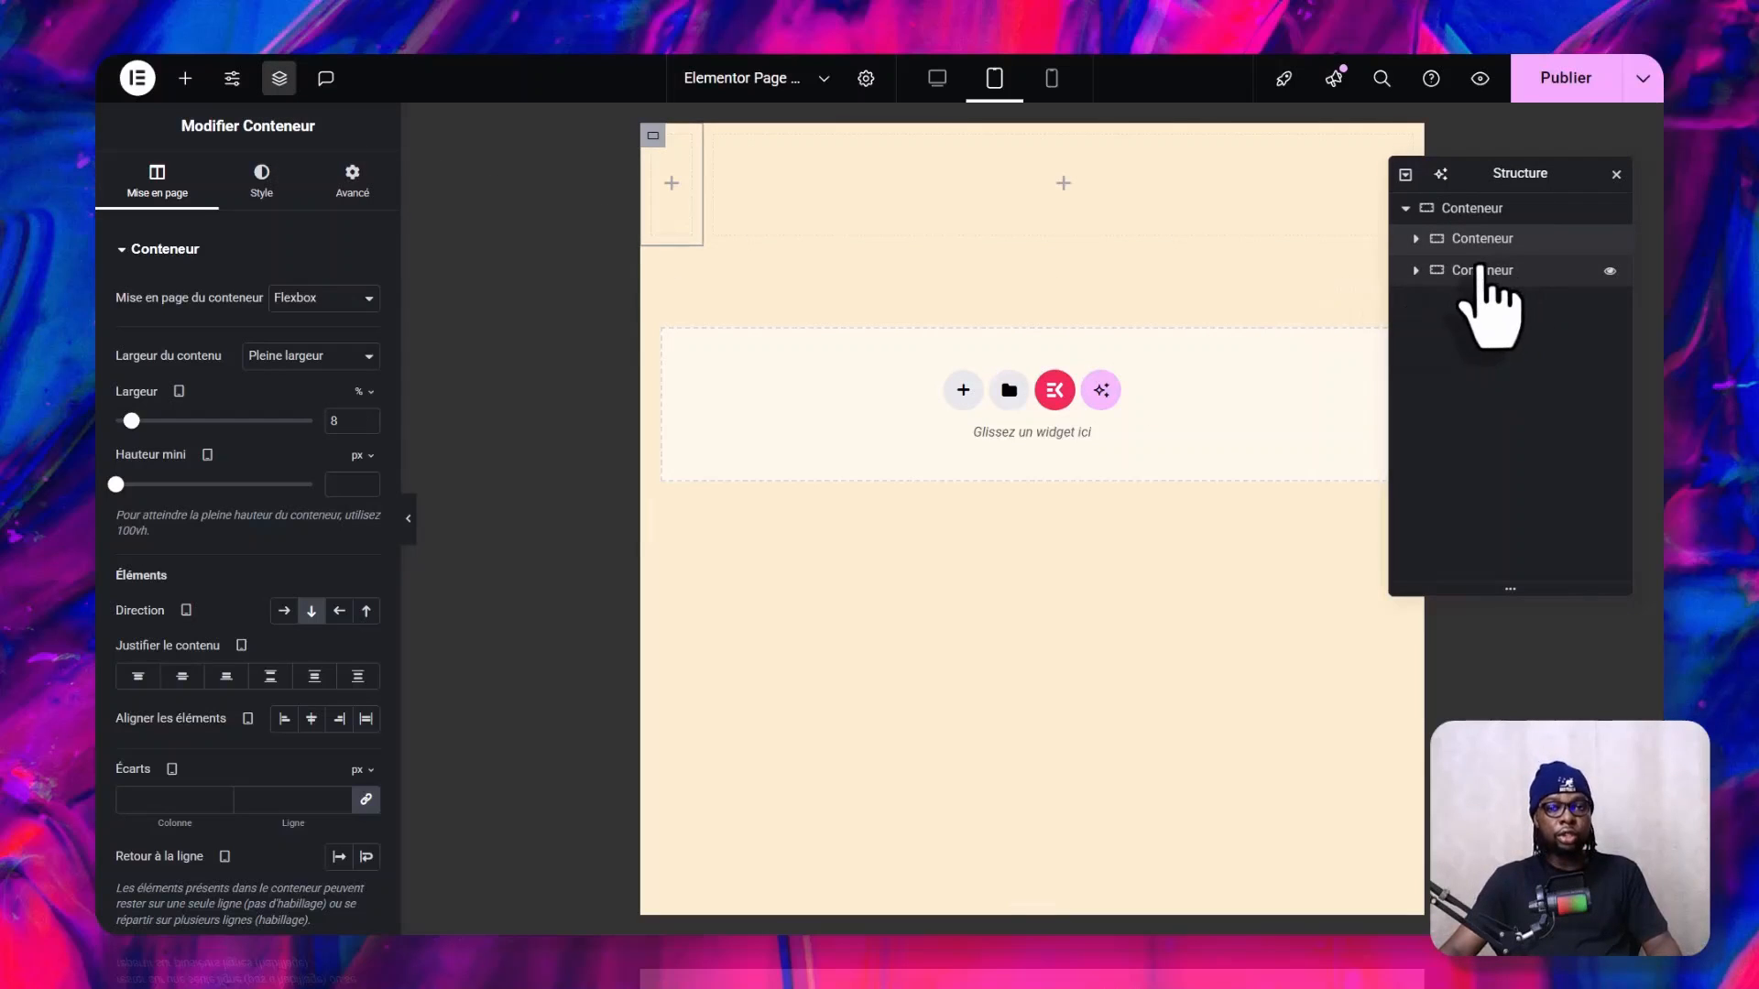
pyautogui.doubleClick(1479, 270)
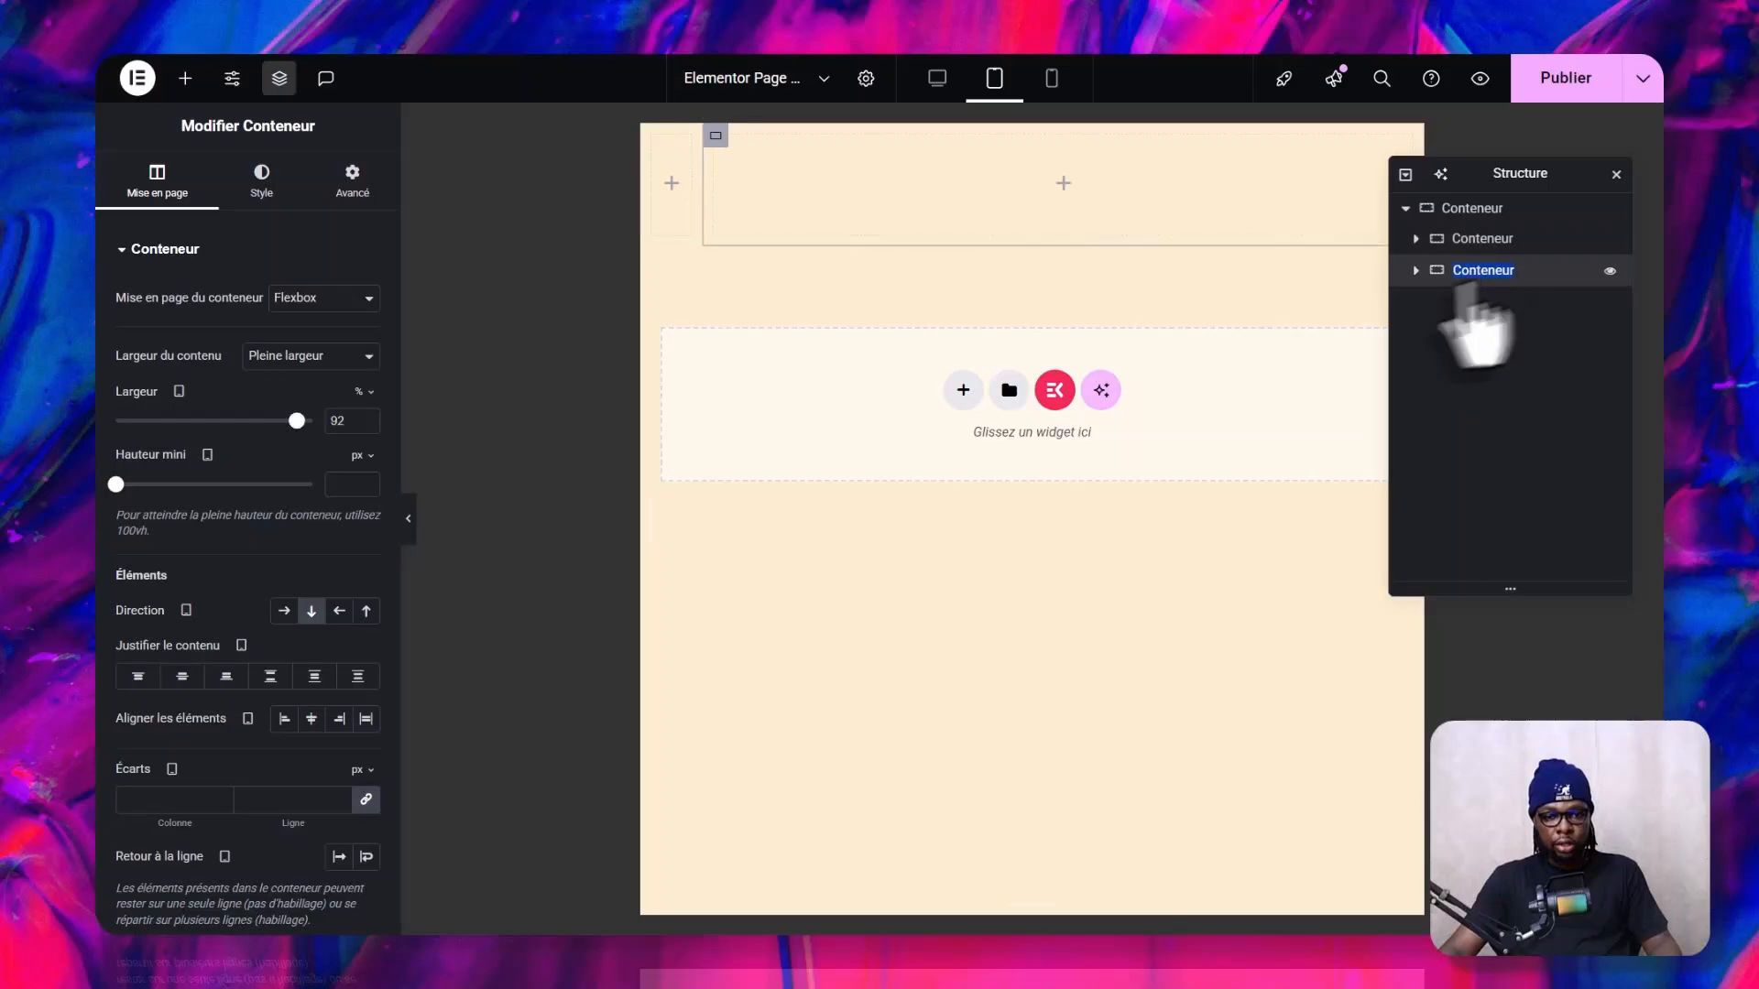
pyautogui.write('Sec')
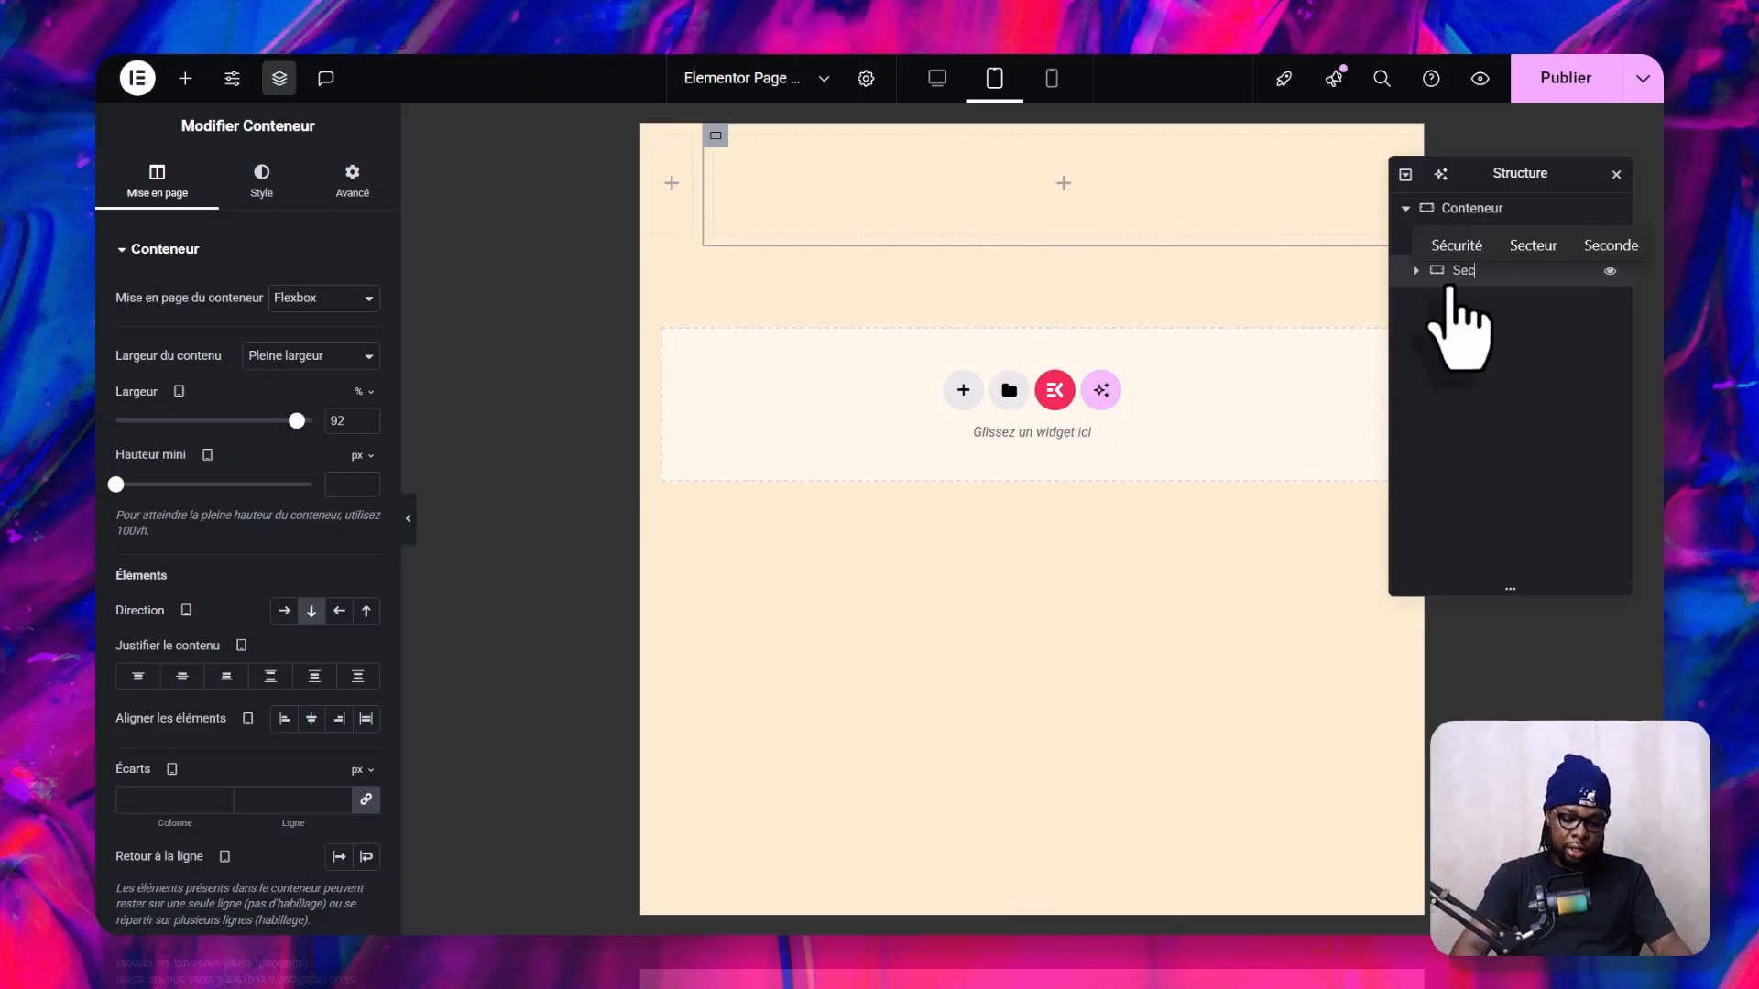
pyautogui.write('1')
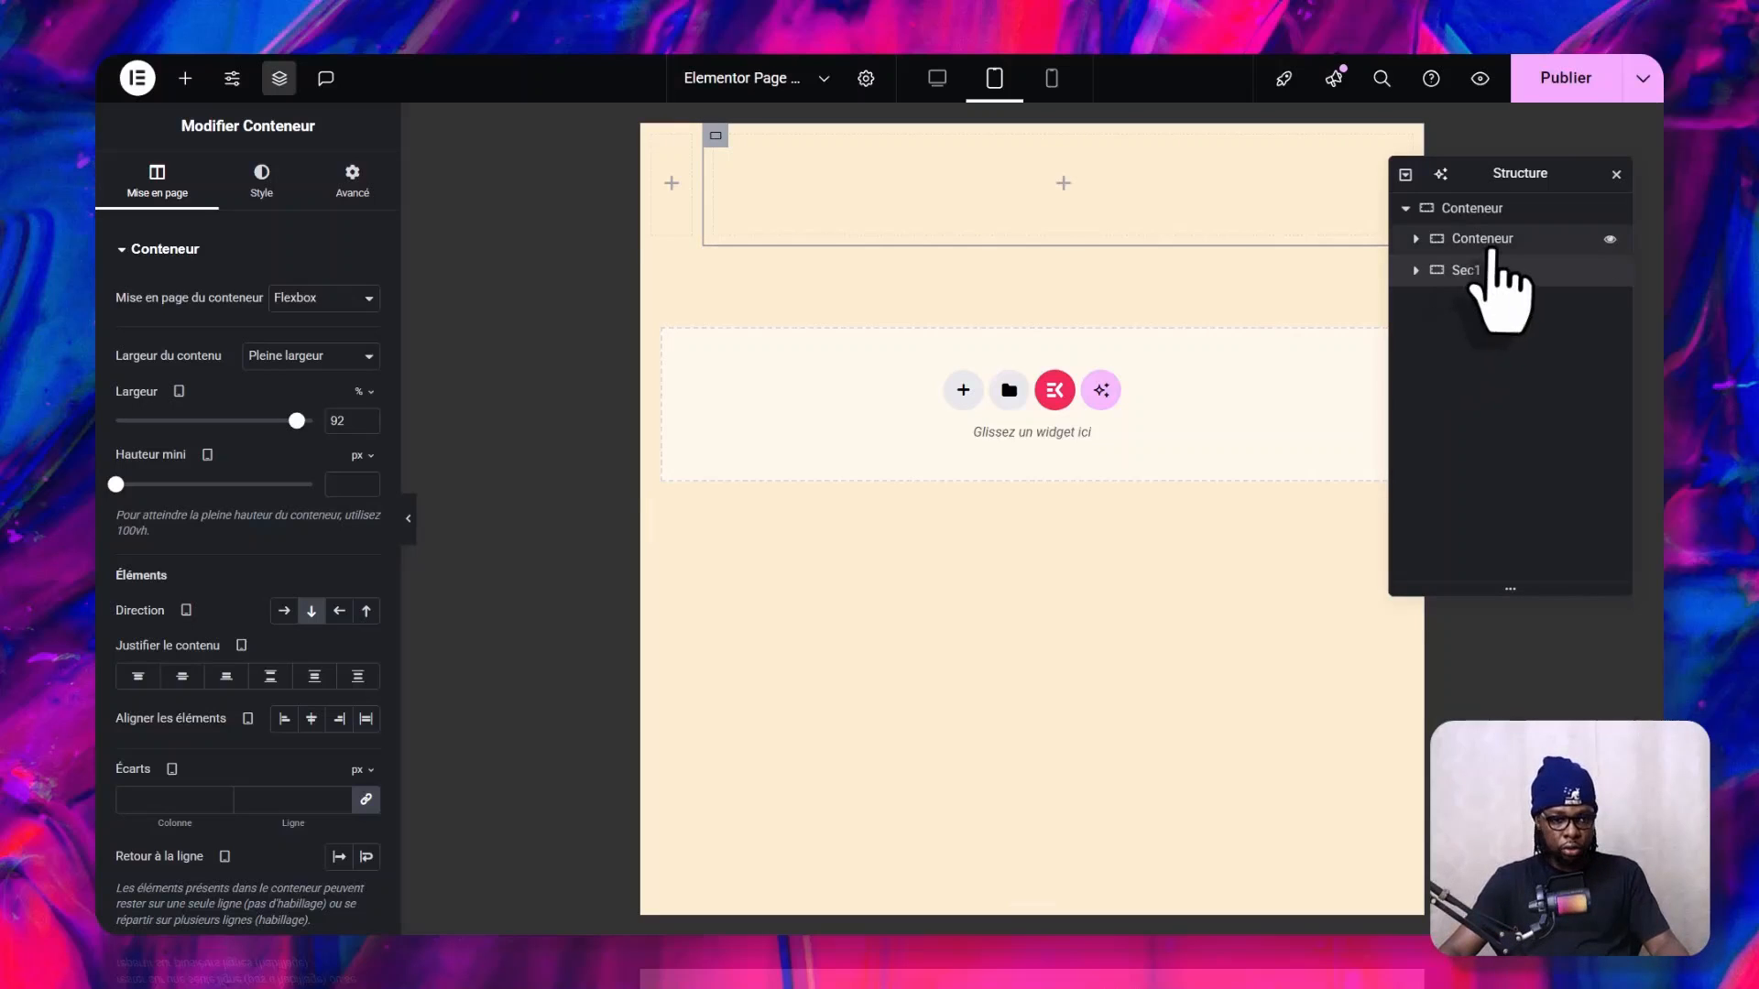
# - Rename the first column container as Barre de nav in the page structure
pyautogui.click(1491, 245)
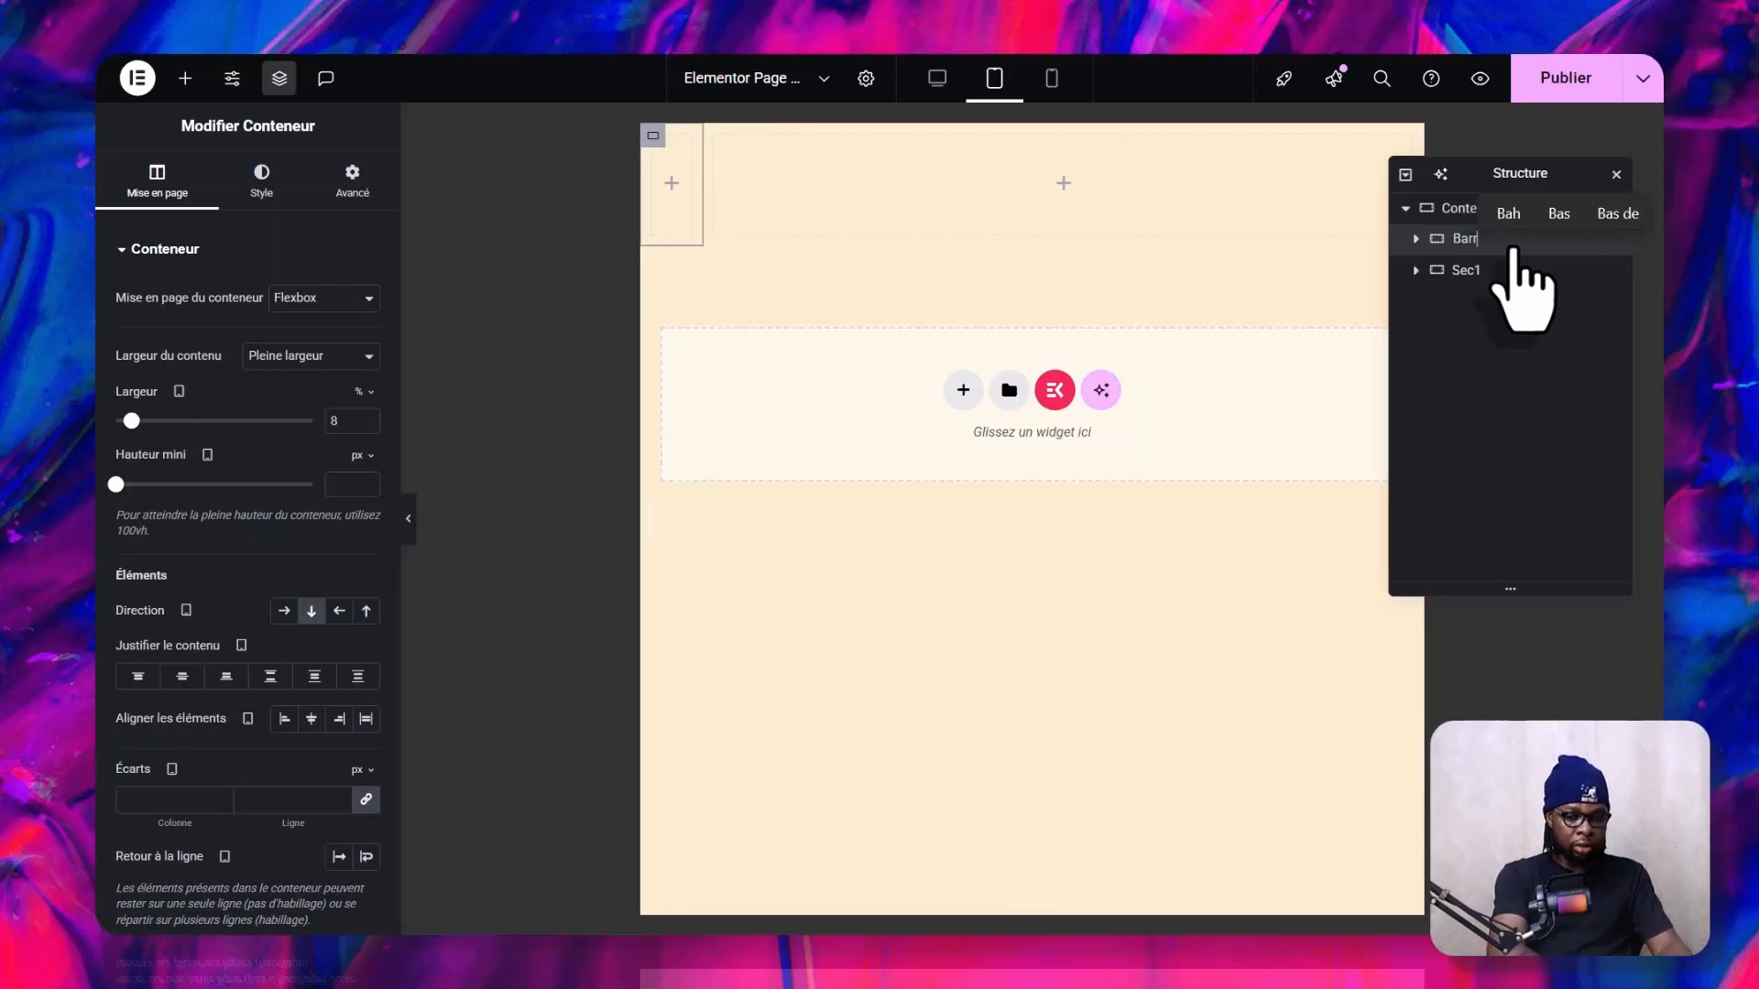
pyautogui.write('Barre ')
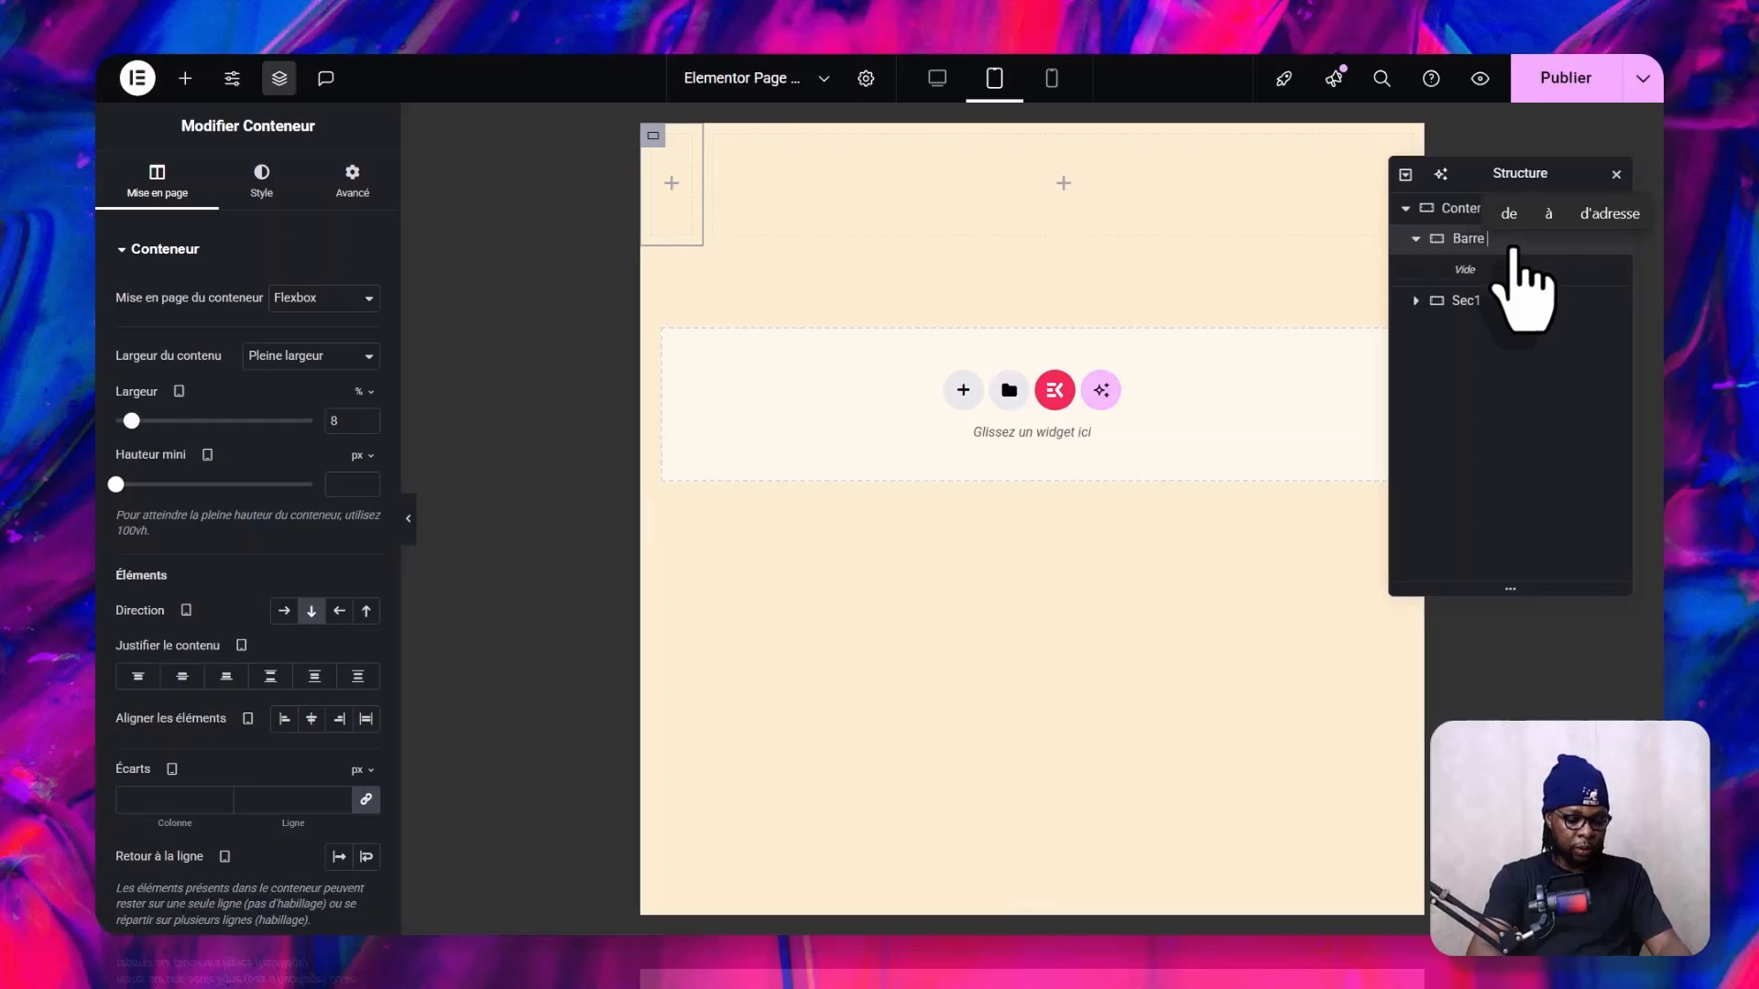
pyautogui.write('de nav')
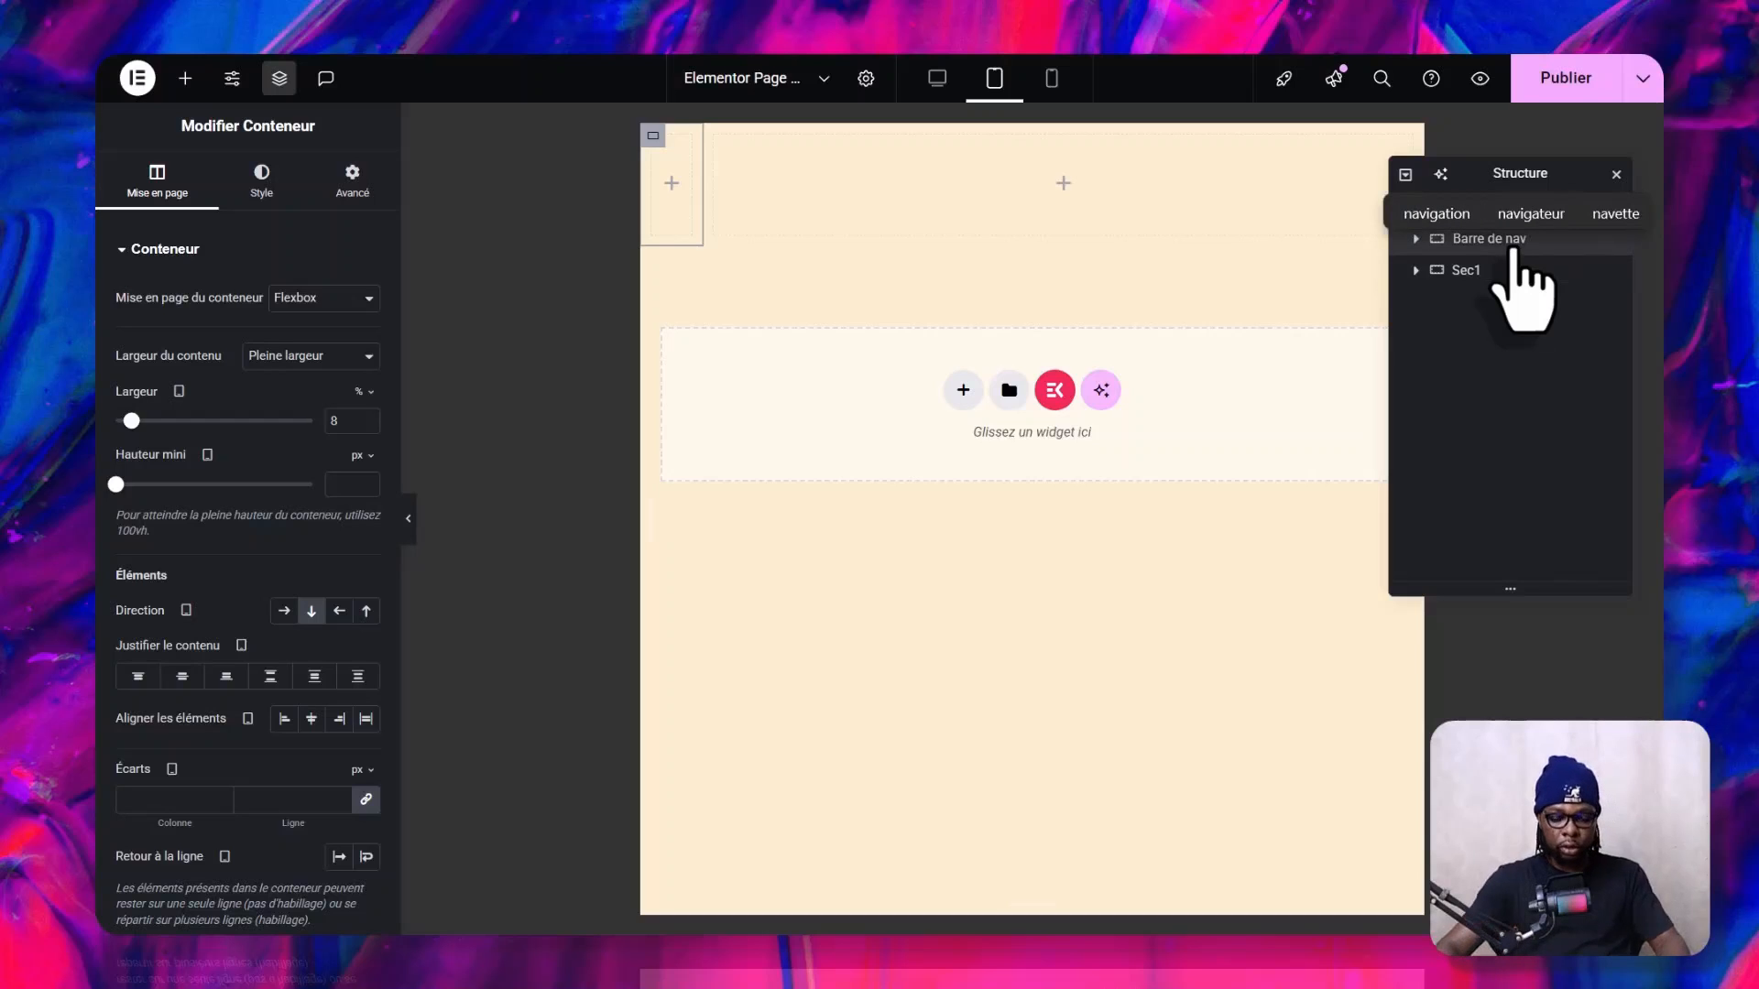
pyautogui.press('Return')
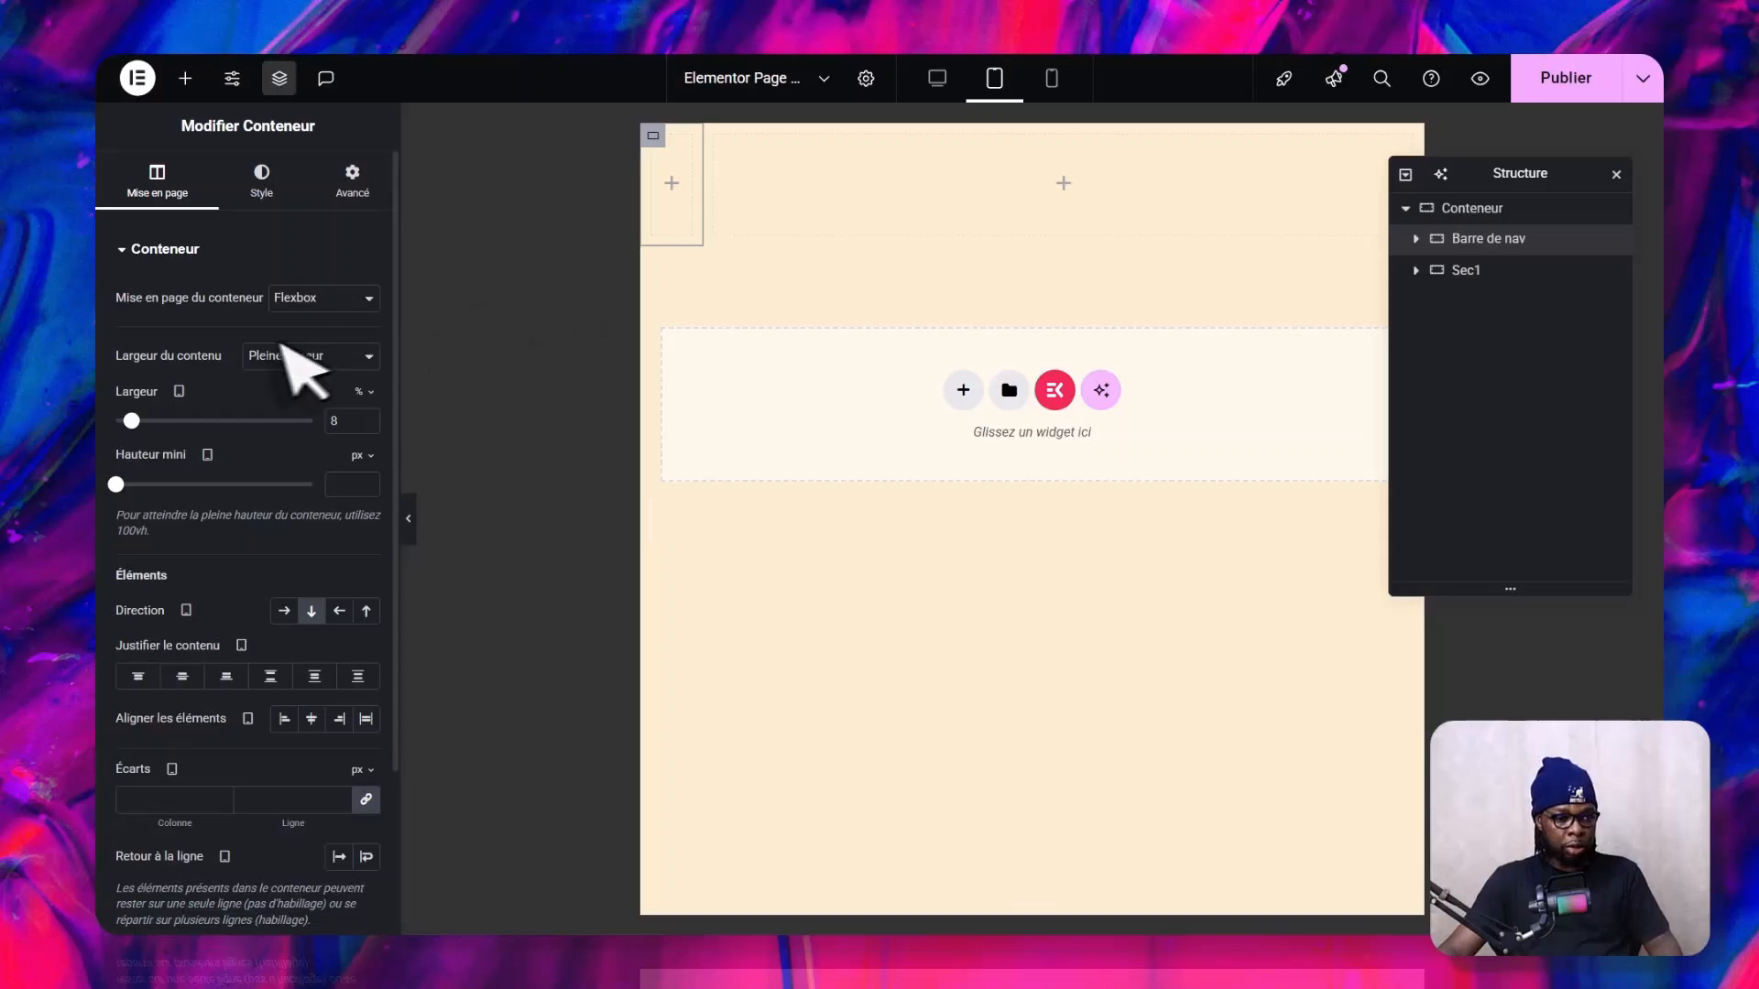
# - Give the Barre de nav container a classic background in solid blue, about #1B3BA3
pyautogui.click(260, 184)
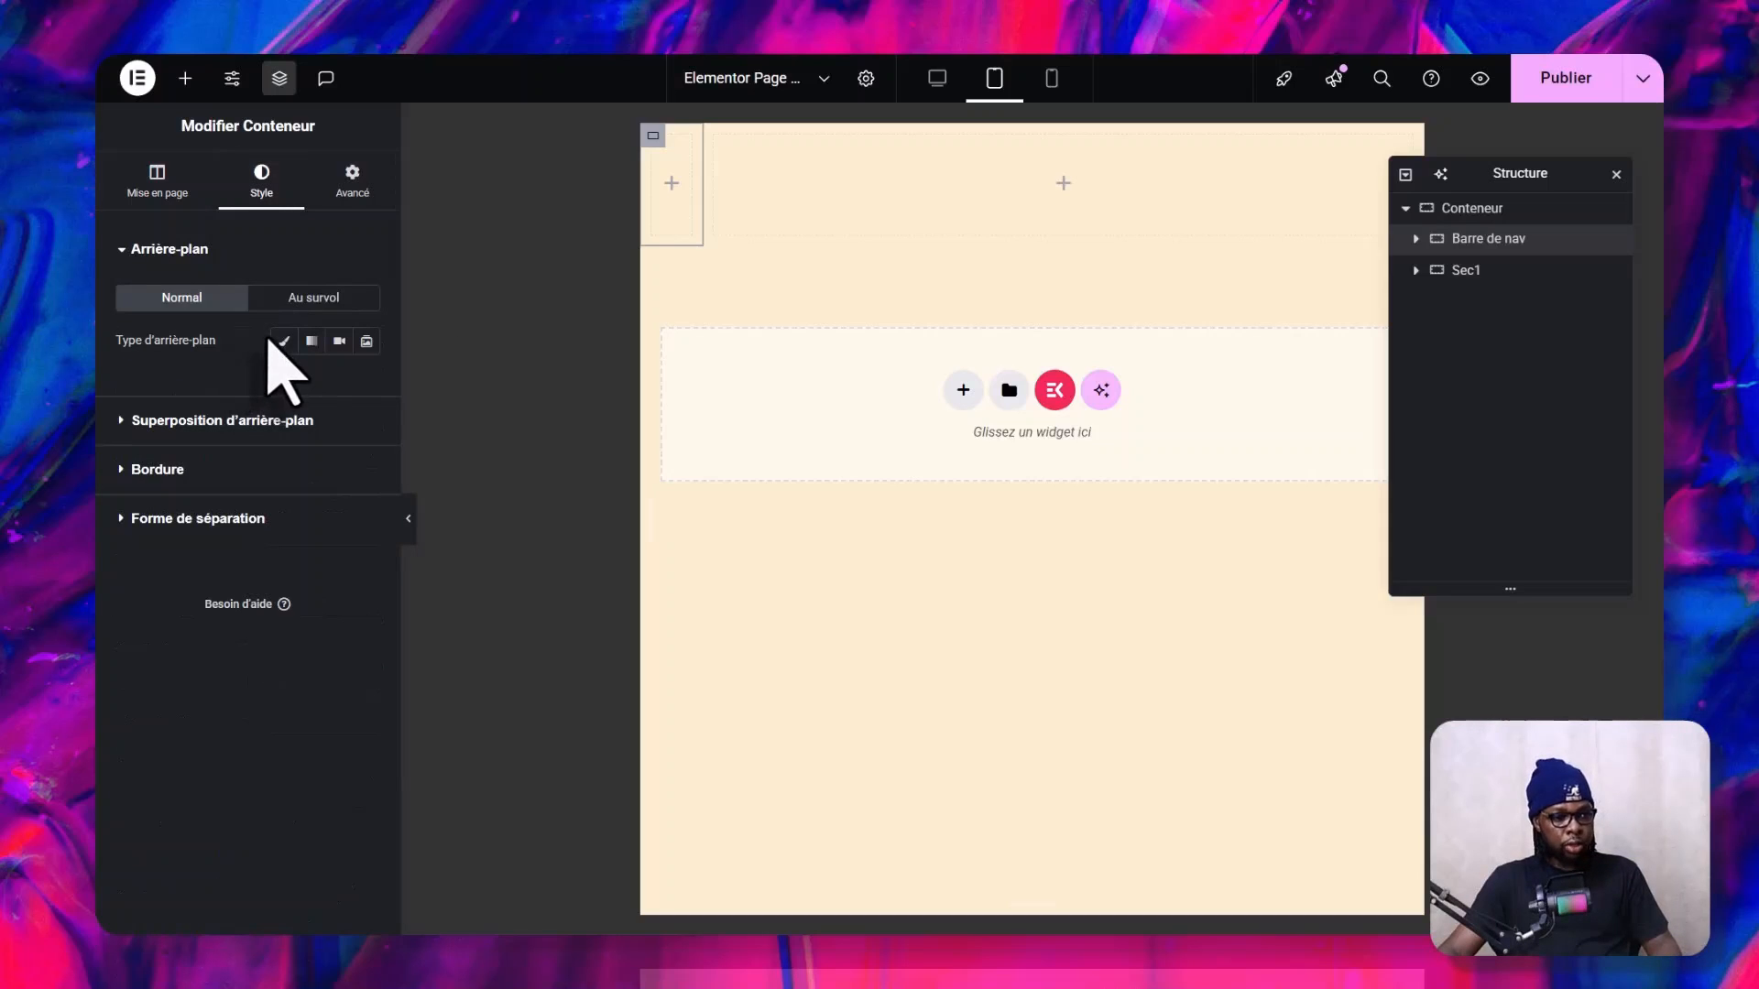
pyautogui.click(284, 341)
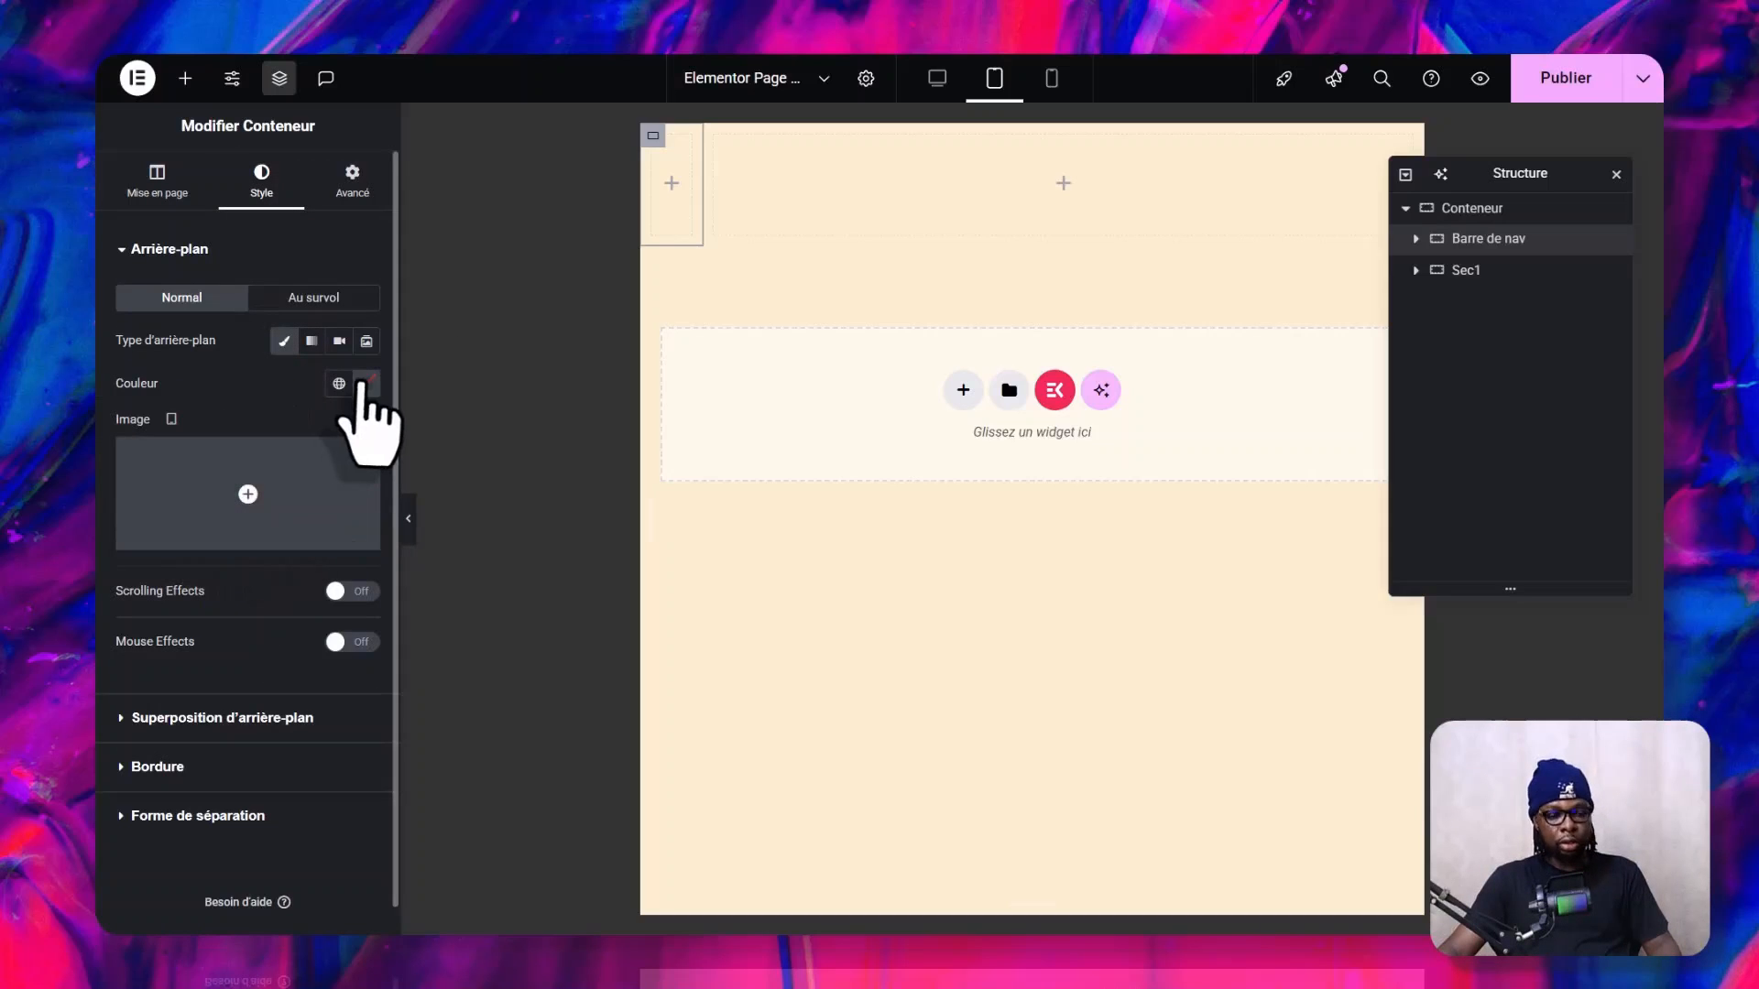
pyautogui.click(366, 383)
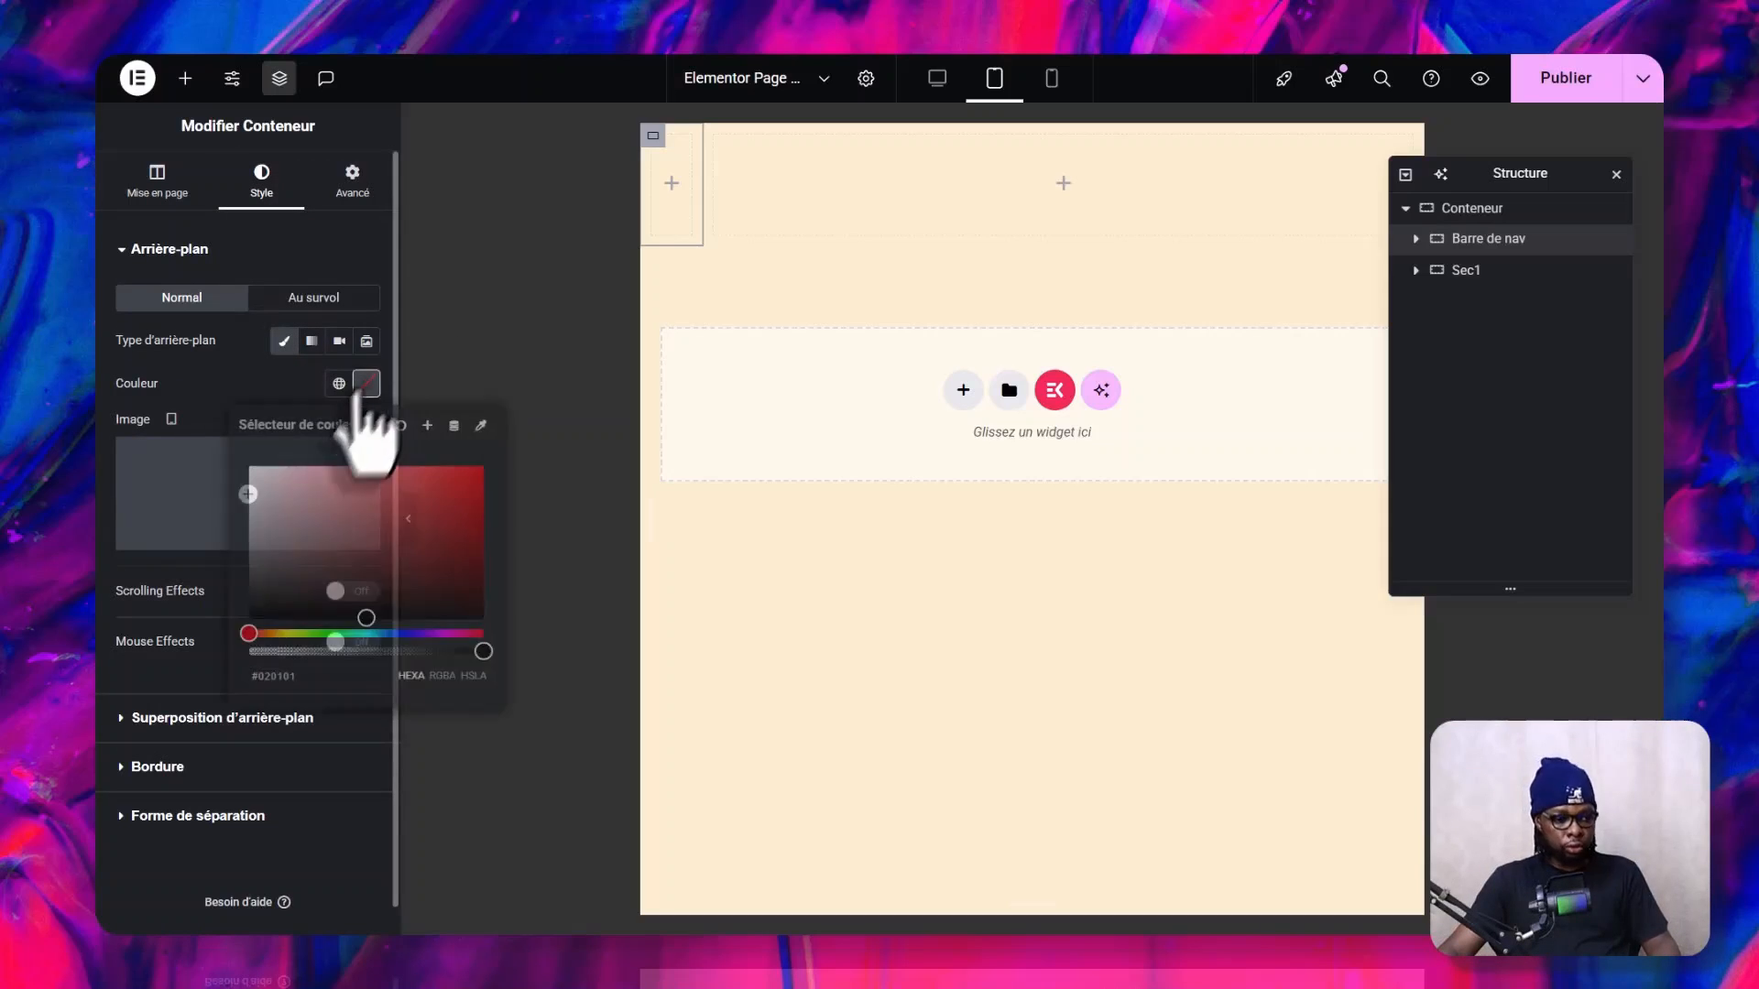
pyautogui.click(395, 633)
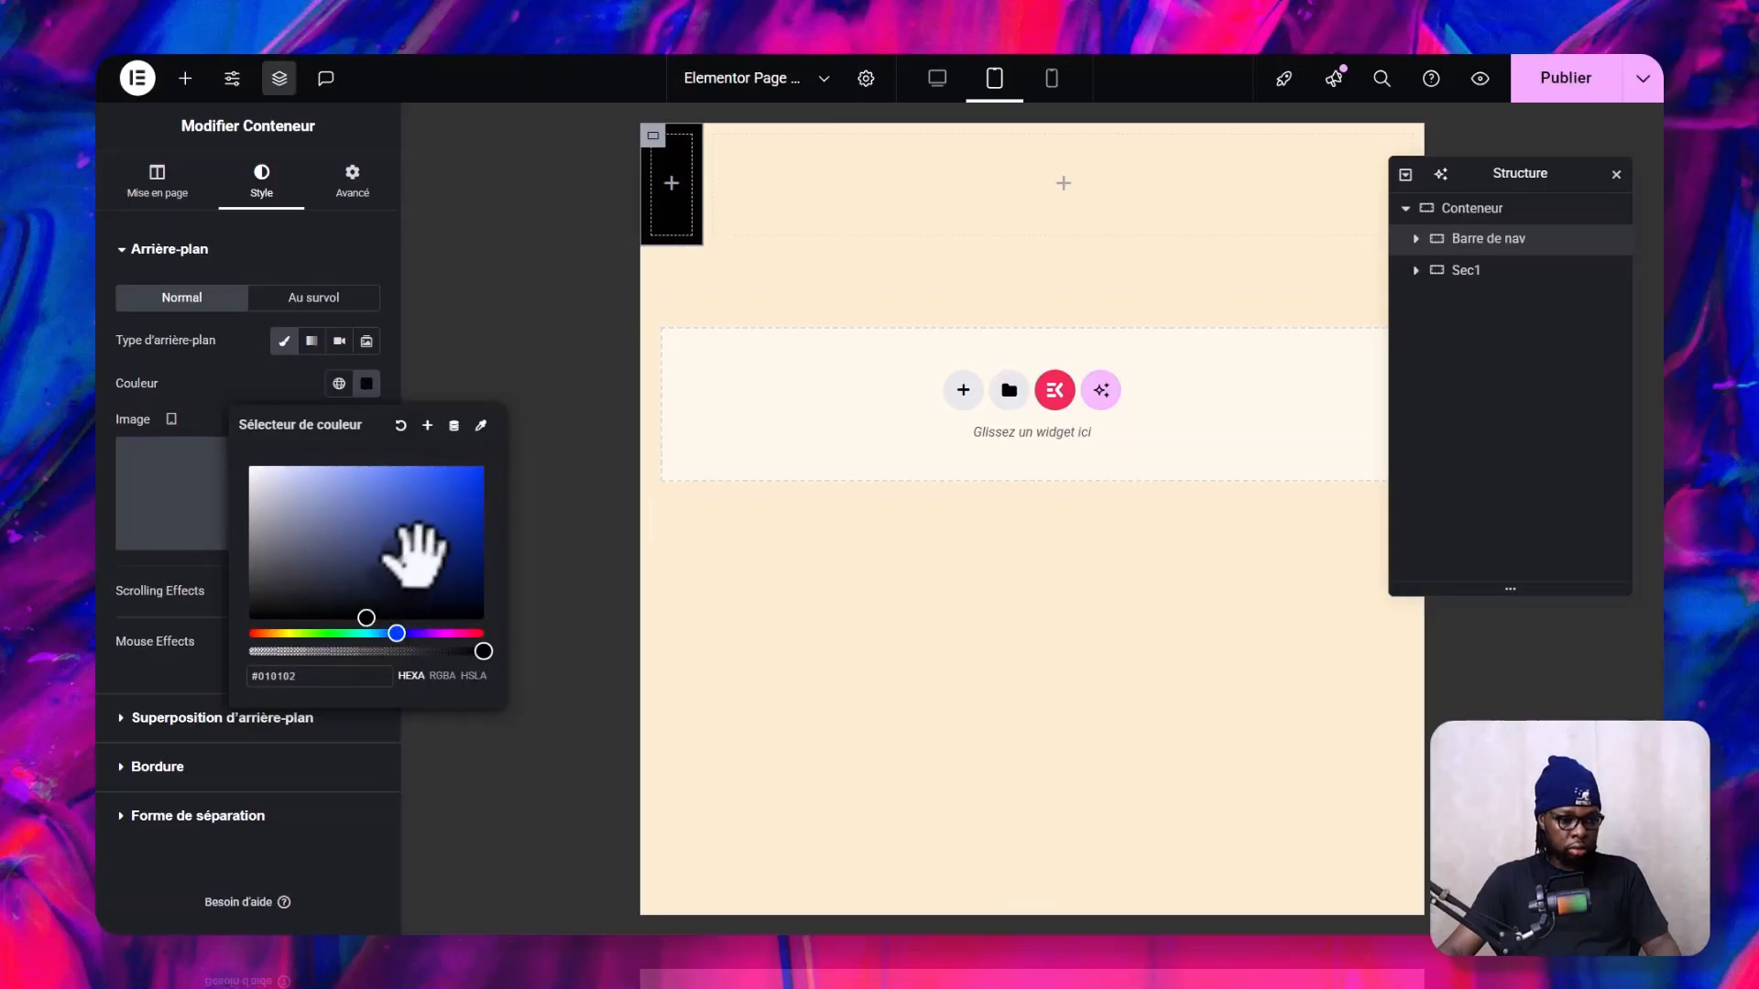
pyautogui.click(438, 534)
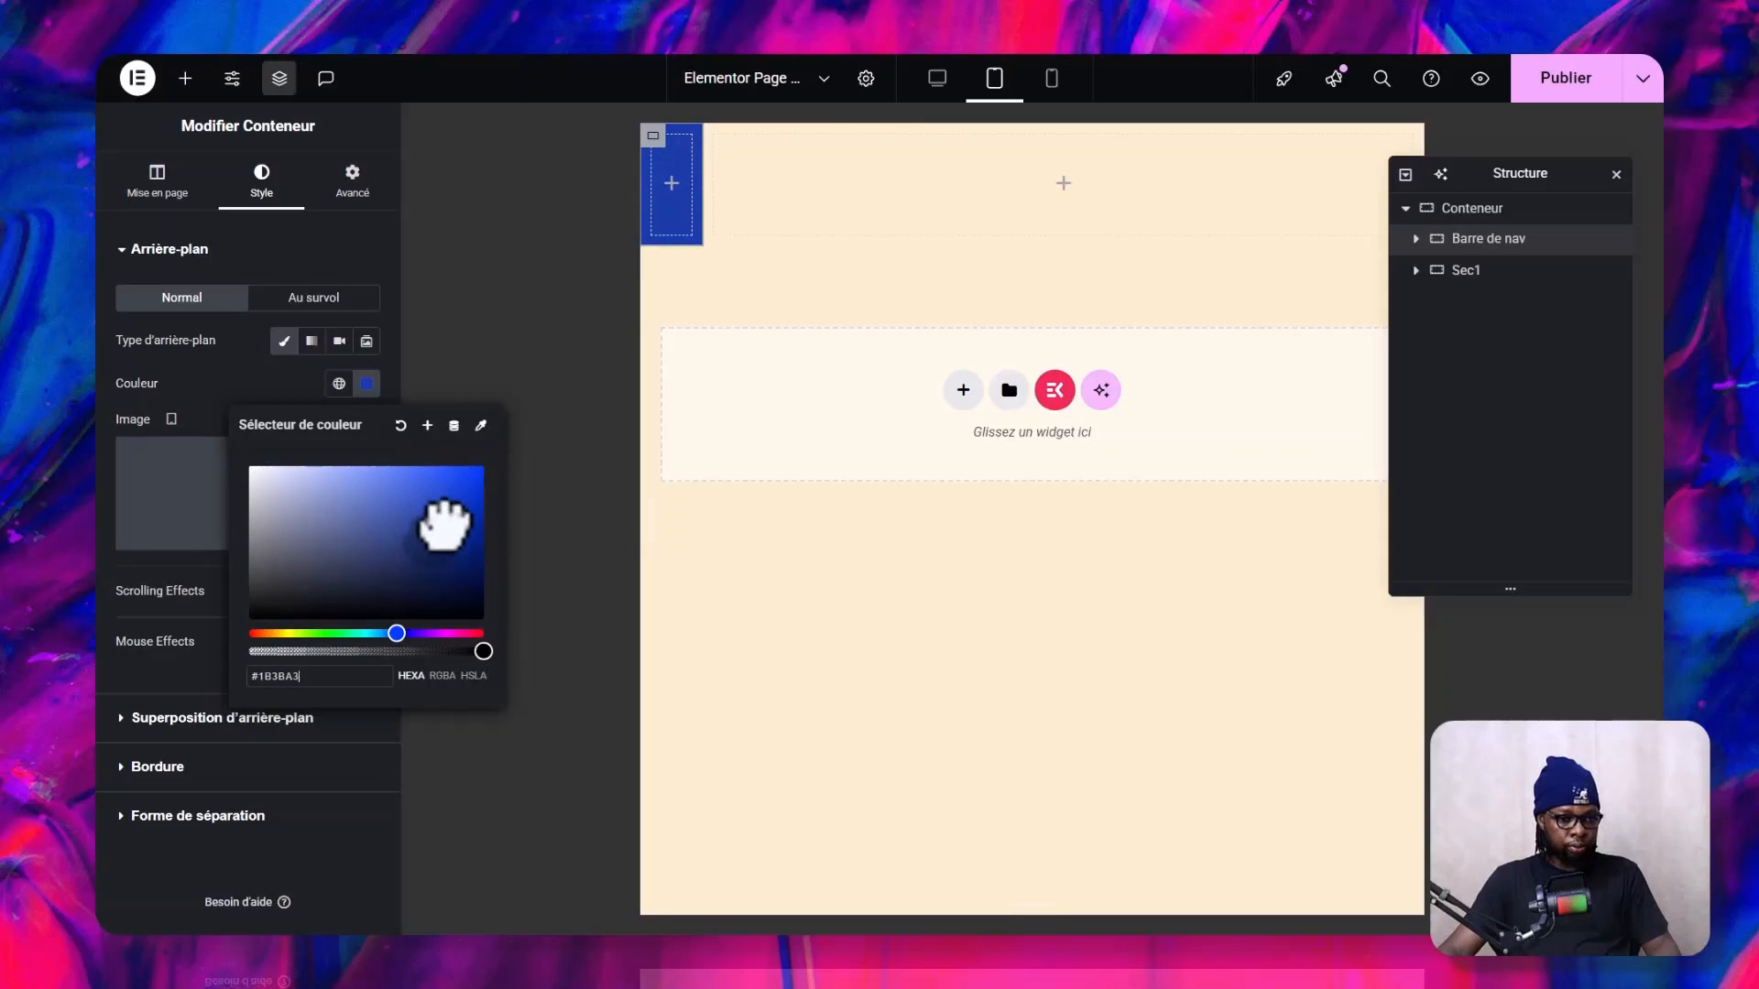
pyautogui.click(188, 375)
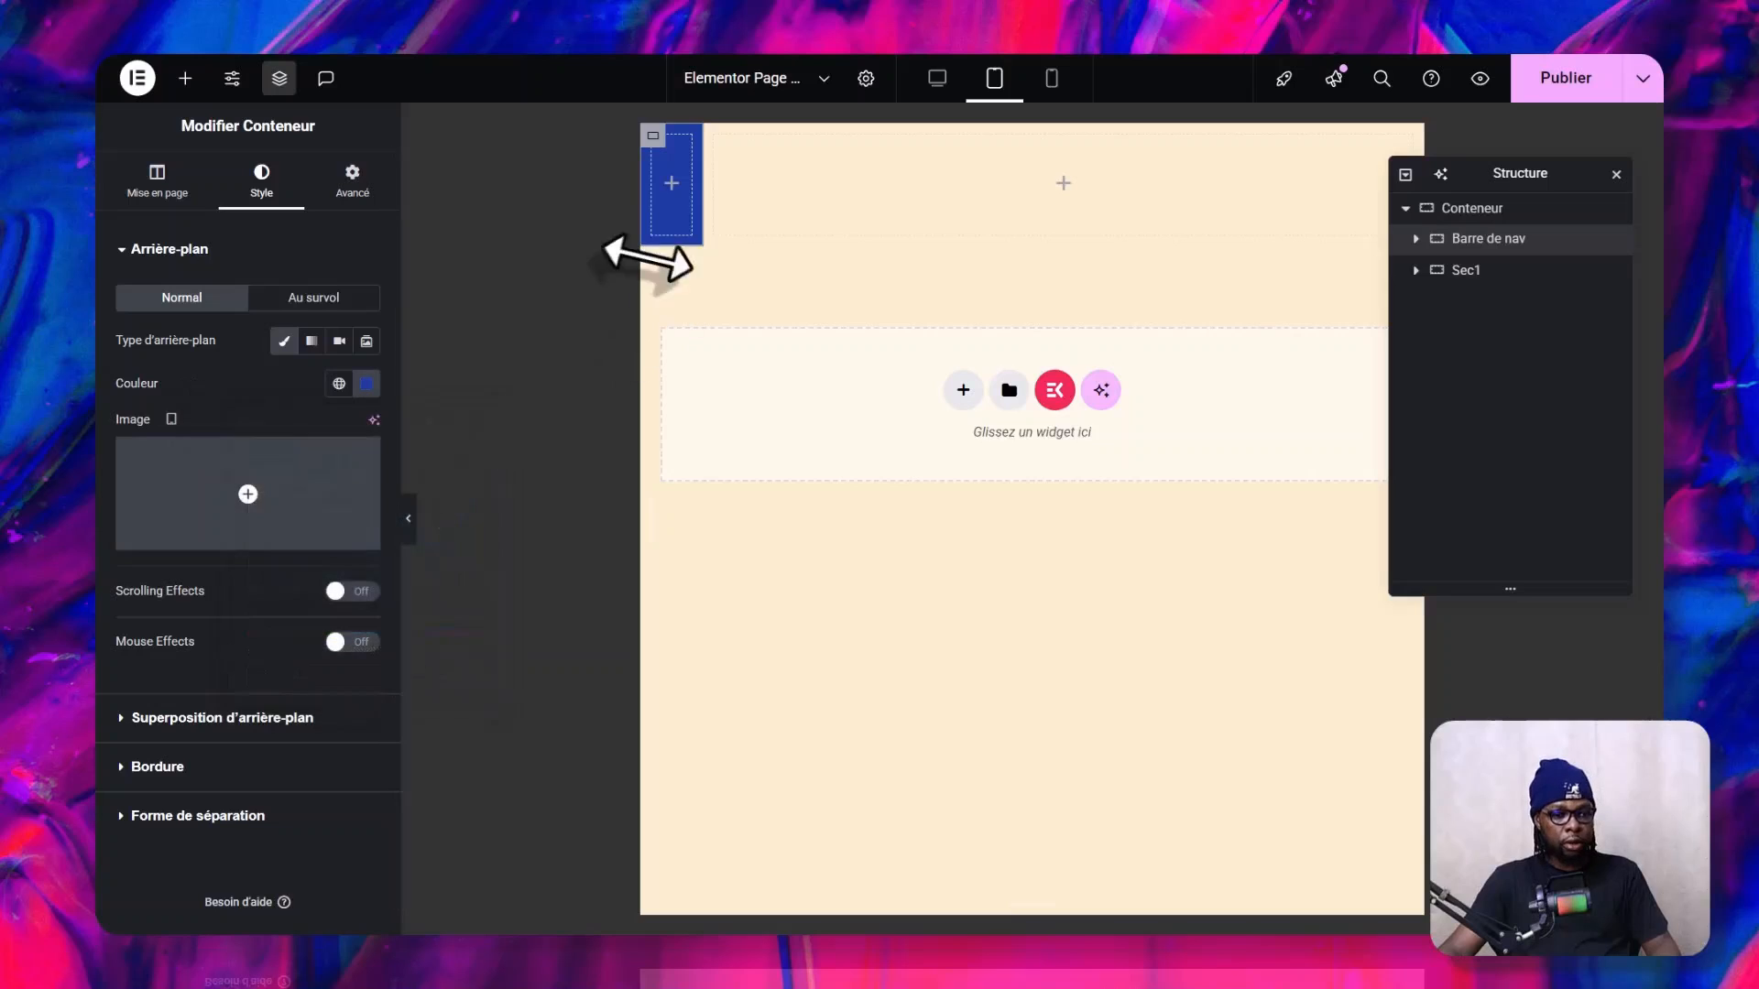
# - Set the Barre de nav container's inner padding to 0 px on all sides for tablet and desktop
pyautogui.click(361, 183)
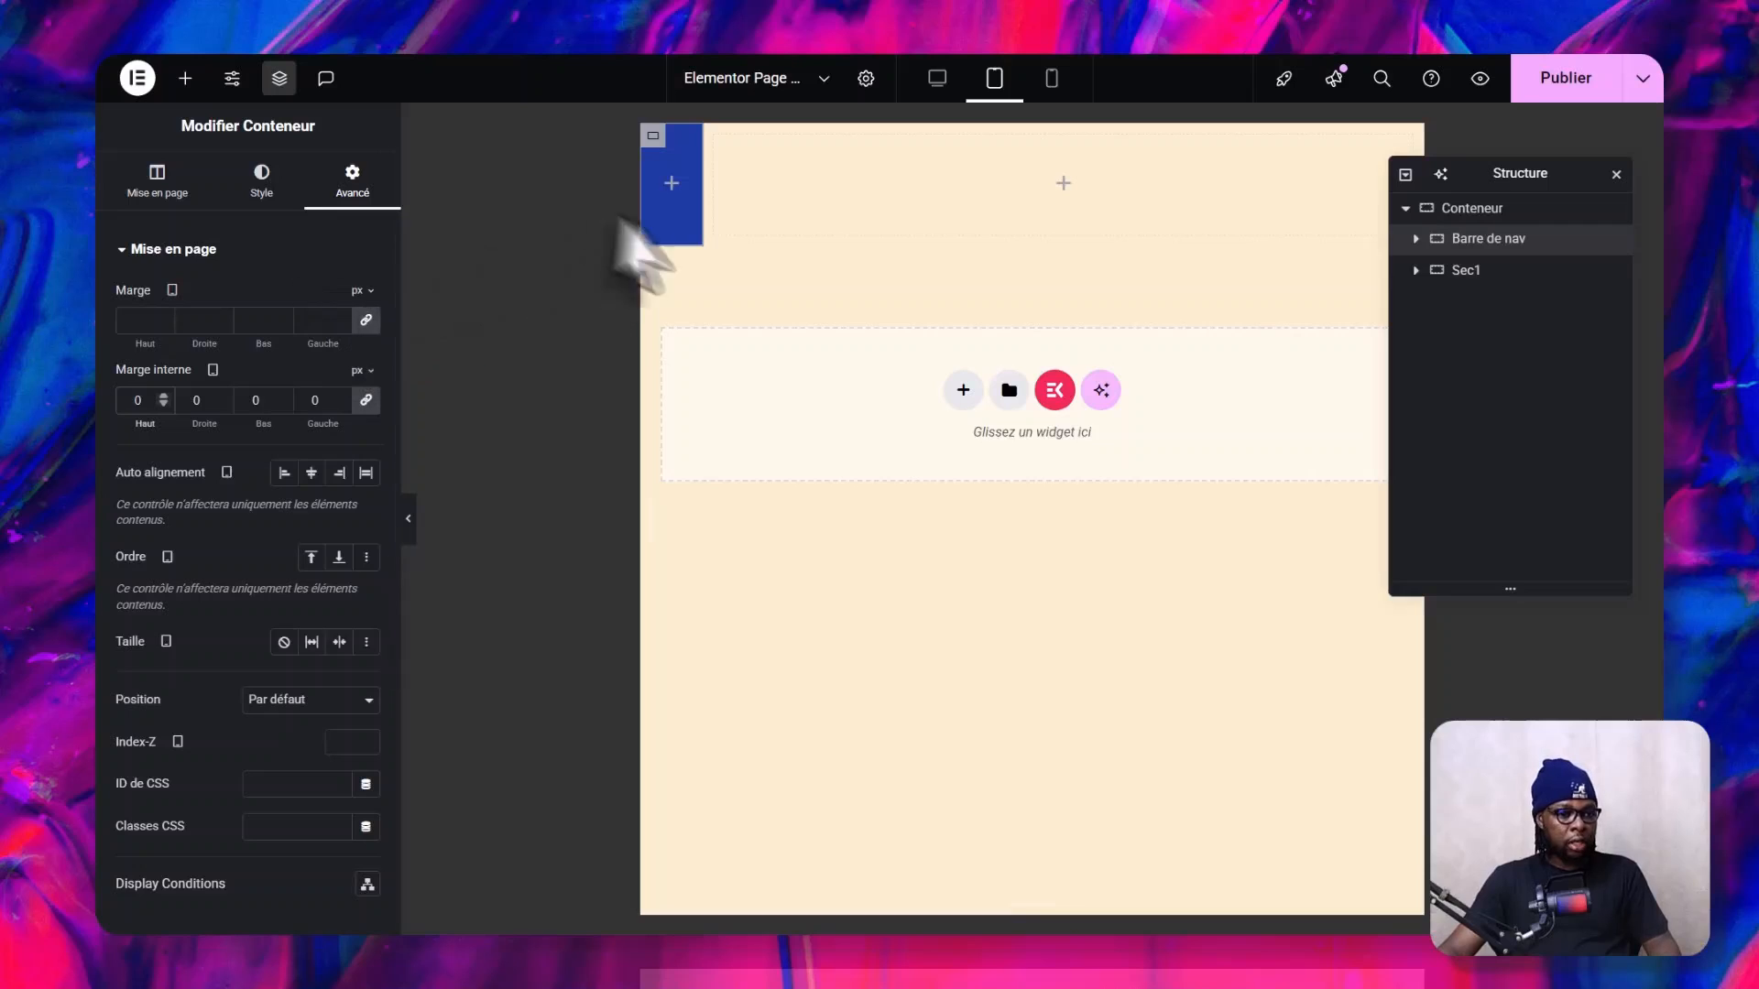
pyautogui.click(262, 179)
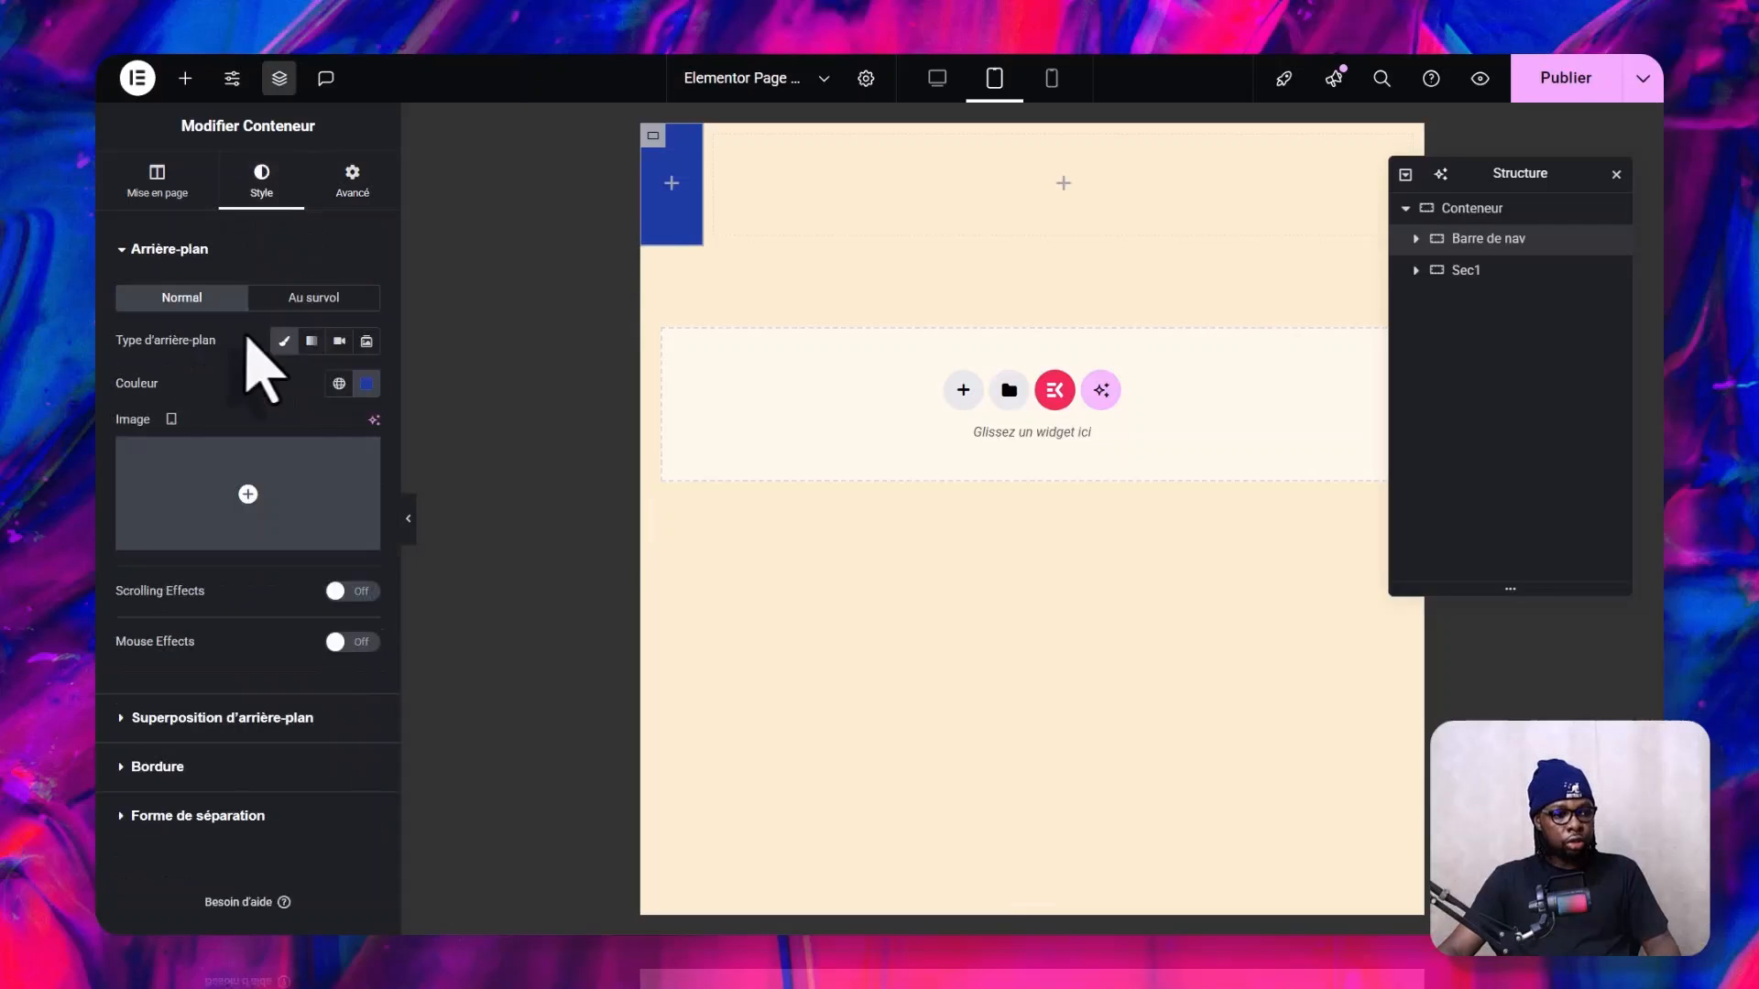
pyautogui.click(935, 83)
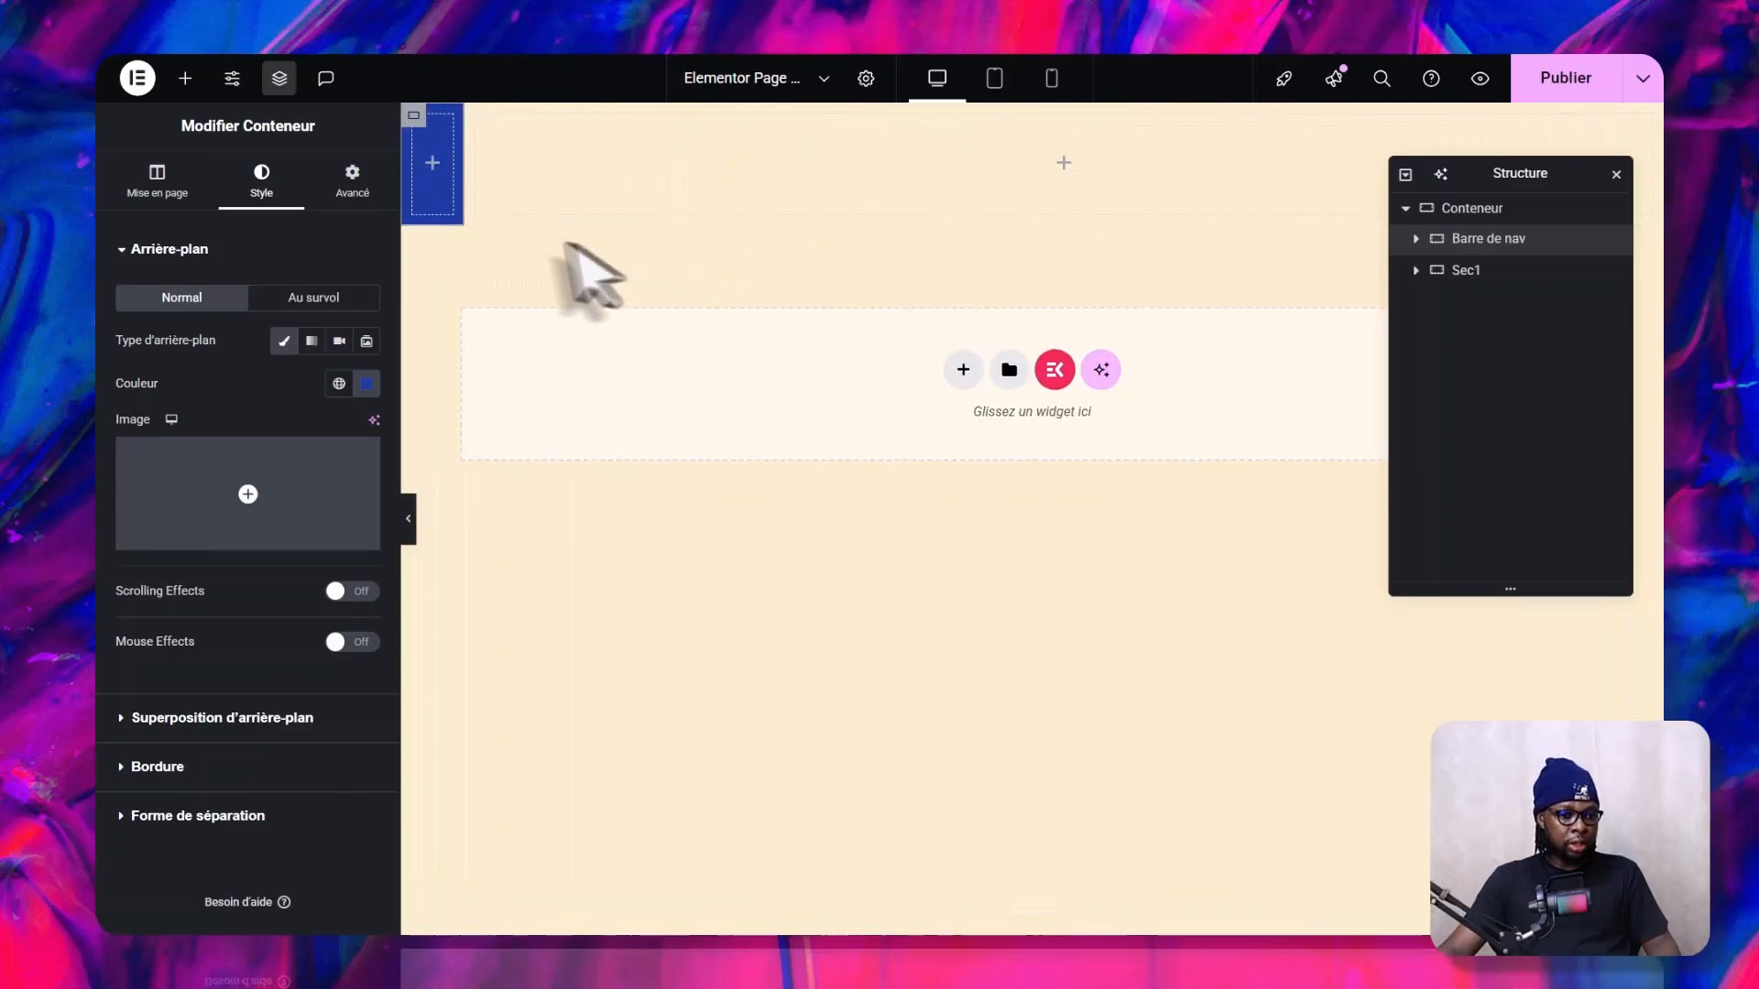
pyautogui.click(352, 179)
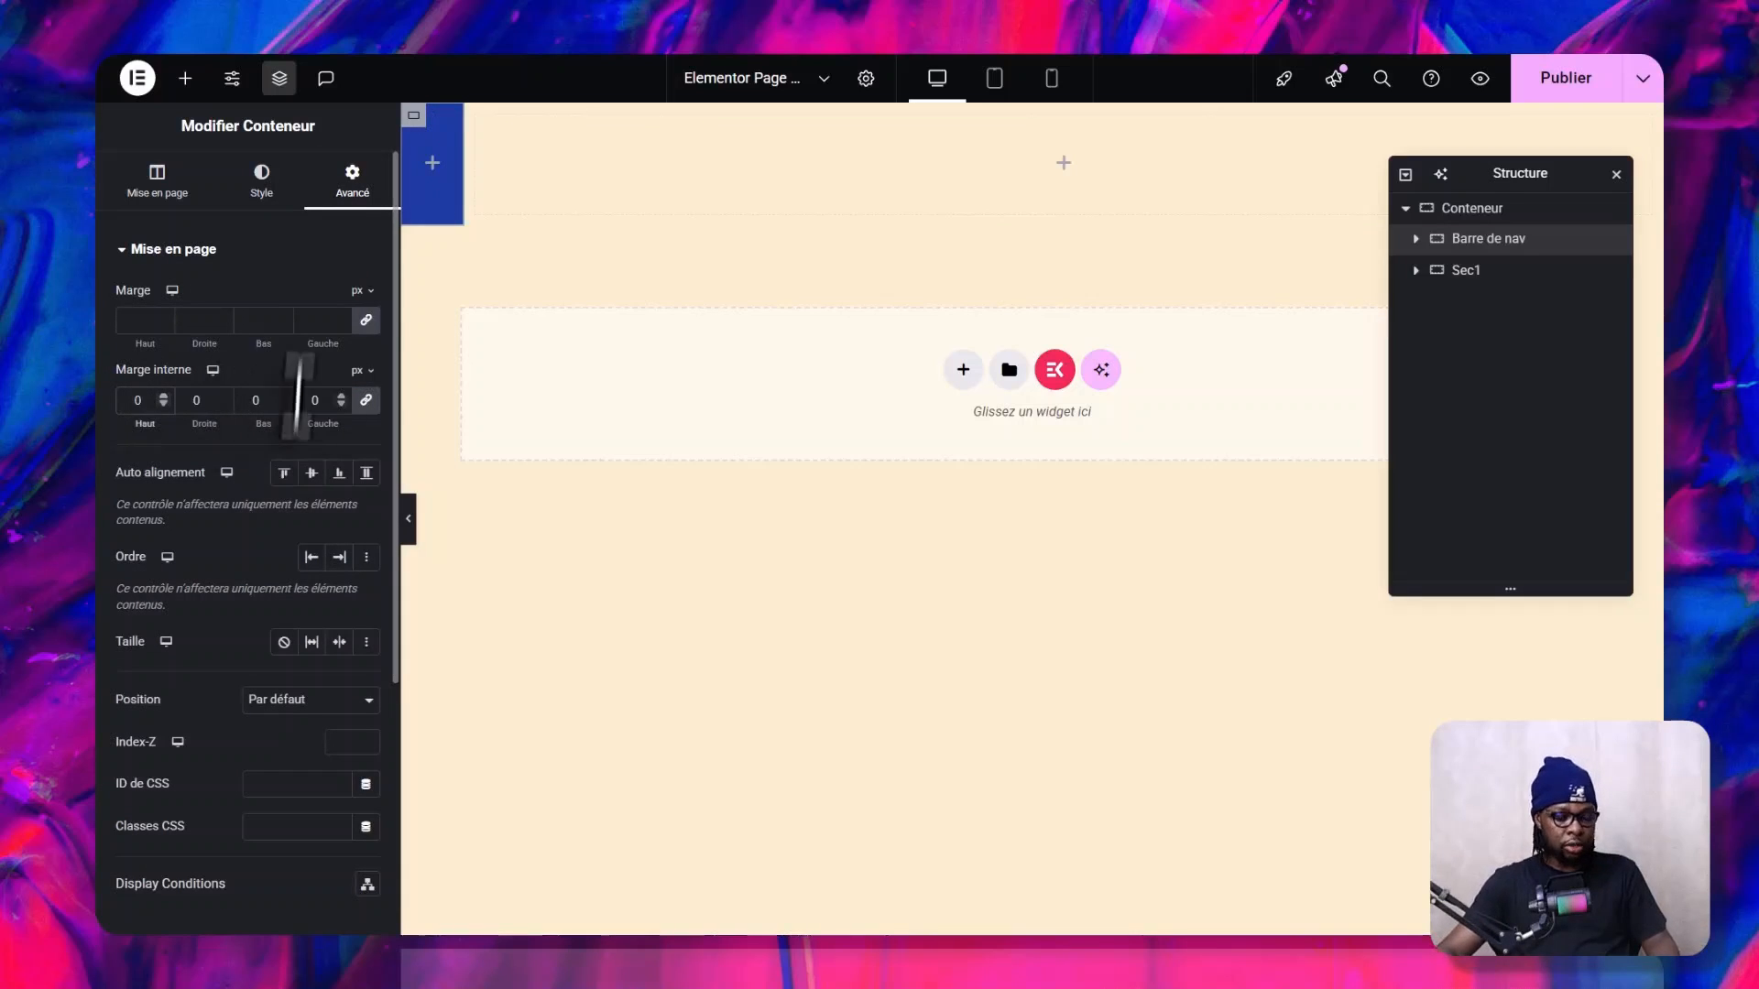
pyautogui.click(259, 174)
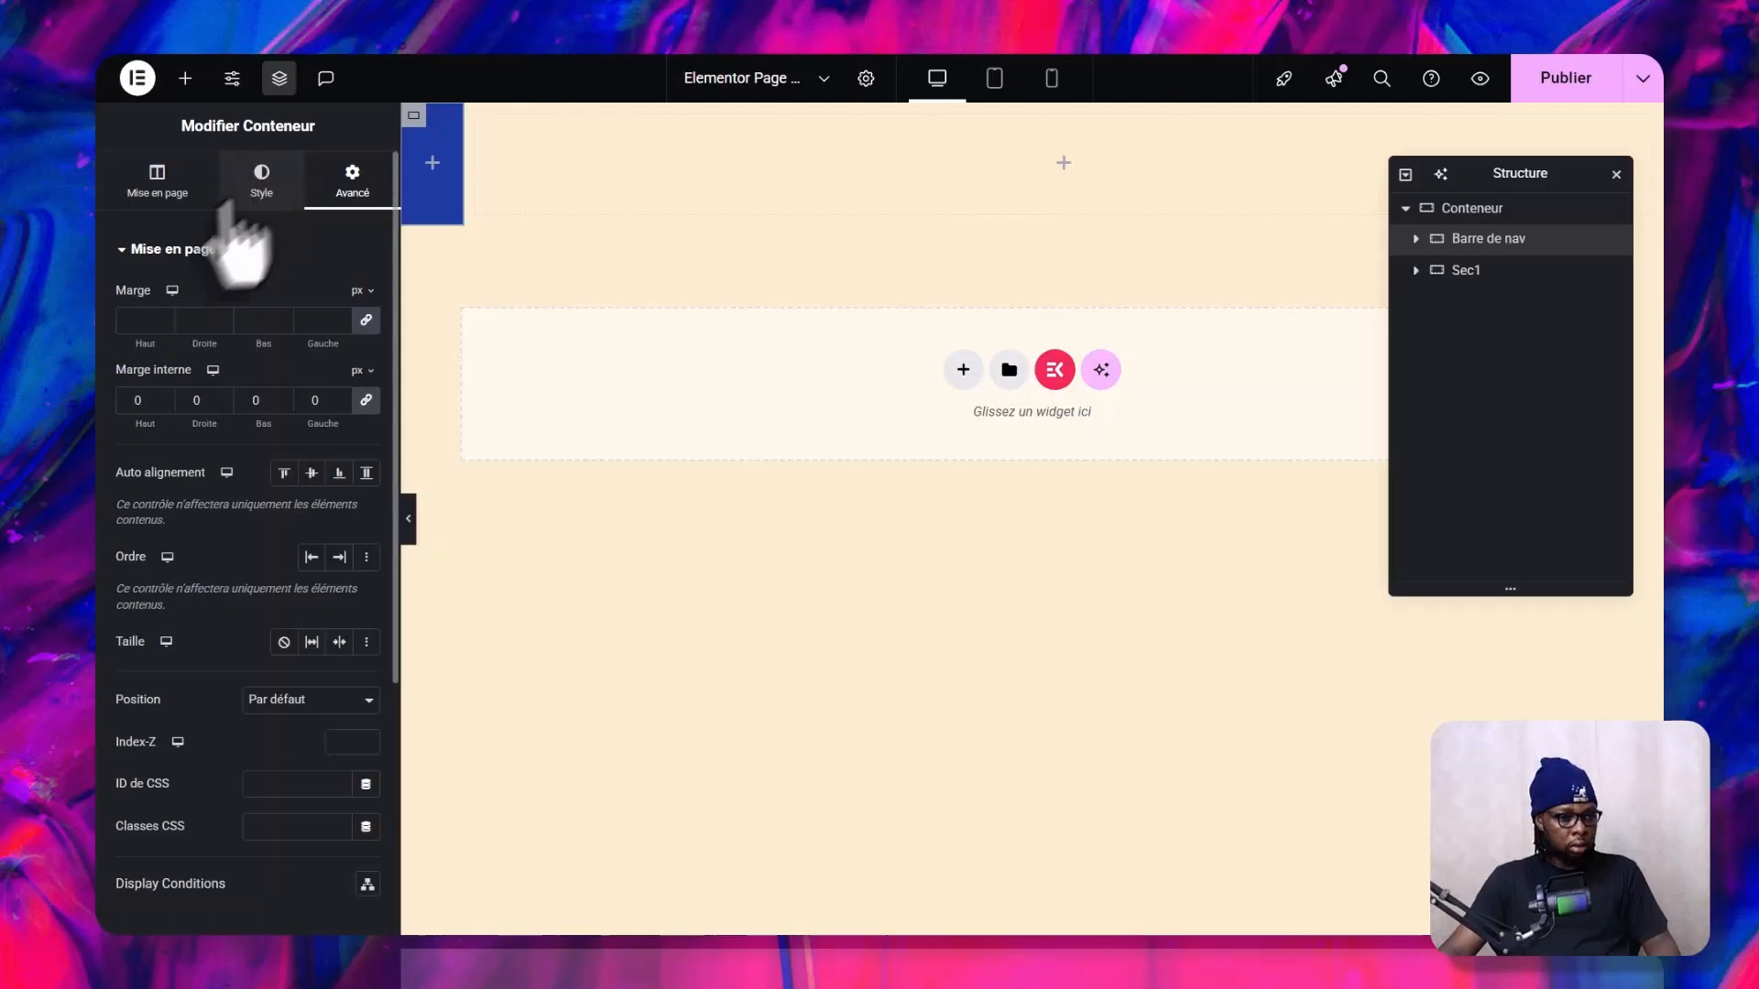
pyautogui.click(147, 188)
pyautogui.click(328, 188)
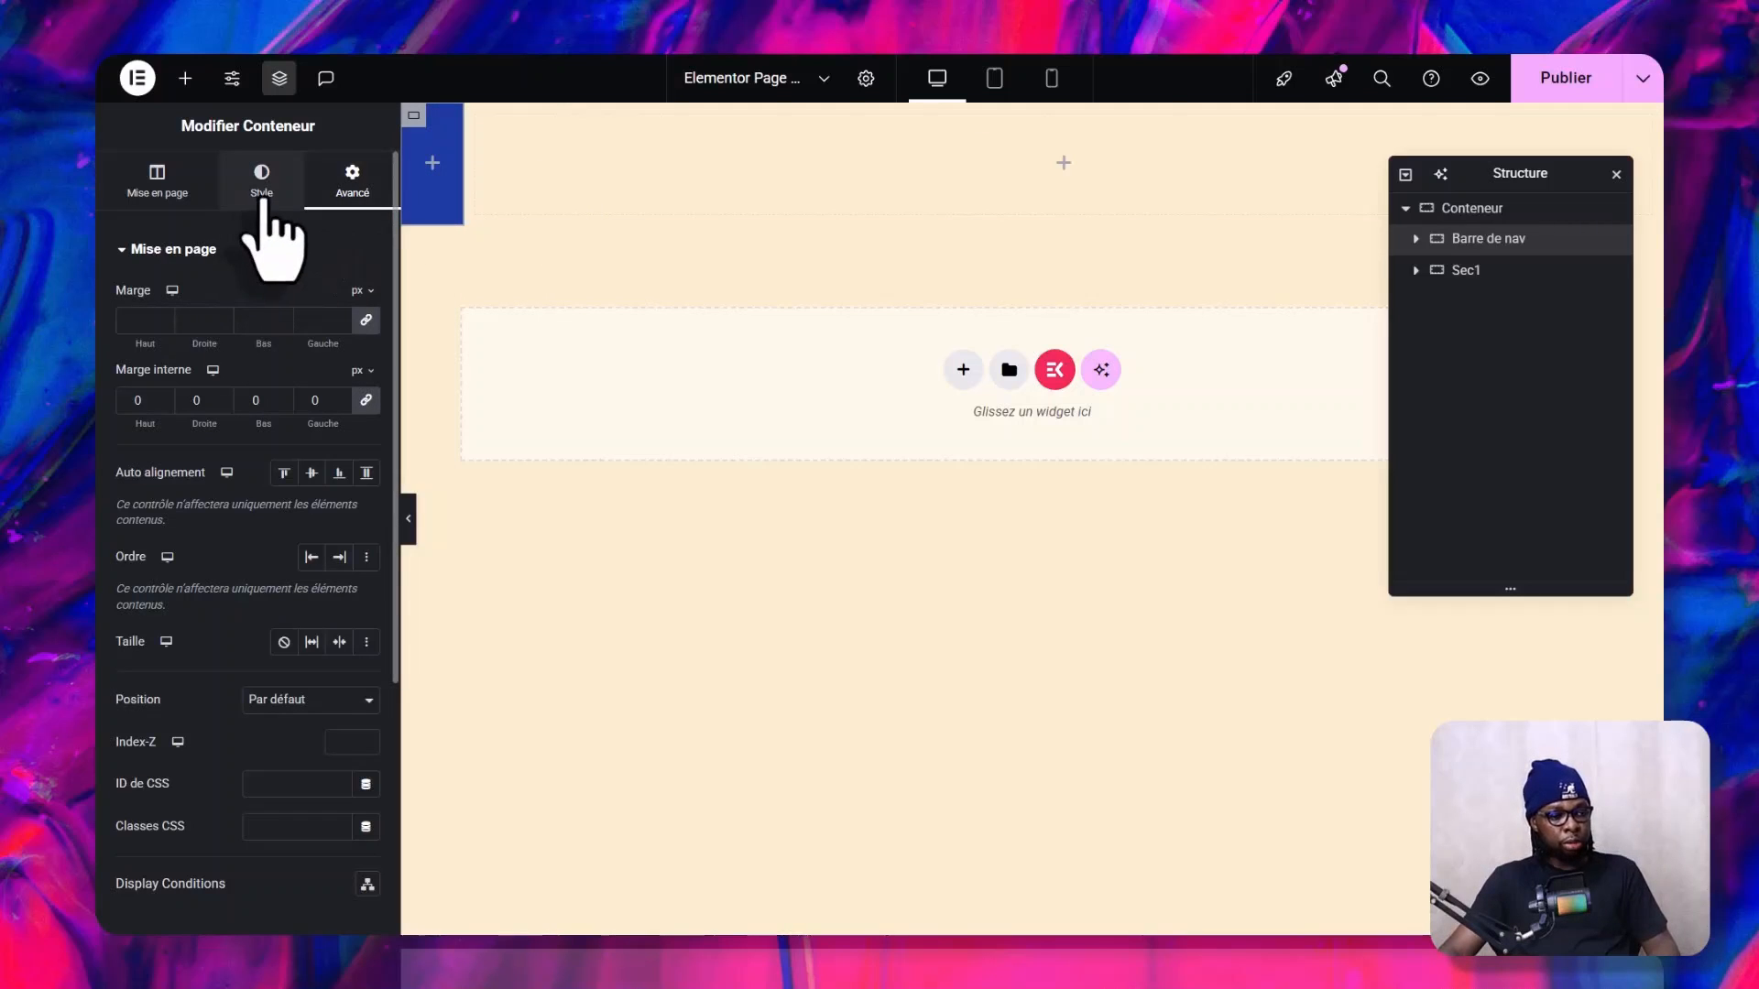
pyautogui.scroll(-4, 262, 724)
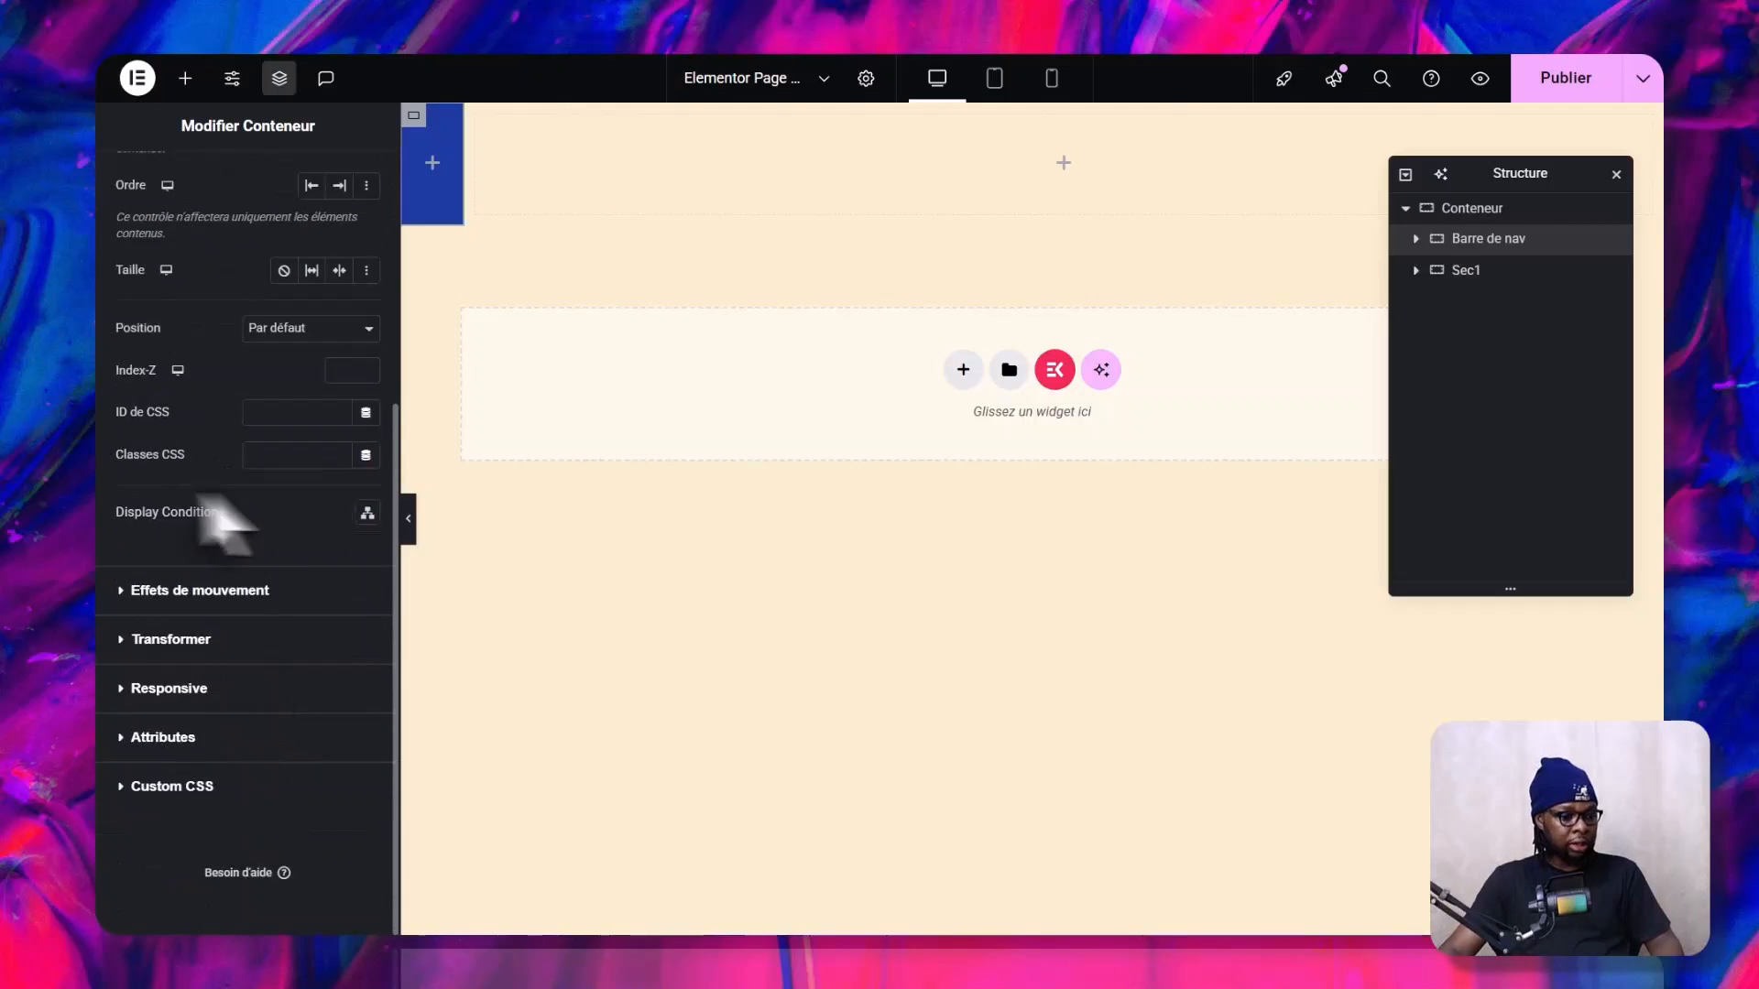
pyautogui.scroll(5, 225, 380)
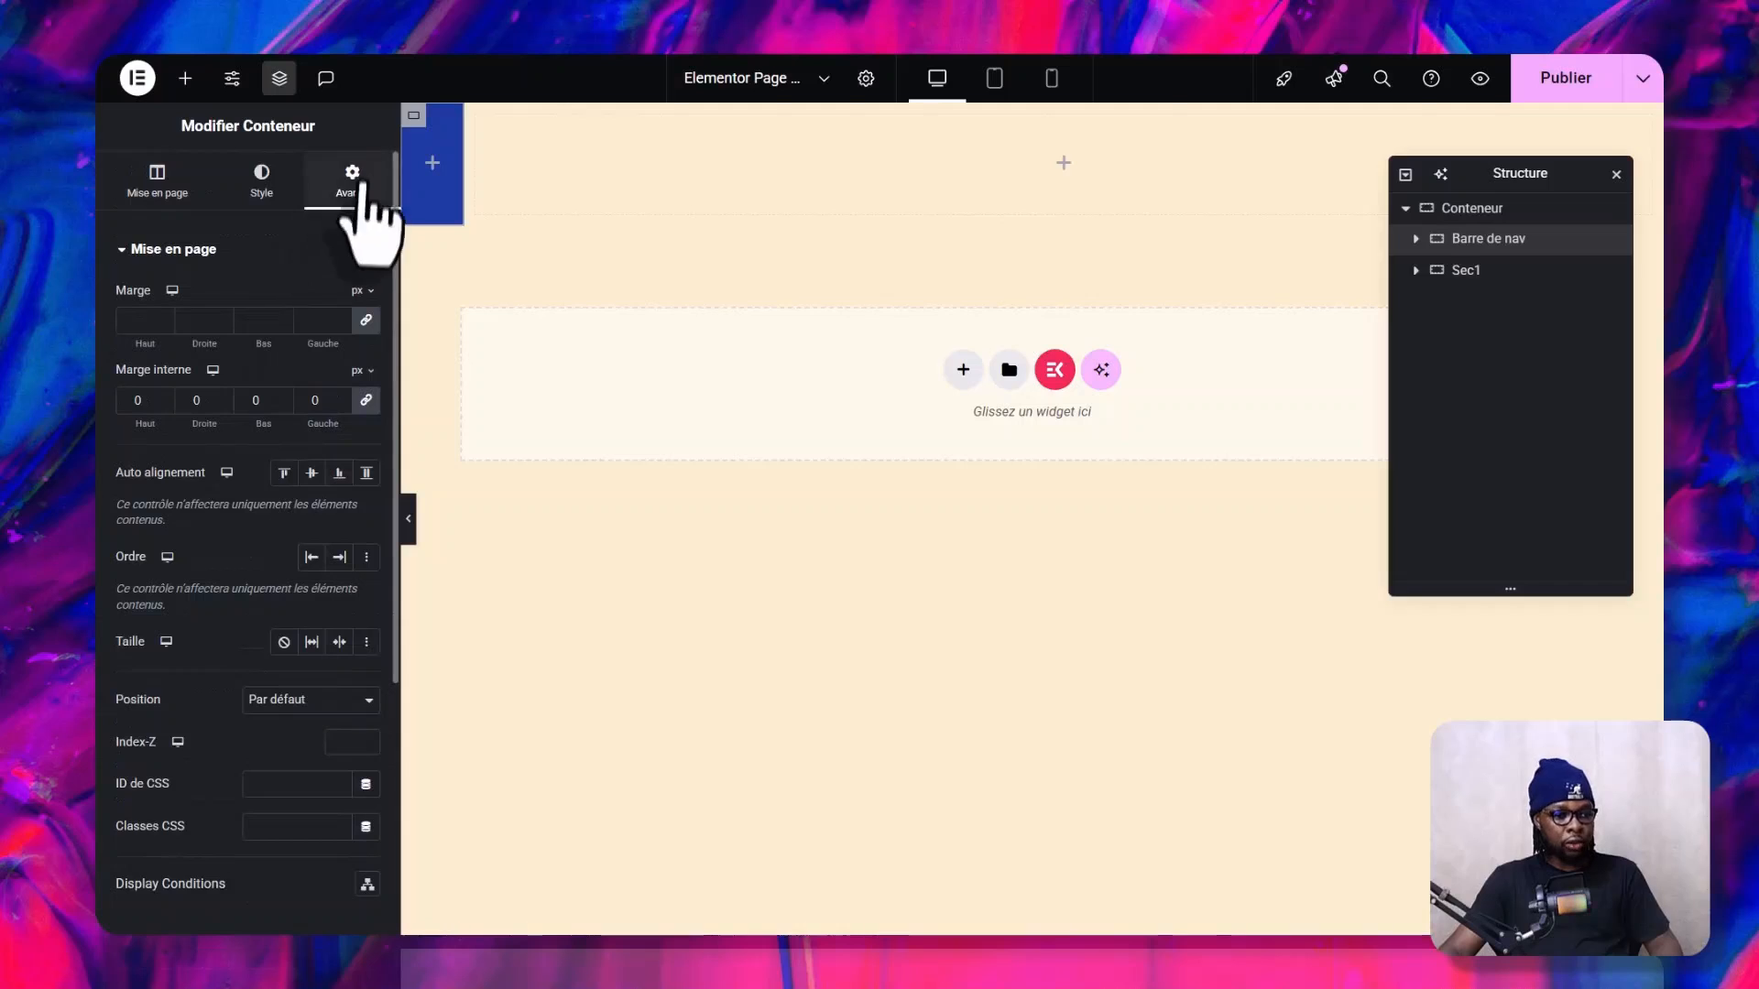
pyautogui.scroll(-3, 188, 565)
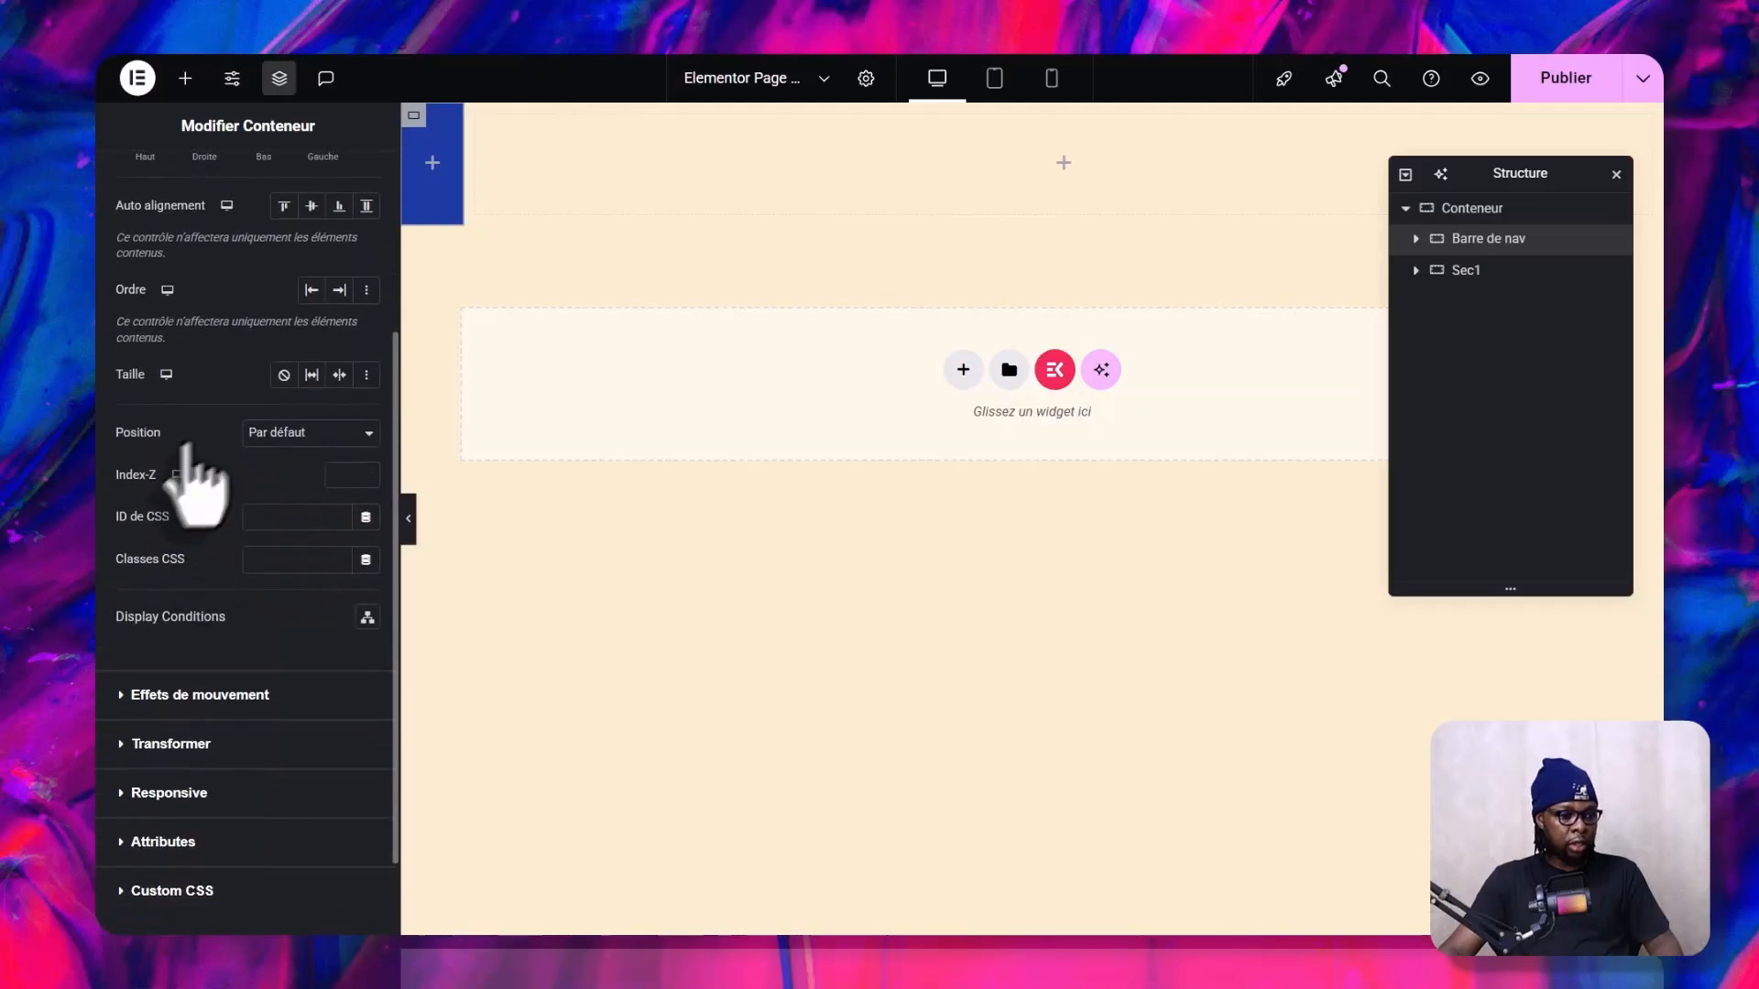
pyautogui.click(322, 392)
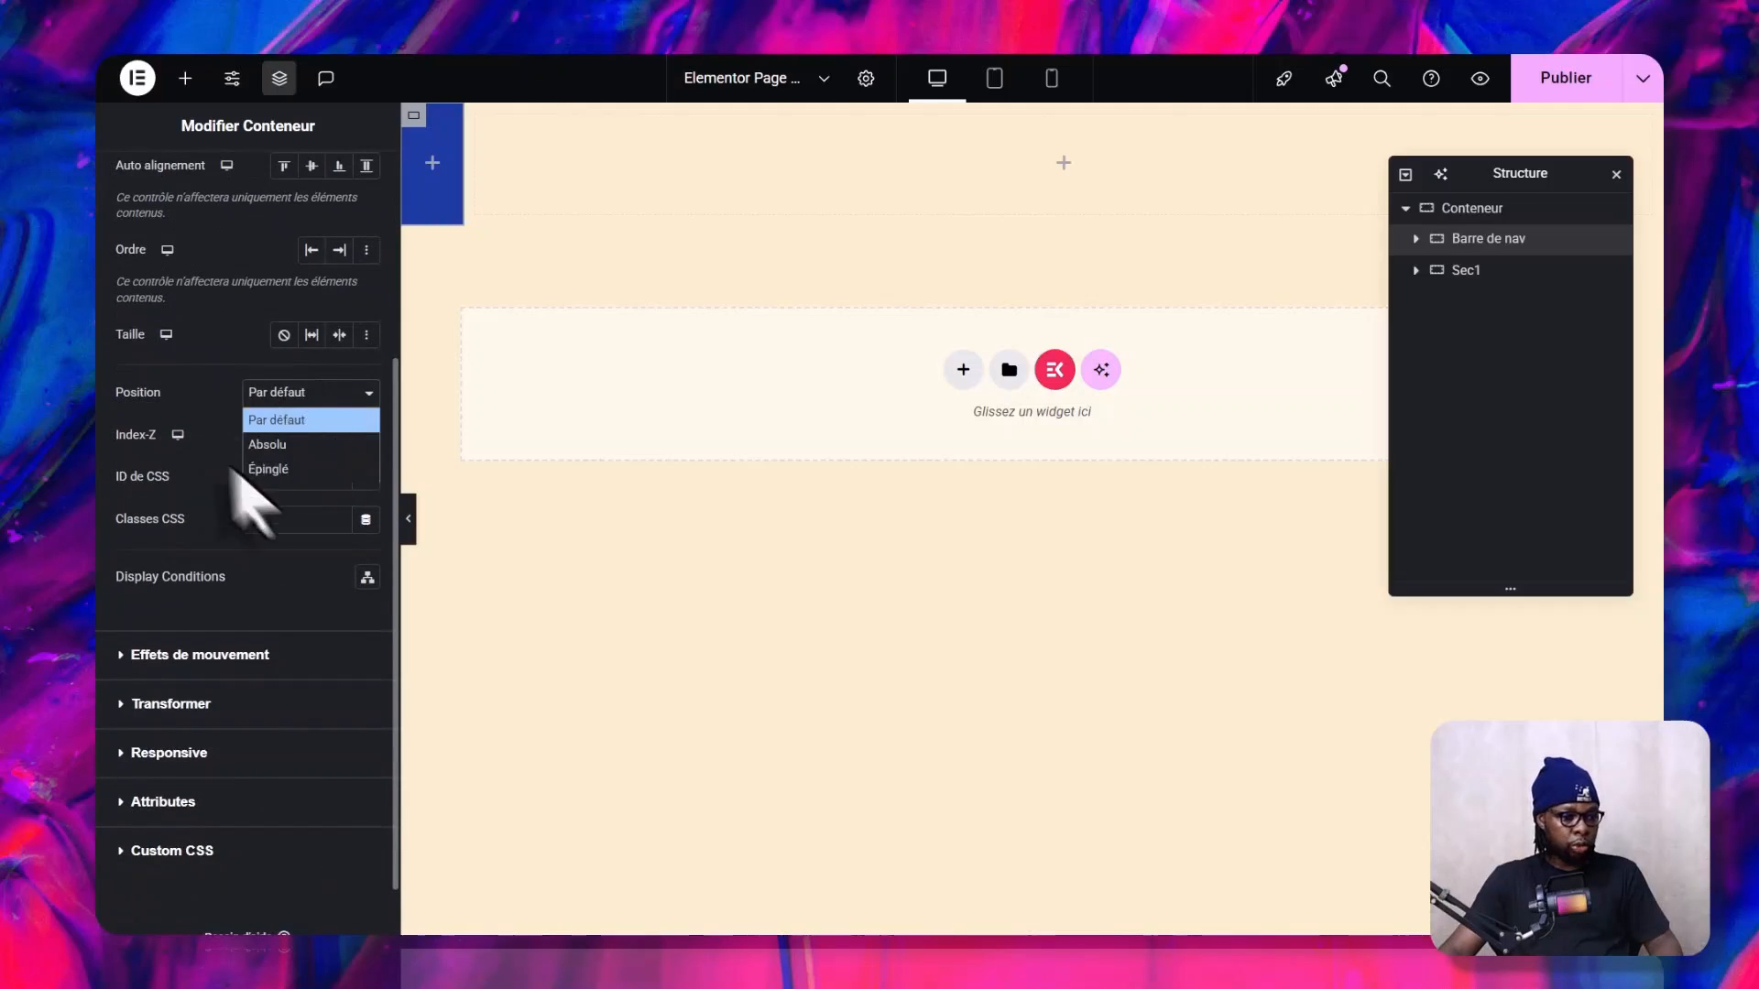
pyautogui.click(291, 469)
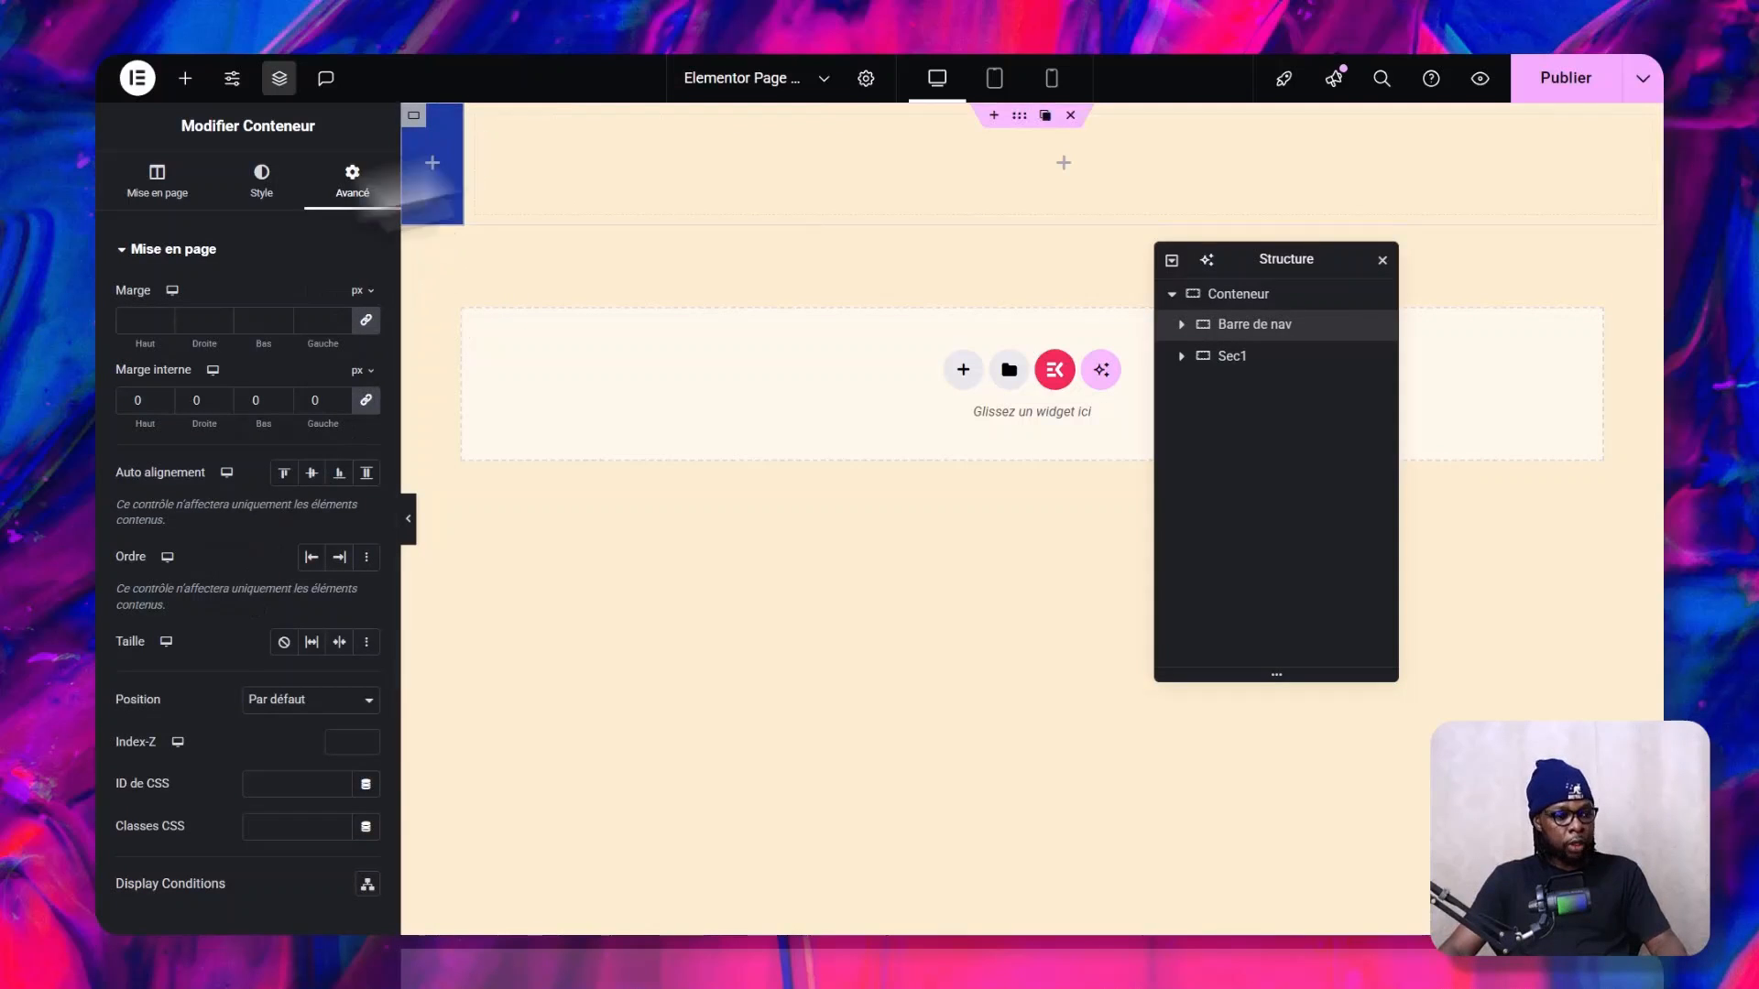
# - Set the Barre de nav container's minimum height to 100 vh on desktop
pyautogui.click(261, 181)
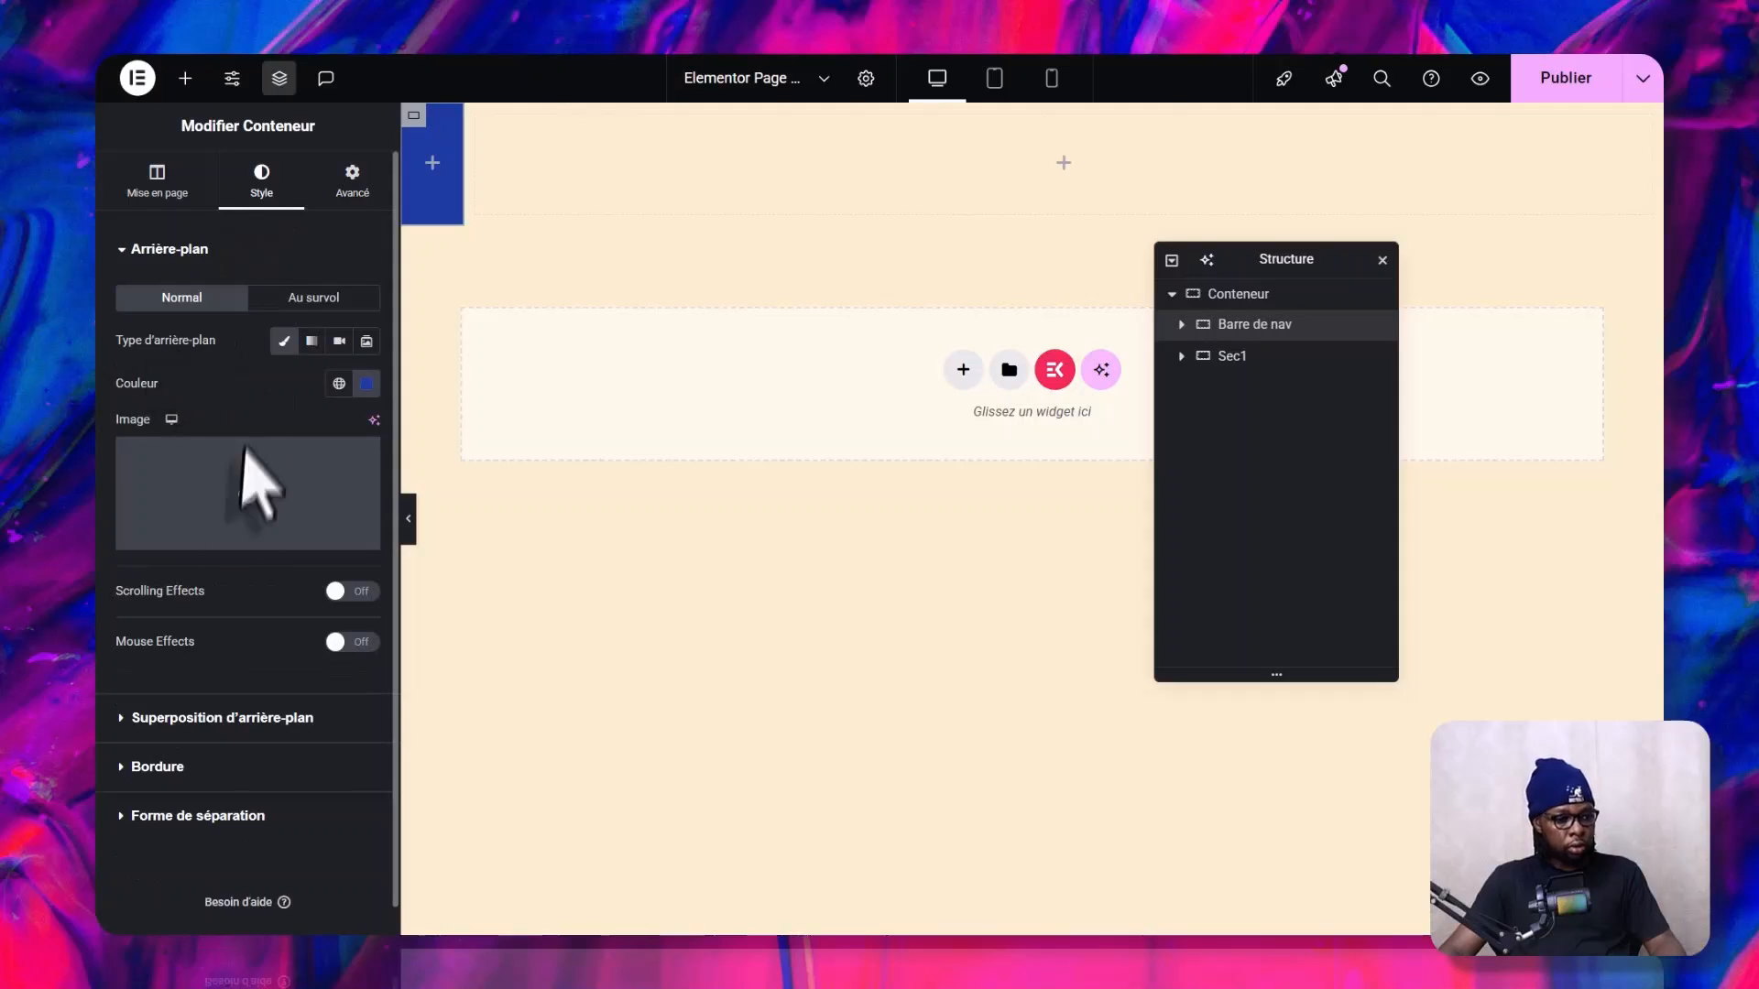
pyautogui.click(163, 184)
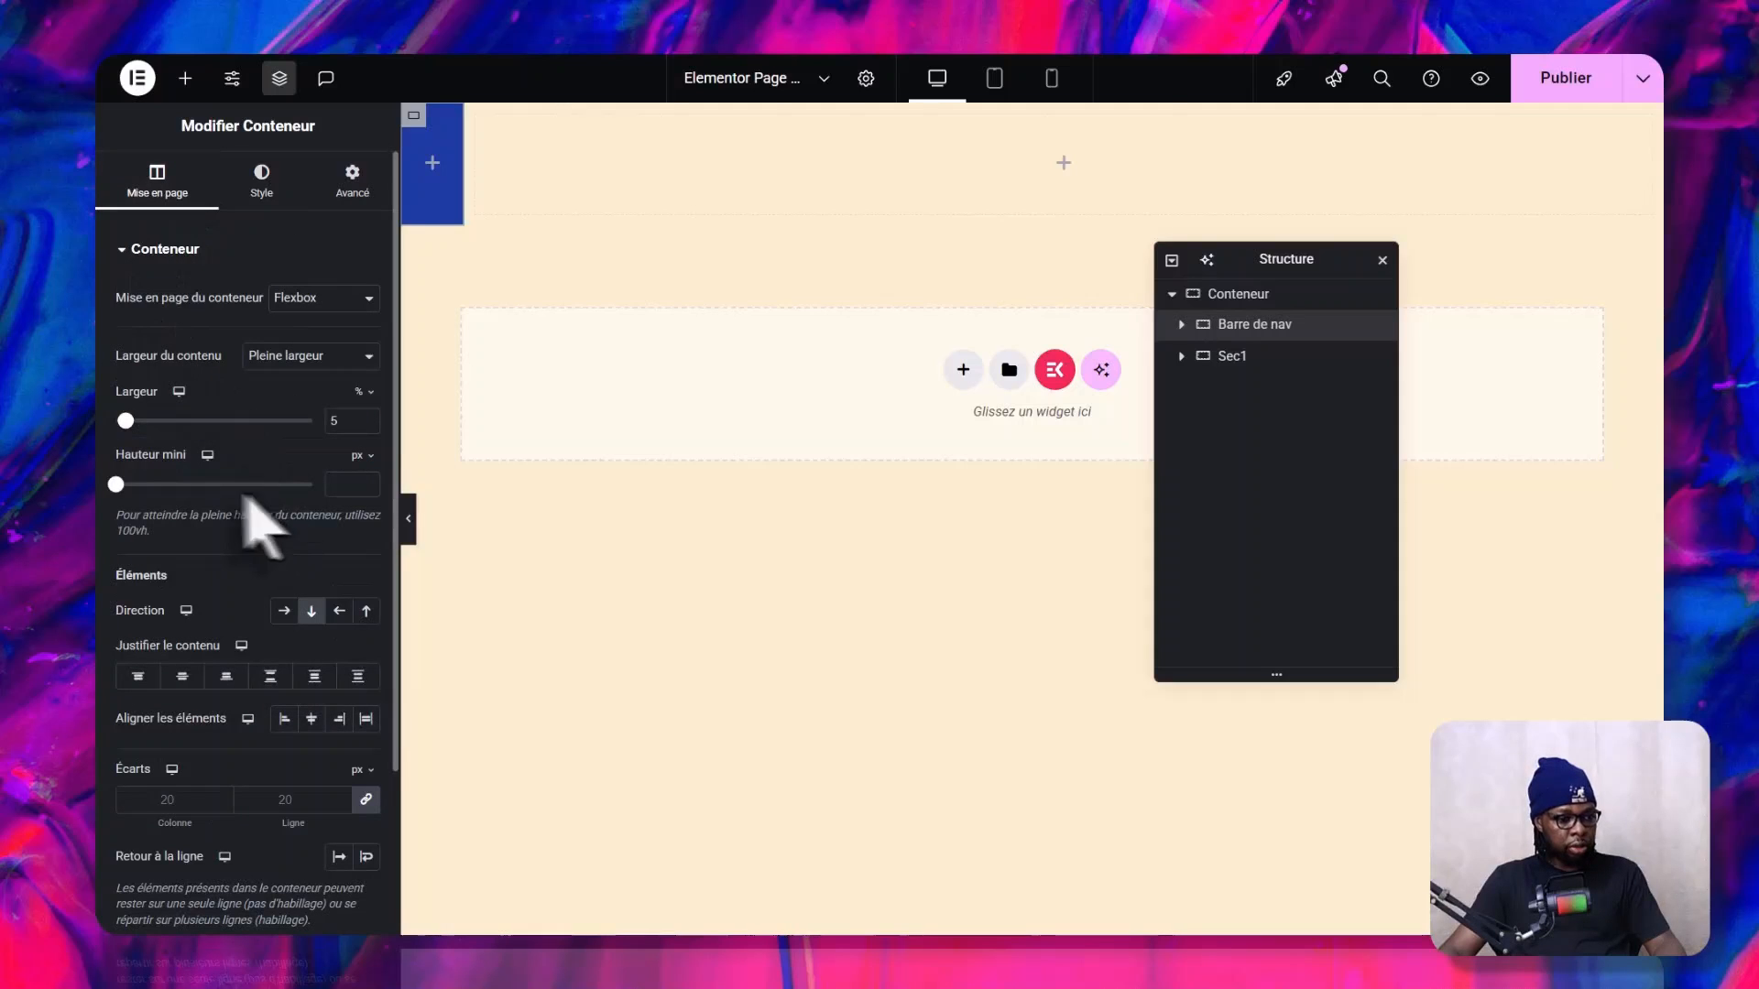
pyautogui.moveTo(360, 456)
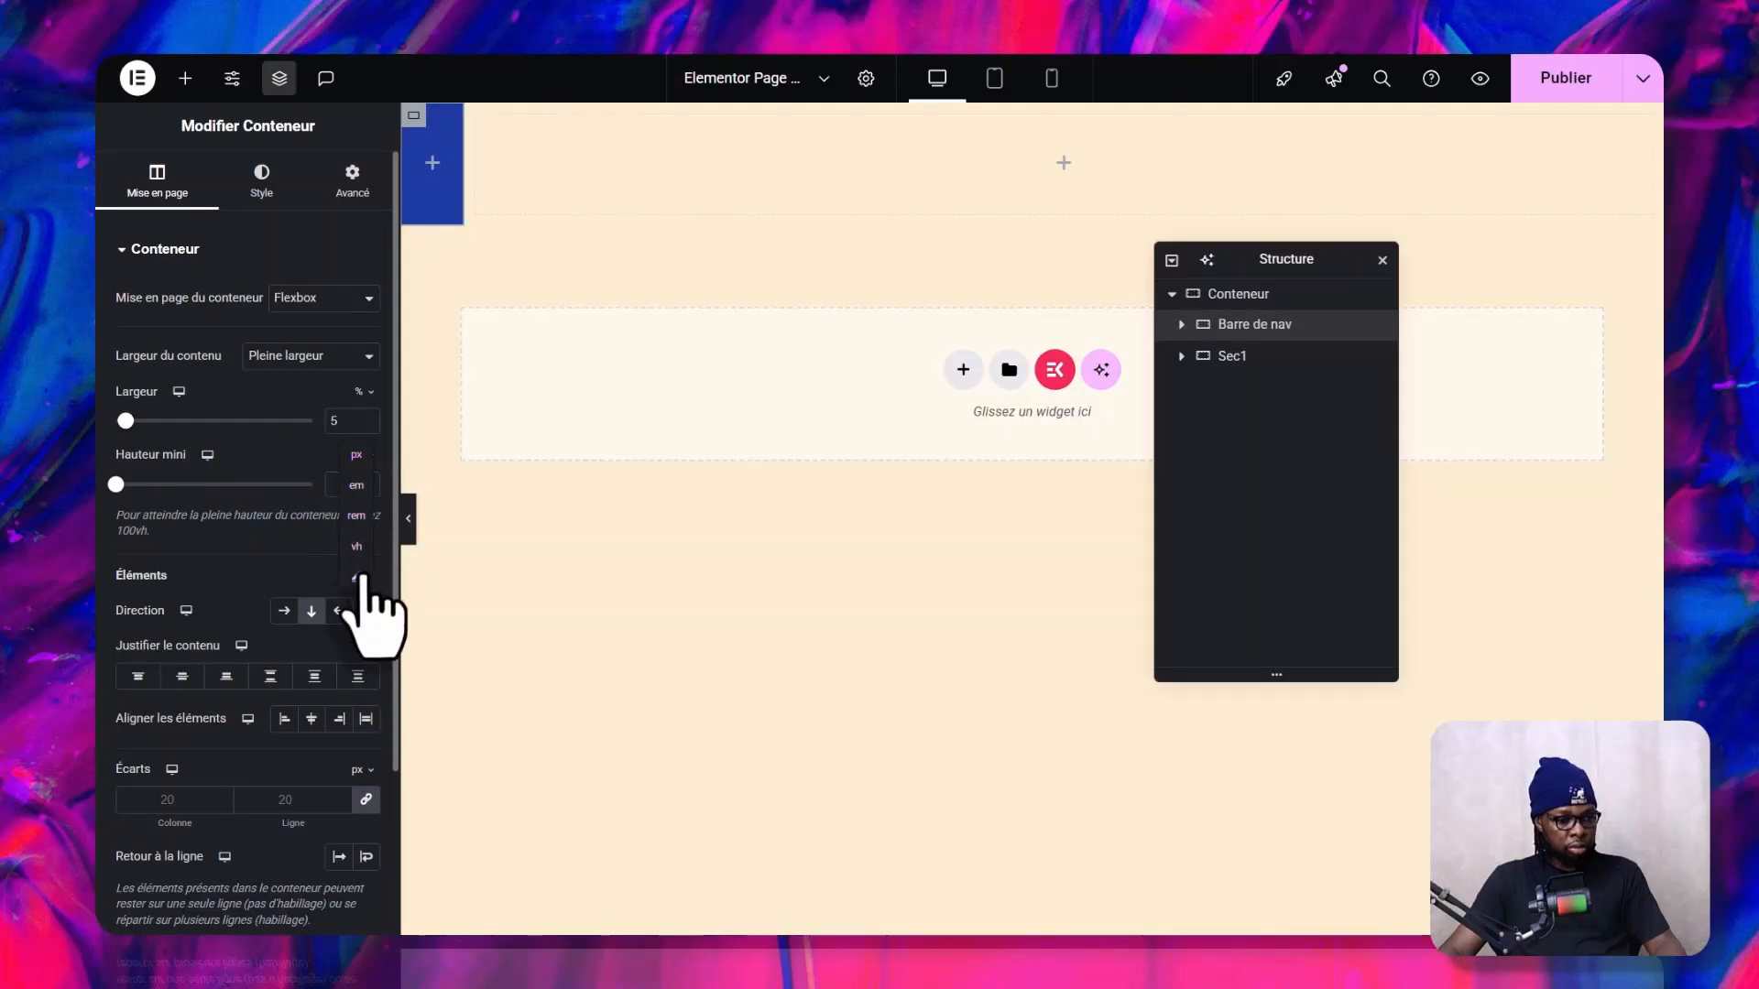
pyautogui.click(358, 550)
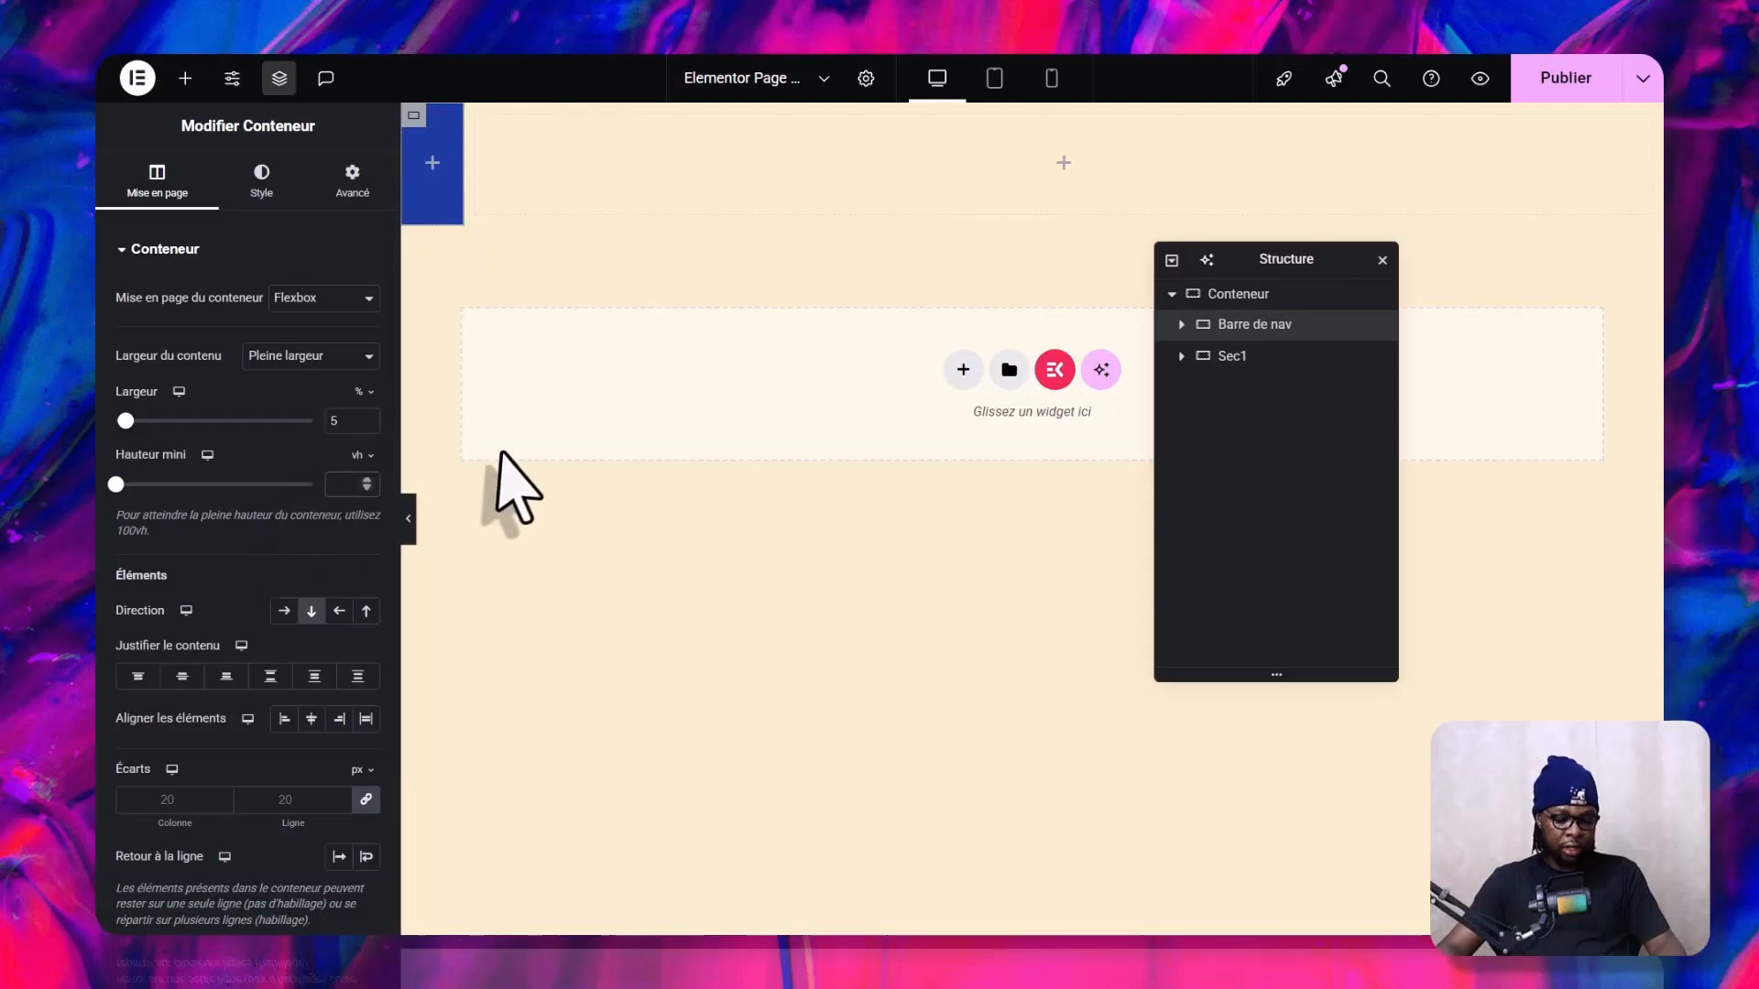
pyautogui.write('00')
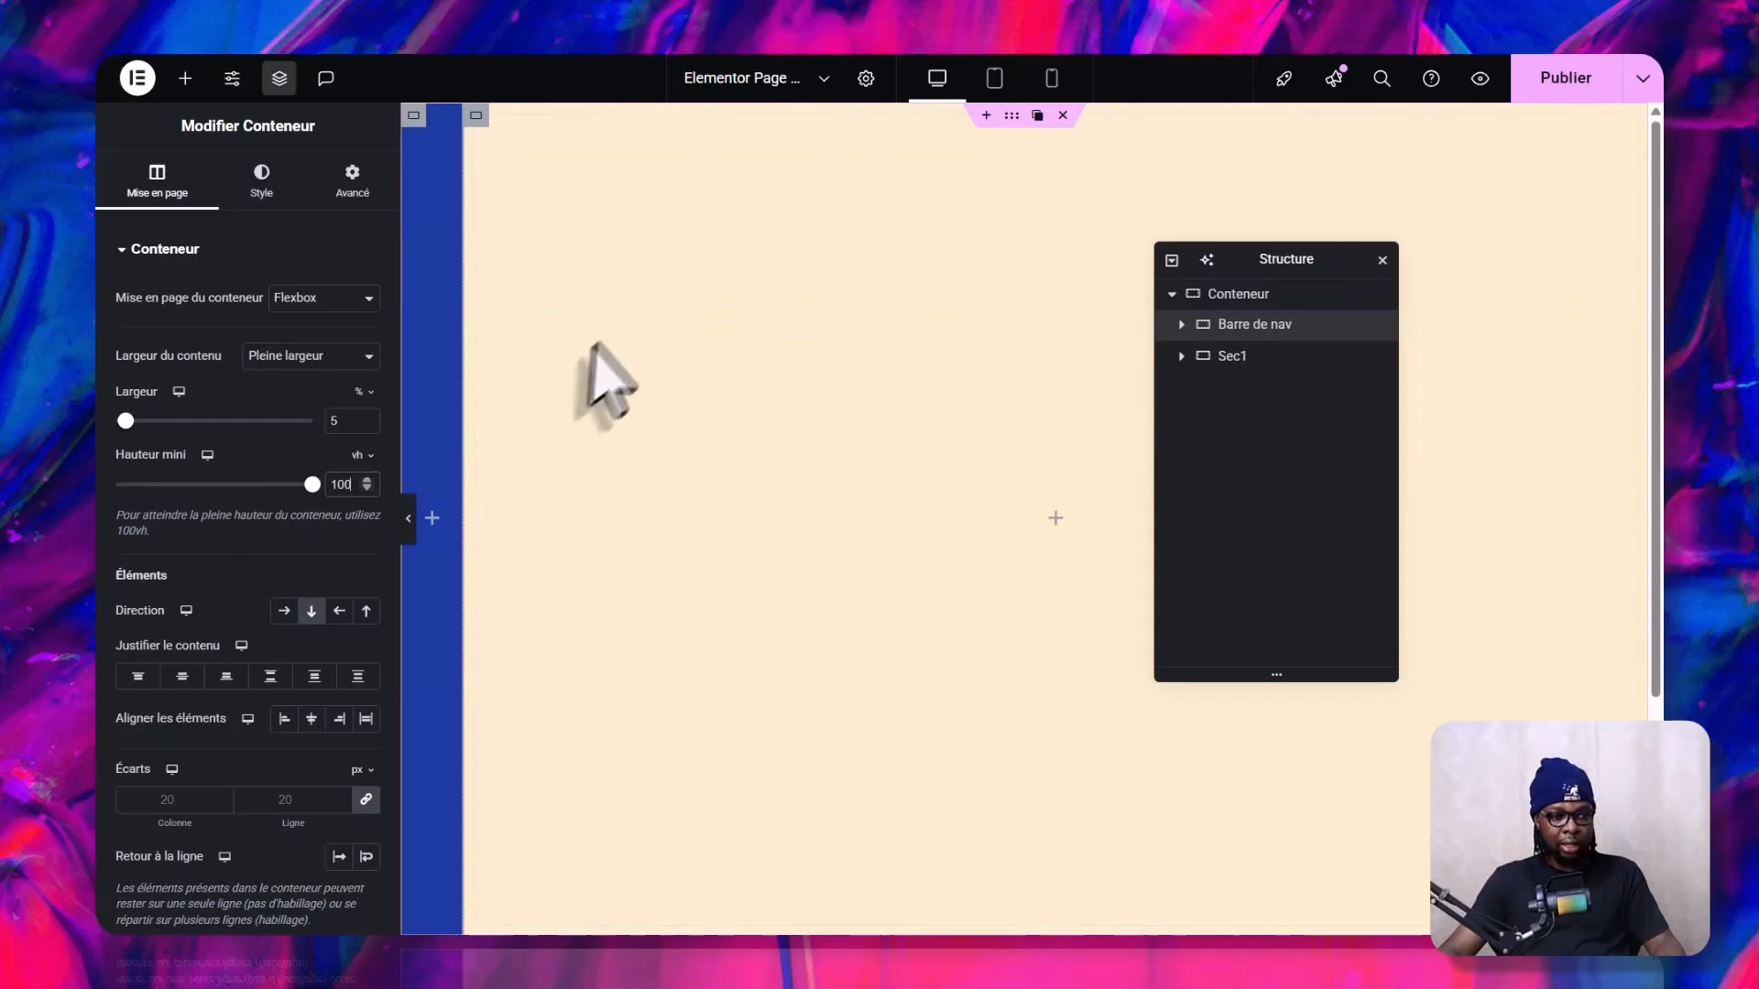
pyautogui.scroll(-3, 660, 553)
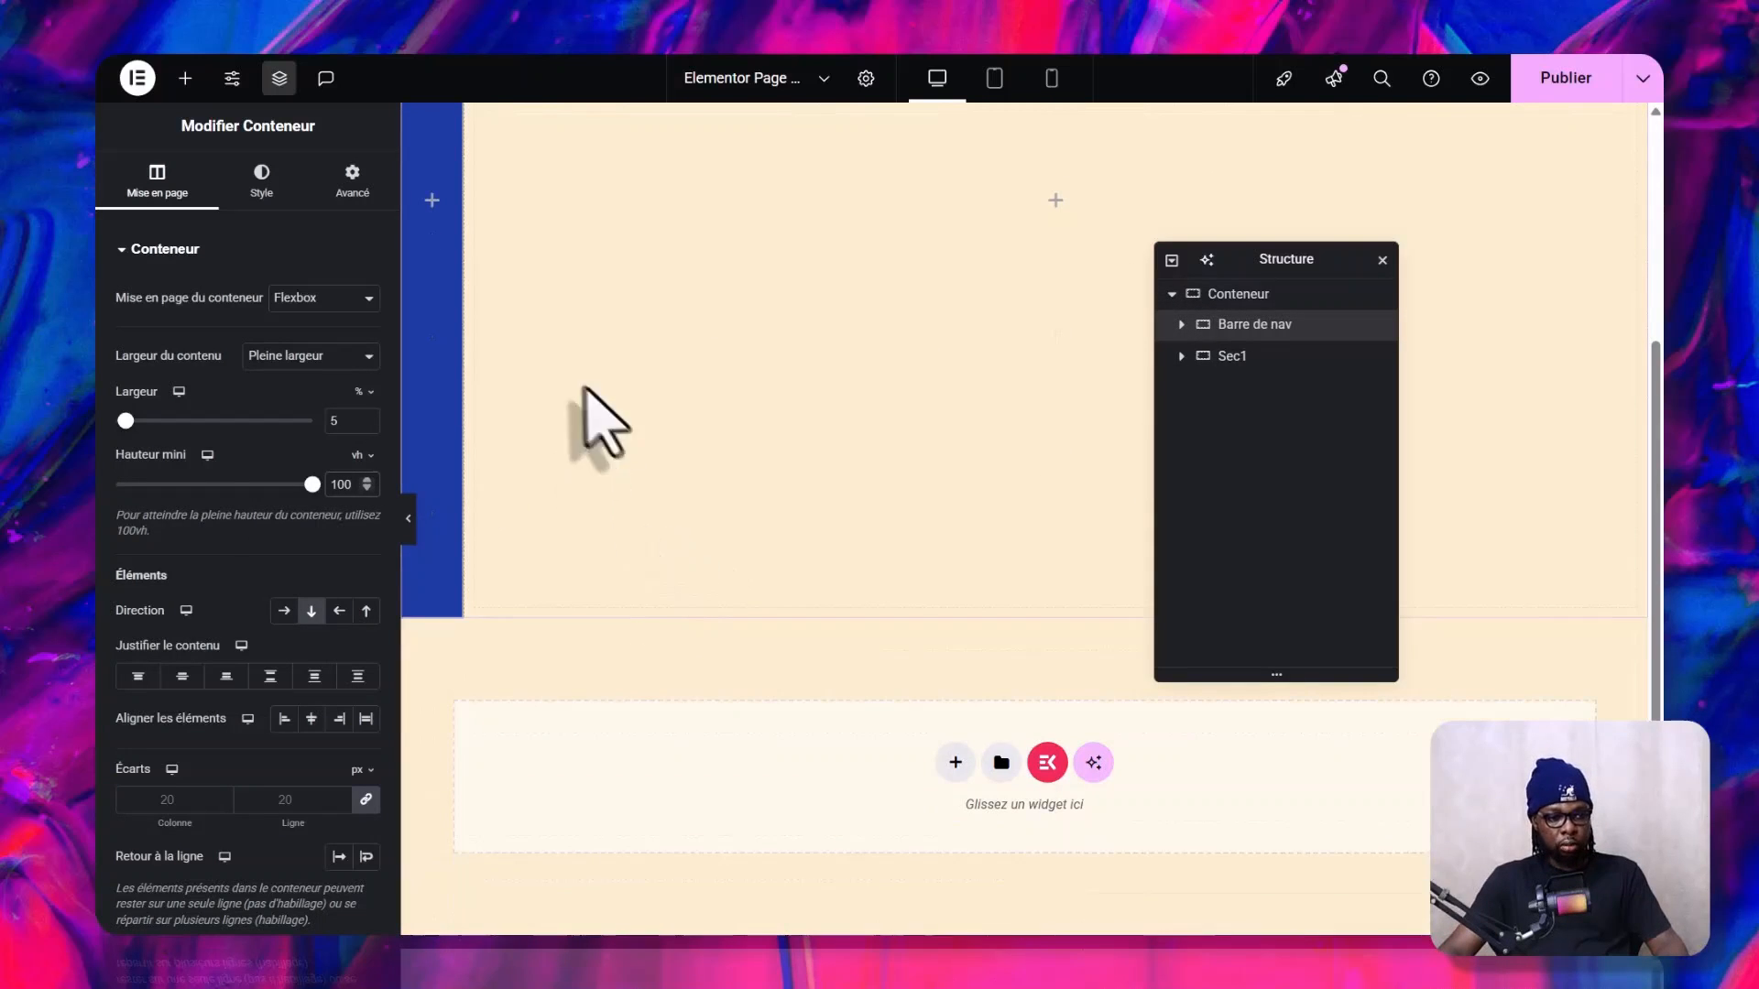
pyautogui.scroll(3, 550, 513)
pyautogui.scroll(-3, 564, 440)
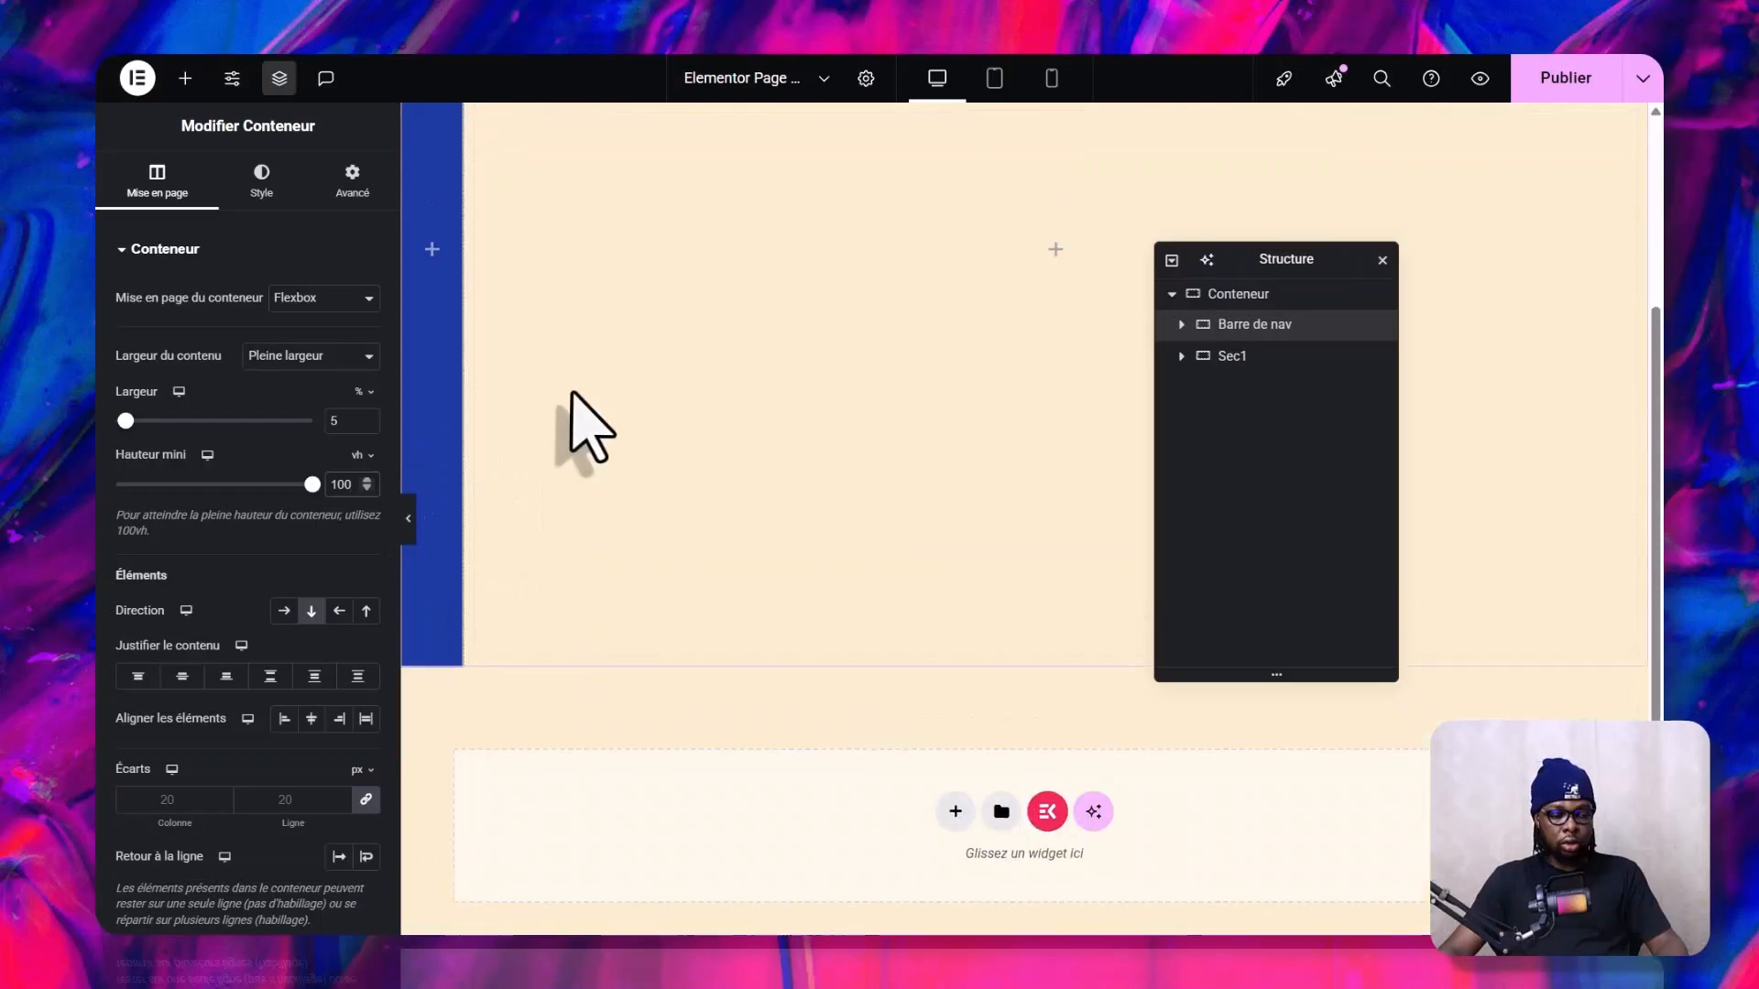
pyautogui.scroll(3, 513, 229)
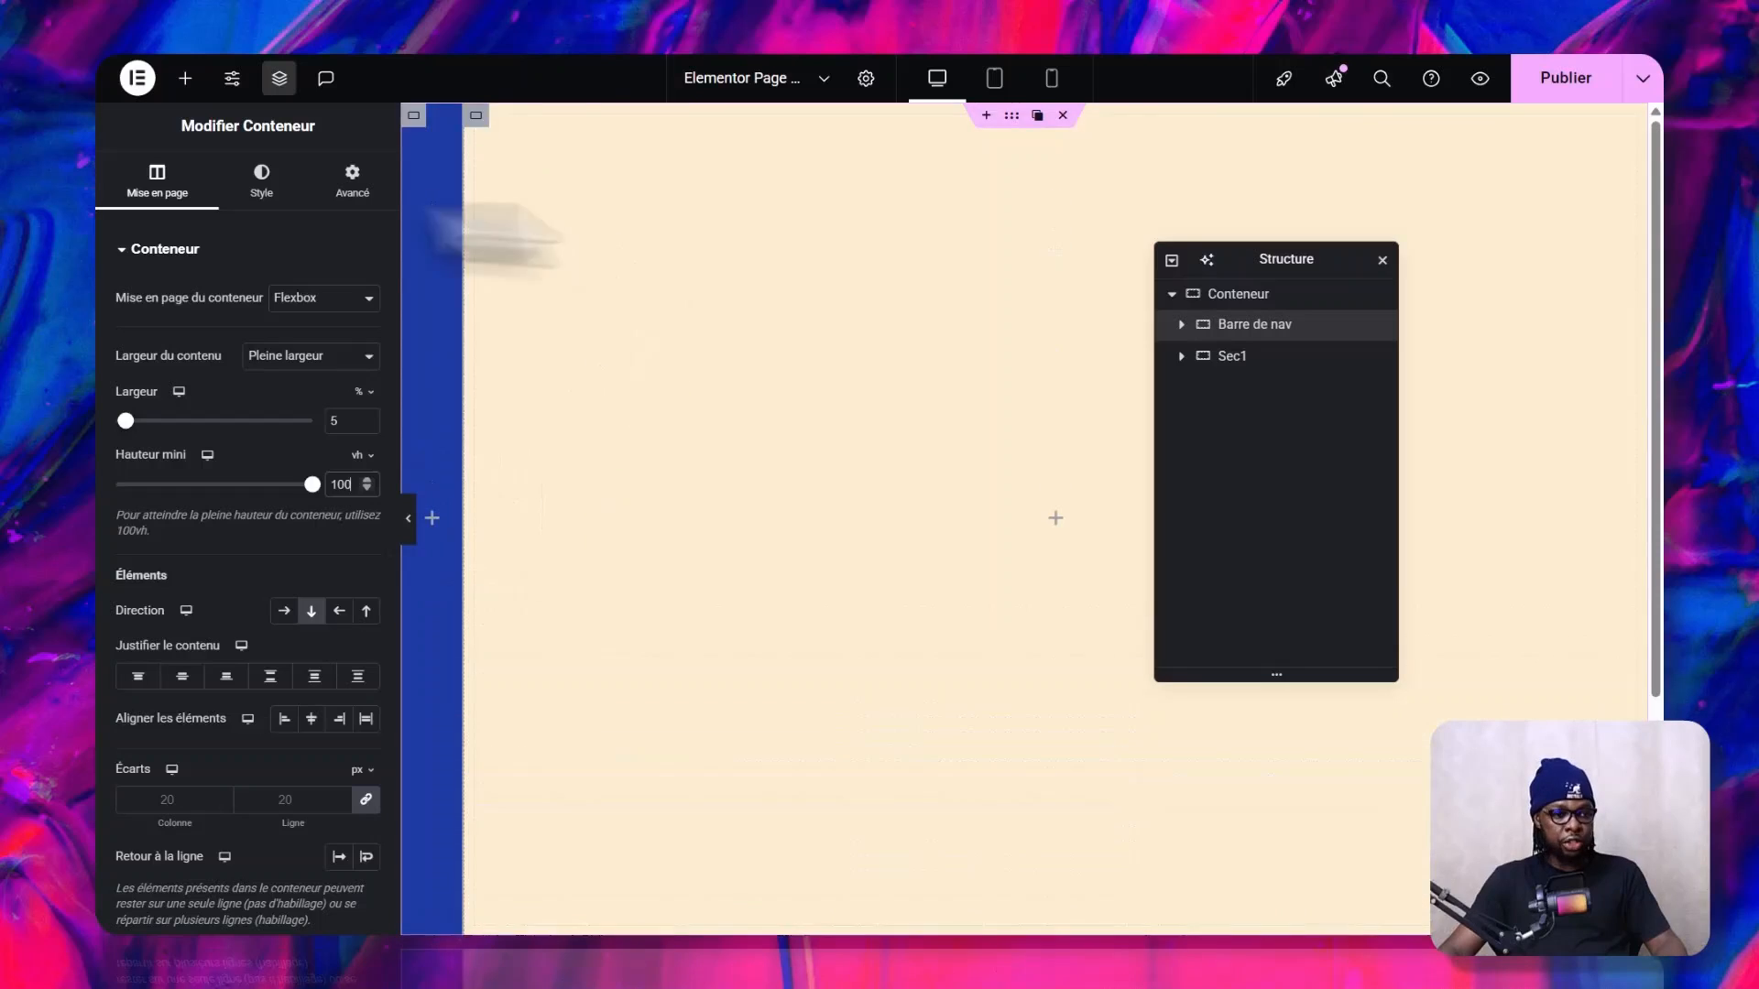
# - Set the Barre de nav container's position to Épinglé so it stays pinned to the page
pyautogui.click(353, 188)
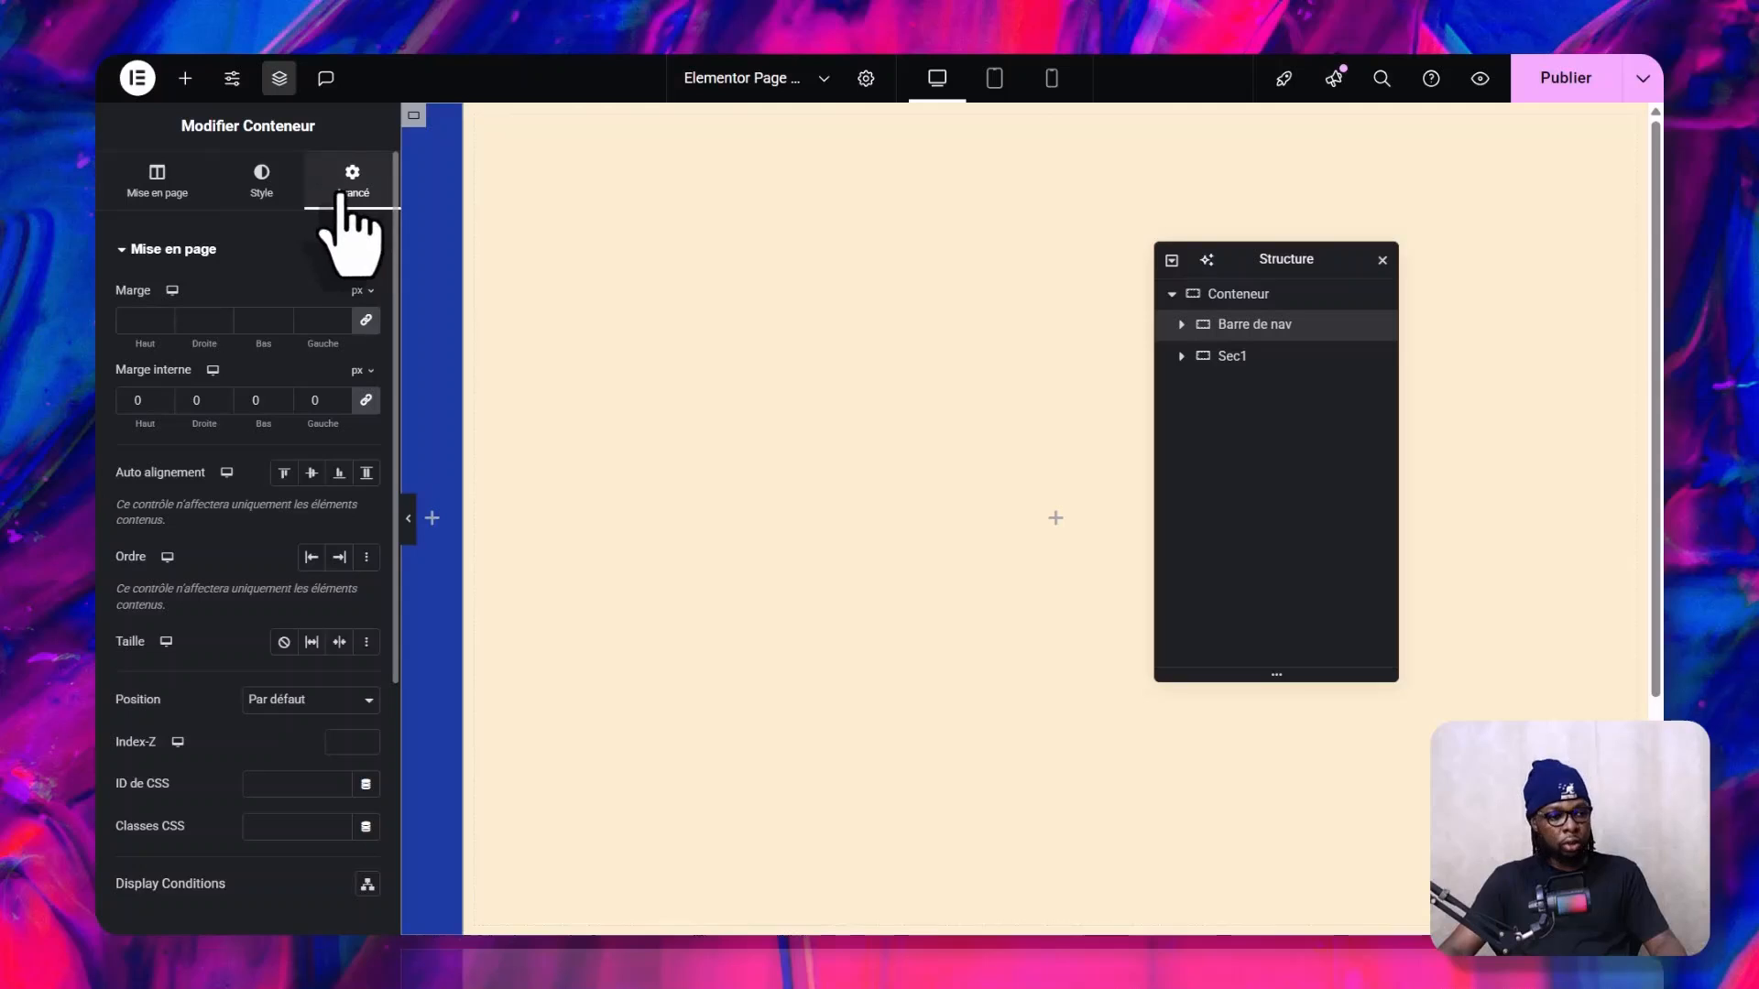
pyautogui.scroll(-3, 255, 623)
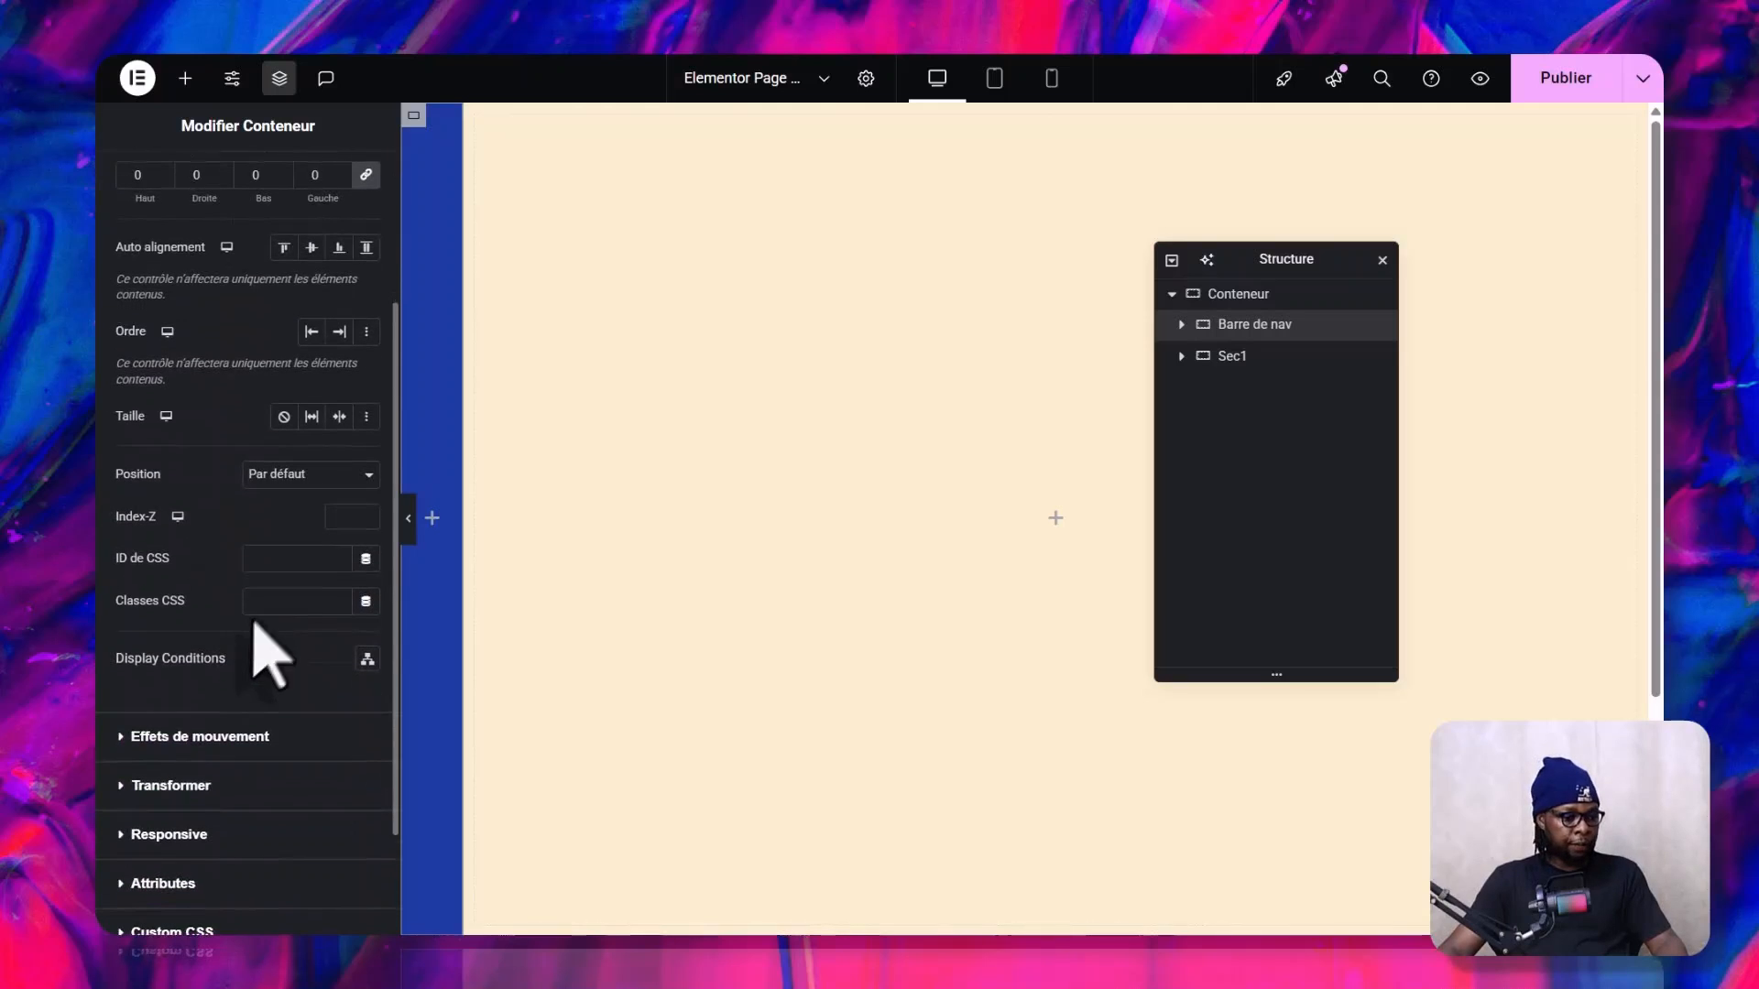
pyautogui.click(298, 480)
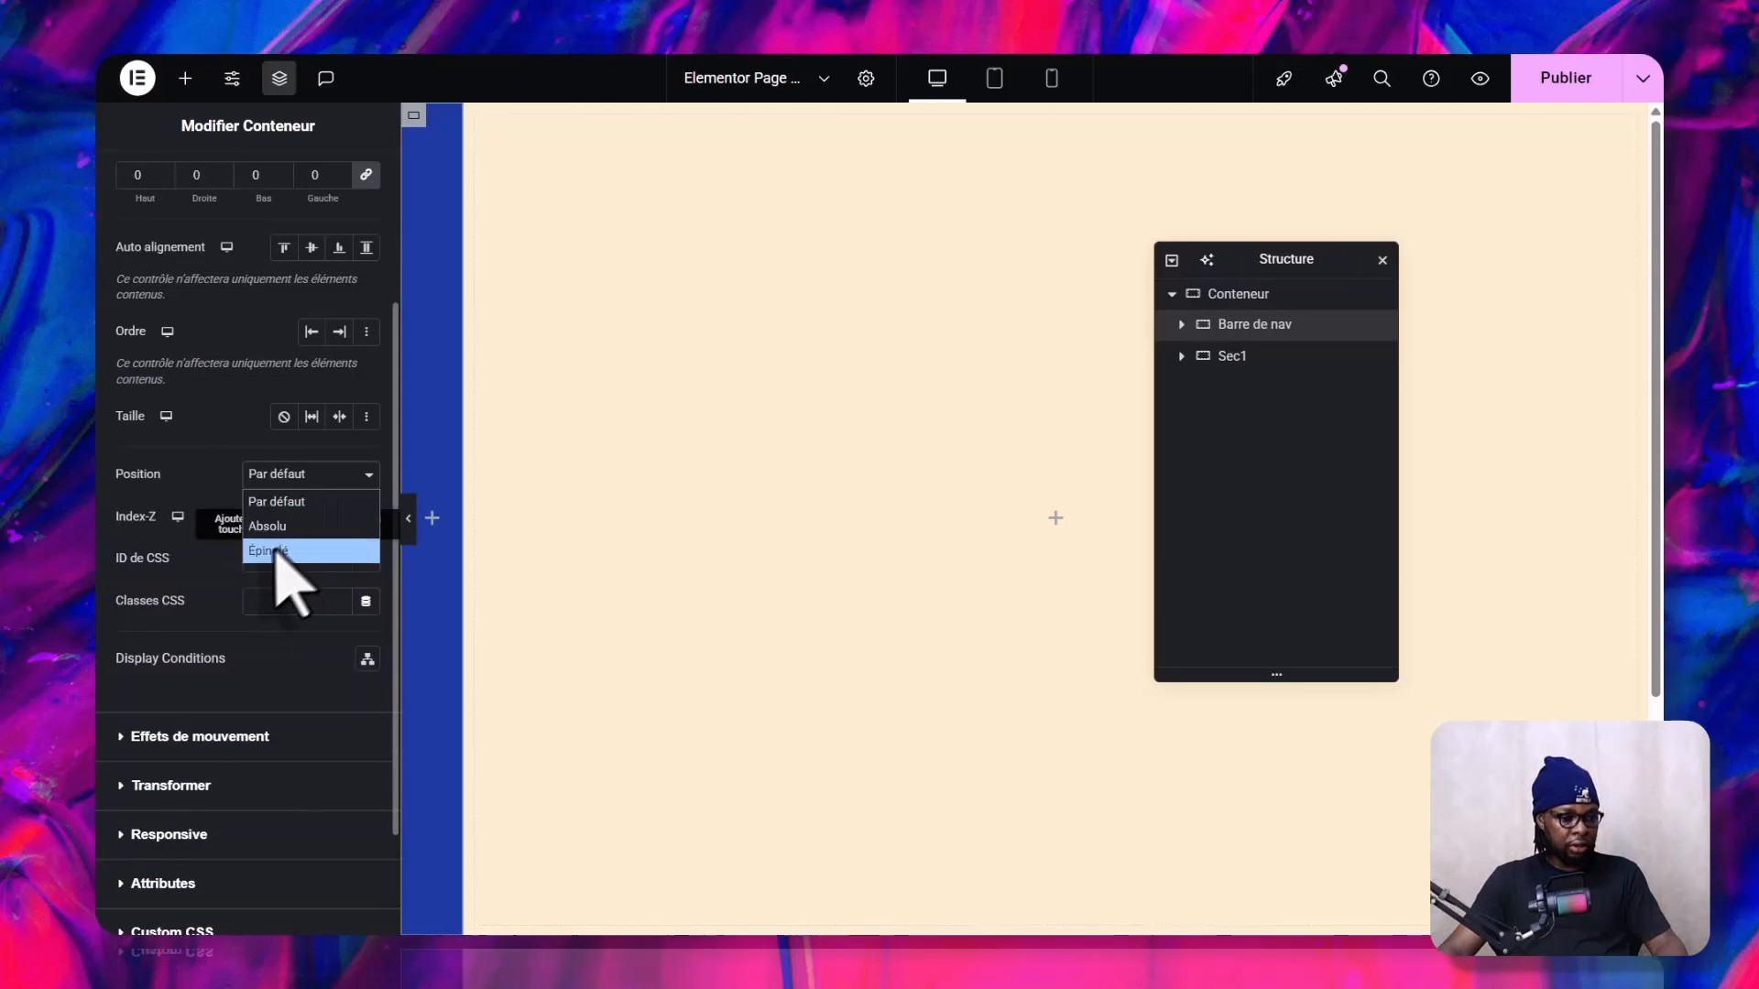
pyautogui.click(284, 551)
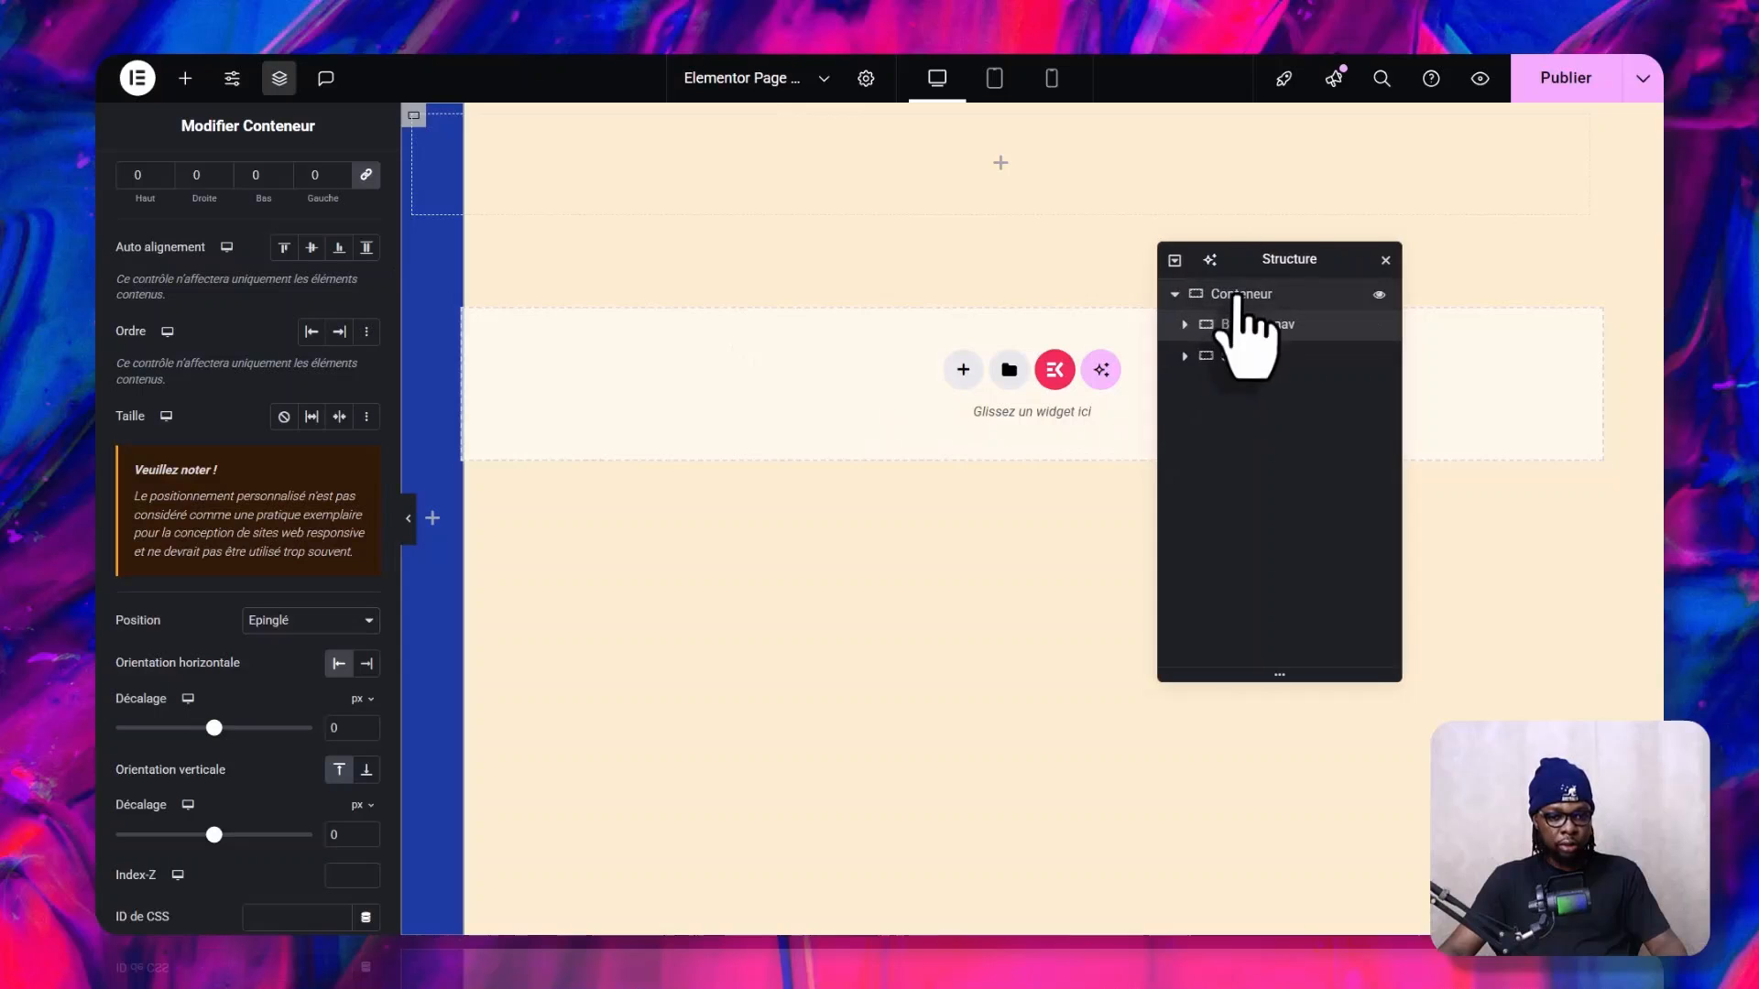
# - Justify the content of the parent Conteneur to the end on desktop
pyautogui.click(1264, 301)
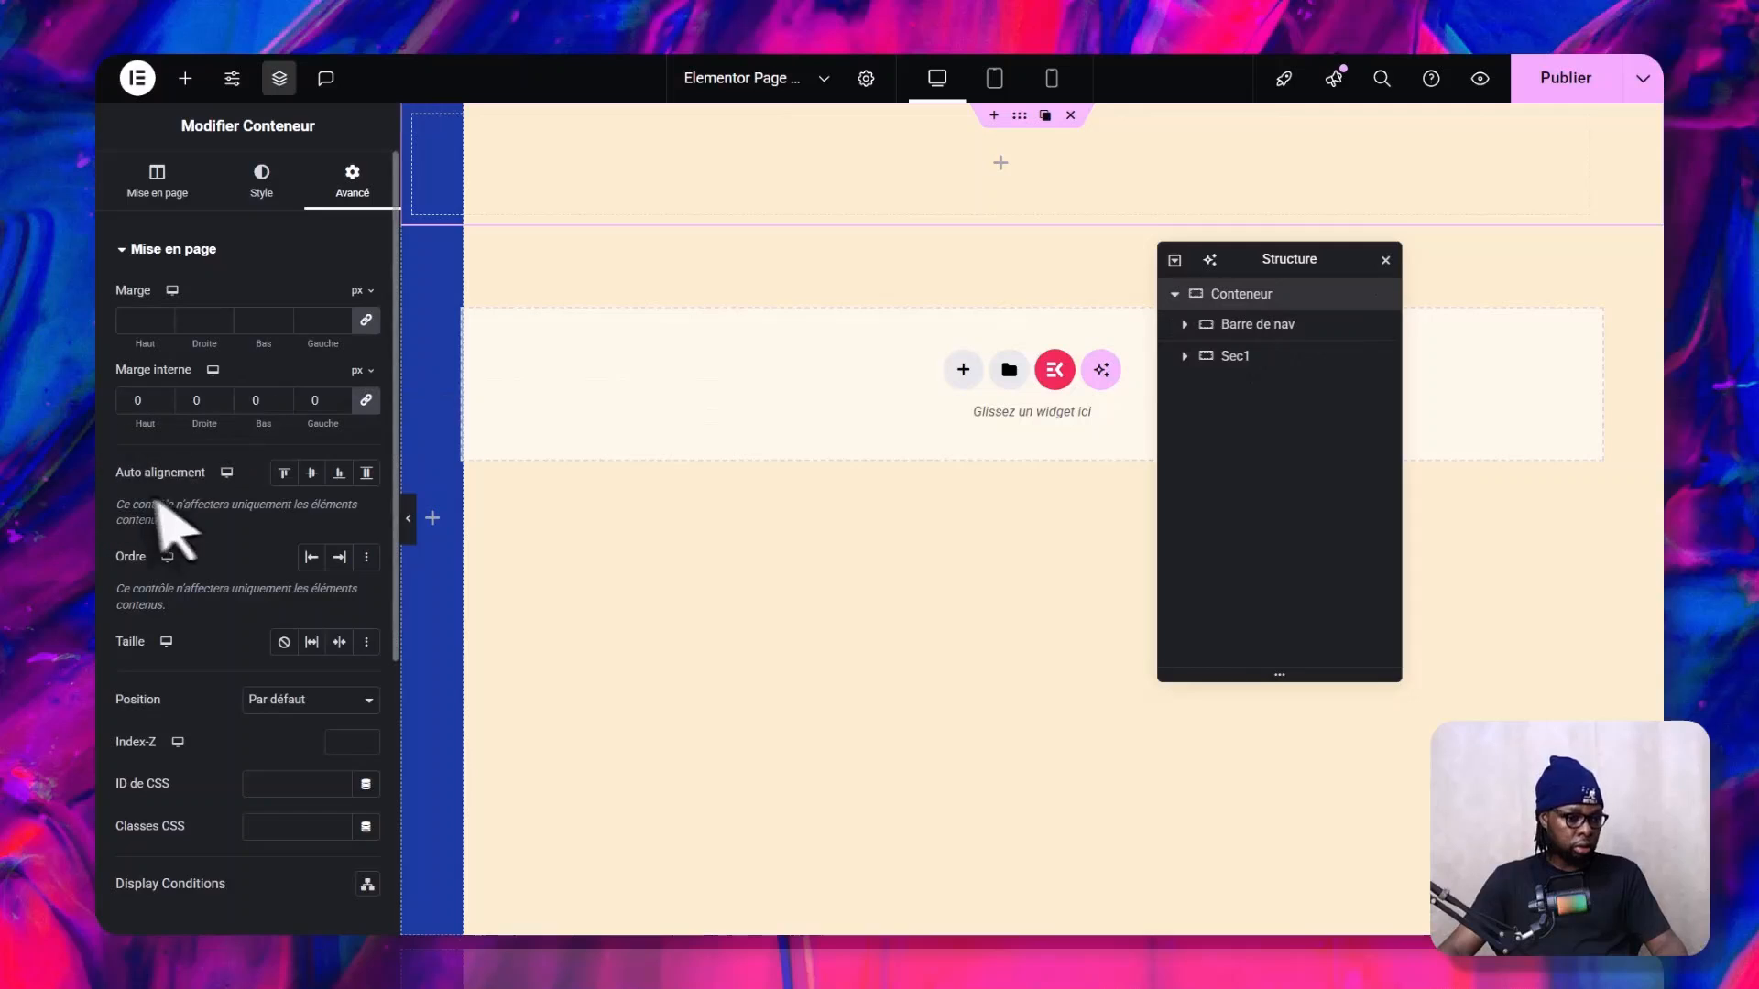
pyautogui.click(157, 183)
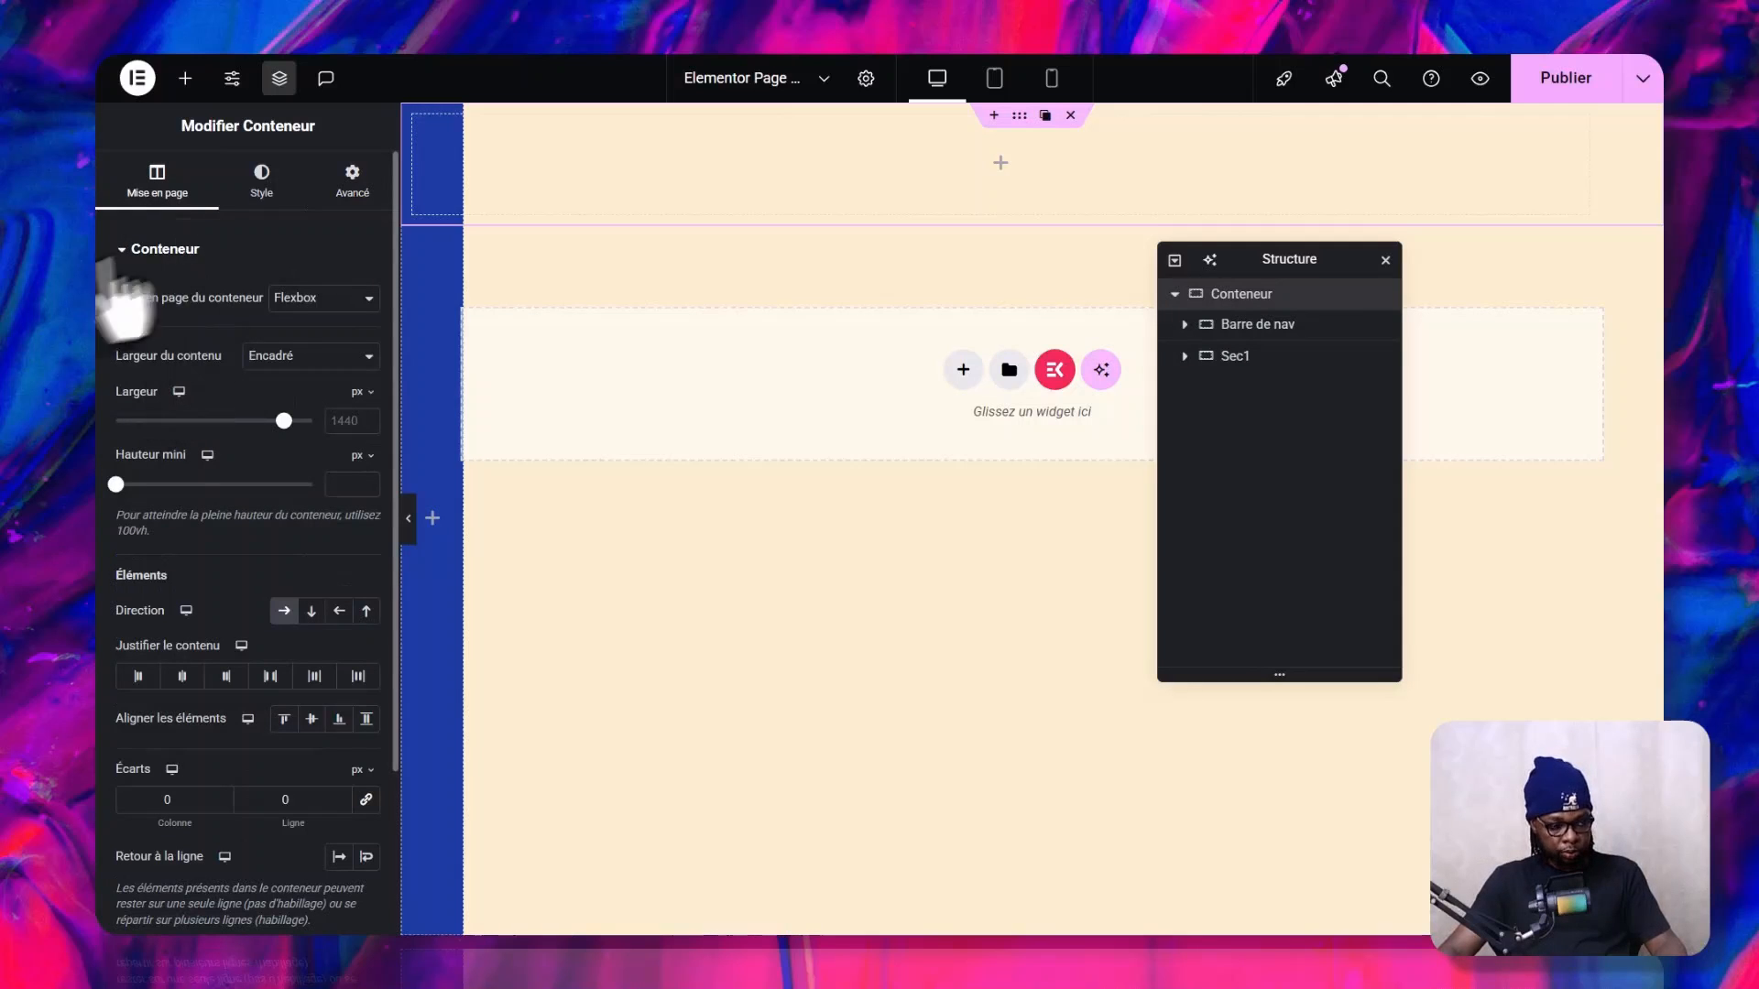
pyautogui.scroll(-2, 216, 589)
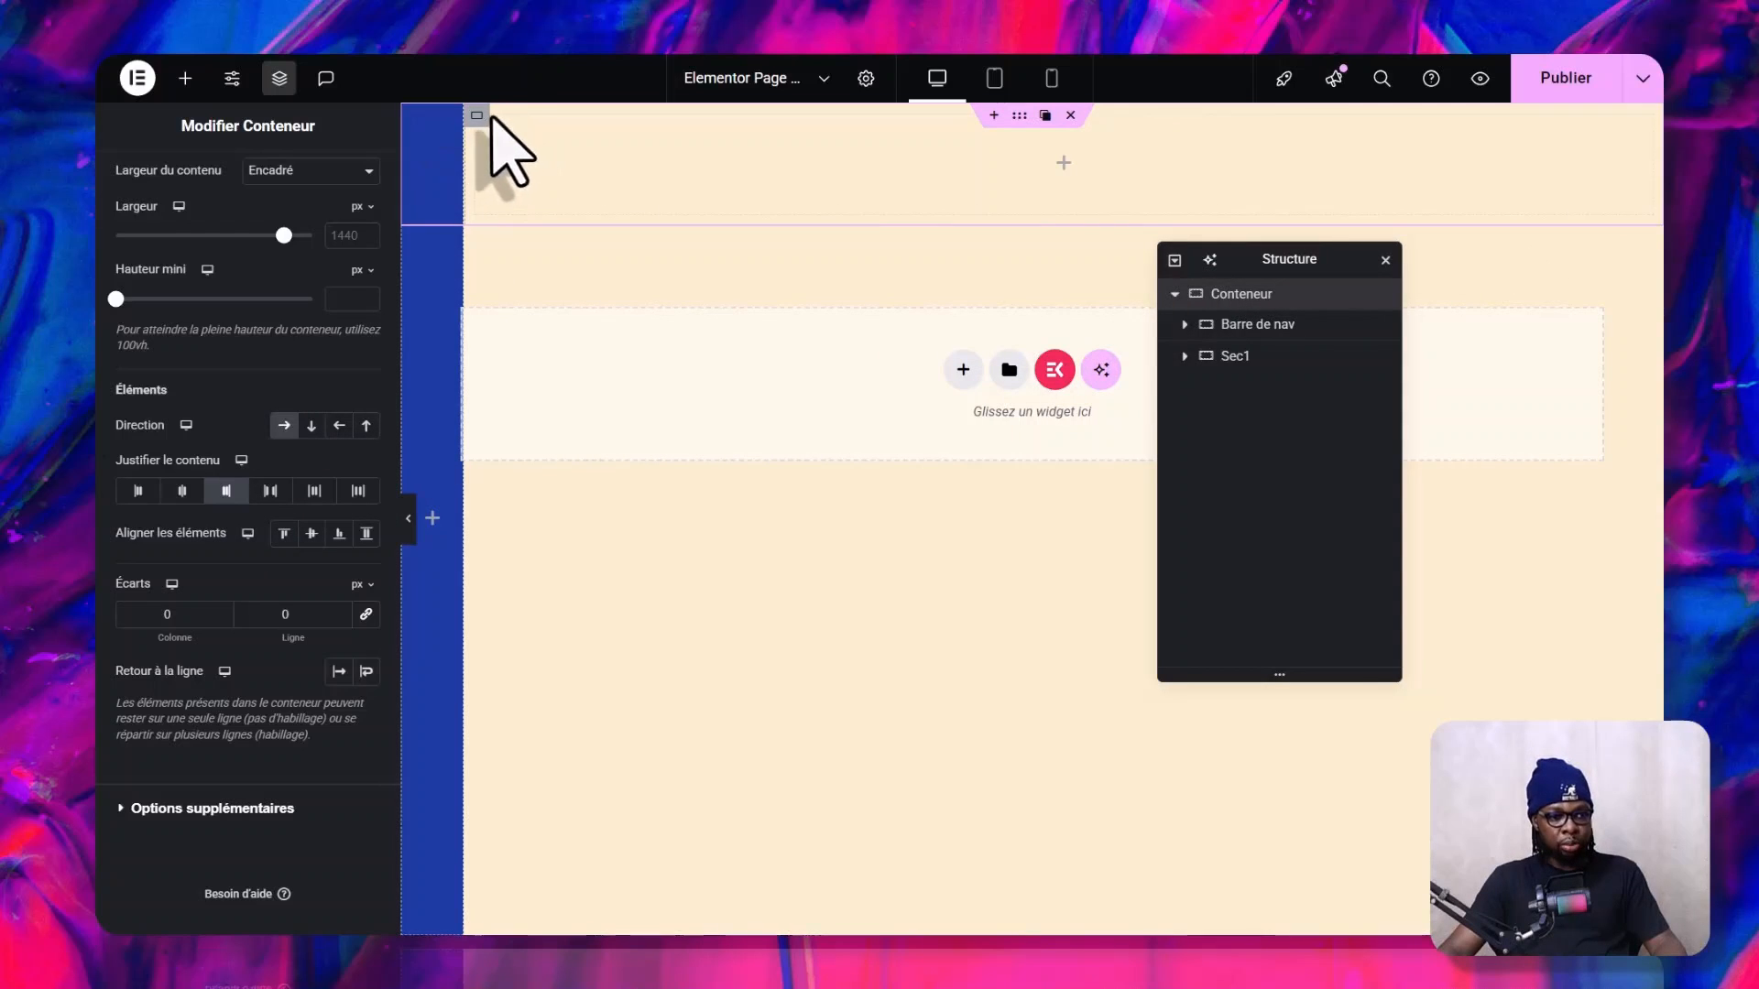
# - Set the Sec1 container's minimum height to 94 vh on desktop
pyautogui.click(476, 117)
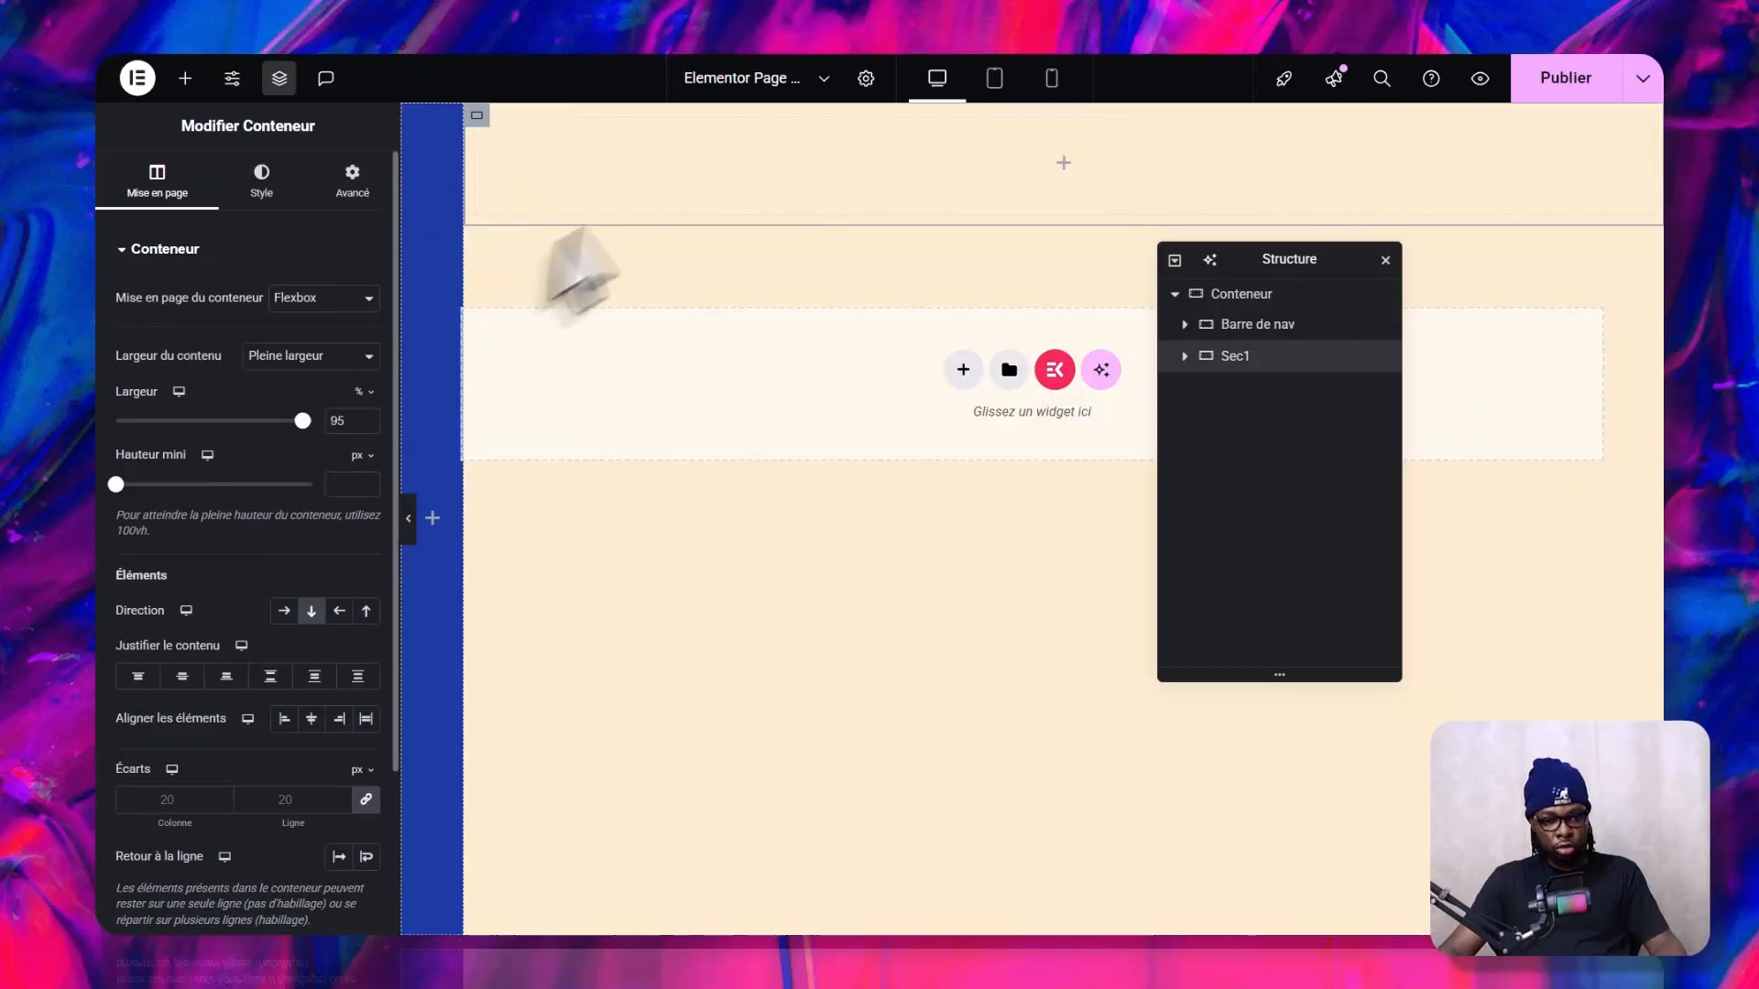
pyautogui.click(413, 115)
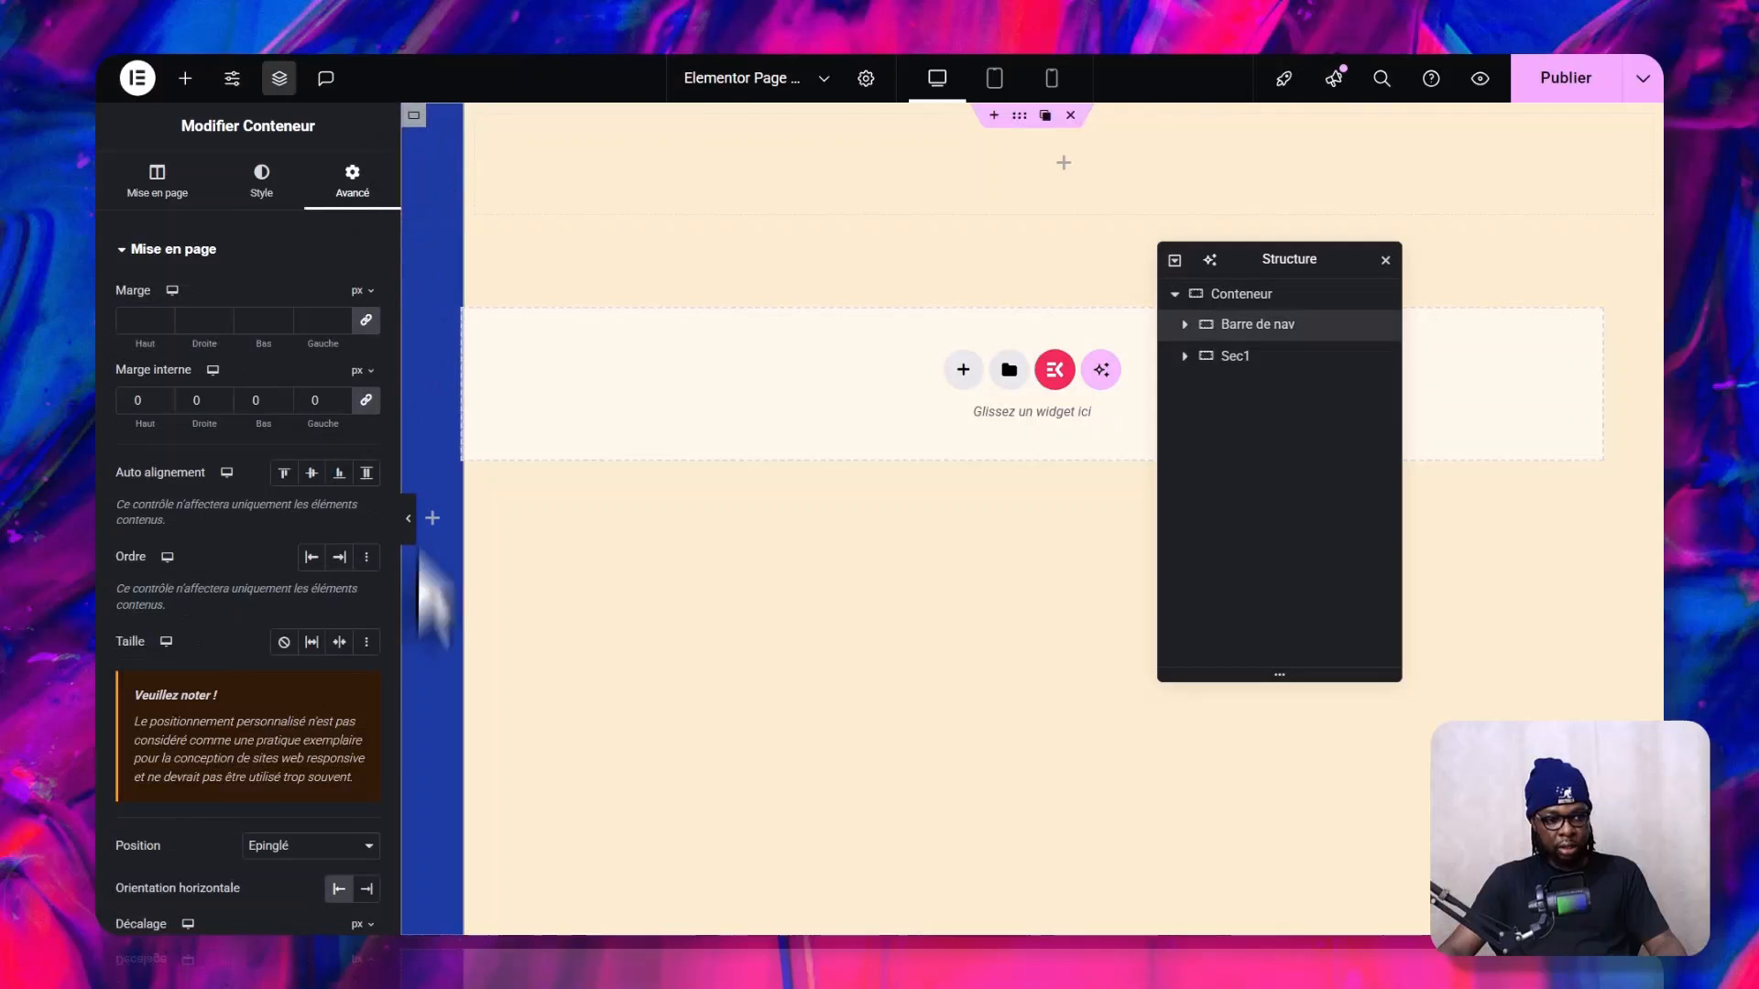
pyautogui.click(476, 116)
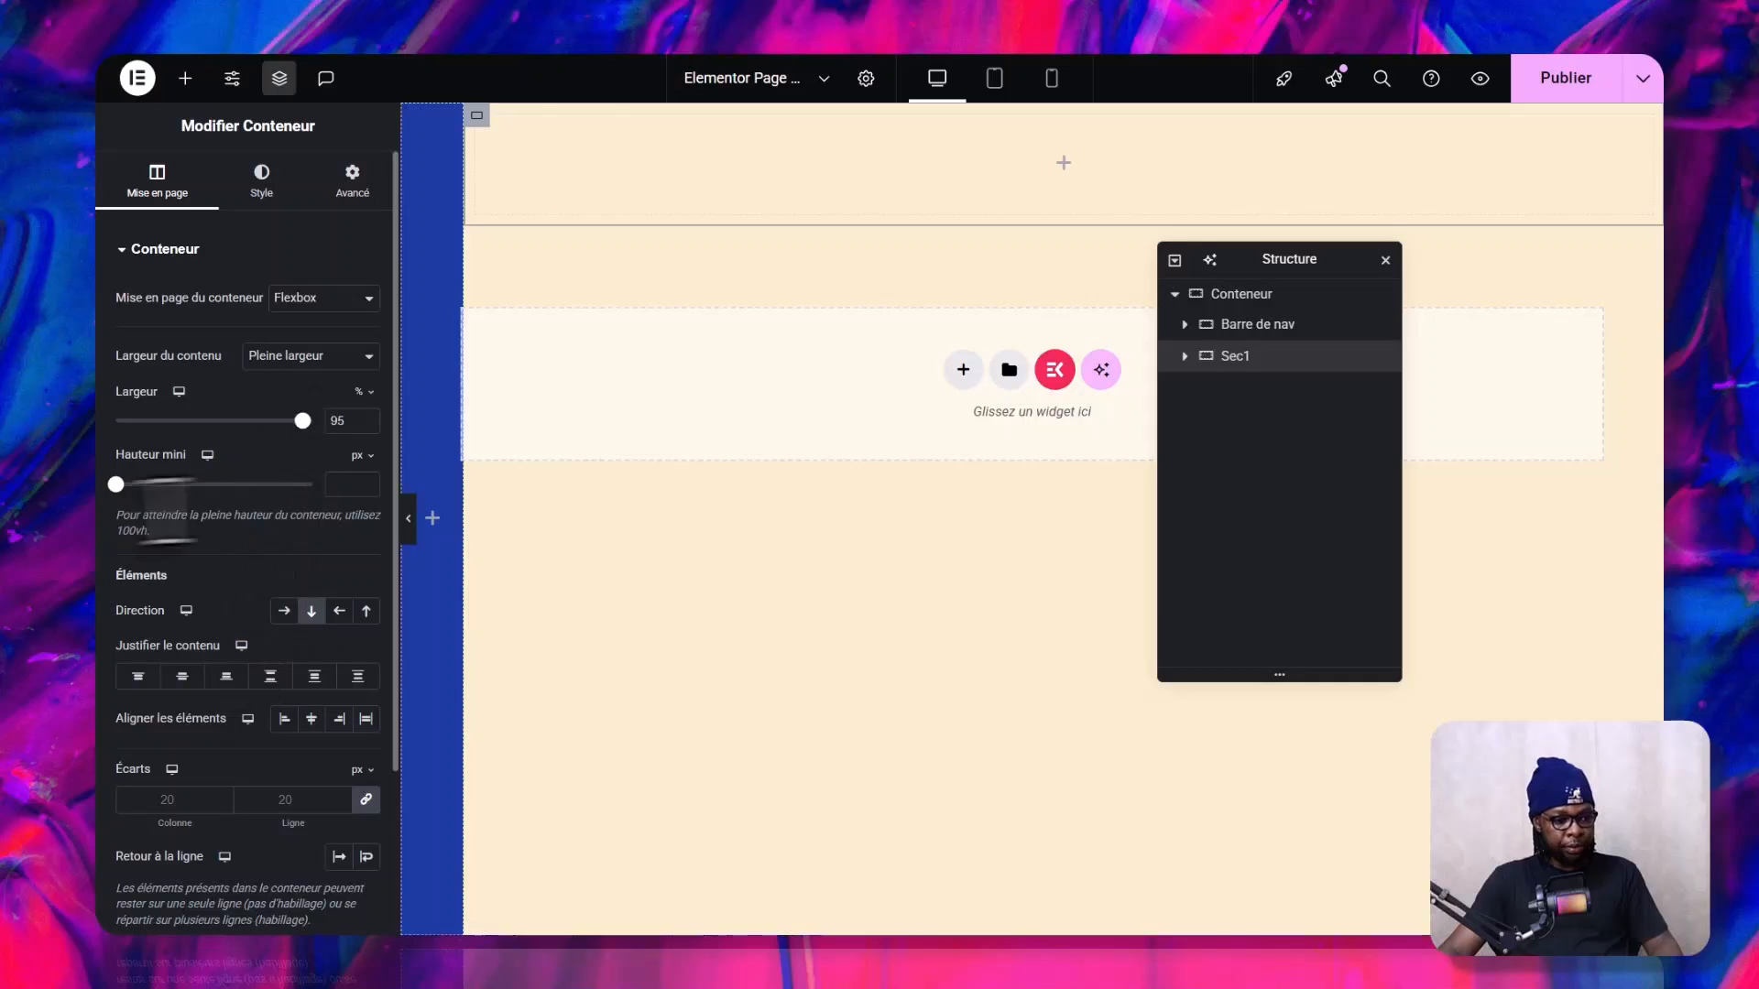
pyautogui.moveTo(115, 483); pyautogui.dragTo(242, 499)
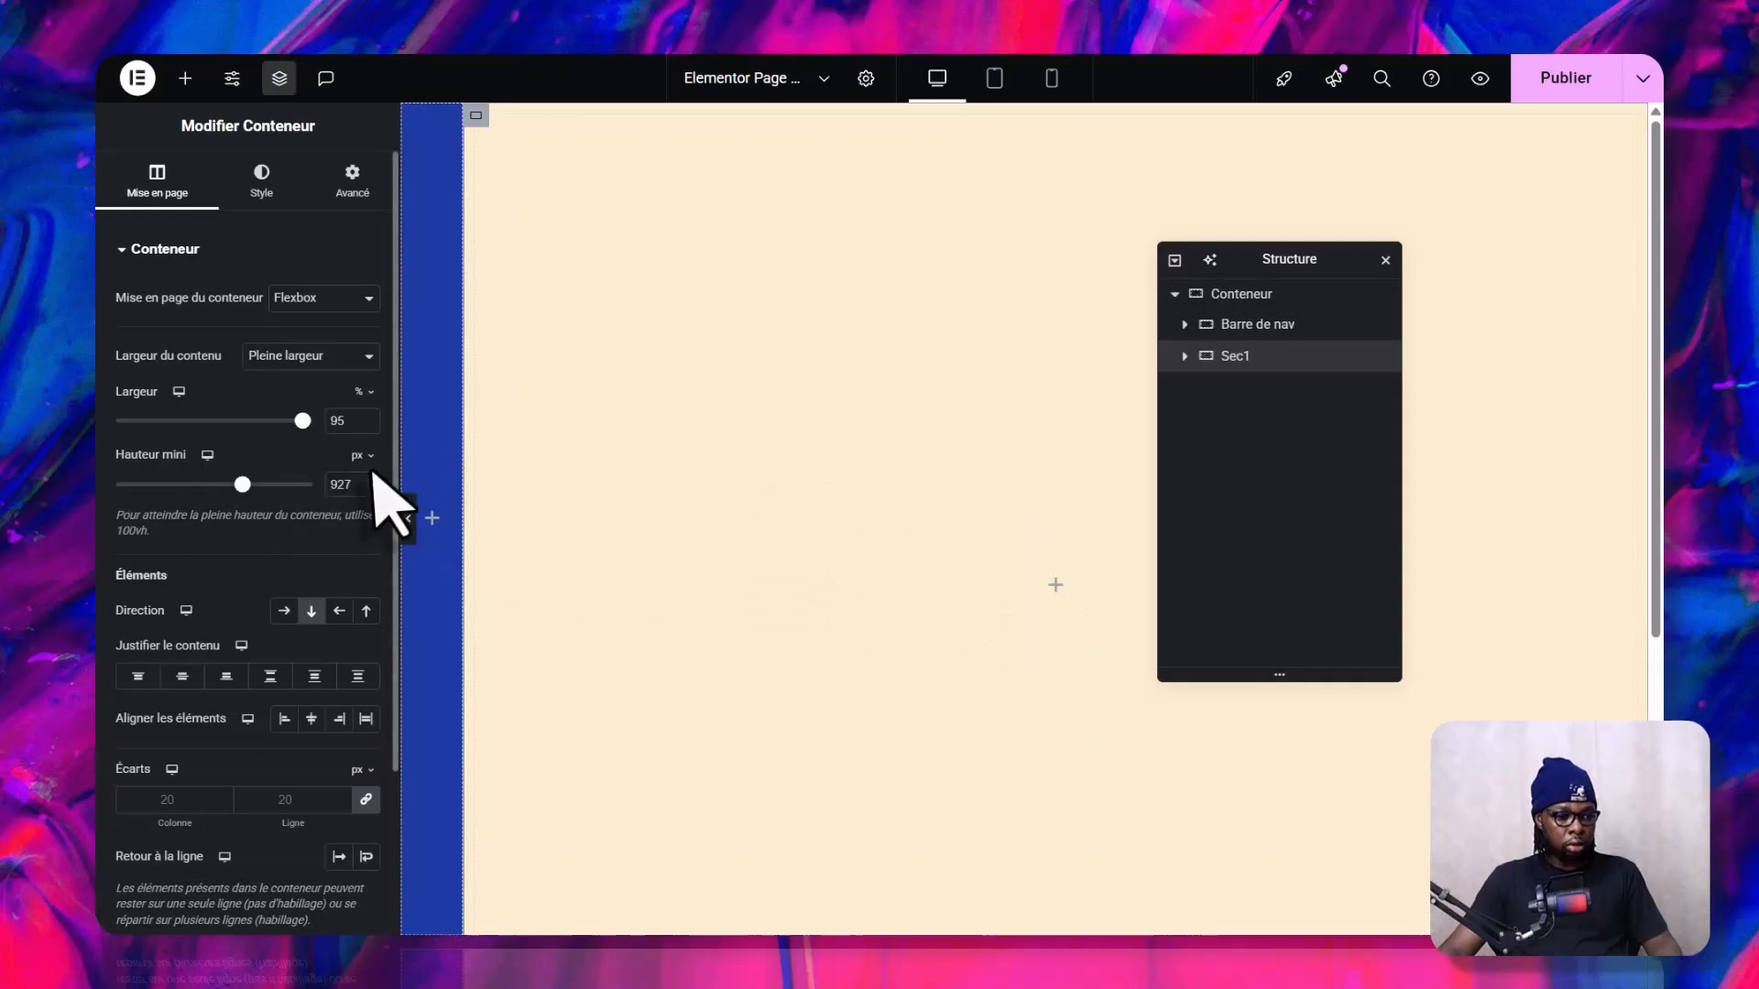
pyautogui.click(362, 457)
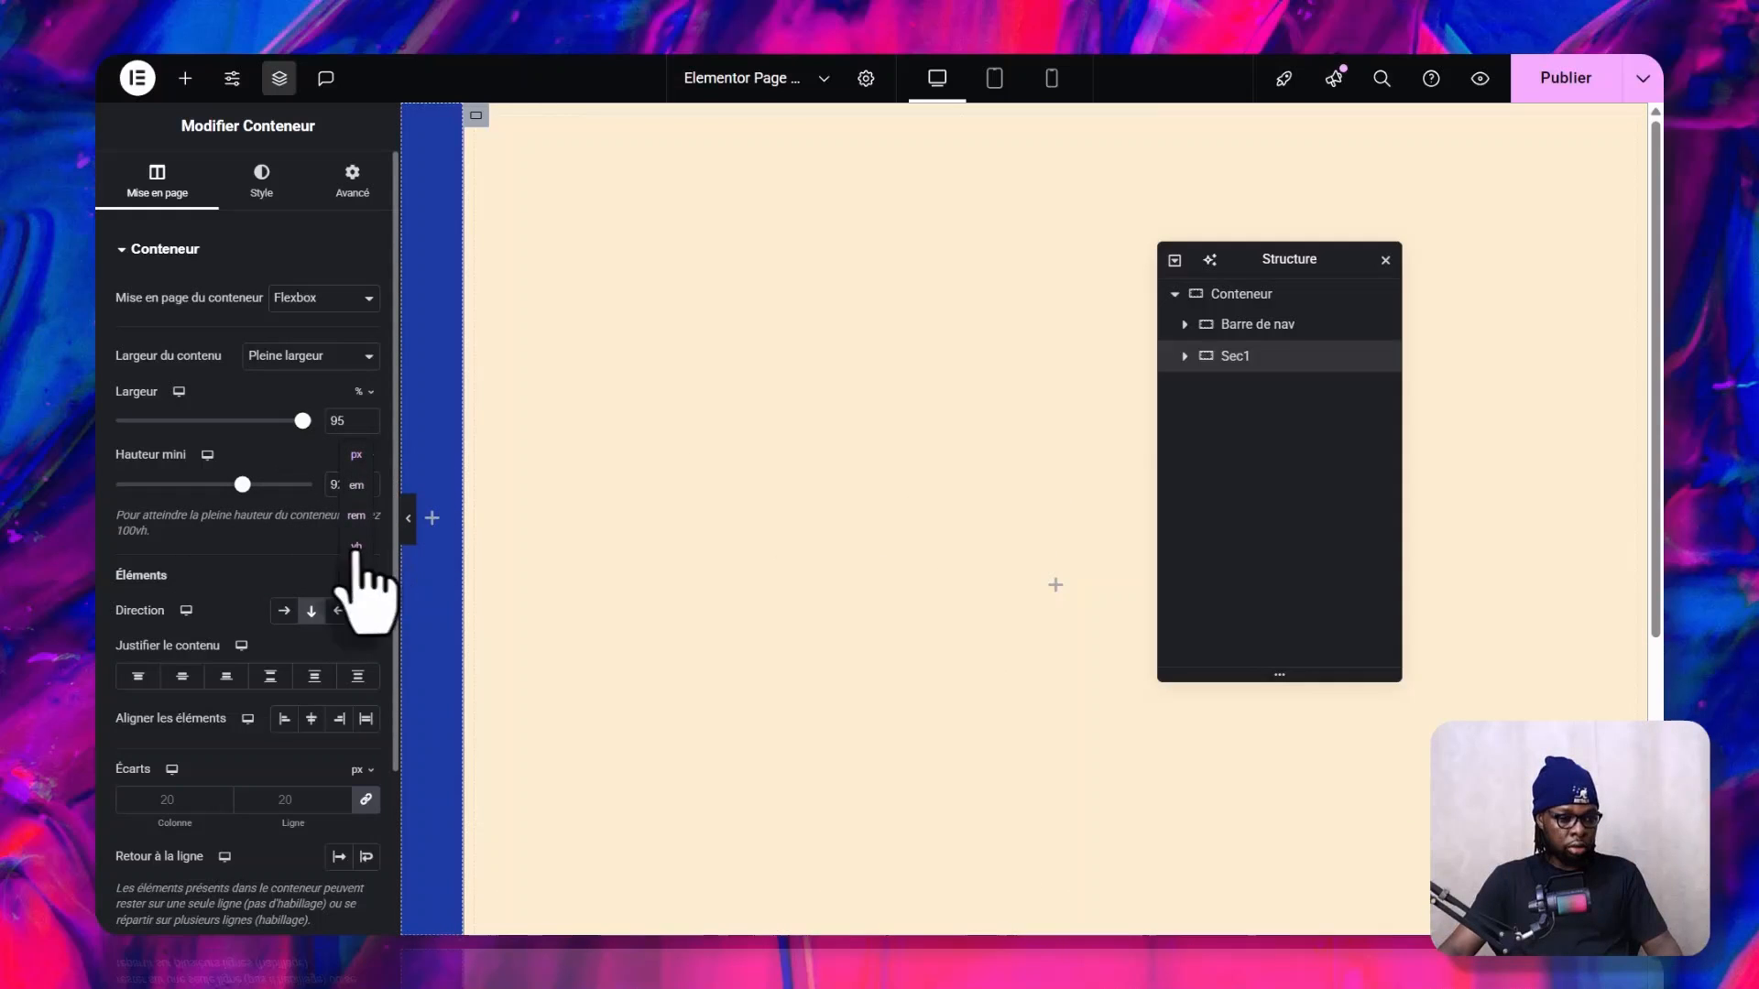
pyautogui.click(356, 547)
pyautogui.moveTo(245, 487); pyautogui.dragTo(294, 485)
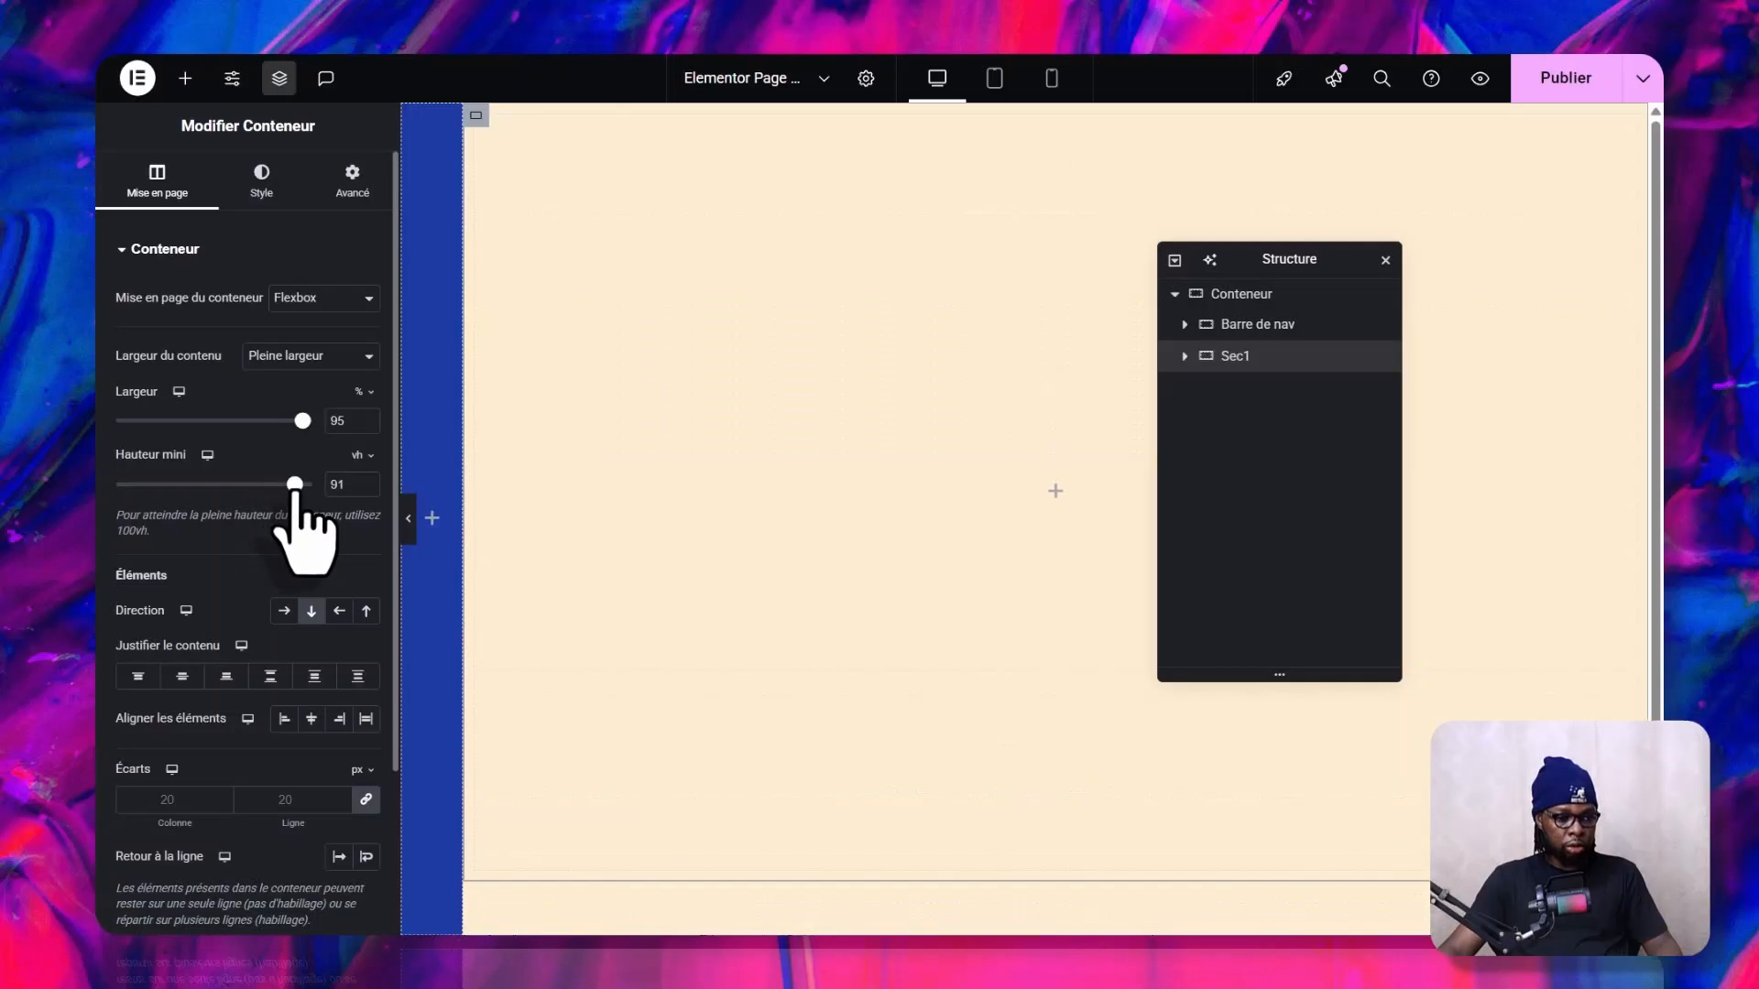
pyautogui.click(367, 480)
pyautogui.click(367, 480)
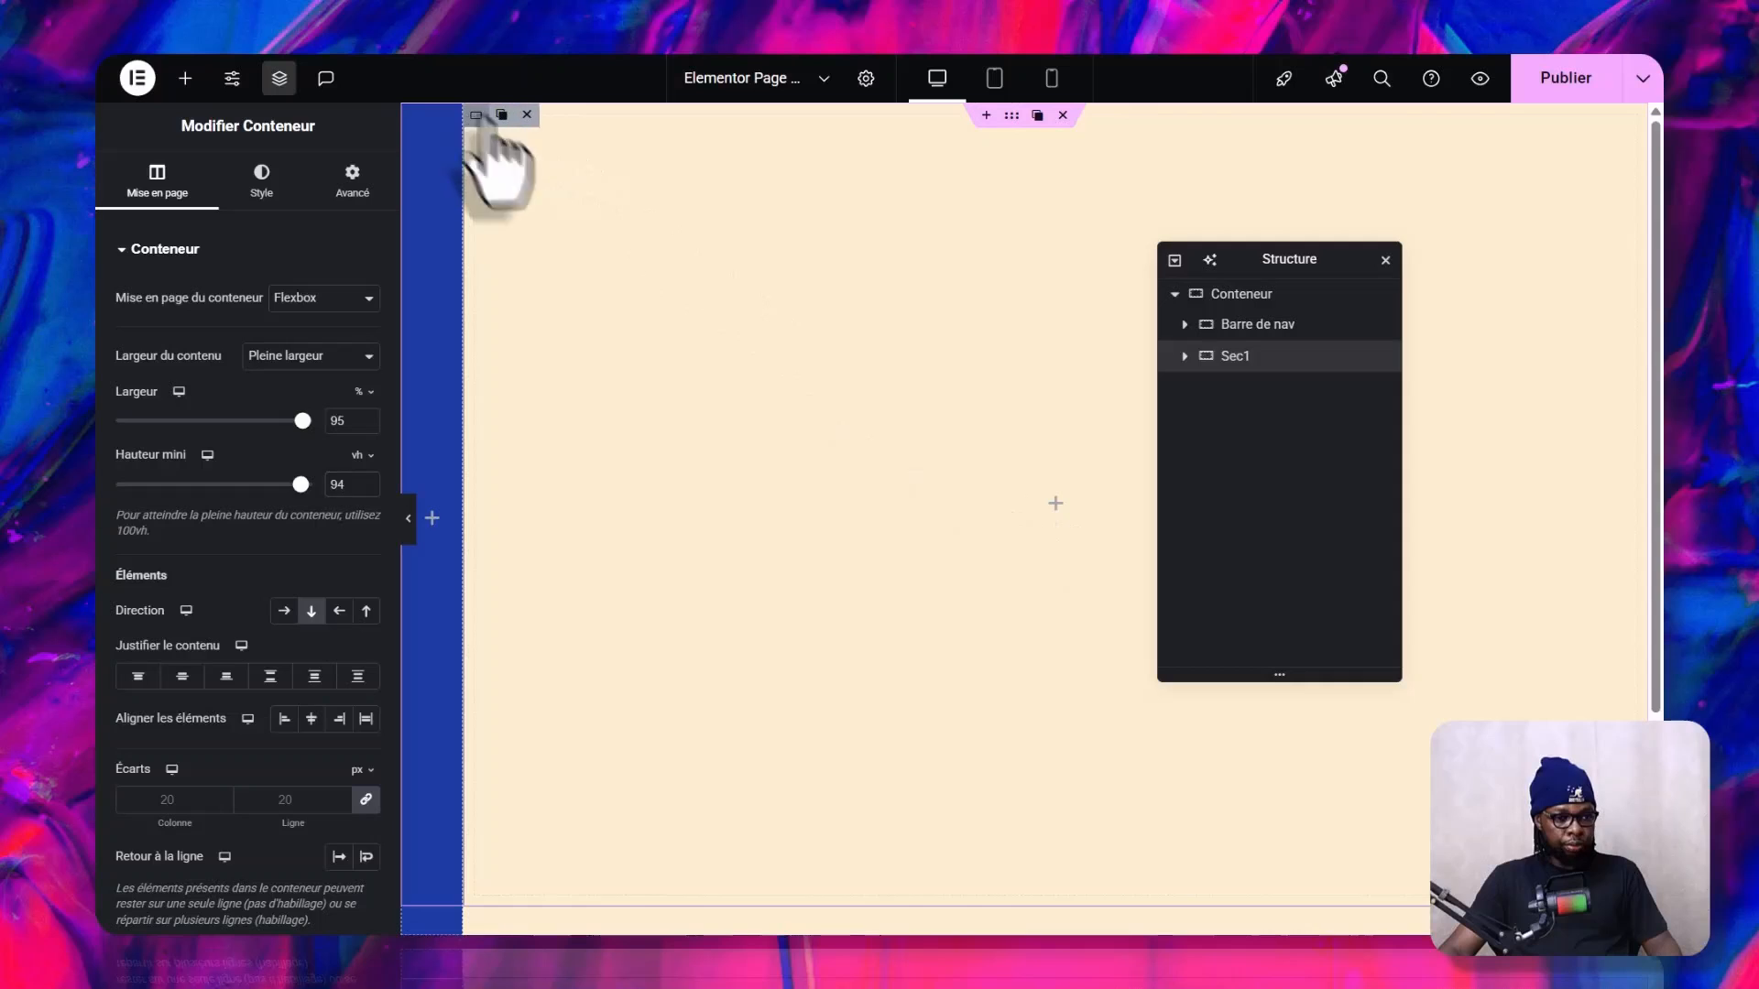
# - Give the Sec1 container a classic solid background in the colour #FFF6C6
pyautogui.click(261, 181)
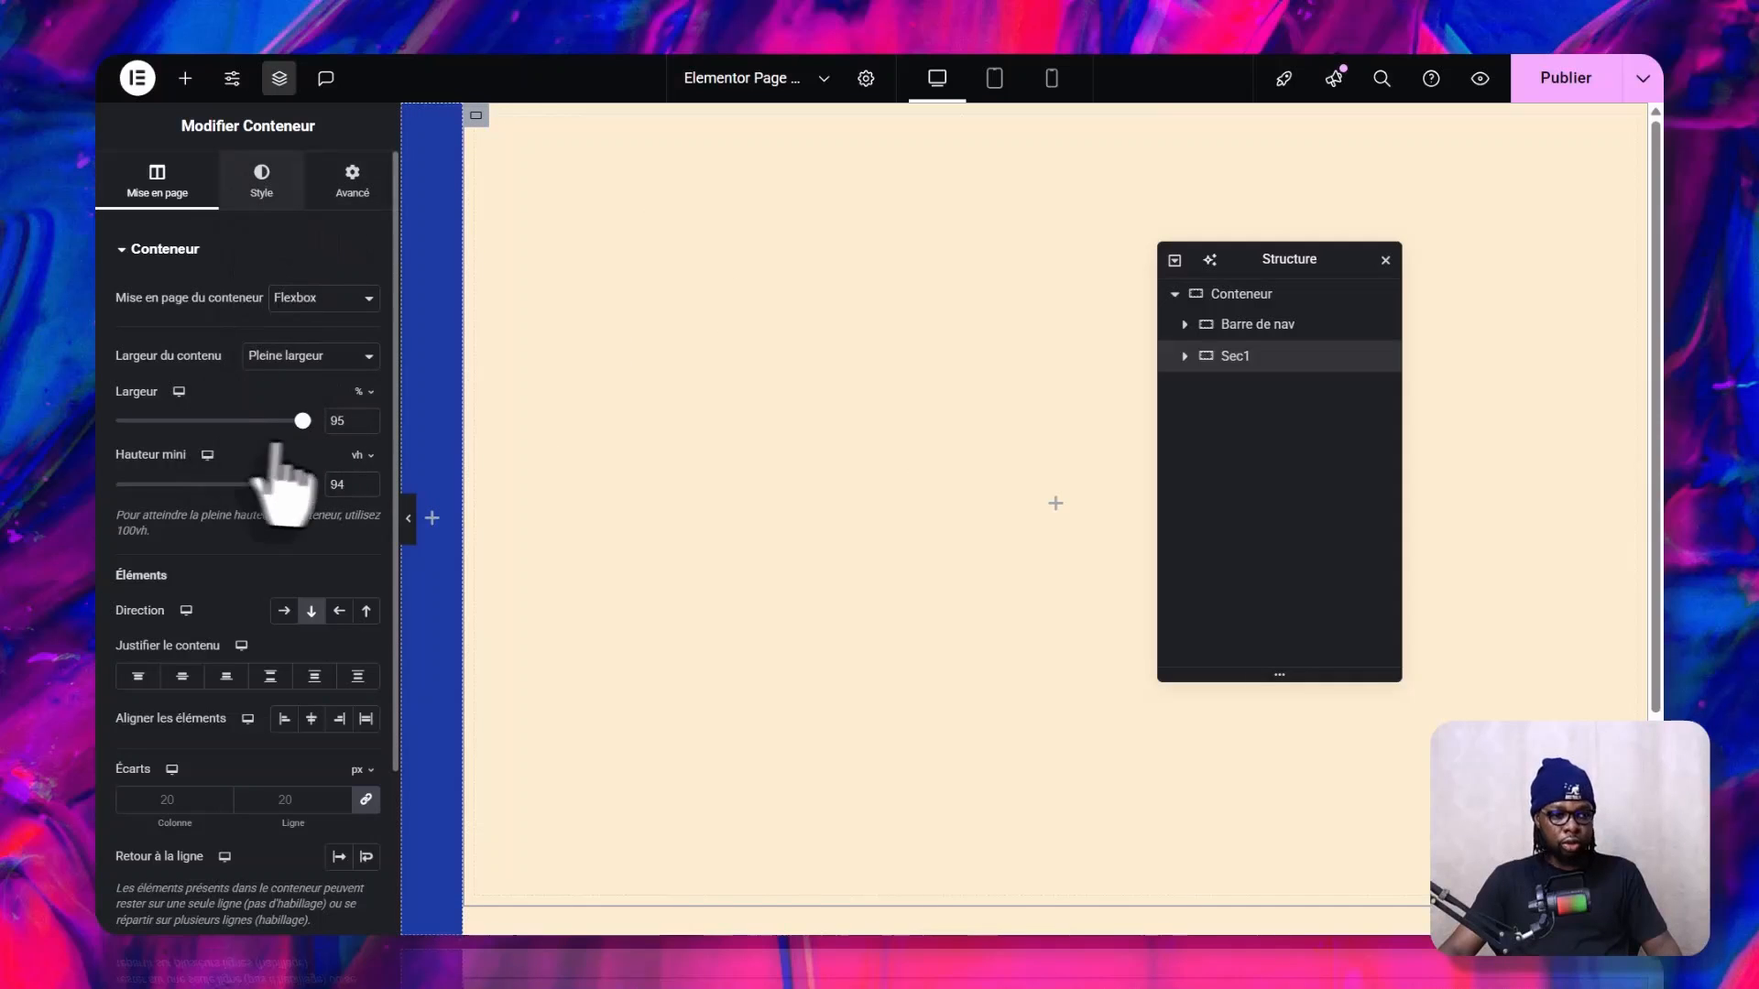
pyautogui.click(284, 341)
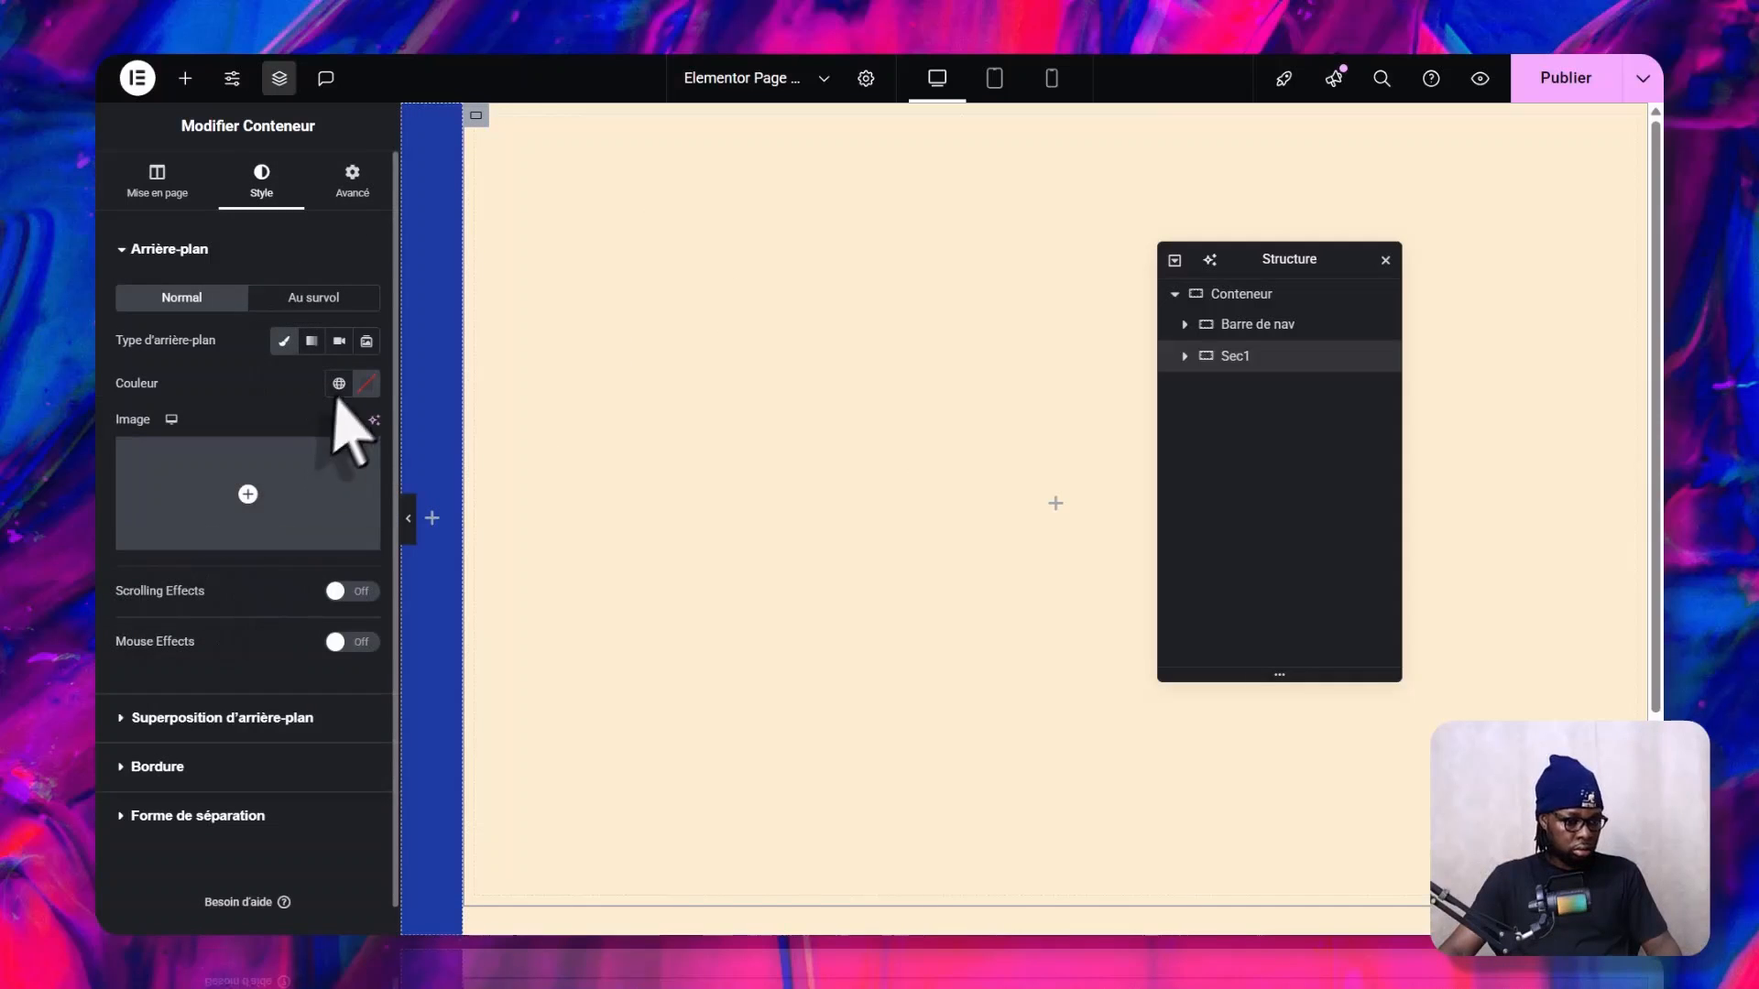
pyautogui.click(367, 383)
pyautogui.click(326, 471)
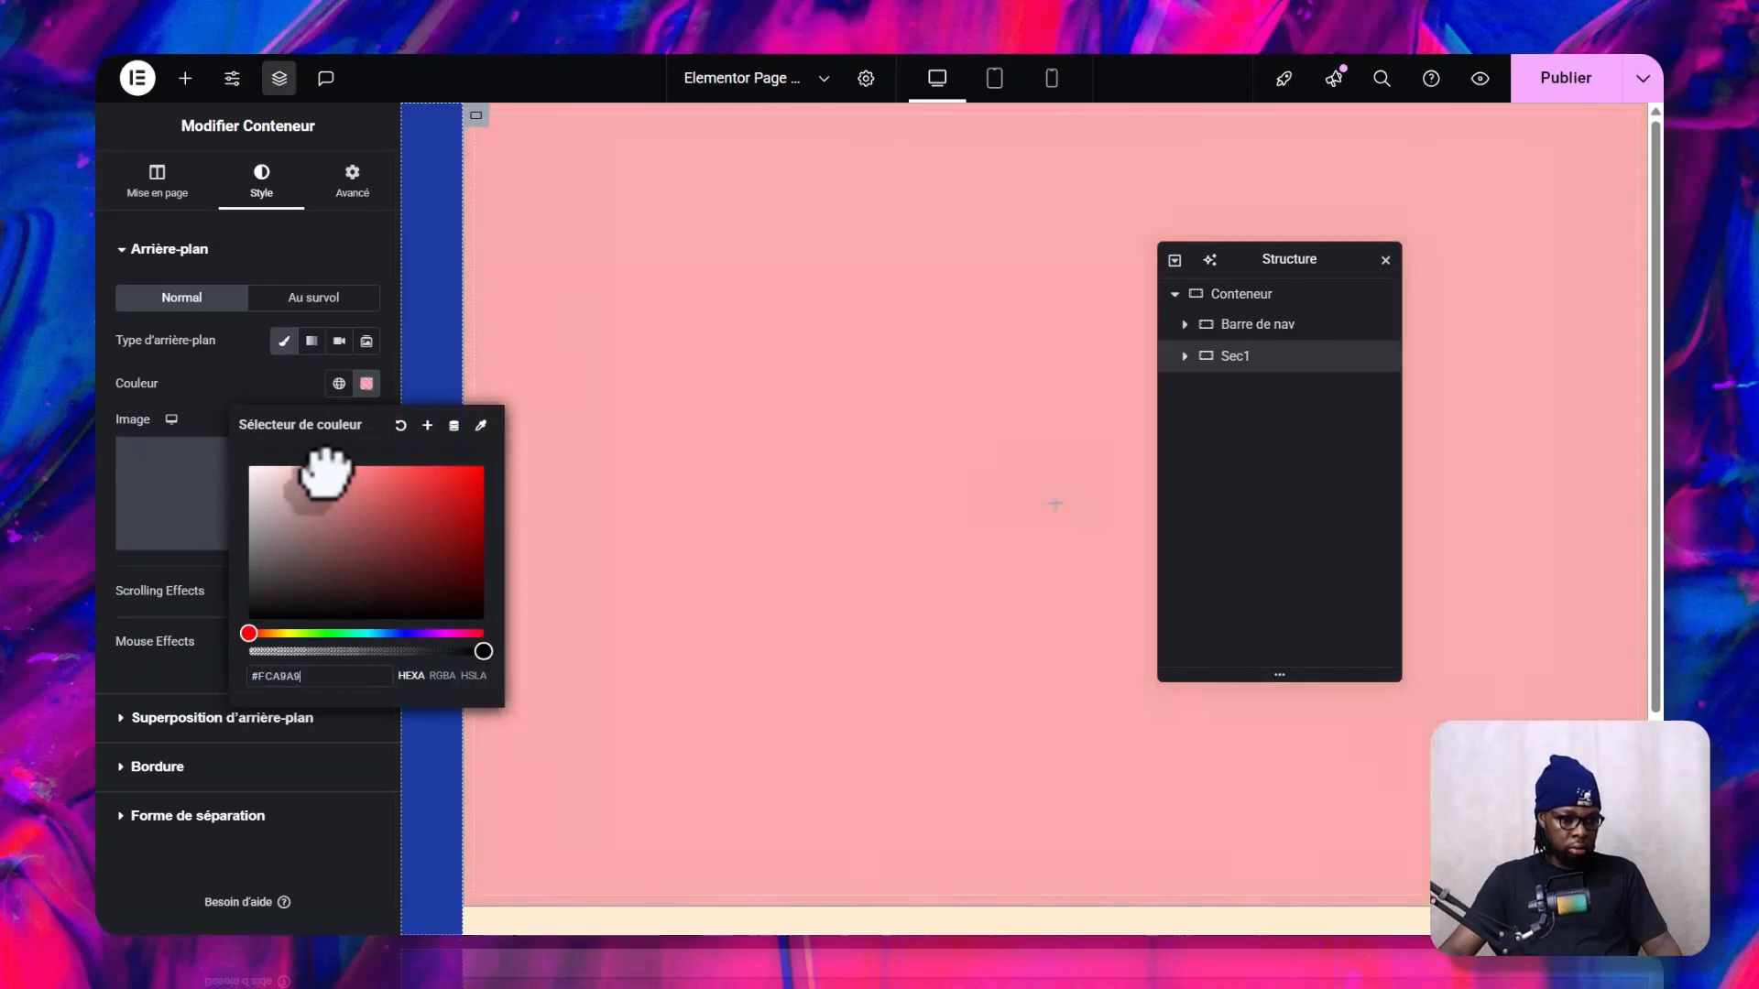
pyautogui.moveTo(332, 459); pyautogui.dragTo(306, 463)
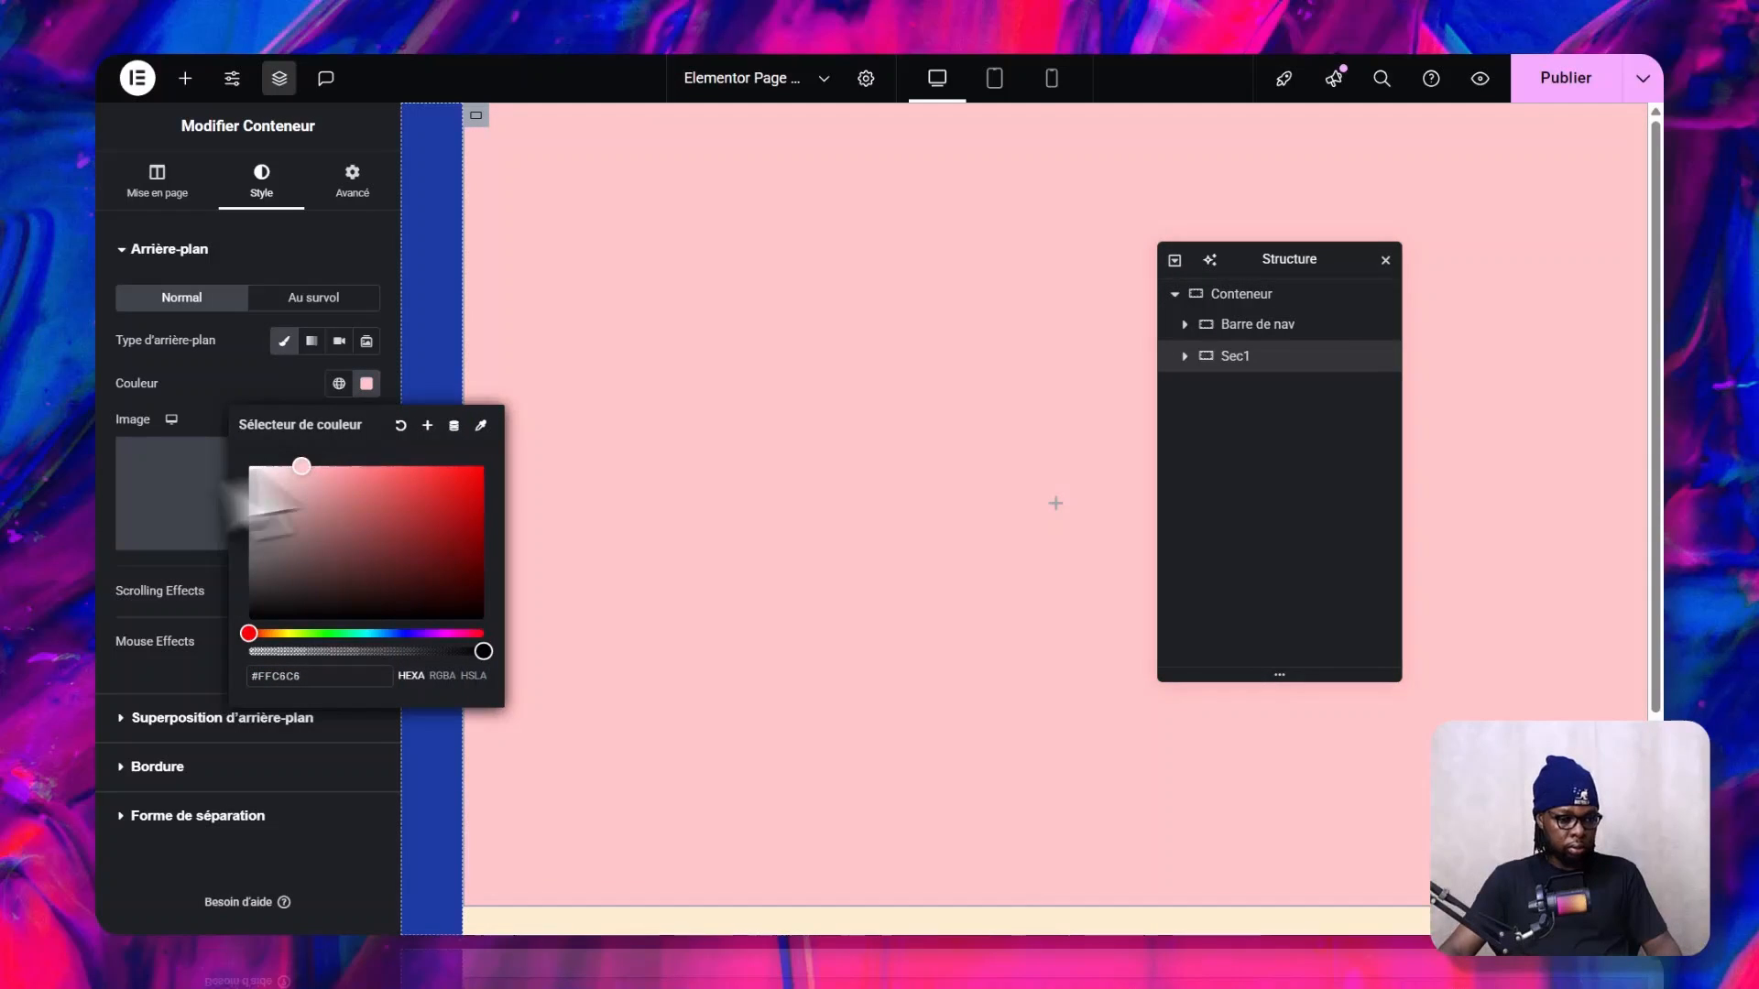
pyautogui.click(97, 505)
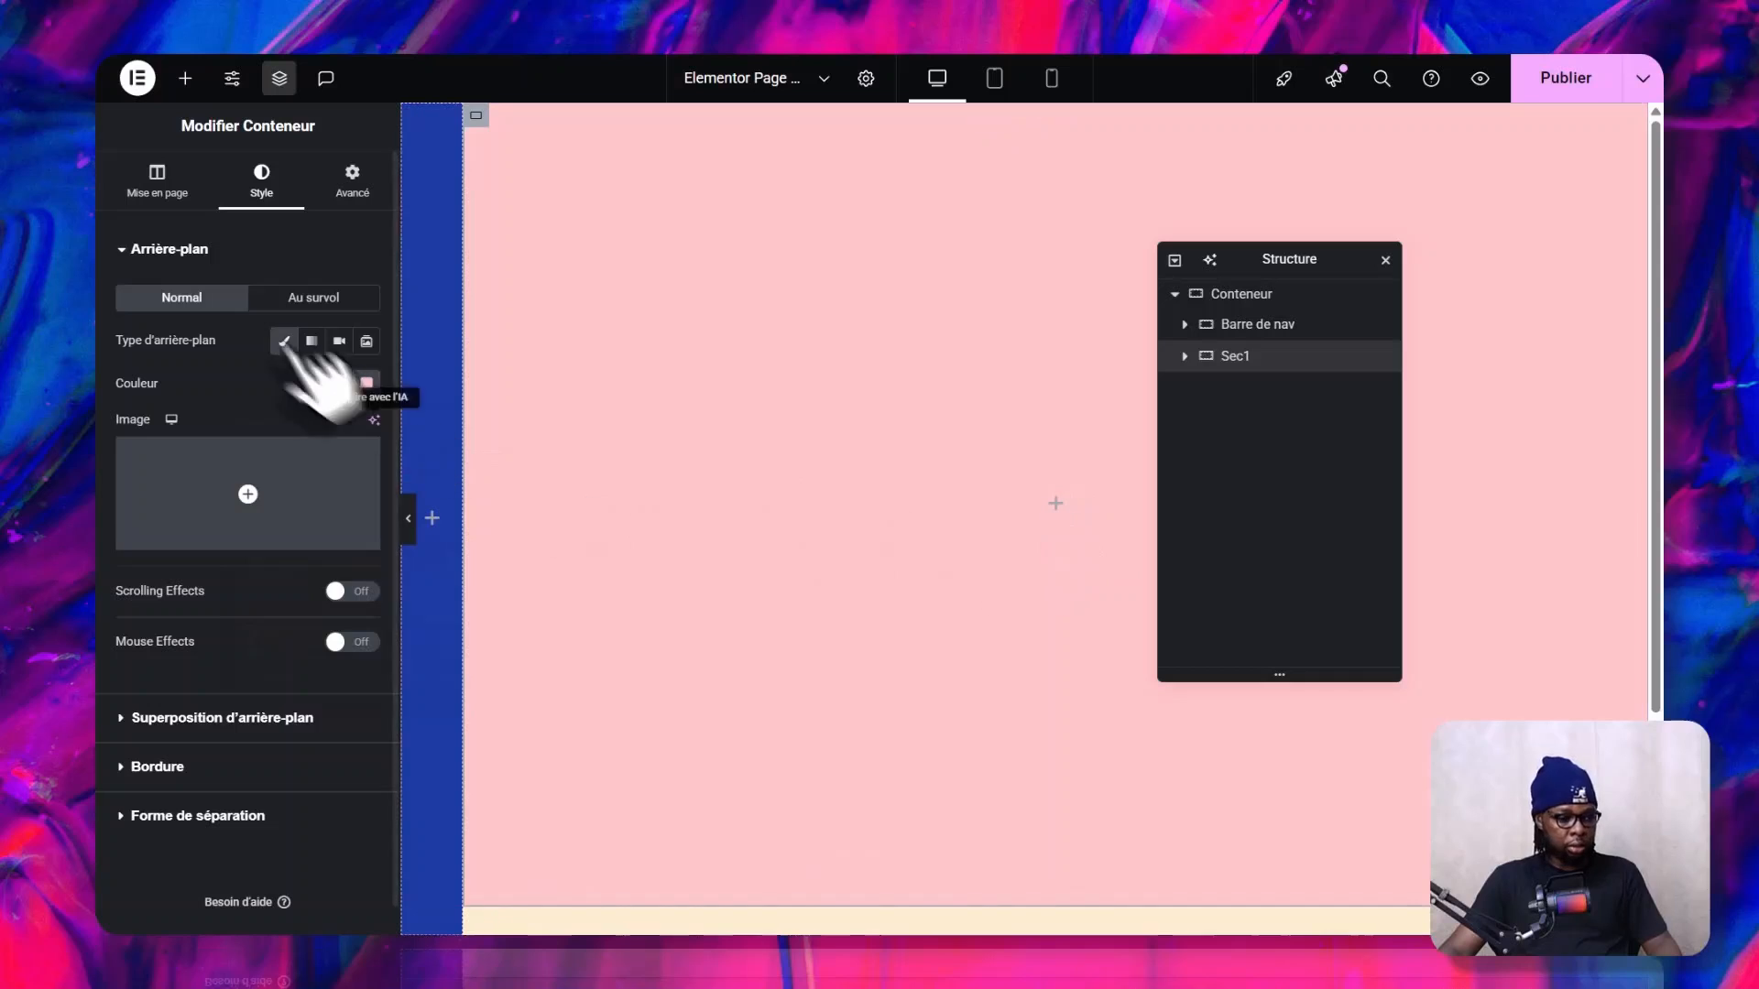
pyautogui.scroll(-1, 380, 385)
pyautogui.click(366, 355)
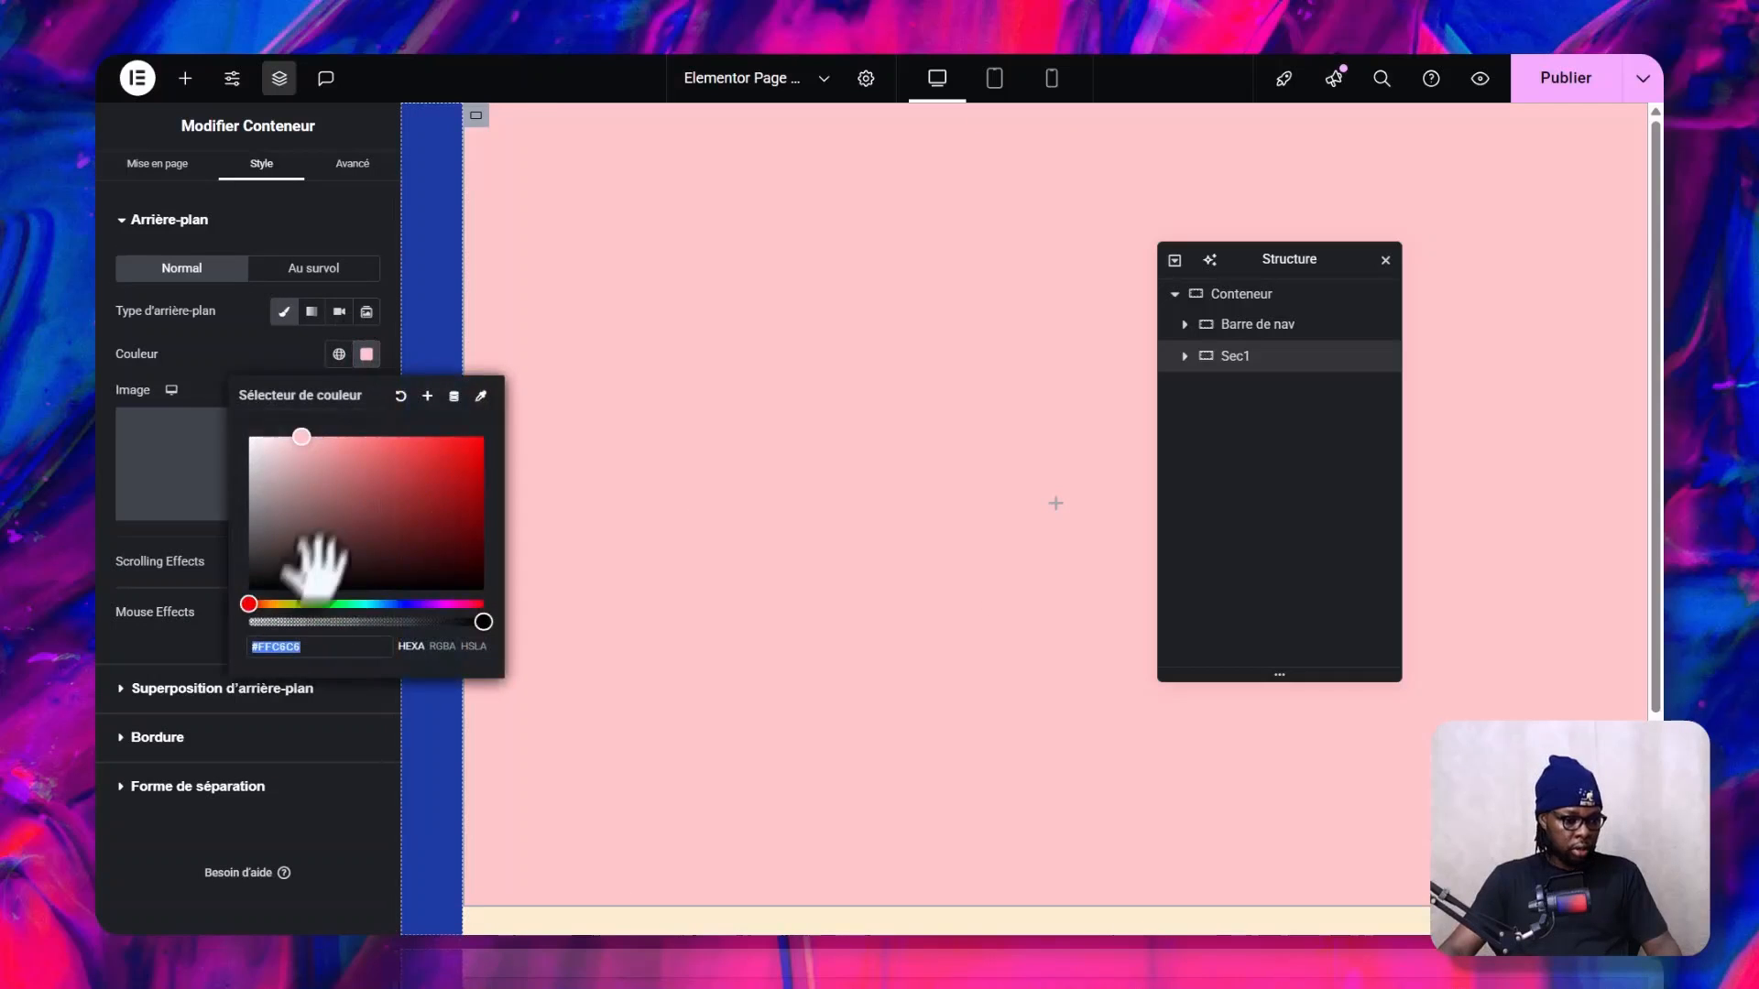
pyautogui.write('#FFF6C6')
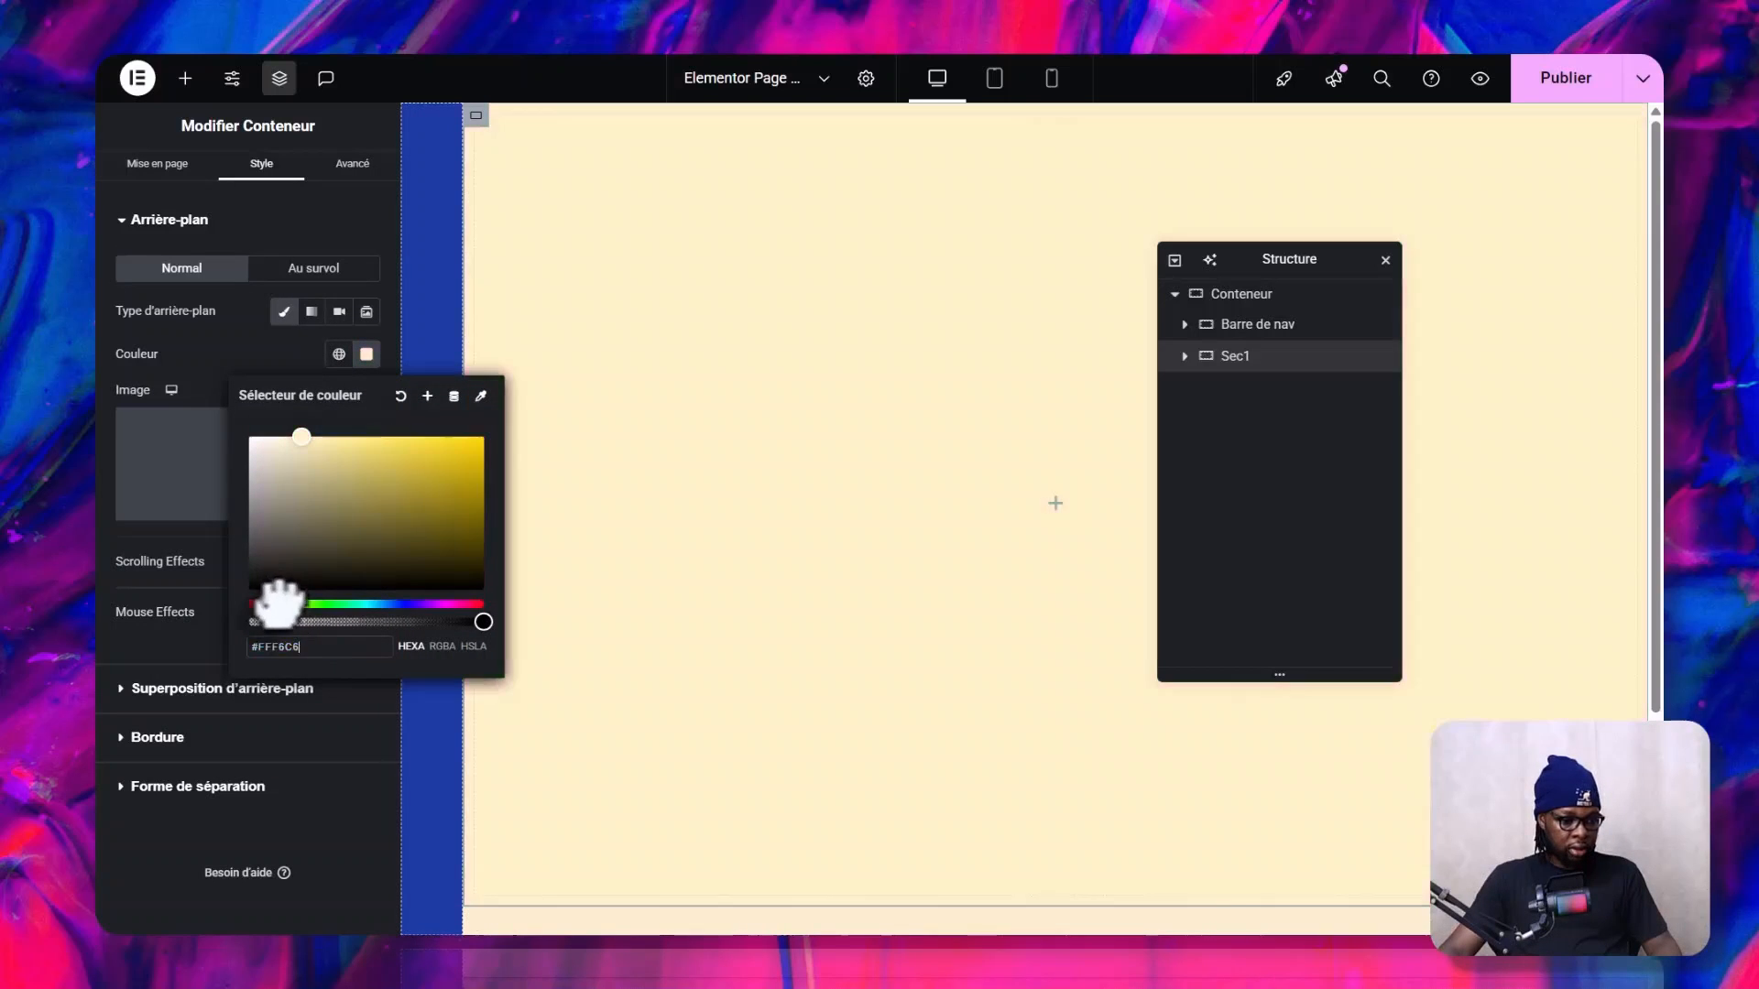
pyautogui.click(98, 471)
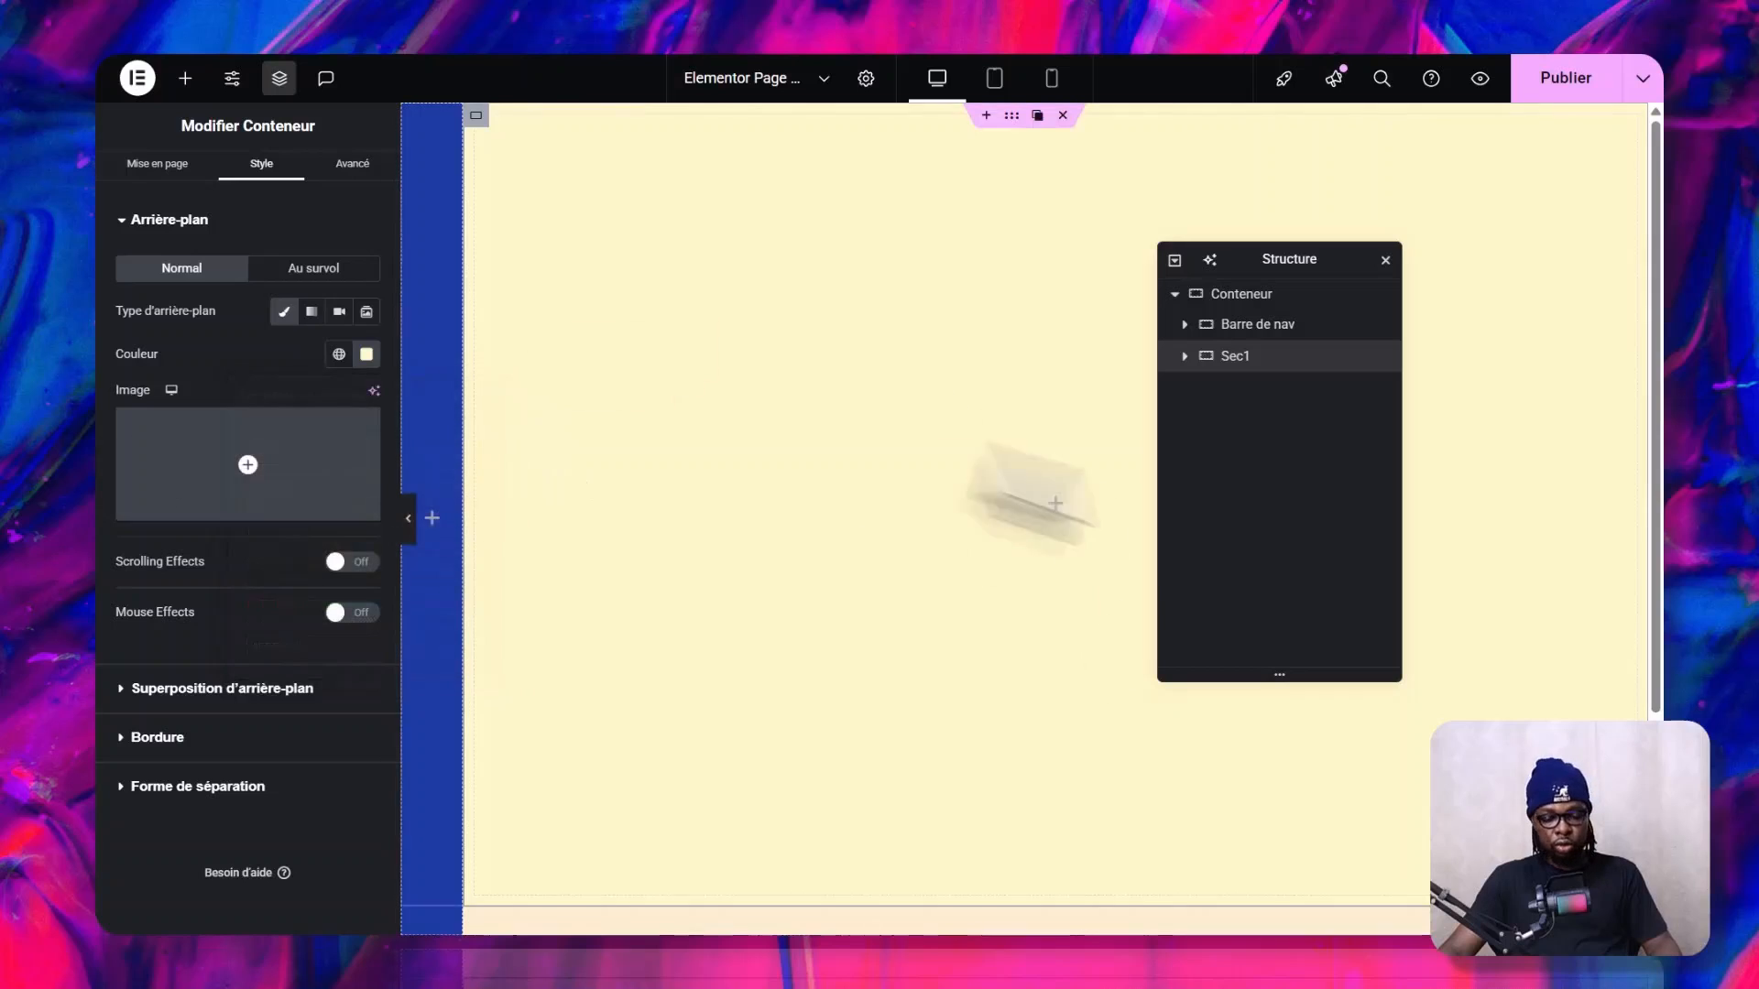
# - Add a Titre widget inside the Sec1 container with the text "Sec1"
pyautogui.click(1051, 505)
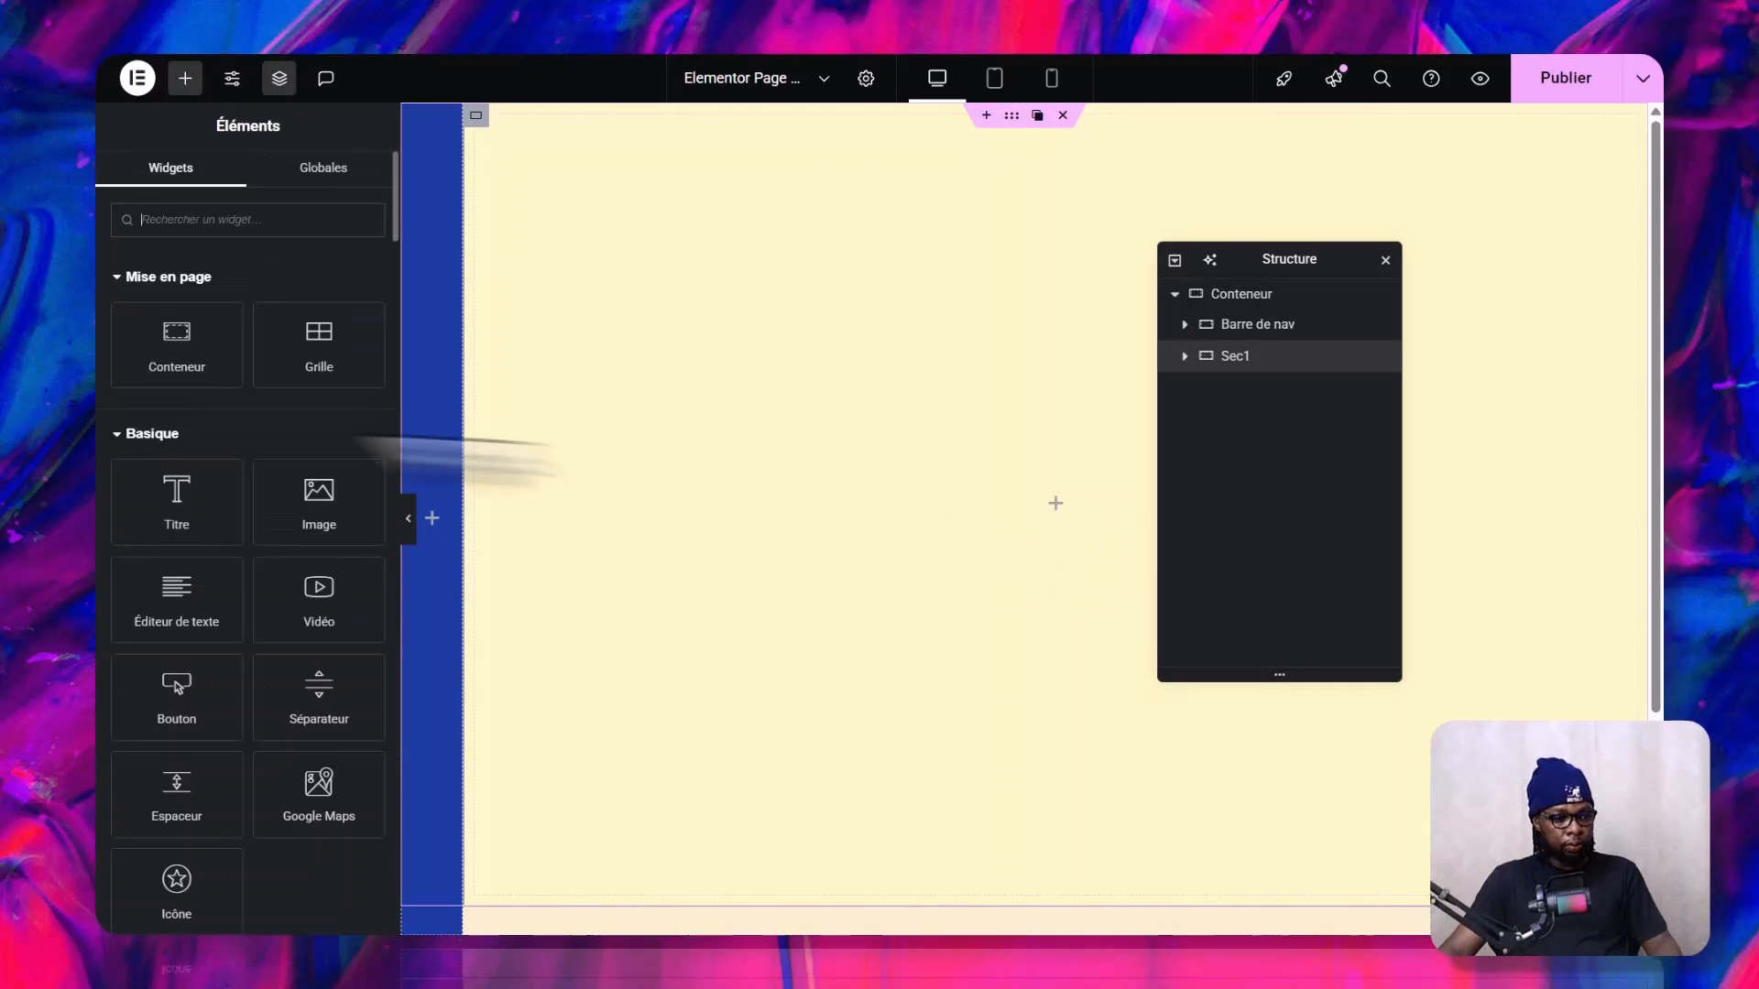
pyautogui.moveTo(203, 503); pyautogui.dragTo(1013, 506)
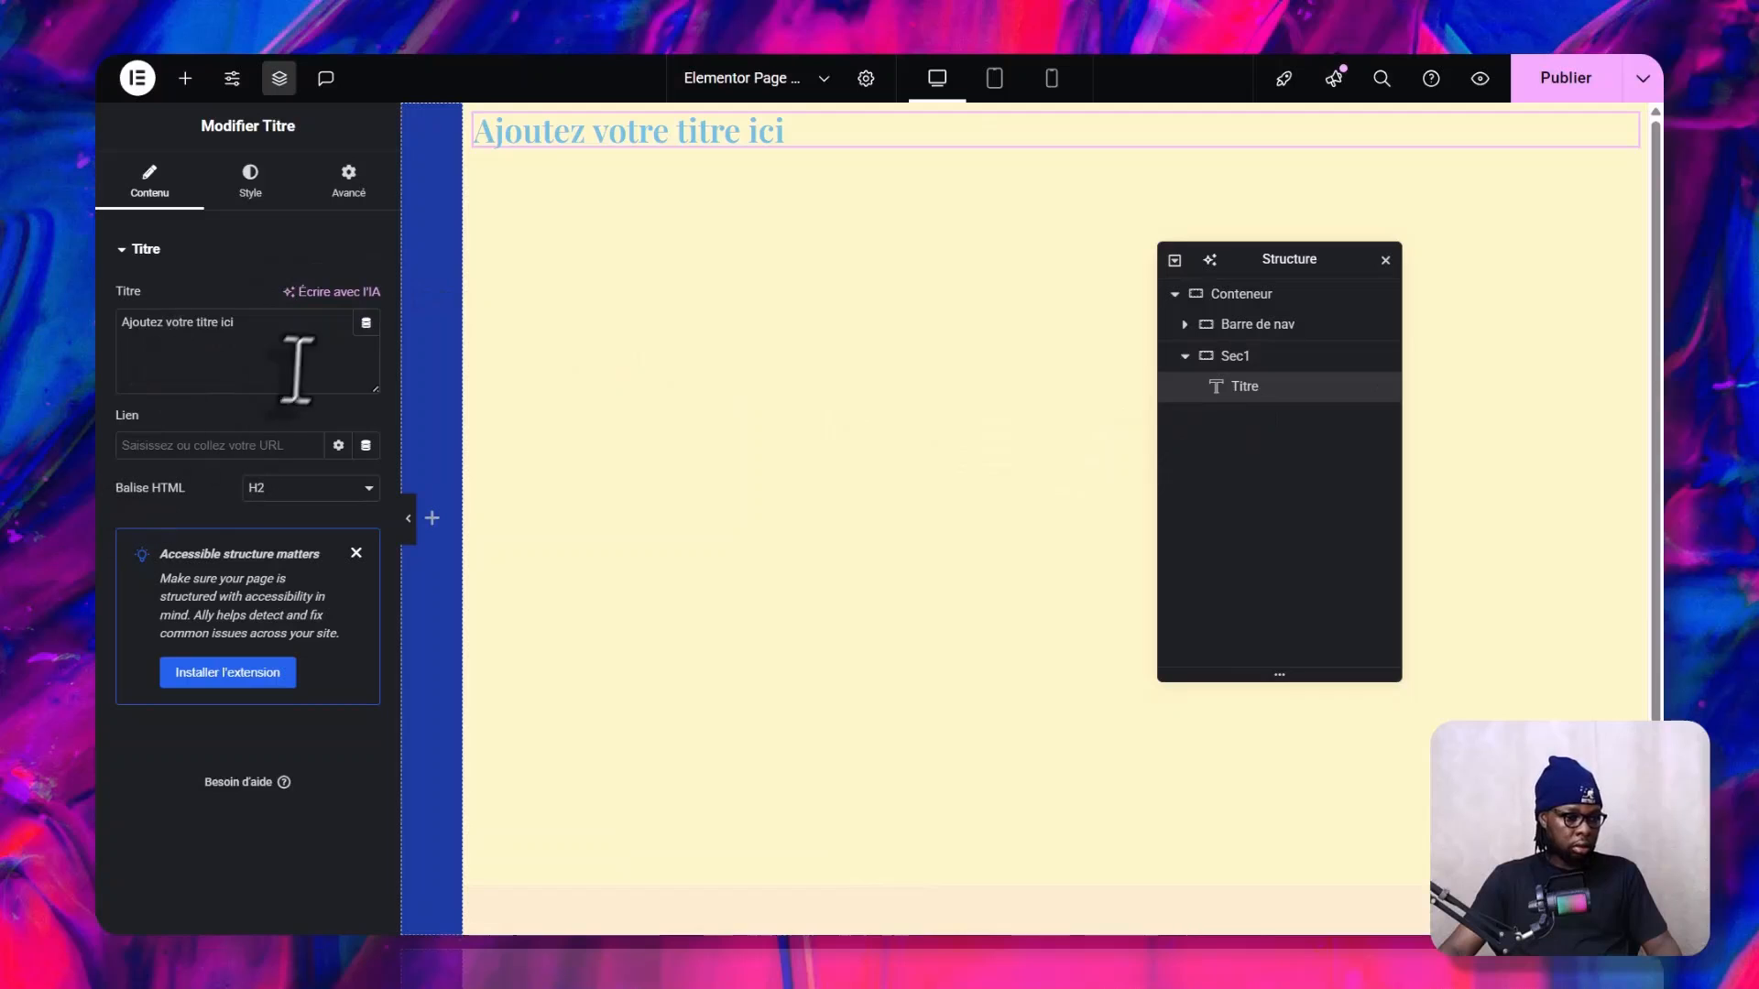
pyautogui.write('Sec')
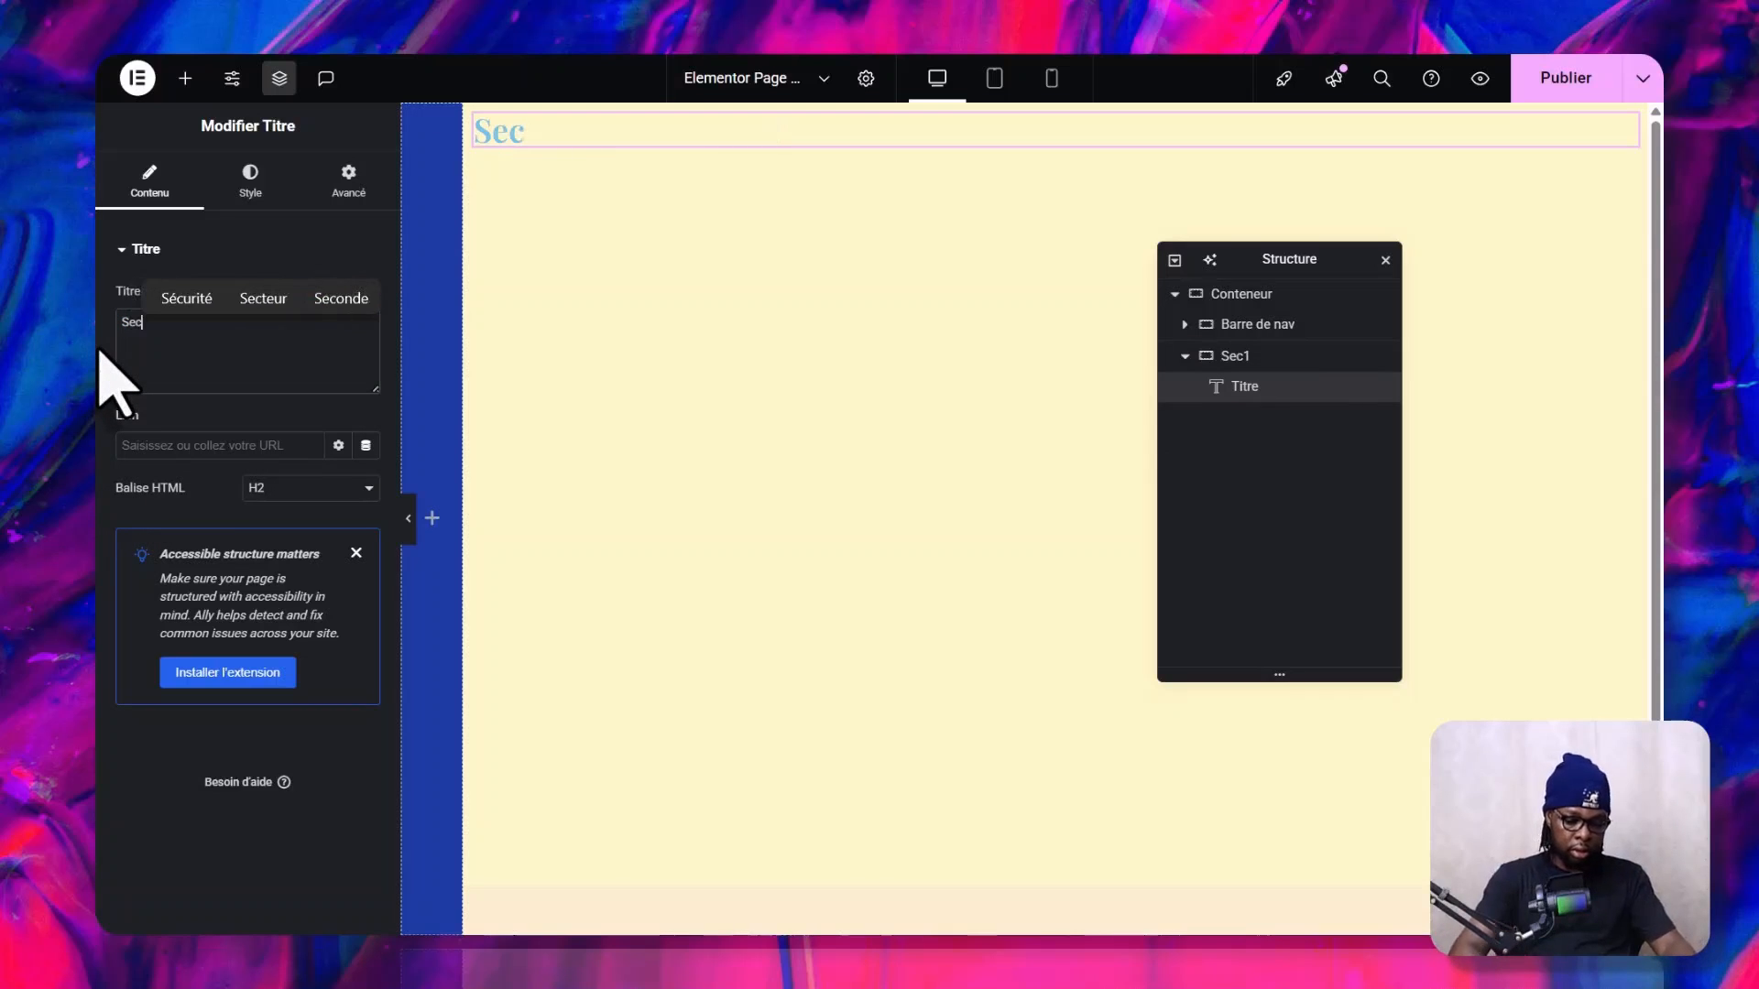
pyautogui.write('1')
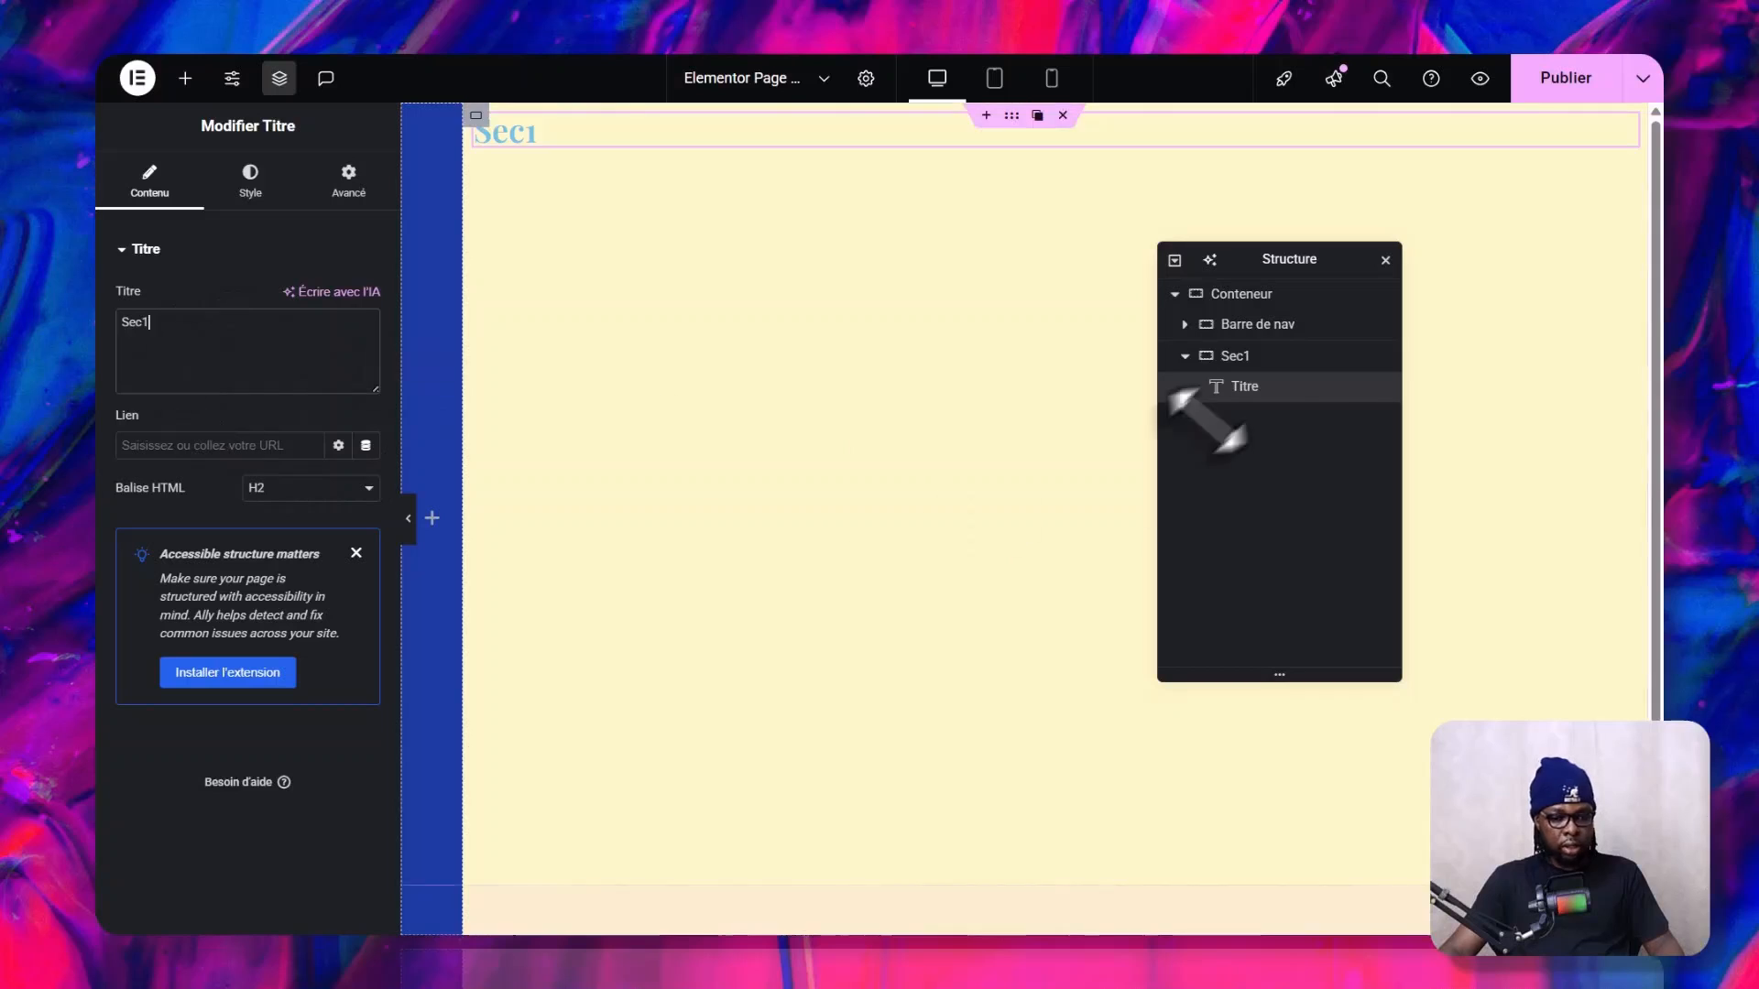
# - Centre the content of the Sec1 container both vertically and horizontally on desktop
pyautogui.click(1269, 358)
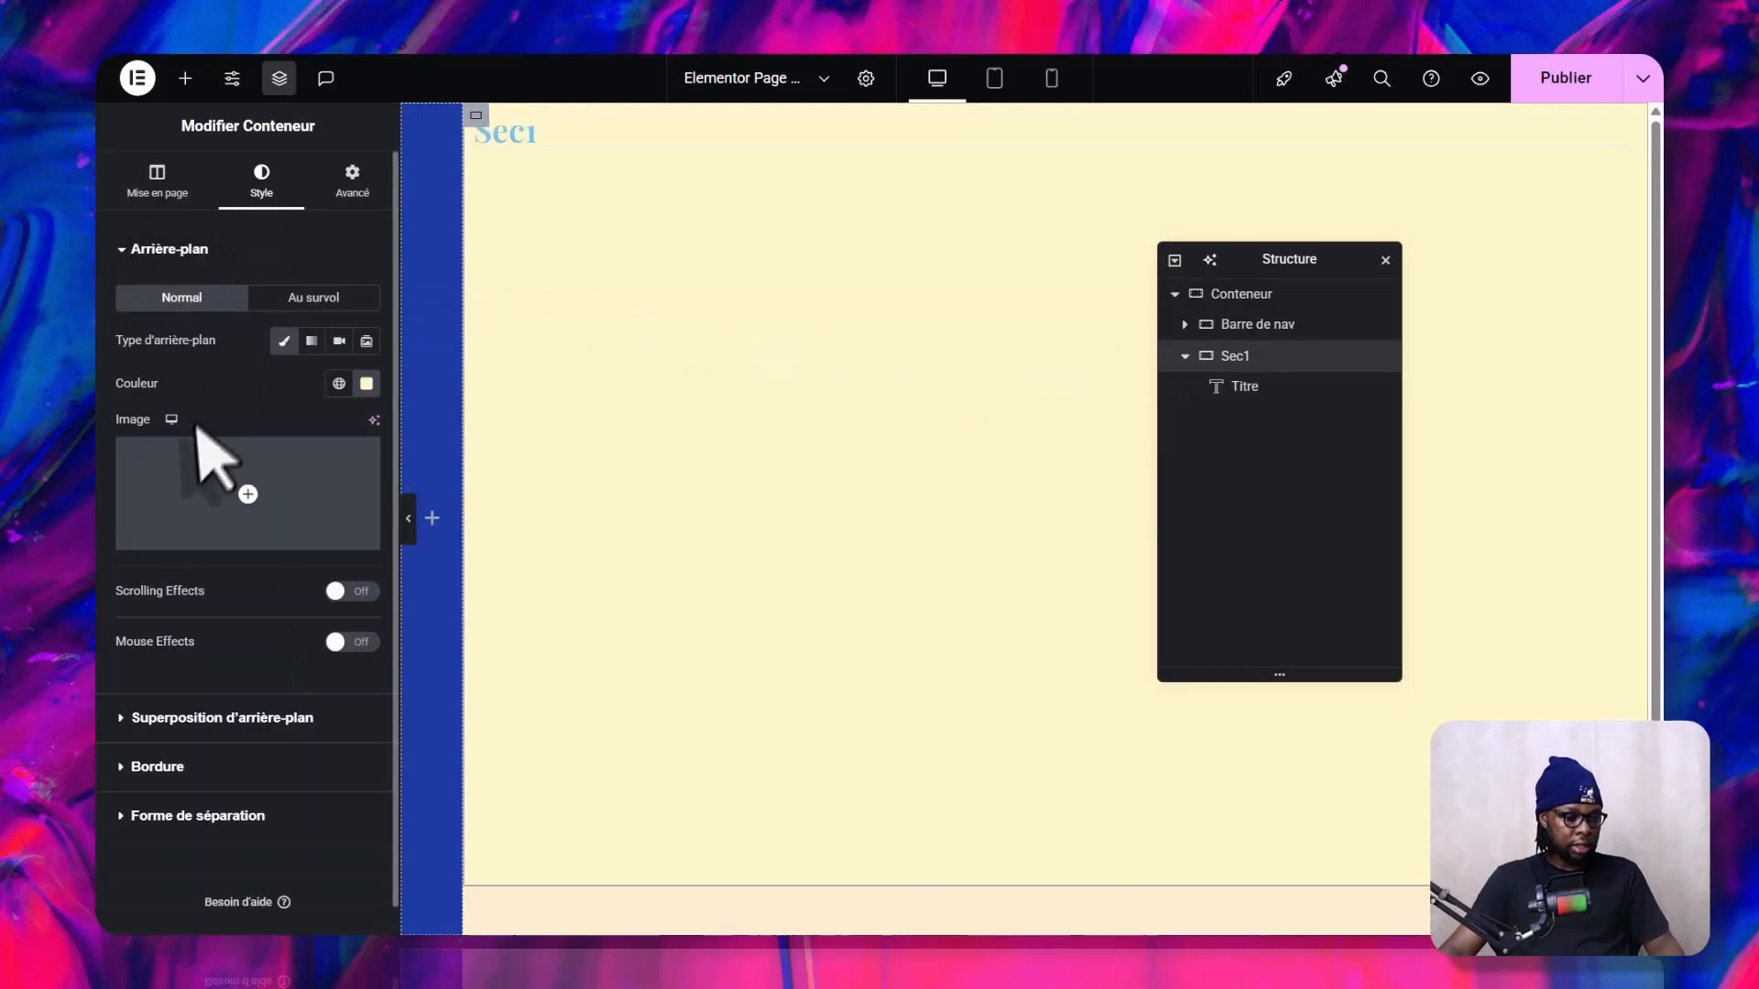
pyautogui.click(156, 179)
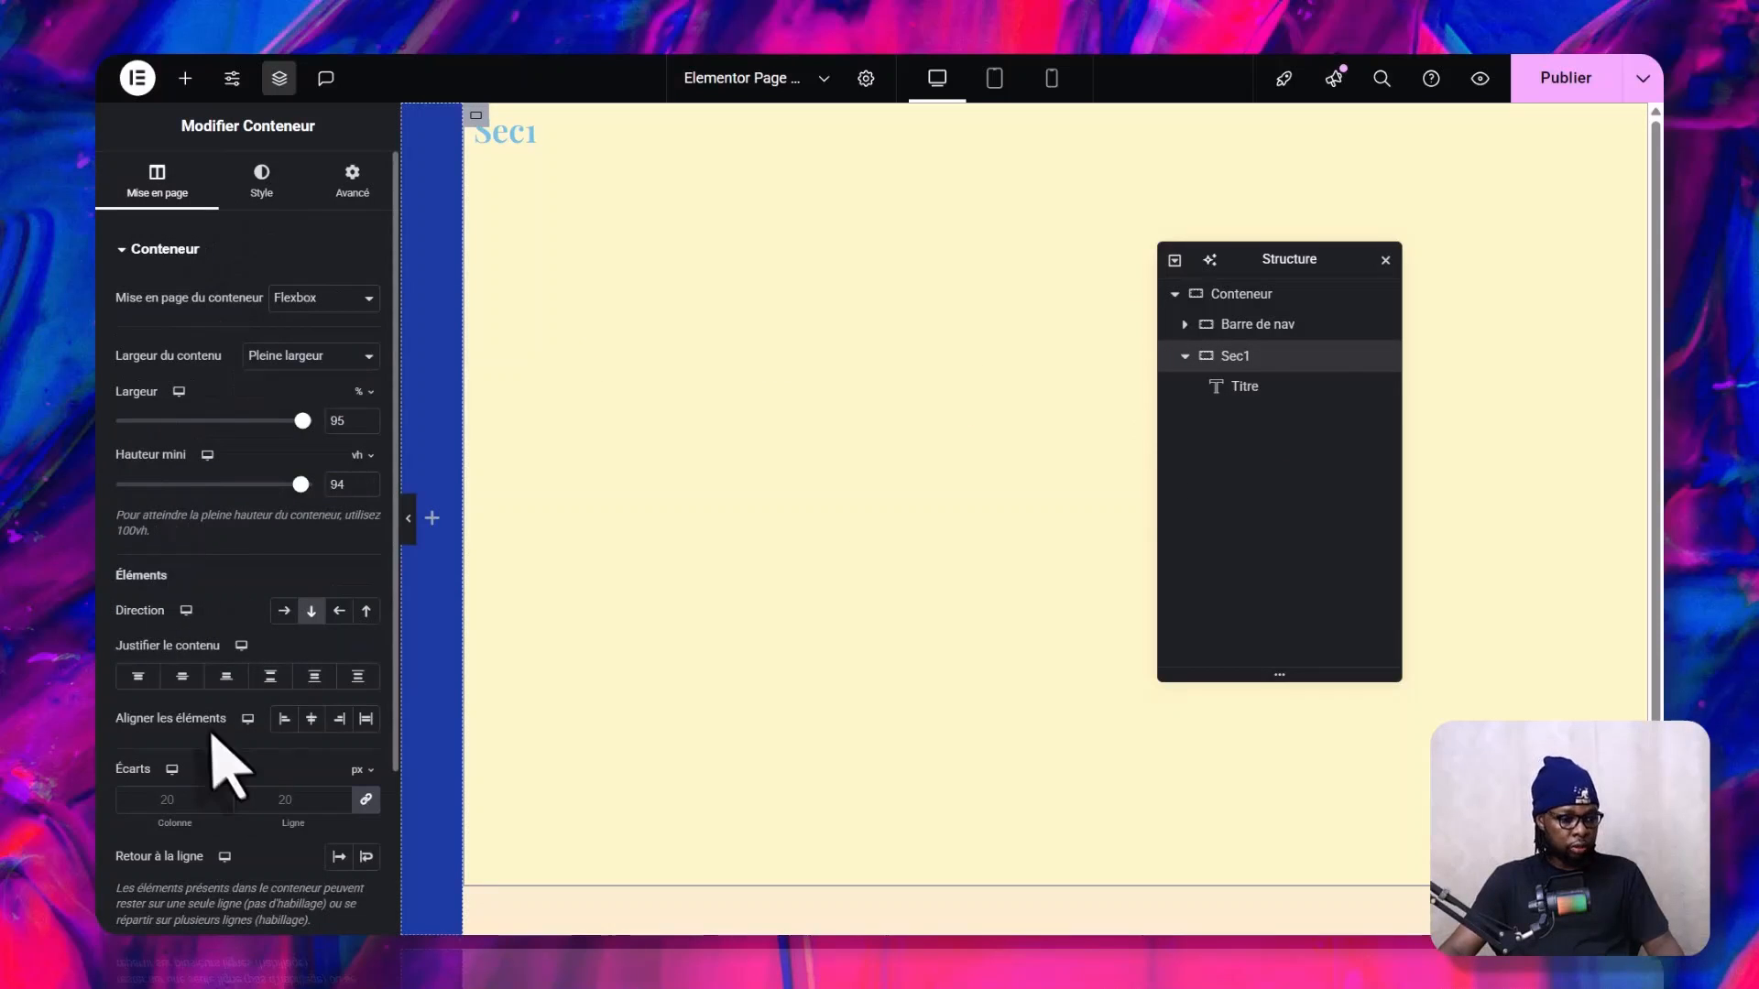
pyautogui.click(183, 676)
pyautogui.click(311, 718)
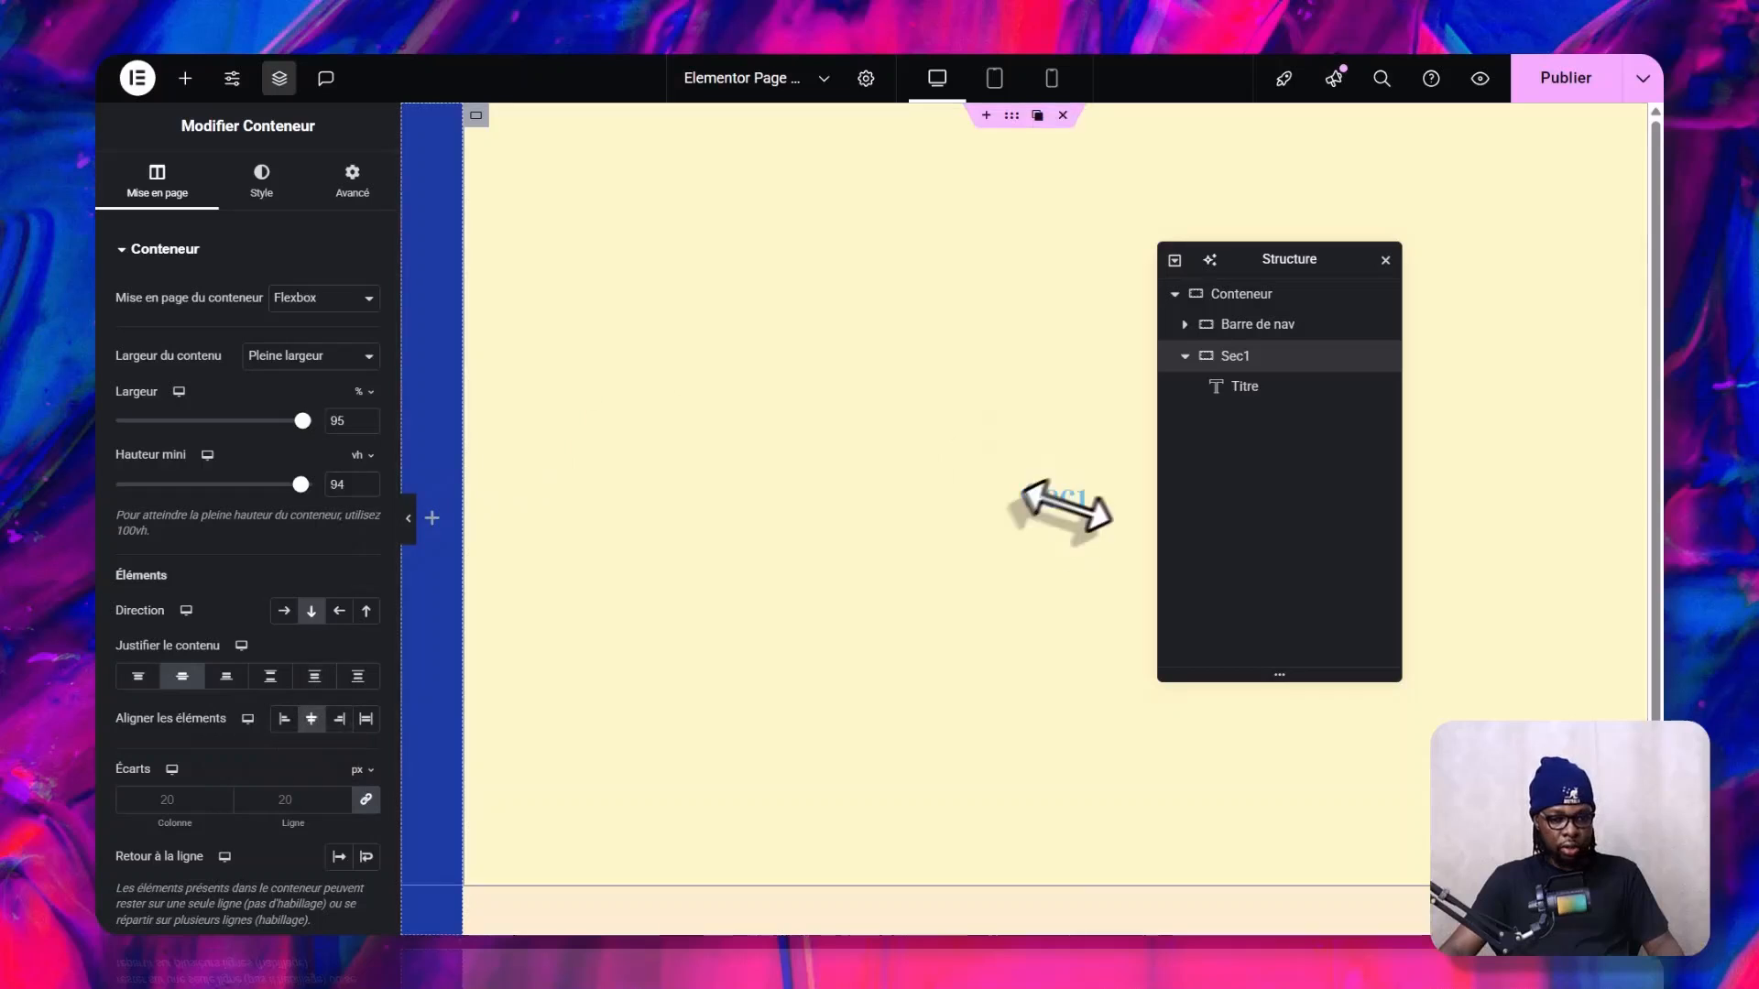
# - Set the Sec1 title's text colour to near-black #161616
pyautogui.click(1063, 511)
pyautogui.click(229, 183)
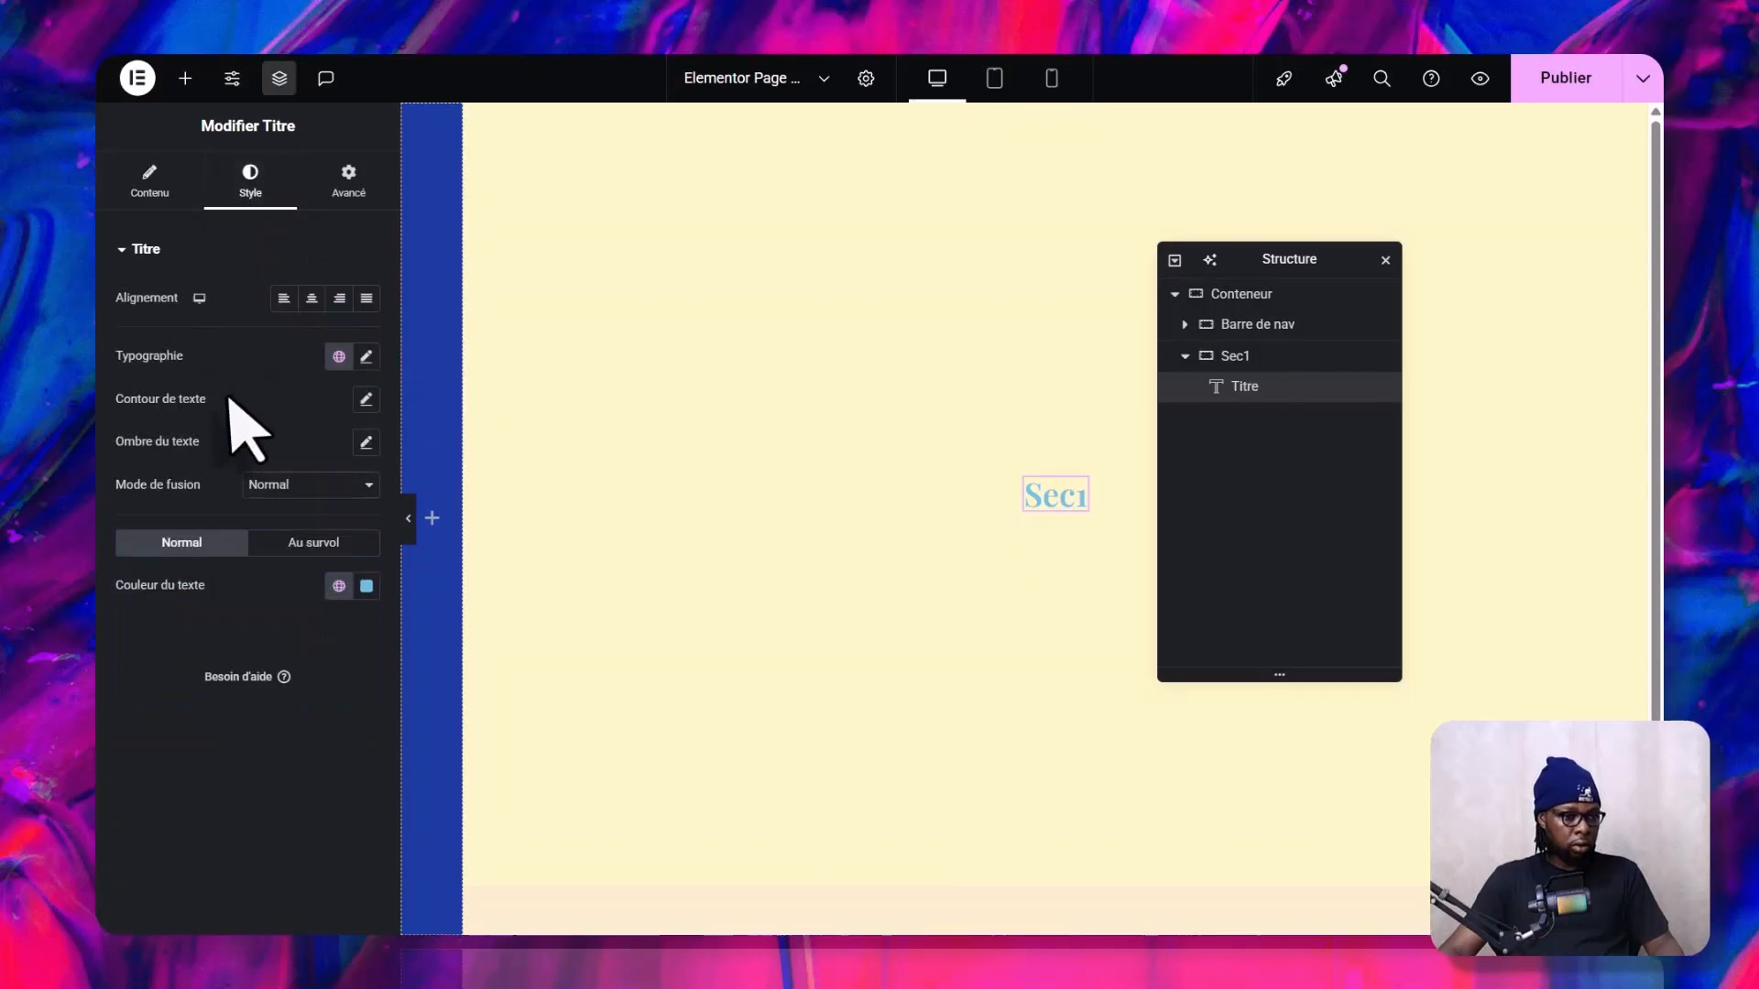
pyautogui.click(366, 586)
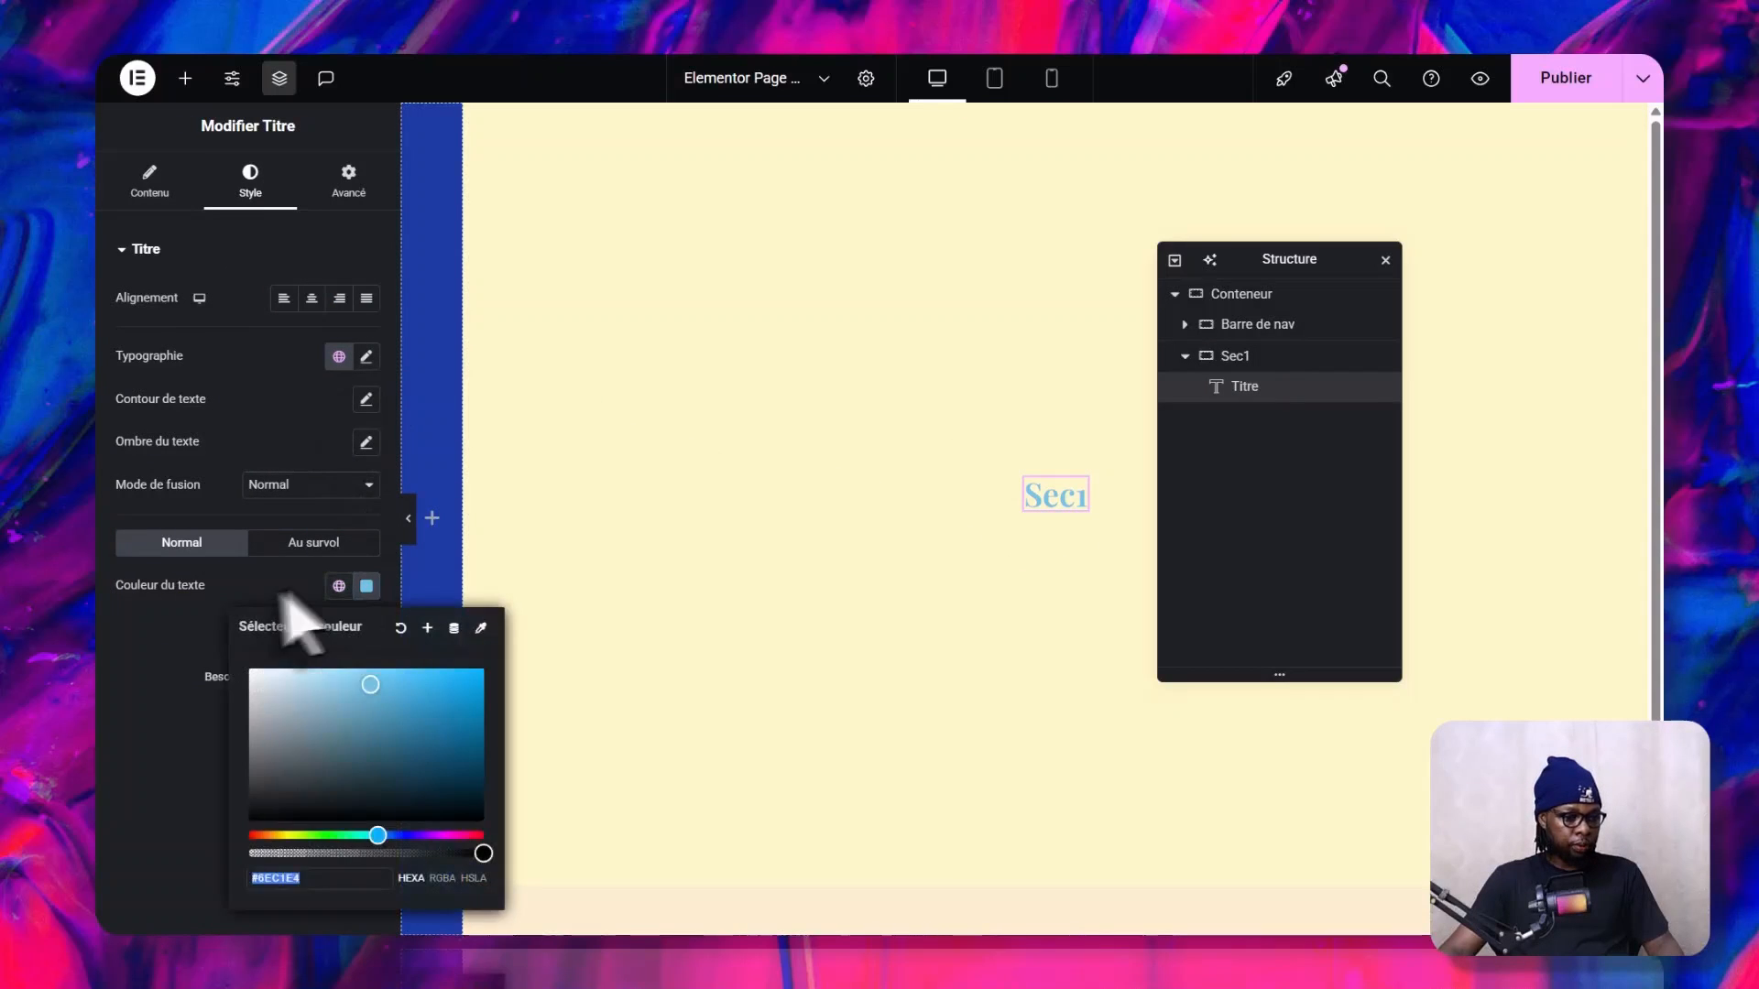
pyautogui.moveTo(294, 699); pyautogui.dragTo(200, 632)
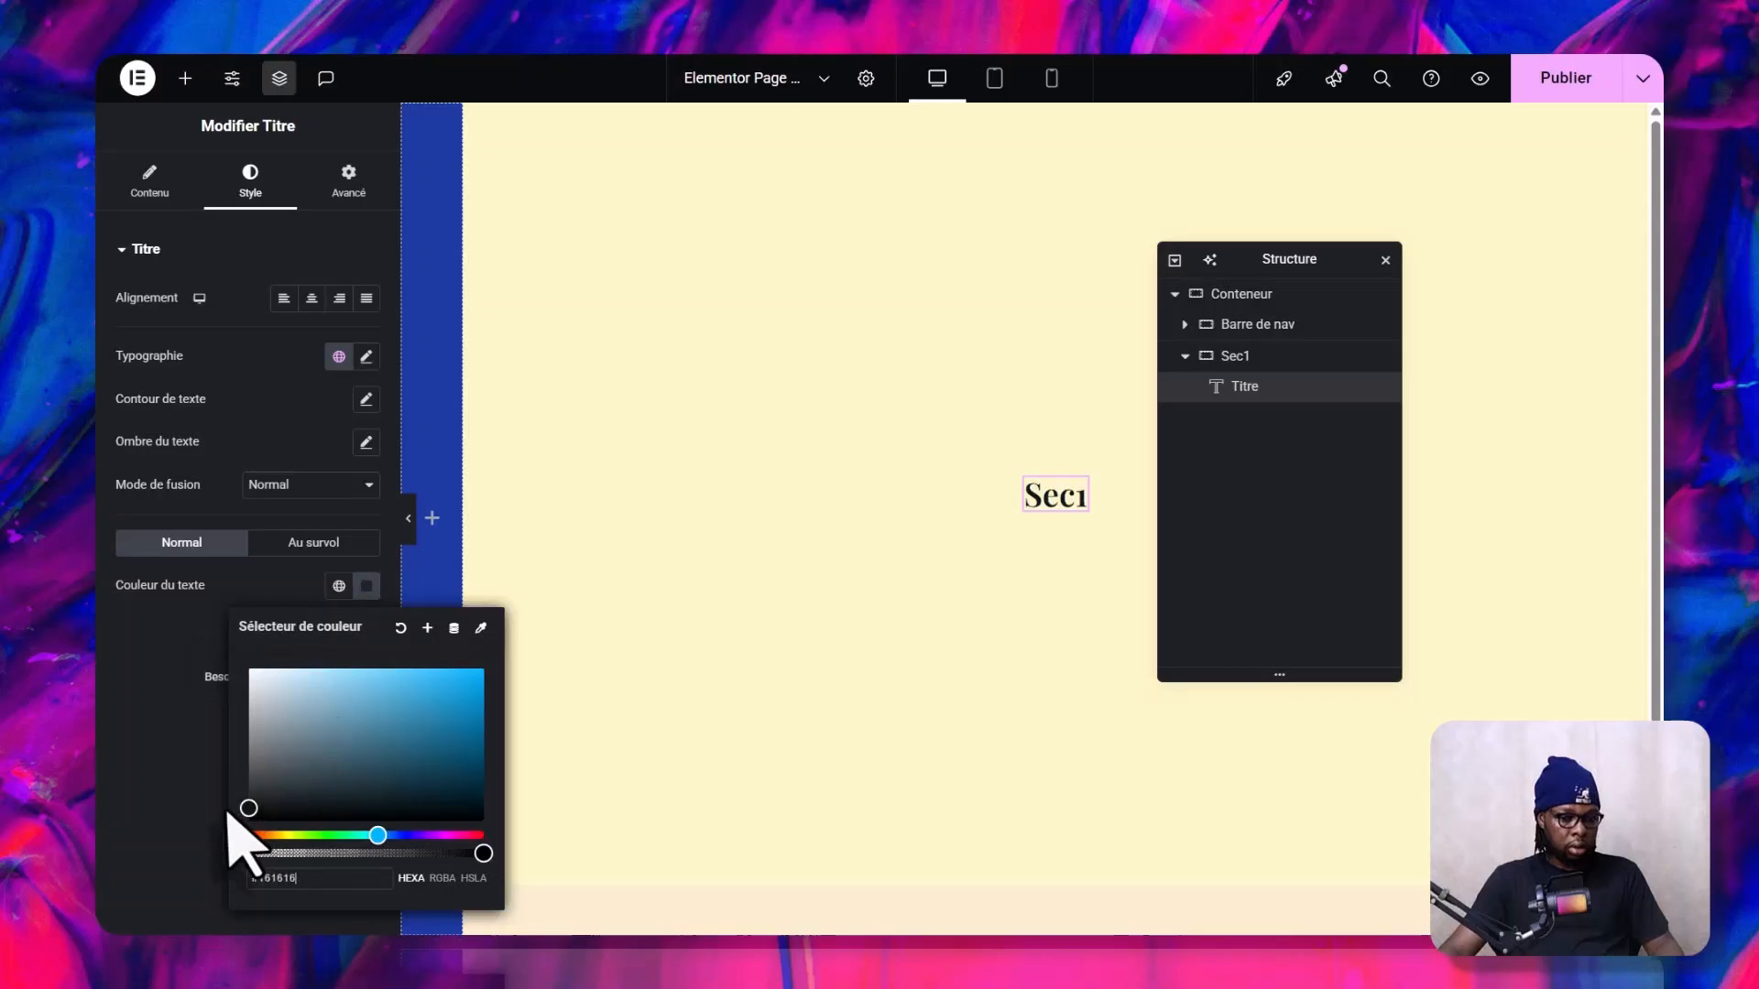
pyautogui.click(114, 787)
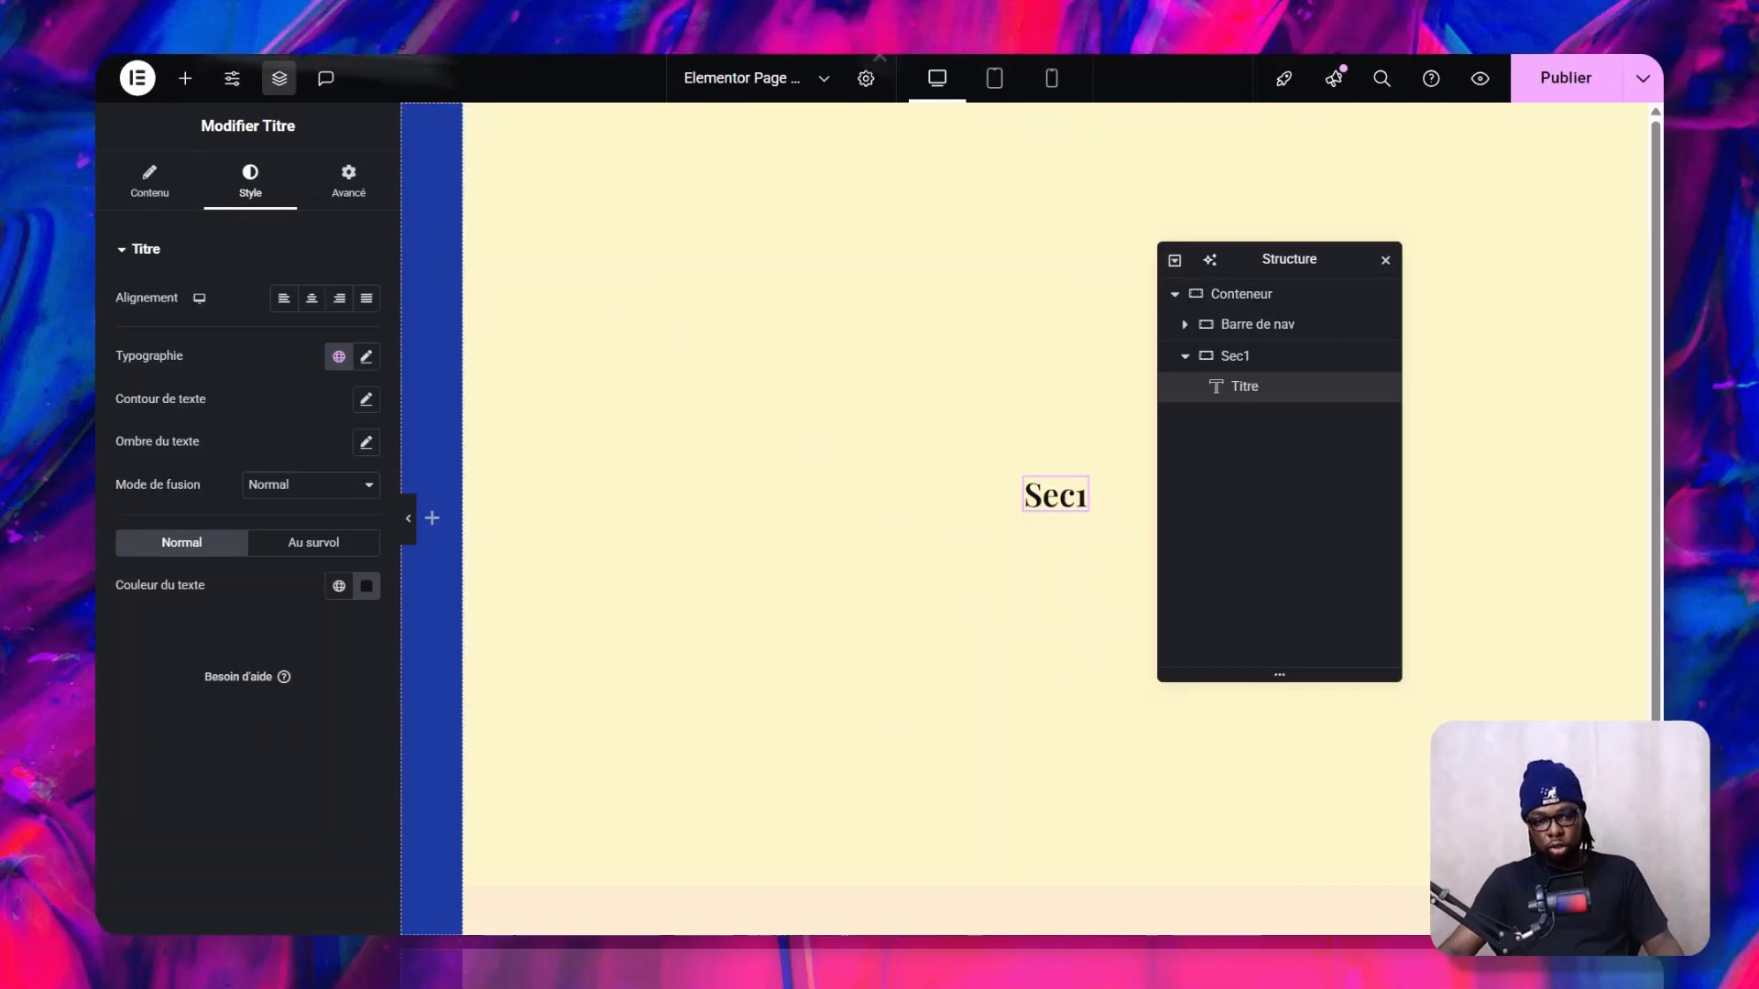
# - Collapse Sec1 in the structure tree and check how the pinned navigation bar behaves as the page scrolls
pyautogui.click(1207, 365)
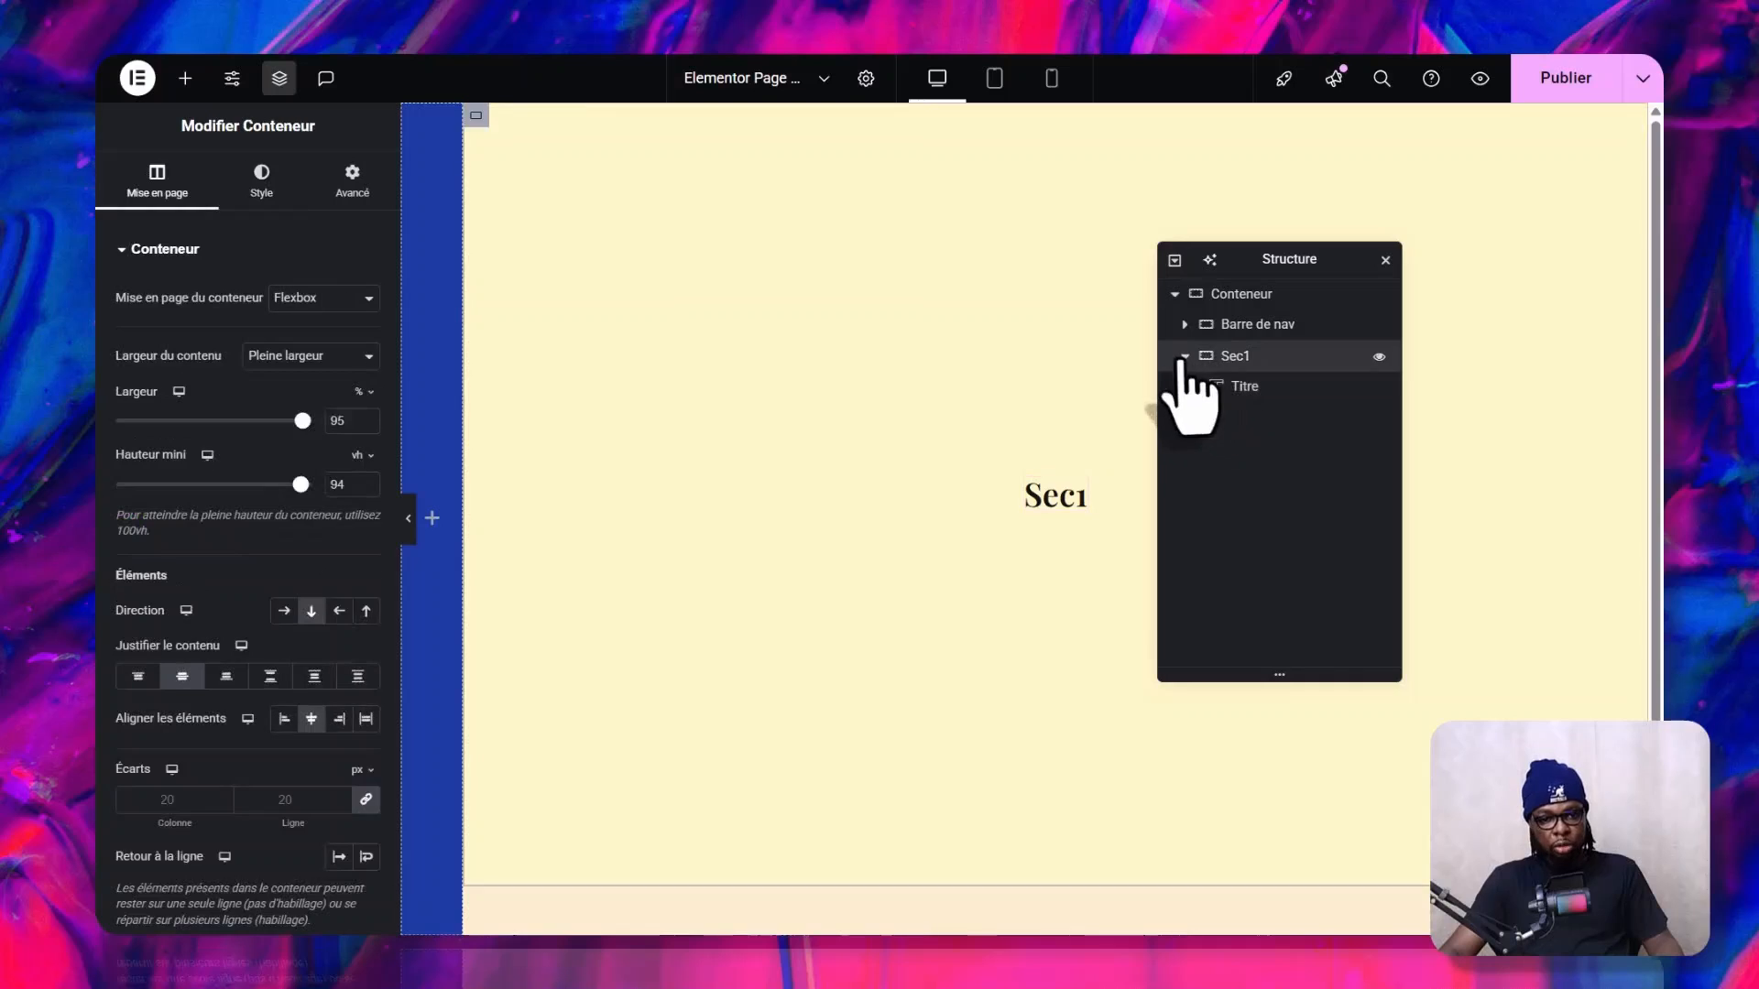
pyautogui.click(1184, 356)
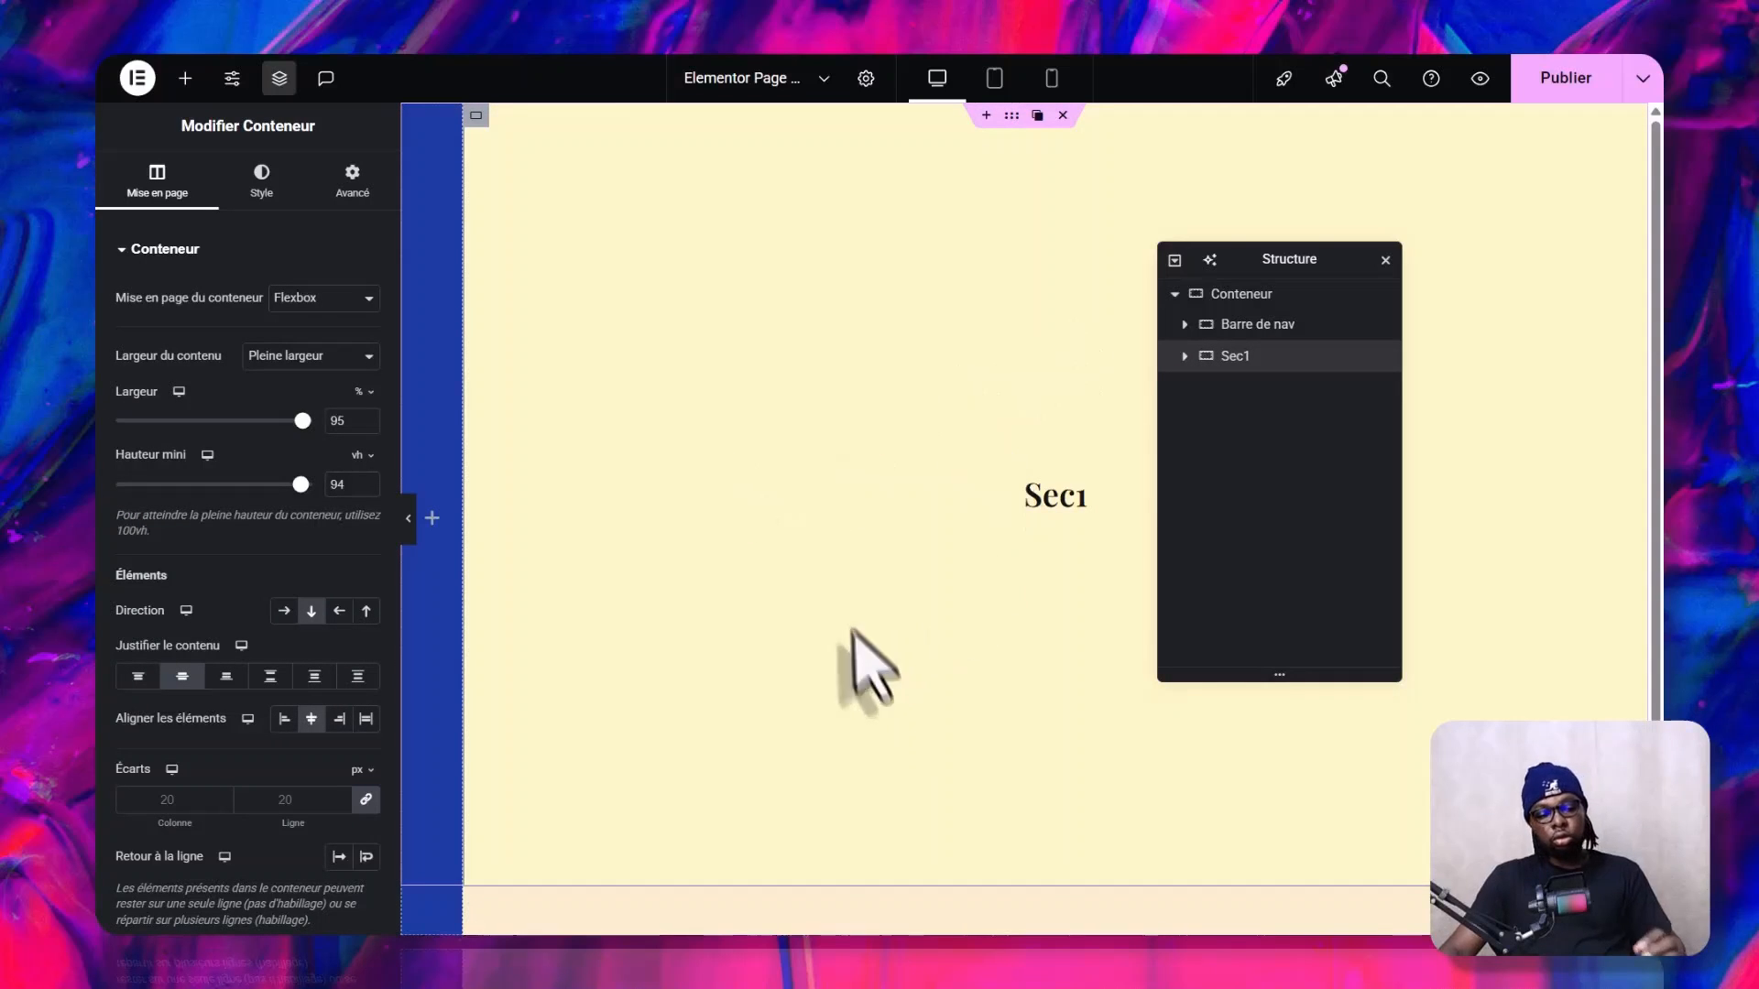
pyautogui.scroll(-2, 1656, 302)
pyautogui.scroll(2, 1656, 297)
pyautogui.scroll(-3, 1656, 302)
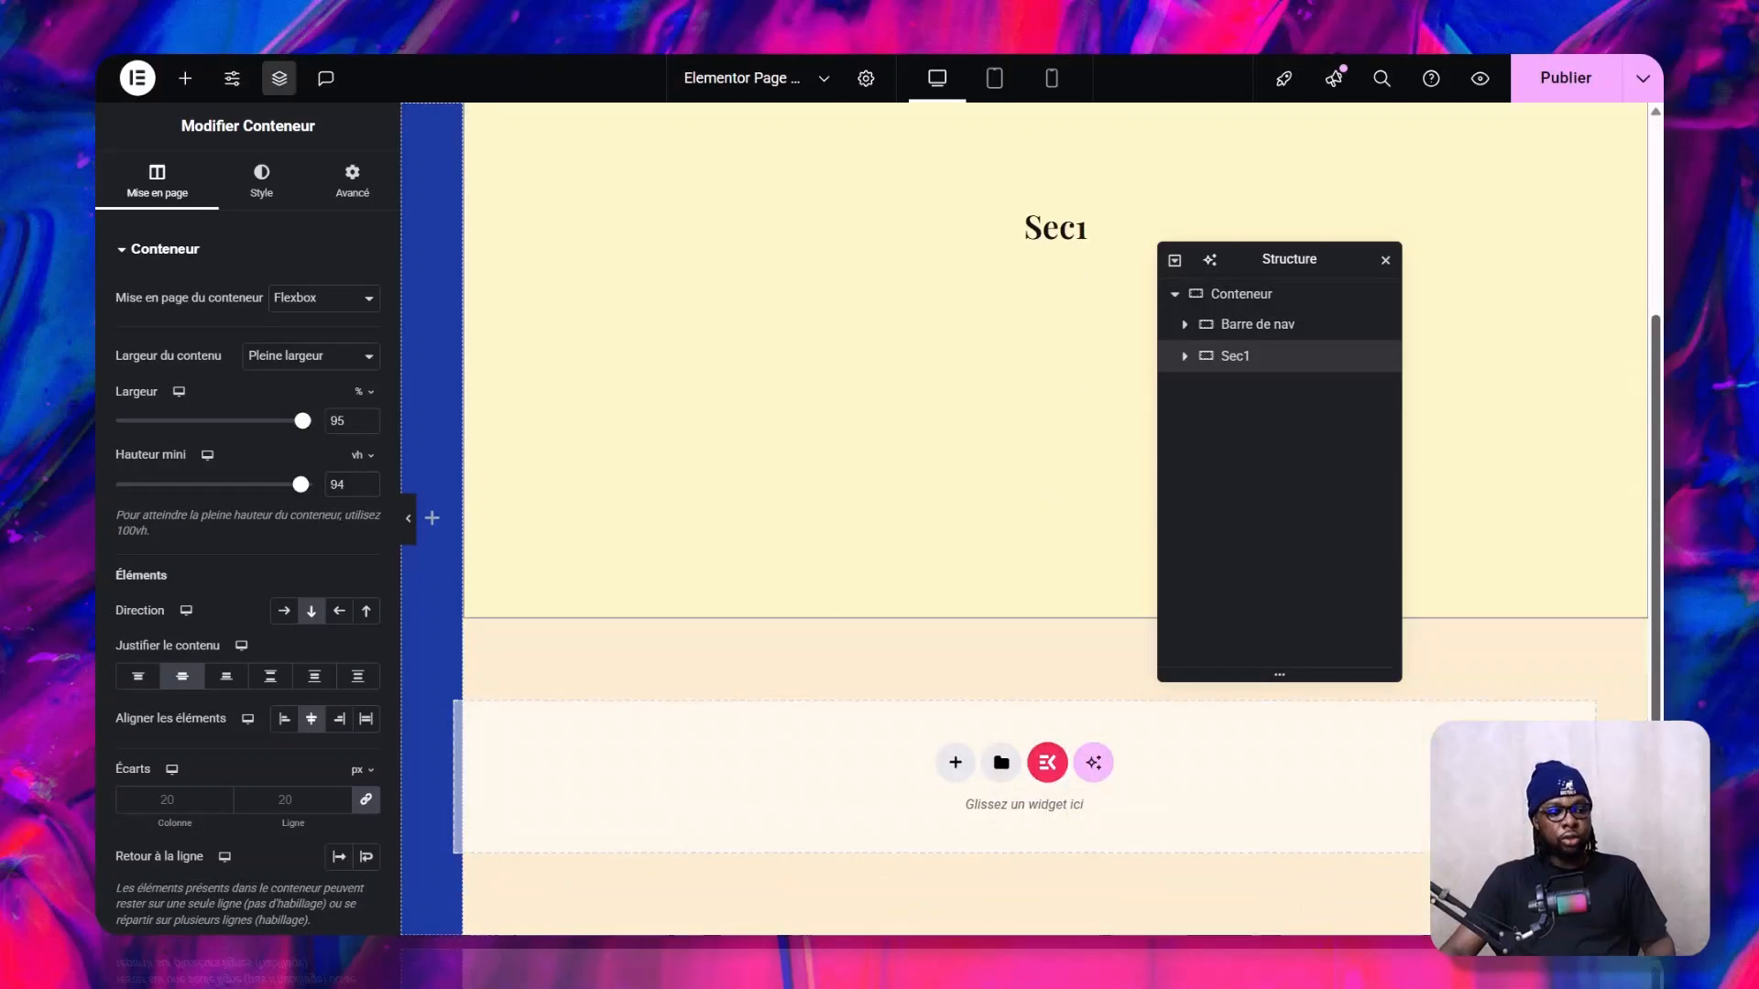
pyautogui.scroll(3, 1656, 302)
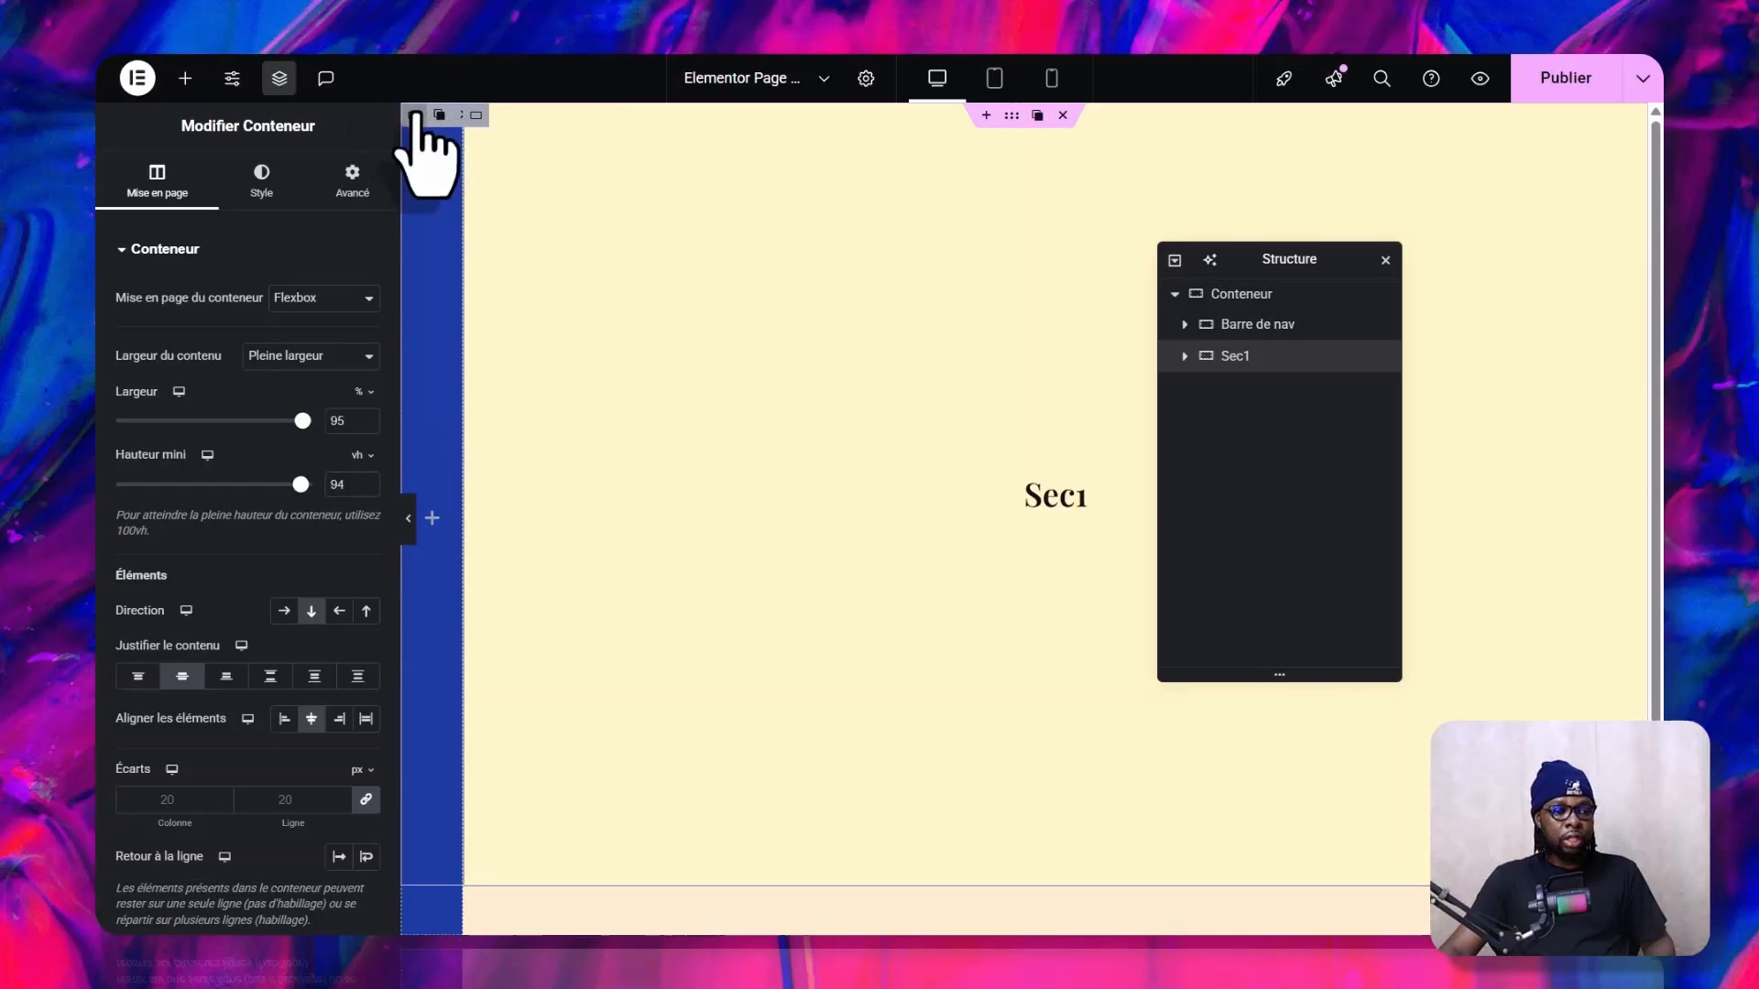
# - Add a new container inside the Barre de nav container and rename it Logo
pyautogui.click(422, 454)
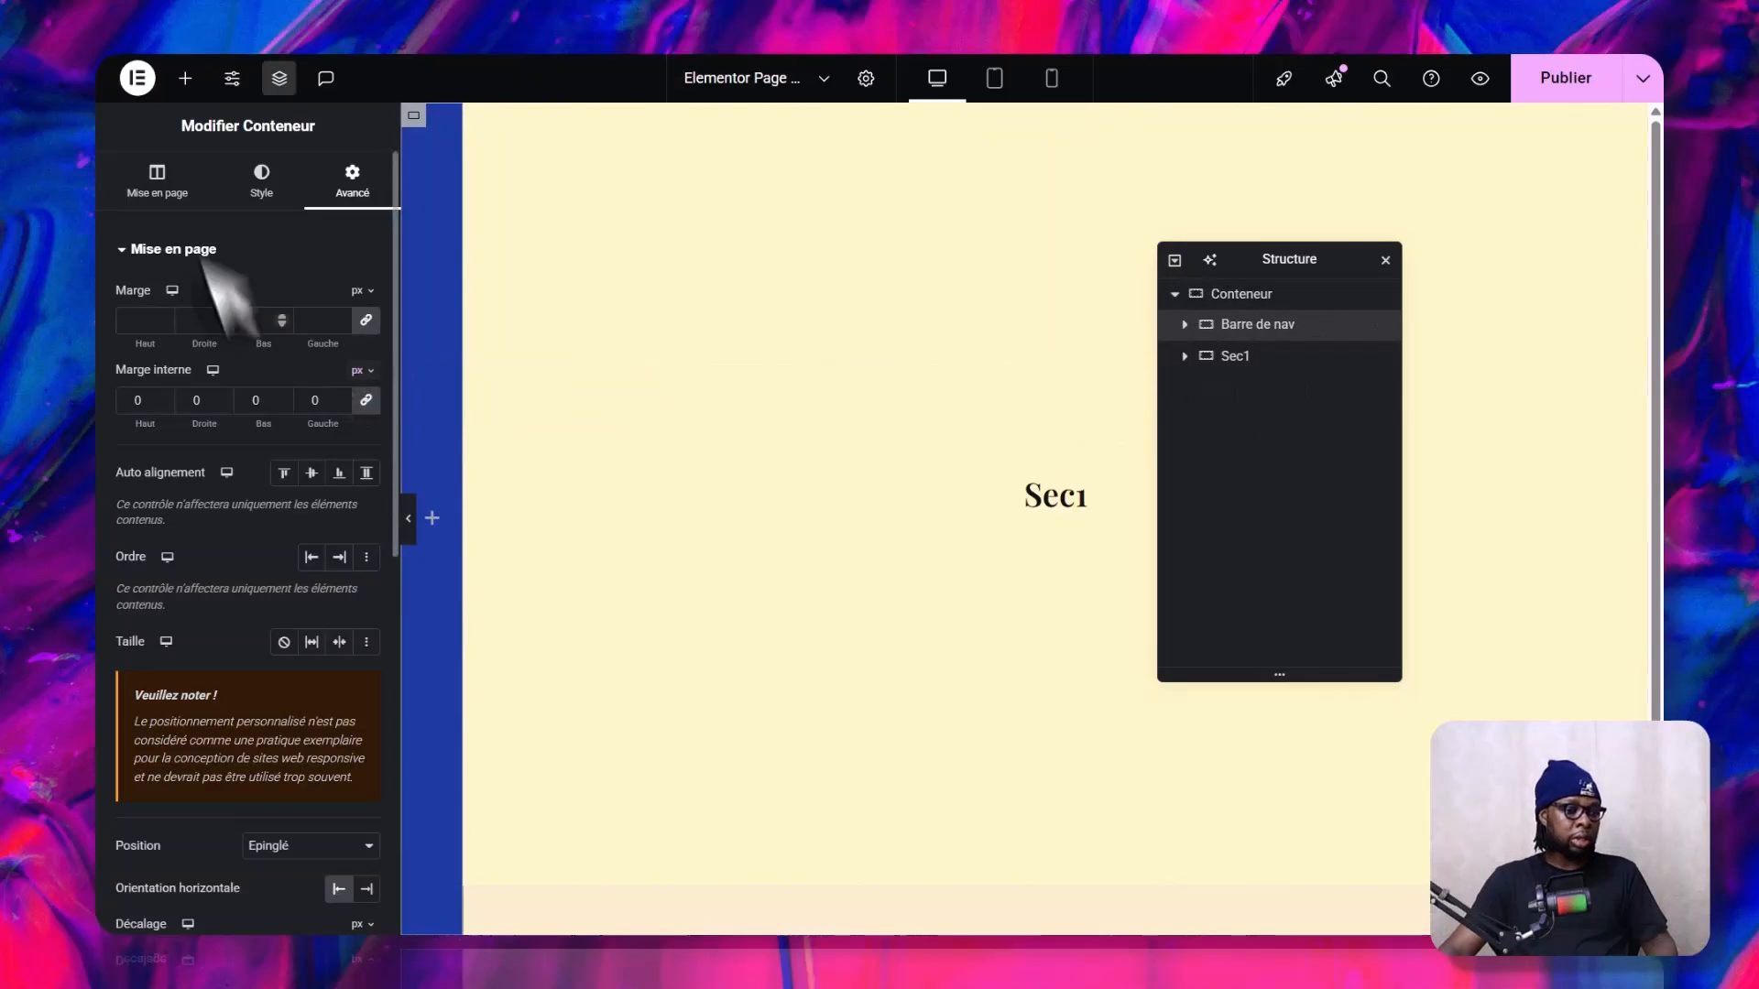
pyautogui.click(186, 80)
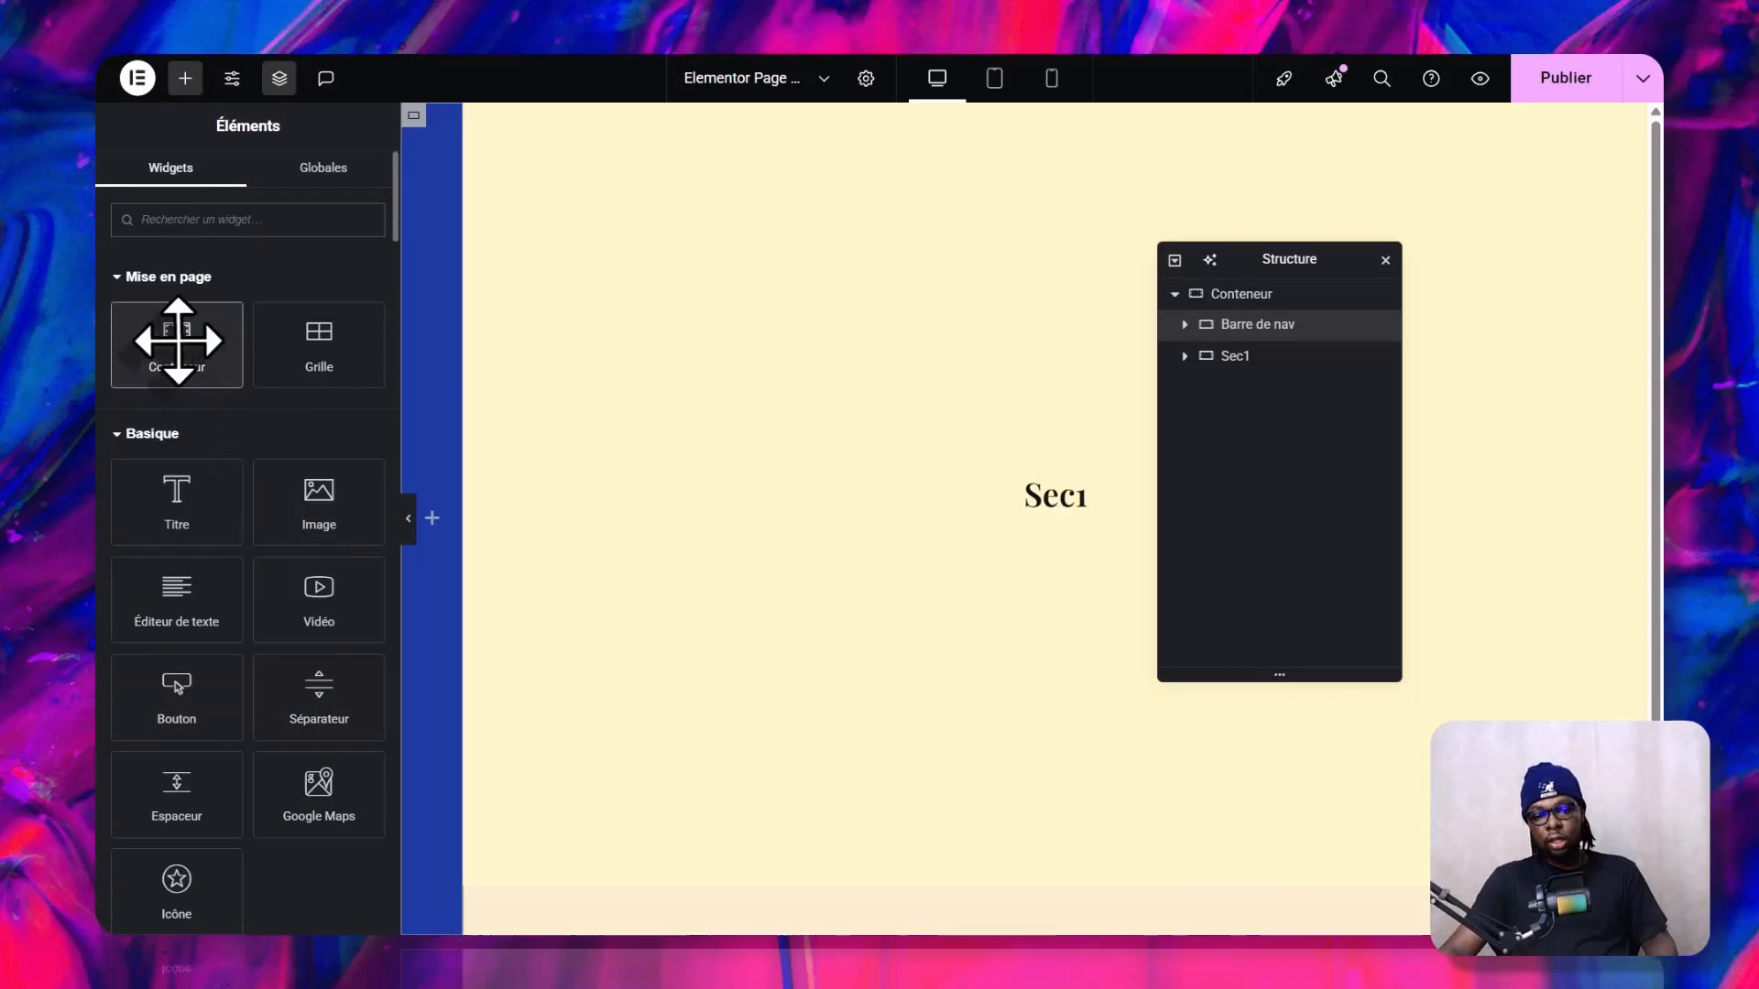
pyautogui.click(177, 341)
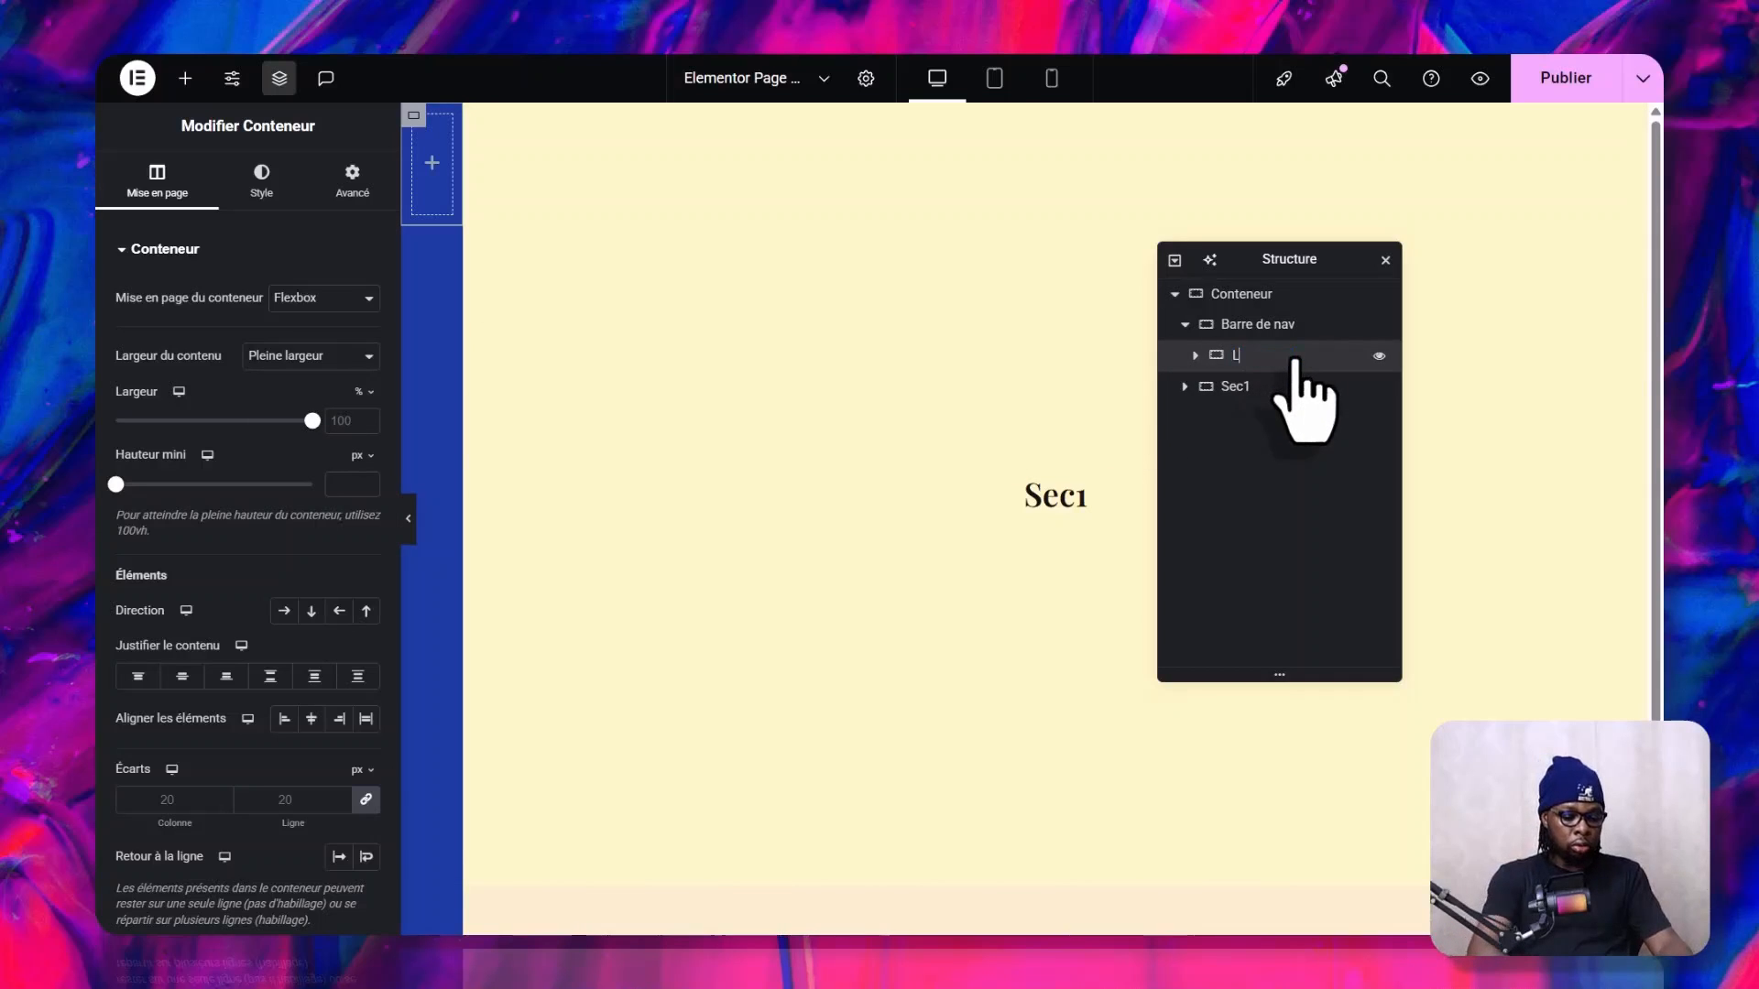
pyautogui.press('Return')
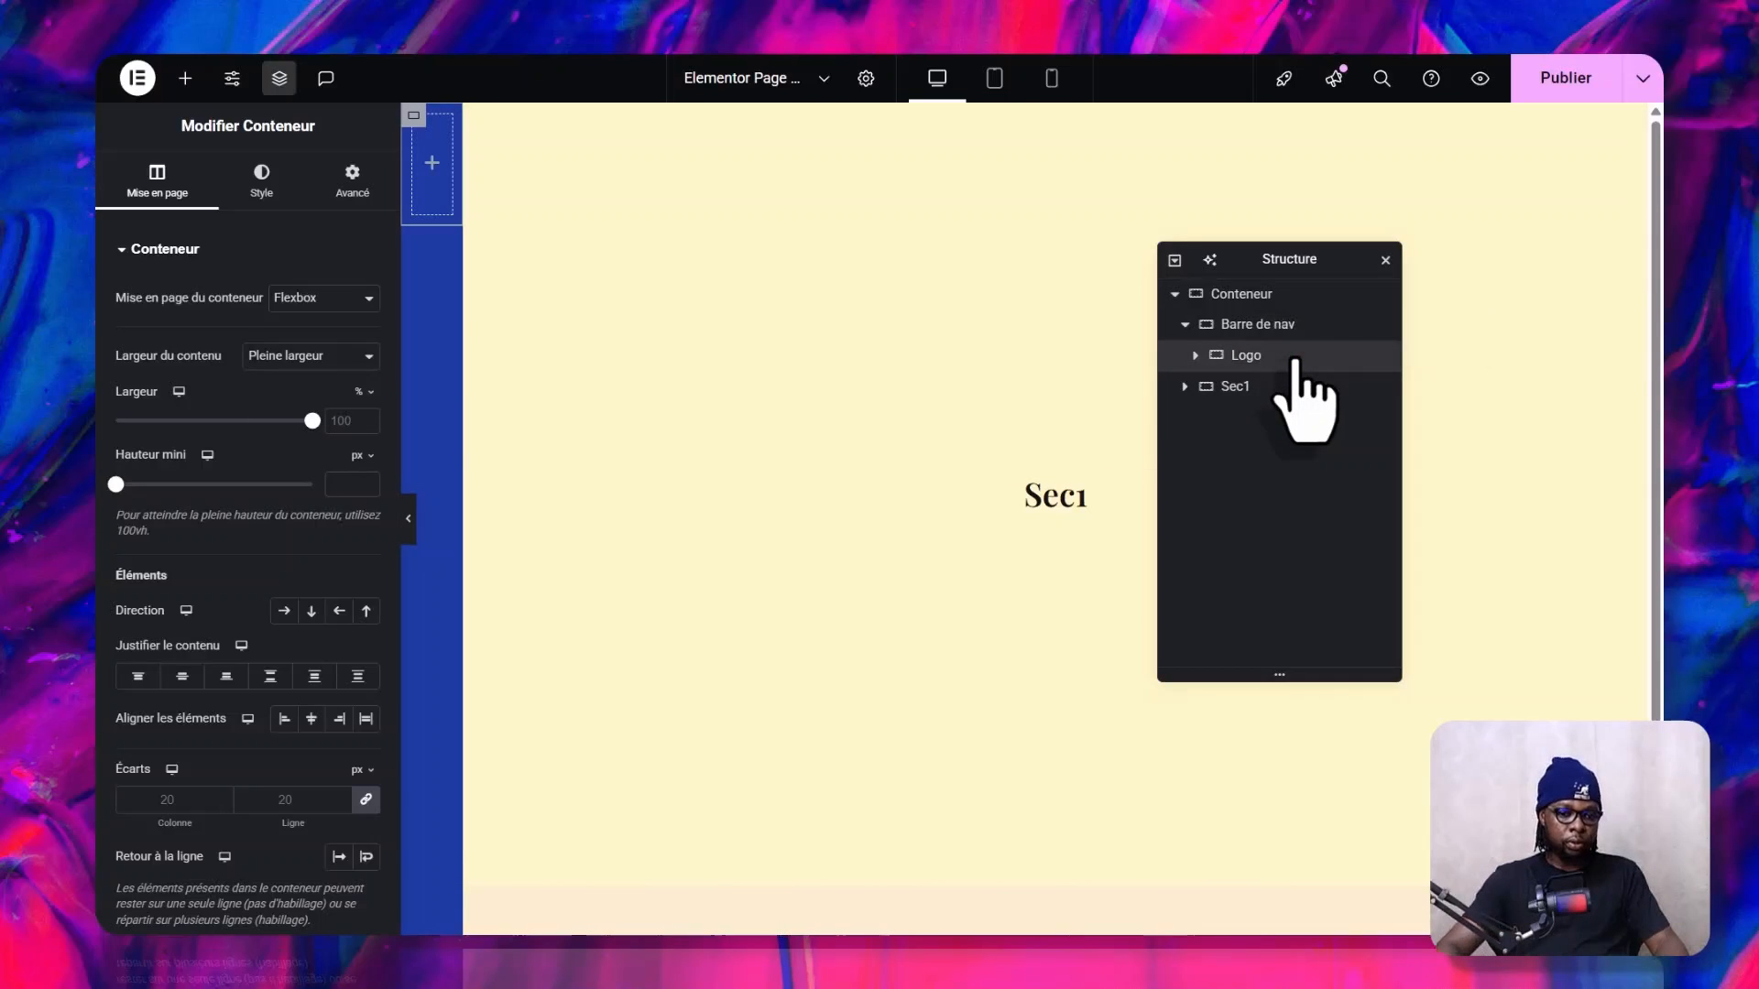
pyautogui.click(142, 250)
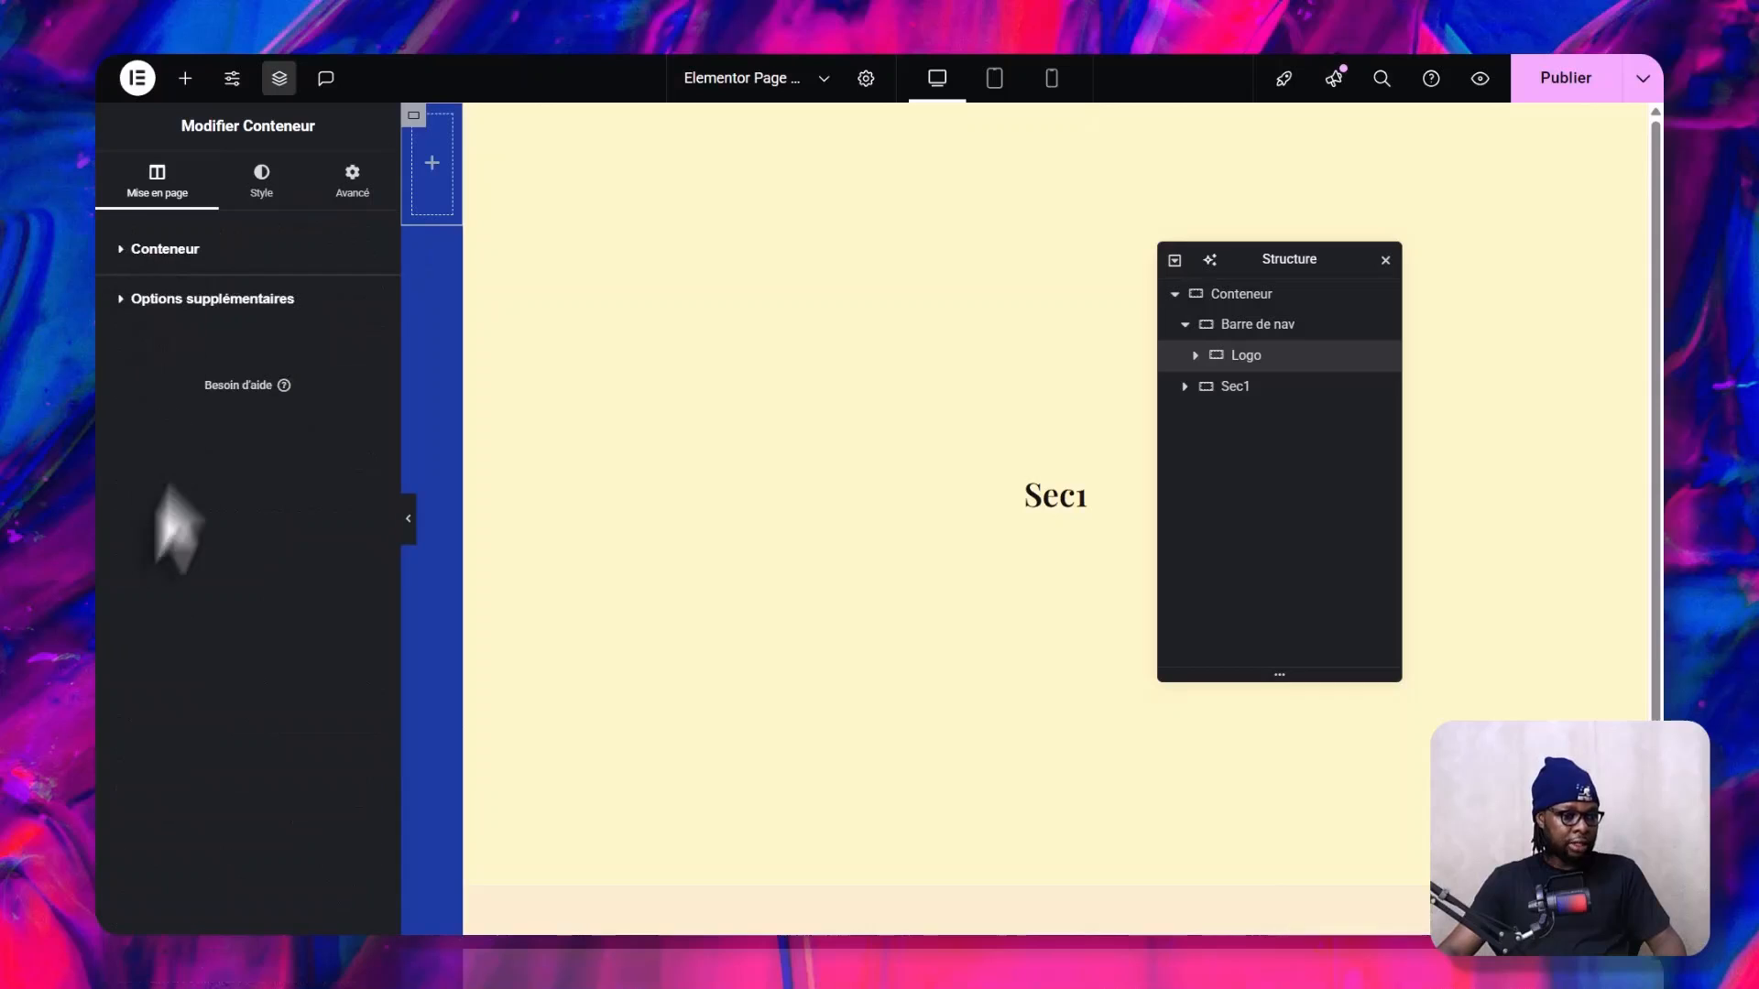
# - Set the Logo container's HTML tag to a (lien) with # as its link
pyautogui.click(150, 300)
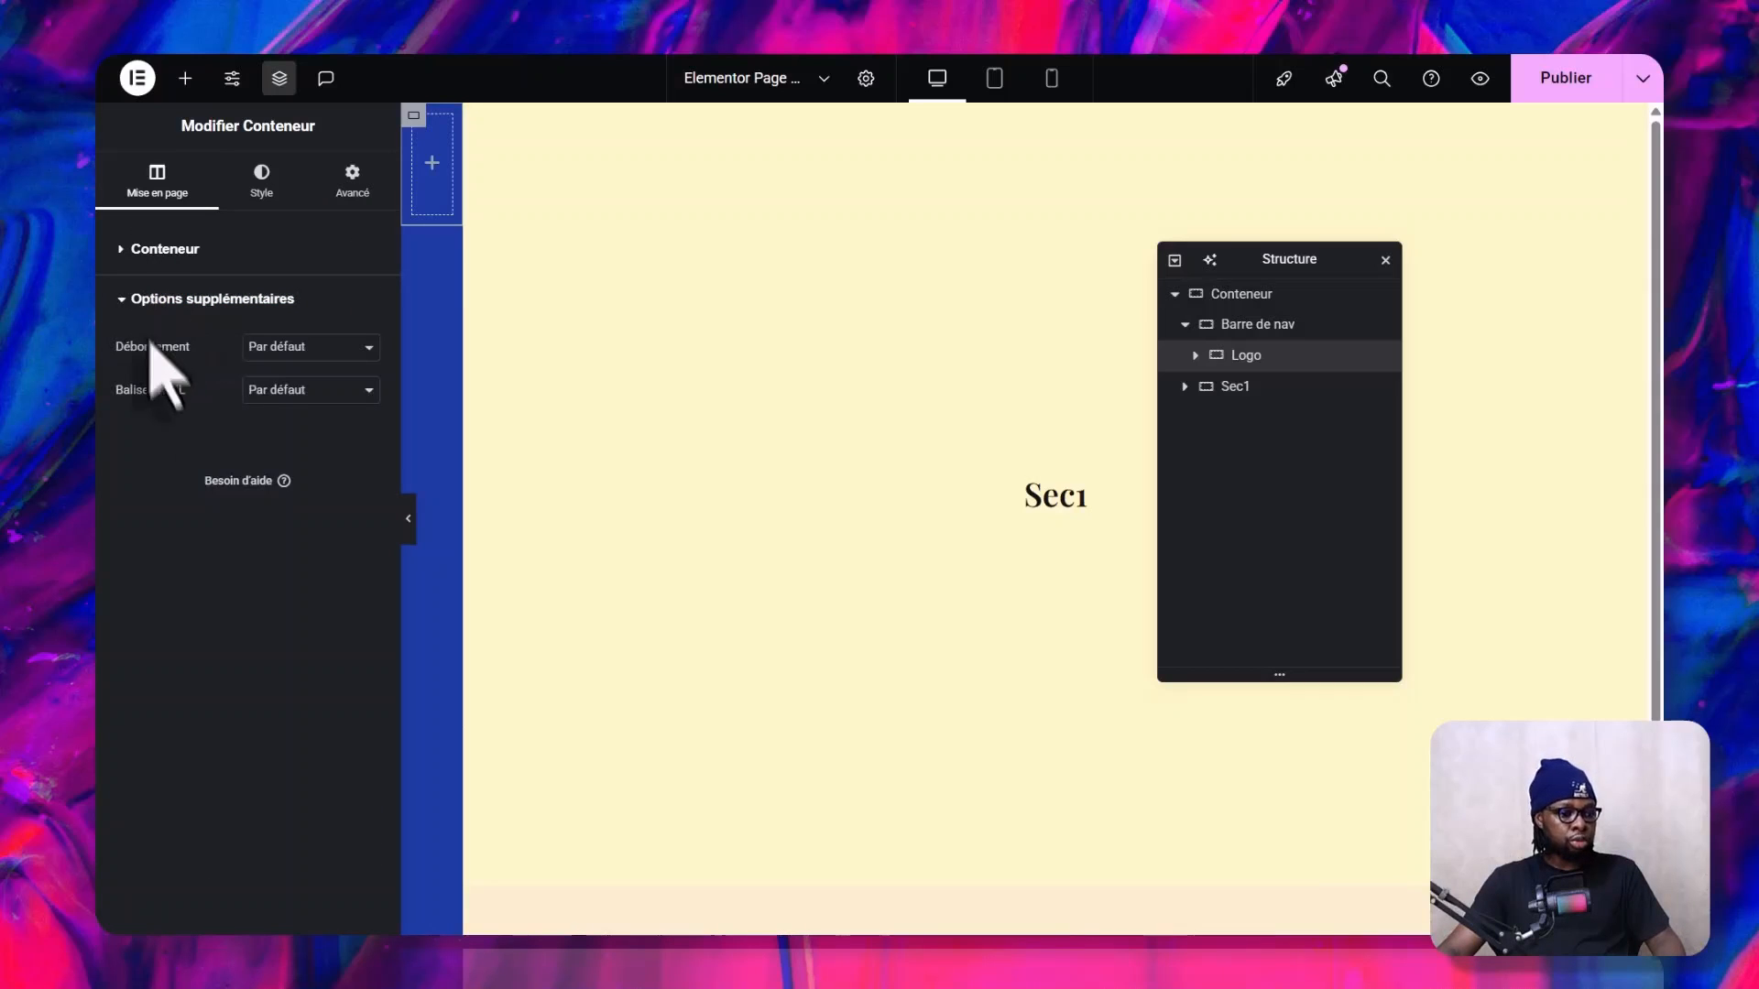
pyautogui.click(295, 394)
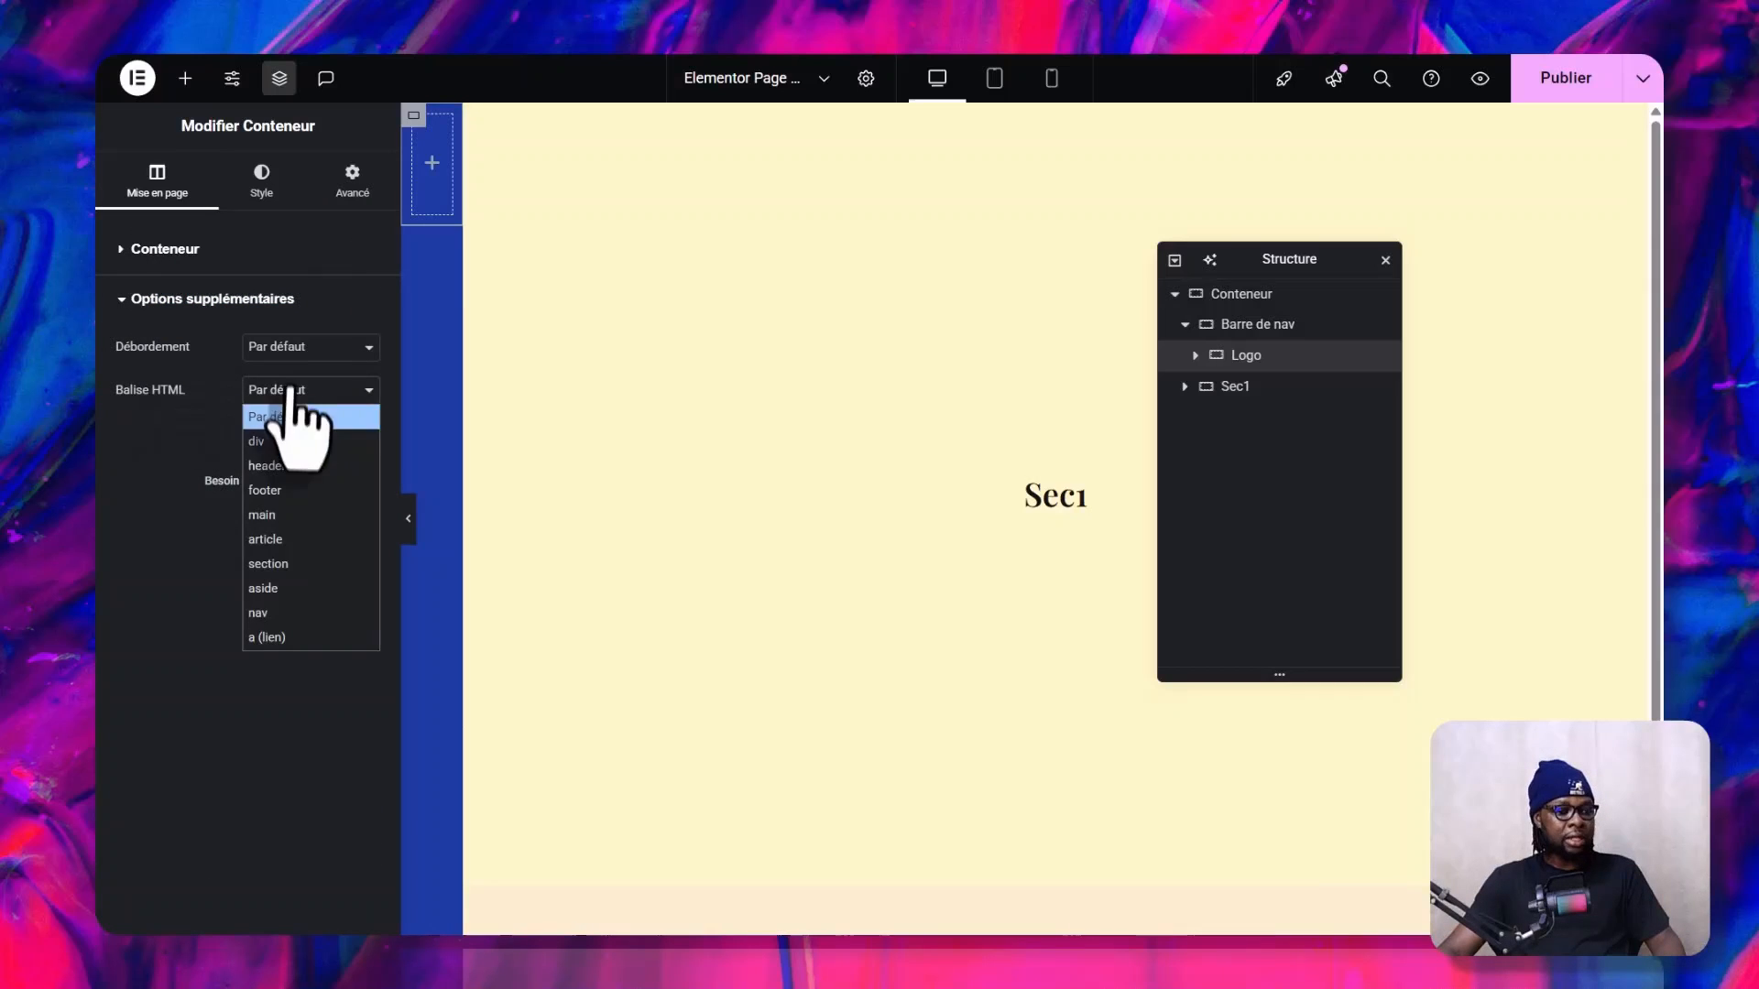
pyautogui.click(291, 628)
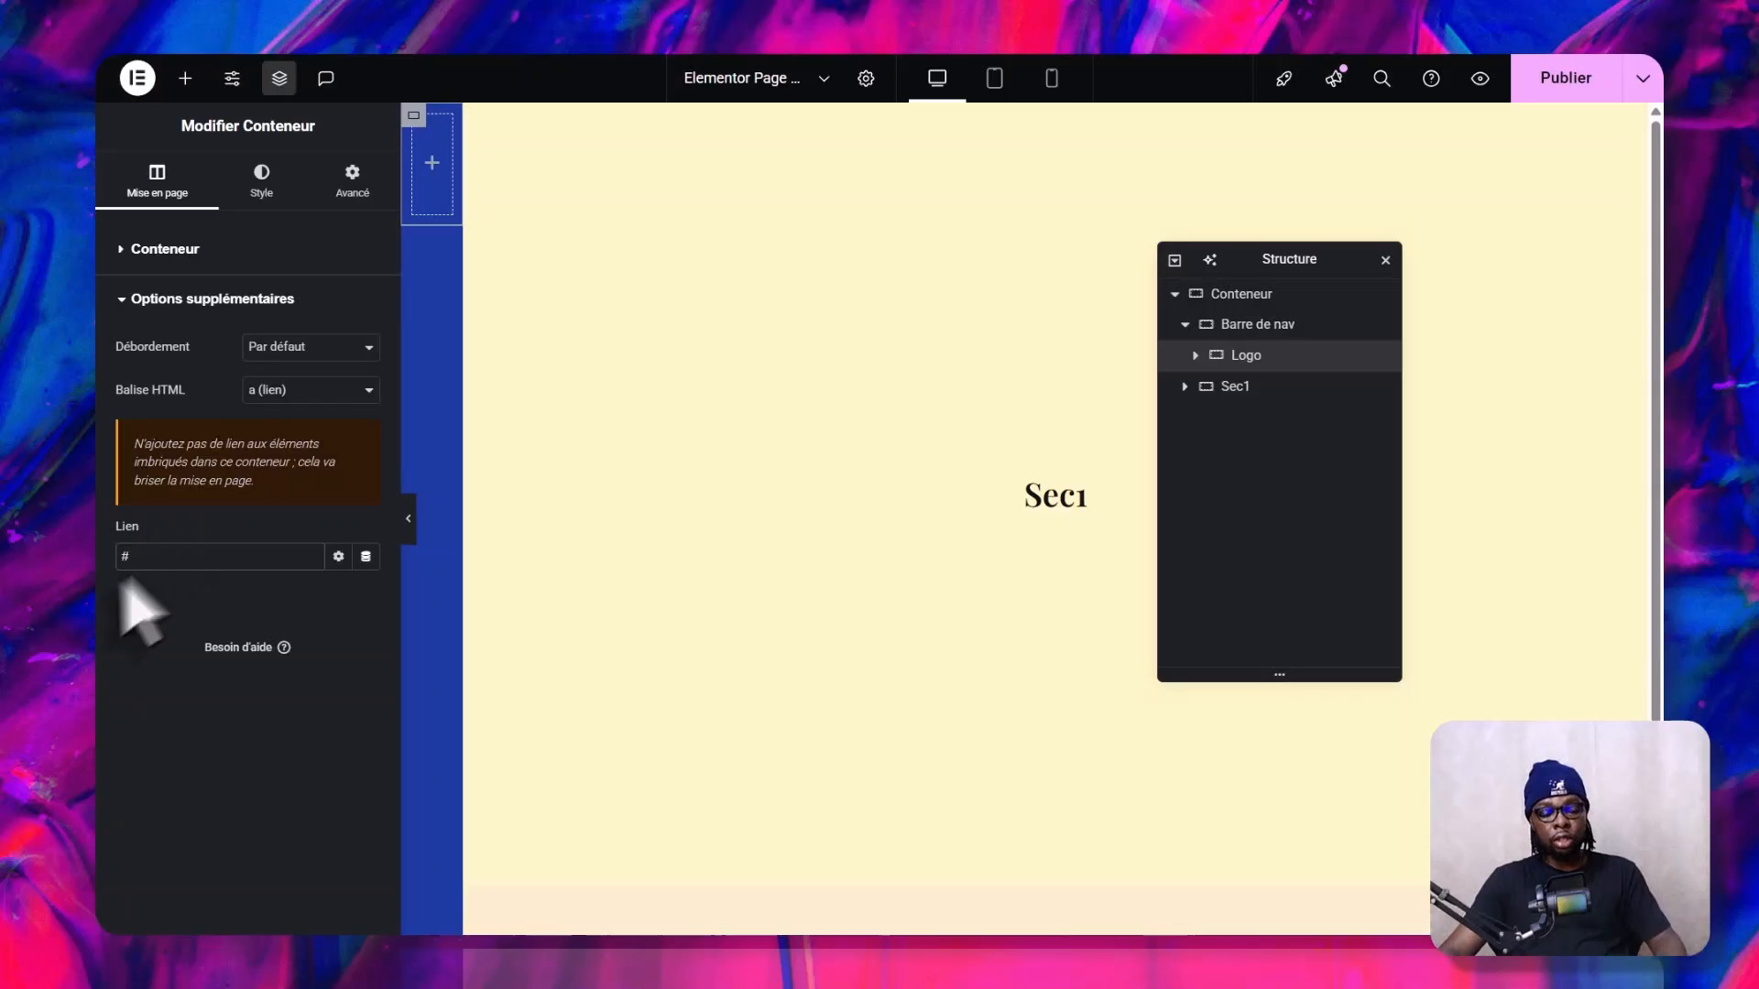
pyautogui.click(136, 299)
pyautogui.click(197, 248)
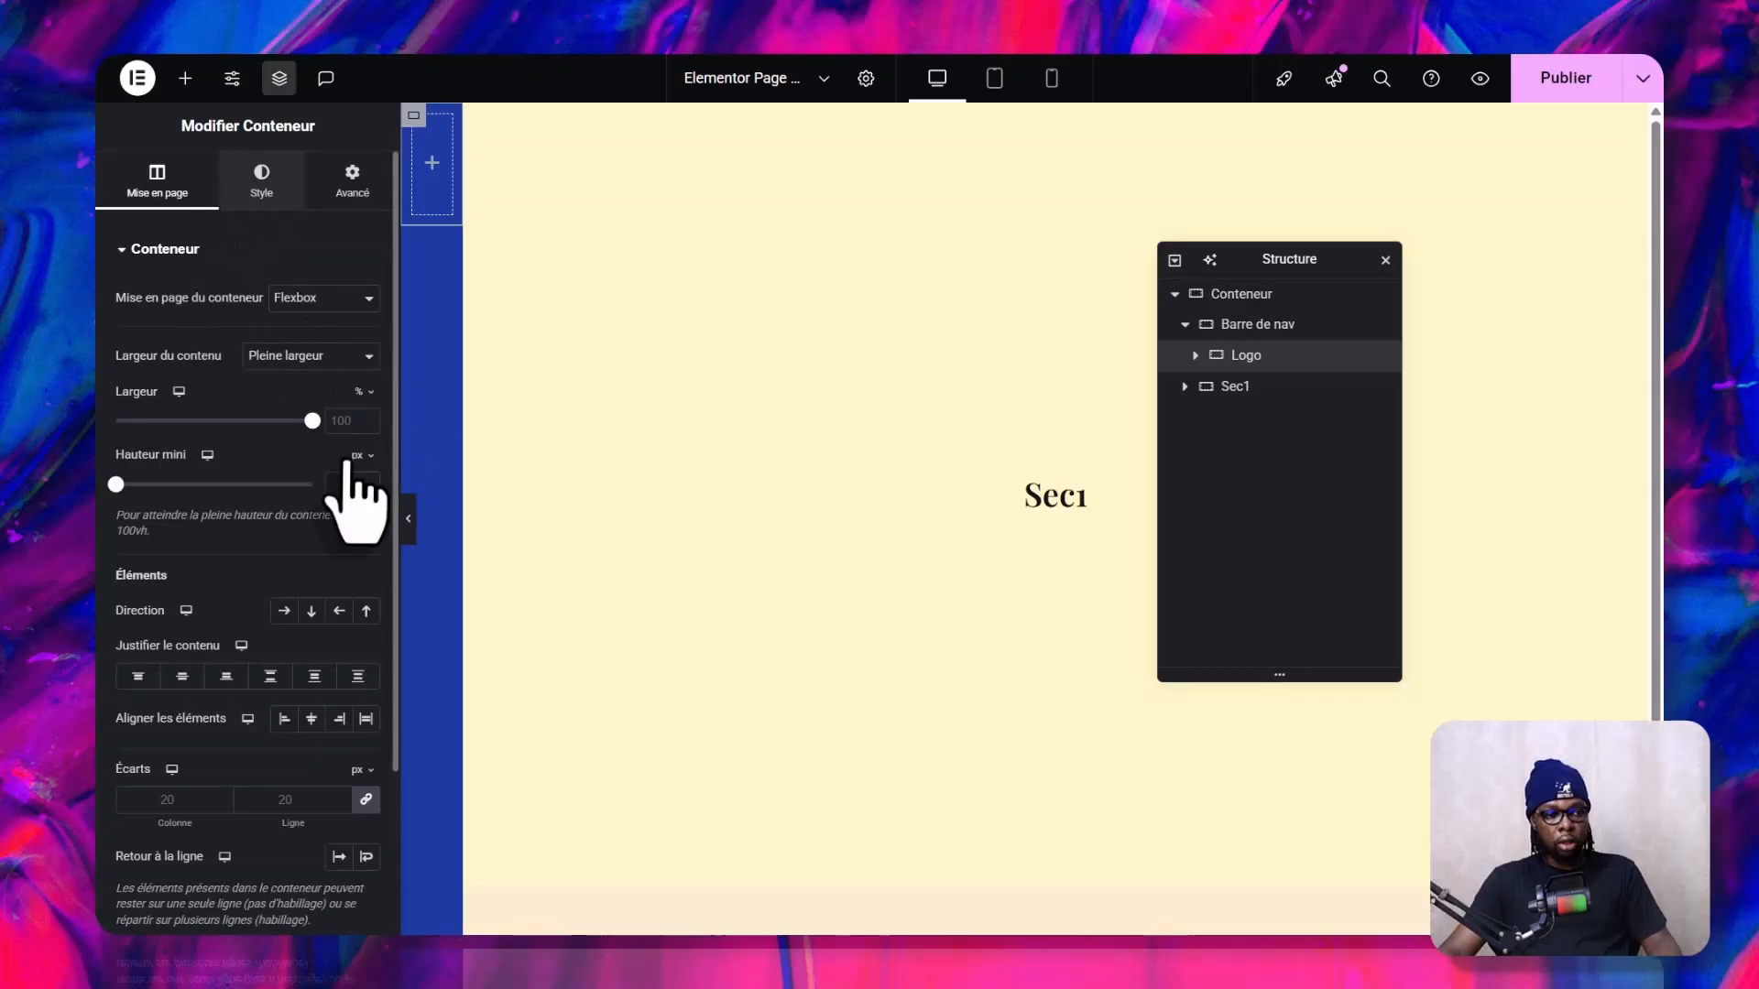
# - Set the Logo container's inner padding to 0 px on all four sides
pyautogui.click(261, 180)
pyautogui.click(1260, 359)
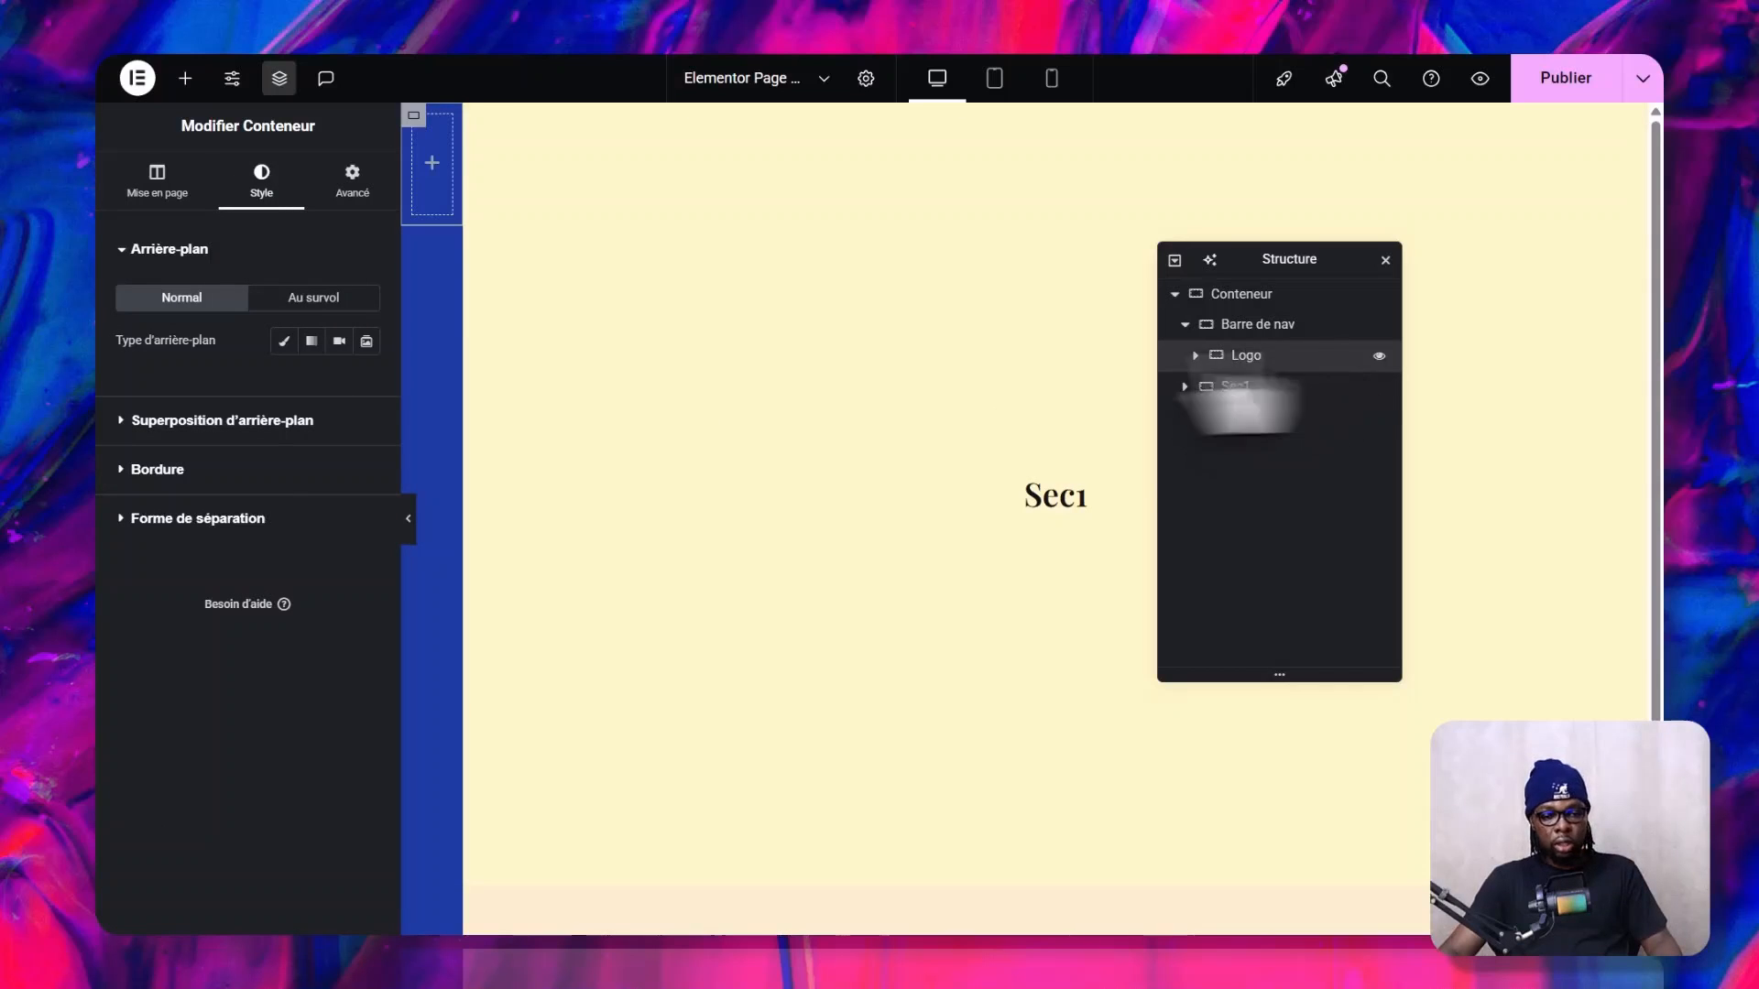
pyautogui.click(372, 192)
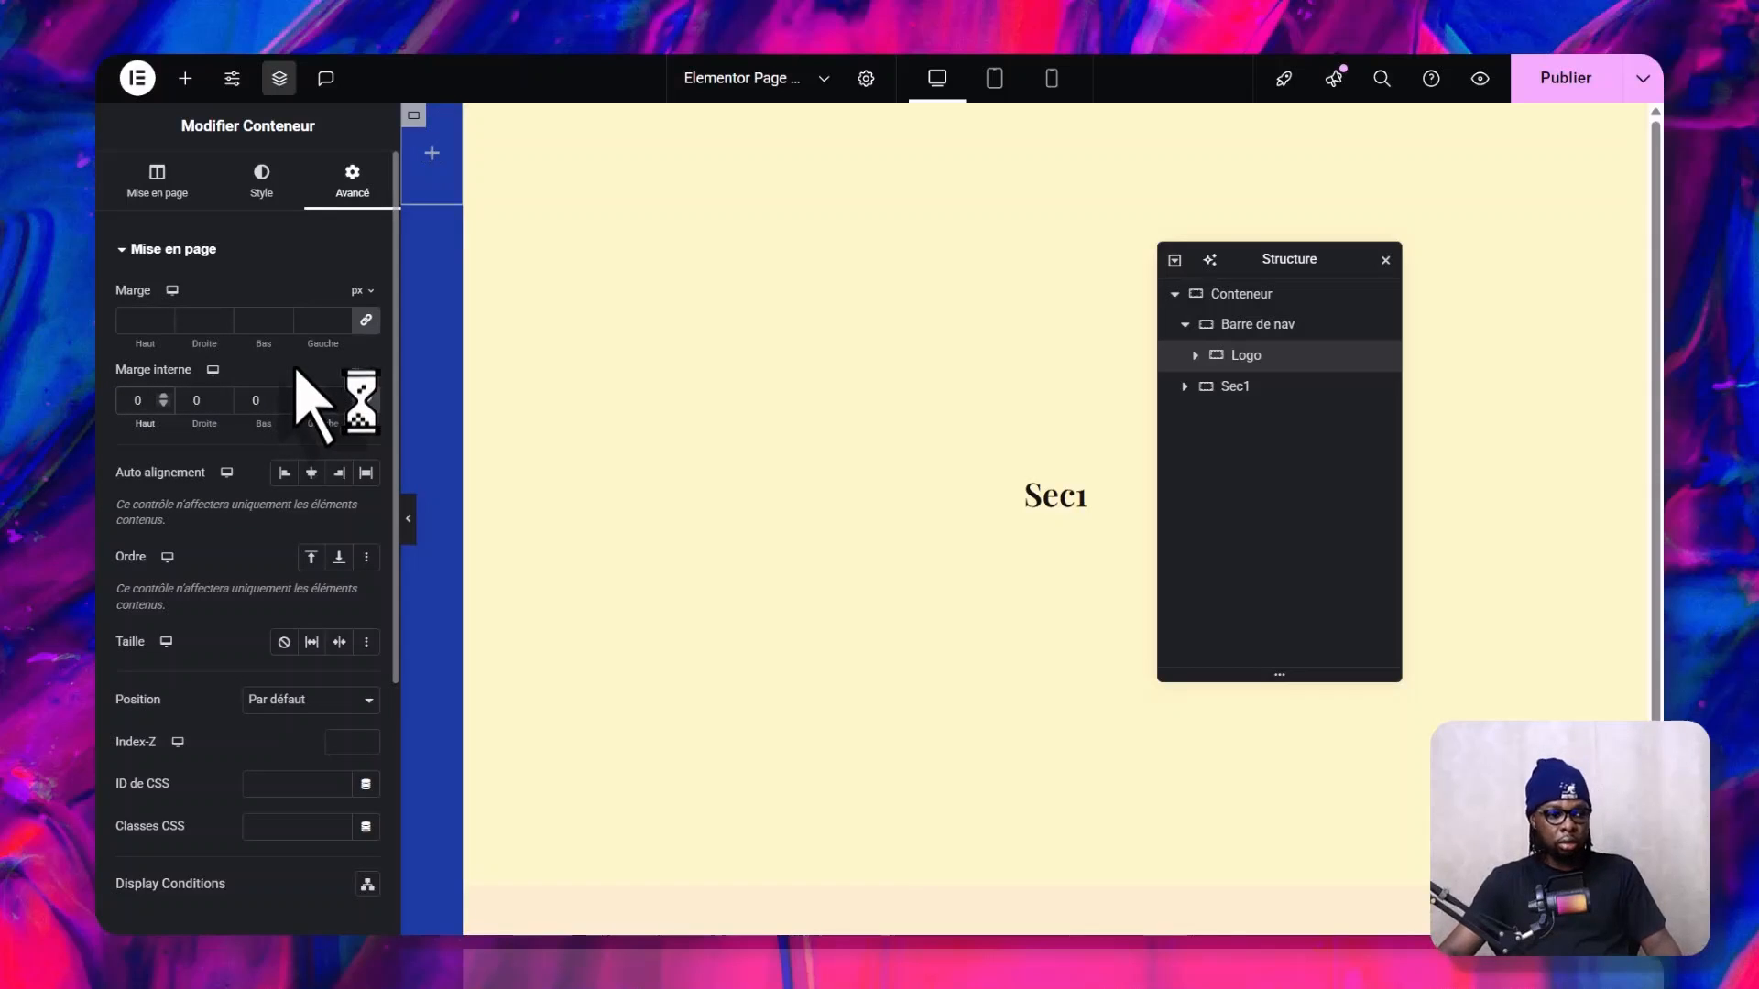
pyautogui.click(209, 181)
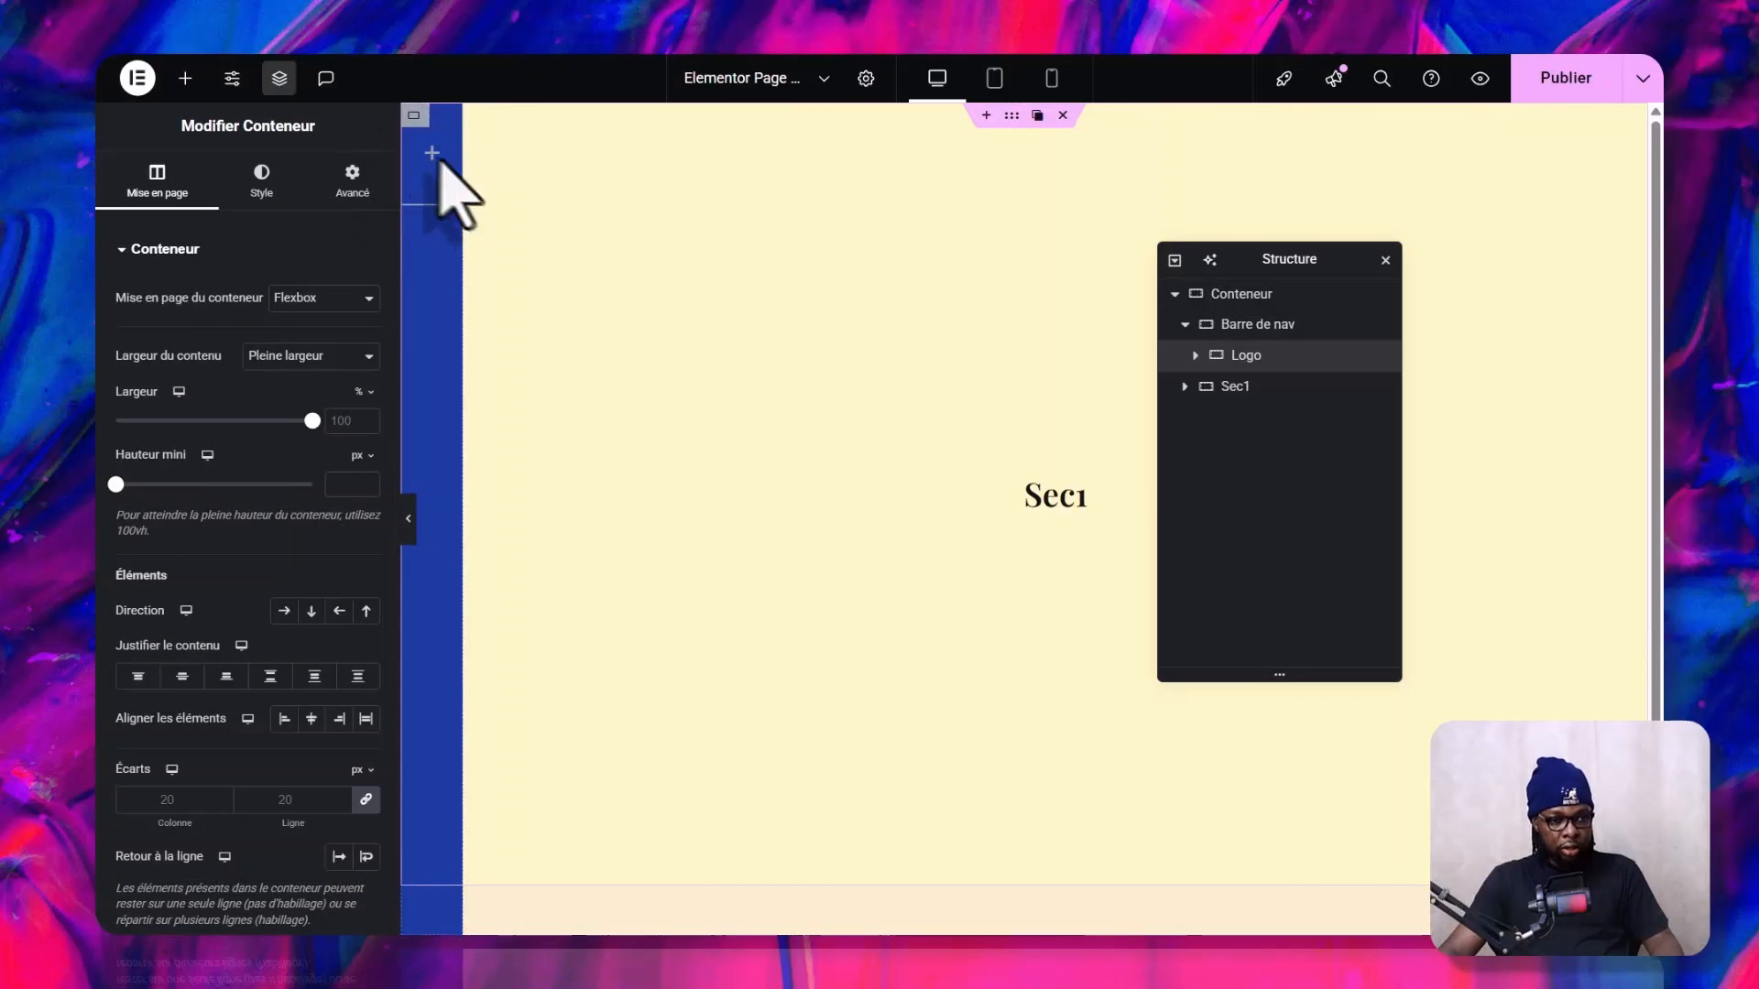
# - Add an Image widget inside the Logo container and insert the colourful bird picture bird_2-Converti-01-scaled.png from the media library
pyautogui.click(432, 153)
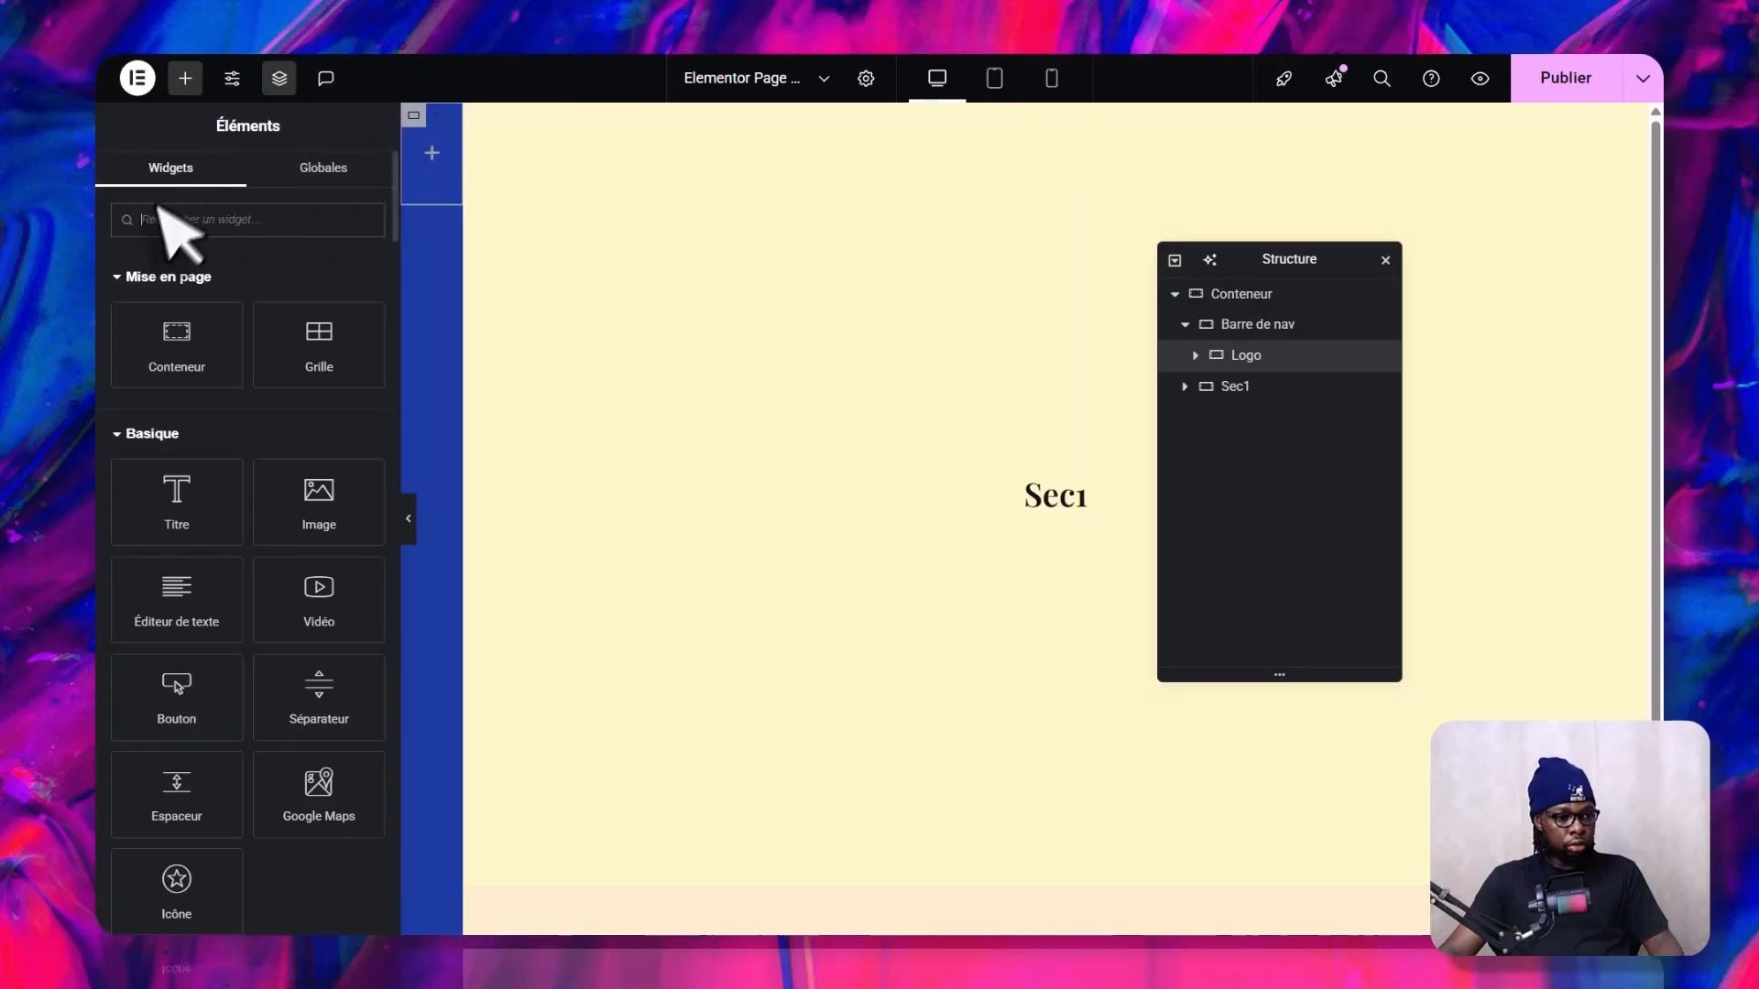
pyautogui.click(330, 497)
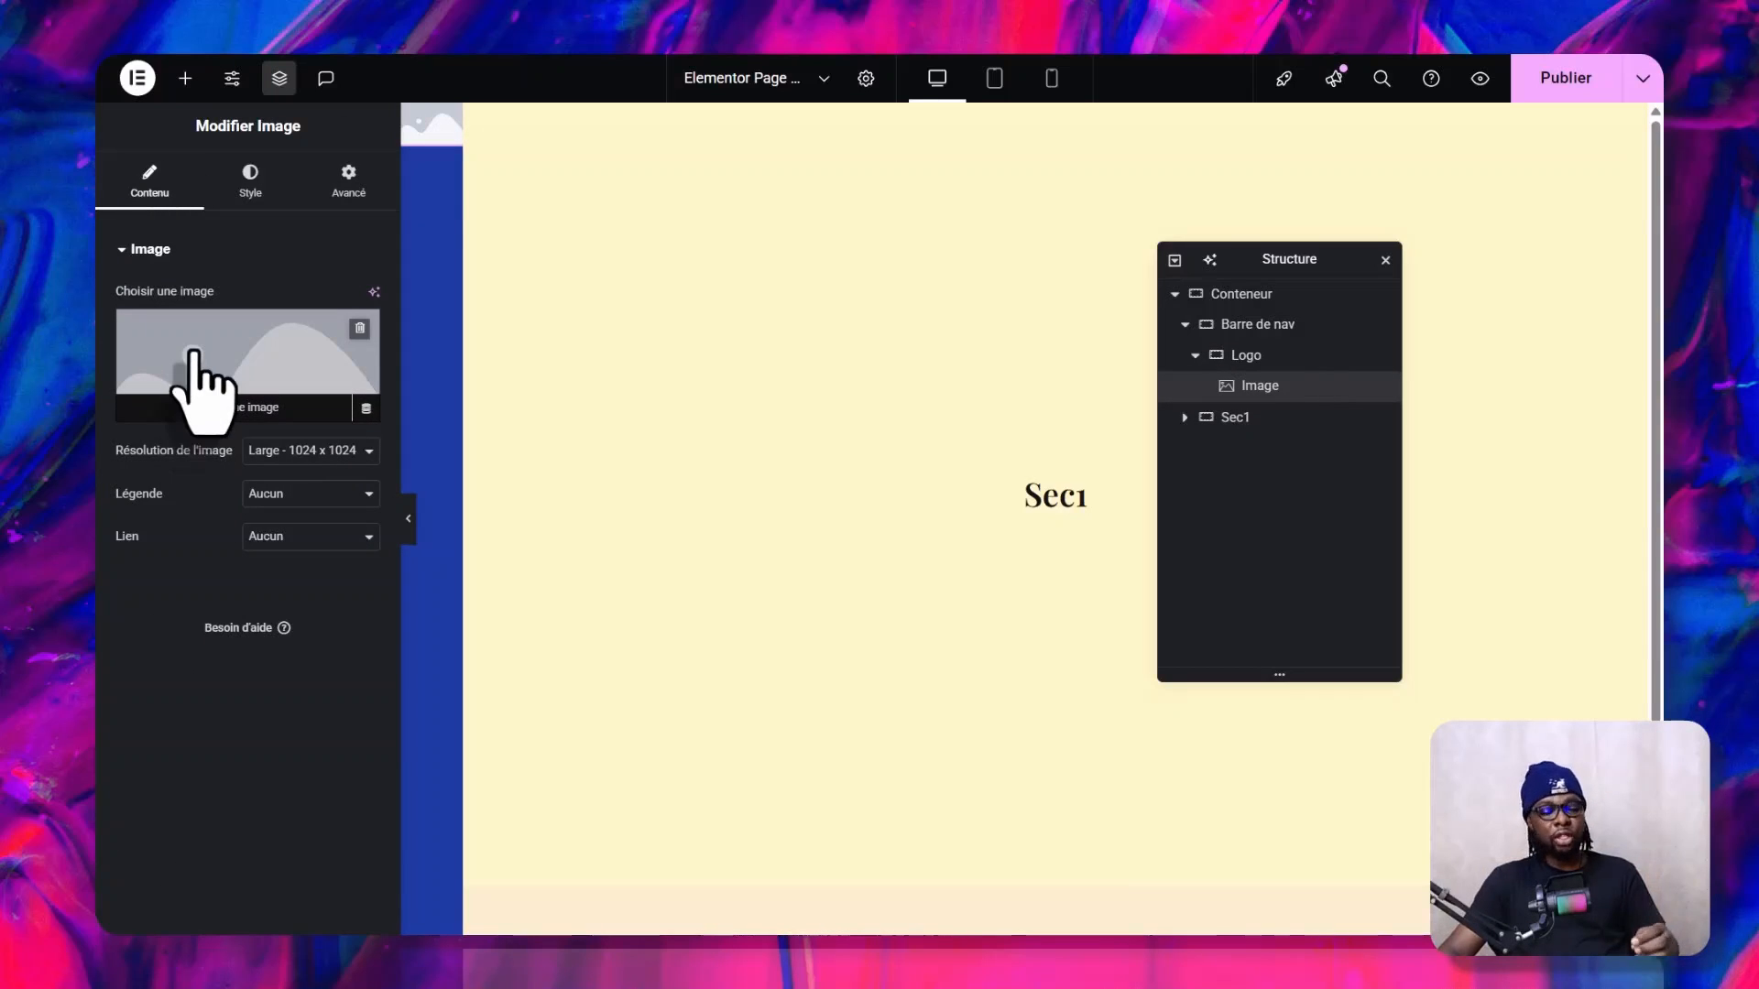
pyautogui.click(257, 357)
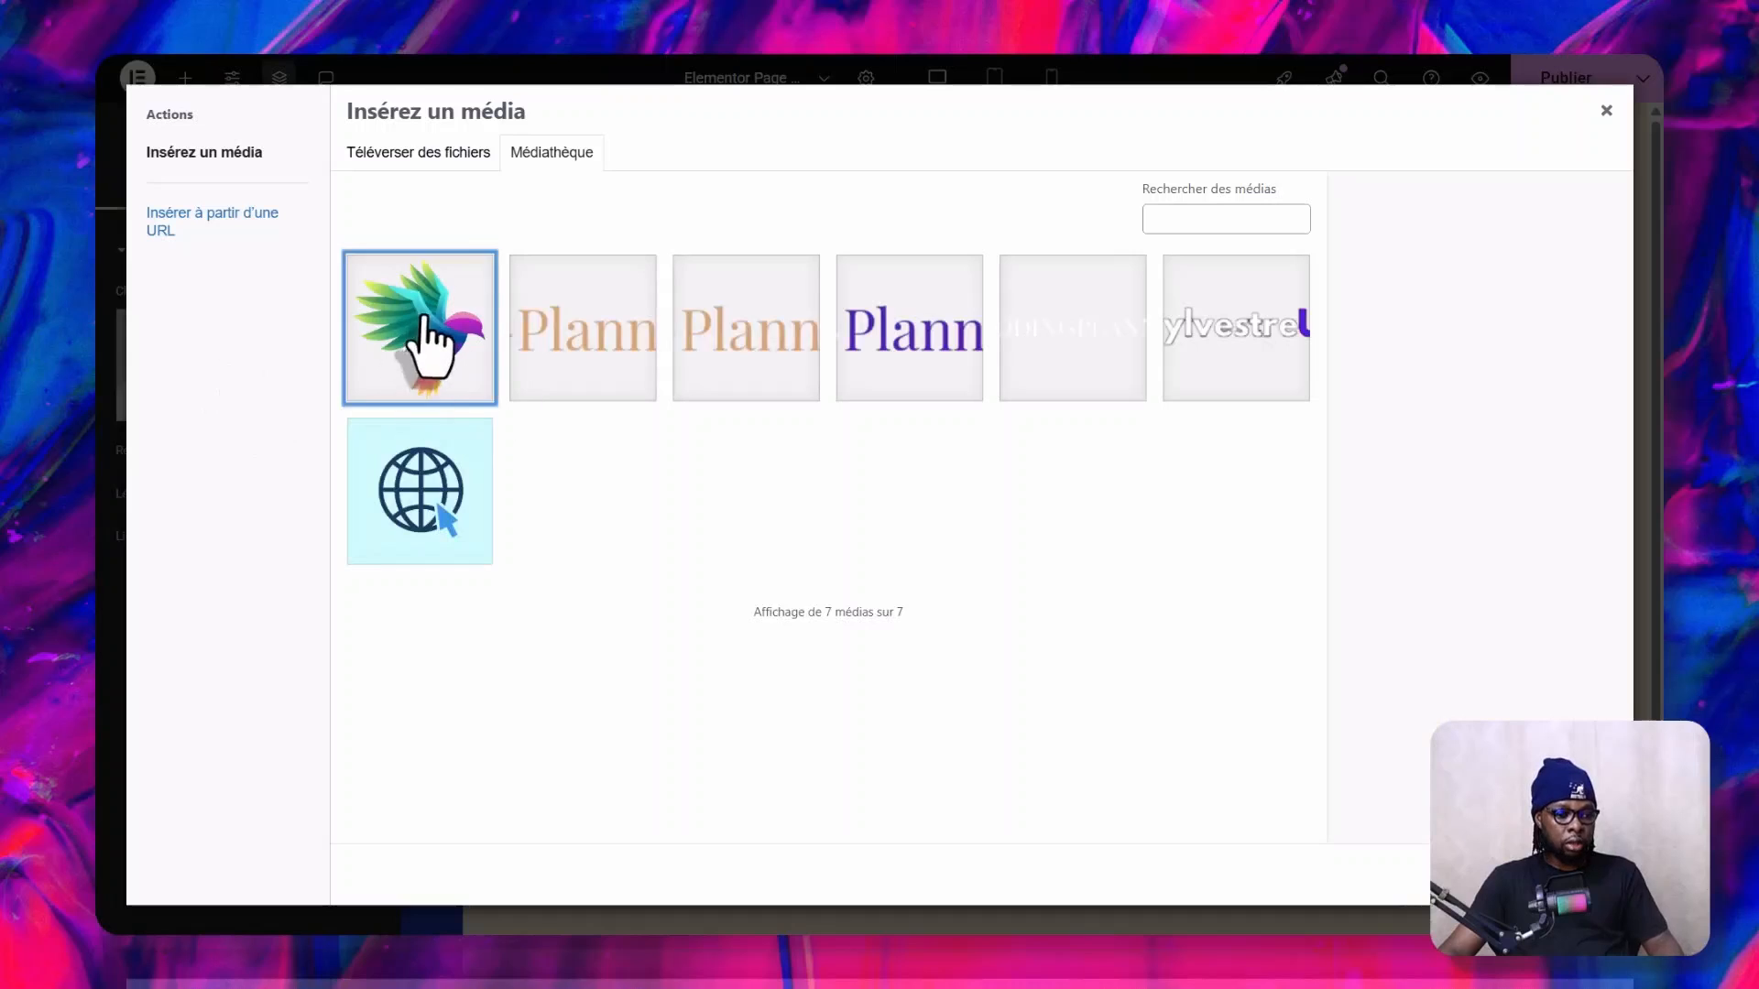
pyautogui.click(414, 330)
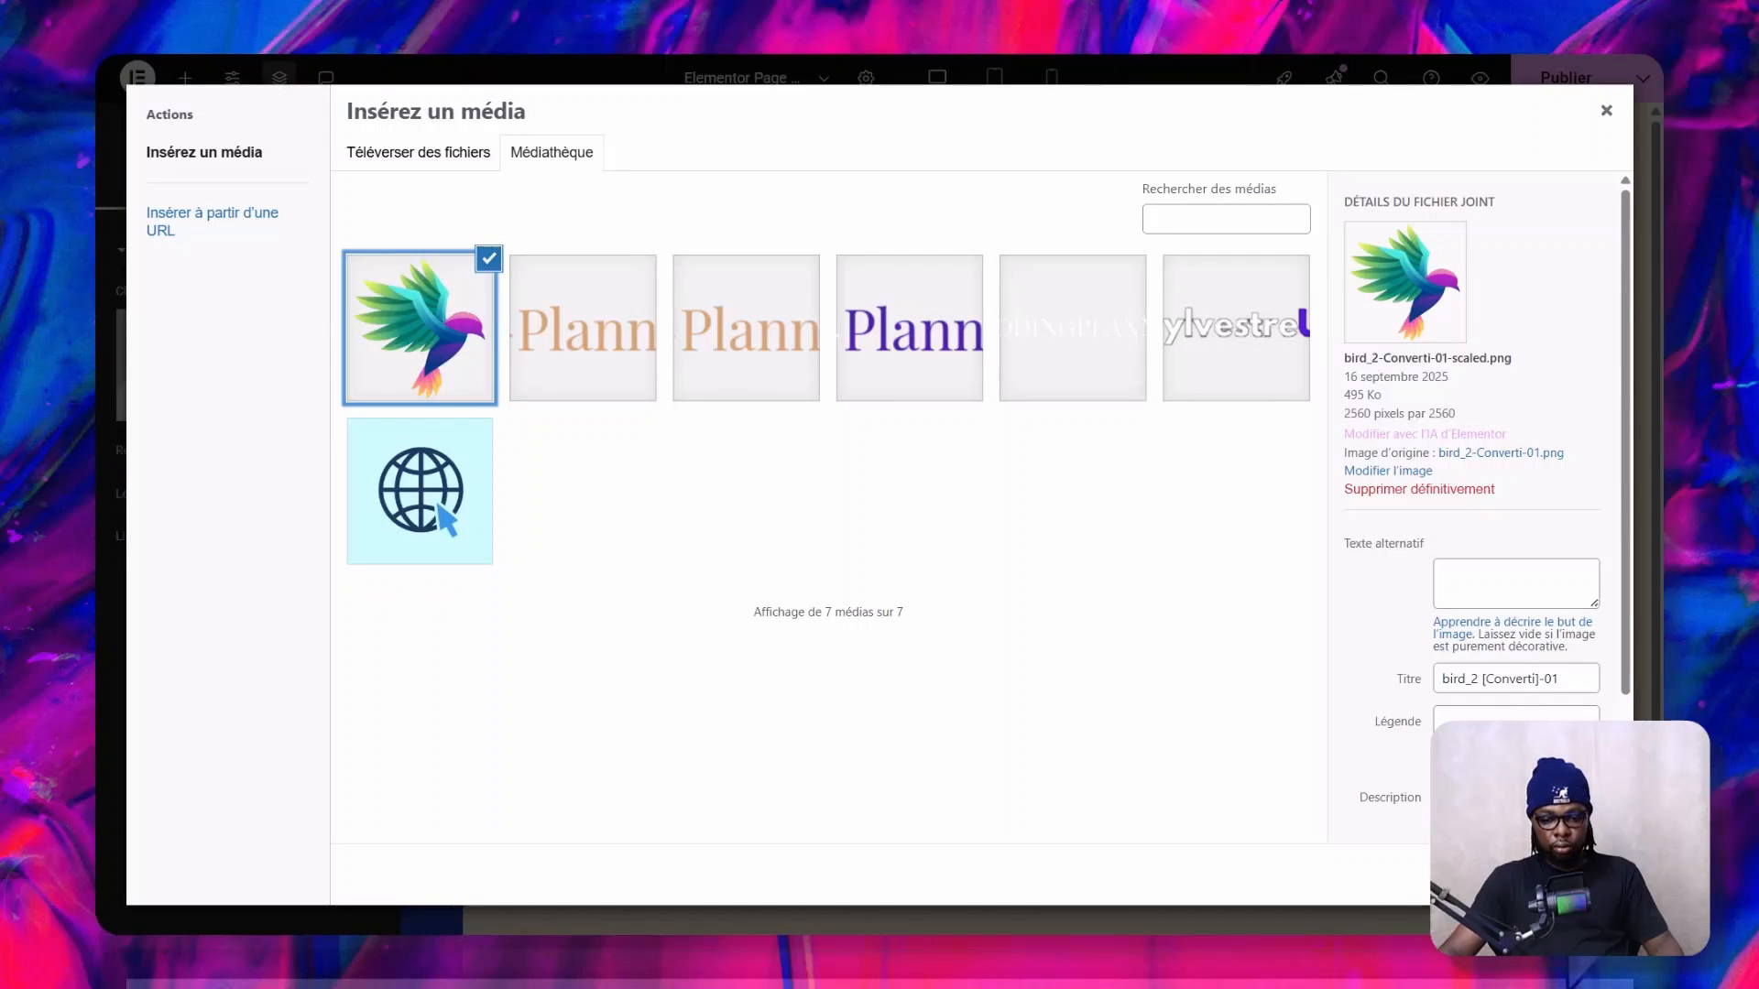
pyautogui.click(1564, 875)
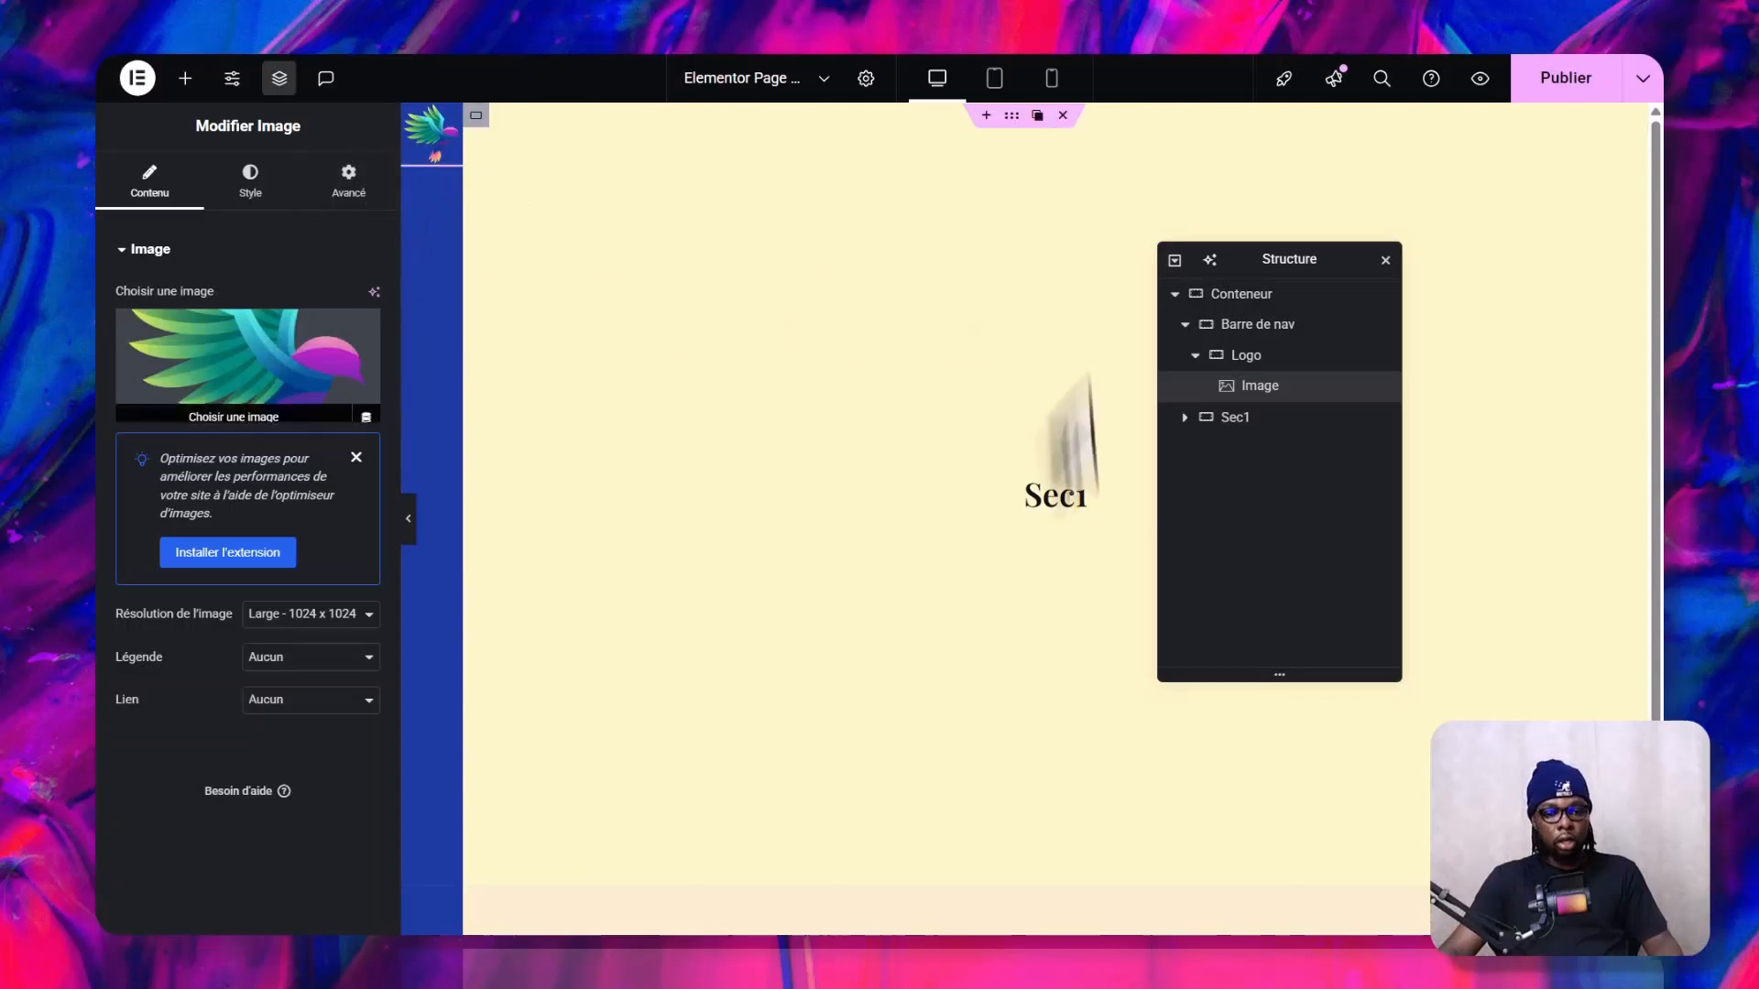
# - Add a container named Menu inside Barre de nav, below Logo, with inner padding of 0 px on all sides
pyautogui.click(1280, 326)
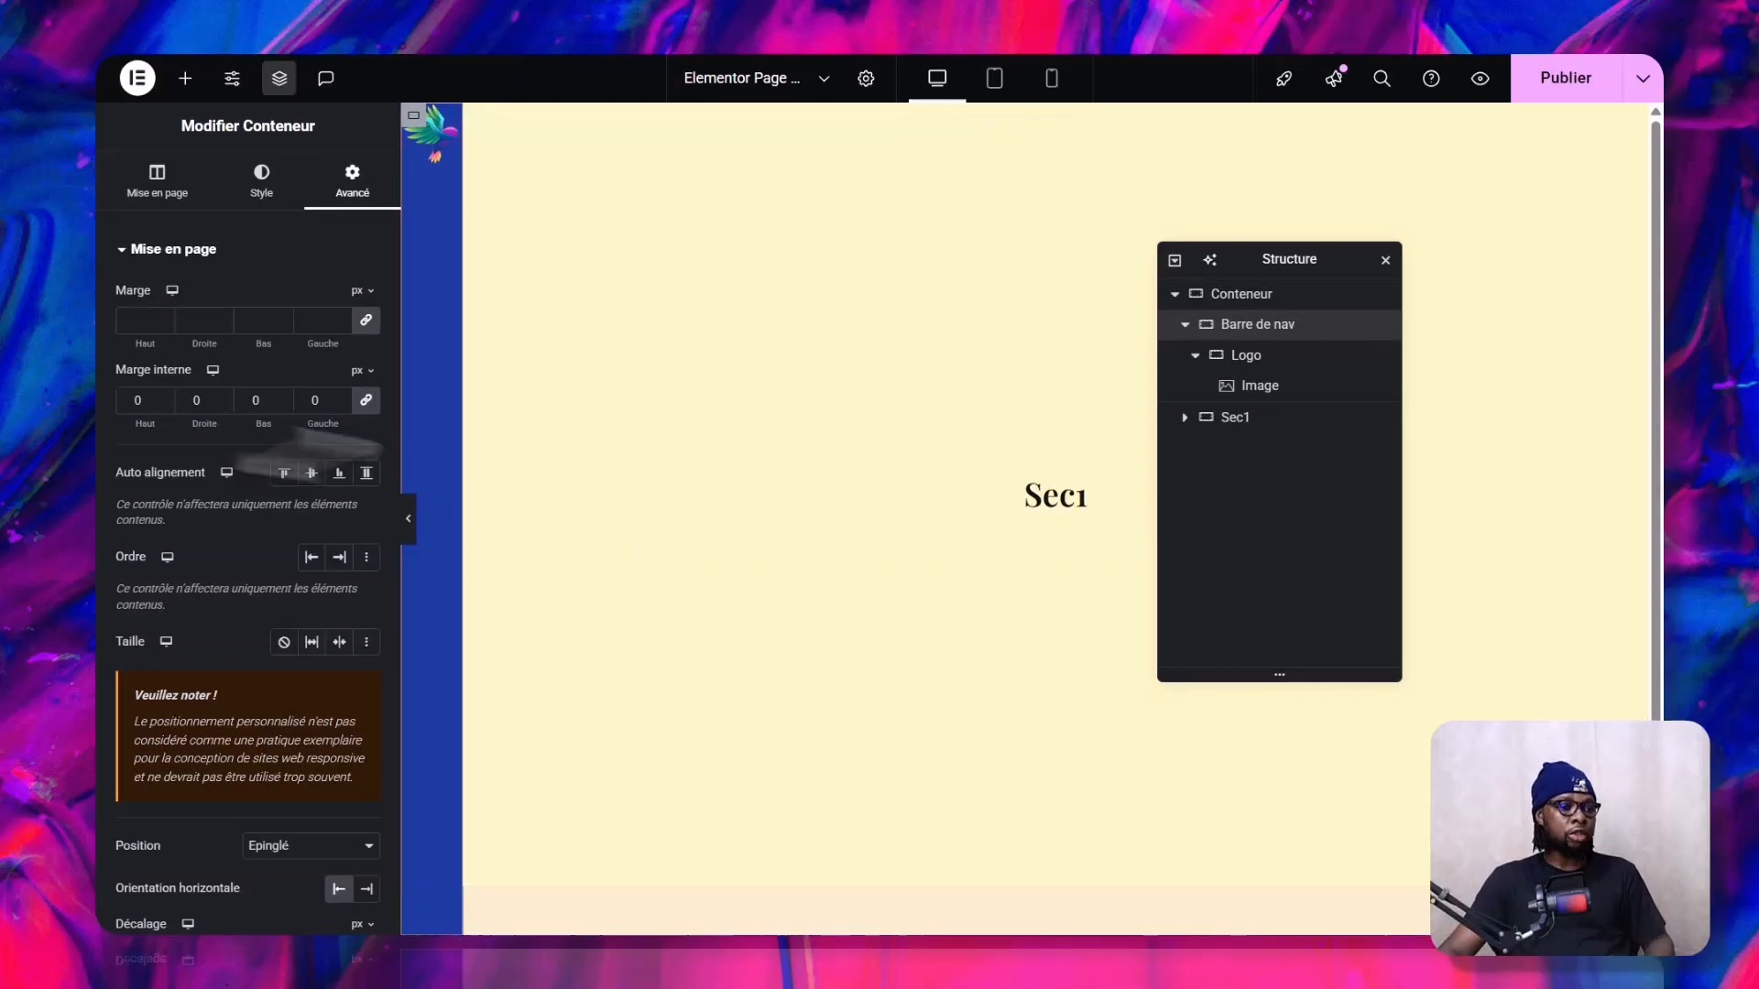
pyautogui.click(185, 78)
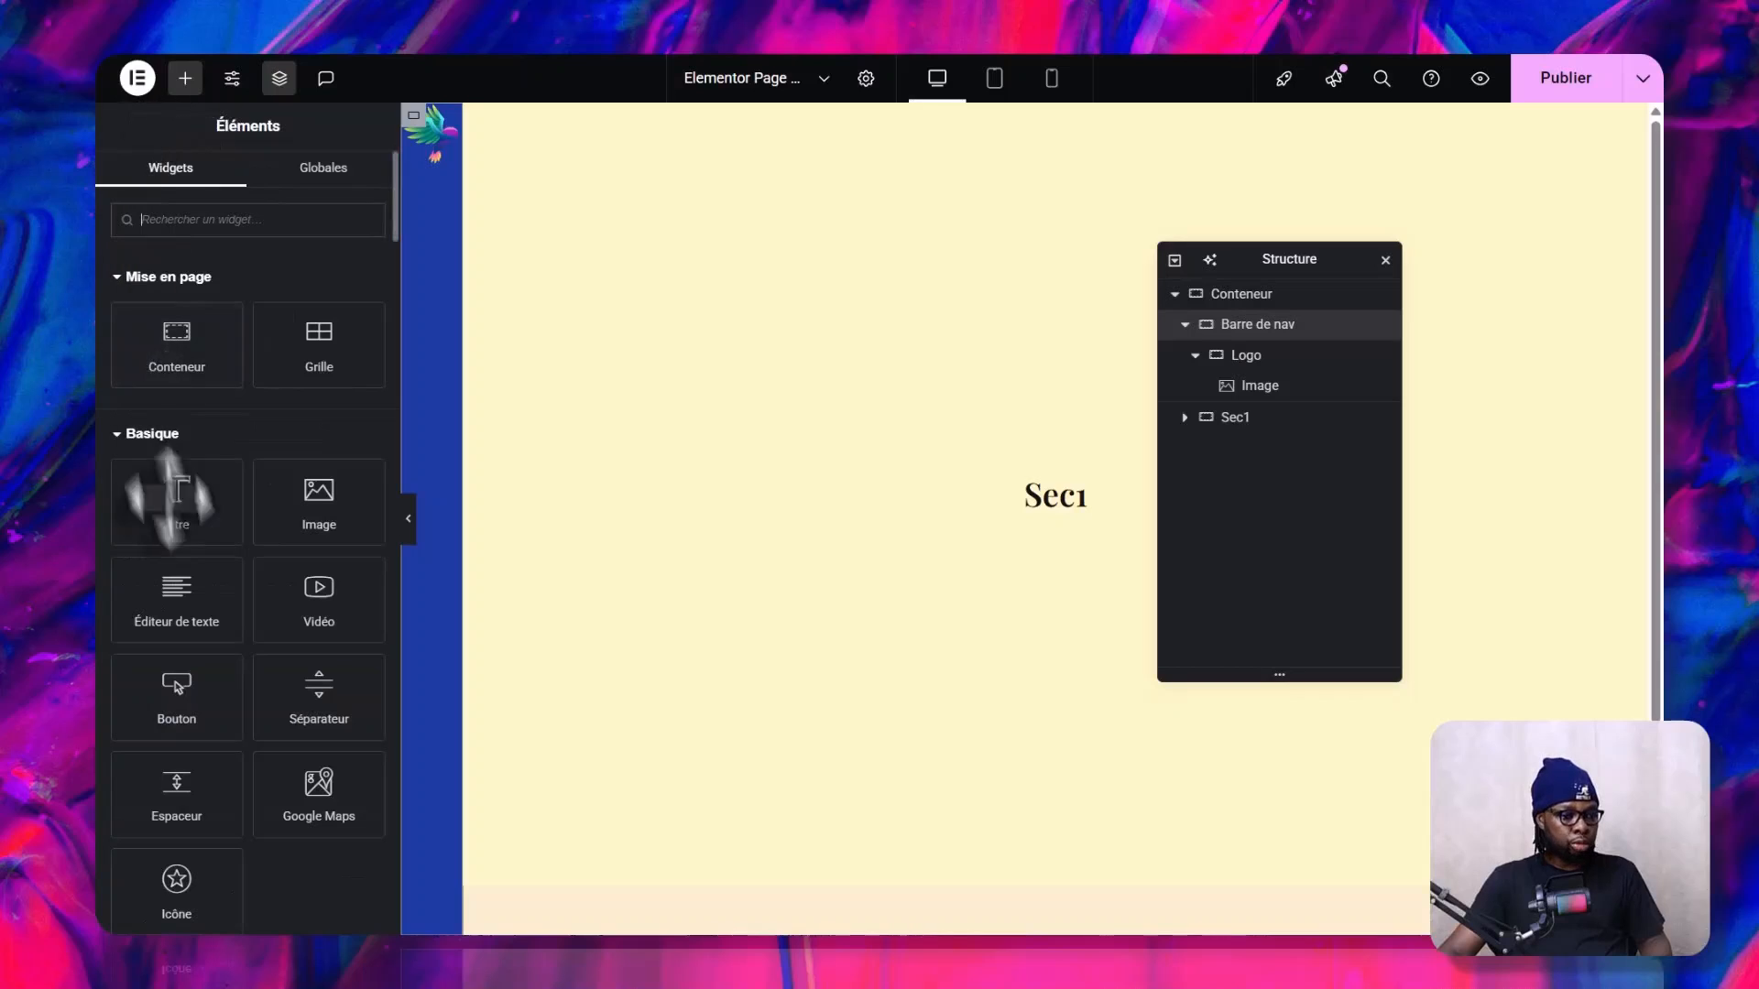
pyautogui.click(185, 341)
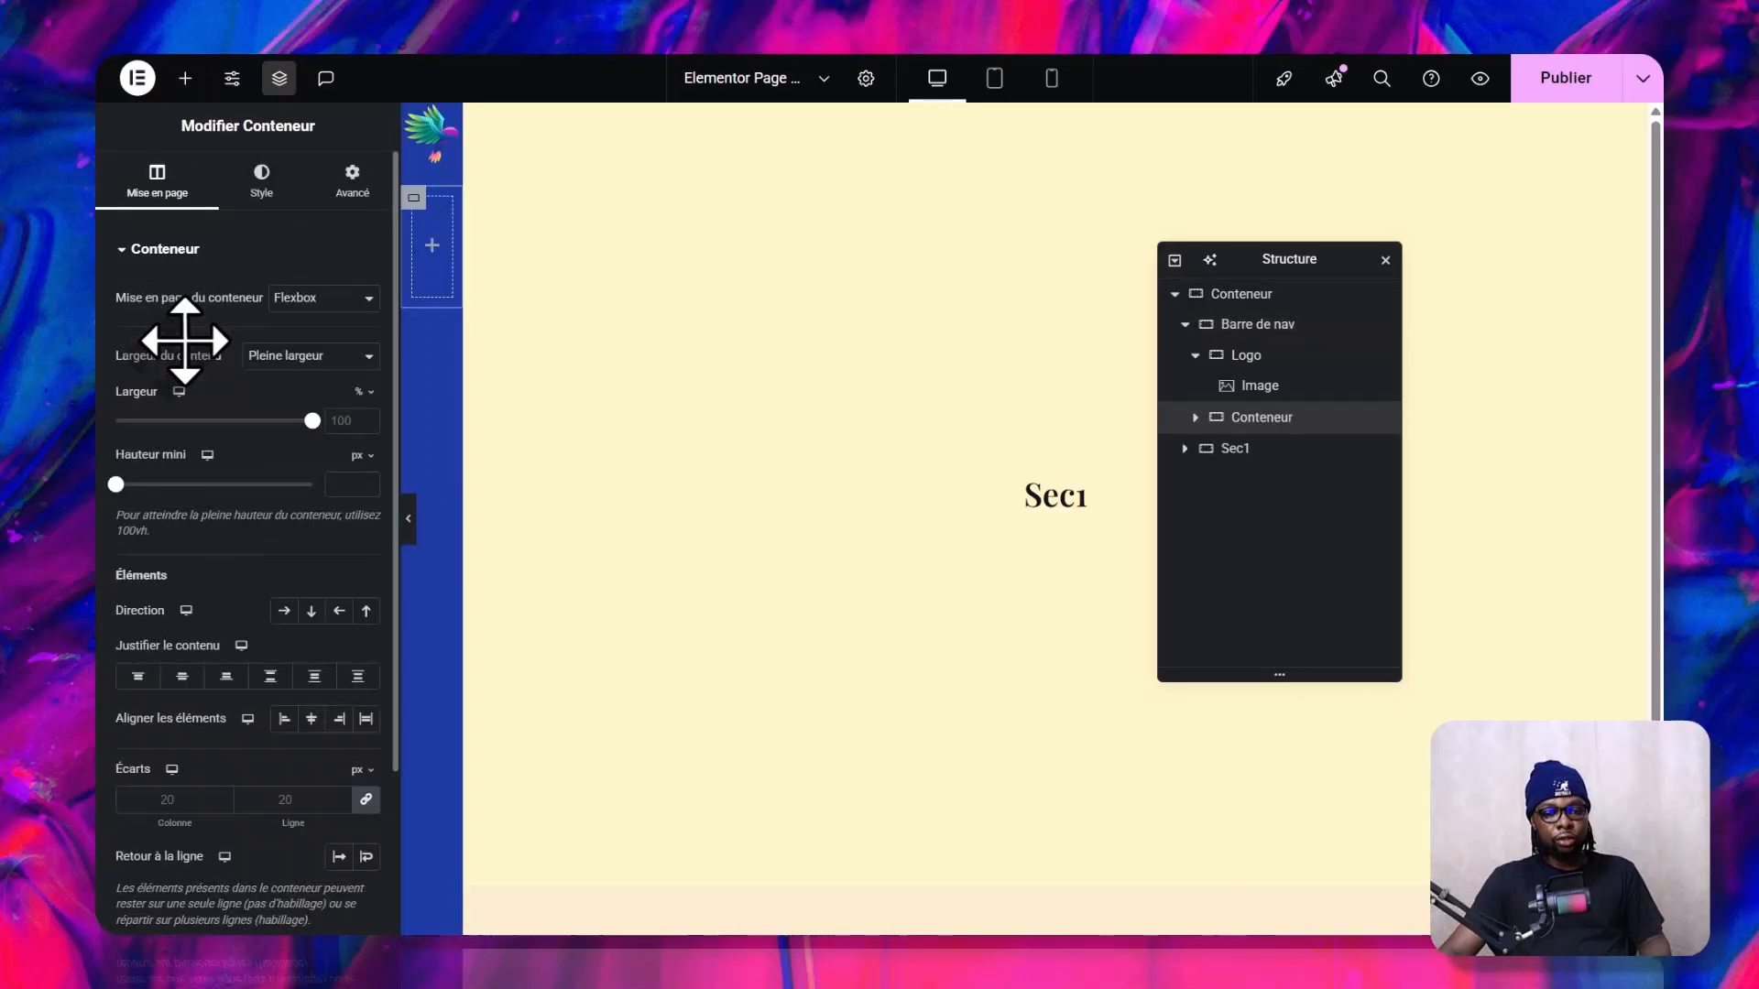
pyautogui.doubleClick(1267, 419)
pyautogui.write('Menu')
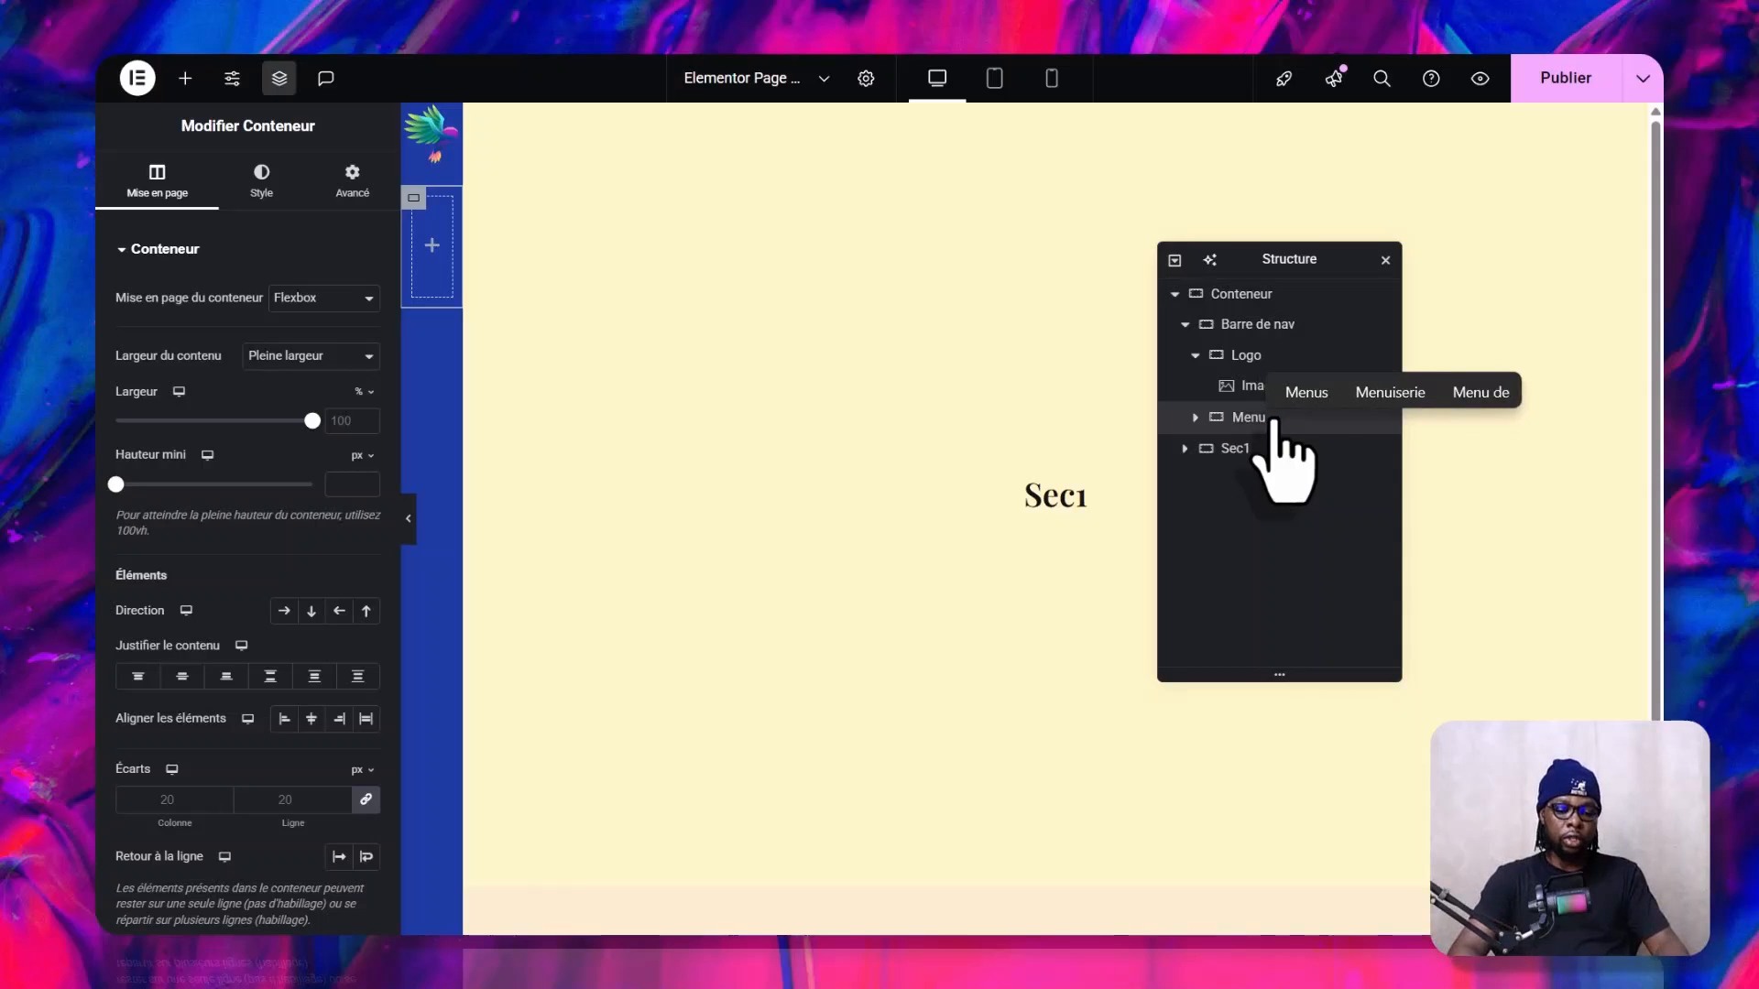
pyautogui.press('Return')
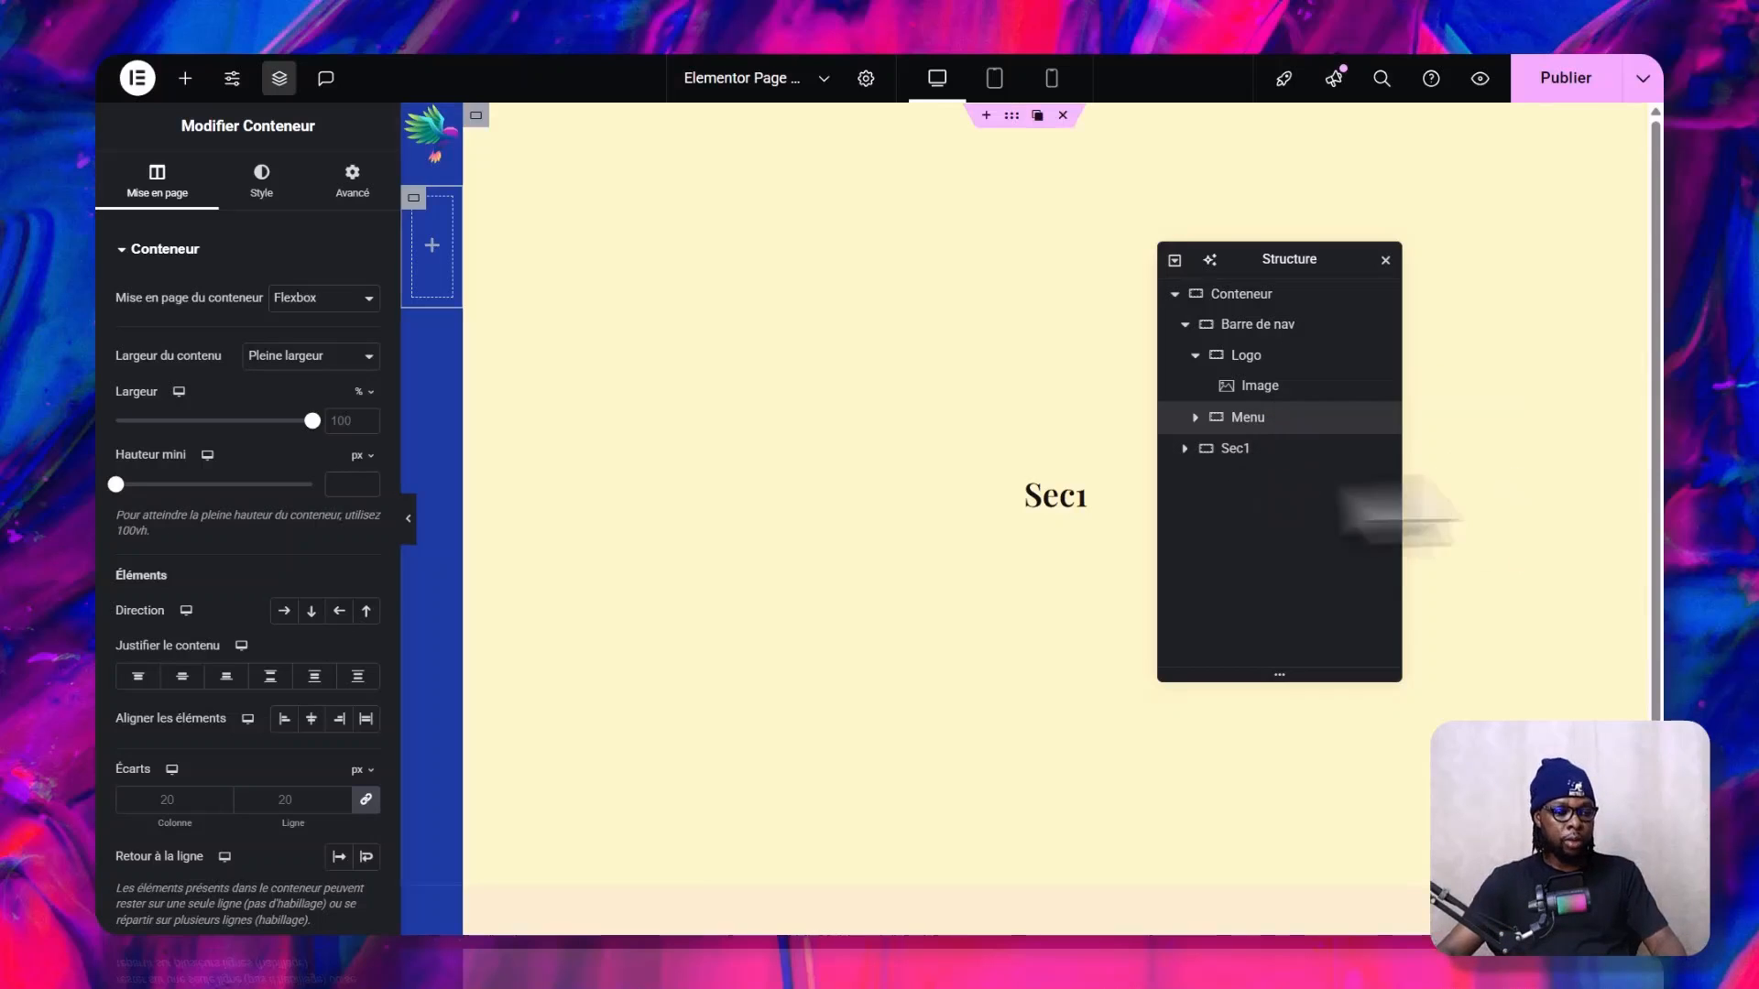
pyautogui.click(352, 181)
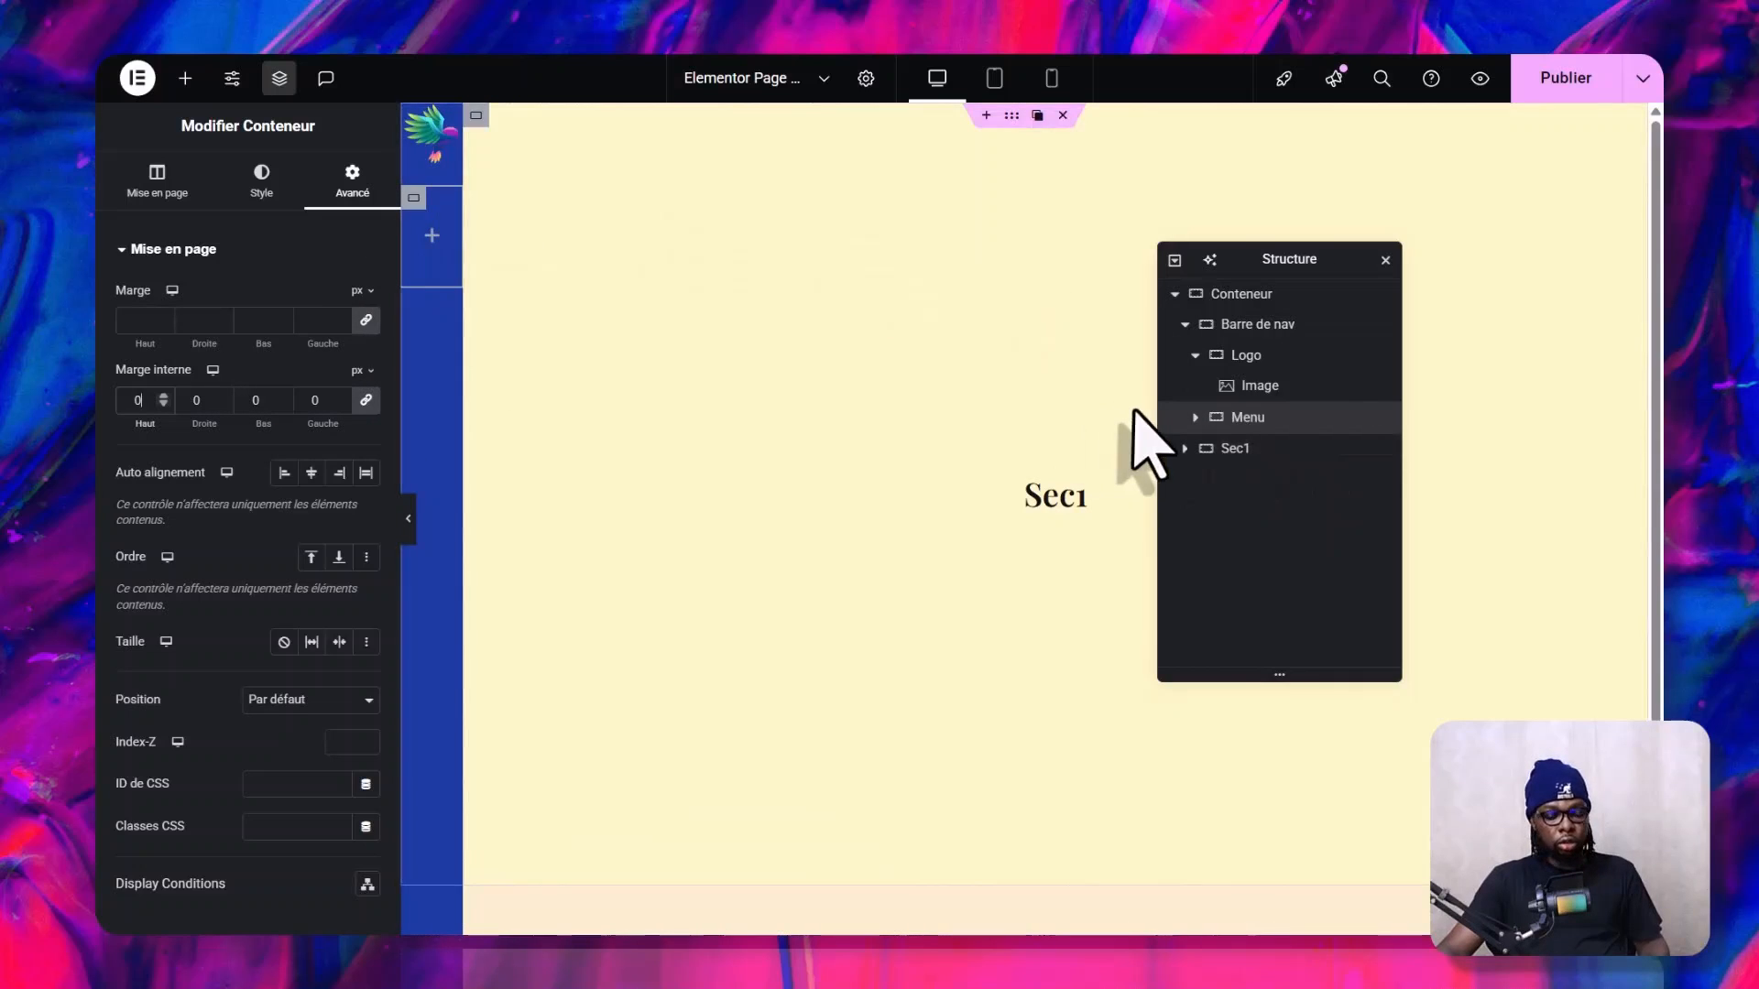
# - Add a new container inside the Menu container and rename it Lien
pyautogui.click(185, 80)
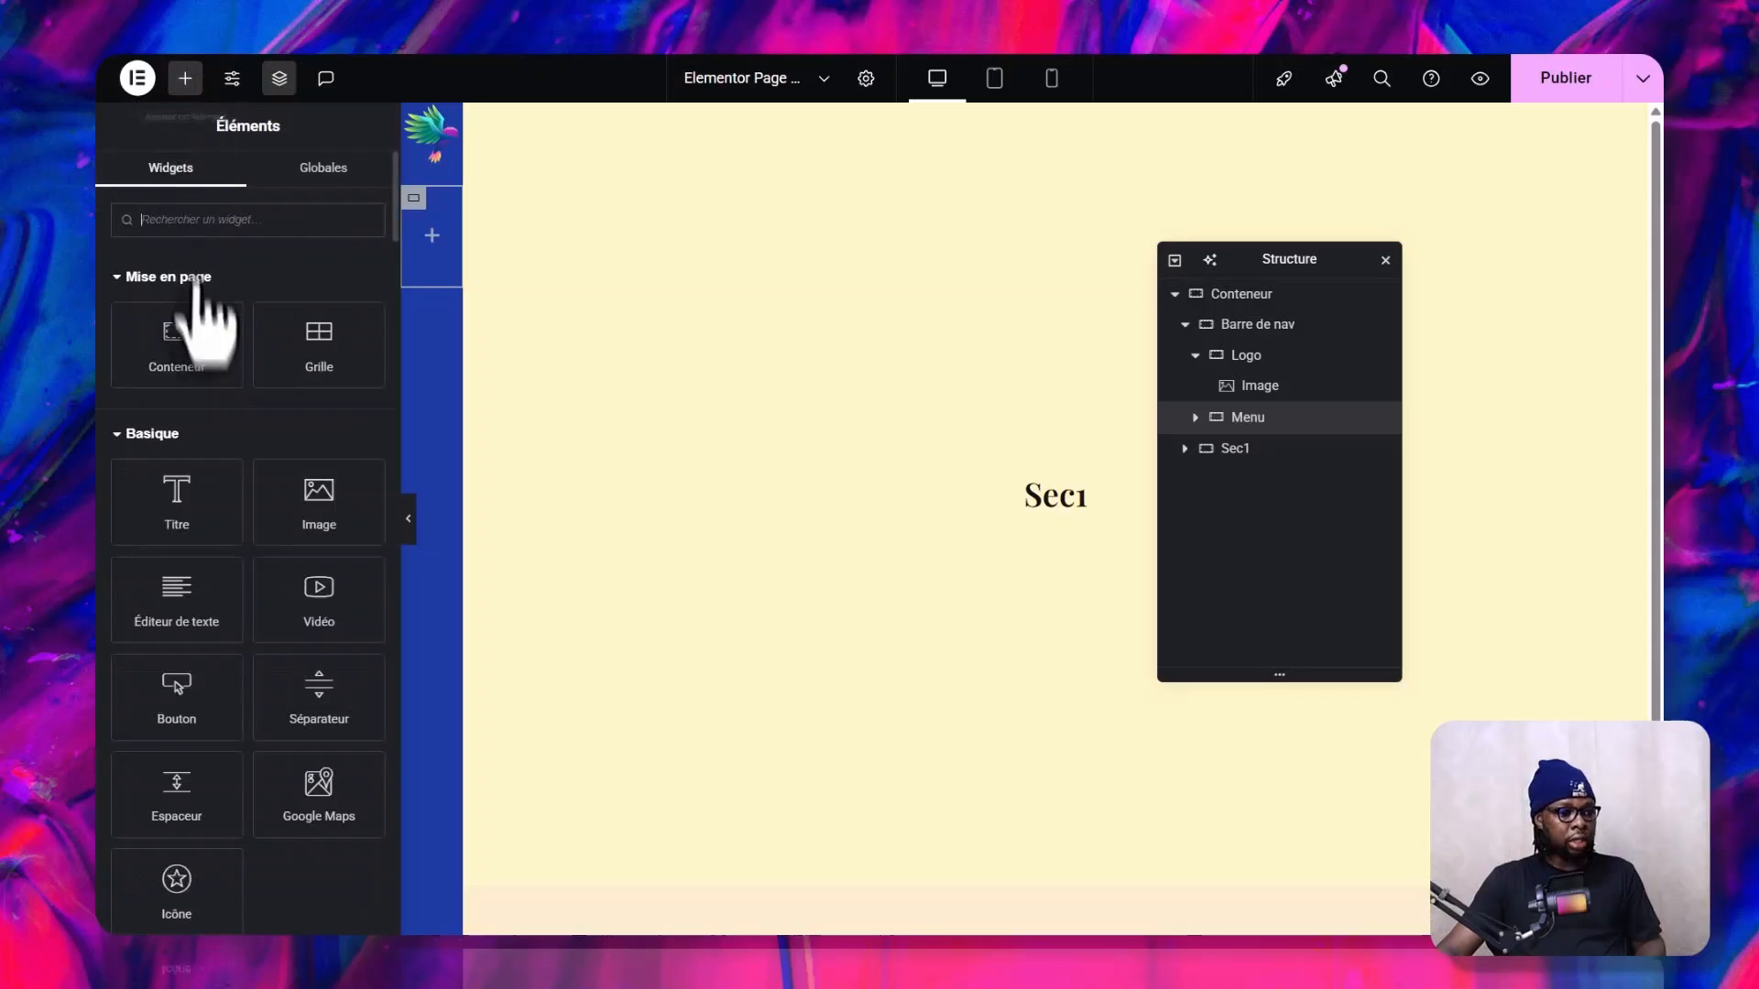
pyautogui.click(183, 339)
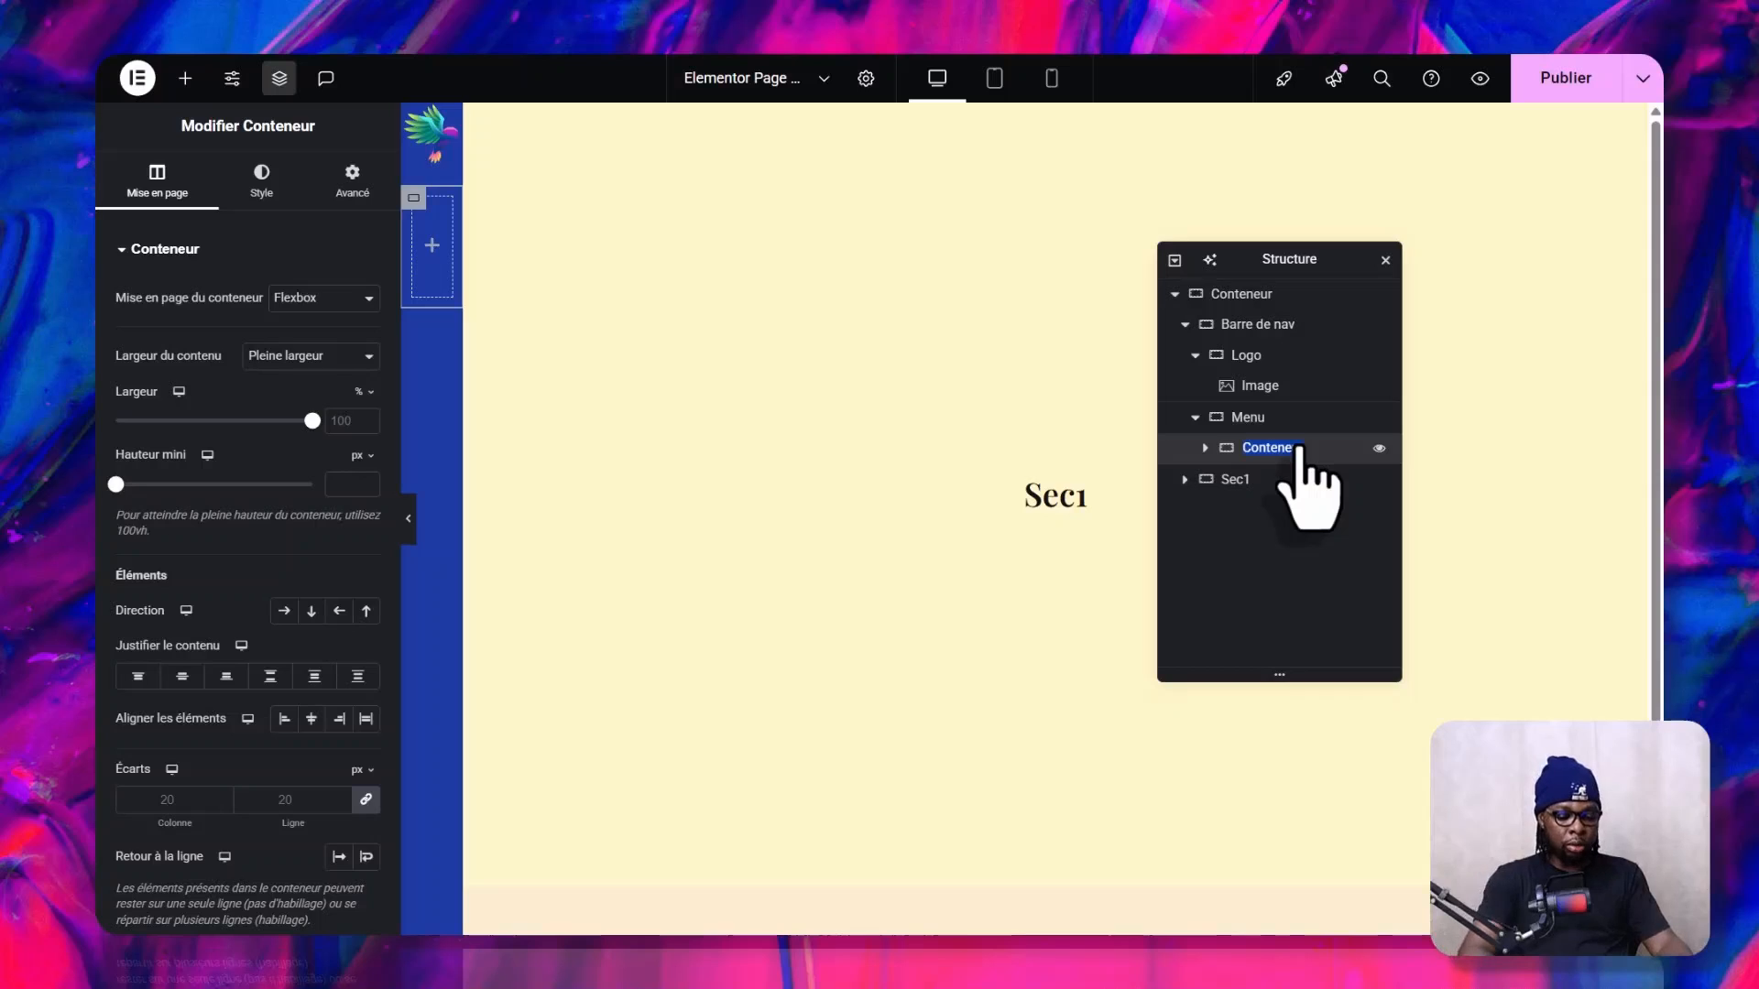
pyautogui.write('Lien')
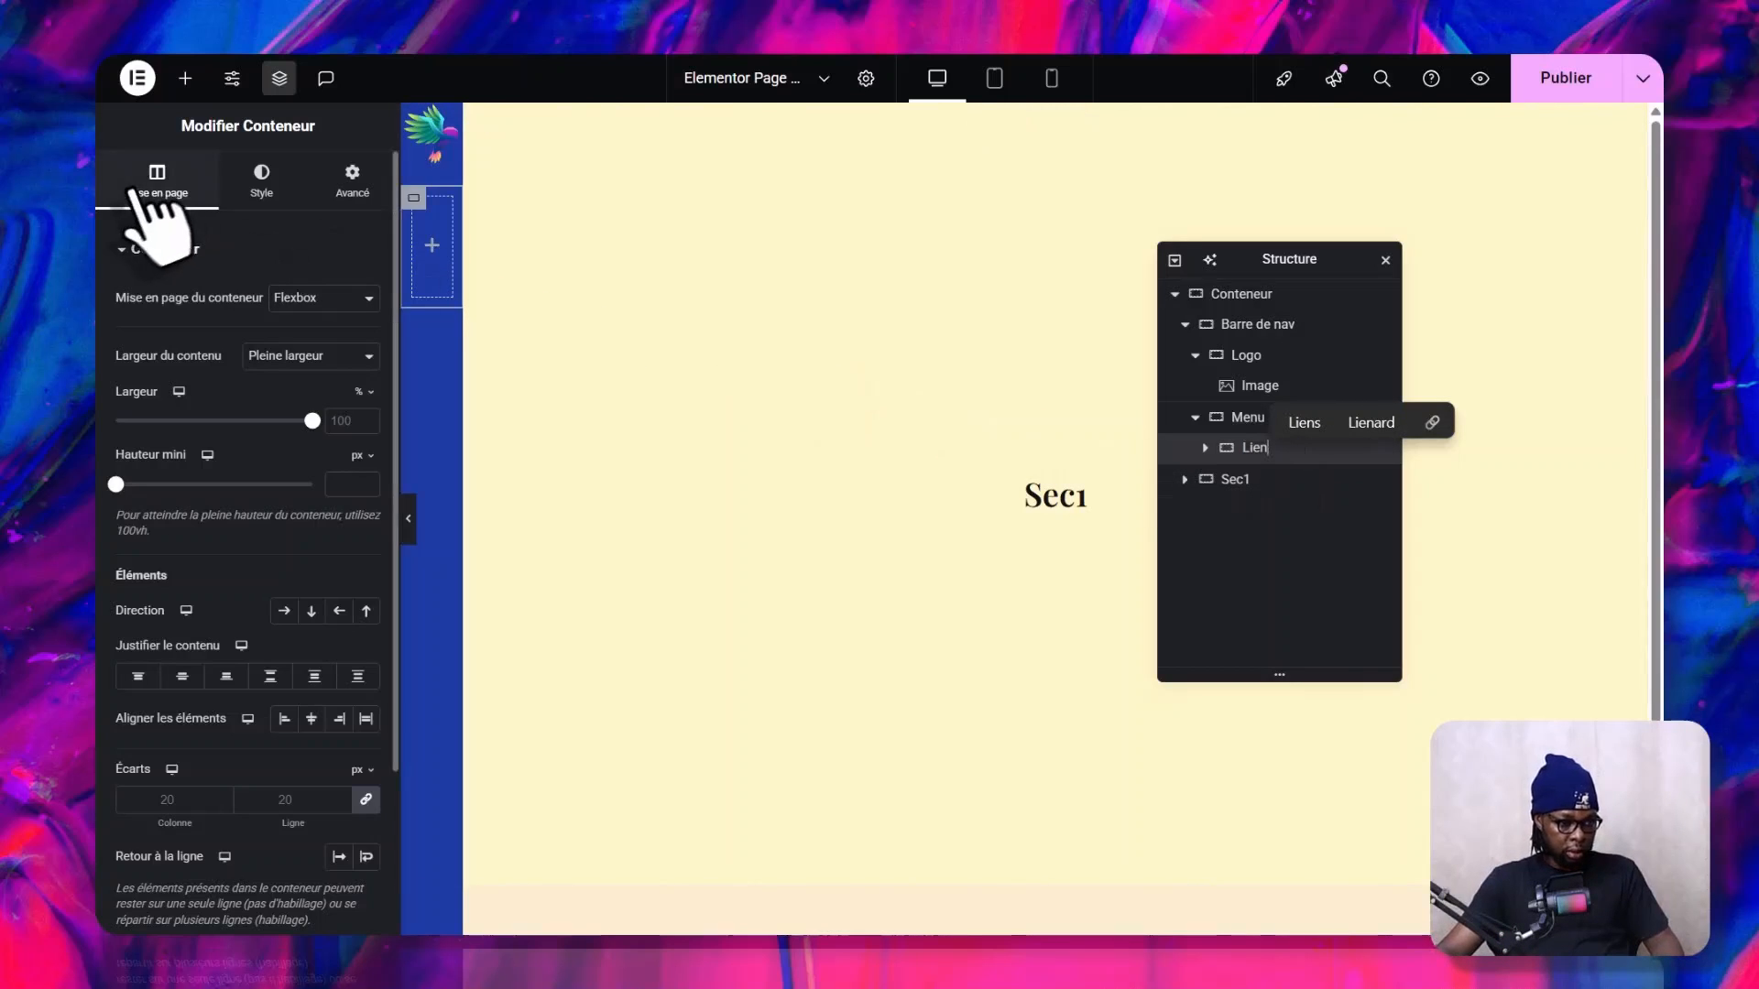
pyautogui.press('Return')
# - Set the Lien container's HTML tag to a (lien) and its link to the anchor #sec1
pyautogui.click(167, 249)
pyautogui.click(193, 307)
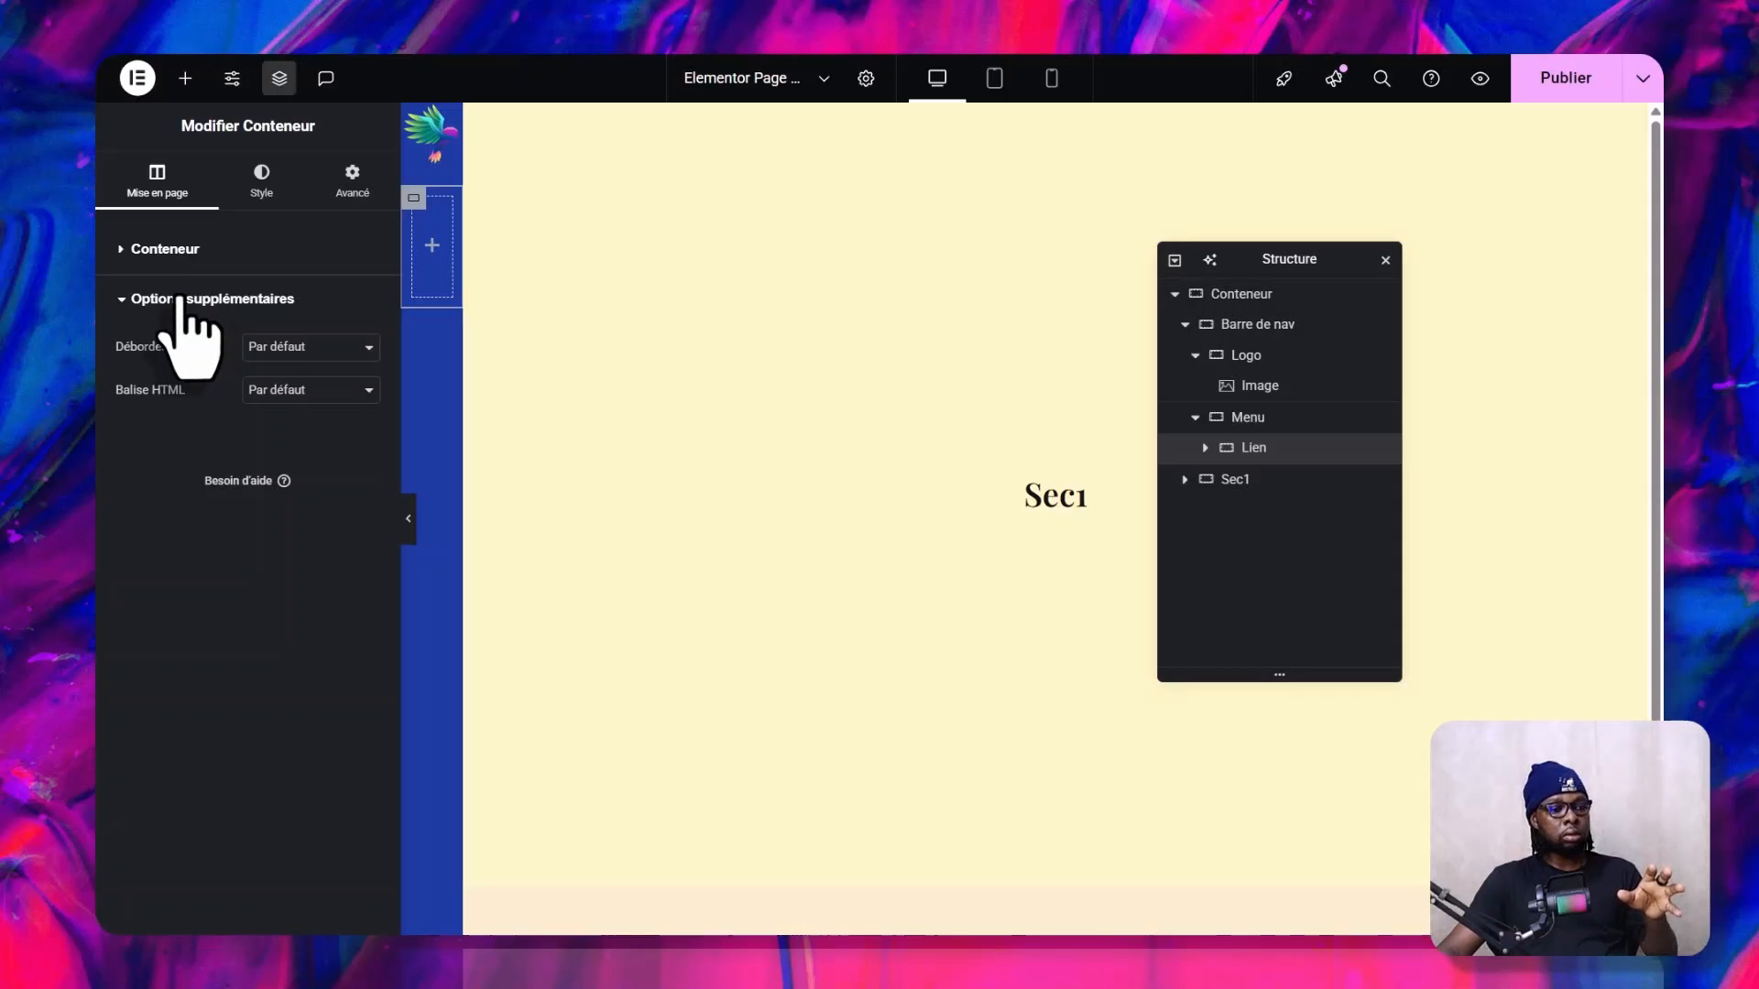
pyautogui.click(252, 391)
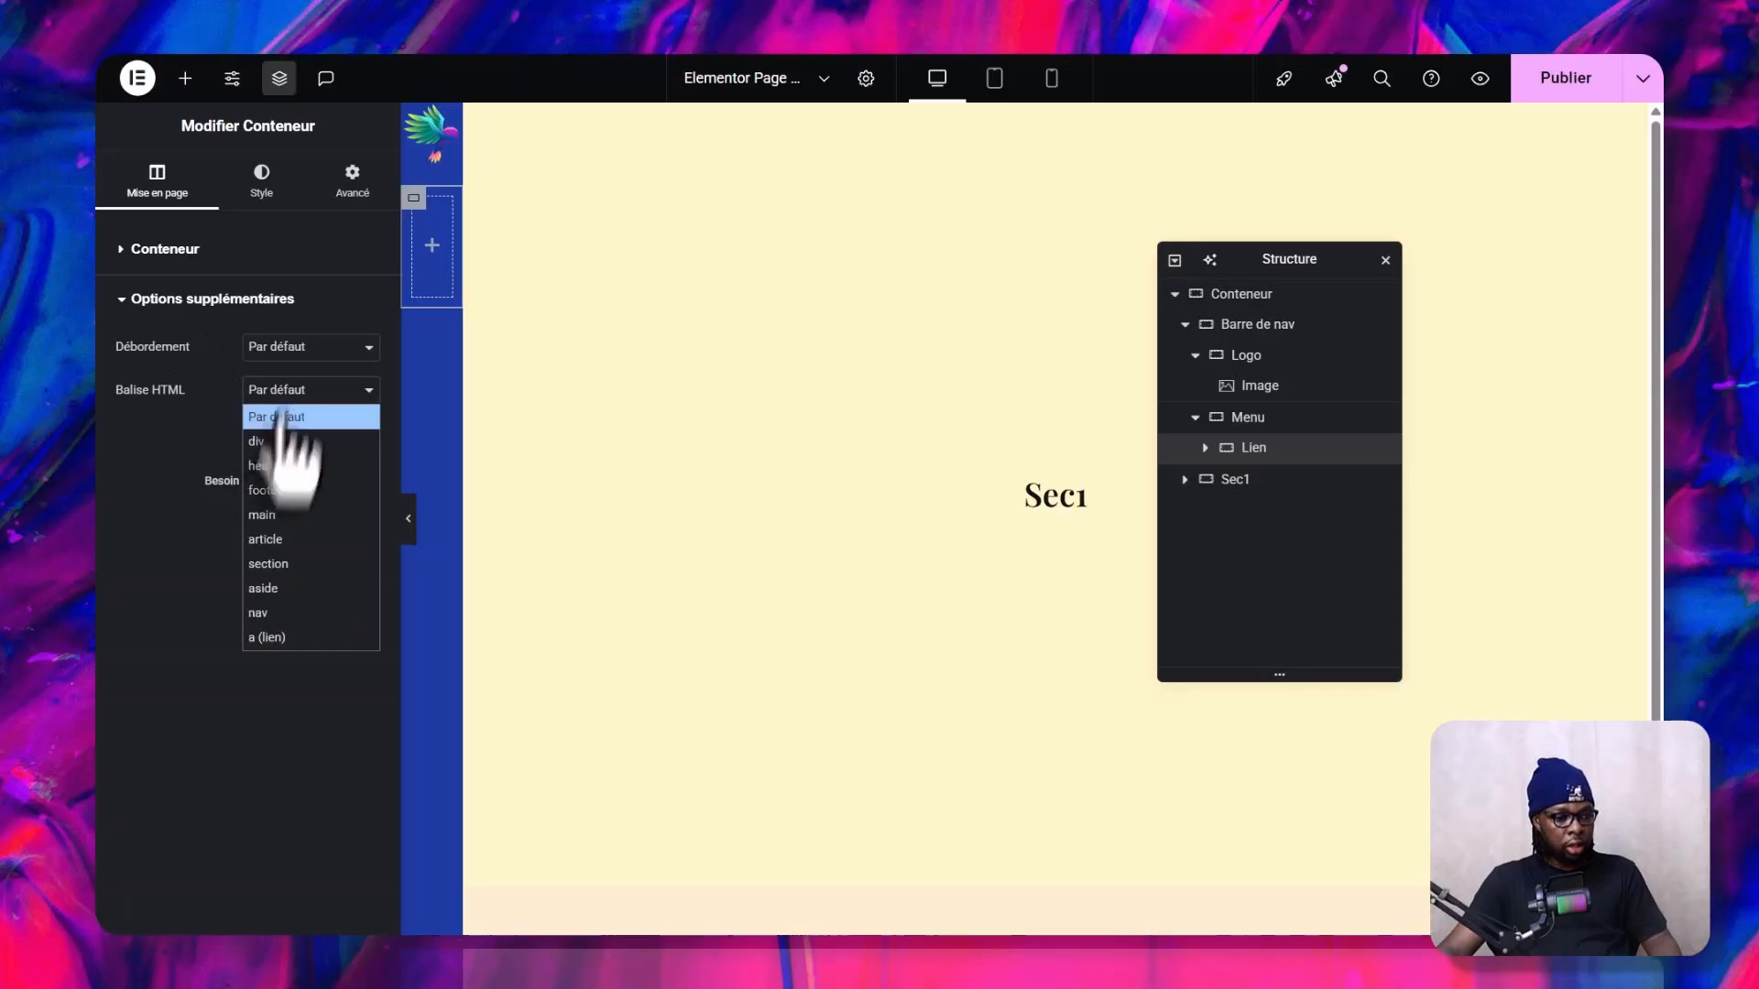
pyautogui.click(275, 637)
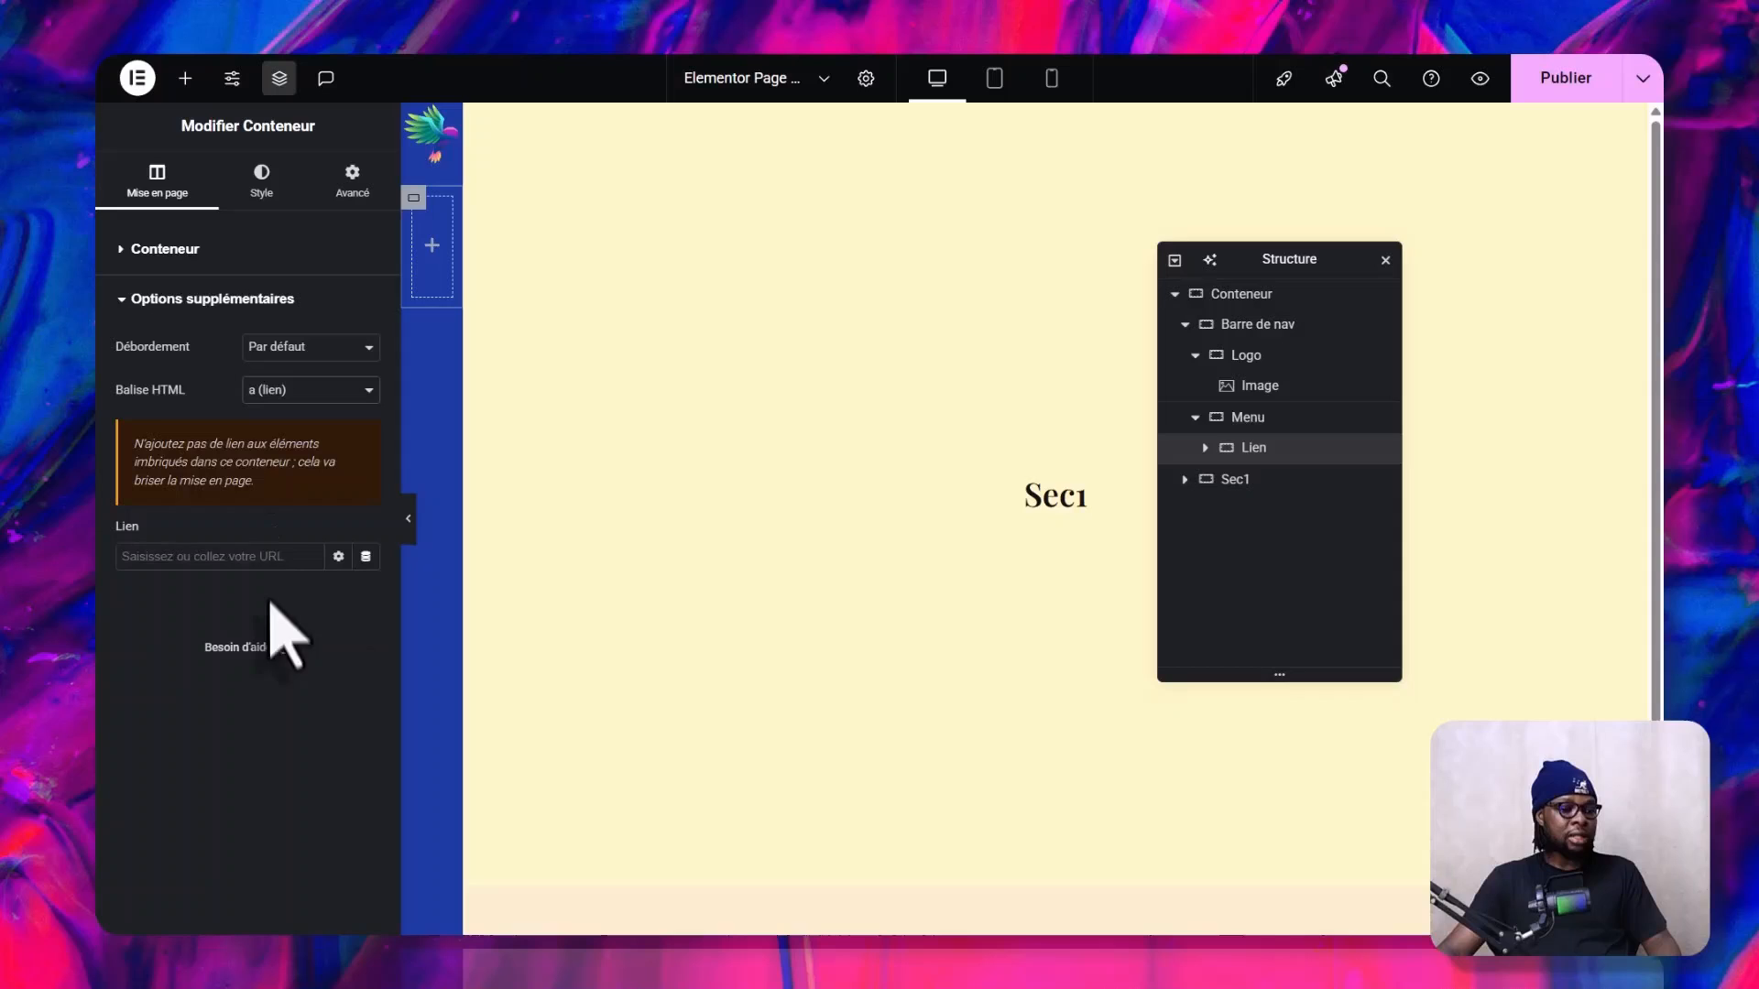
pyautogui.click(210, 550)
pyautogui.write('#sec')
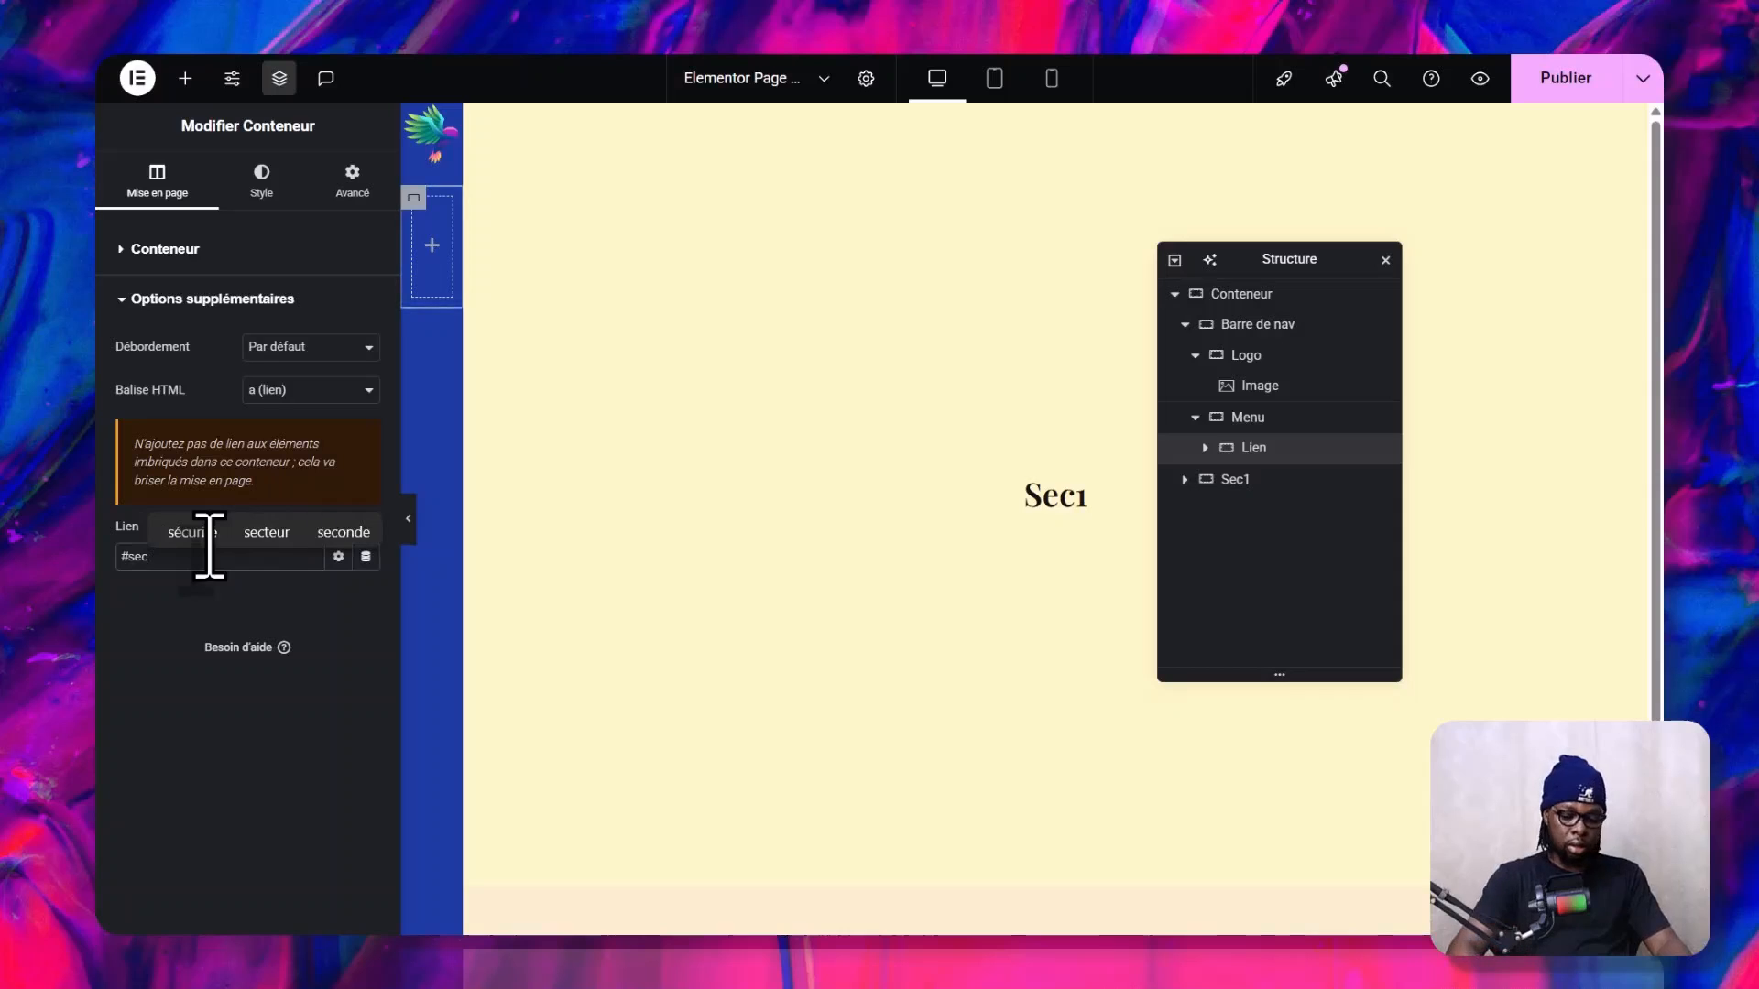
pyautogui.write('1')
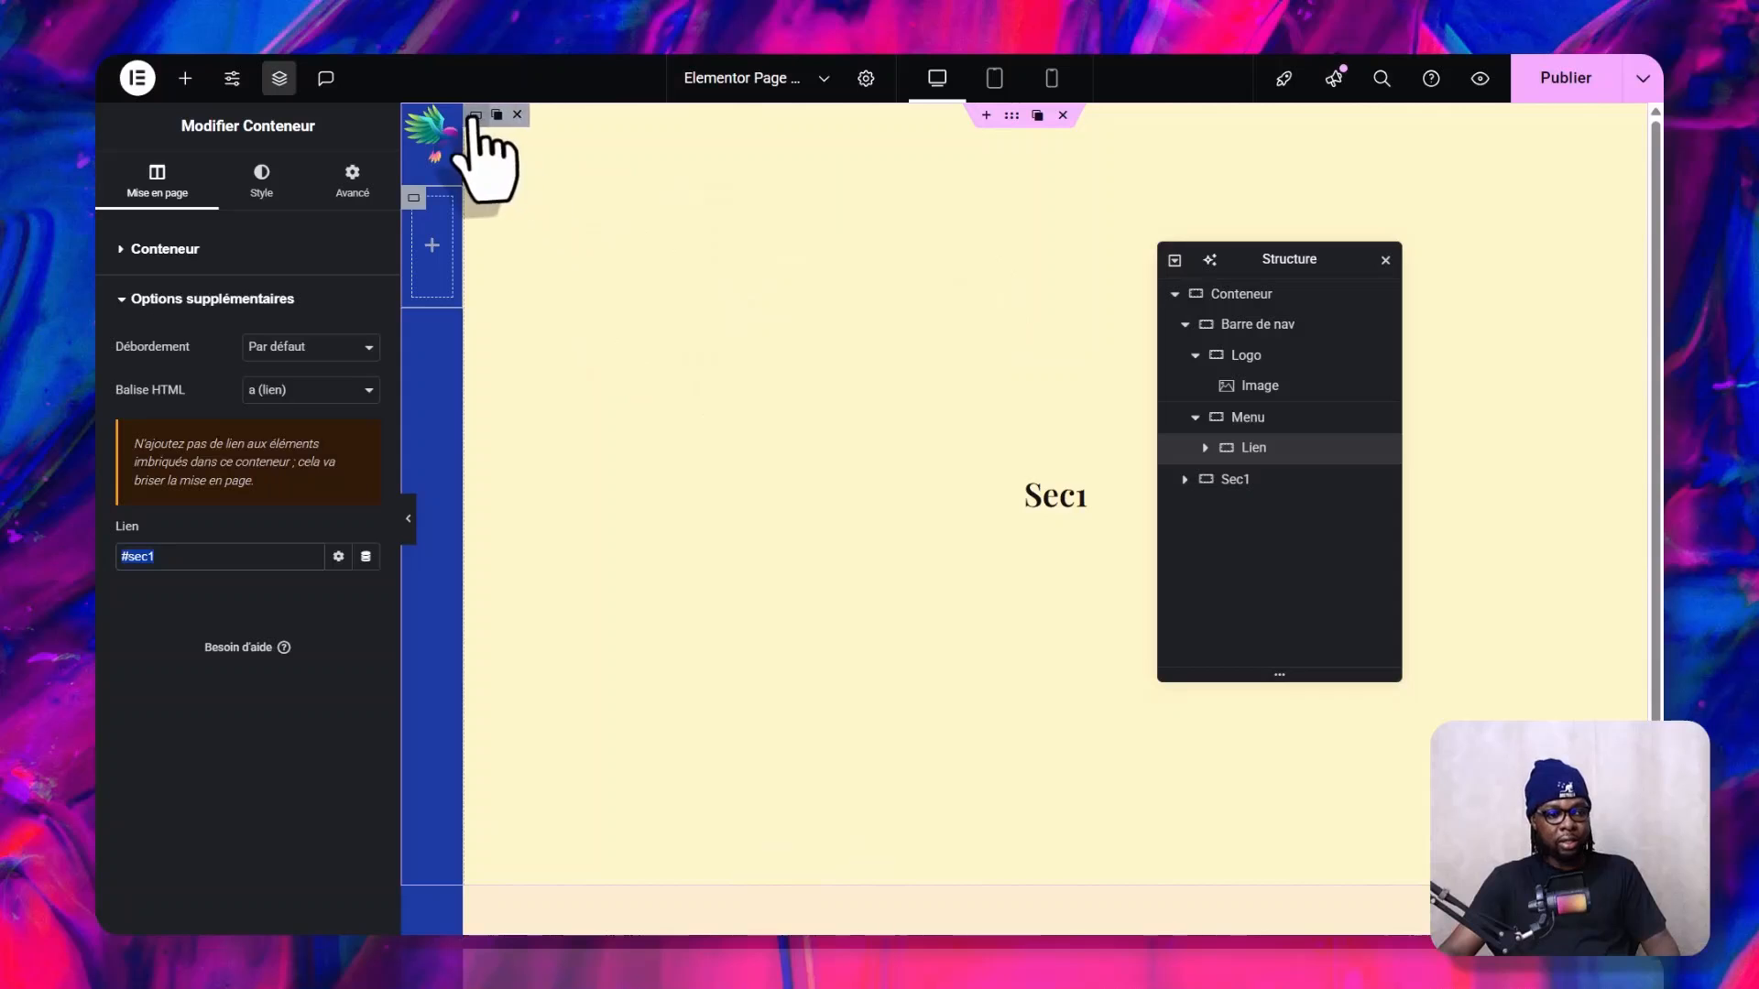
# - Give the Sec1 container the CSS ID sec1
pyautogui.click(513, 220)
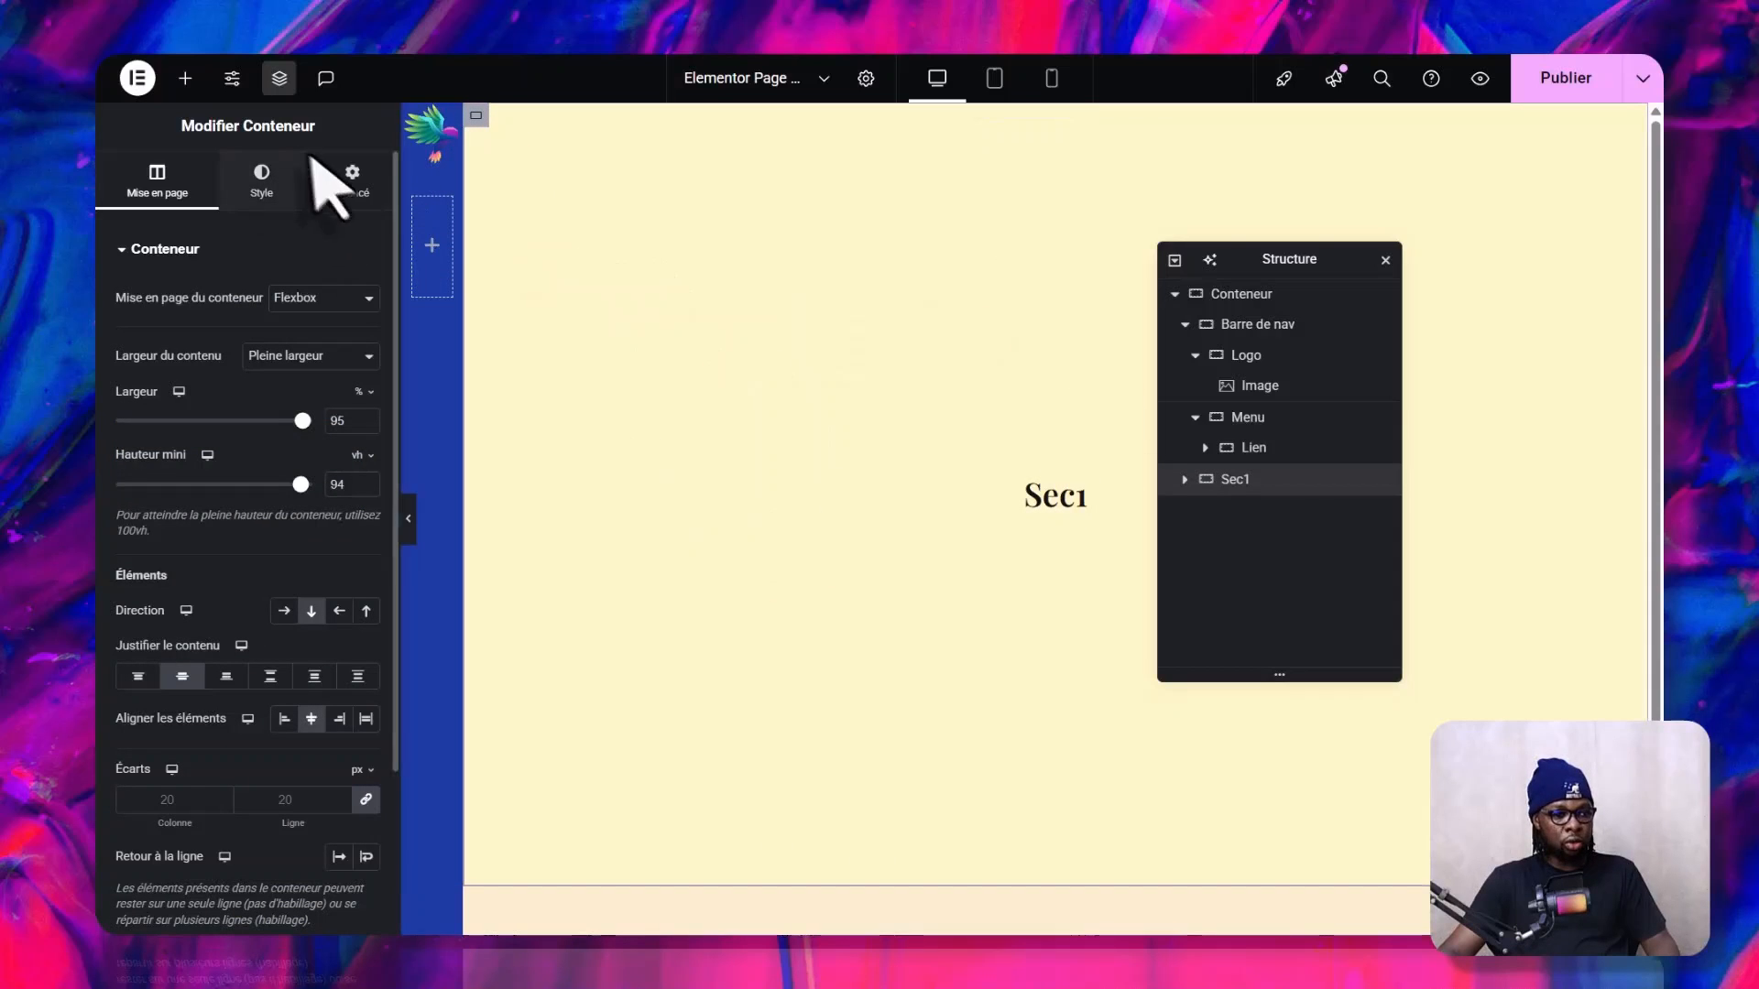
pyautogui.click(351, 178)
pyautogui.scroll(-3, 257, 678)
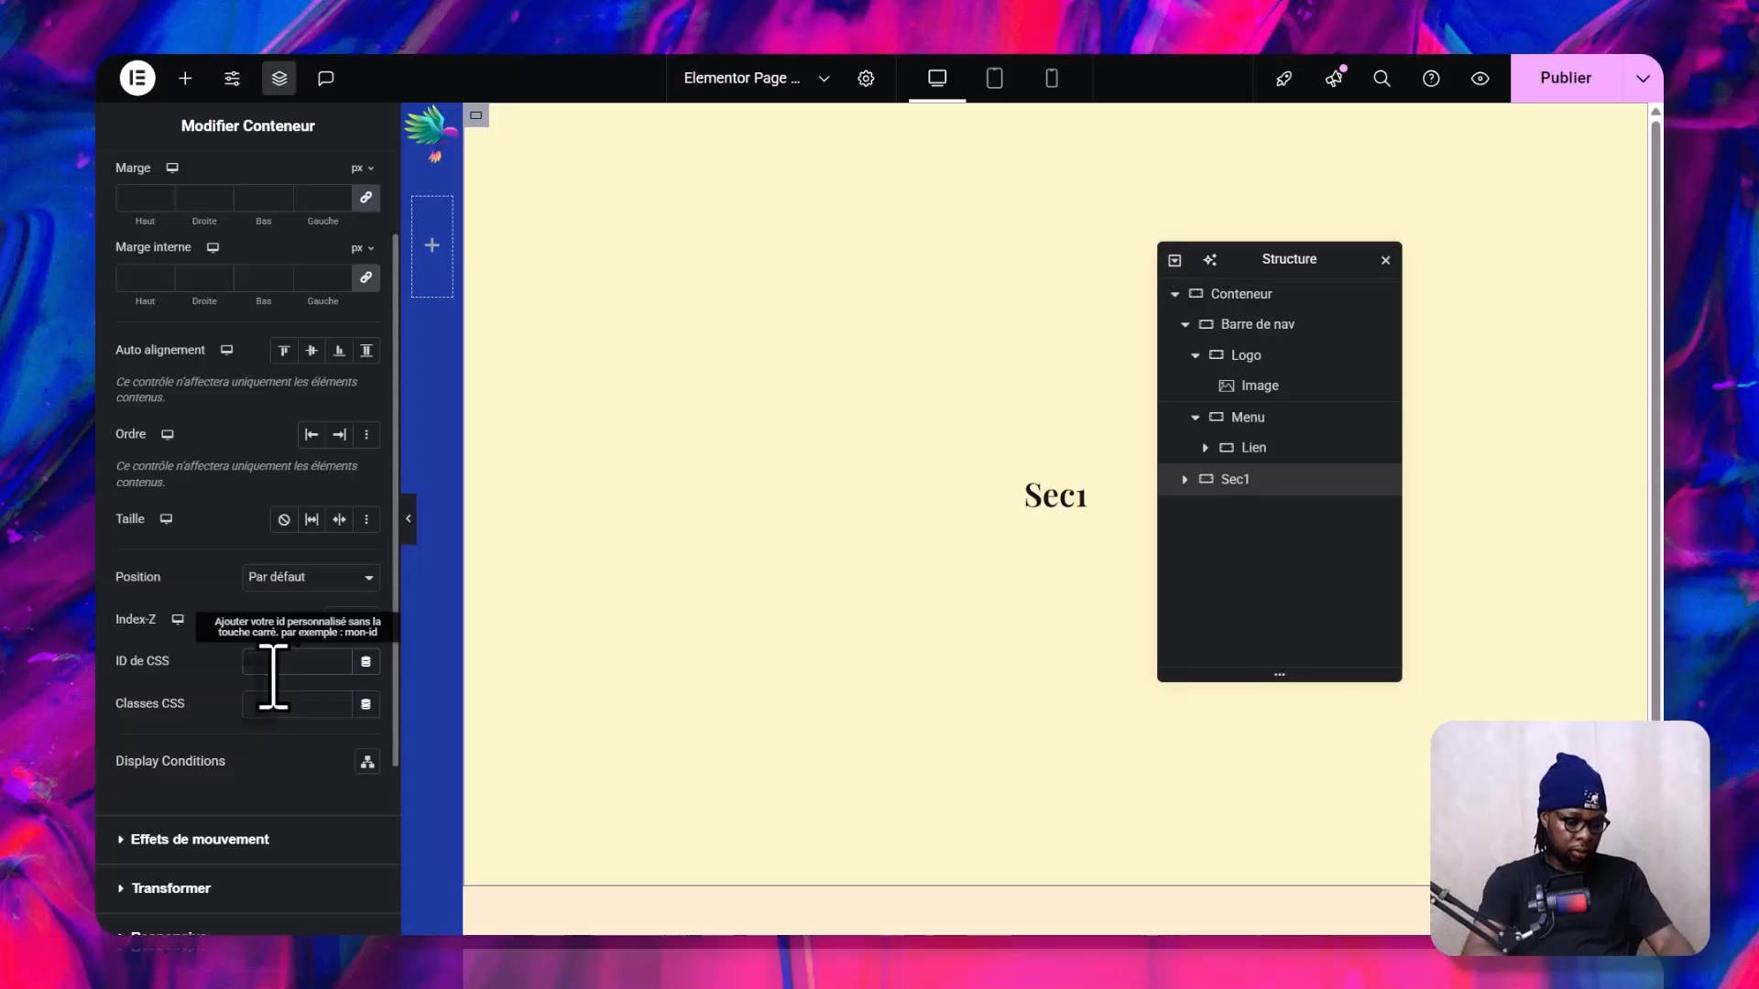
pyautogui.click(273, 661)
pyautogui.write('sec1')
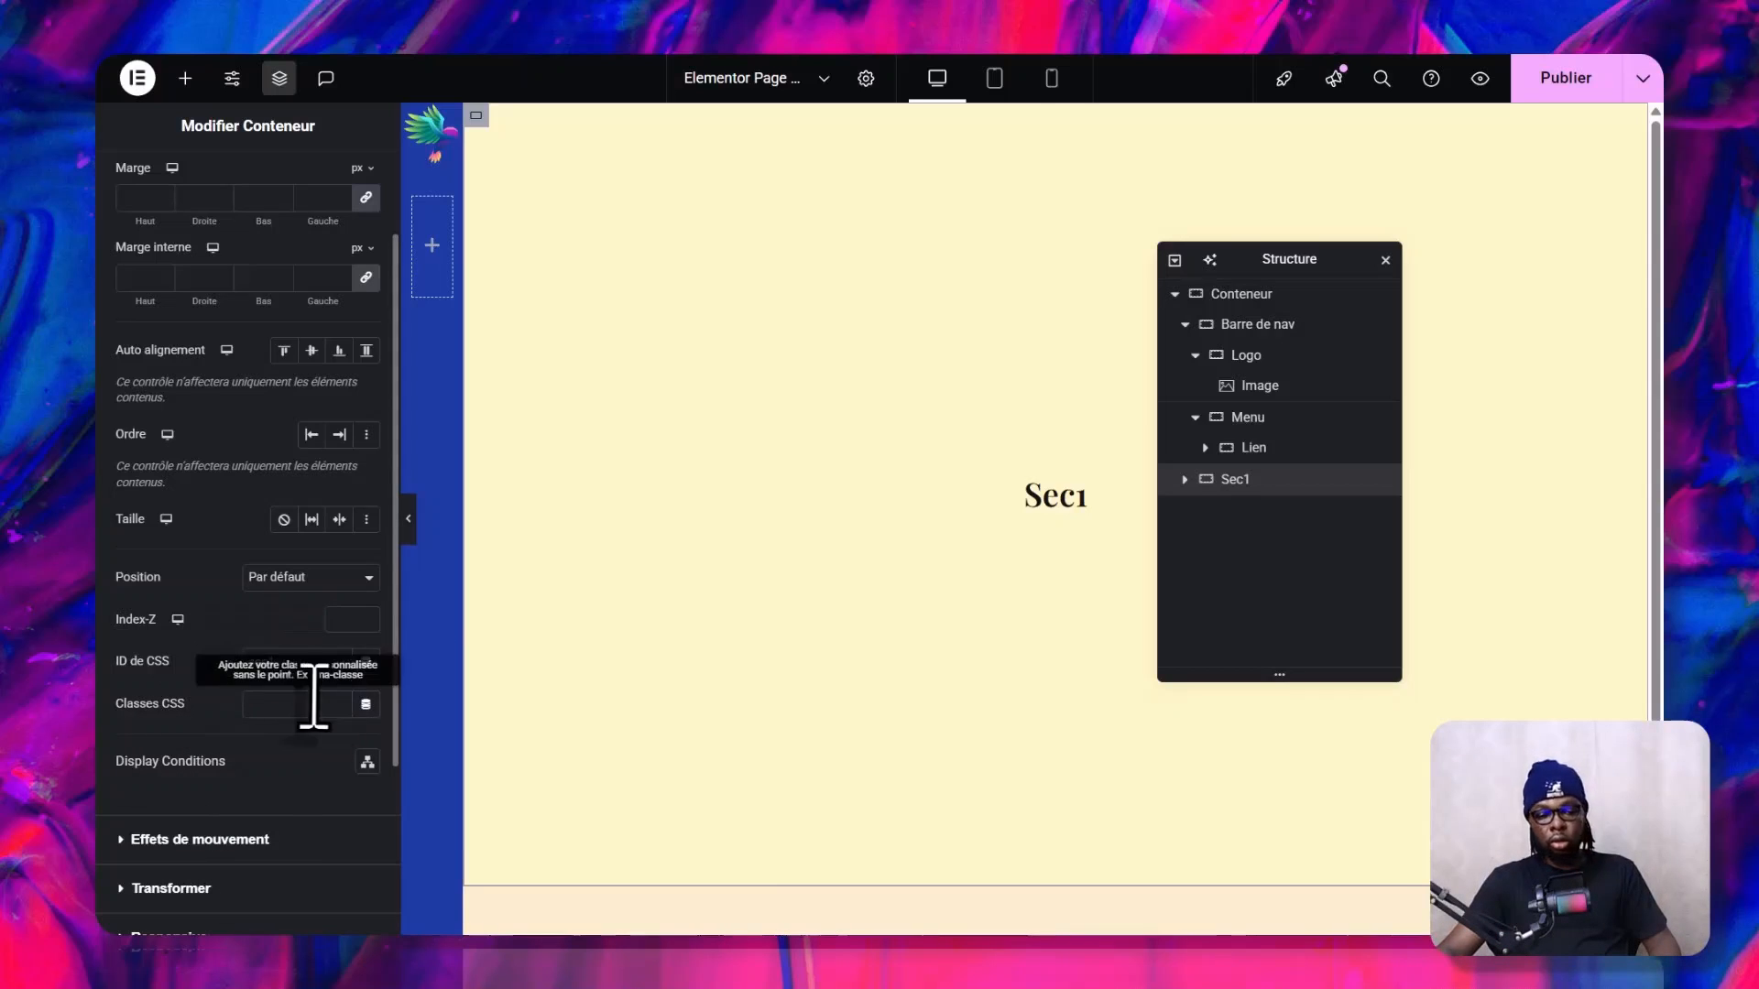
pyautogui.scroll(2, 223, 314)
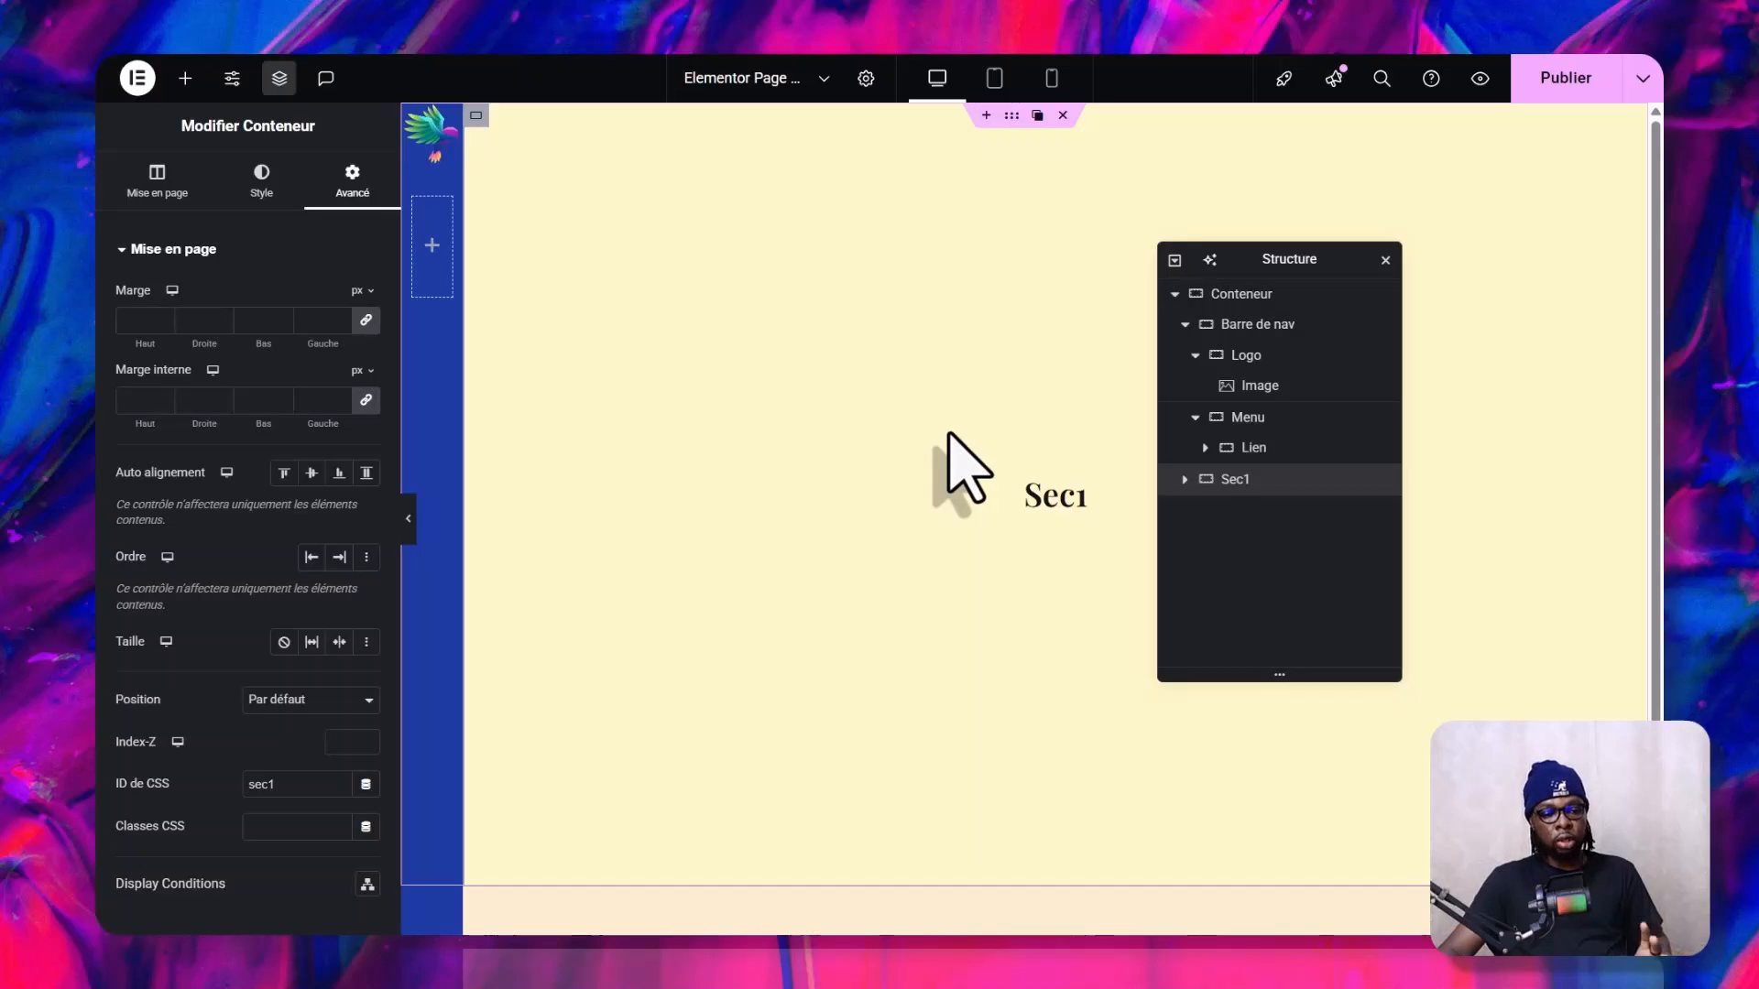
pyautogui.doubleClick(261, 784)
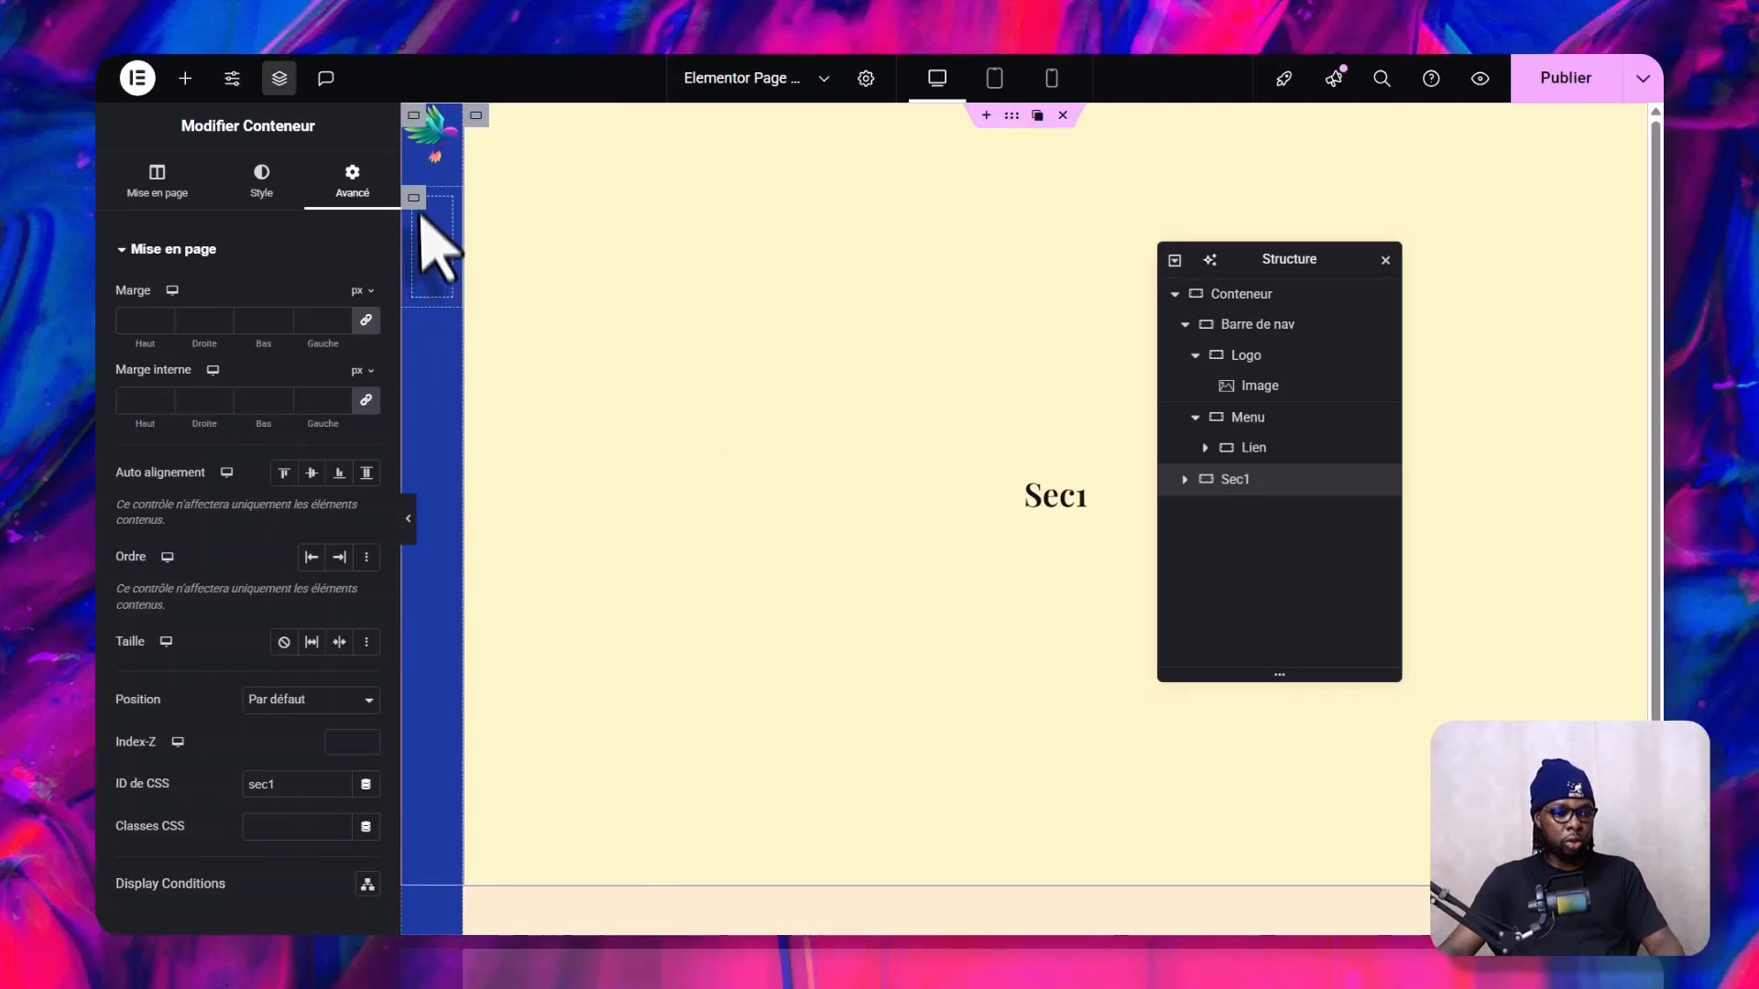
# - Review the Lien container's link settings and set its inner padding to 0 px on all sides
pyautogui.click(420, 275)
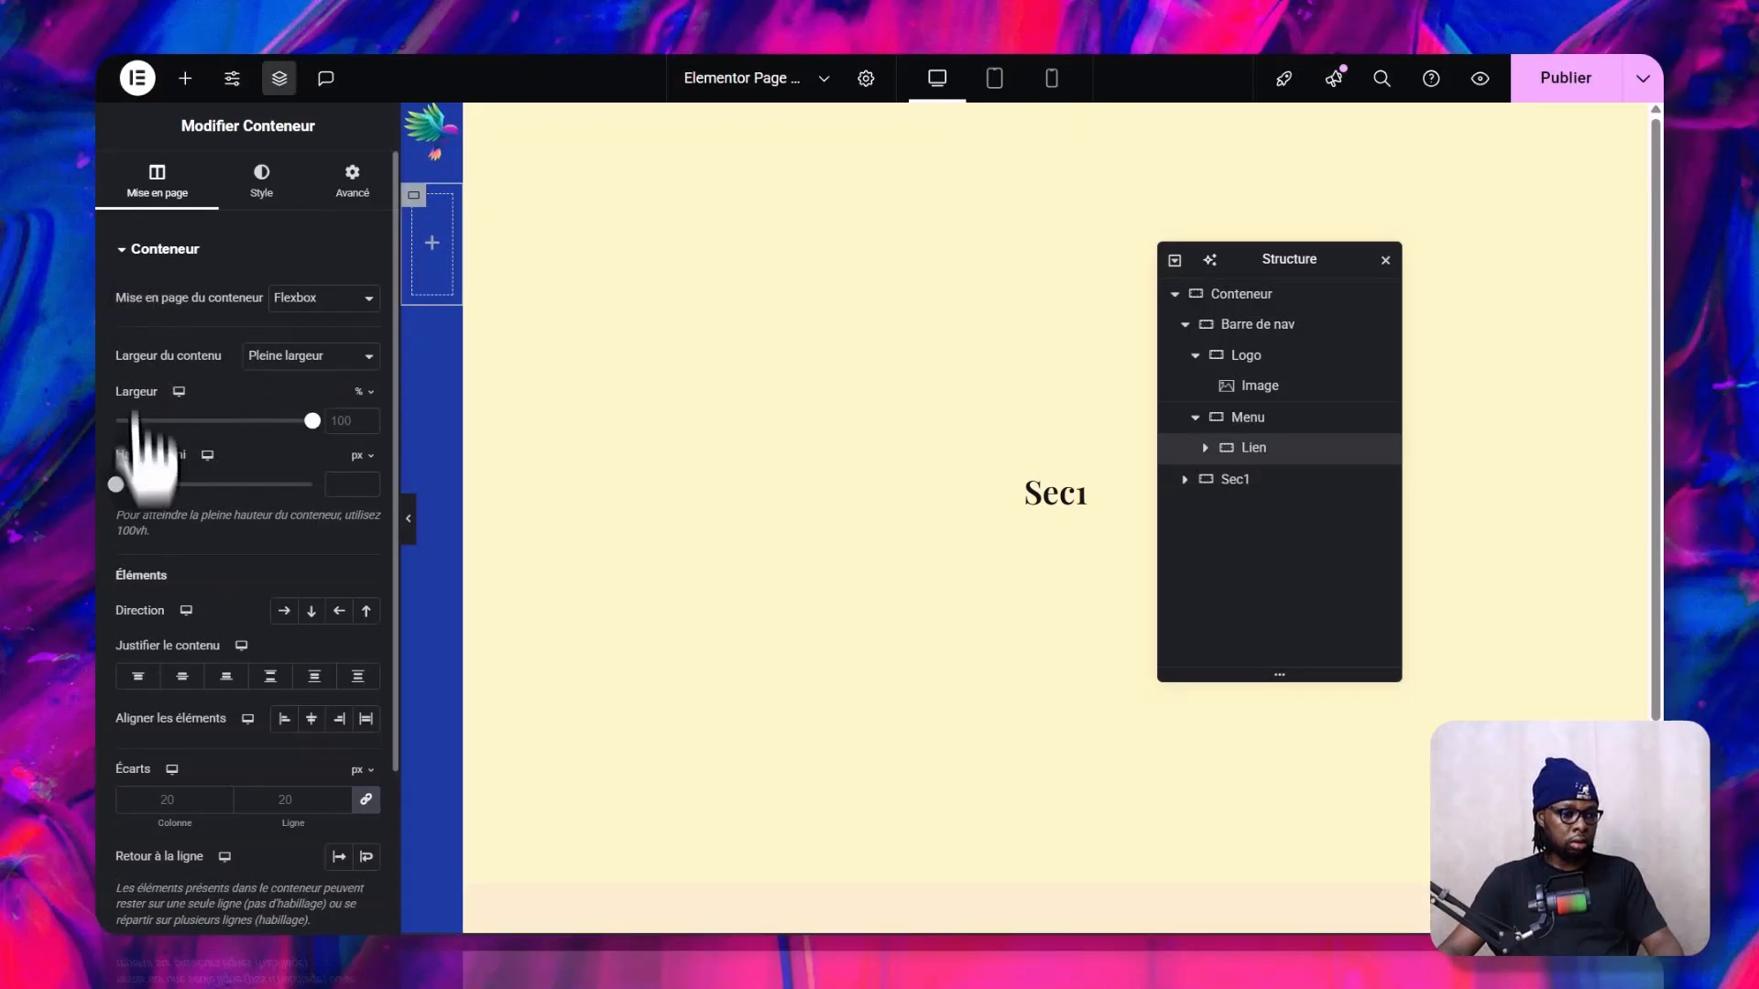
pyautogui.click(154, 250)
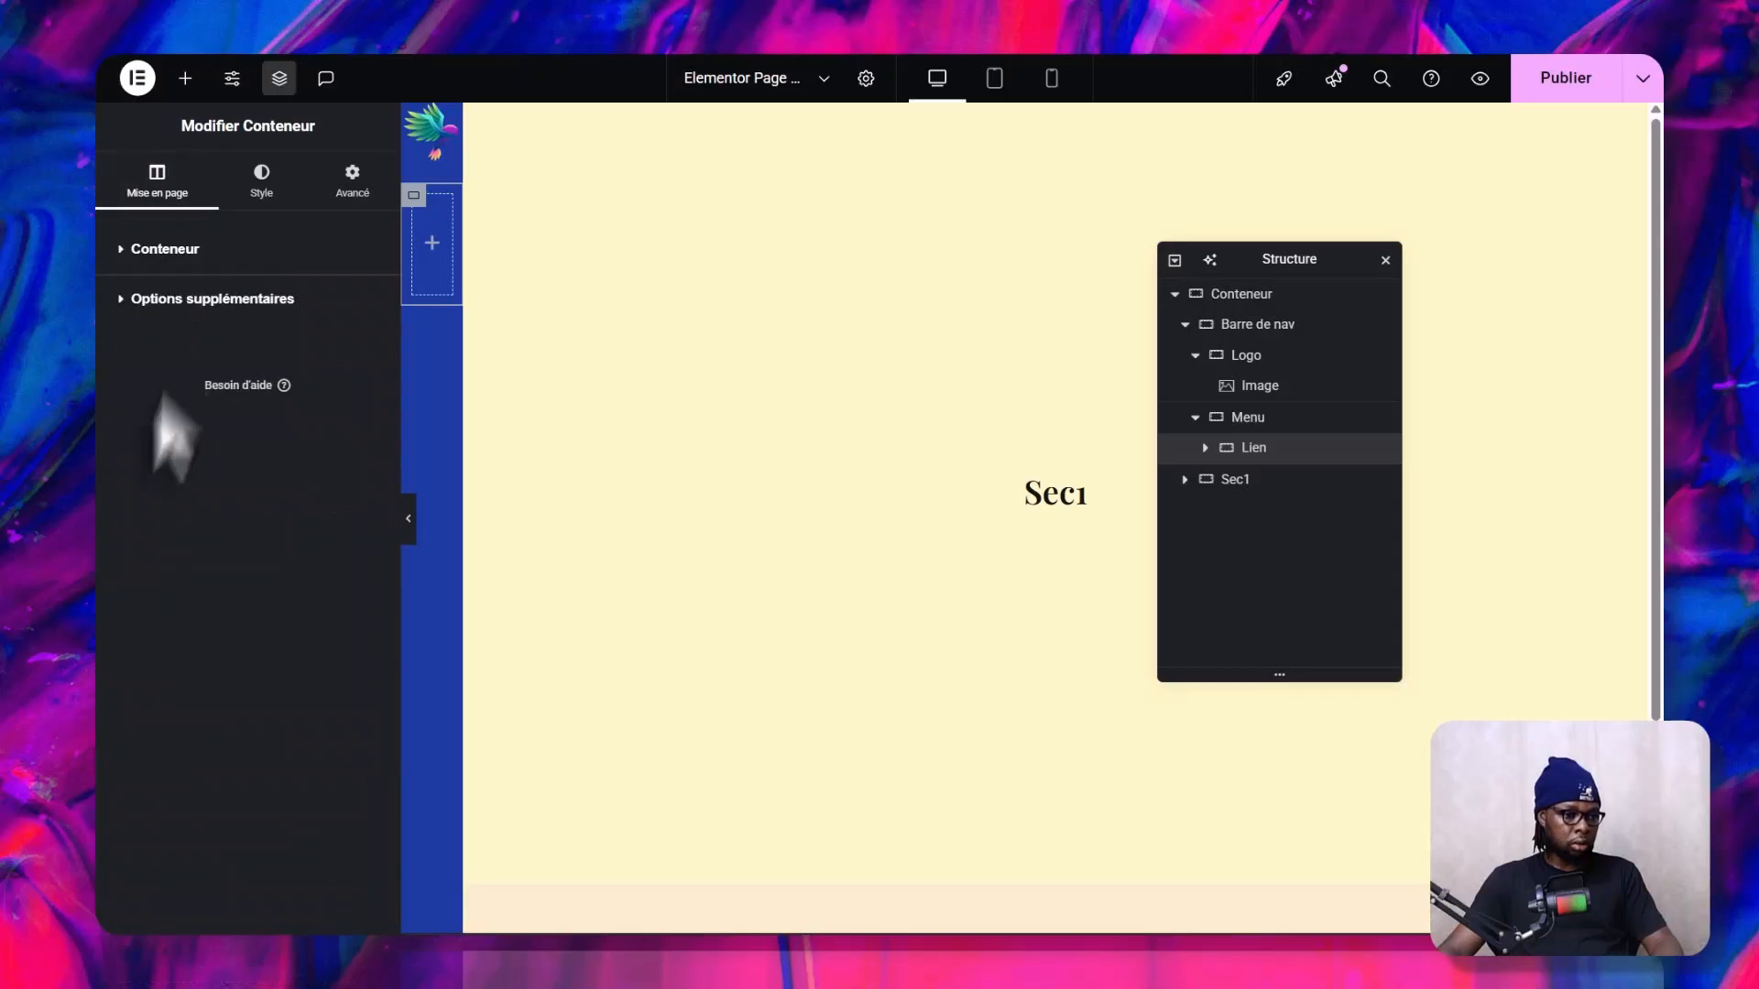
pyautogui.click(183, 300)
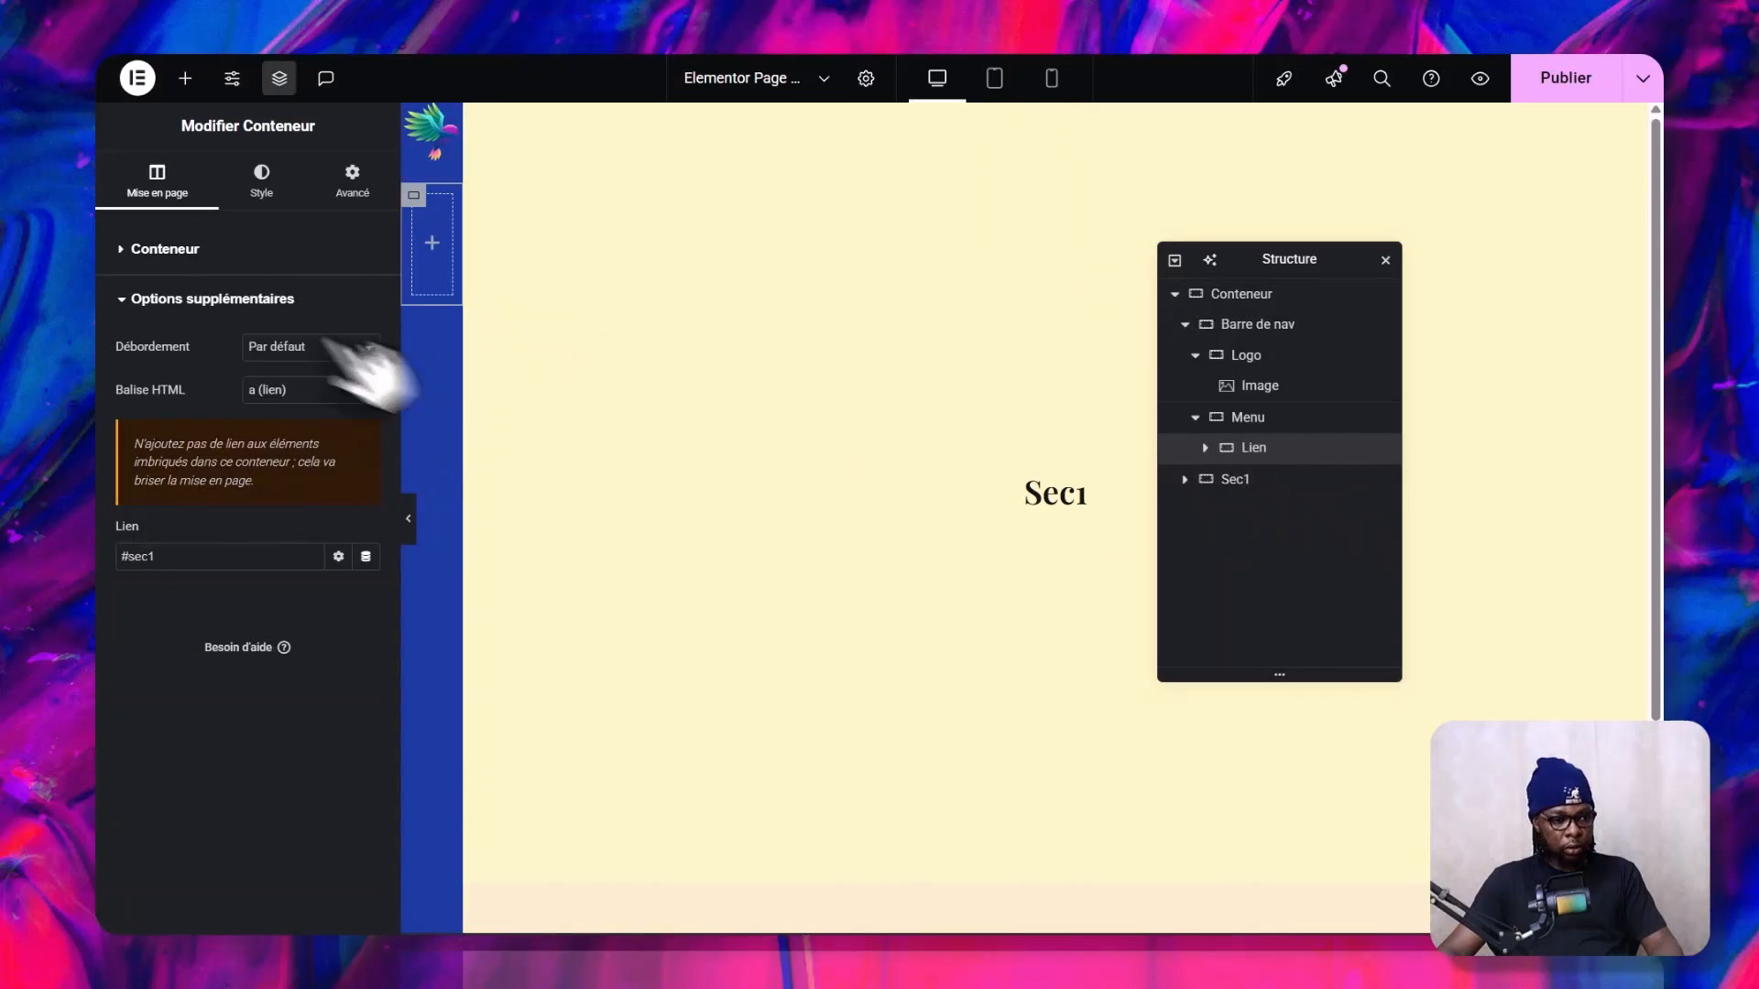
pyautogui.click(350, 182)
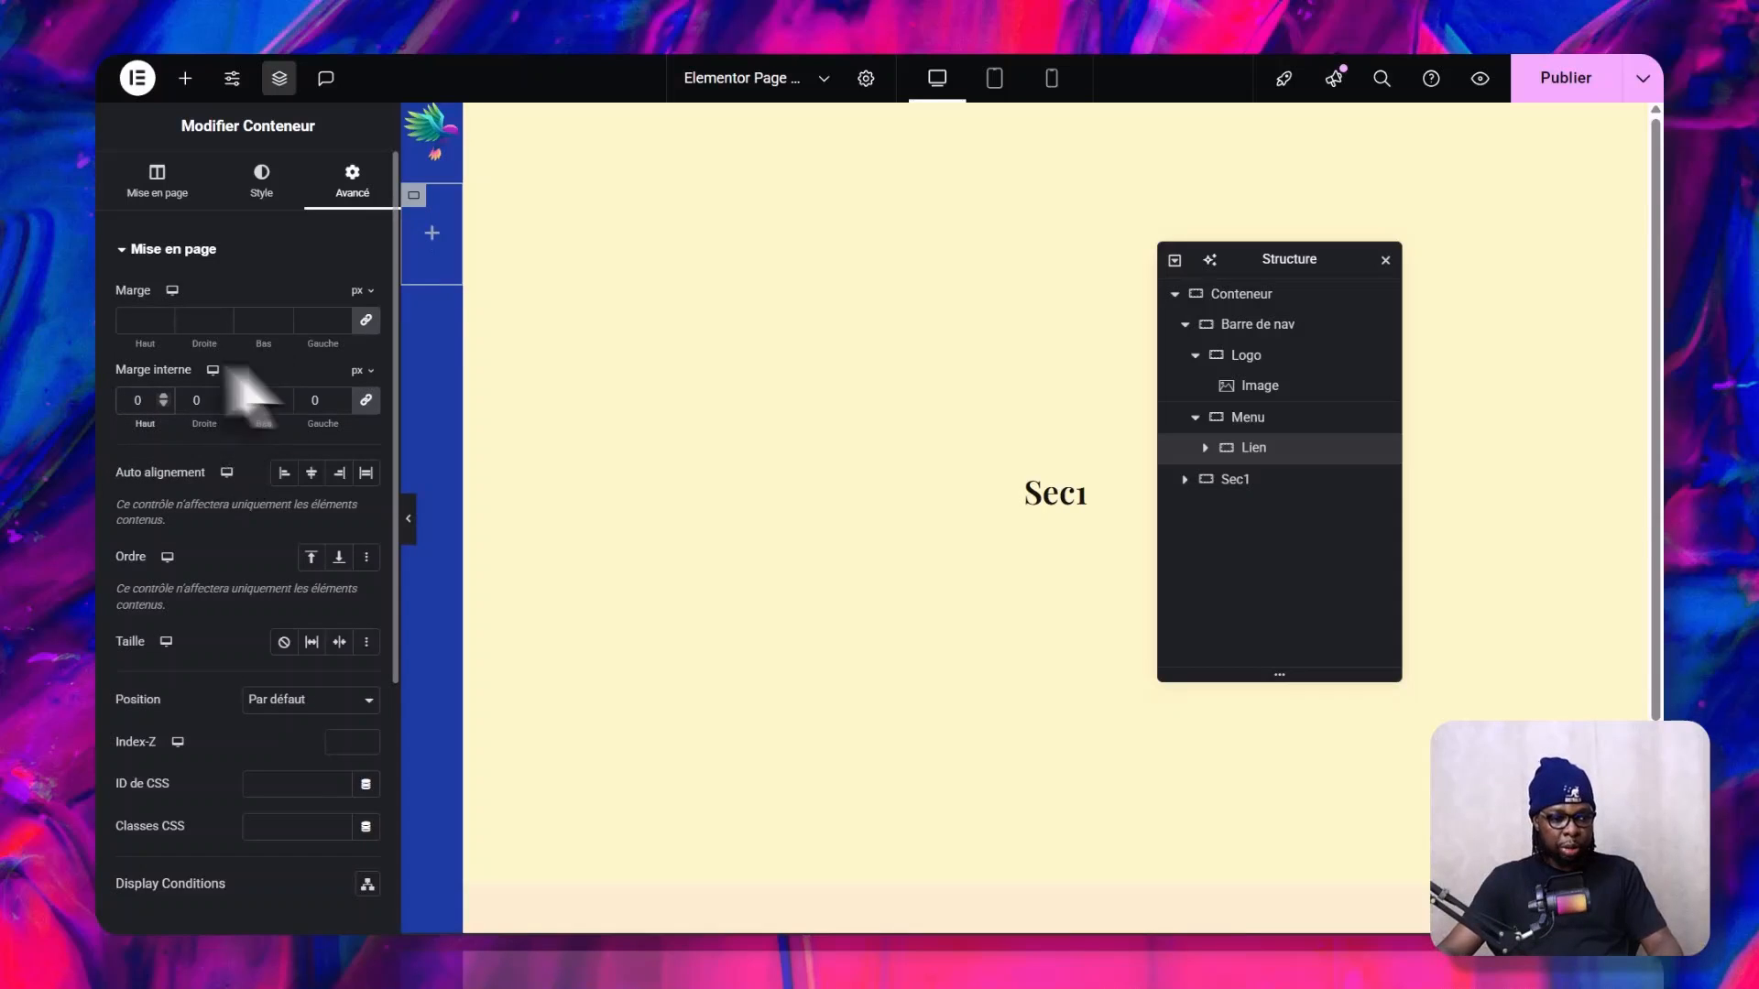
# - Add a Boîte d'icône (icon box) widget inside the Lien container
pyautogui.click(433, 234)
pyautogui.write('icon')
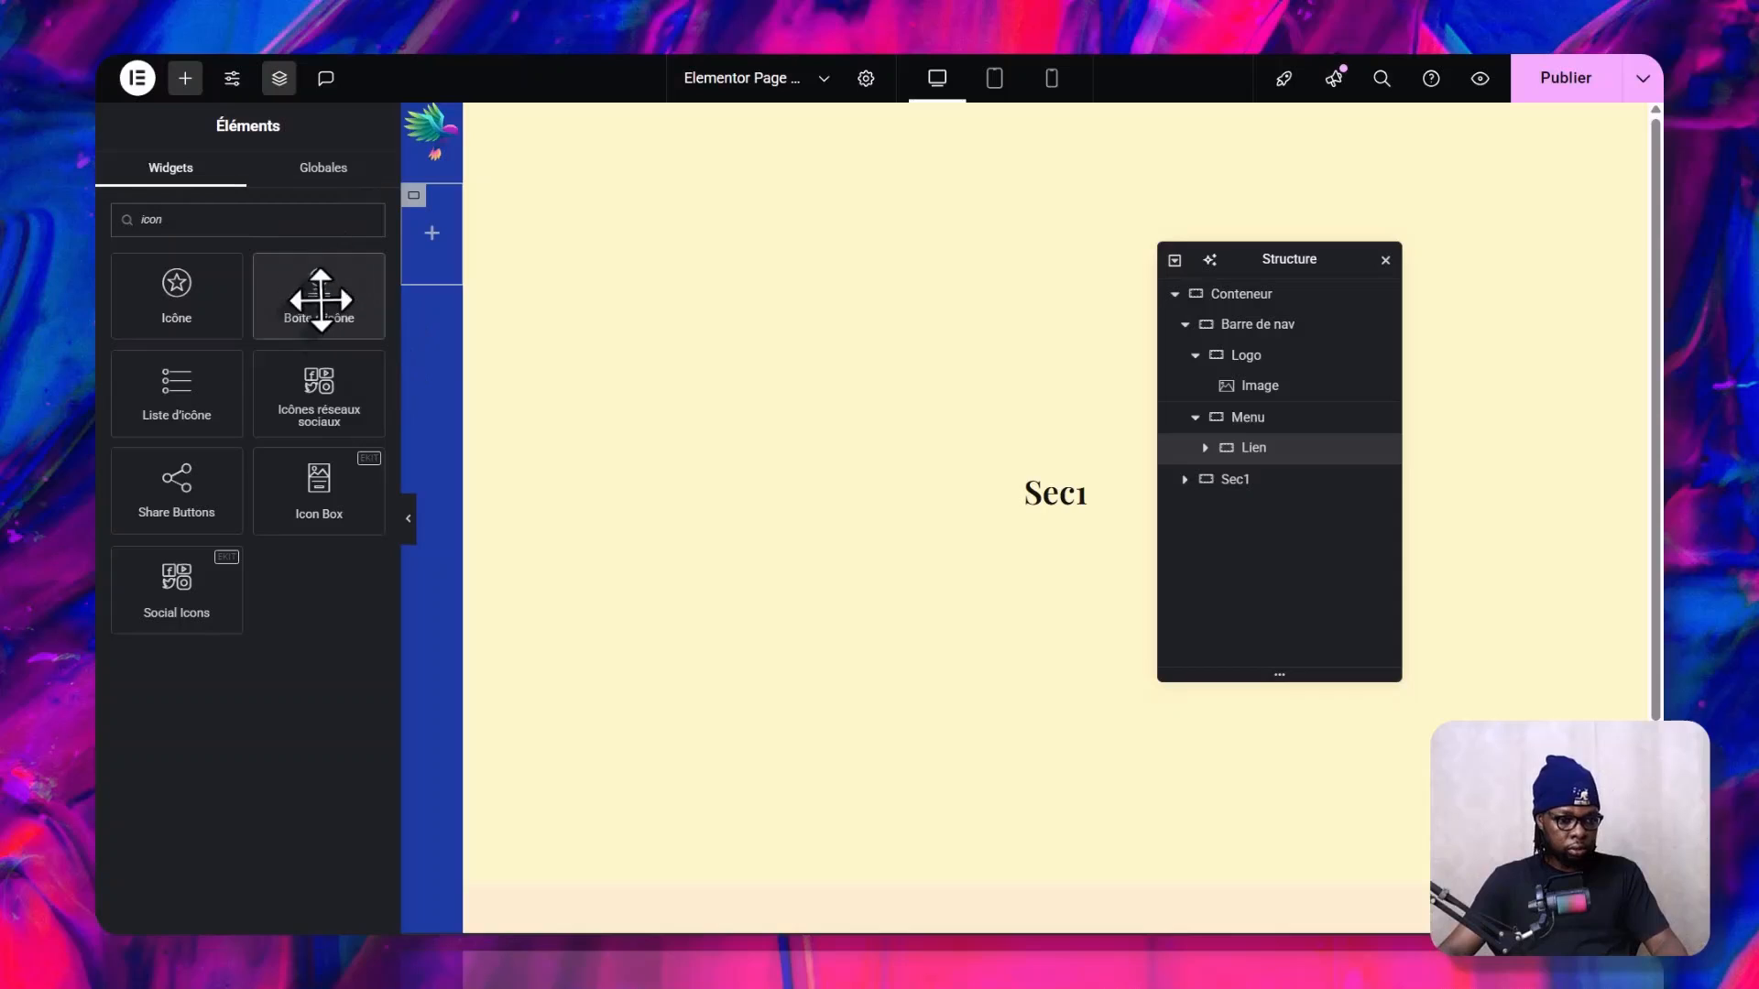
pyautogui.moveTo(314, 294); pyautogui.dragTo(404, 345)
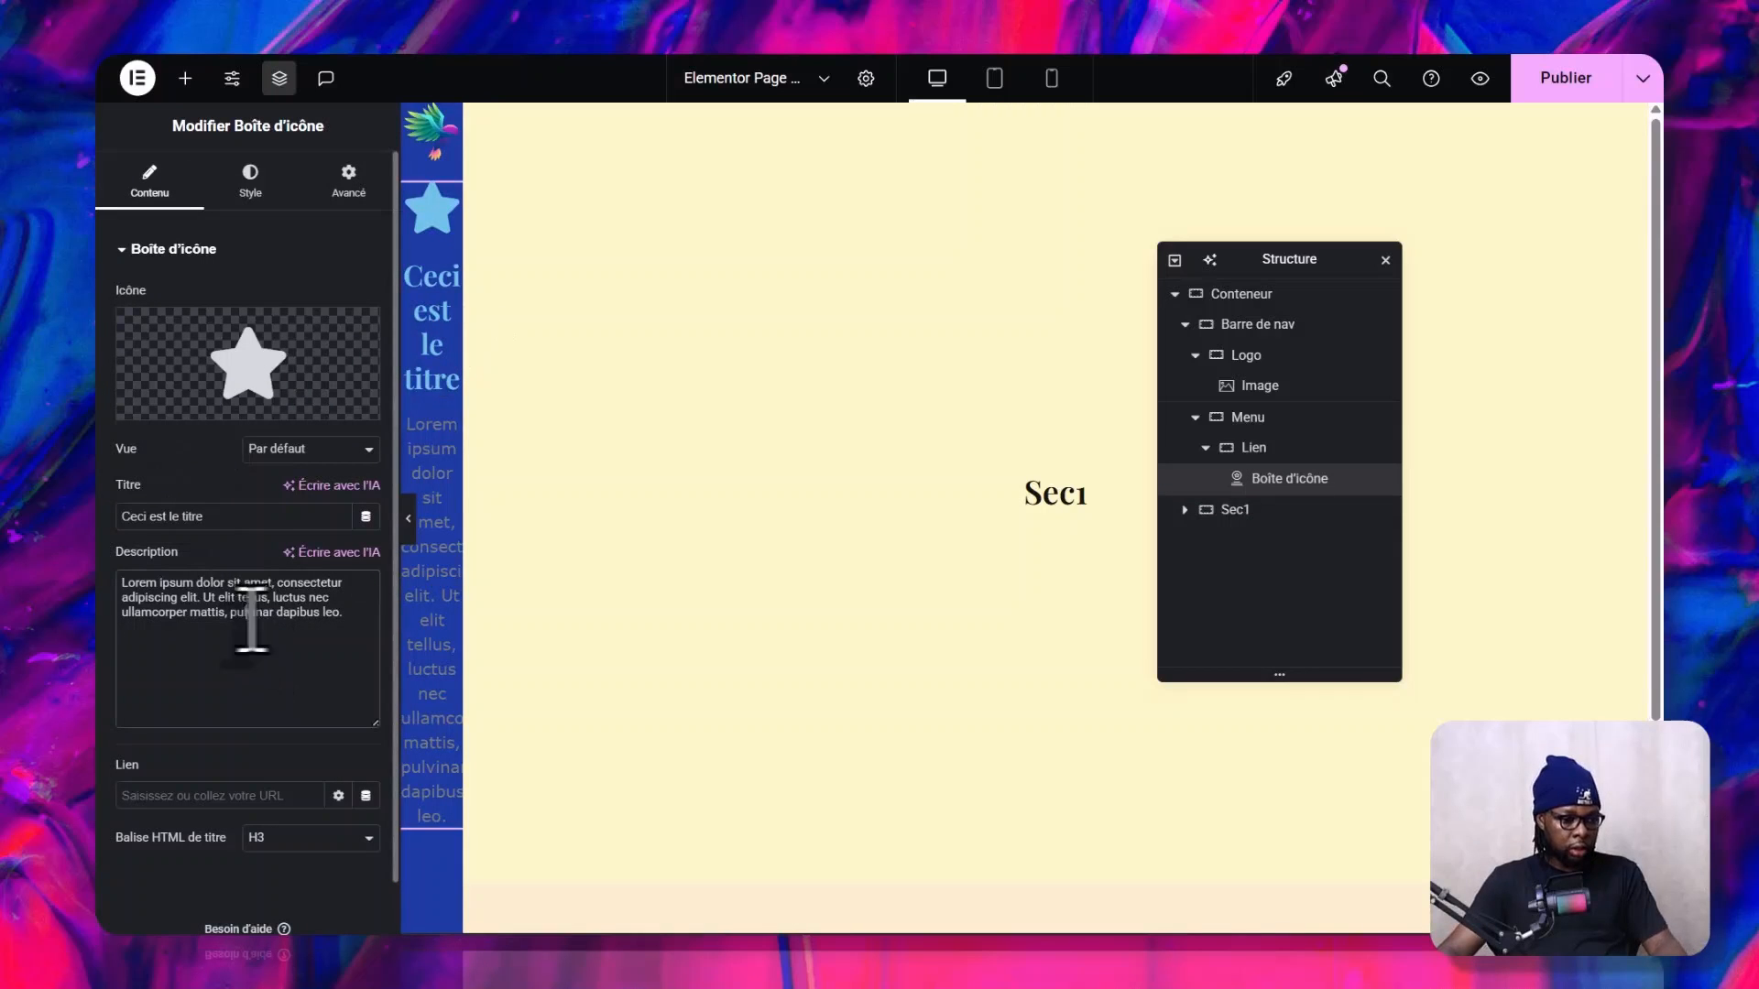
# - Clear the icon box's description and set its title to Hero
pyautogui.tripleClick(348, 598)
pyautogui.press('BackSpace')
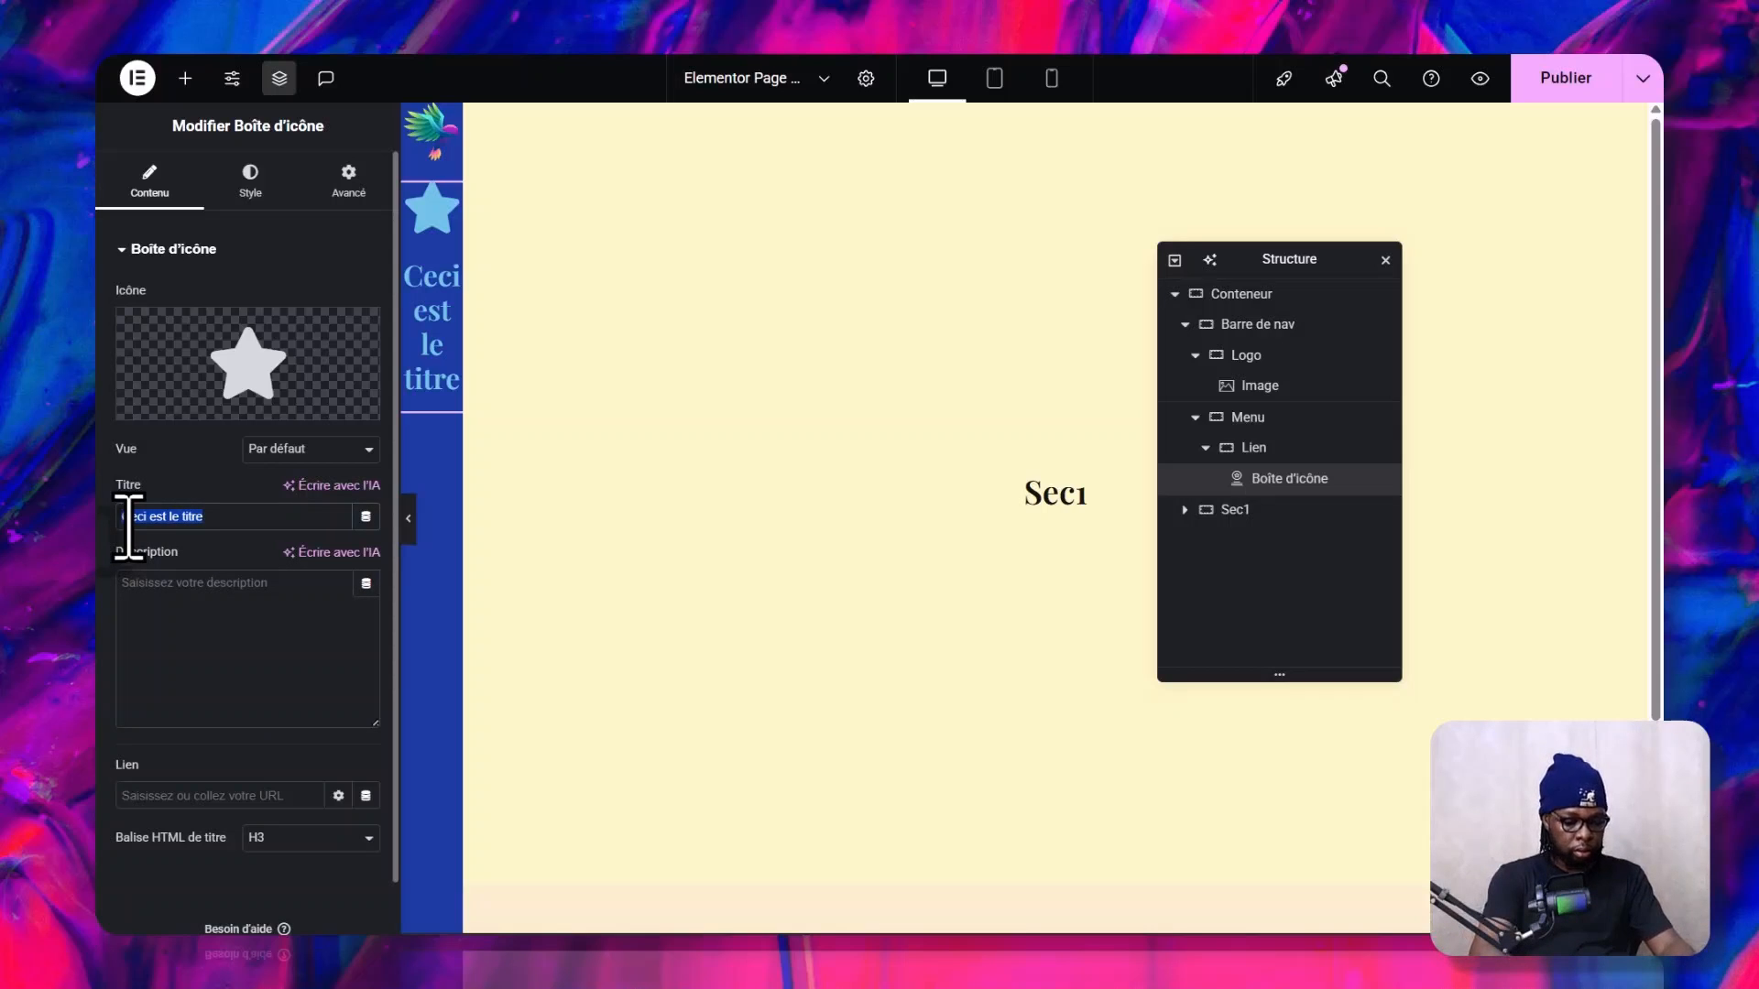
pyautogui.write('Hero')
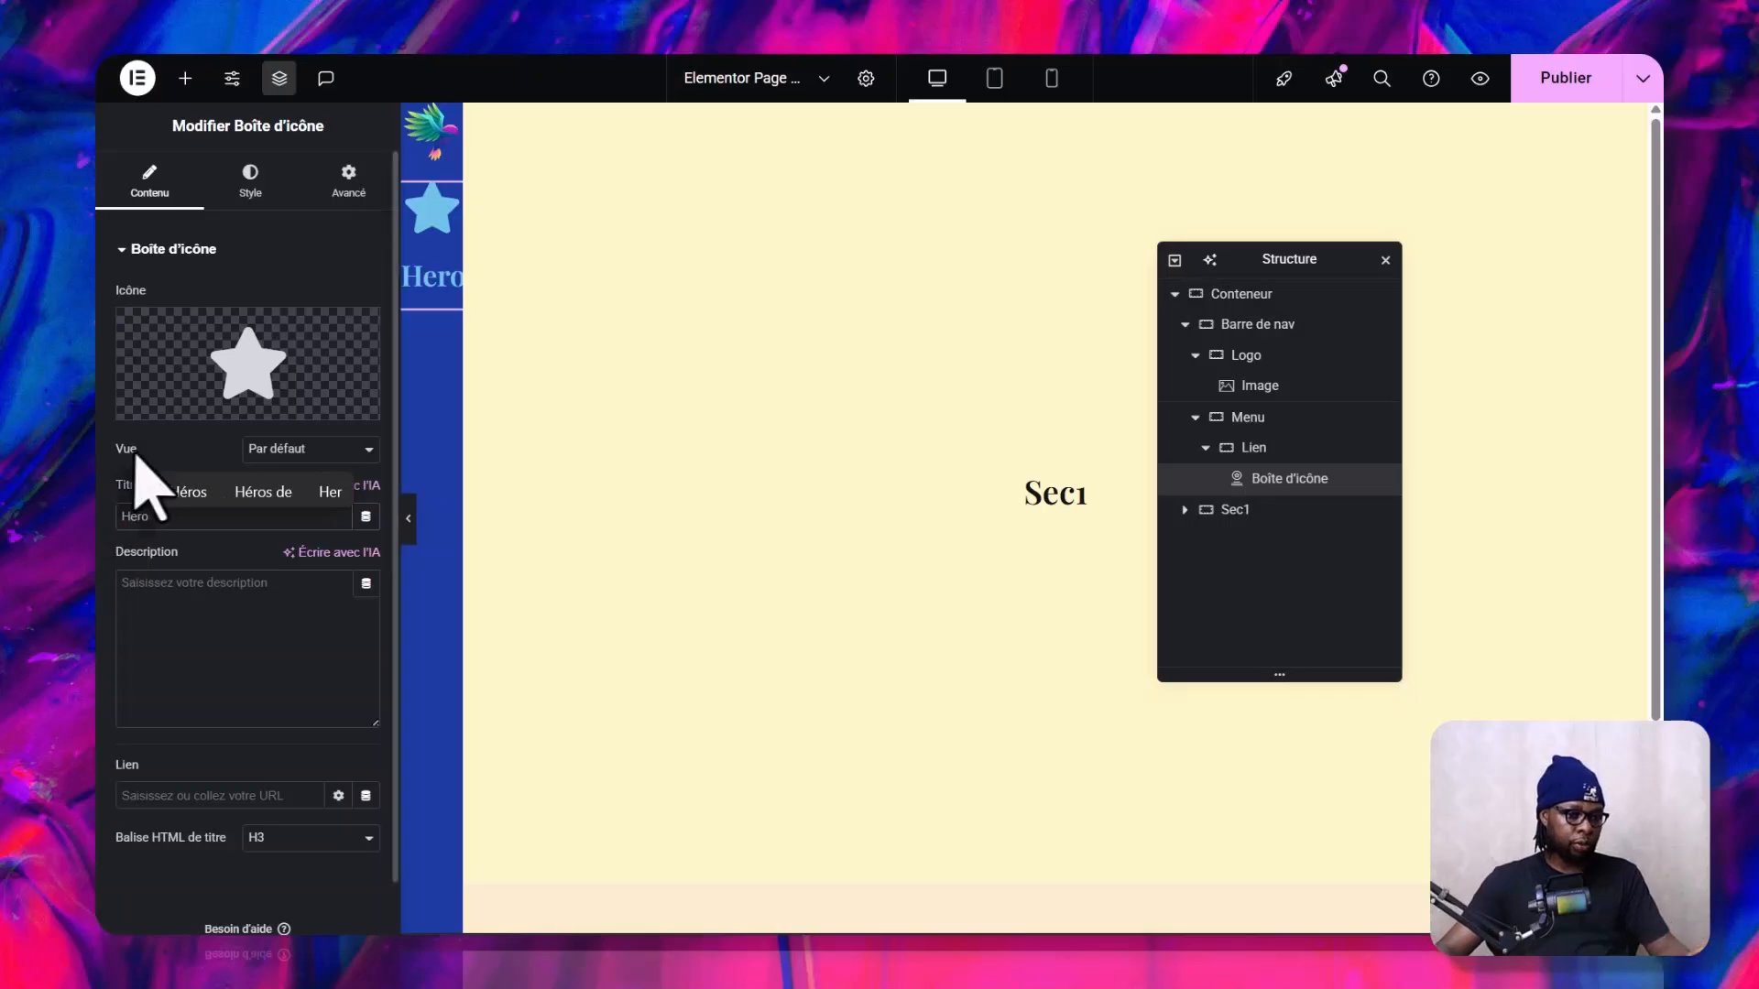
# - Set the icon box's icon colour to white and its icon size to 16 px
pyautogui.click(247, 174)
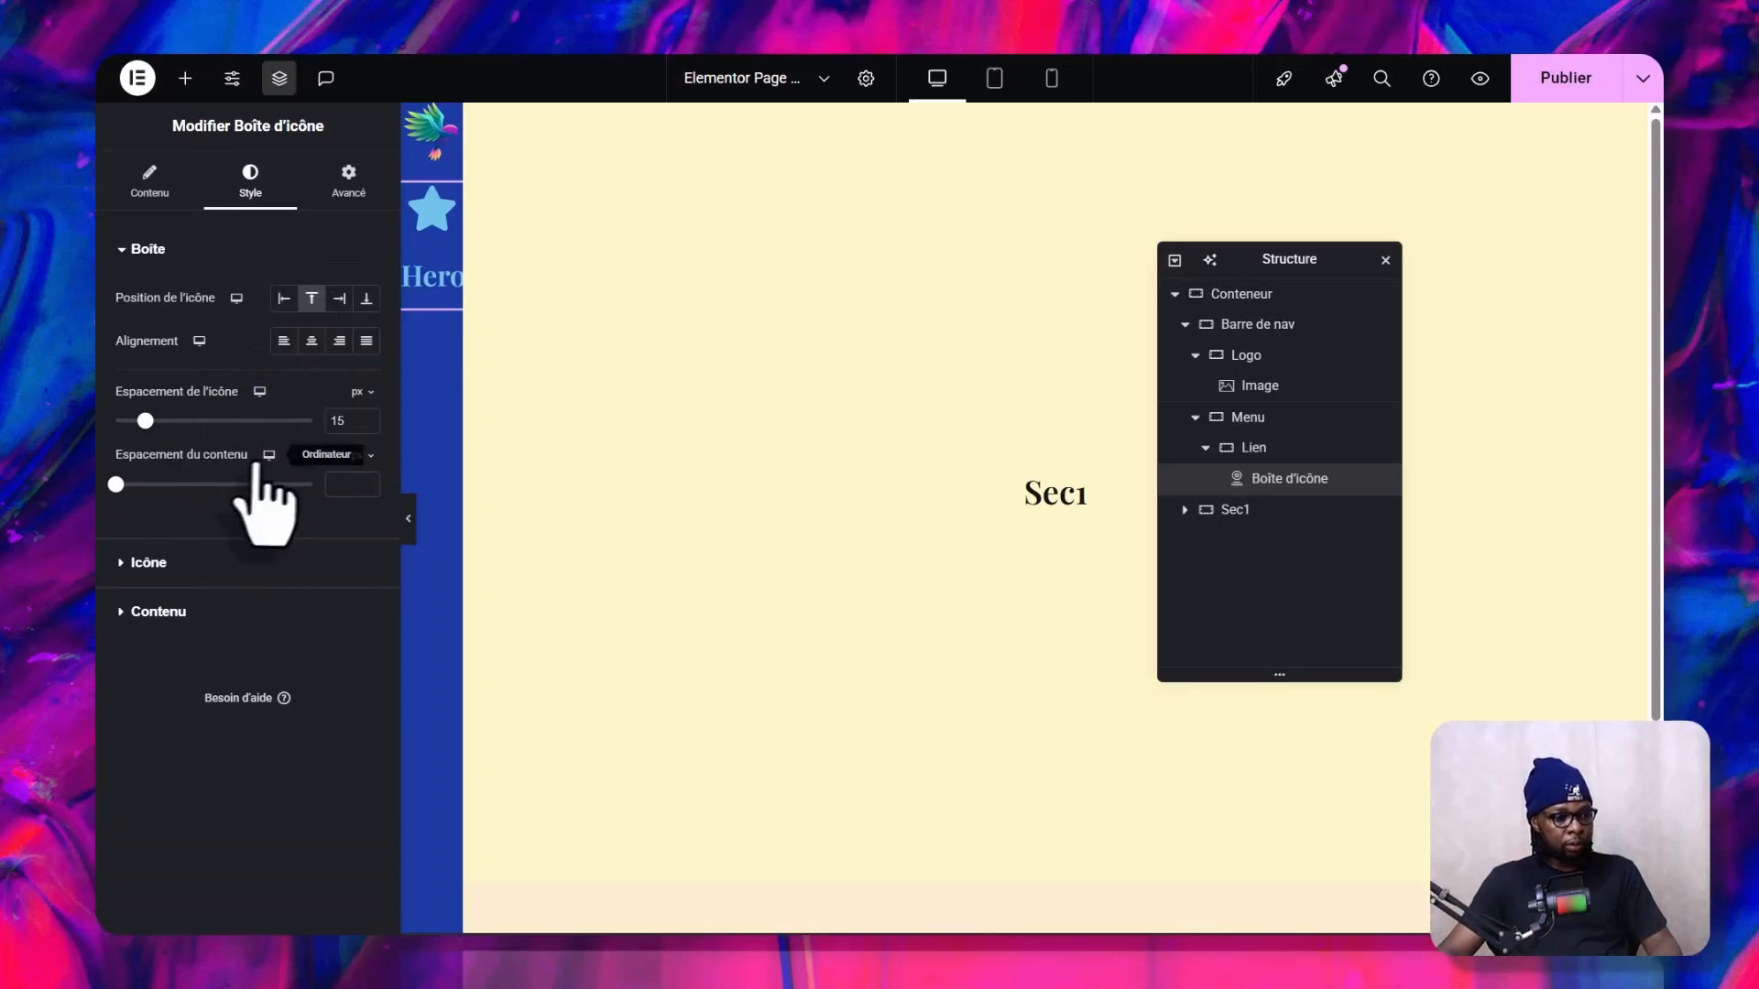
pyautogui.click(181, 563)
pyautogui.click(367, 390)
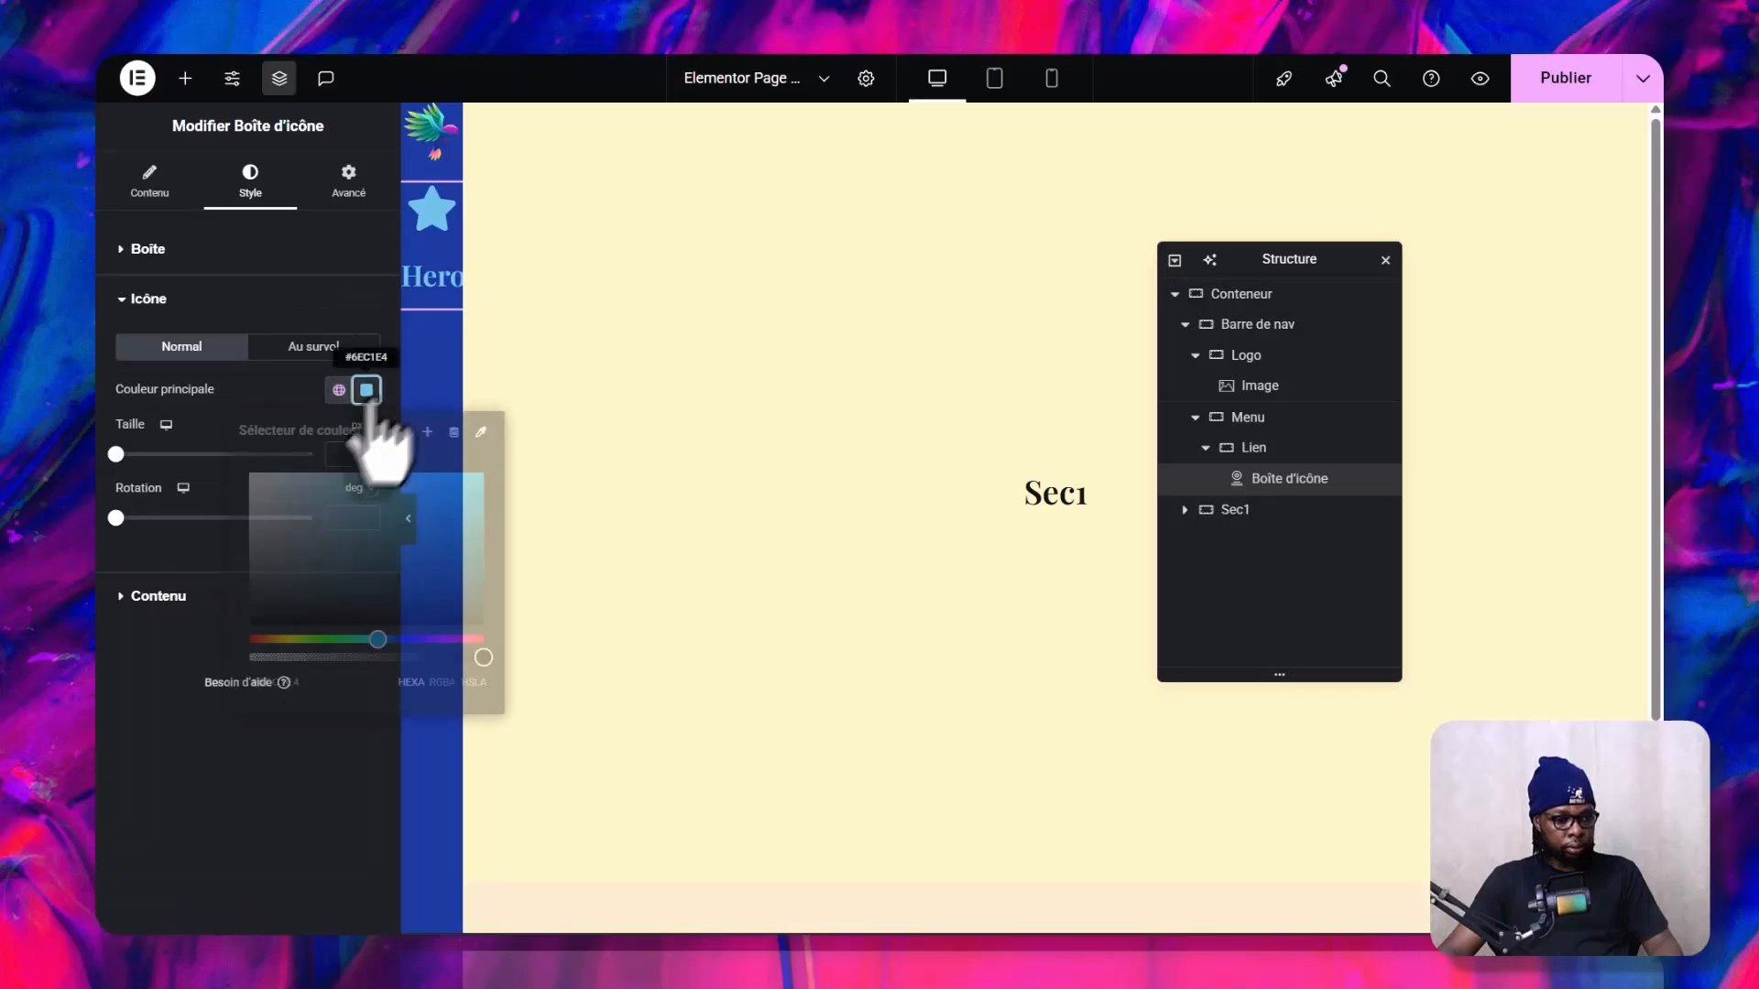
pyautogui.click(248, 471)
pyautogui.click(119, 596)
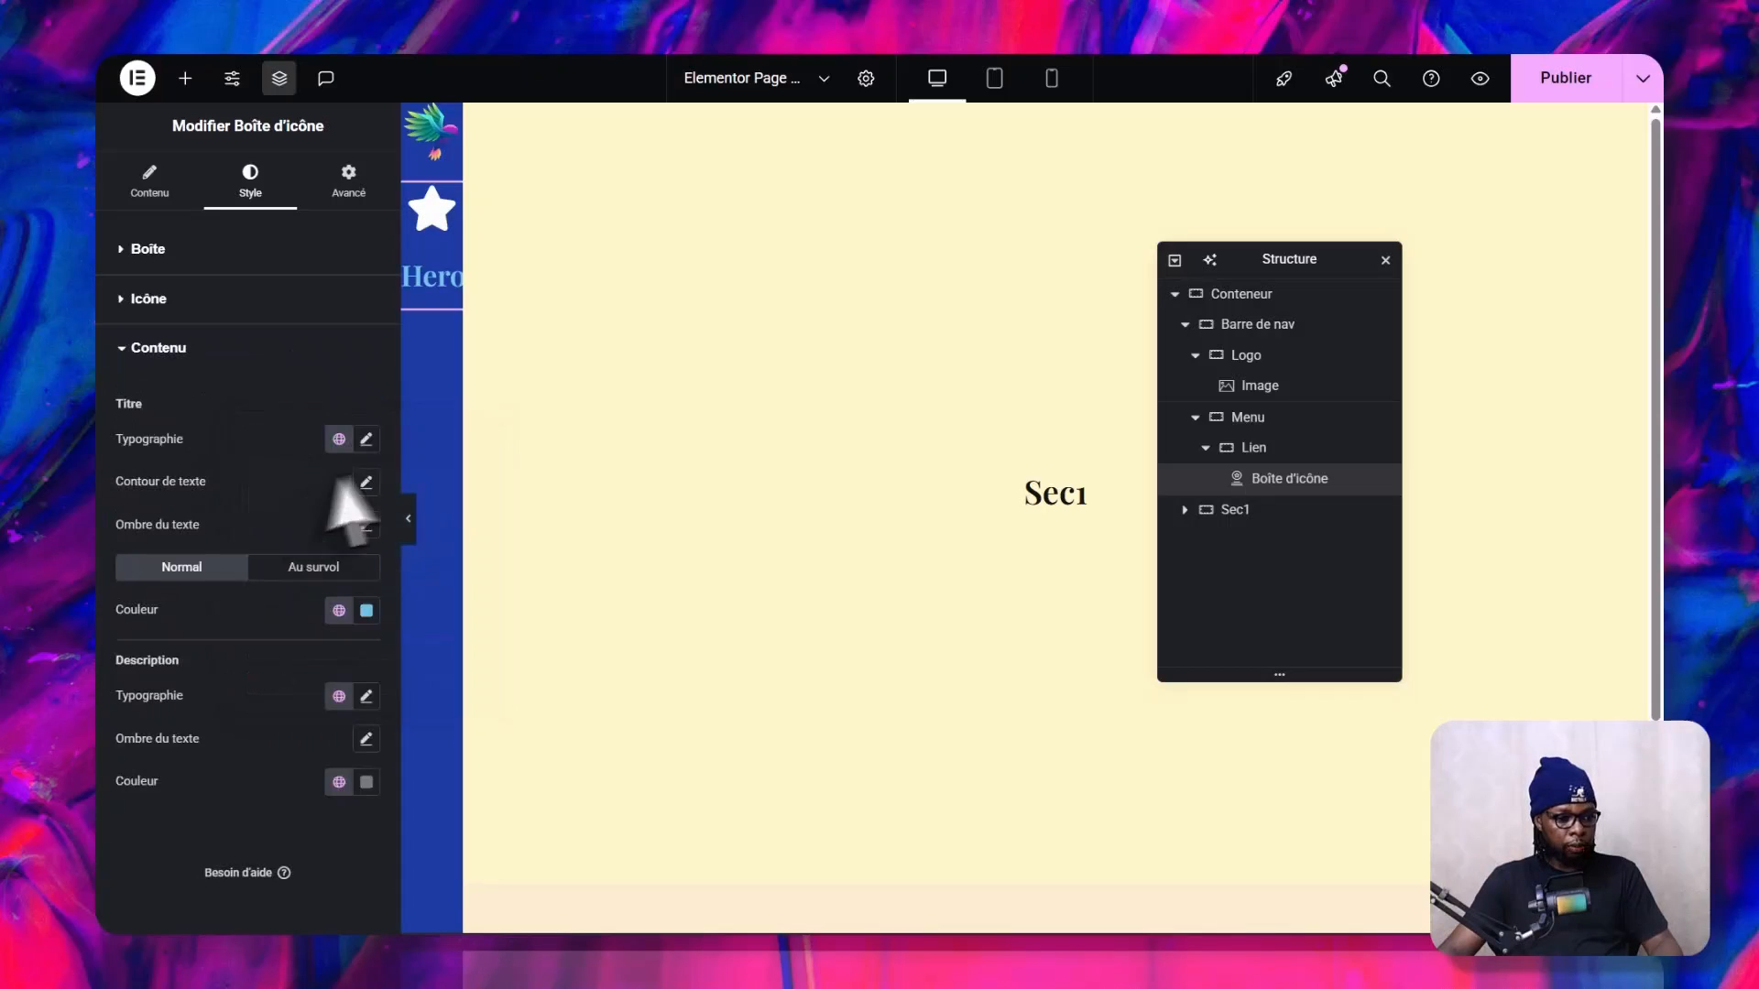
pyautogui.click(181, 301)
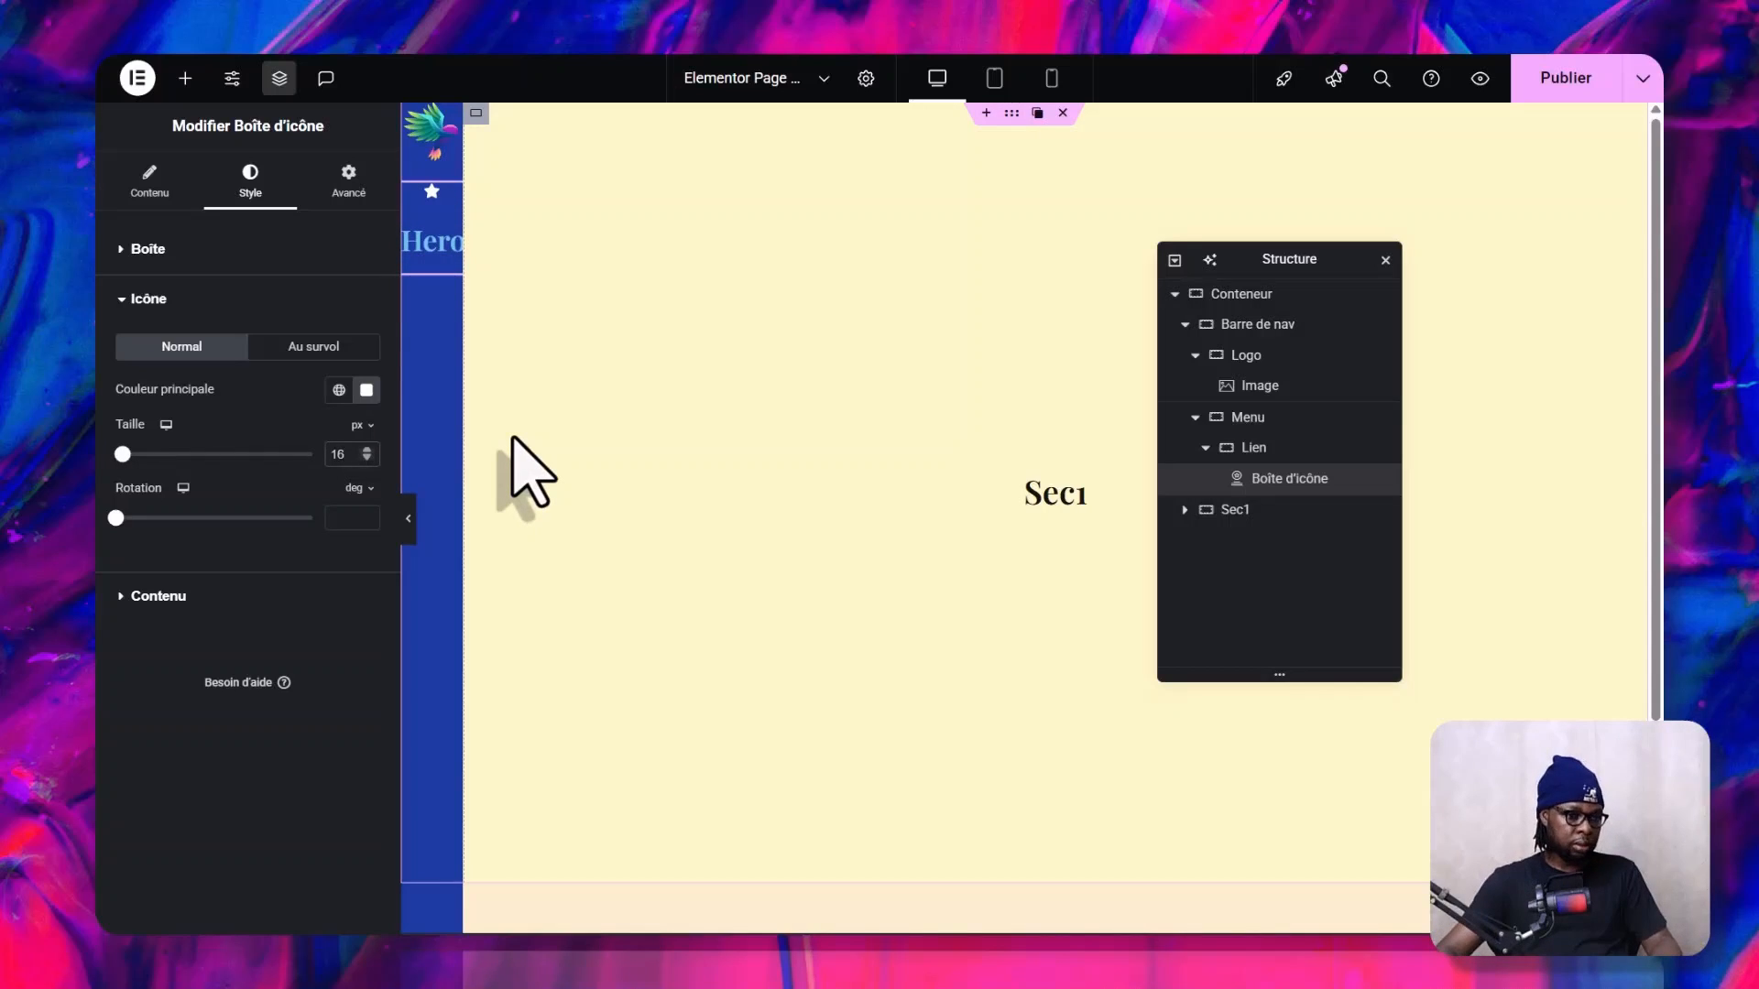
# - Style the Hero title with a 17 px font size, weight 500 (Moyen) and white as its normal colour
pyautogui.click(170, 598)
pyautogui.click(366, 439)
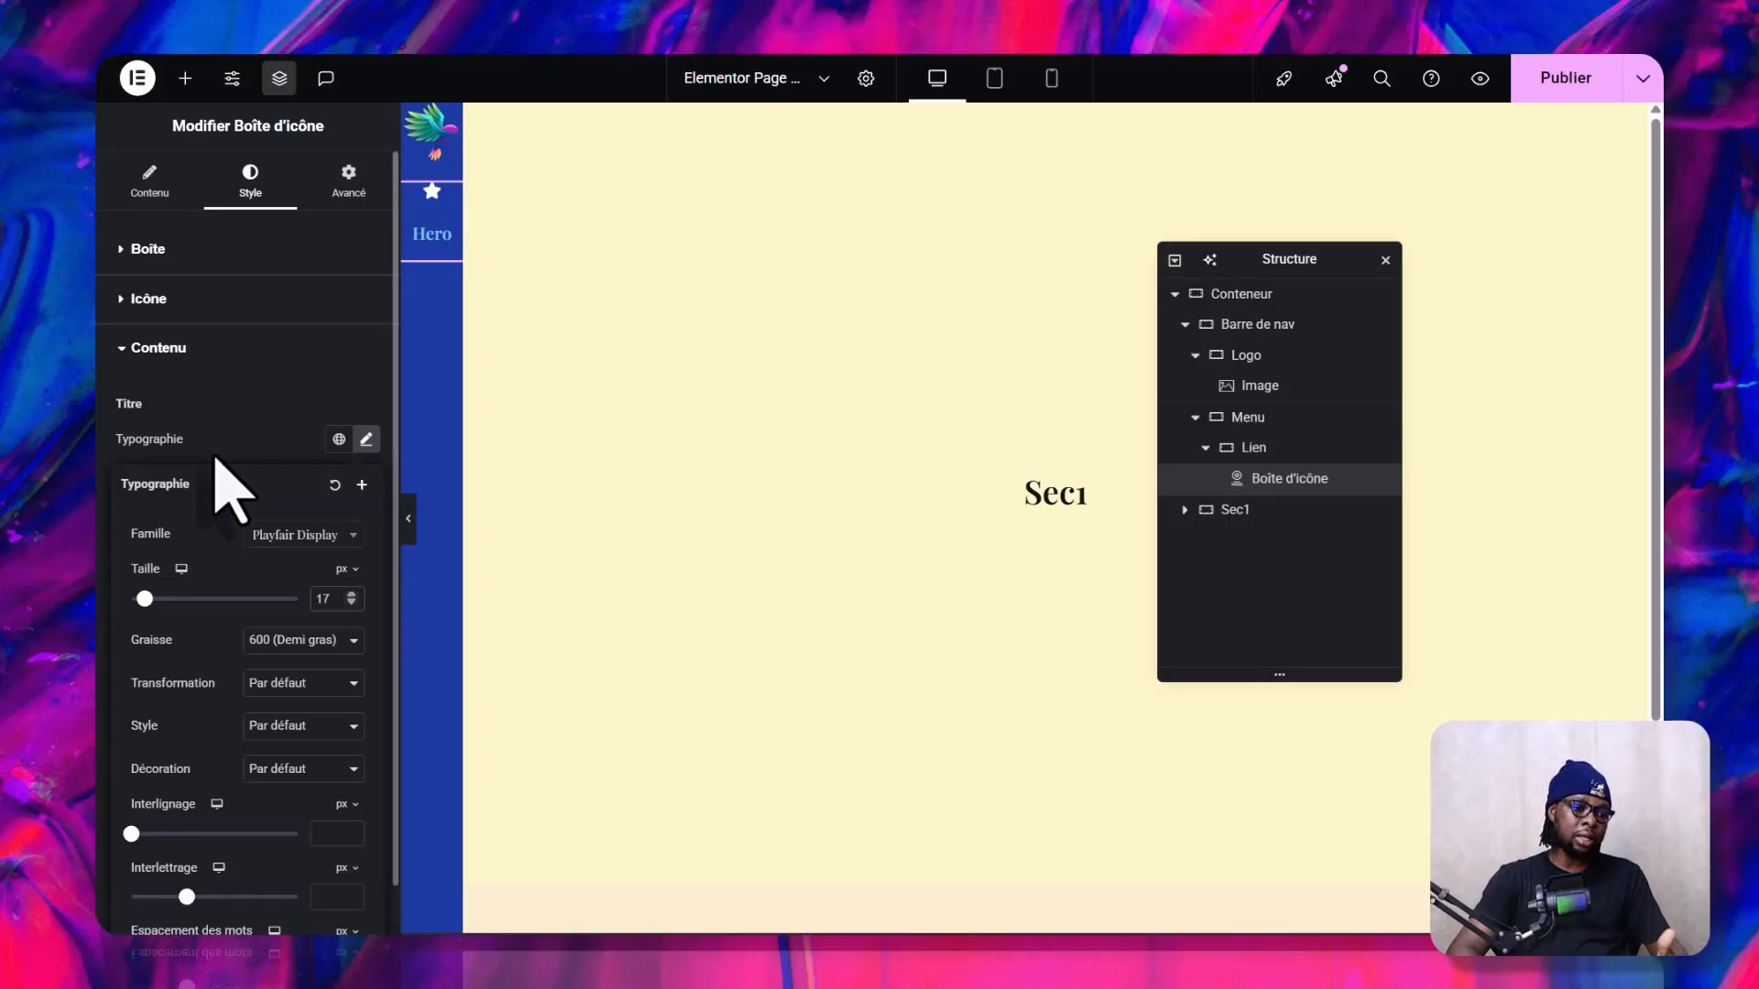
pyautogui.click(295, 641)
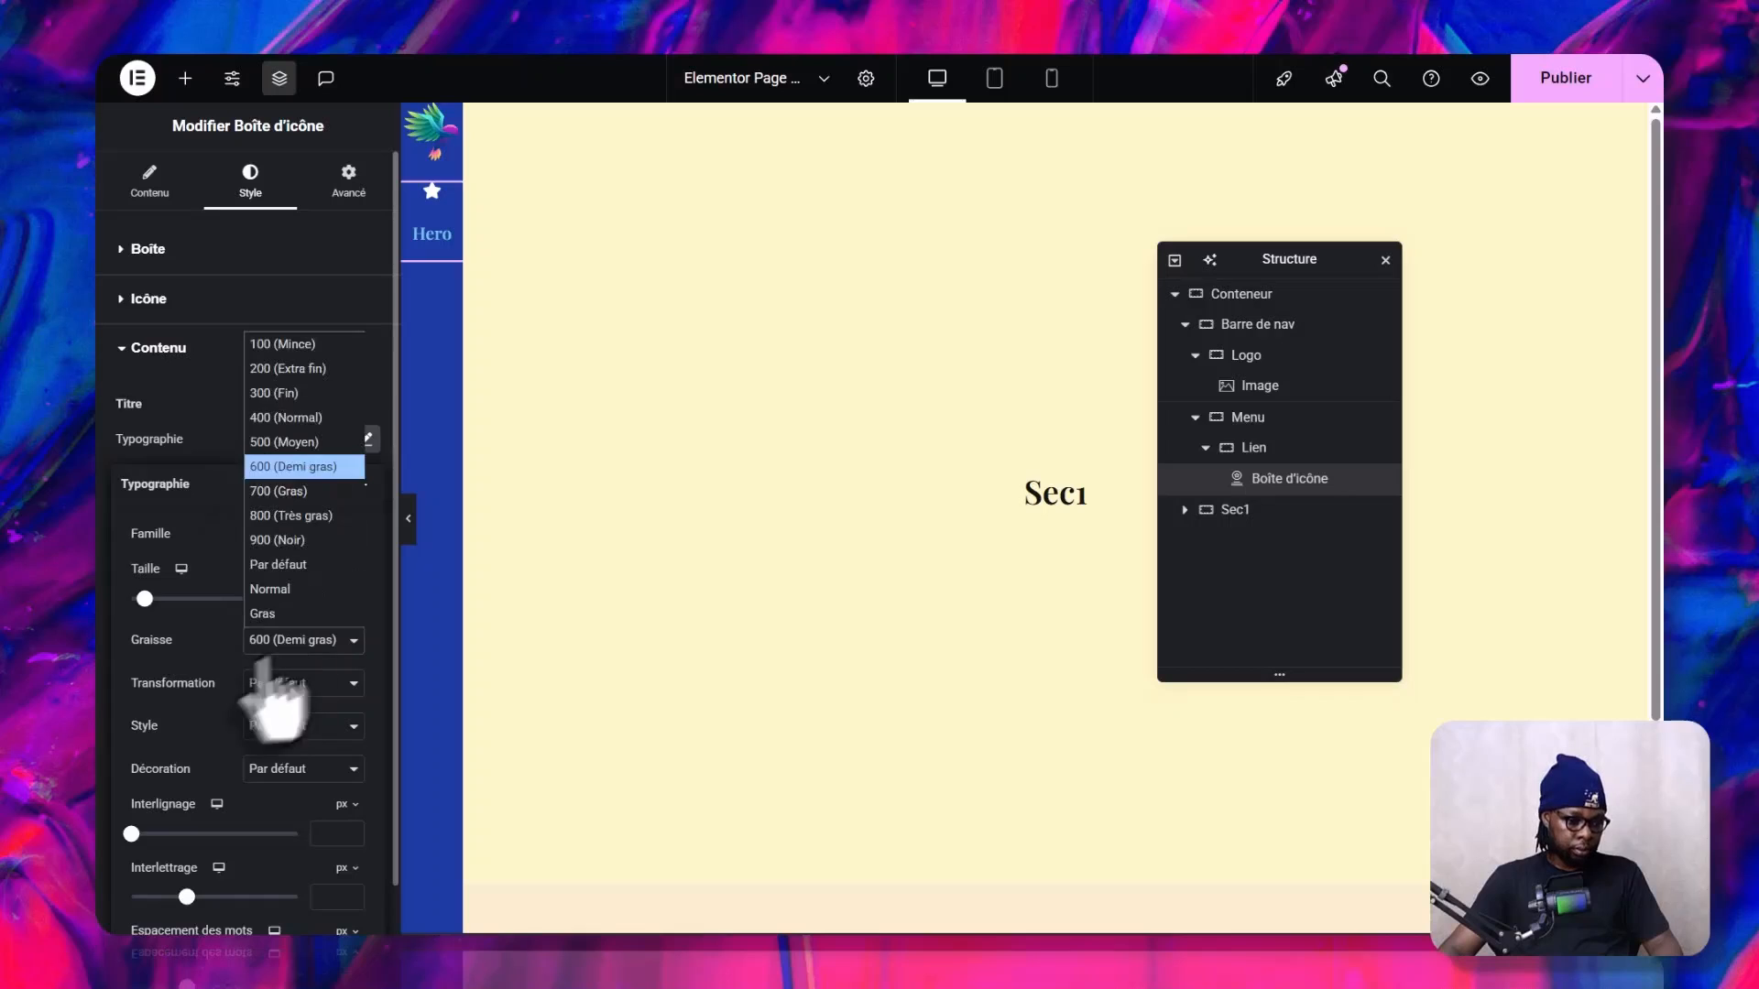
pyautogui.click(308, 442)
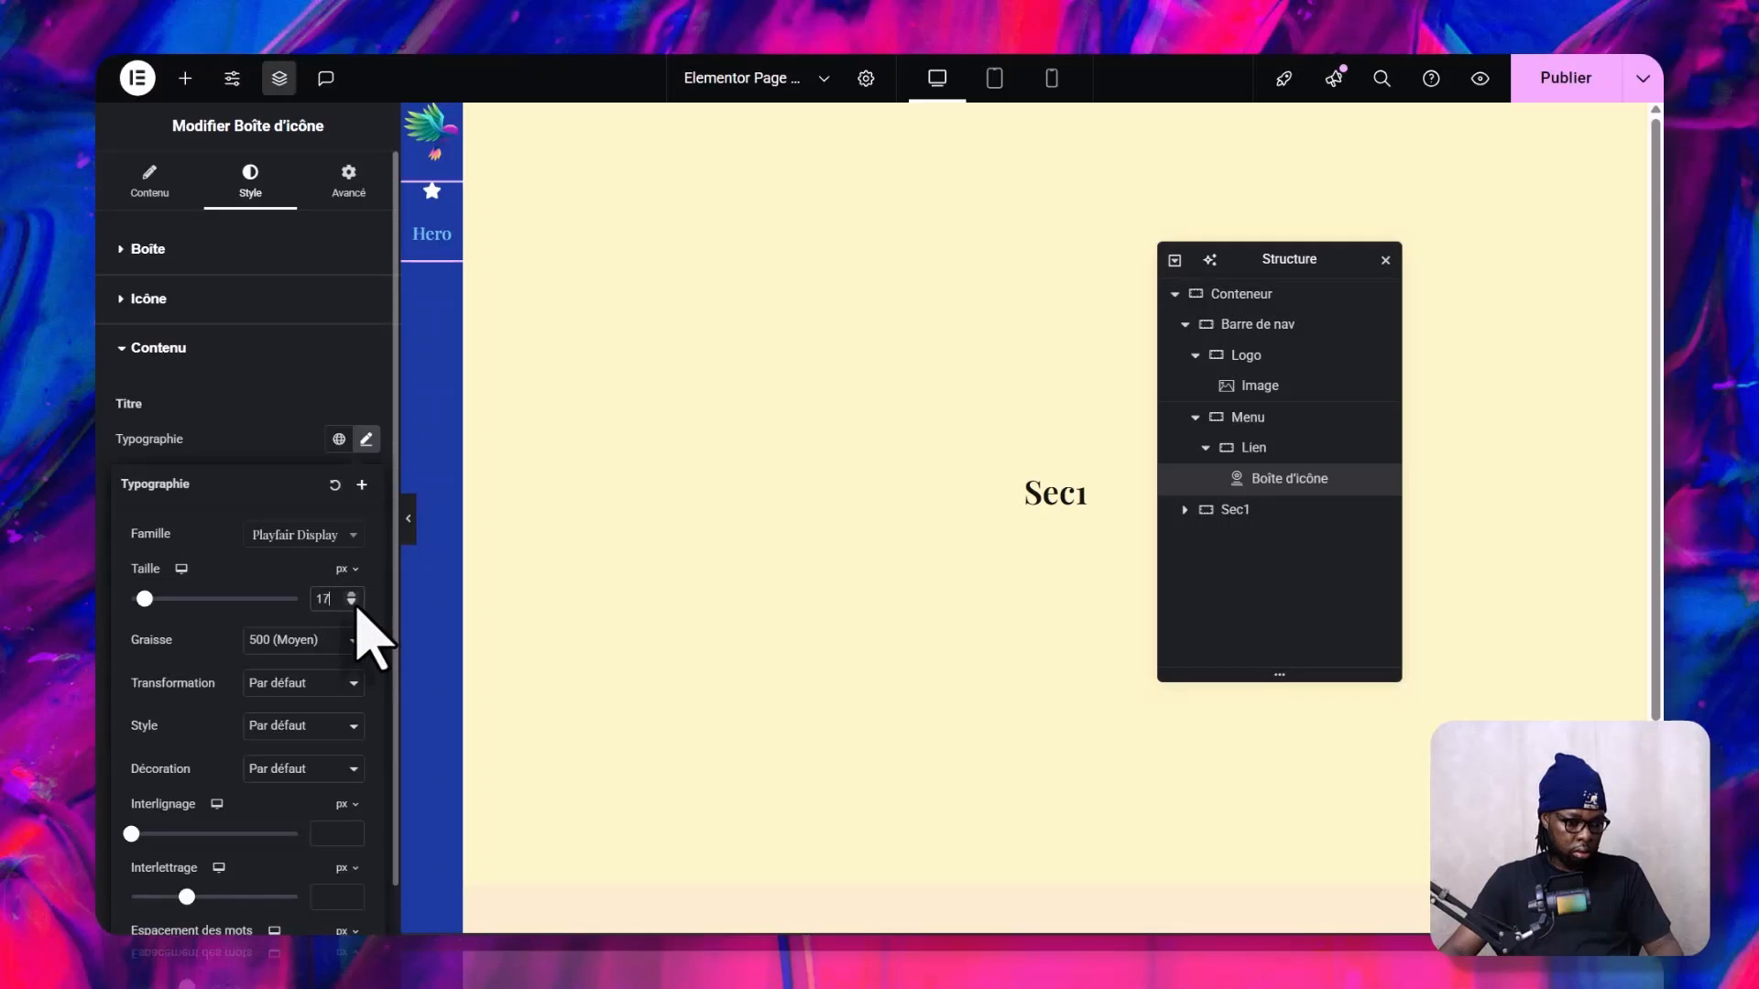
pyautogui.click(270, 447)
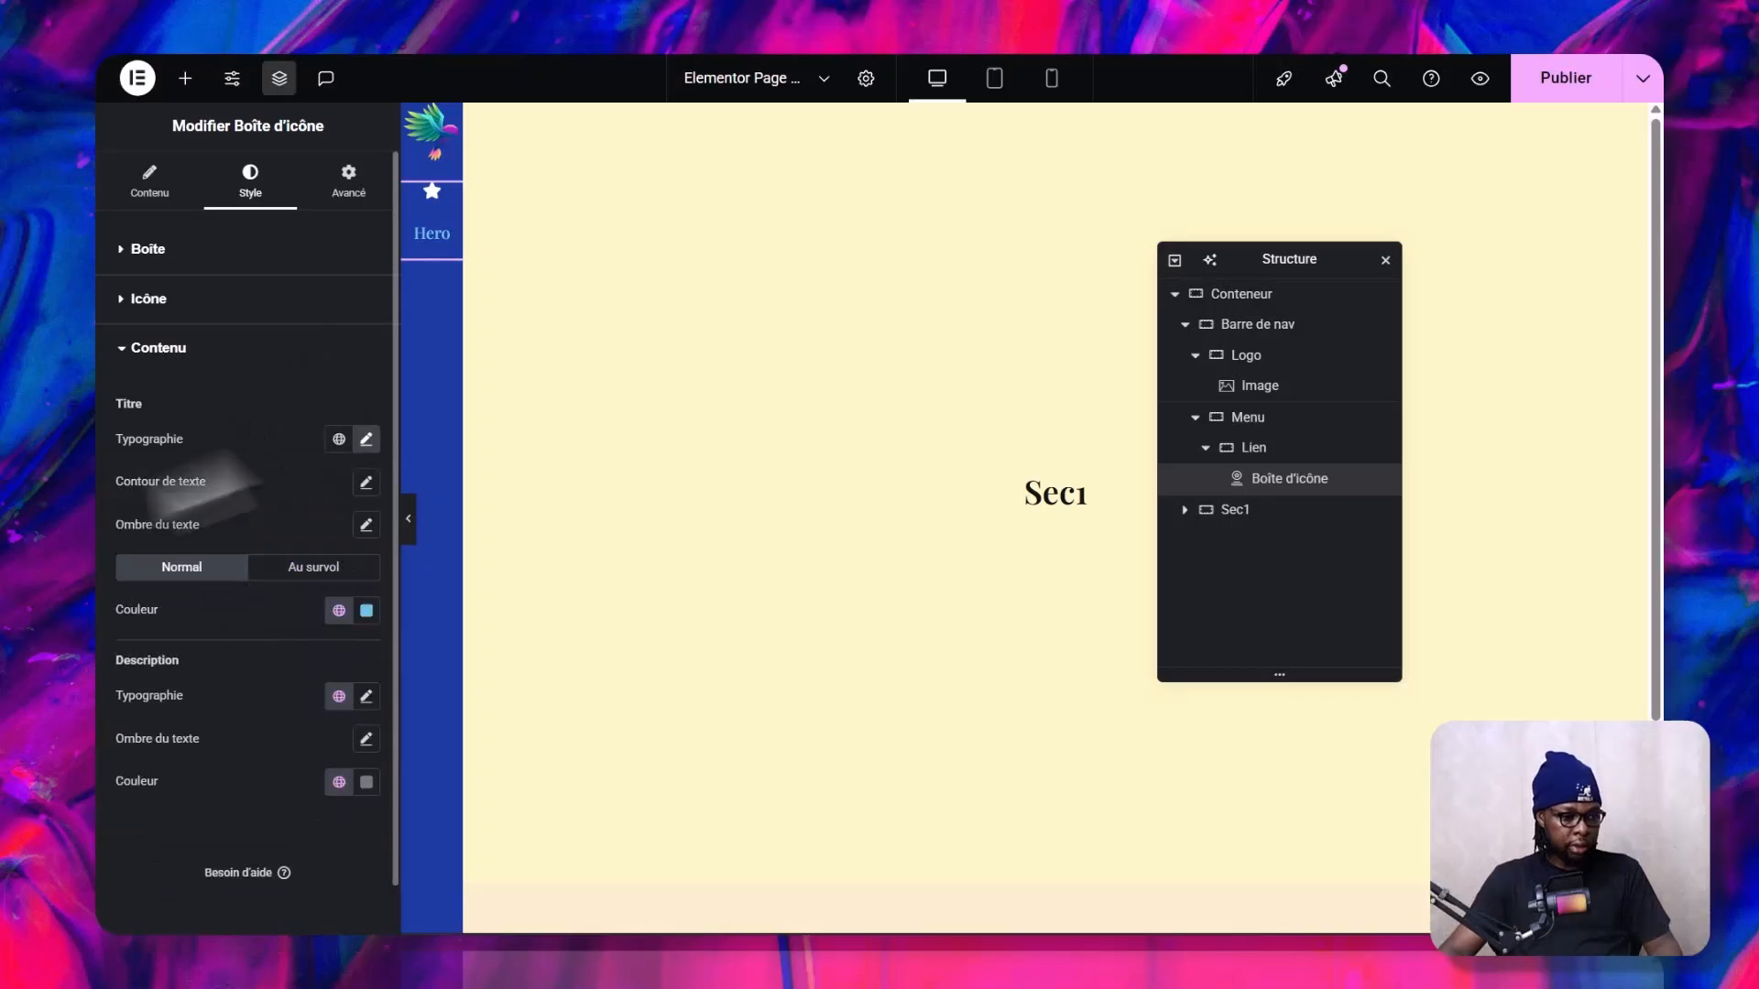
pyautogui.click(366, 610)
pyautogui.moveTo(270, 706); pyautogui.dragTo(188, 659)
pyautogui.click(149, 618)
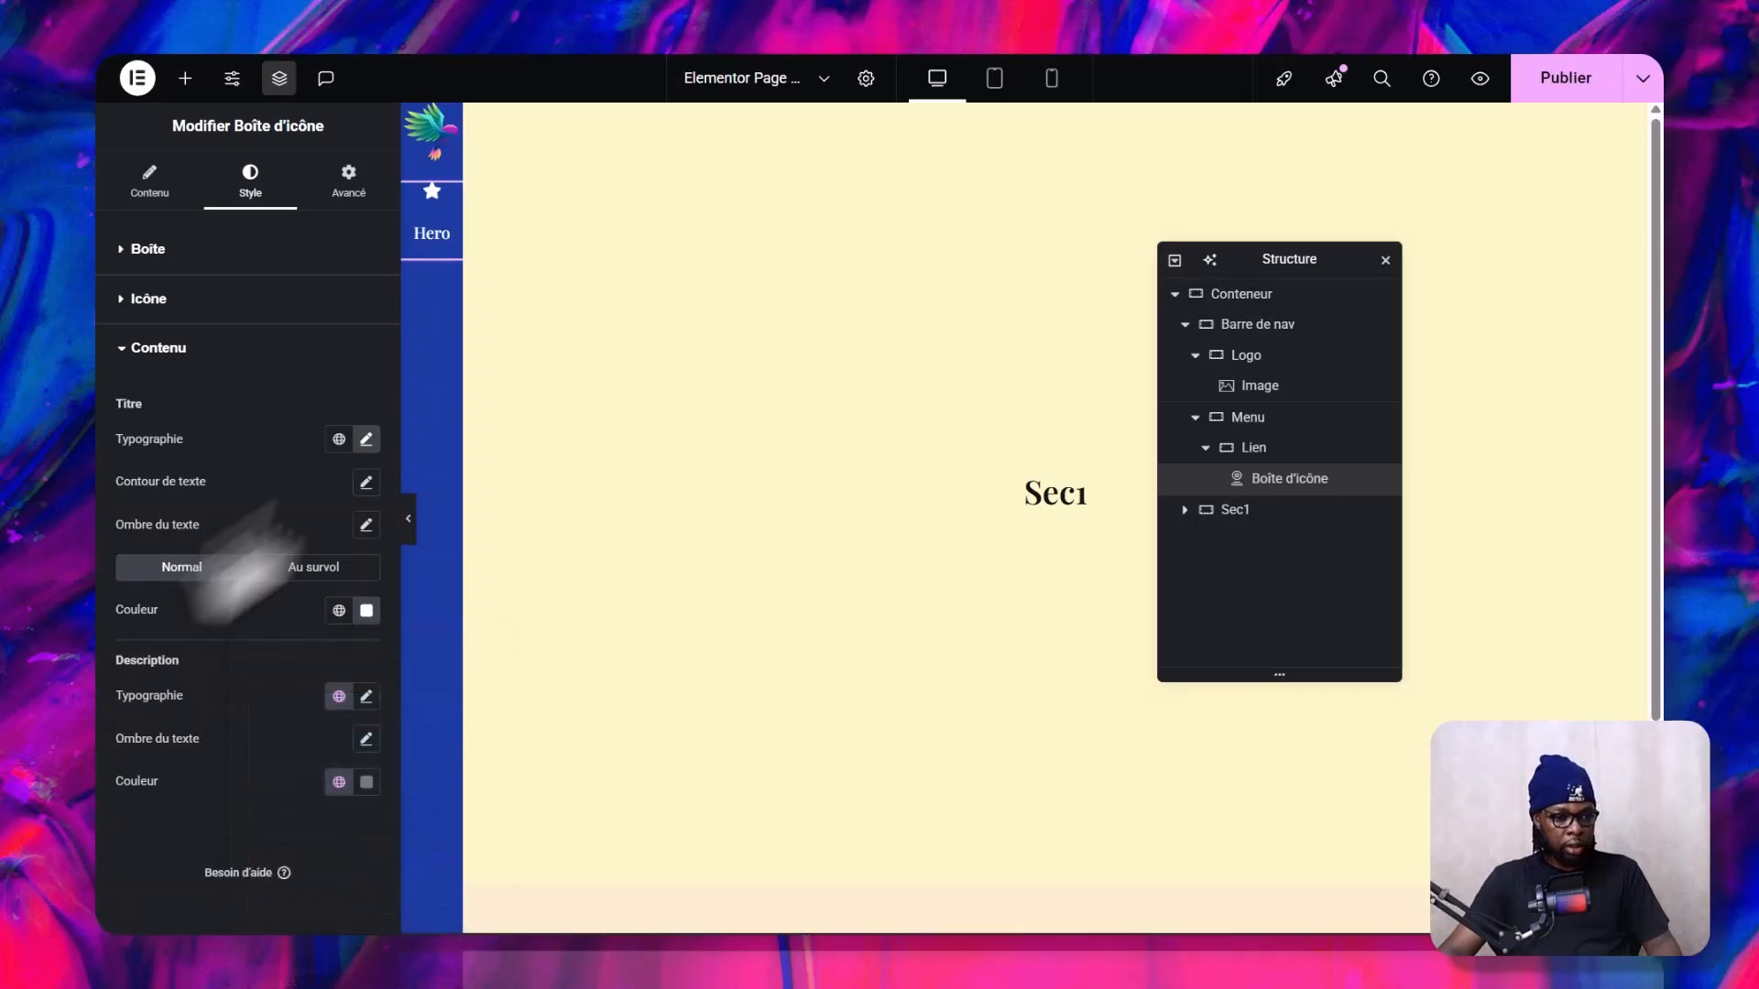
# - Set the icon box's icon spacing and content spacing to 0 px
pyautogui.click(155, 249)
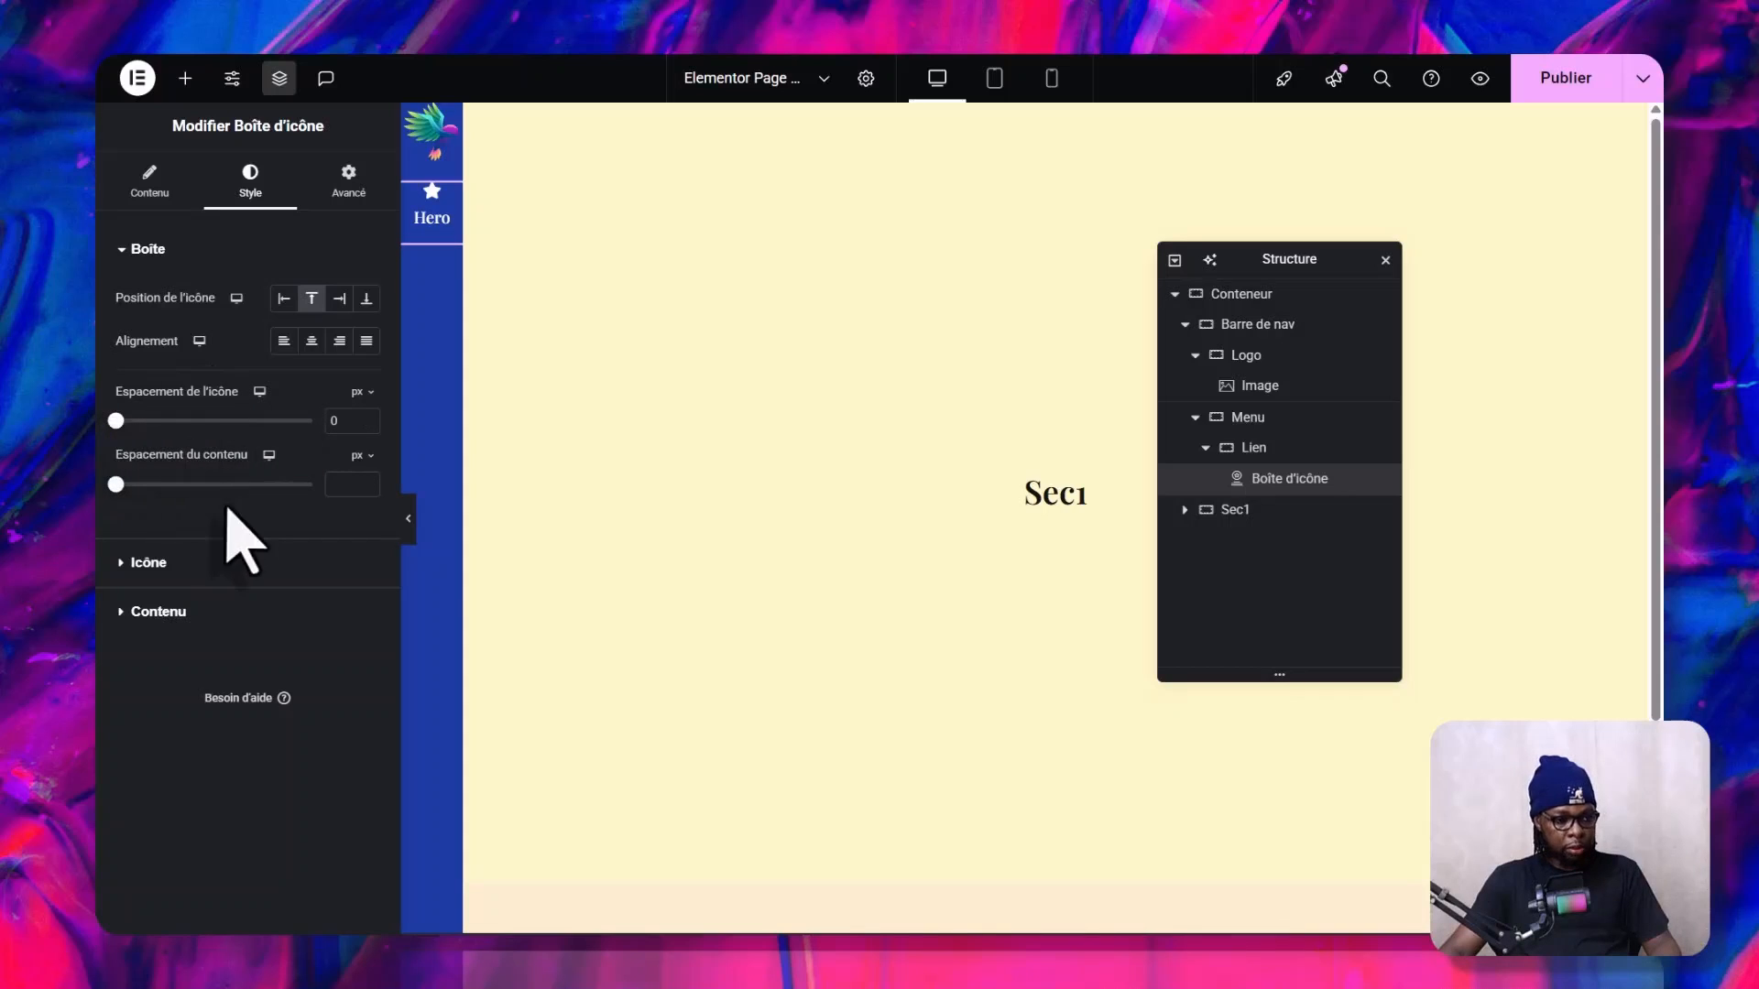
pyautogui.moveTo(135, 490); pyautogui.dragTo(102, 493)
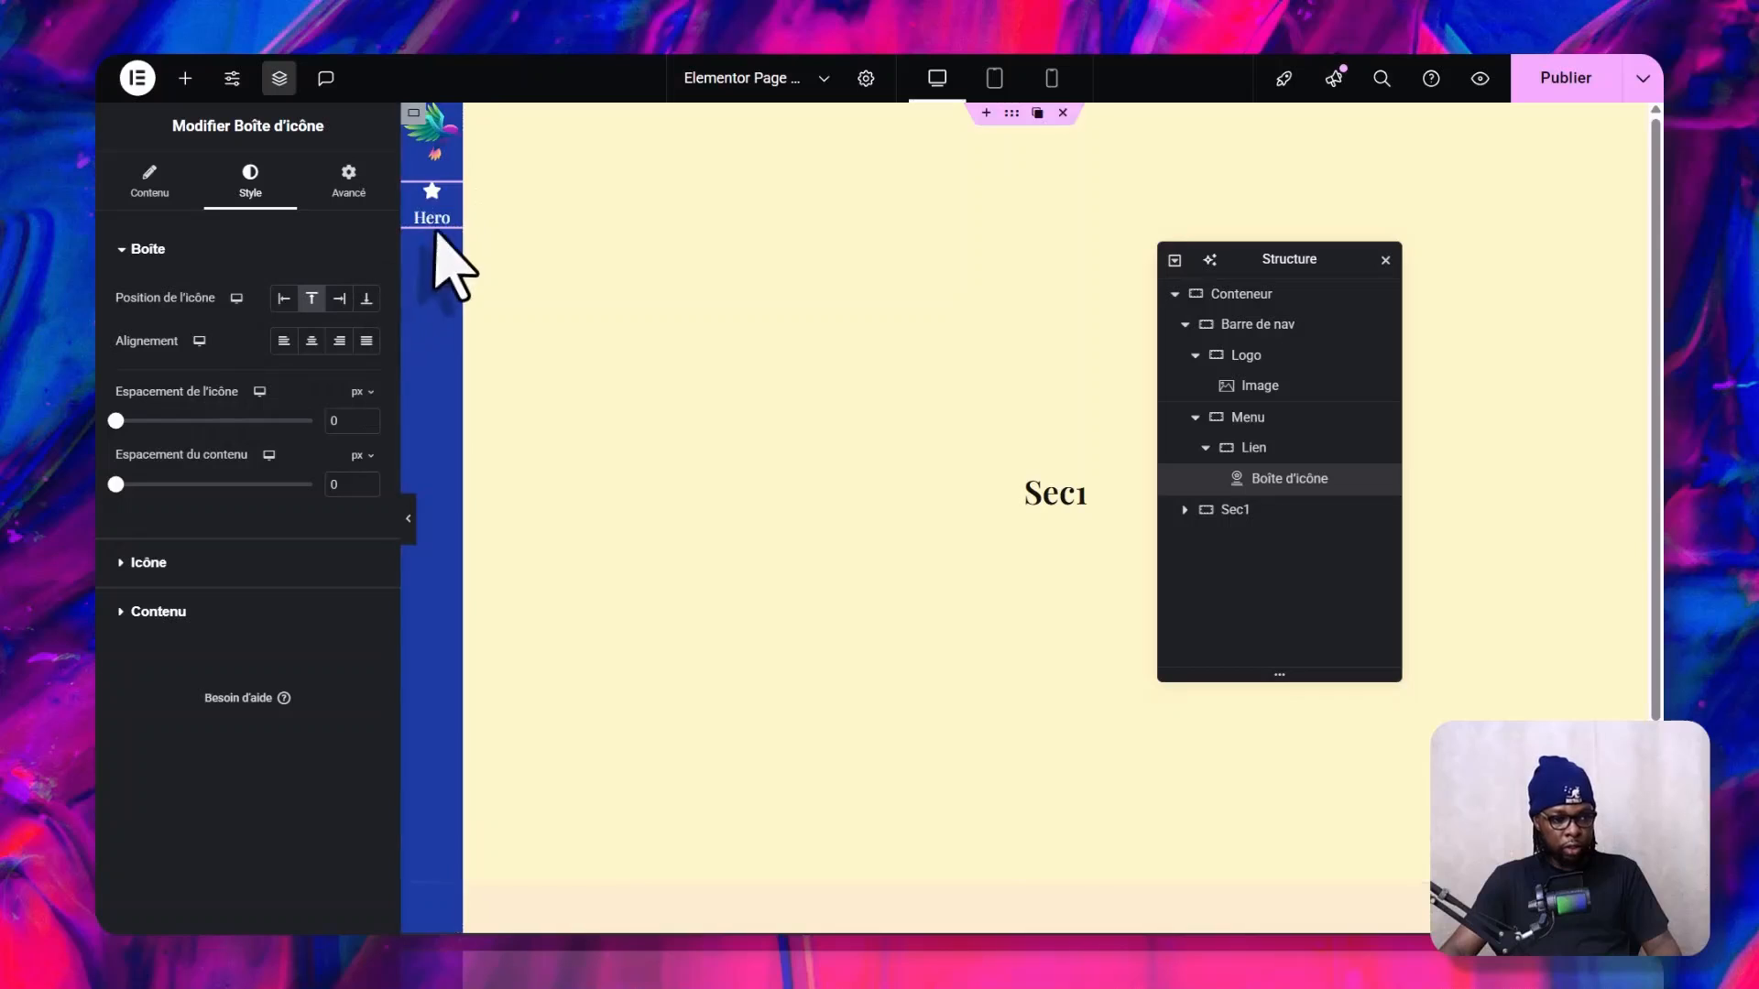
# - Set the Hero title's hover colour to orange #EEAA22
pyautogui.click(148, 563)
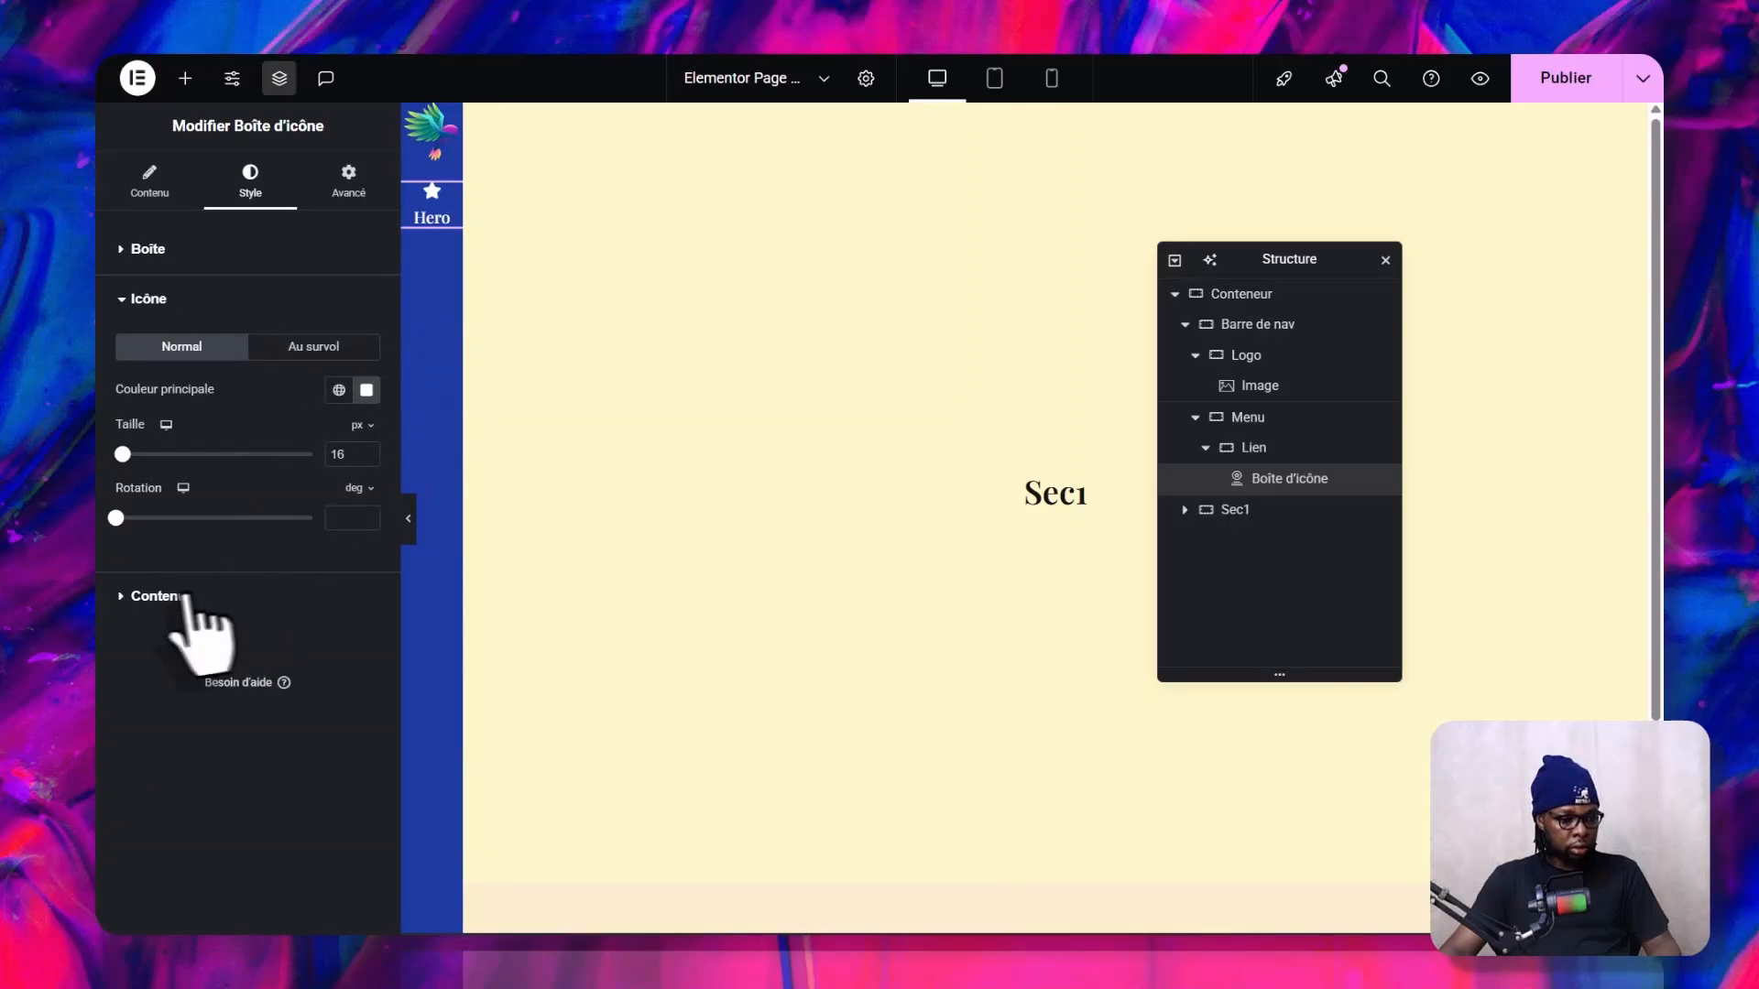
pyautogui.click(188, 597)
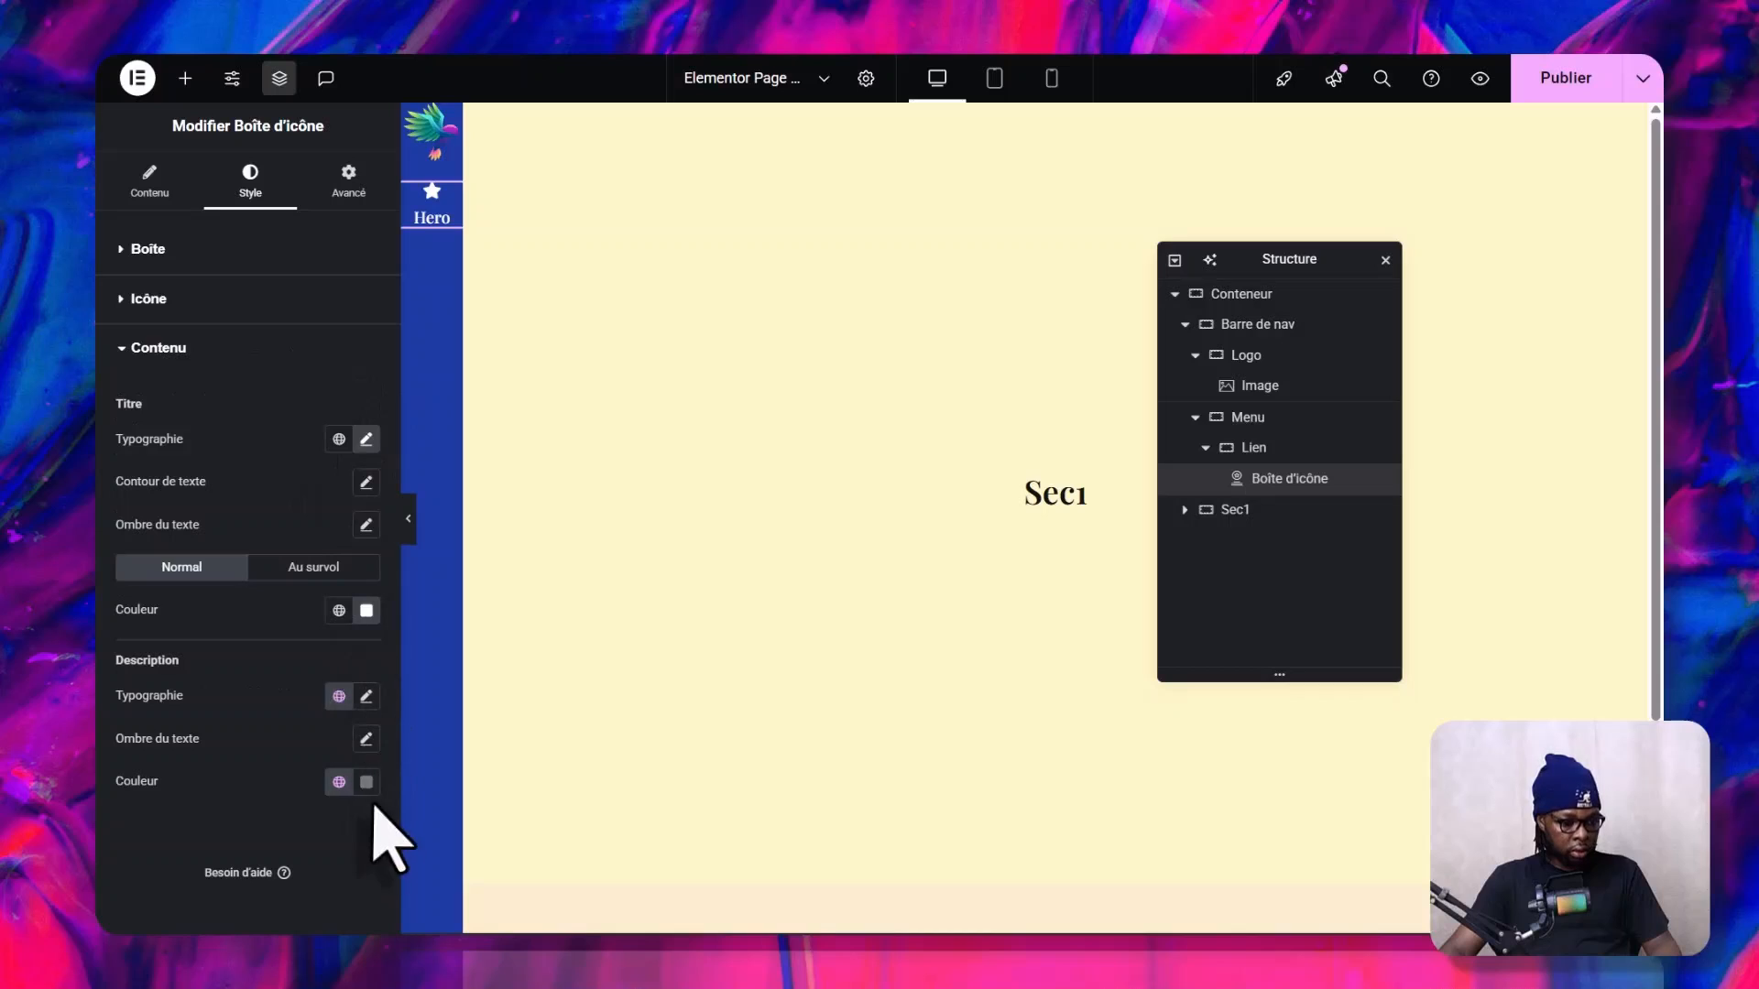
pyautogui.click(291, 569)
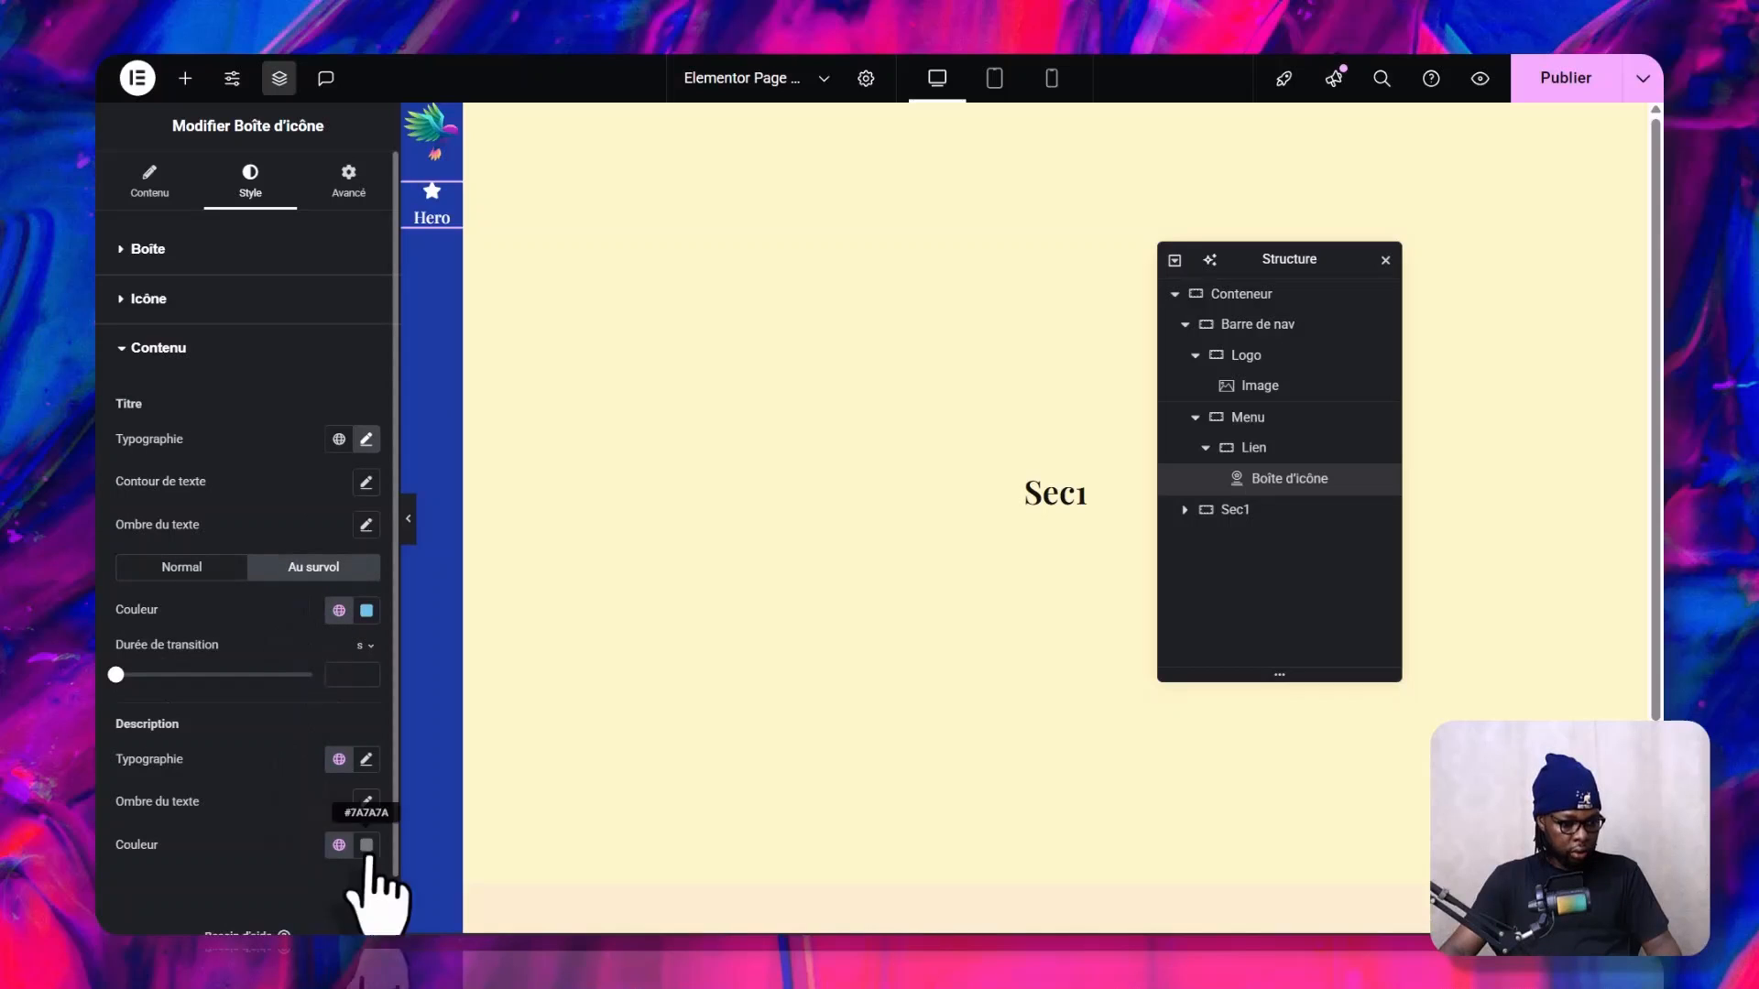
pyautogui.click(367, 610)
pyautogui.click(431, 859)
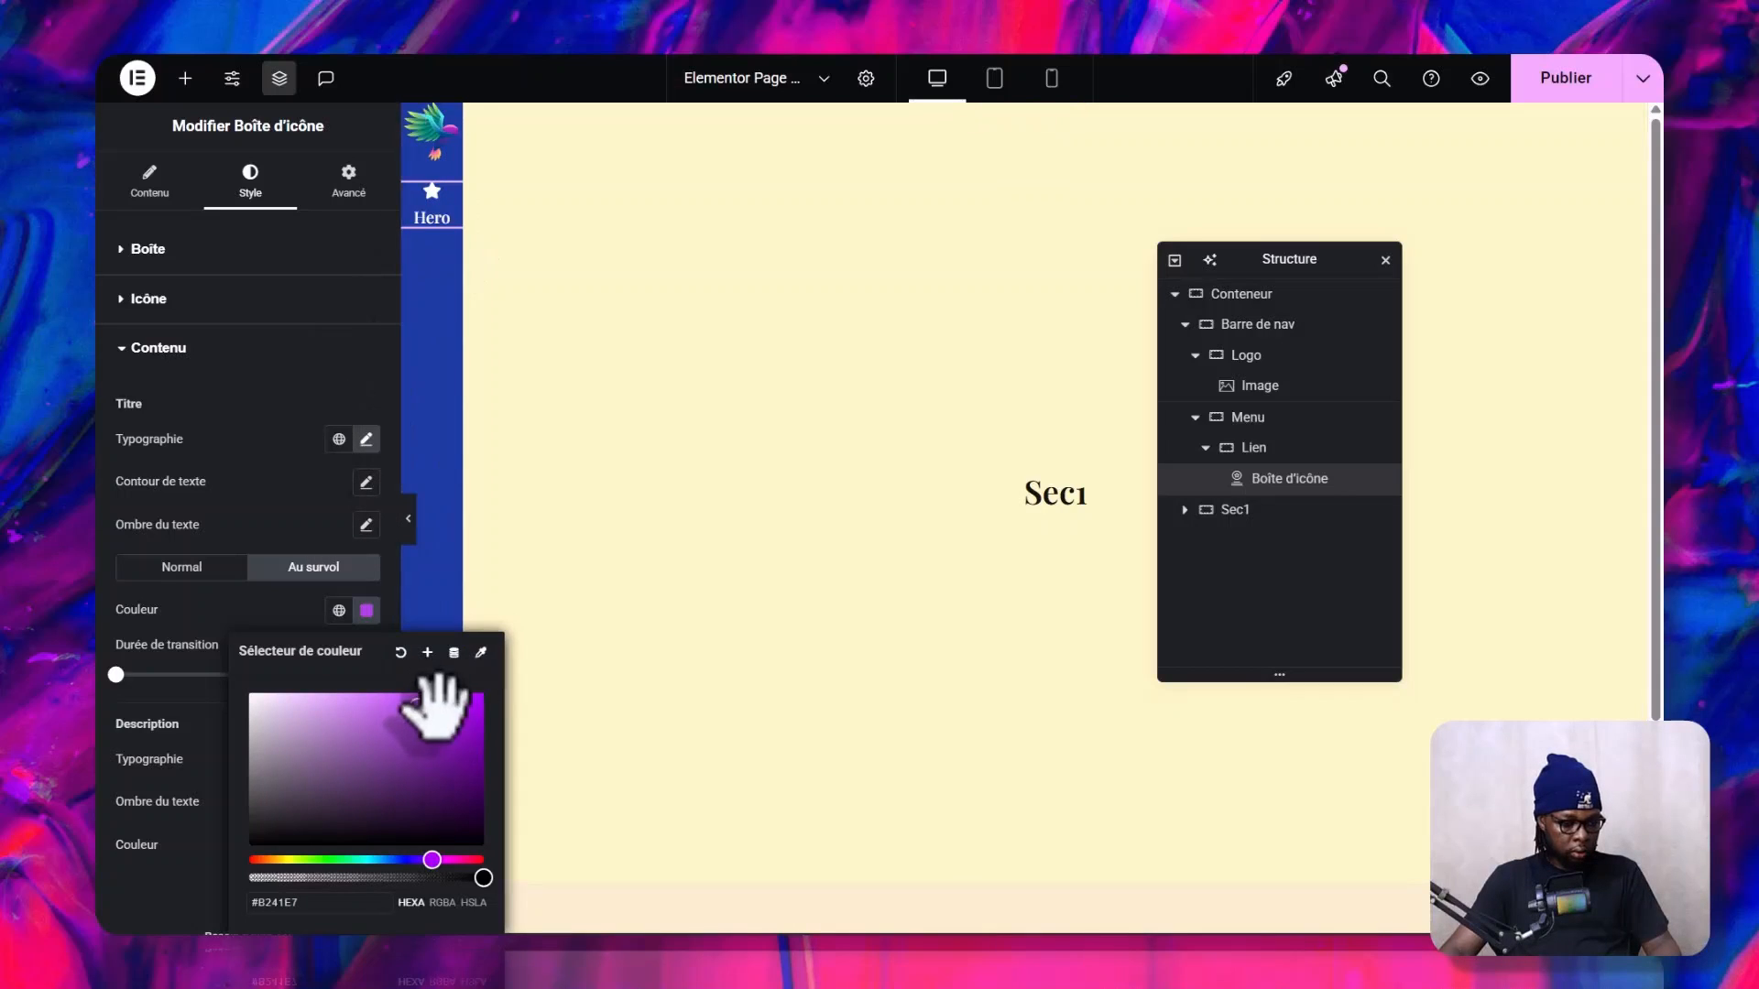
pyautogui.click(274, 859)
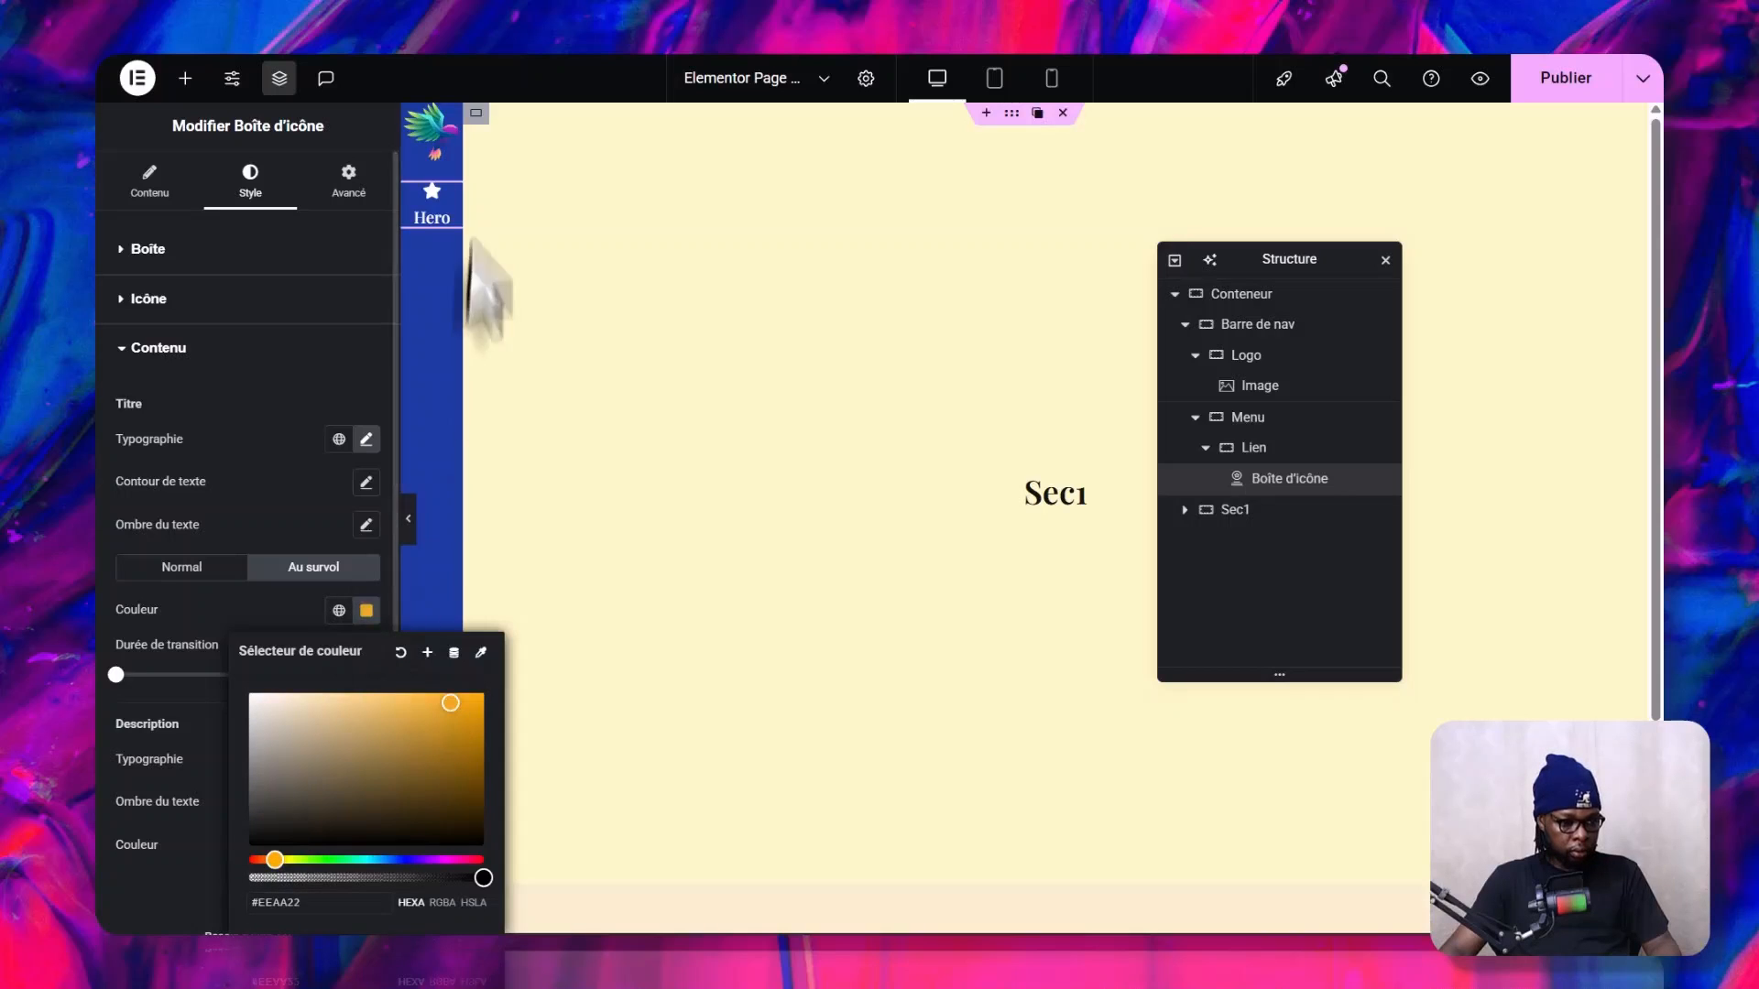
pyautogui.click(186, 619)
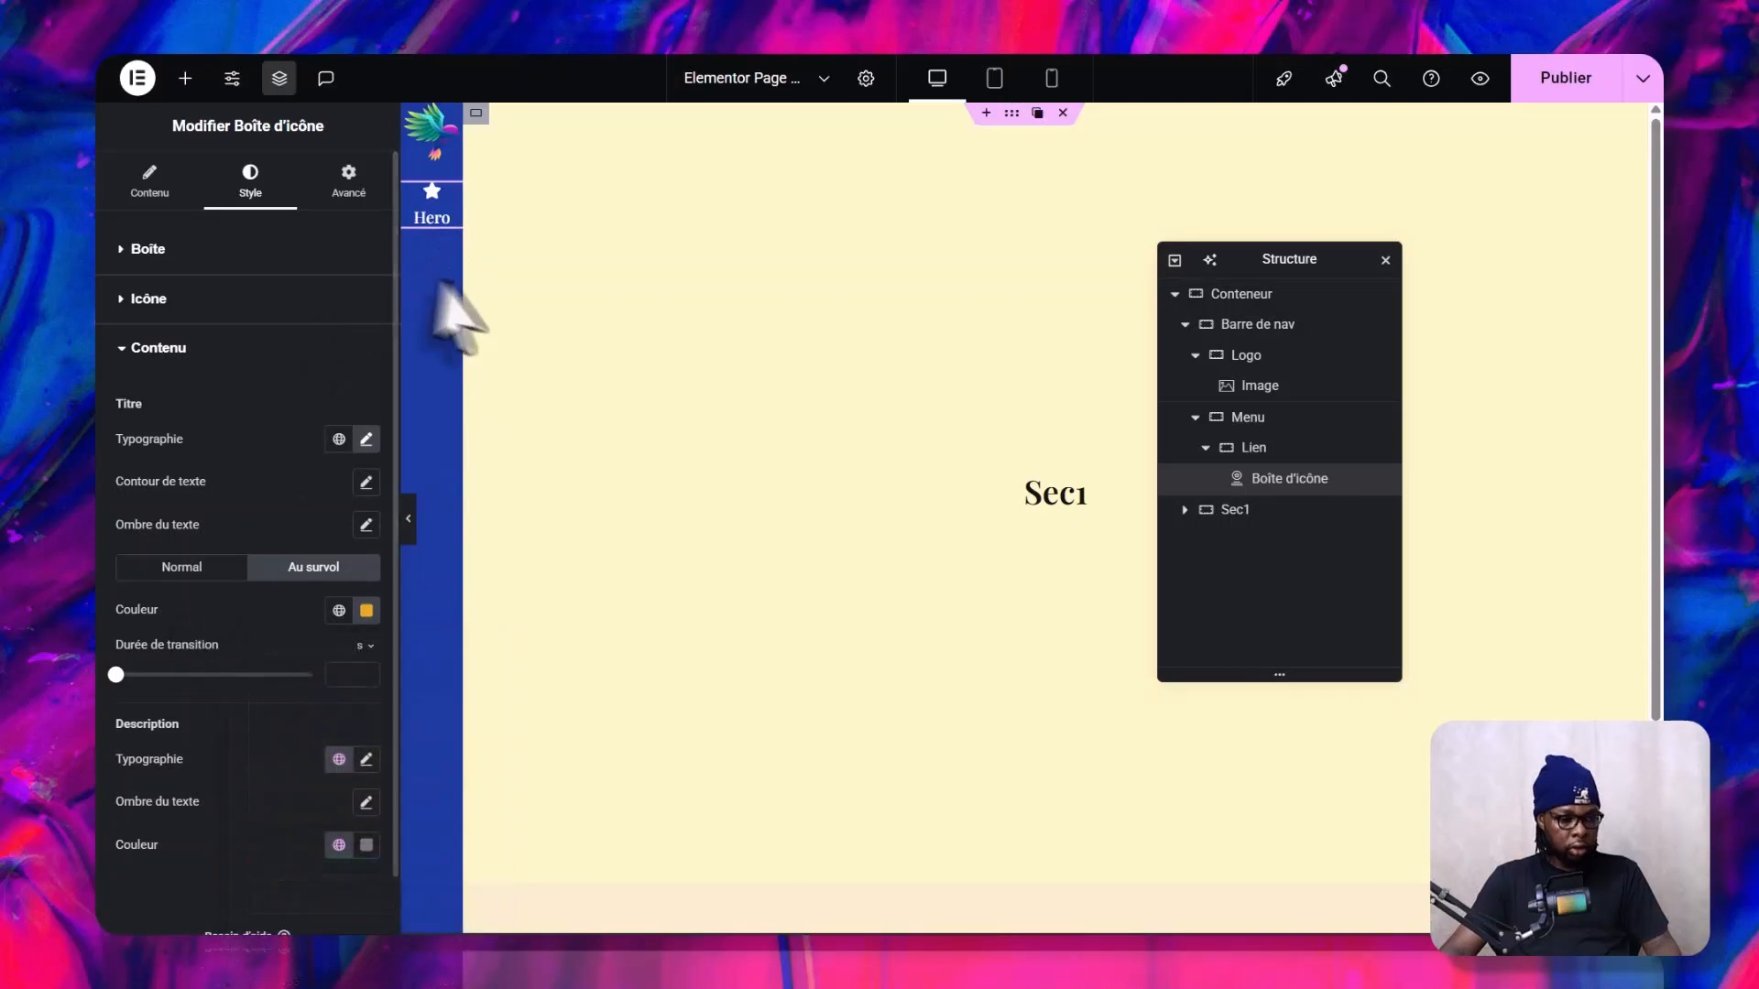
# - Copy the title's hover colour #EEAA22 and apply it as the icon's main colour on hover
pyautogui.click(368, 610)
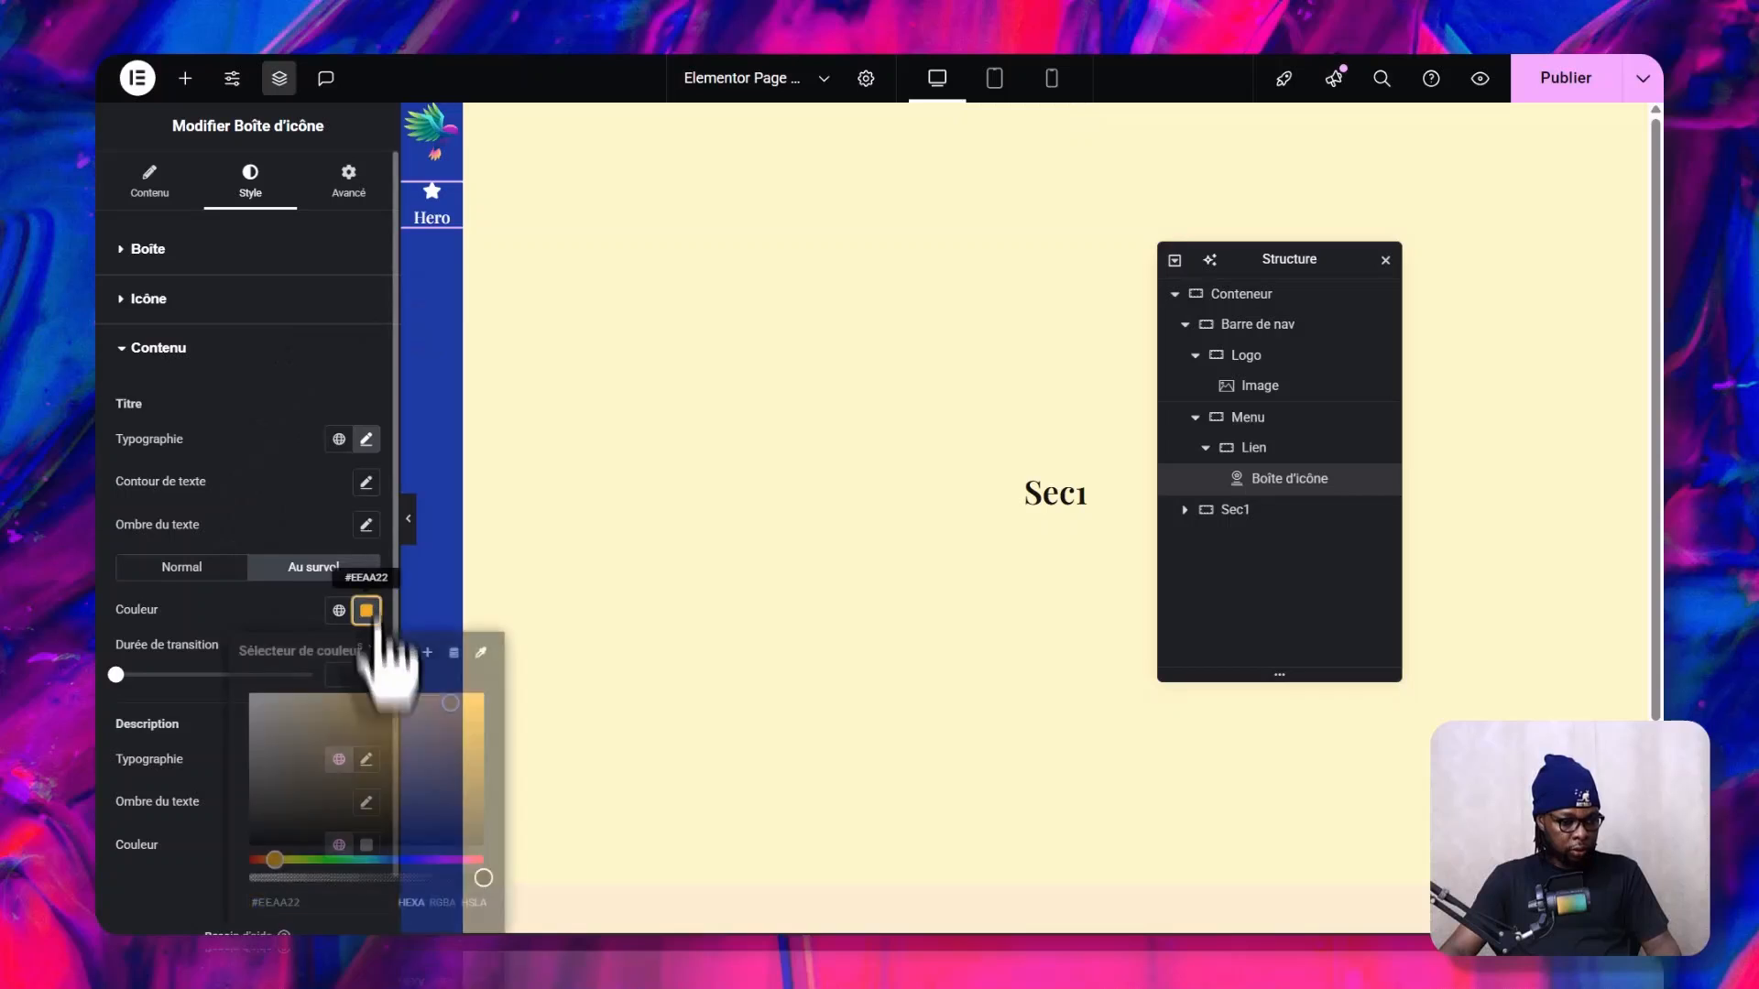
pyautogui.click(295, 903)
pyautogui.hotkey('ctrl', 'c')
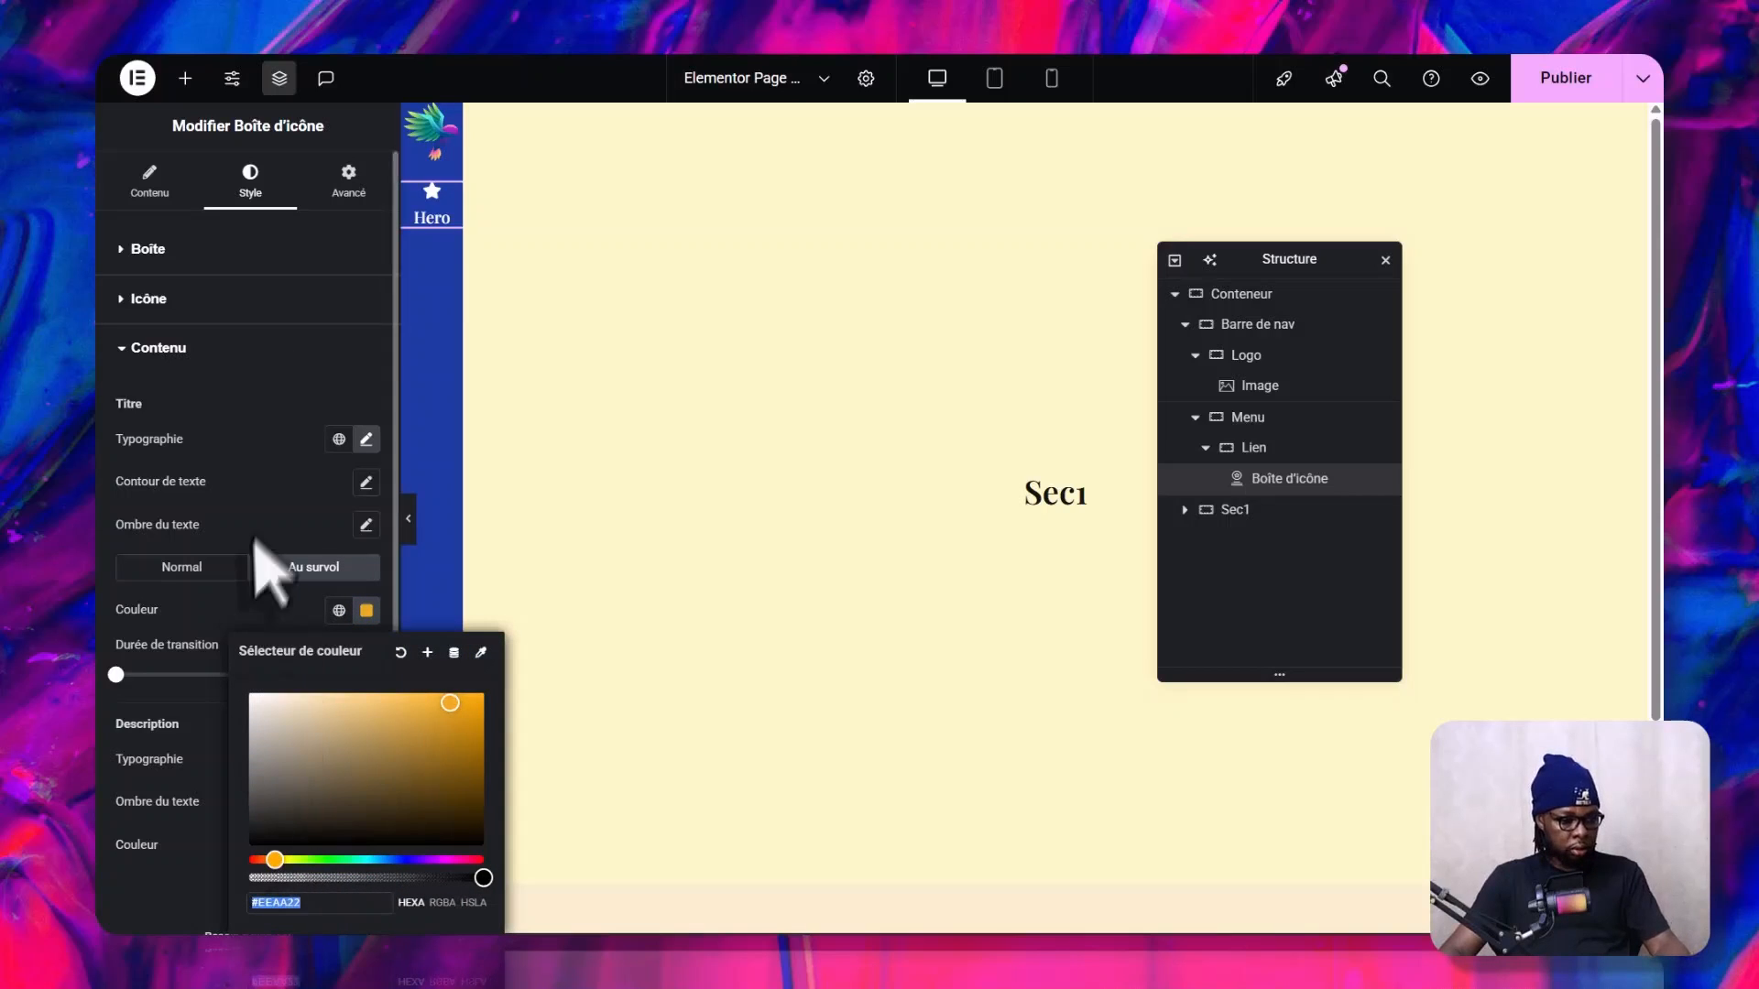
pyautogui.click(268, 510)
pyautogui.click(186, 304)
pyautogui.click(366, 394)
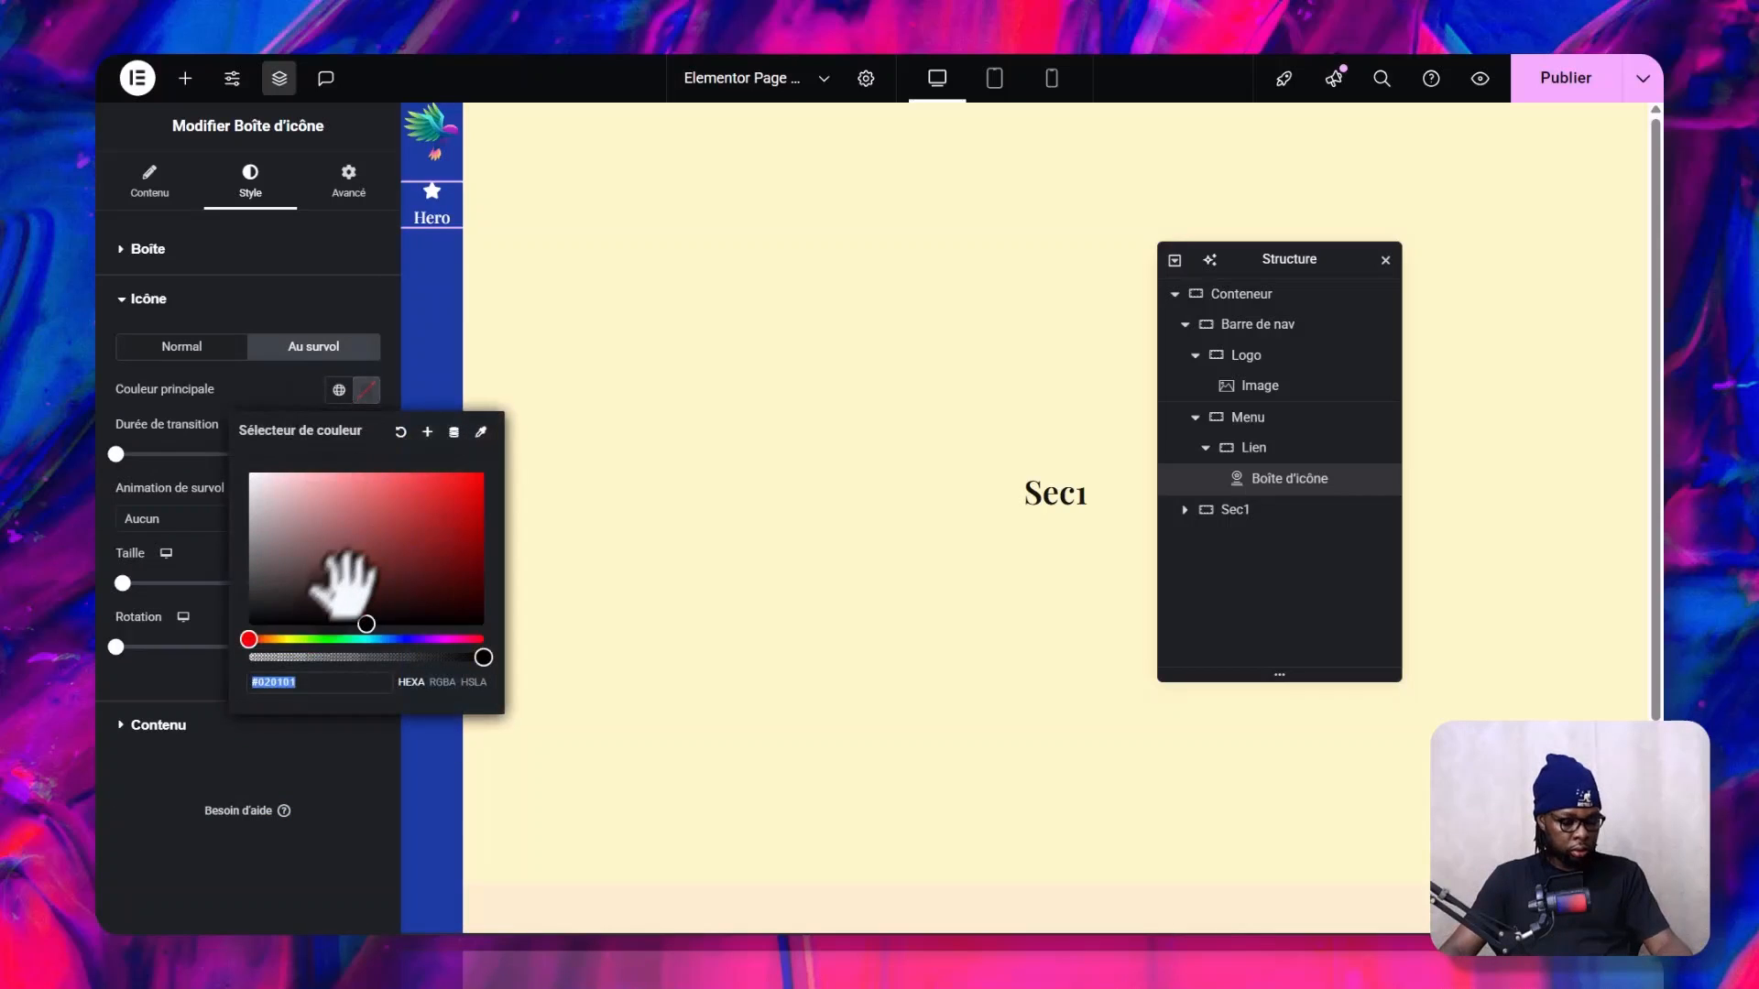
pyautogui.hotkey('ctrl', 'v')
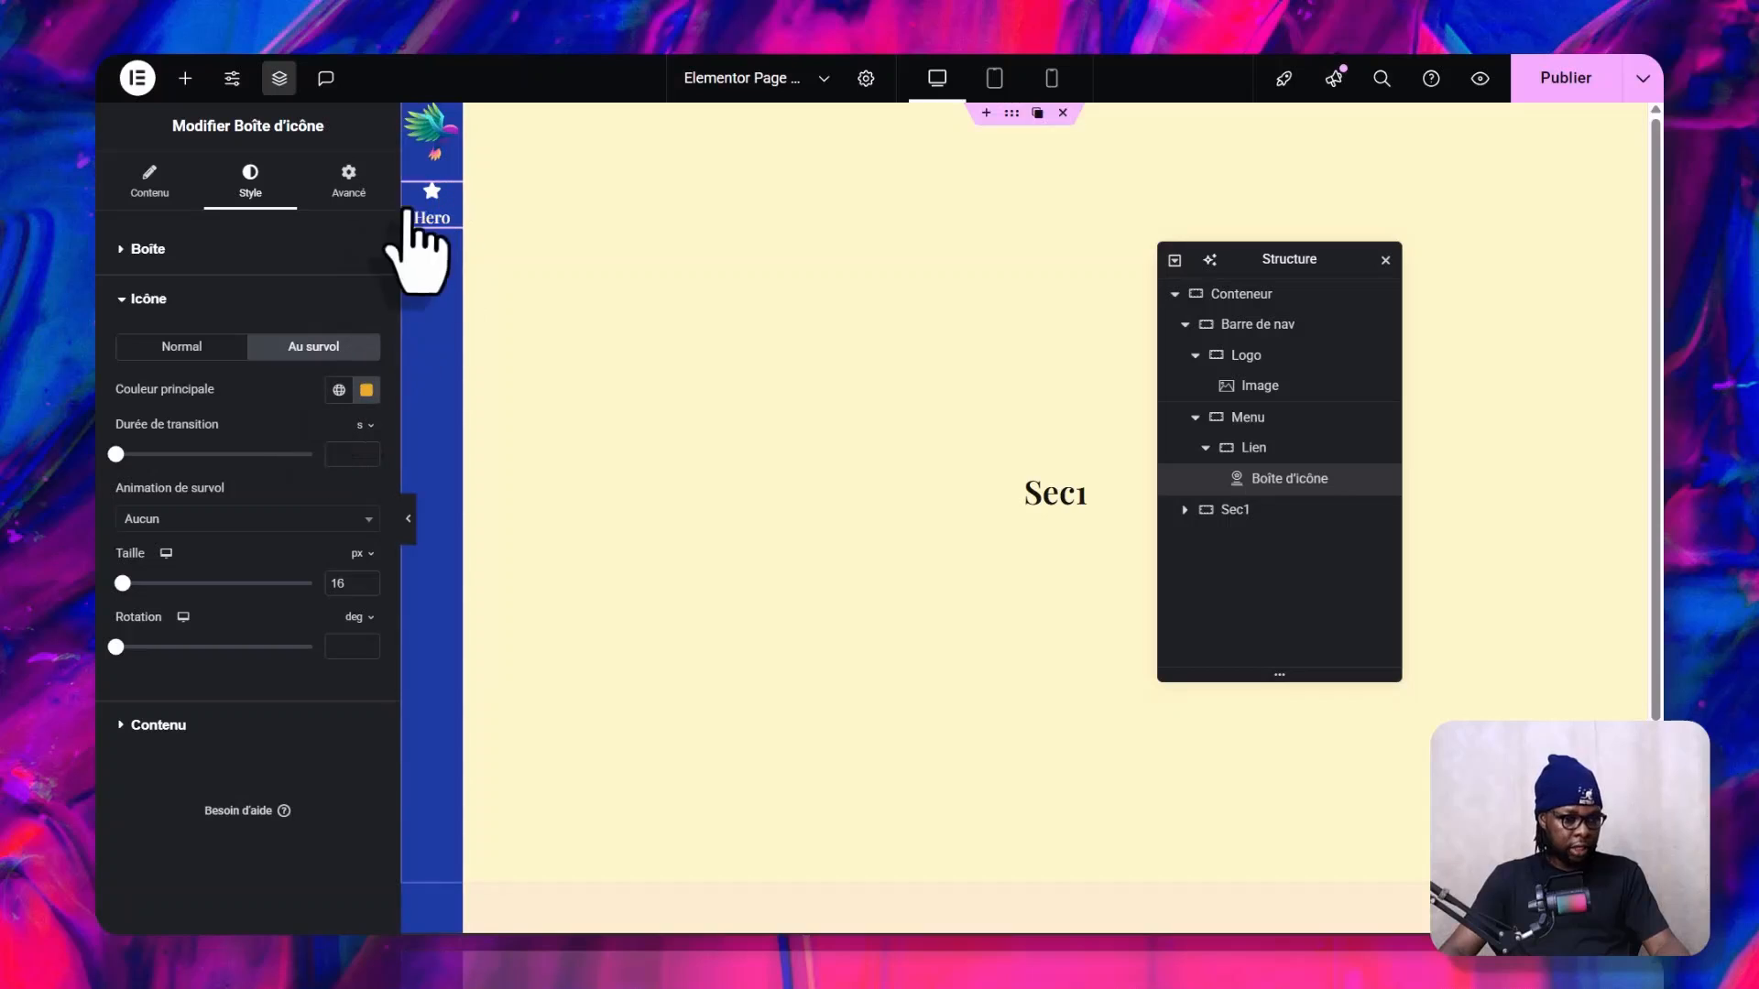
# - Give the Lien container a classic hover background in dark blue #08026B
pyautogui.click(417, 195)
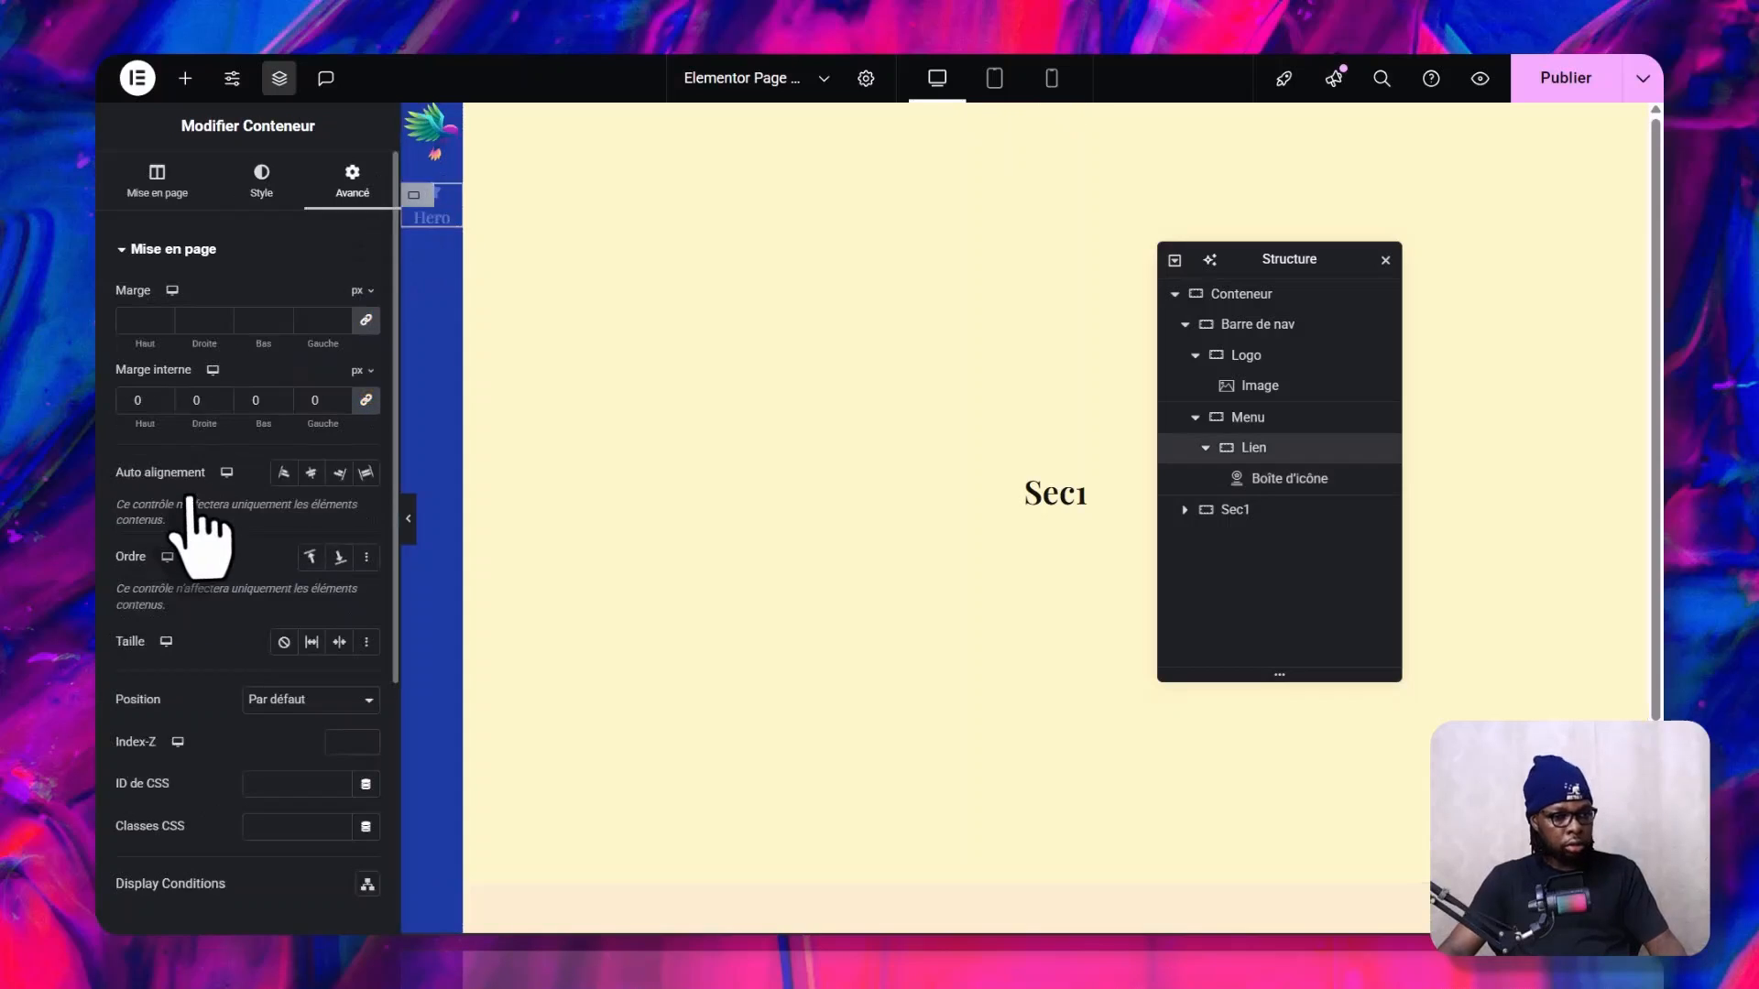
pyautogui.click(261, 188)
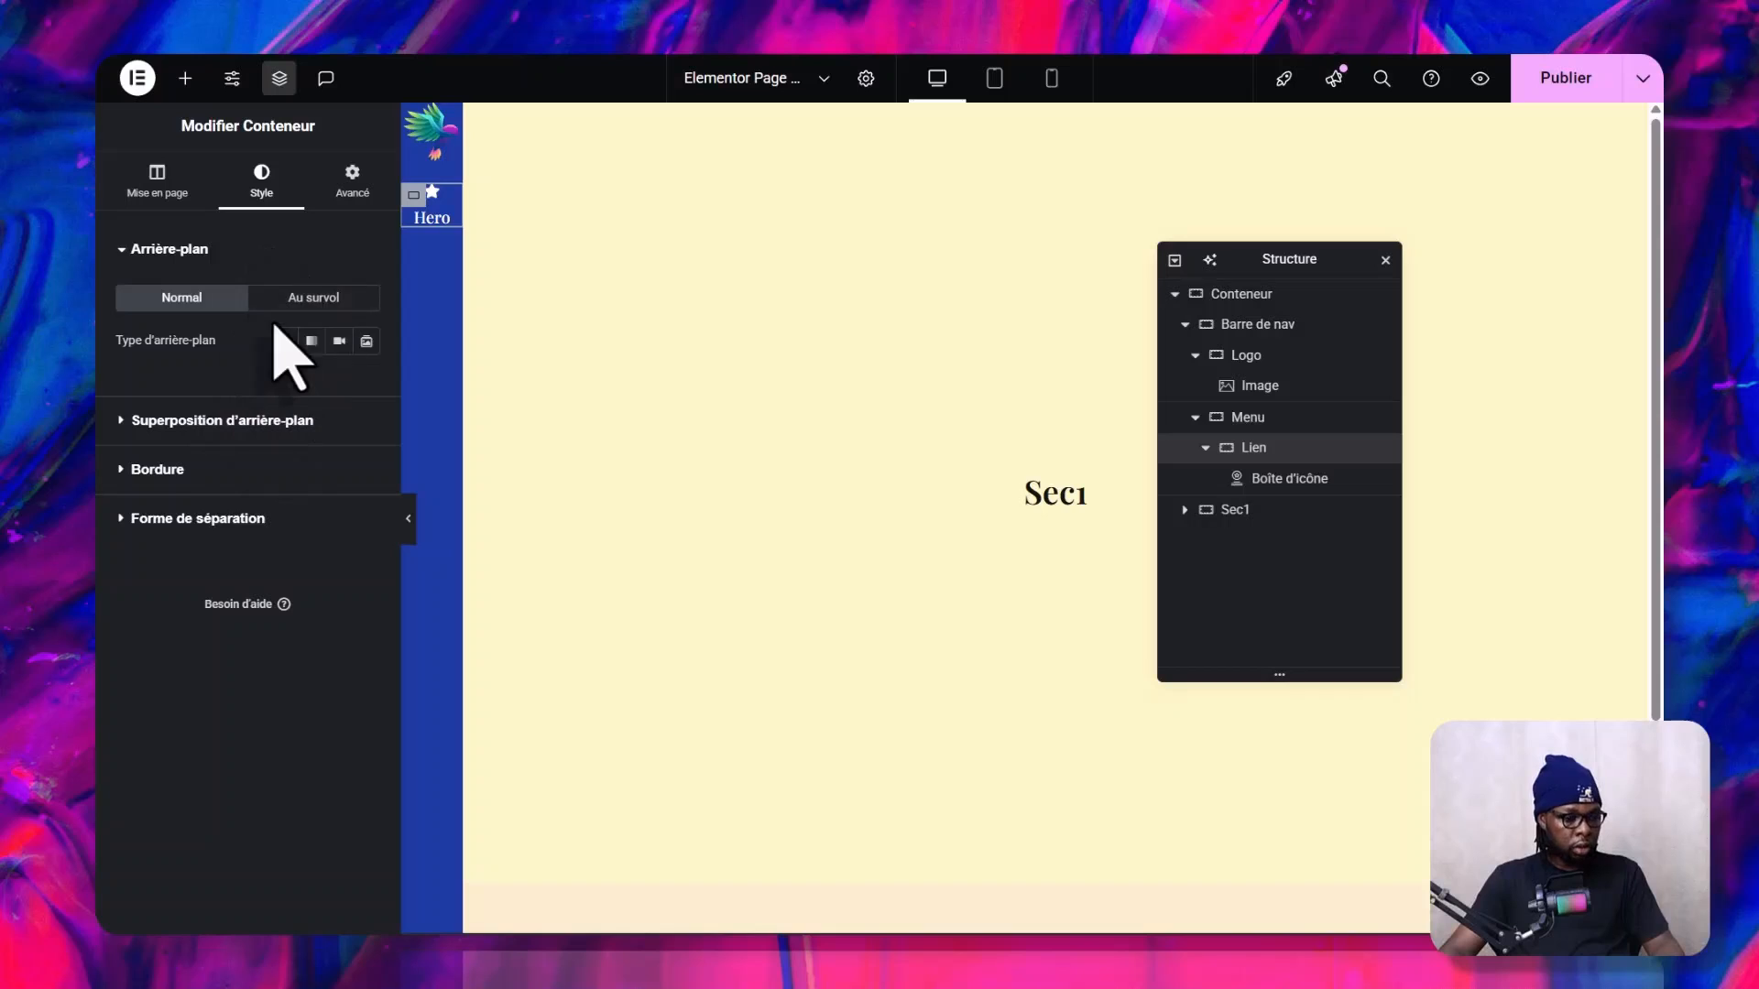
pyautogui.click(323, 299)
pyautogui.click(338, 340)
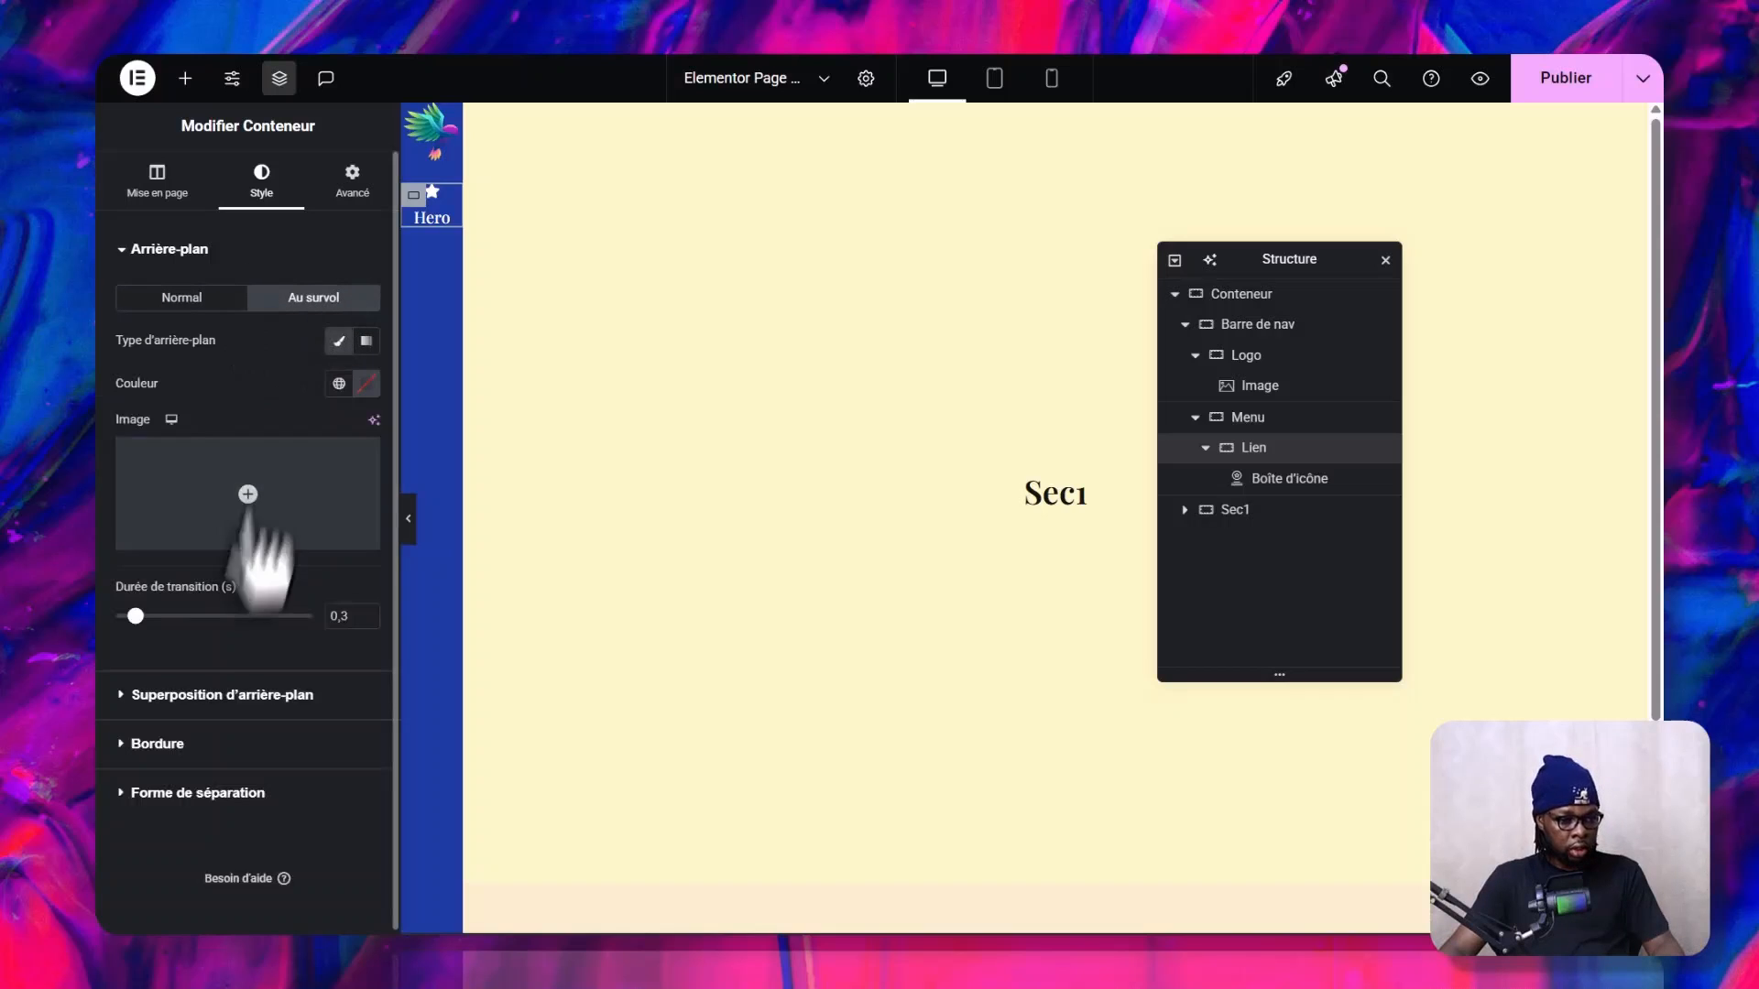
pyautogui.click(367, 383)
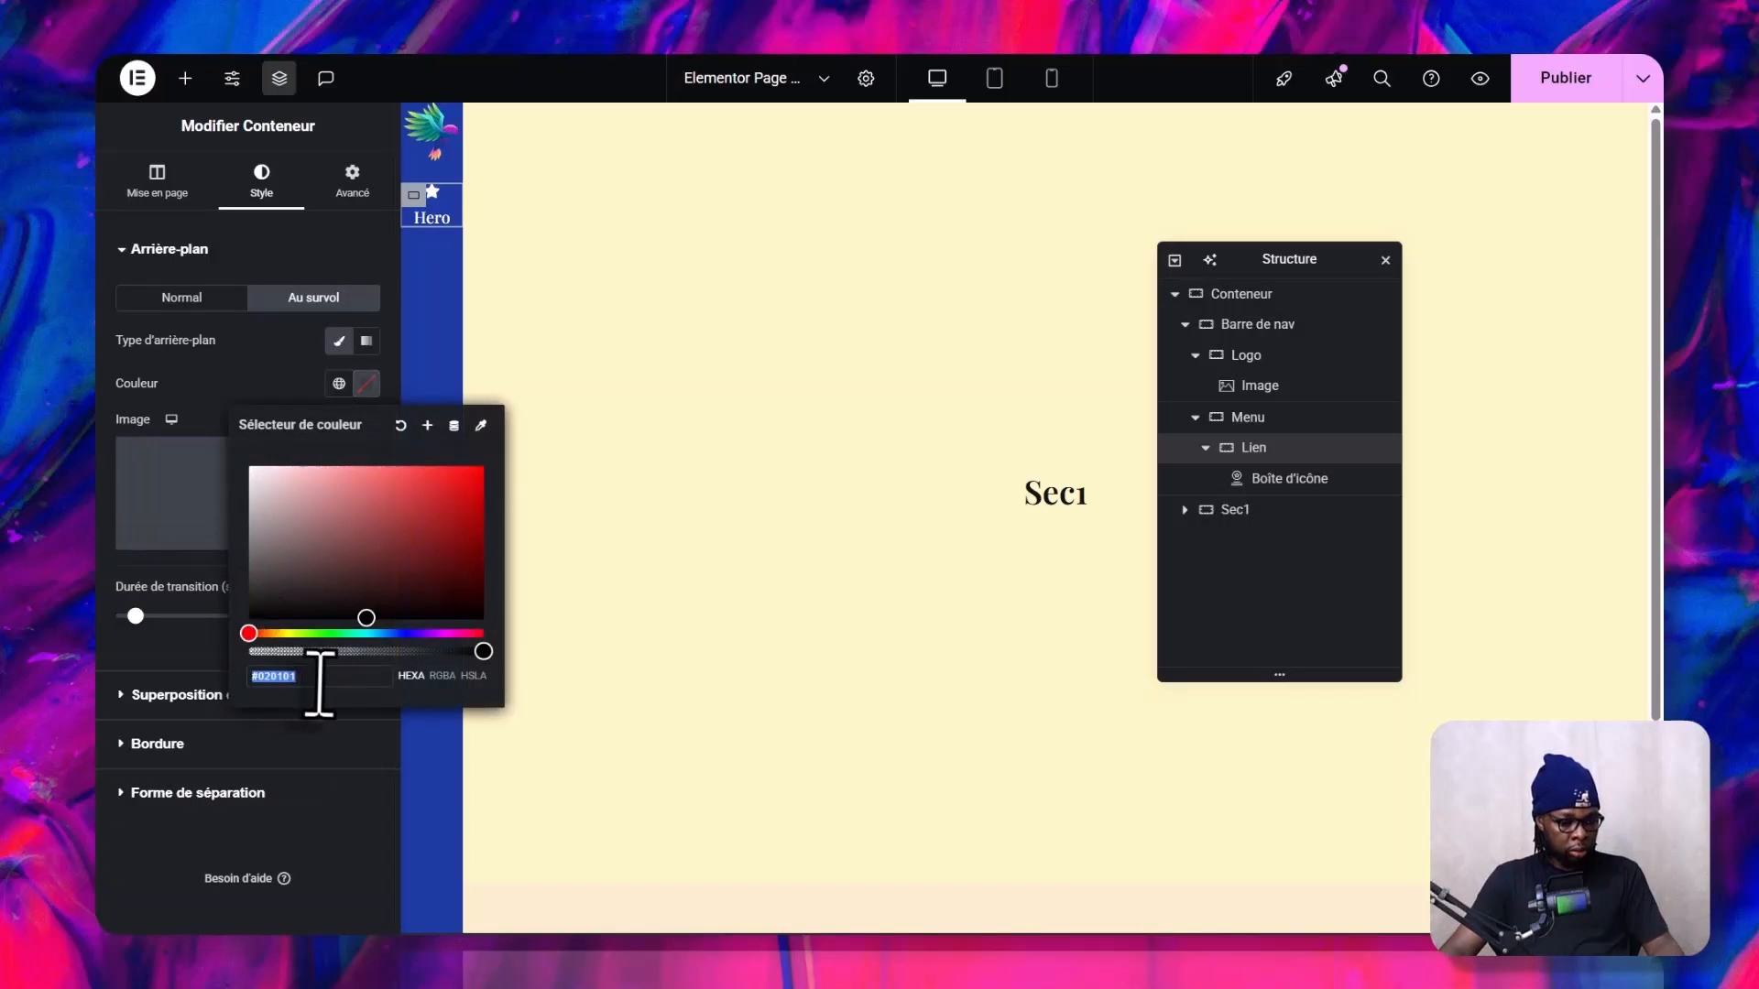
pyautogui.click(403, 633)
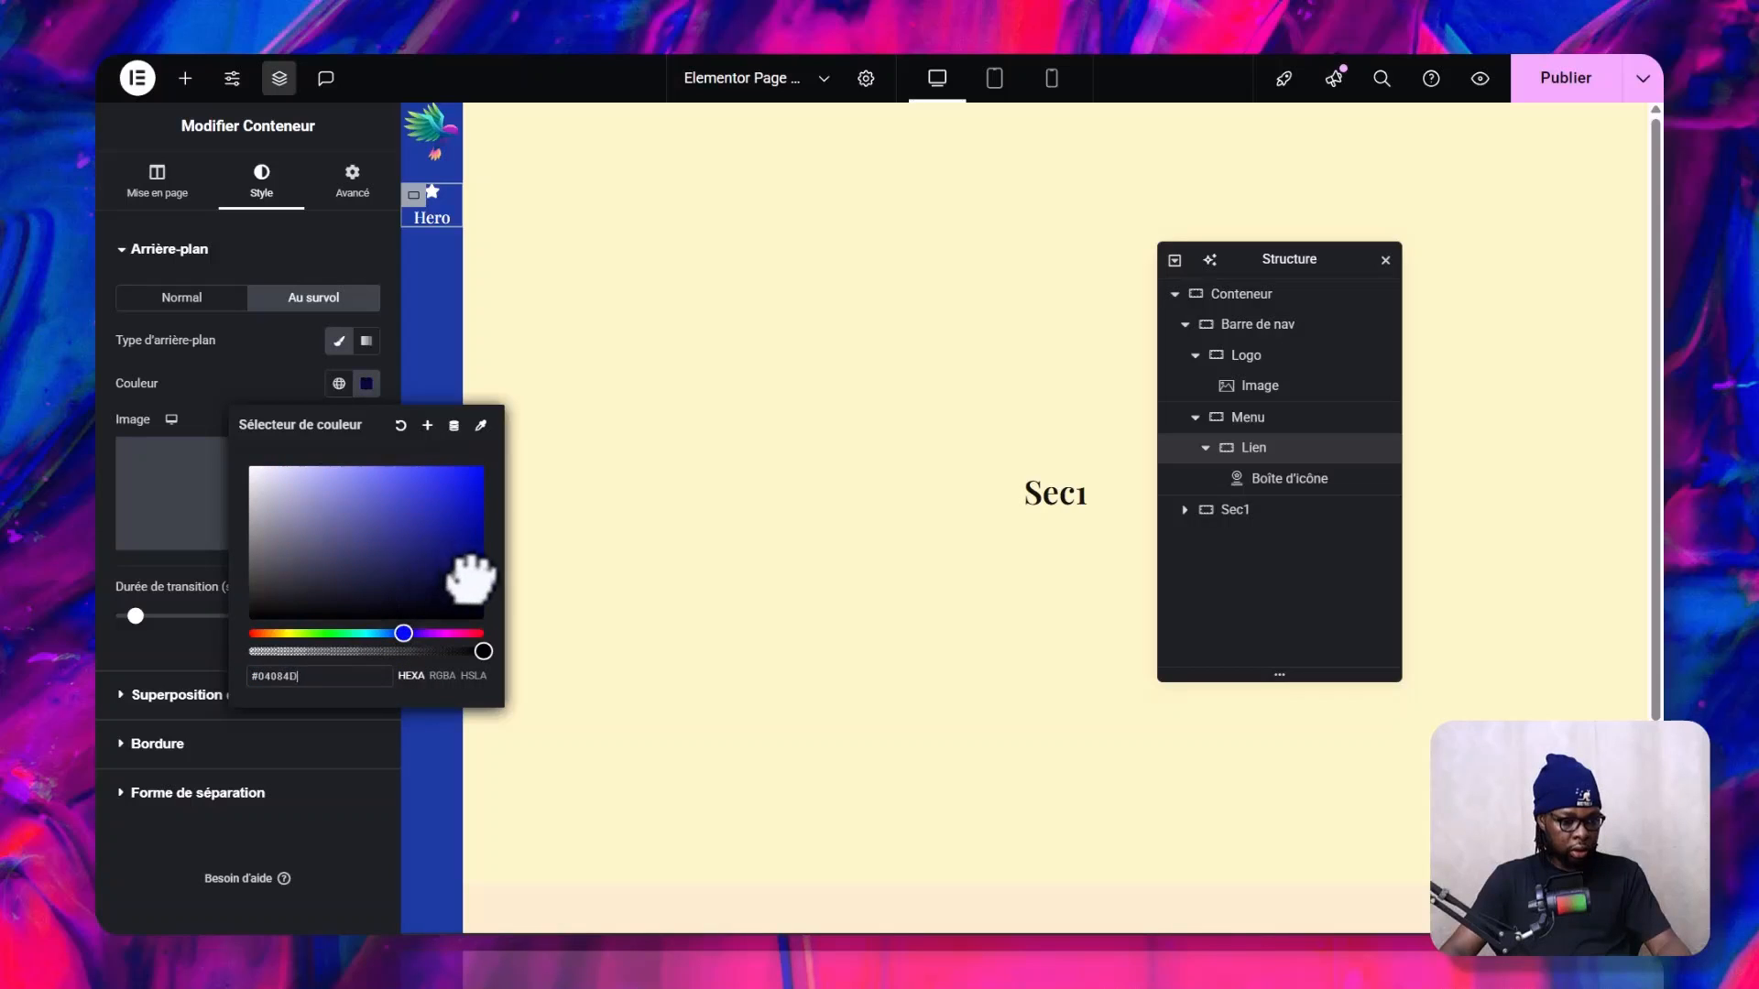
pyautogui.click(440, 633)
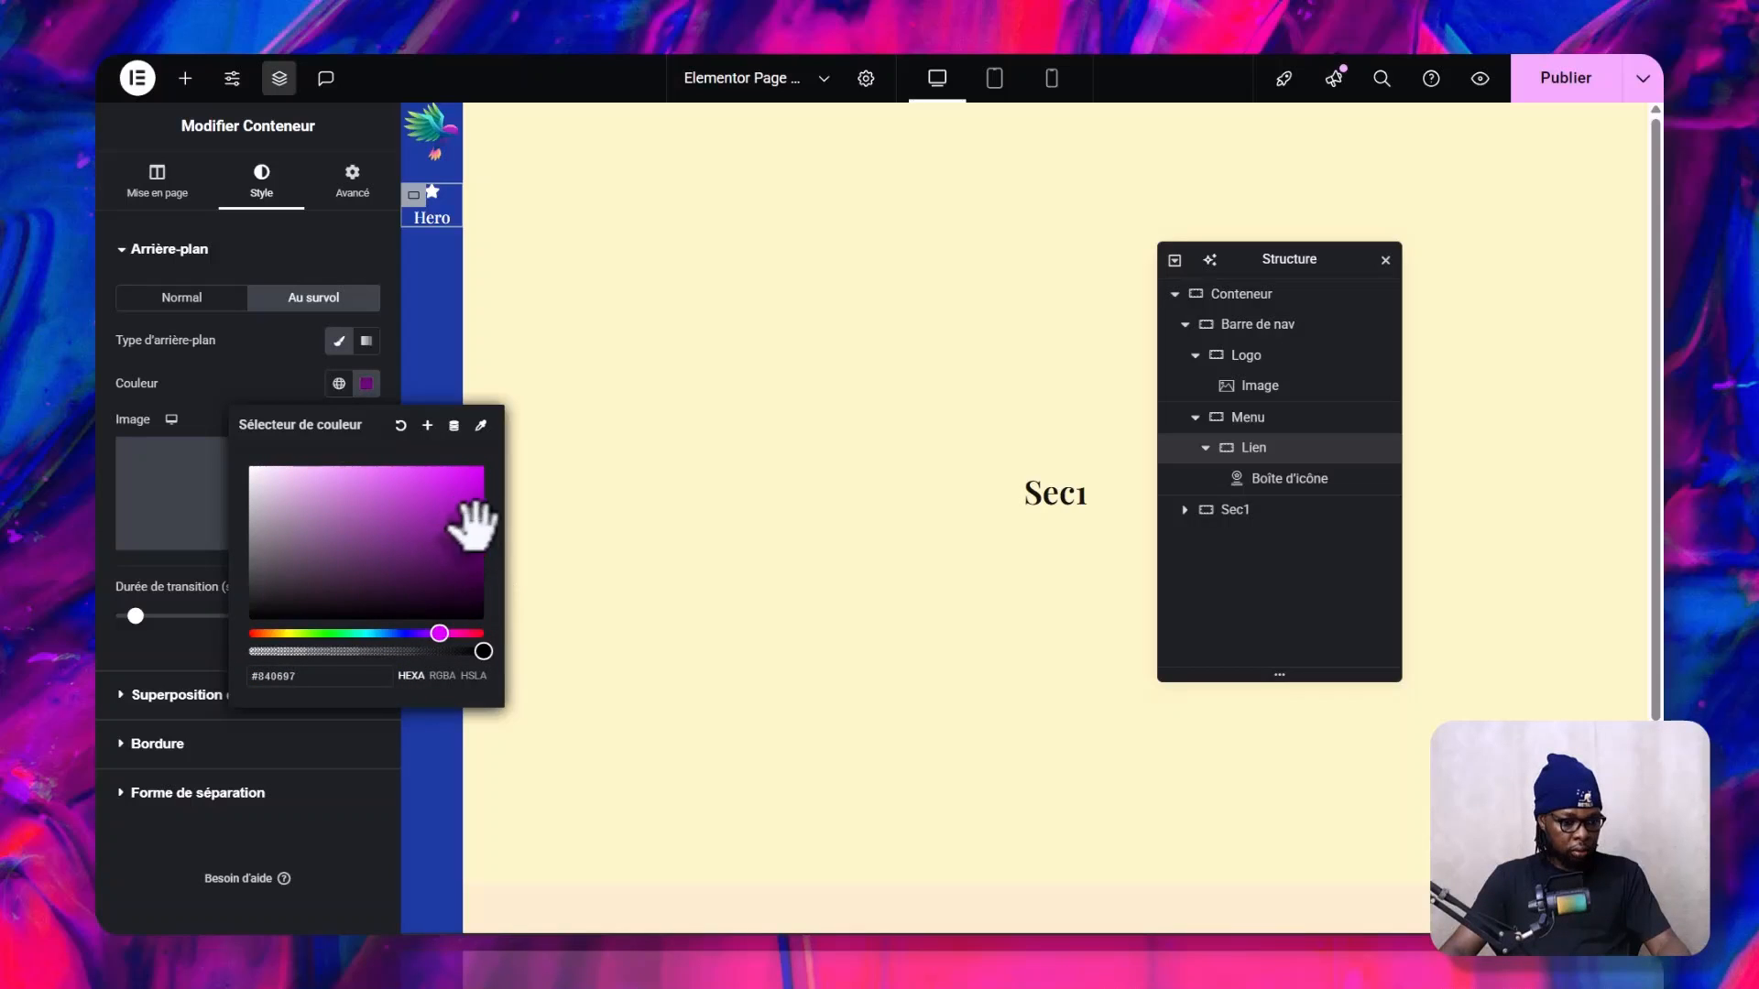
pyautogui.moveTo(471, 525); pyautogui.dragTo(484, 528)
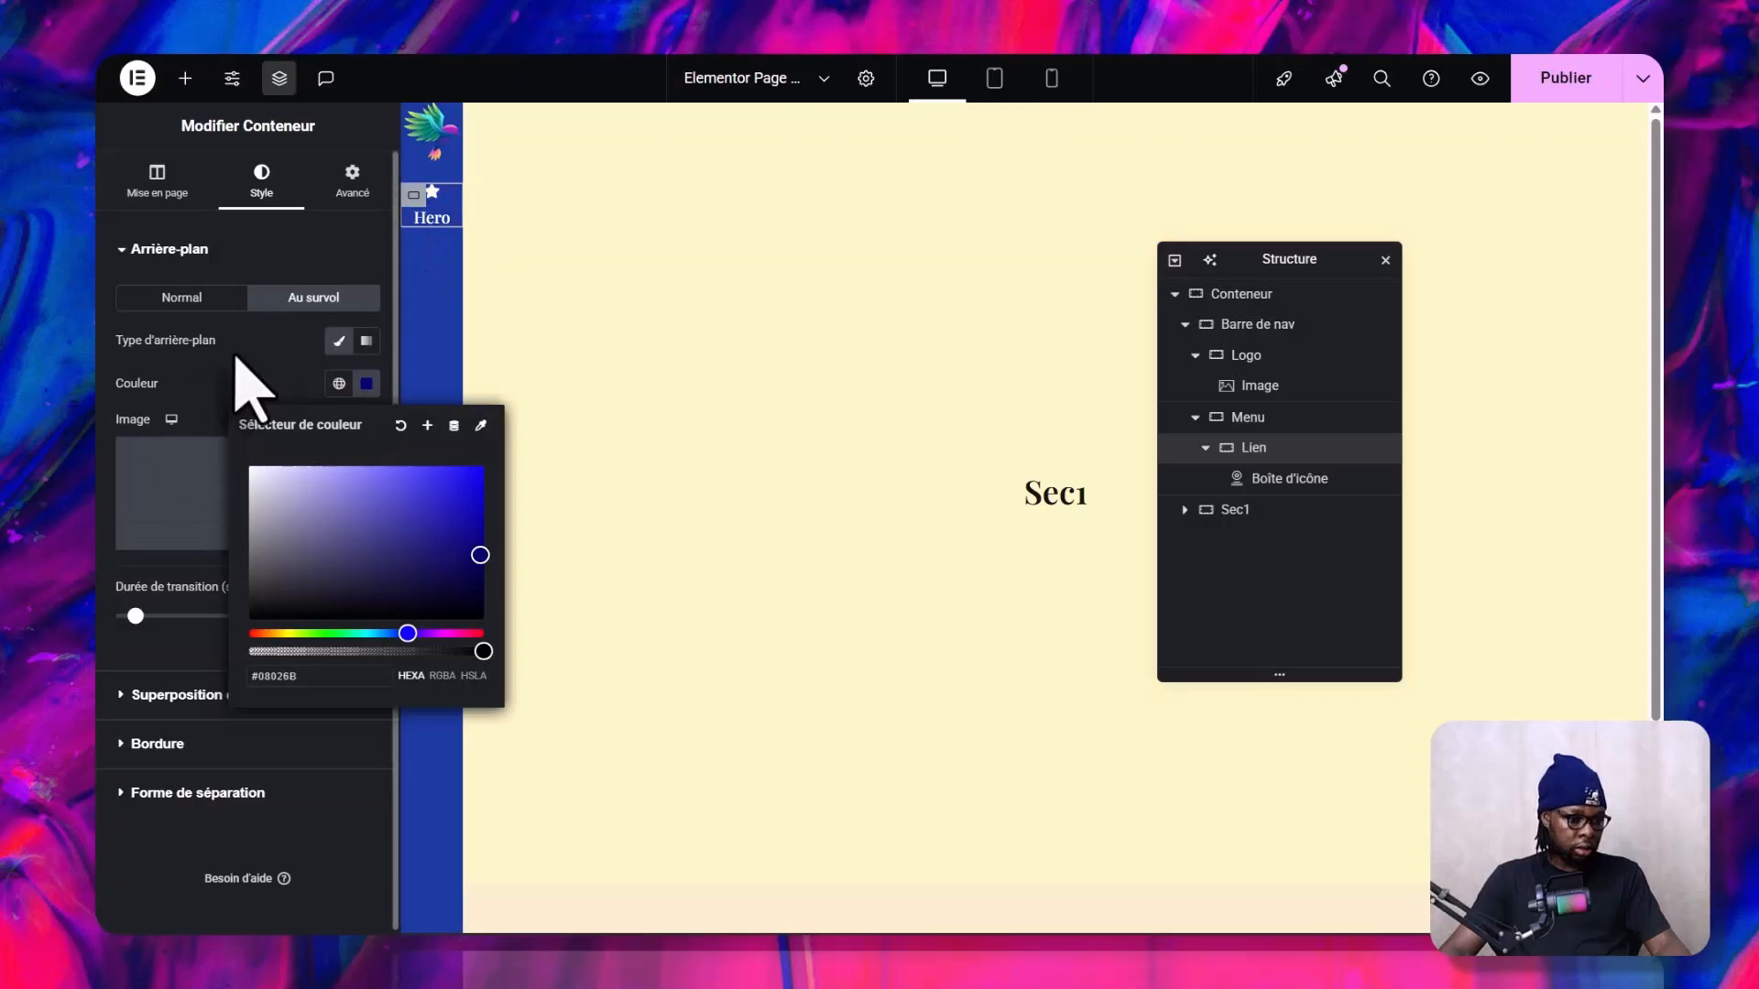
pyautogui.click(236, 357)
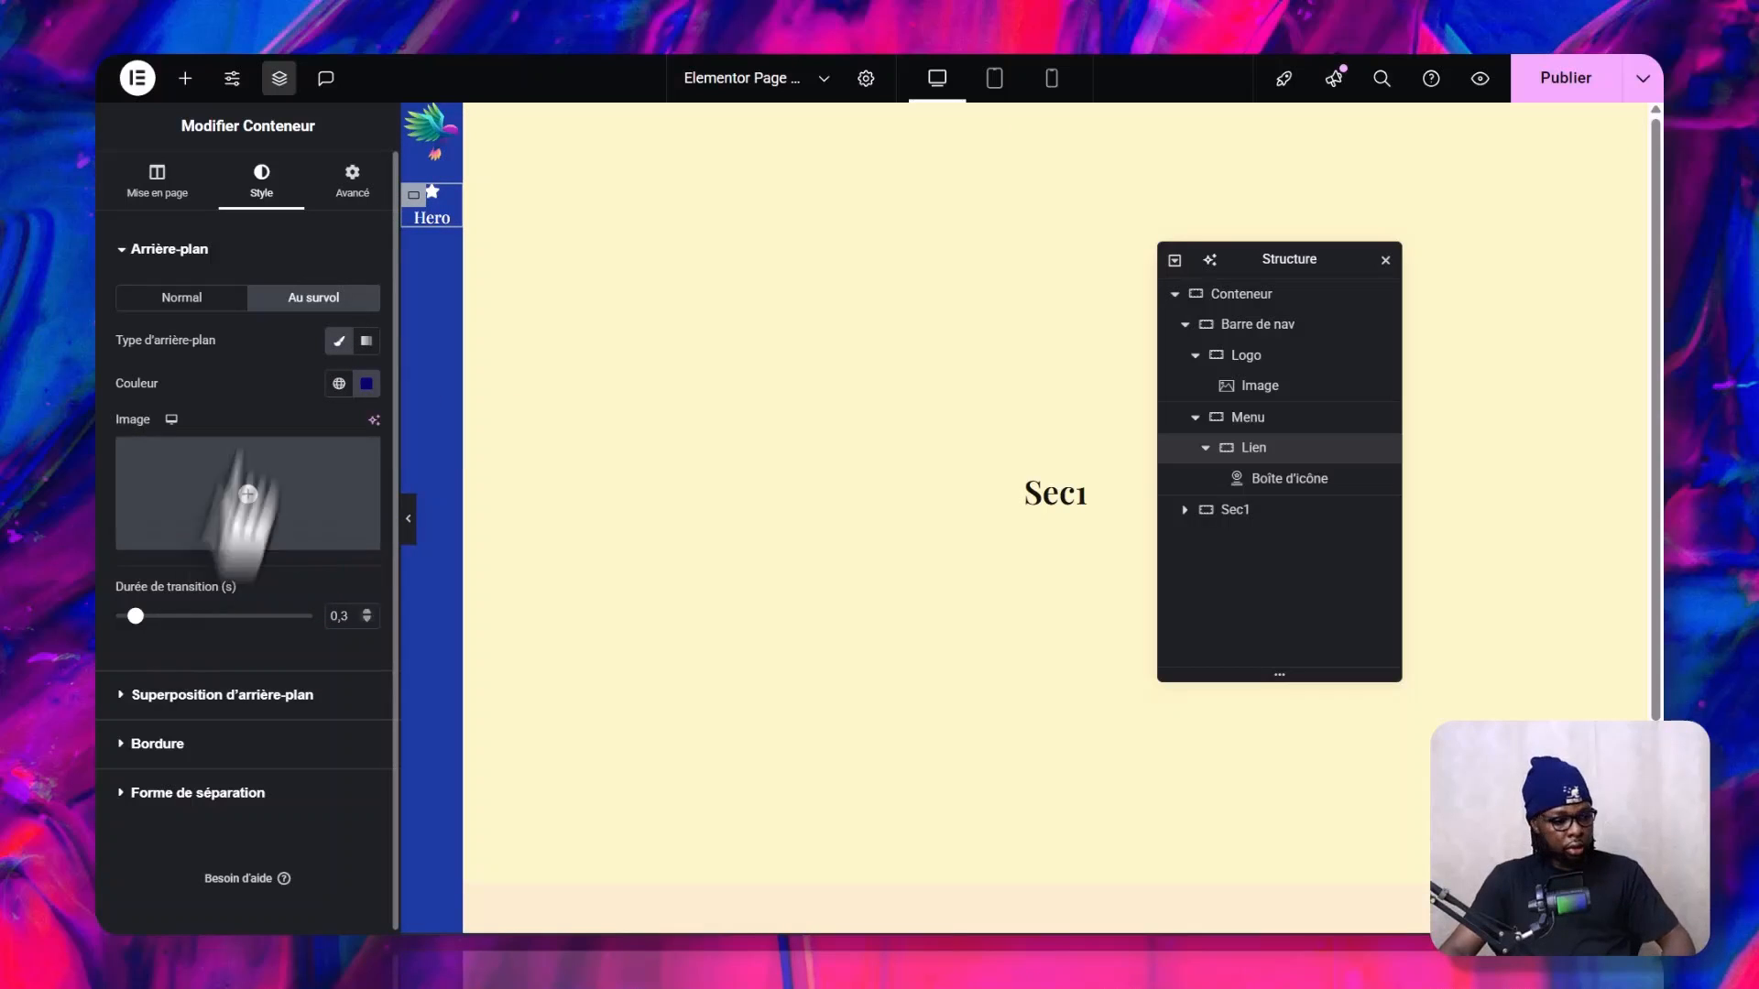
# - Set the Lien container's inner padding to 5 px on all sides and preview the page without the editing panel
pyautogui.click(352, 178)
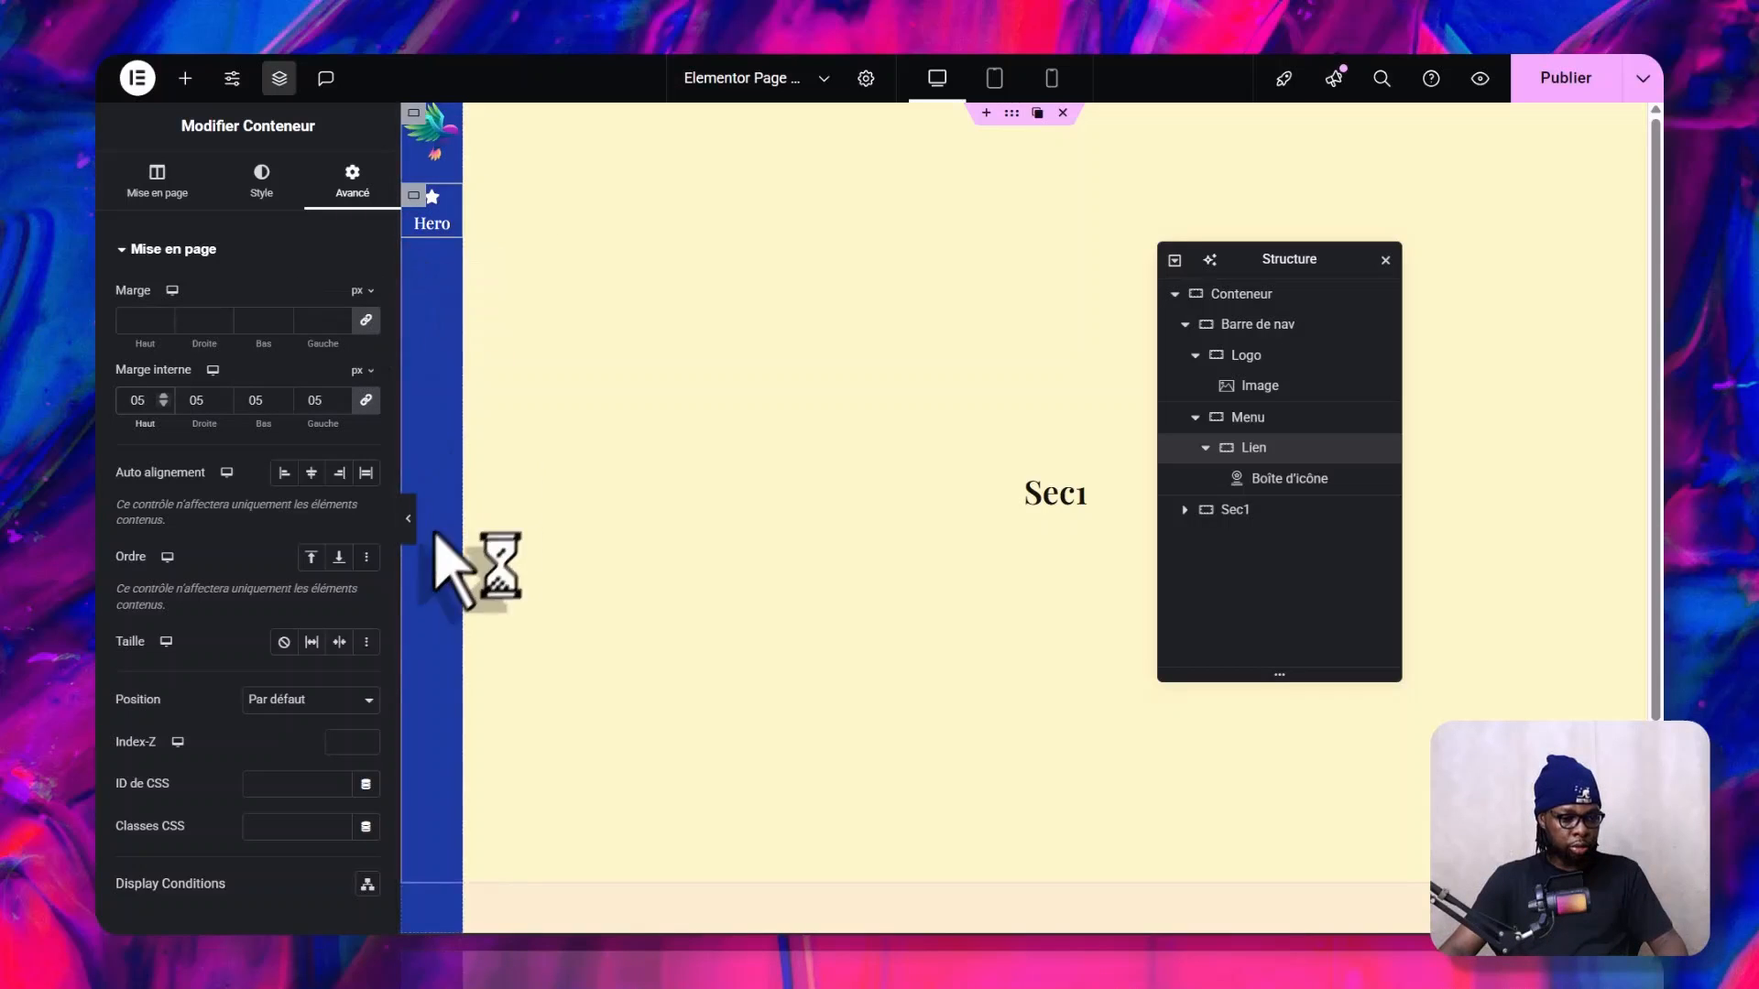
pyautogui.click(407, 540)
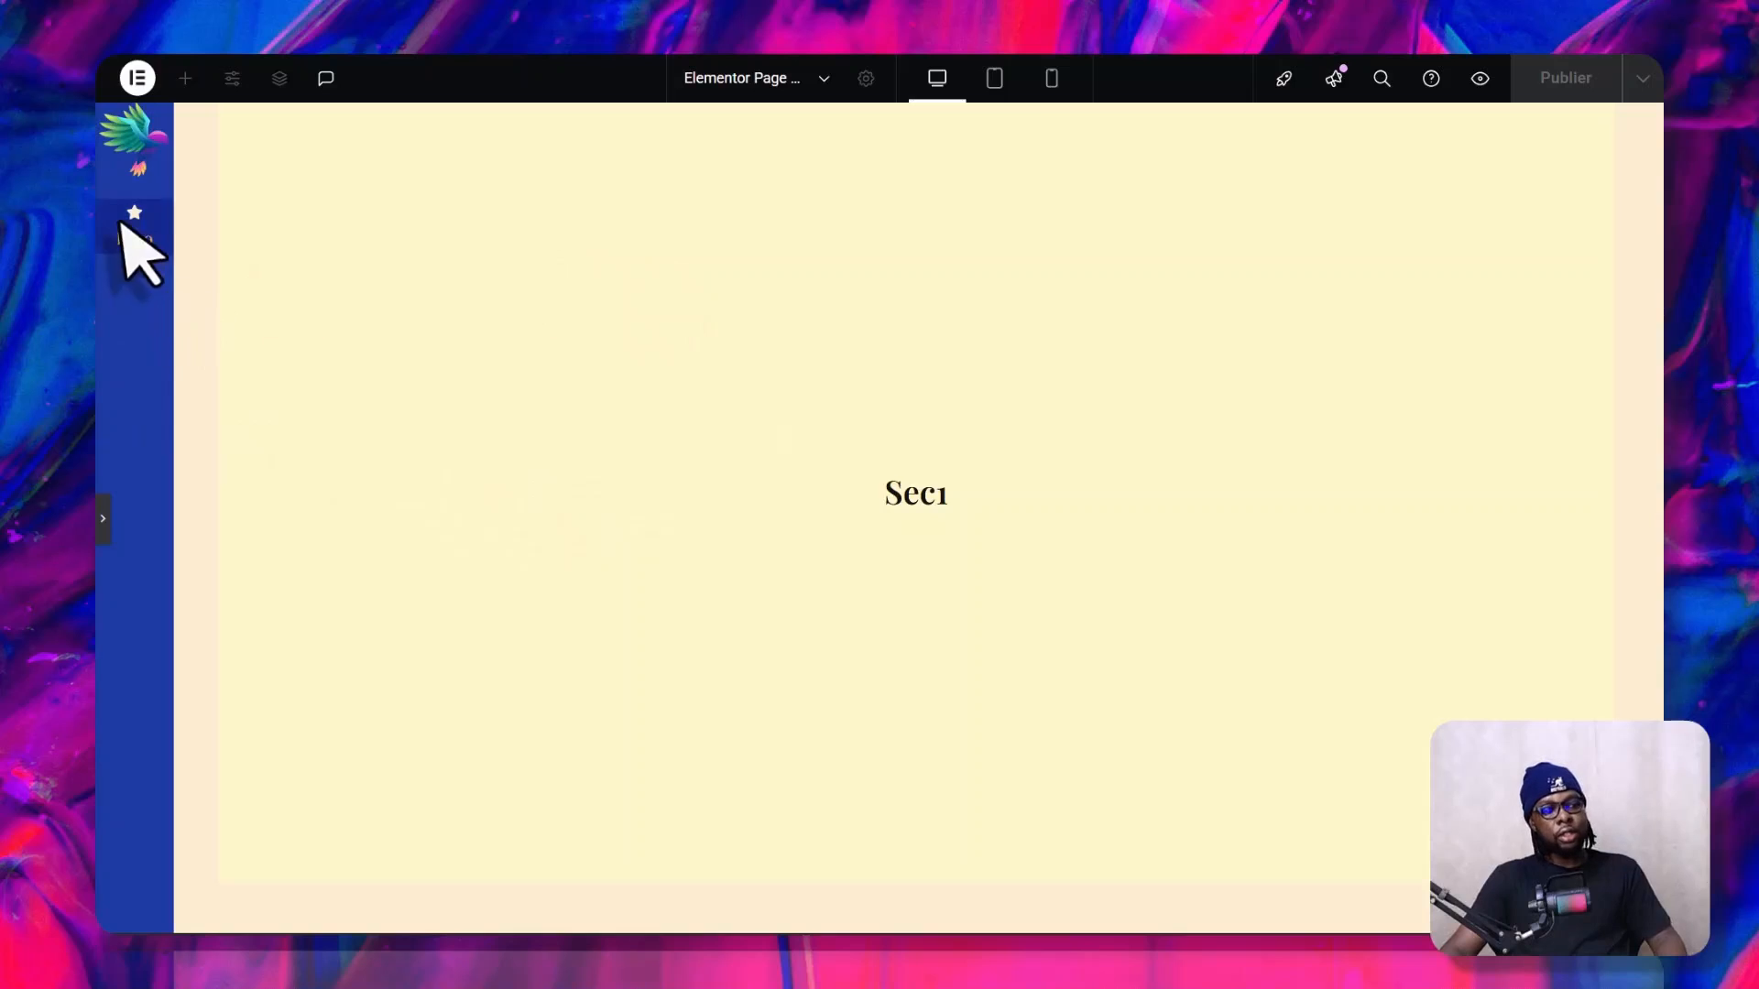
# - Check the navigation bar in the tablet preview, then return to the desktop view
pyautogui.hotkey('ctrl', 'p')
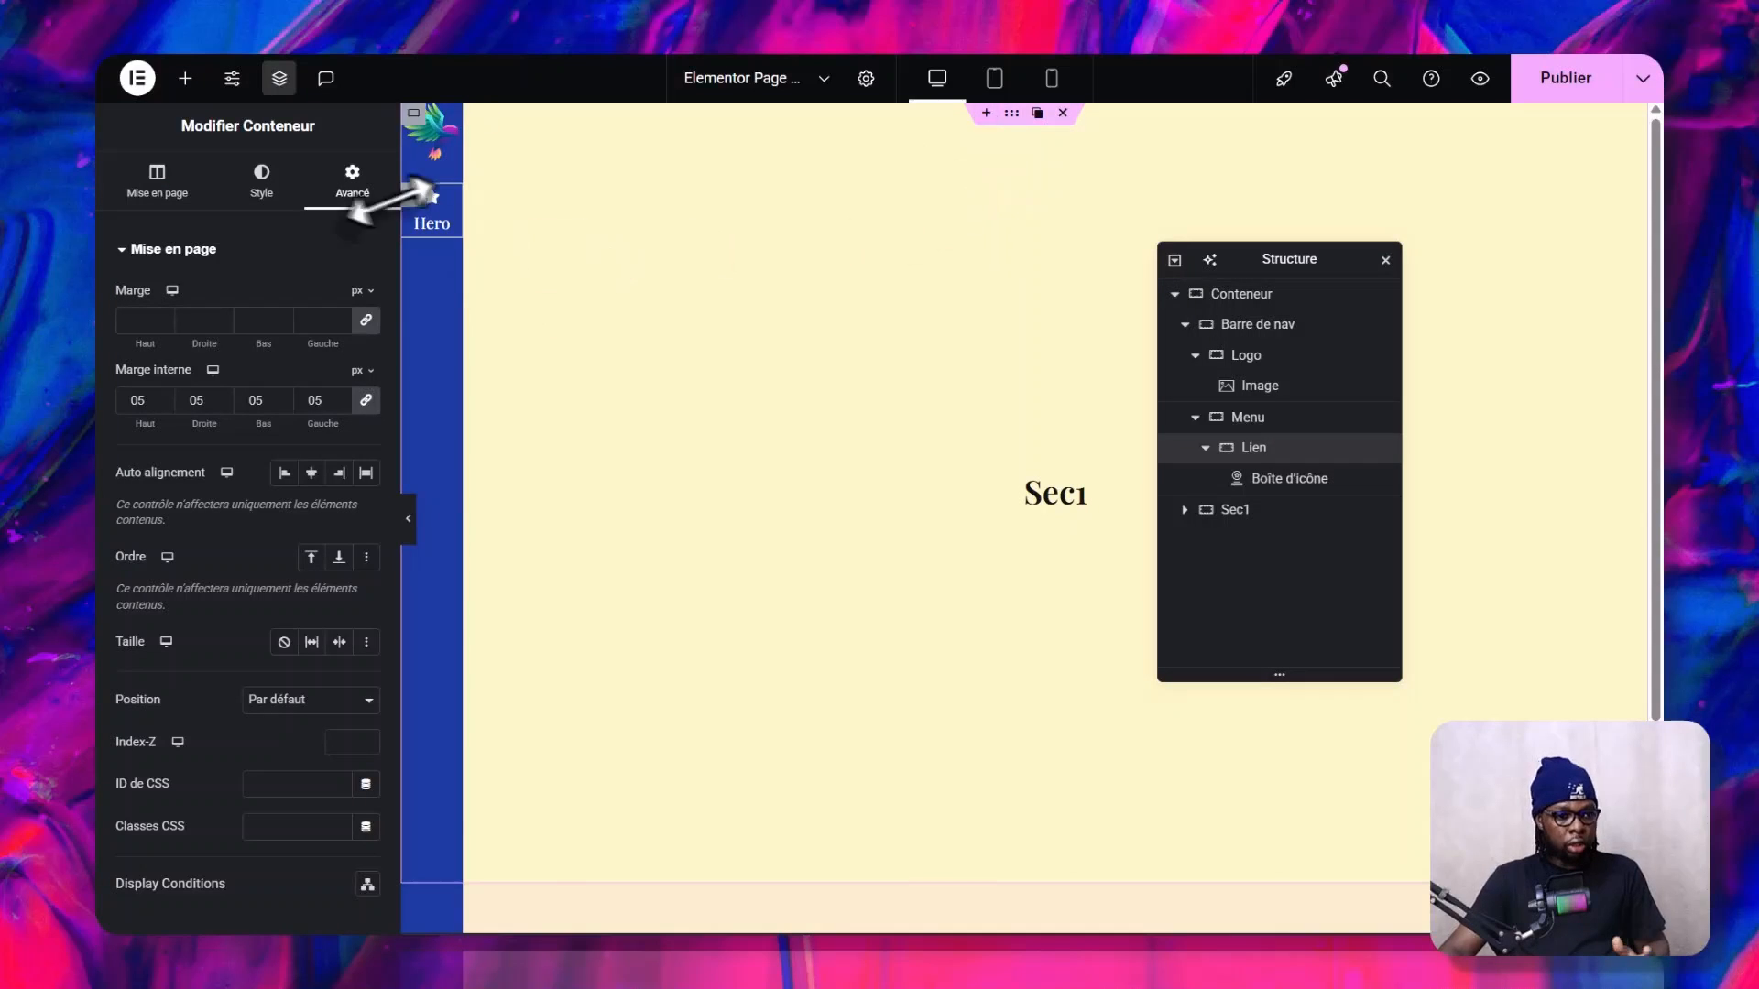
pyautogui.click(994, 78)
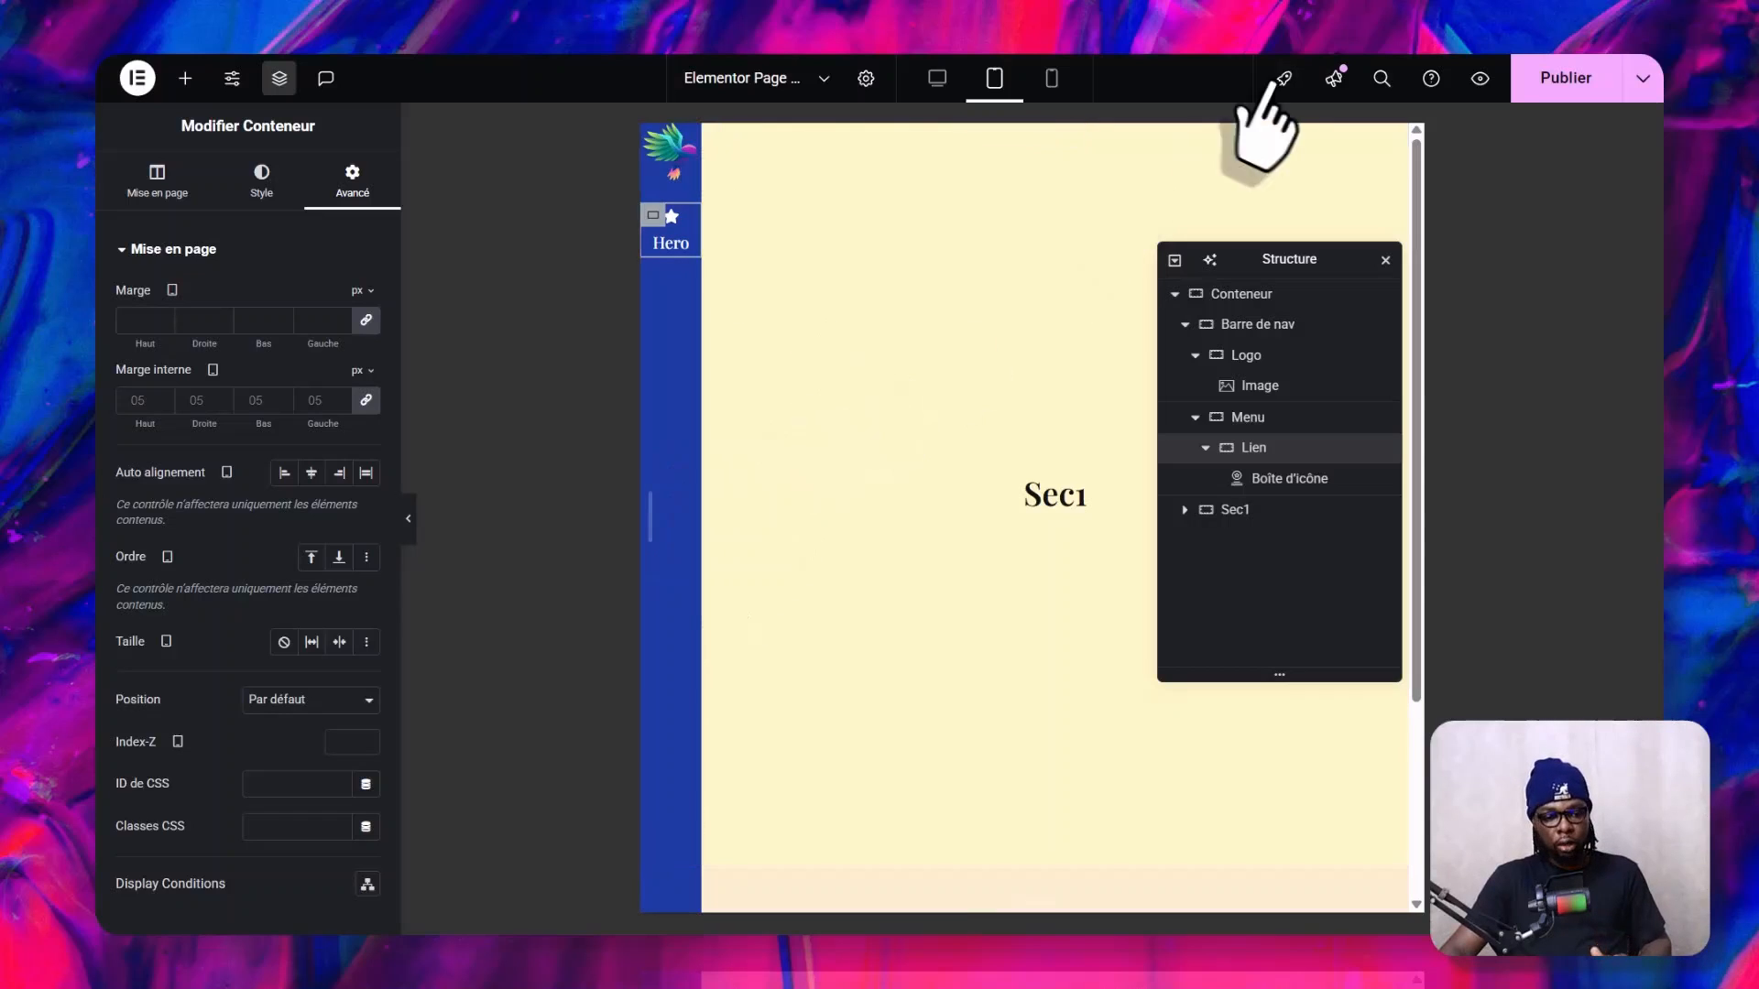
pyautogui.click(944, 90)
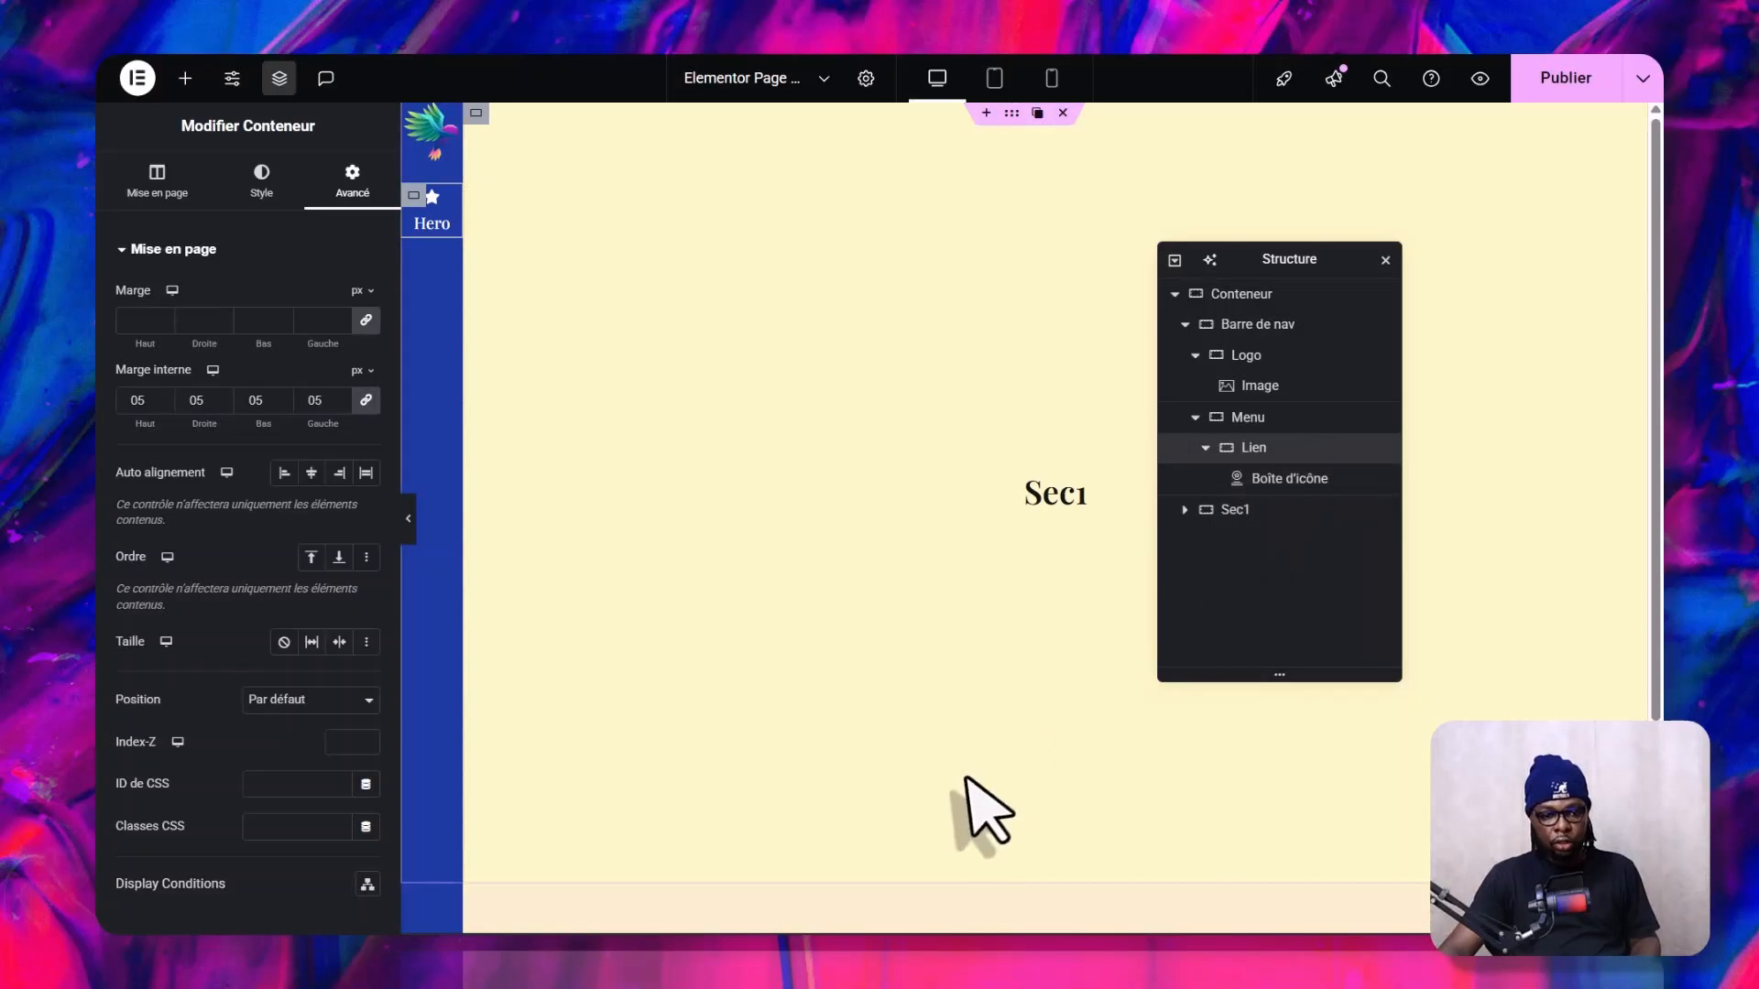
# - Duplicate the Lien container four times so the menu holds five links
pyautogui.hotkey('ctrl', 'd')
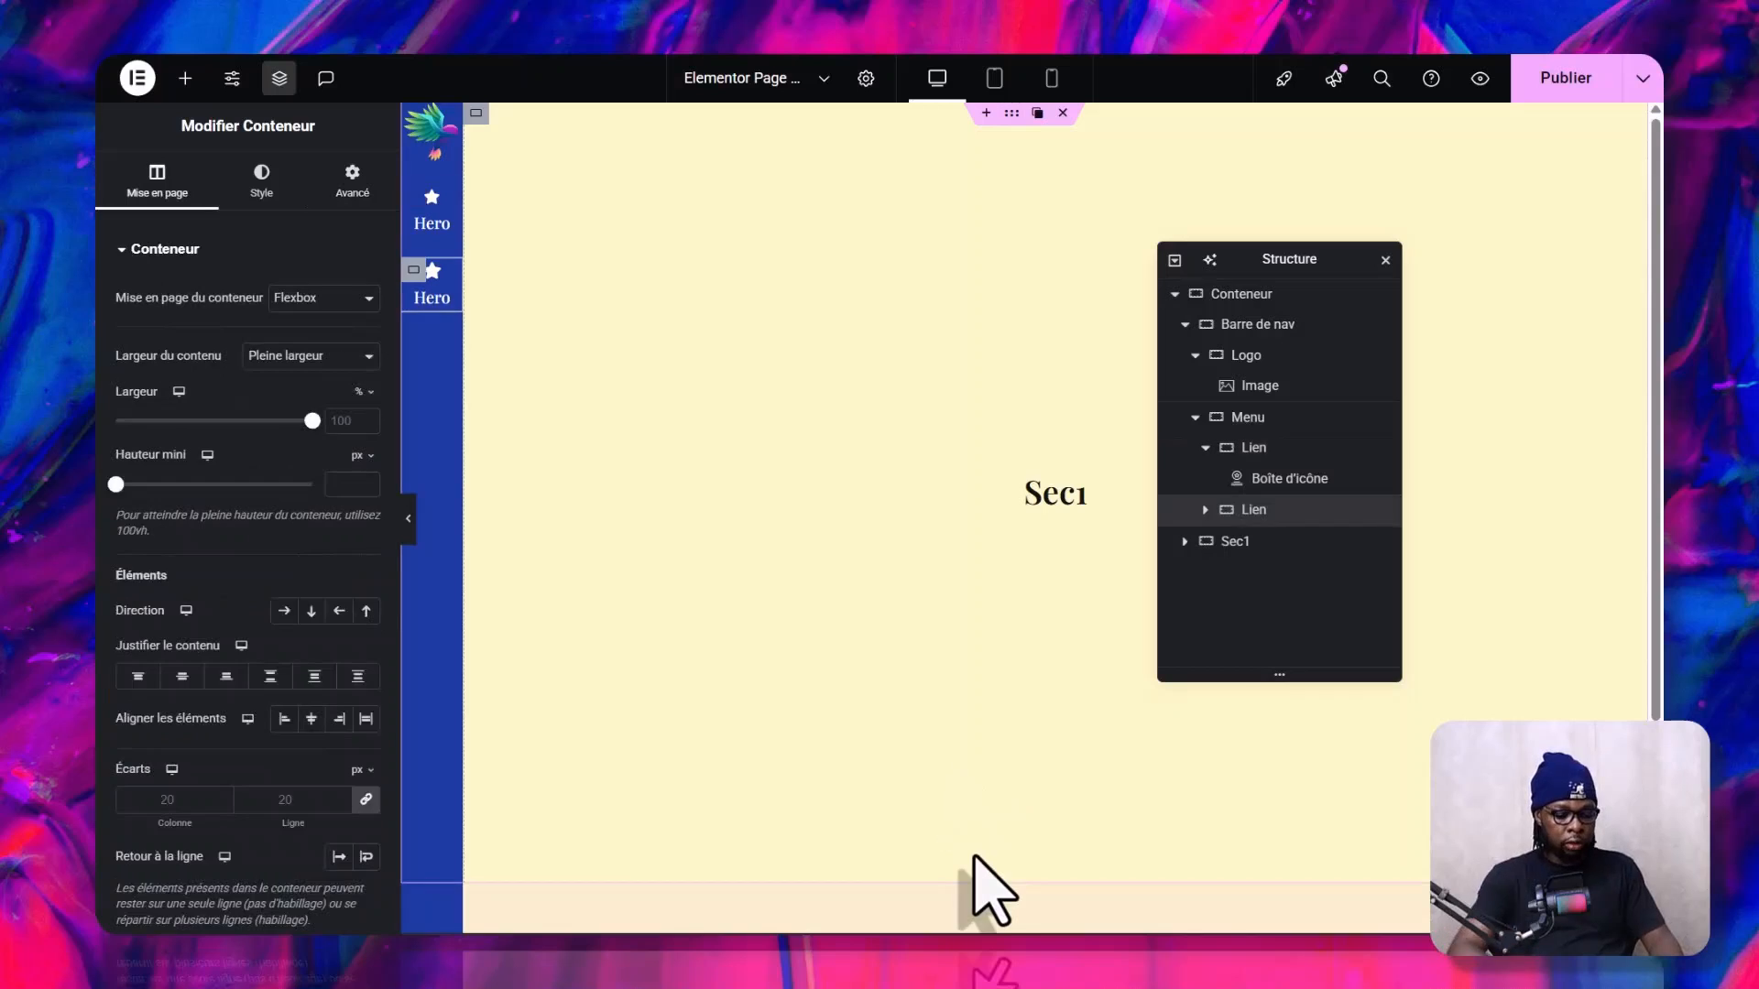
pyautogui.hotkey('ctrl', 'd')
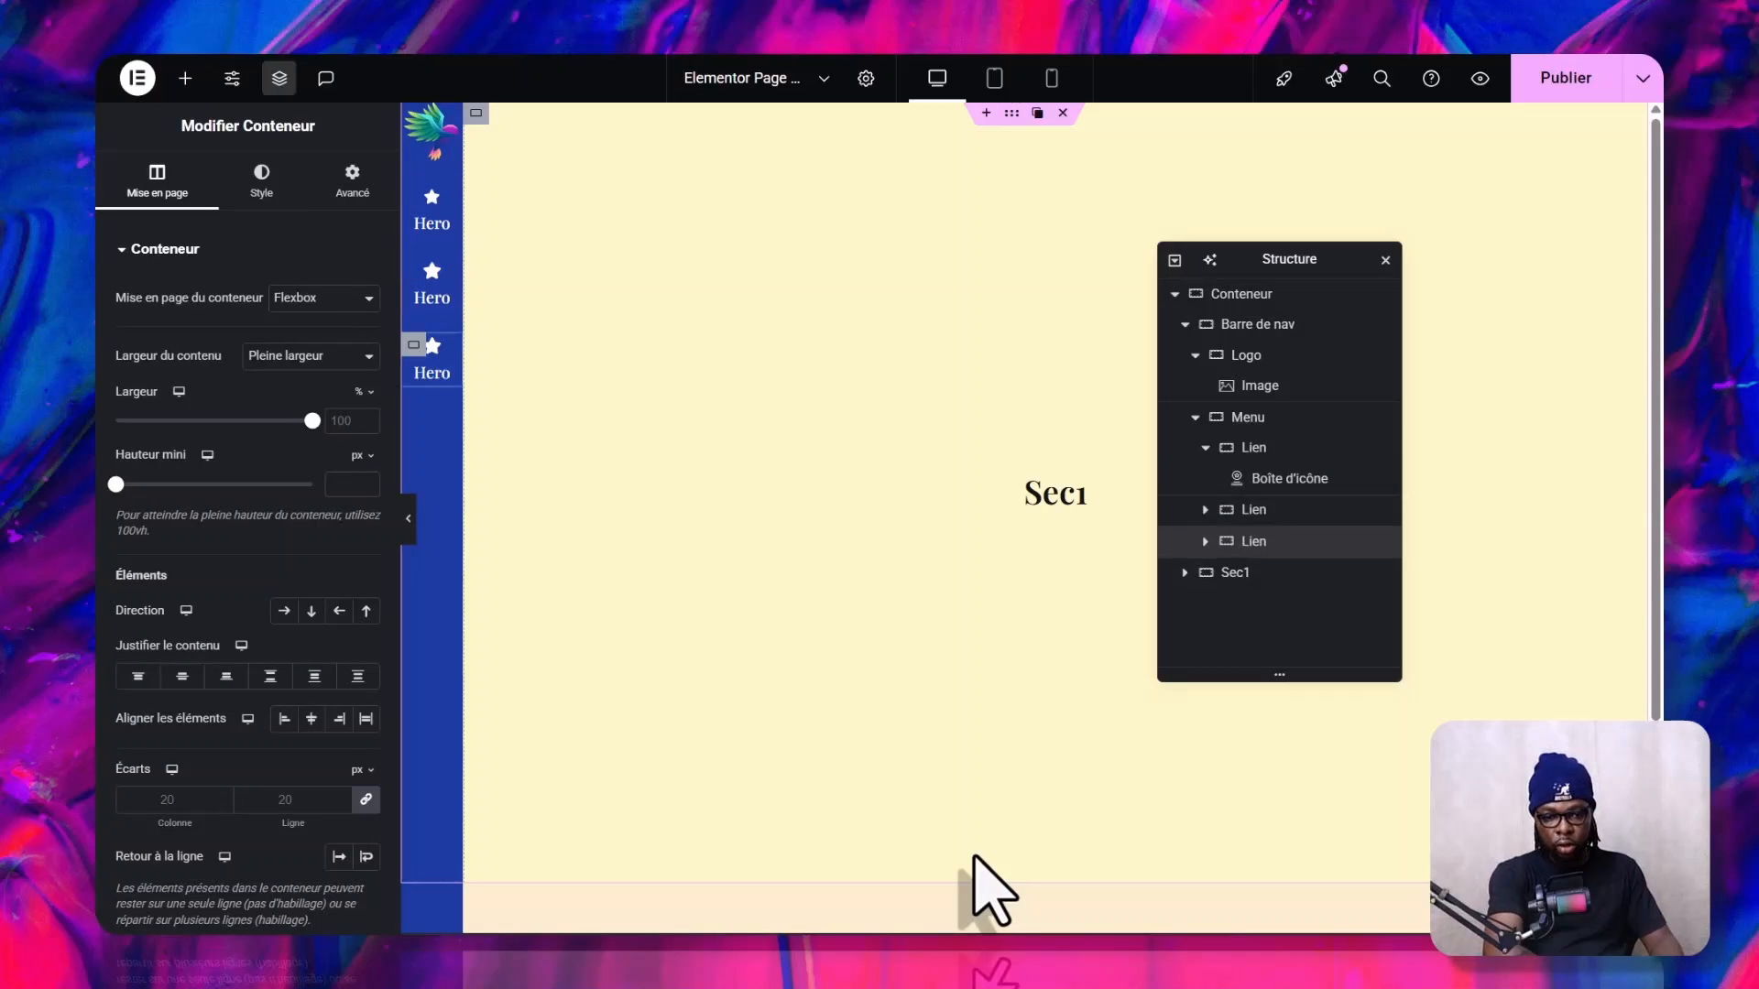
pyautogui.hotkey('ctrl', 'd')
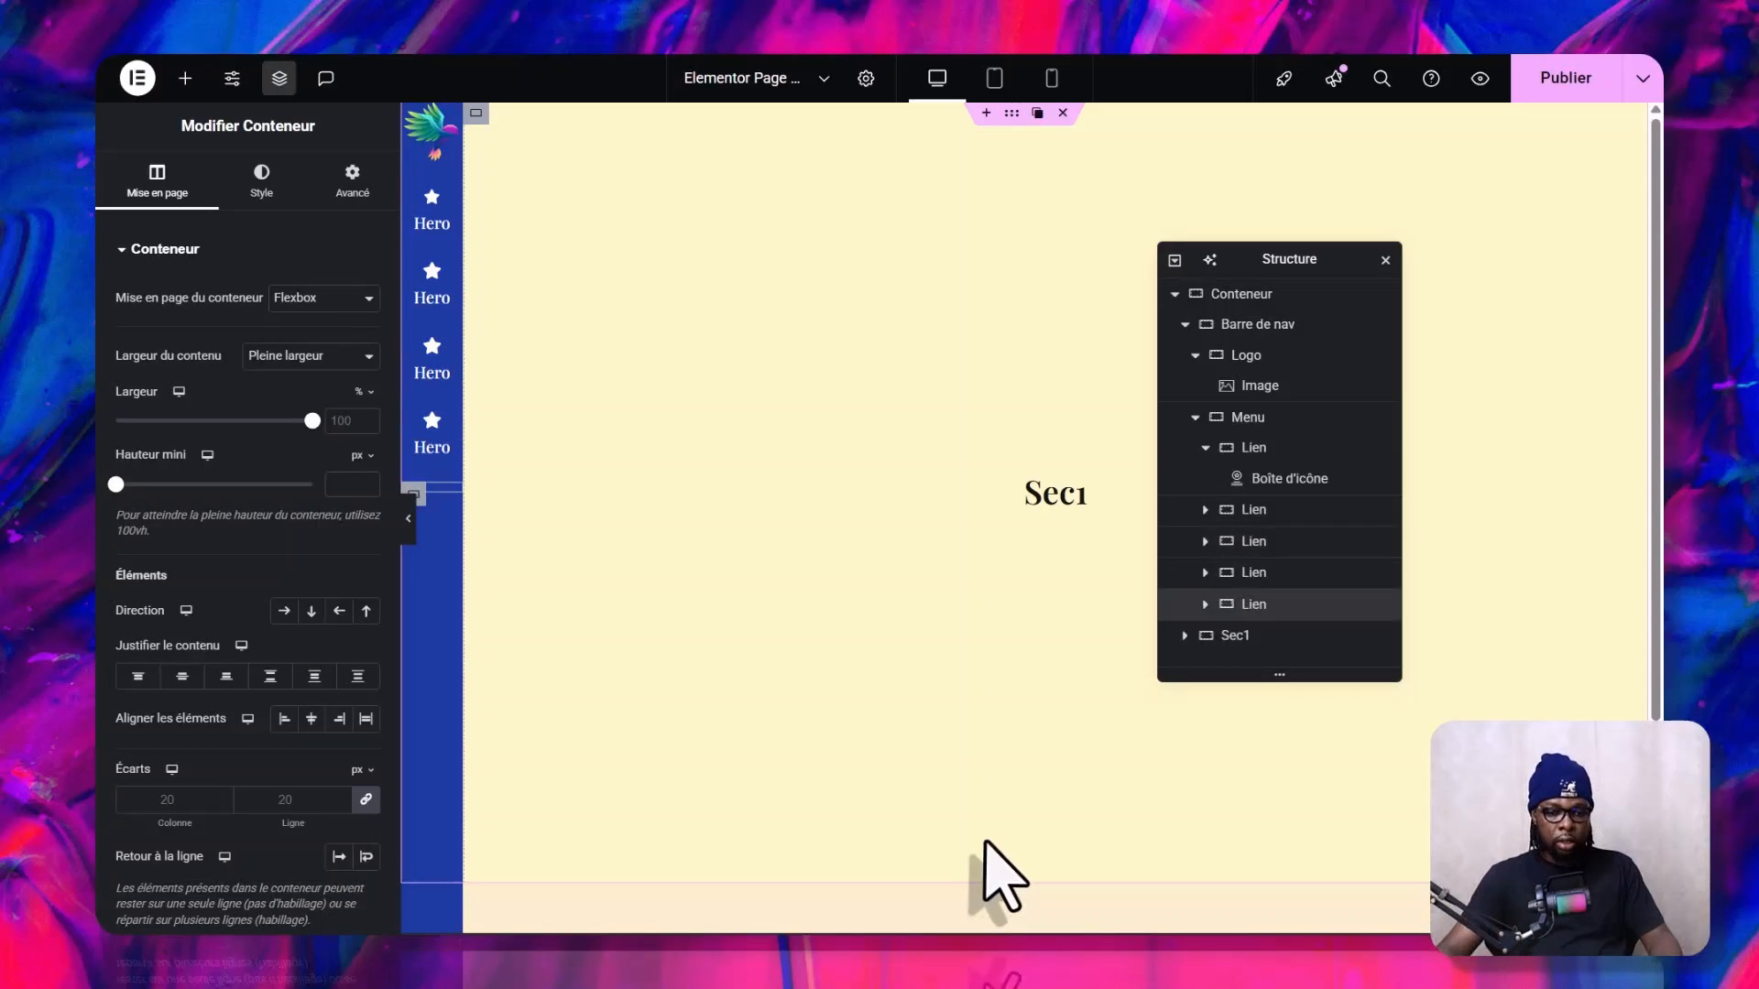
pyautogui.hotkey('ctrl', 'd')
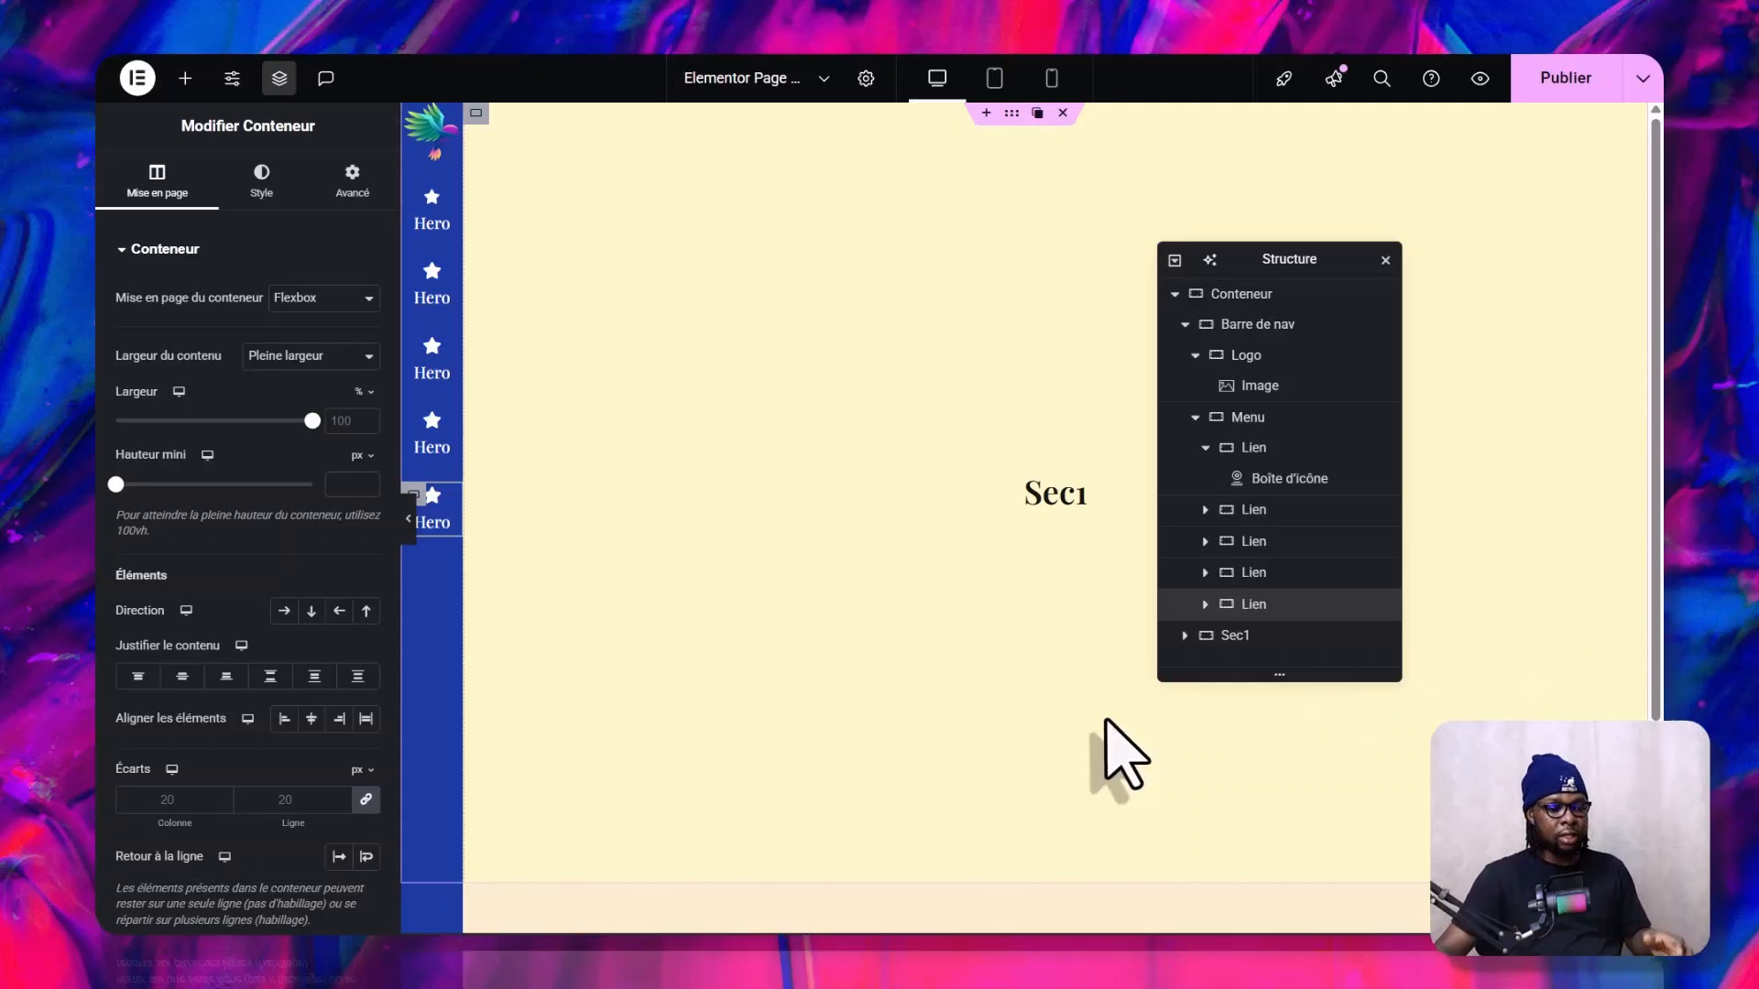
# - Title the second menu link Services and the third Réa
pyautogui.click(453, 292)
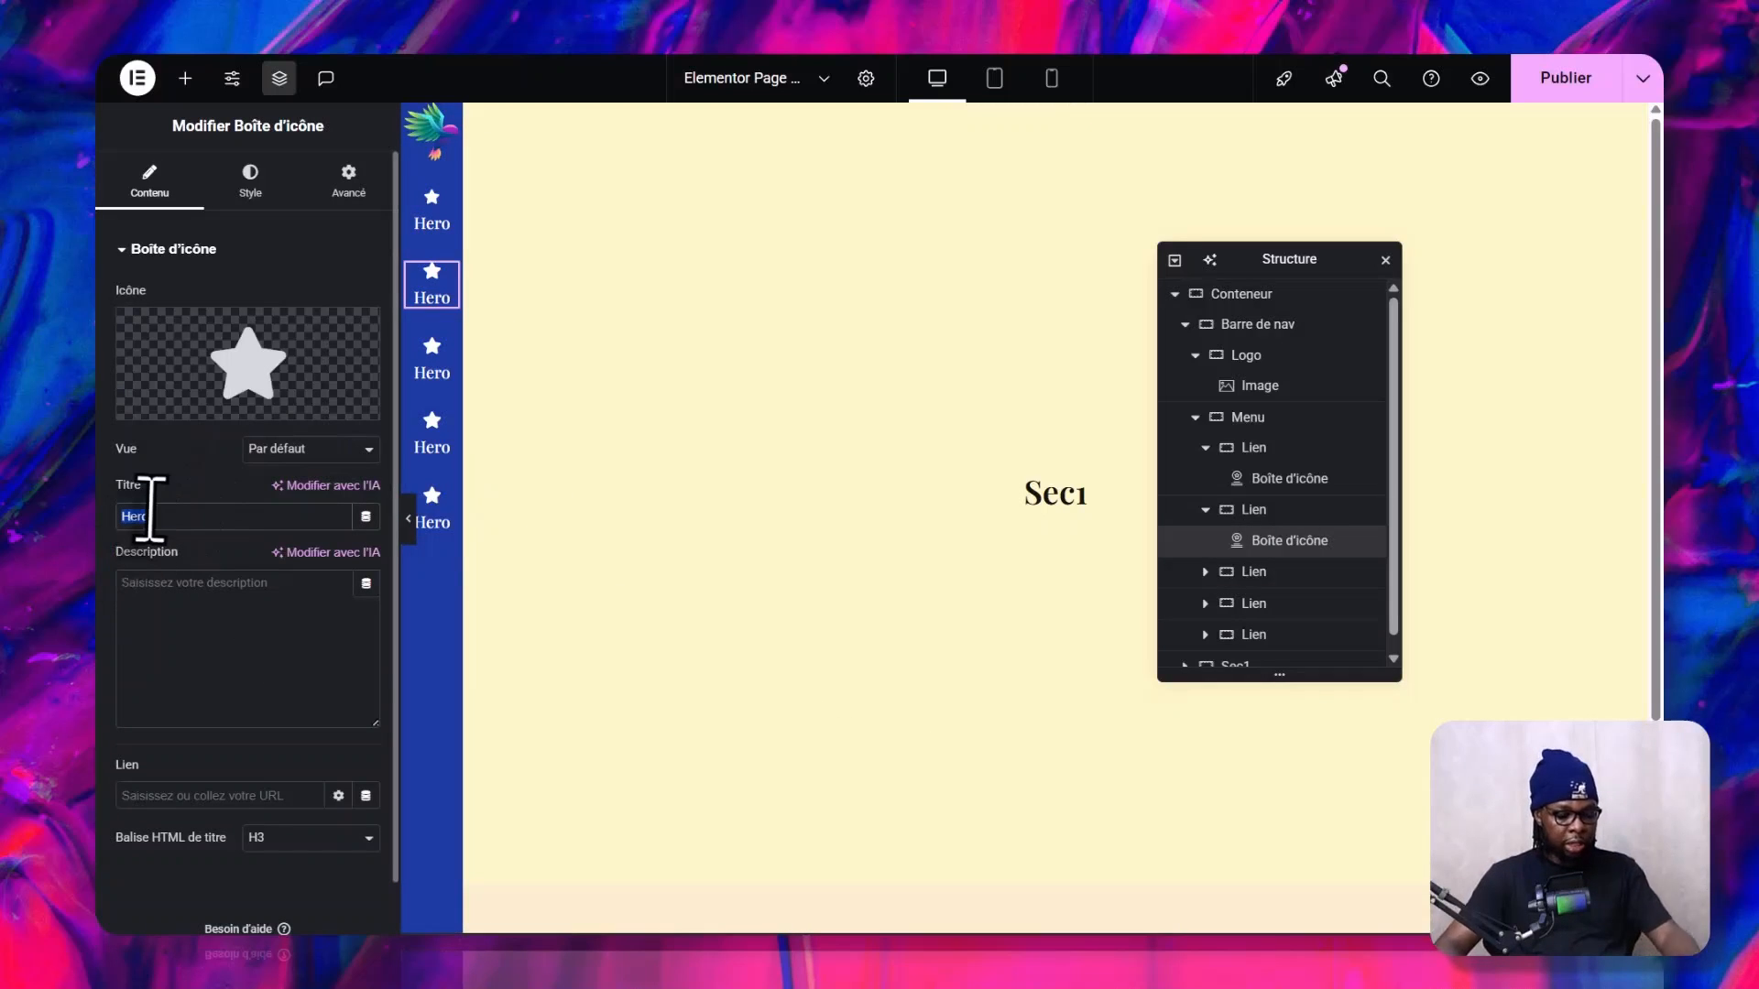
pyautogui.click(152, 516)
pyautogui.write('Services')
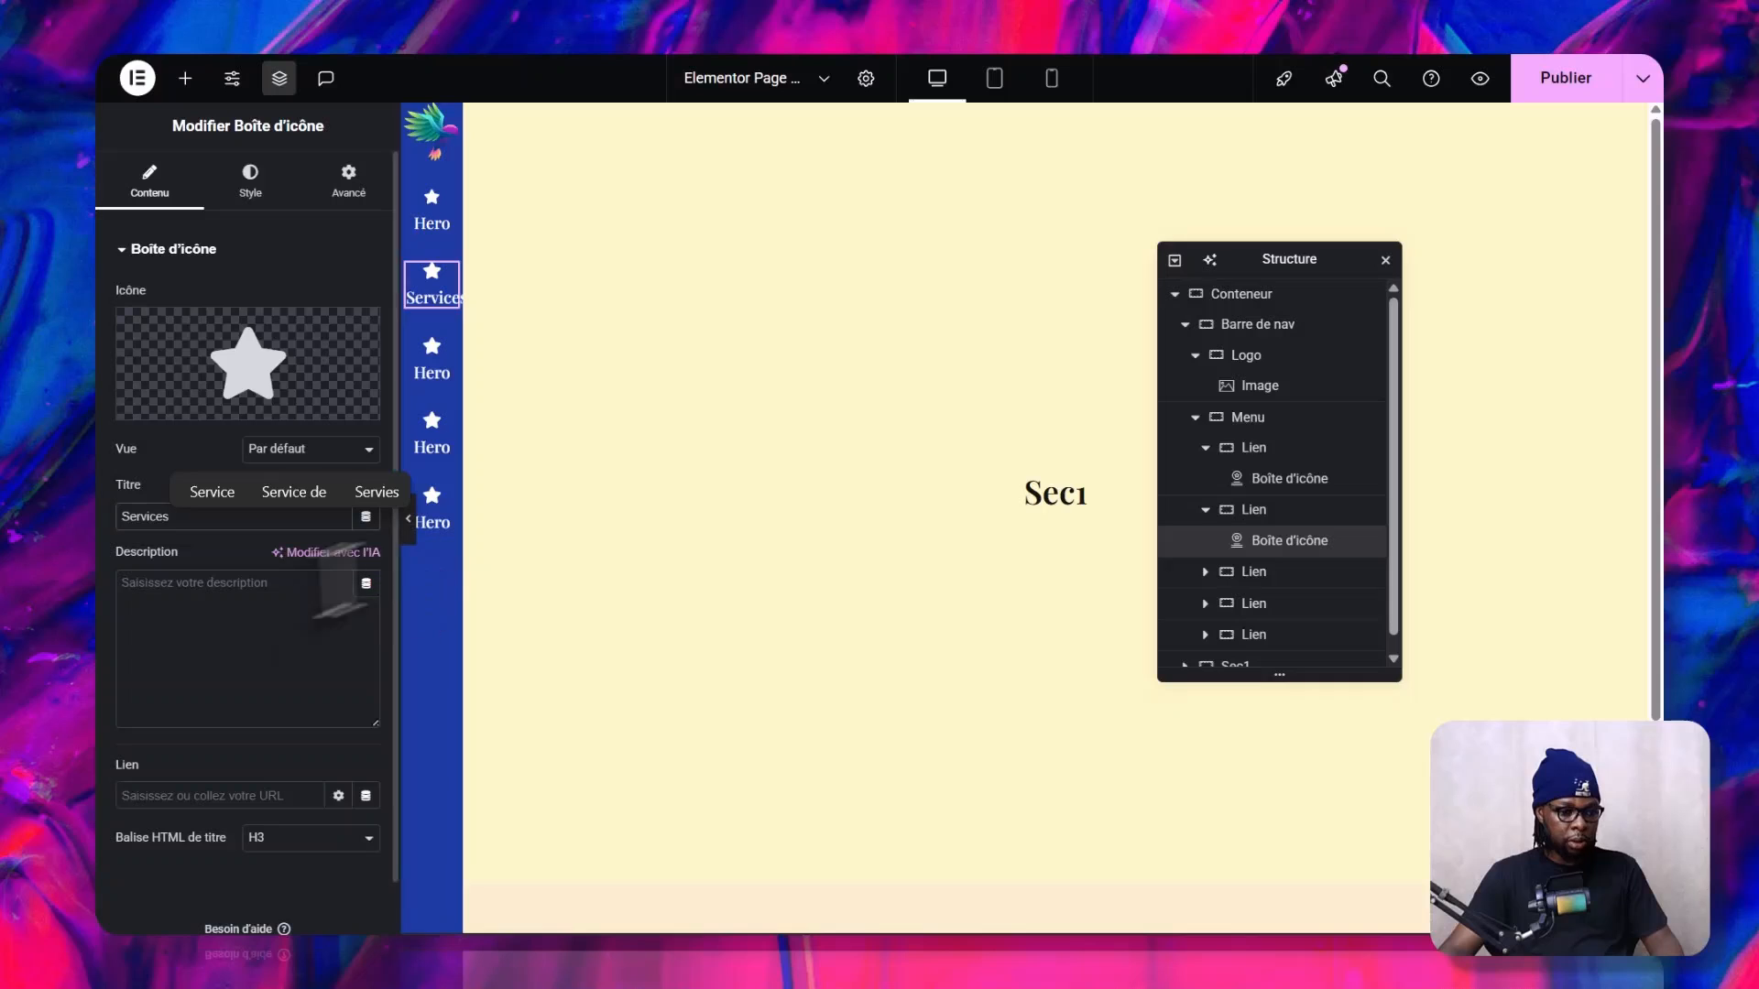
pyautogui.click(409, 518)
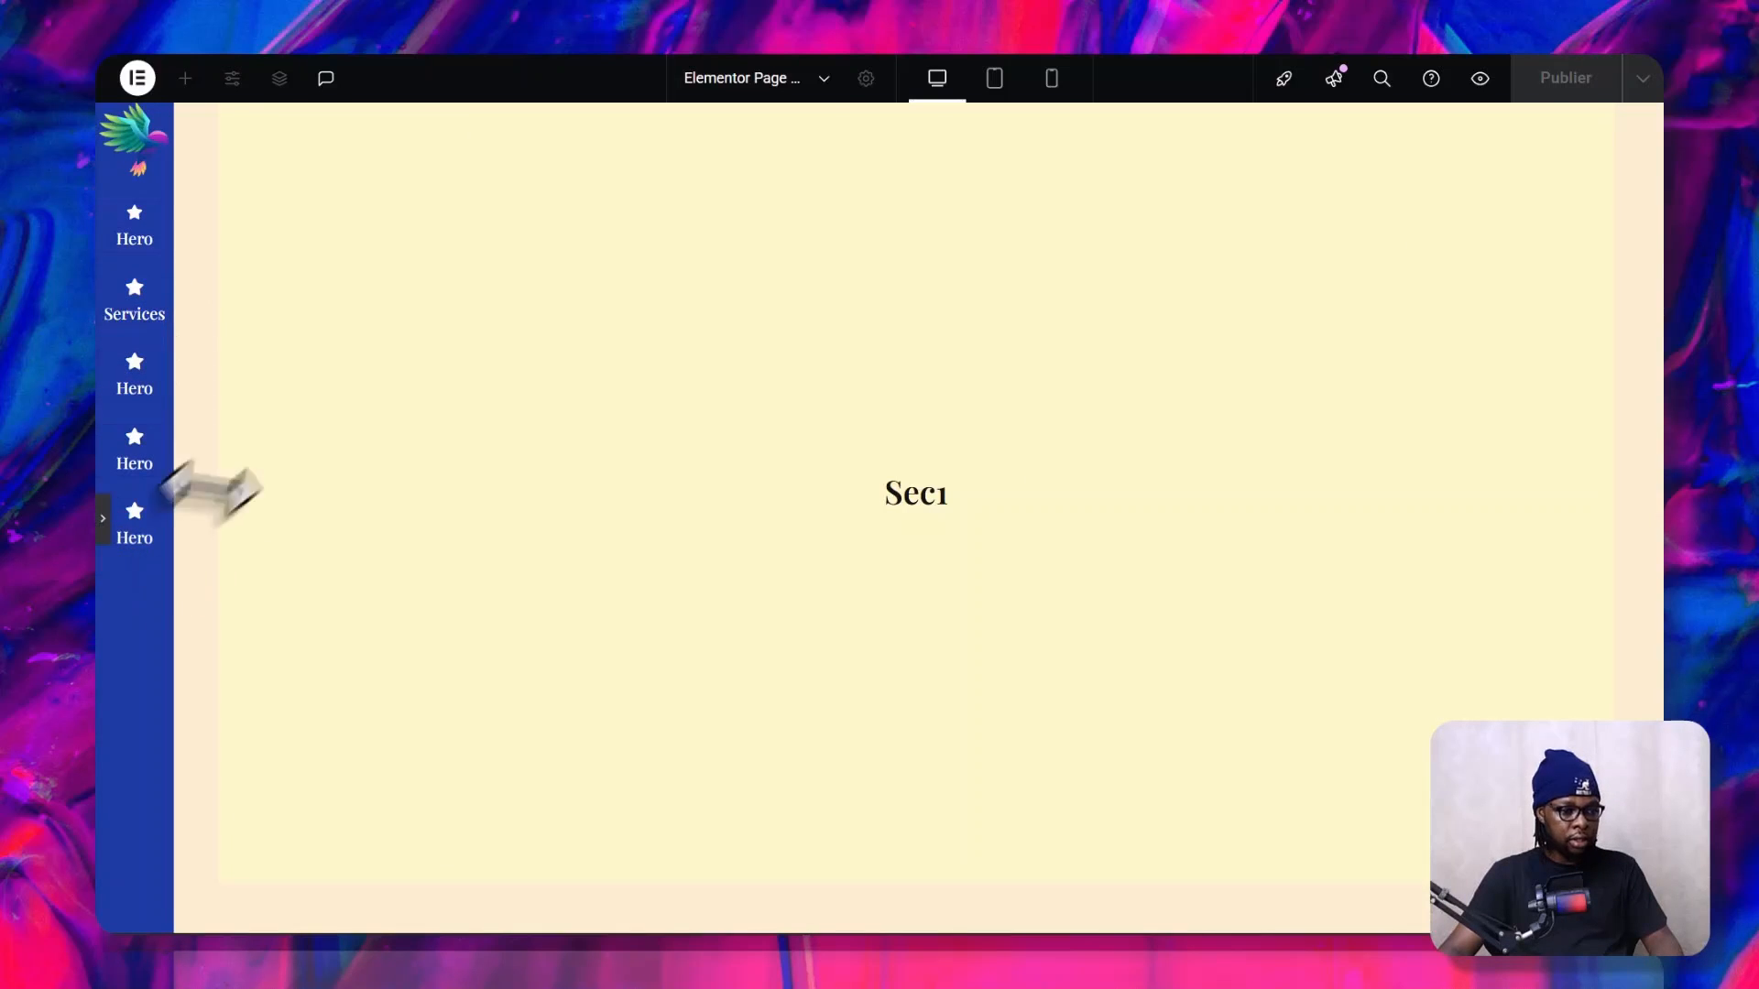
pyautogui.click(103, 519)
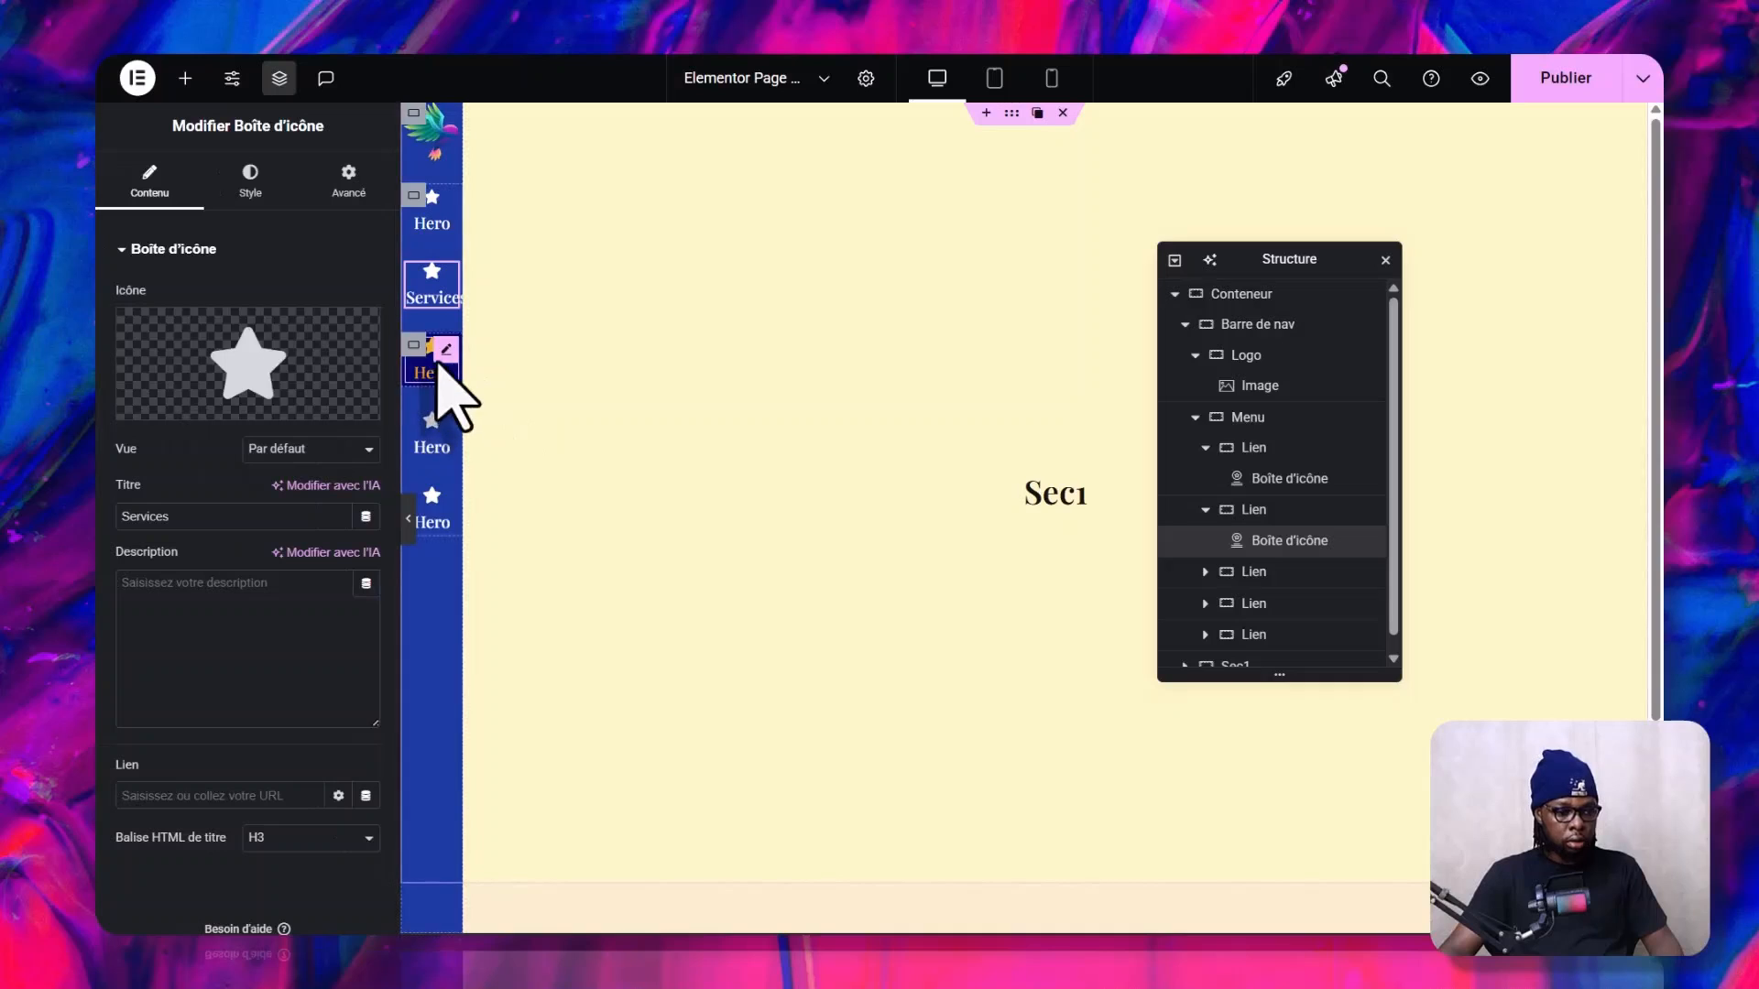
pyautogui.click(446, 357)
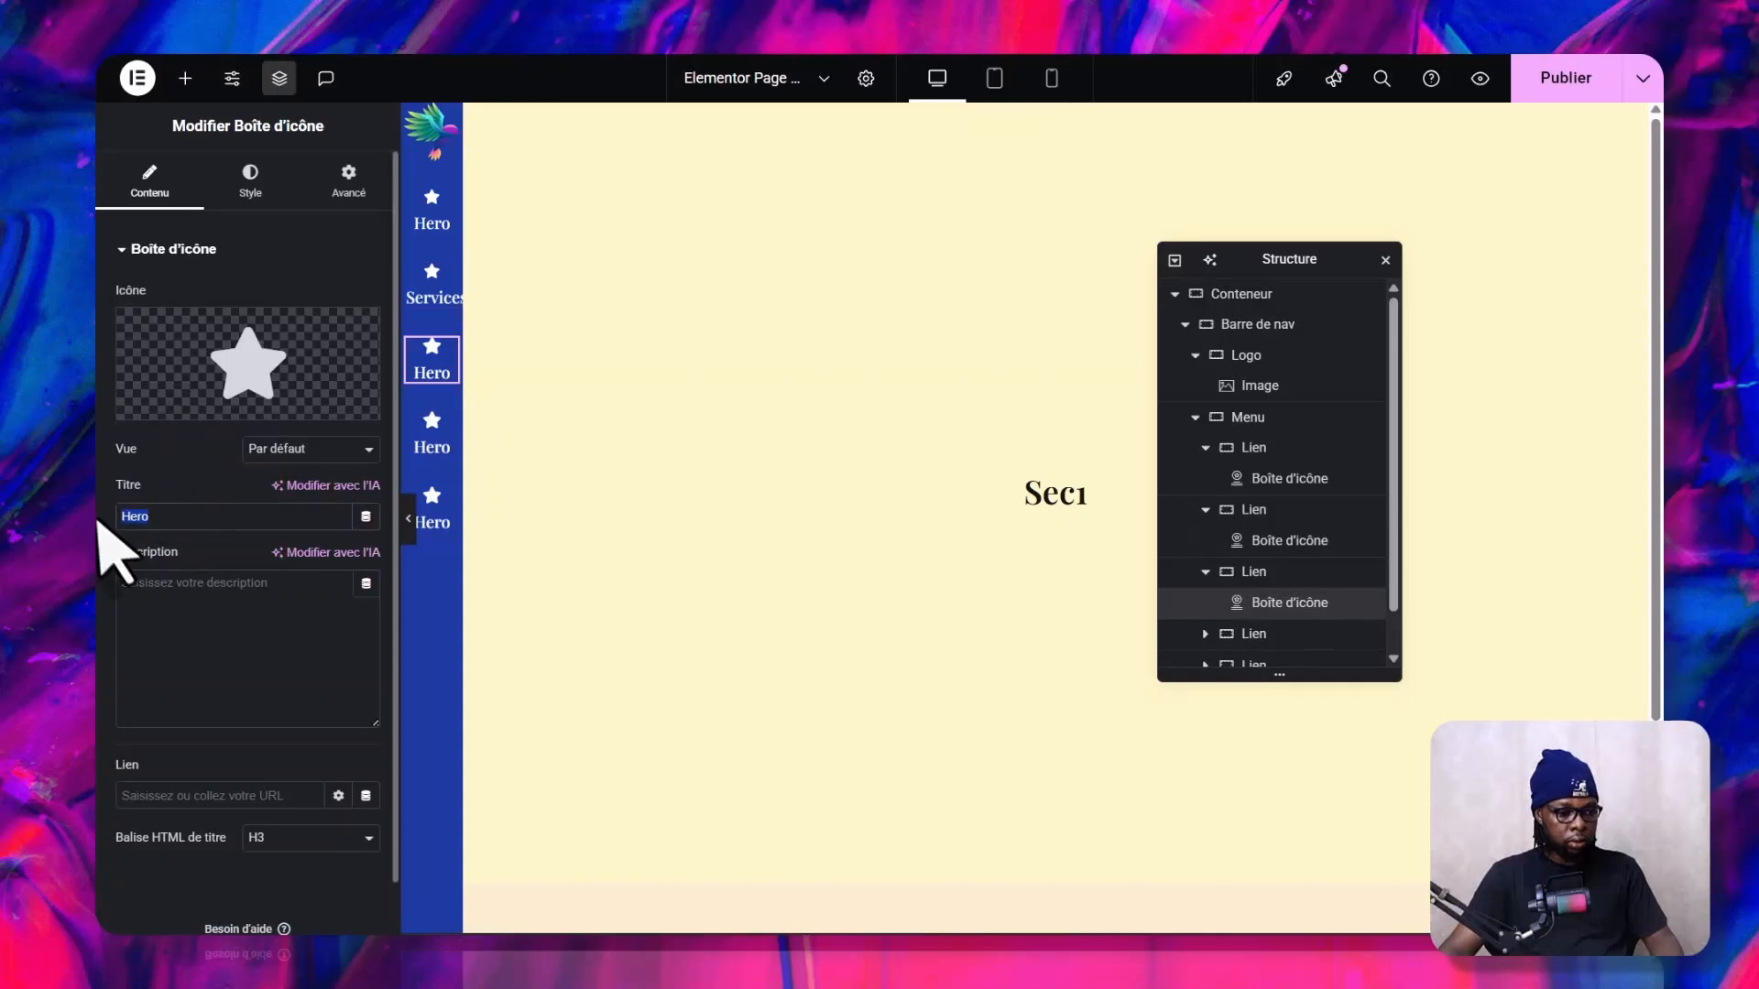
pyautogui.moveTo(167, 405)
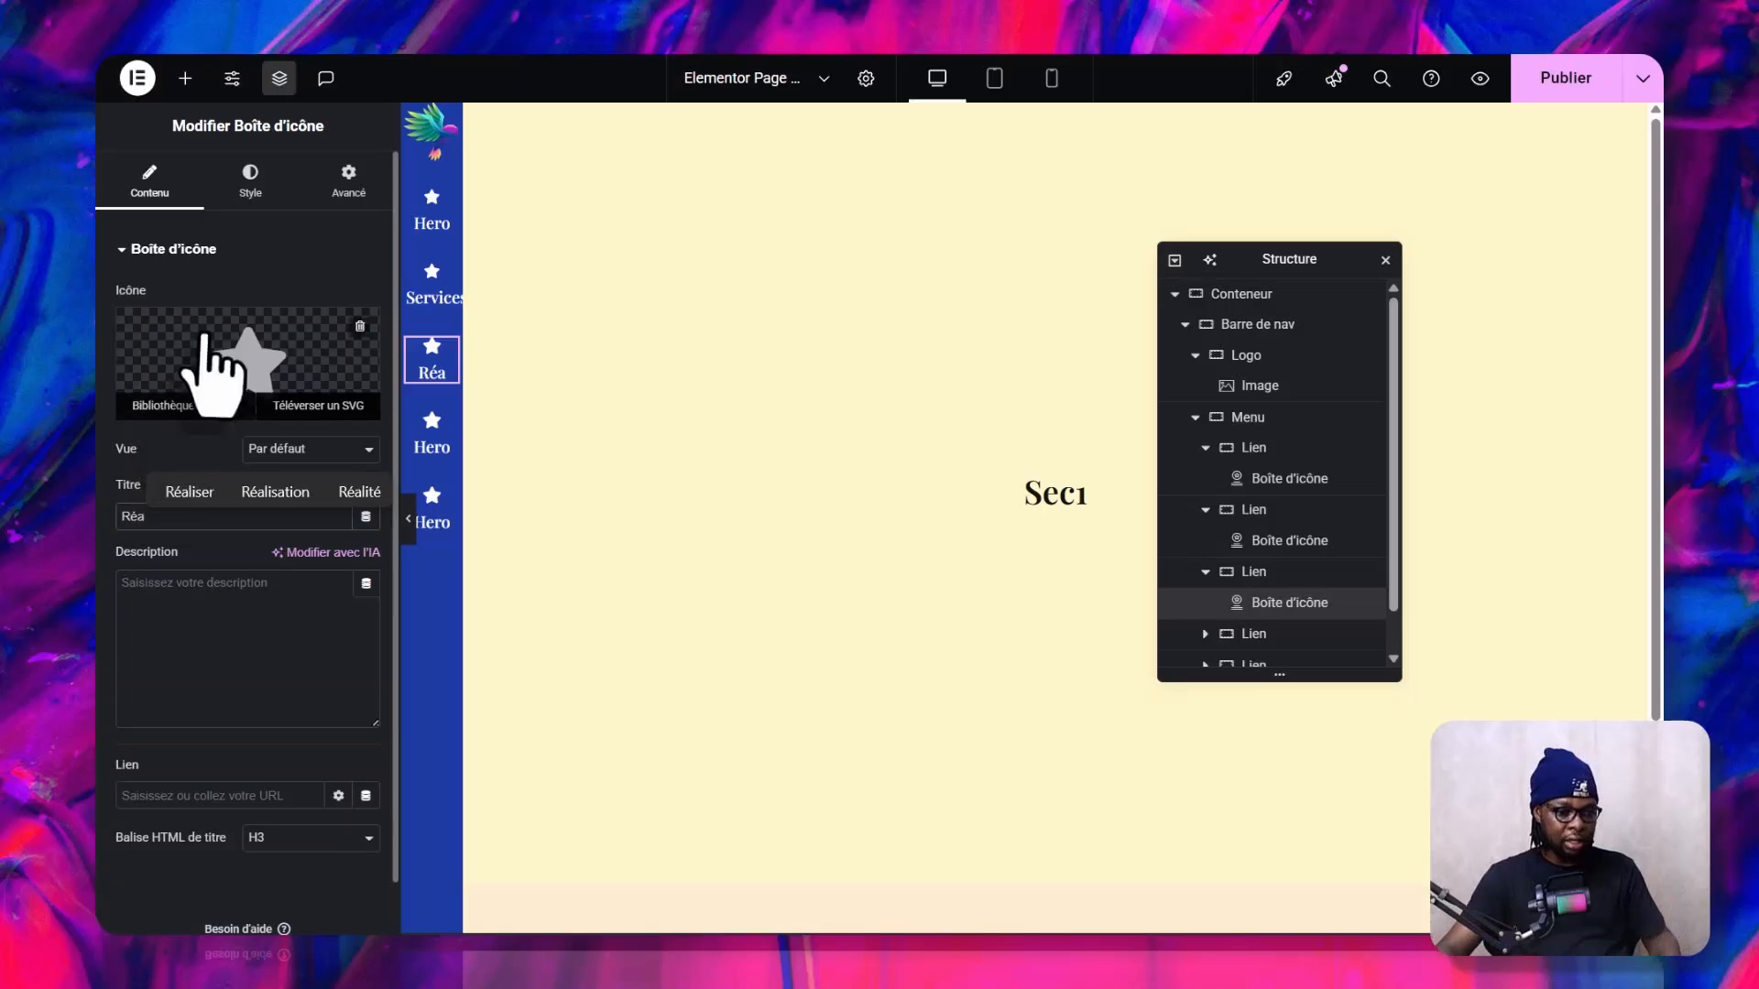
# - Title the fourth menu link Avis and the fifth Contact
pyautogui.click(444, 438)
pyautogui.moveTo(259, 515); pyautogui.dragTo(99, 522)
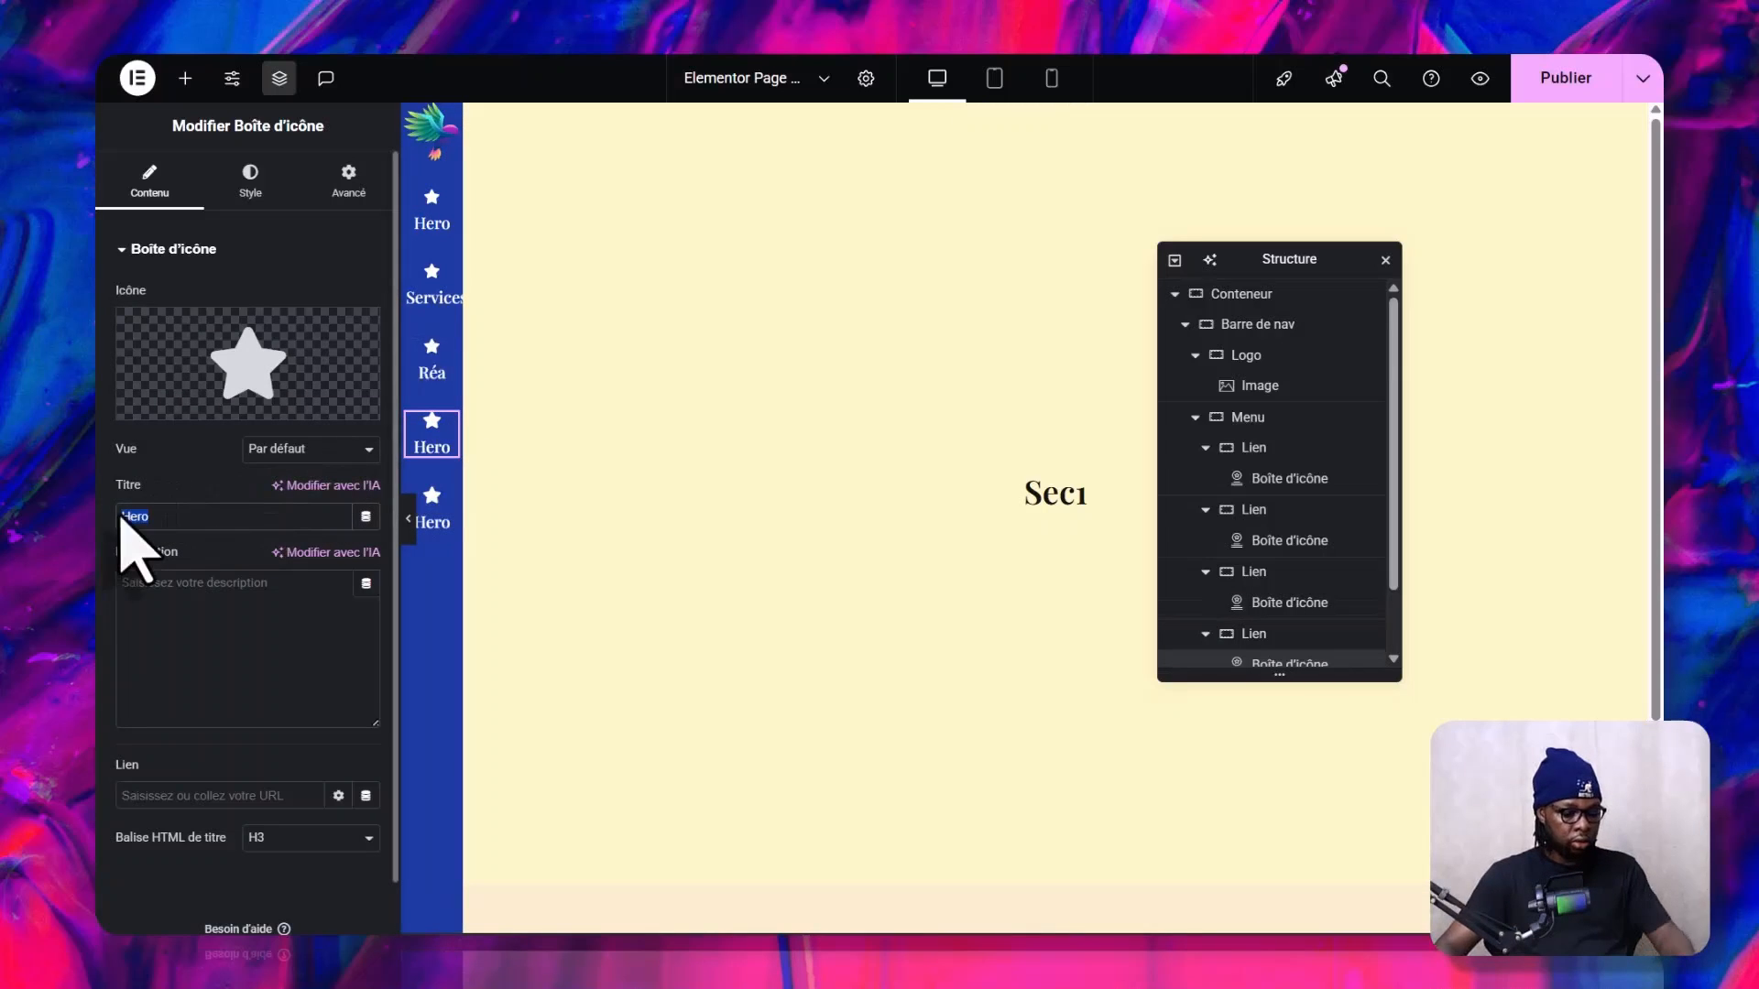
pyautogui.write('AV')
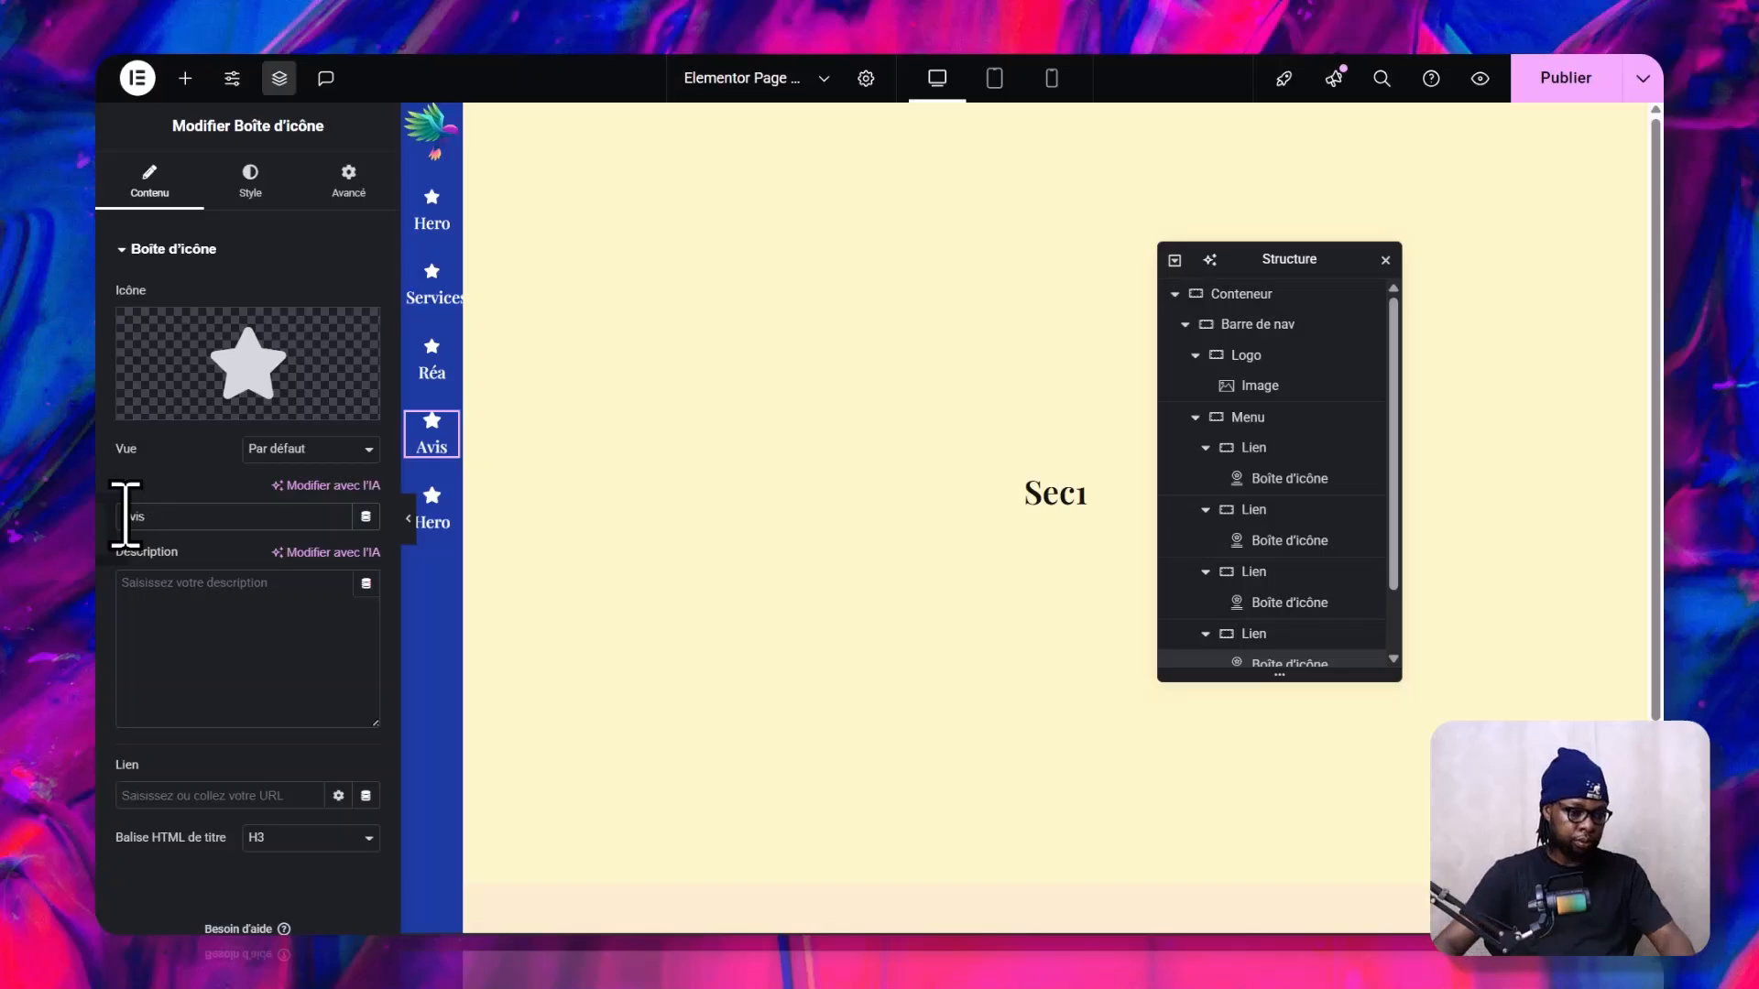
pyautogui.click(449, 513)
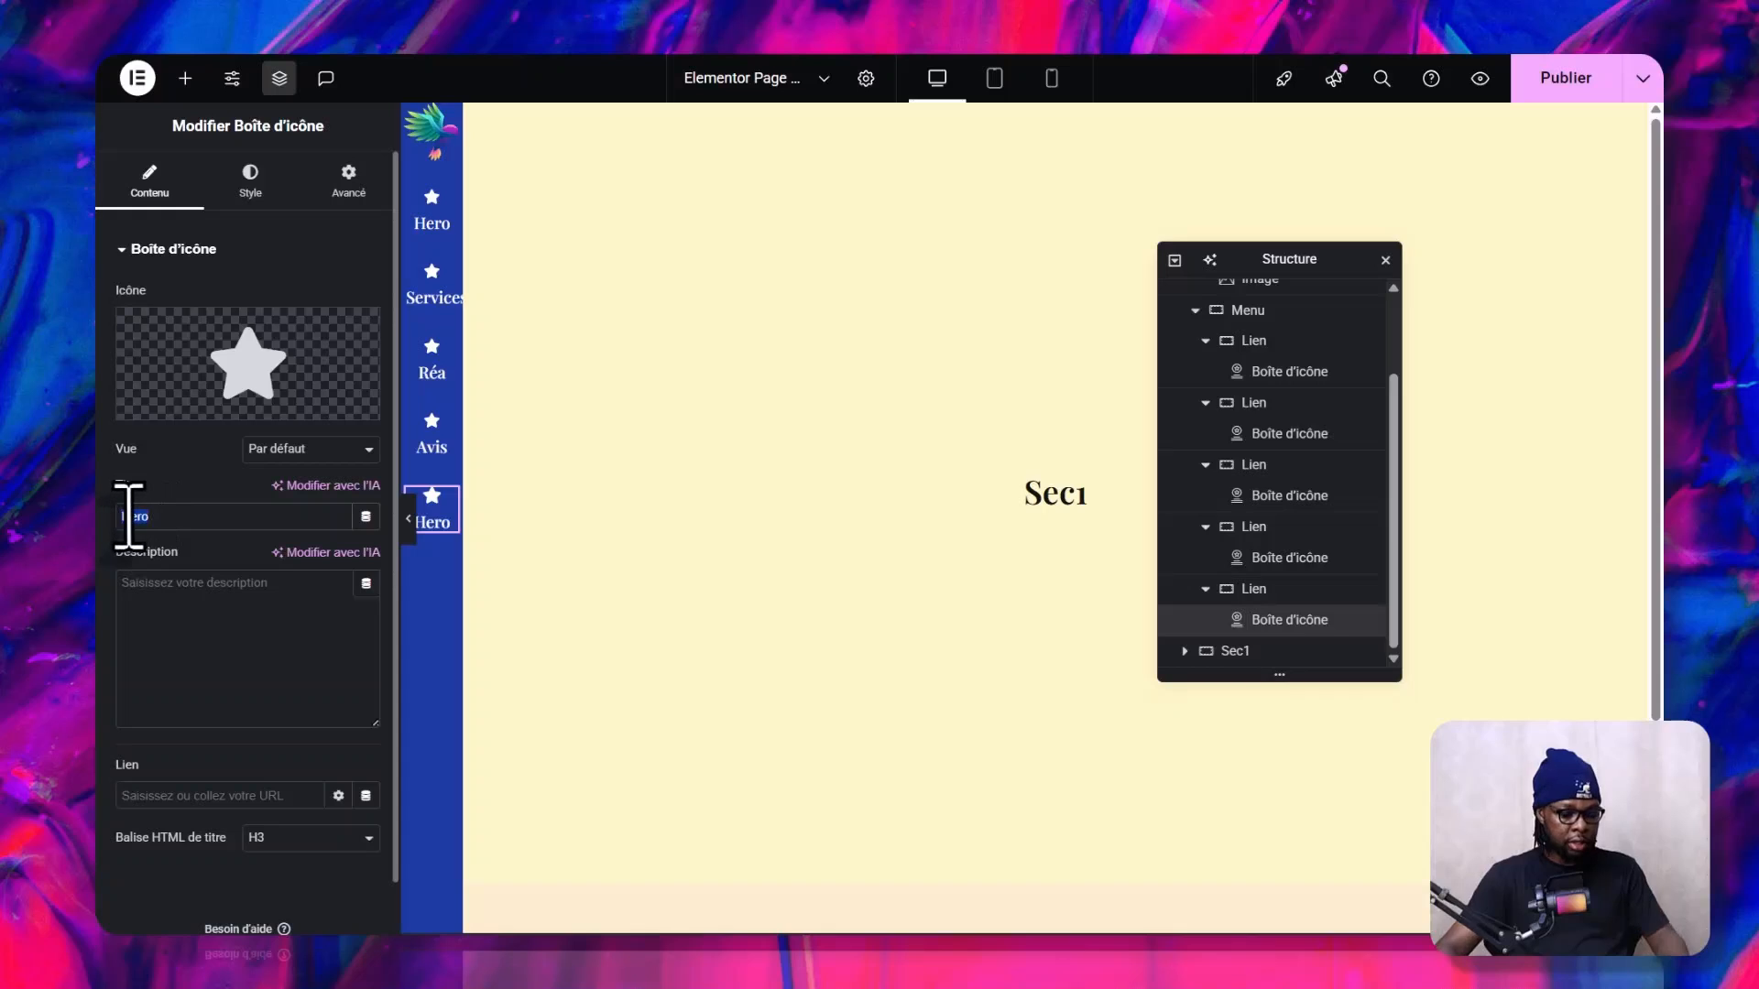
pyautogui.write('Contact')
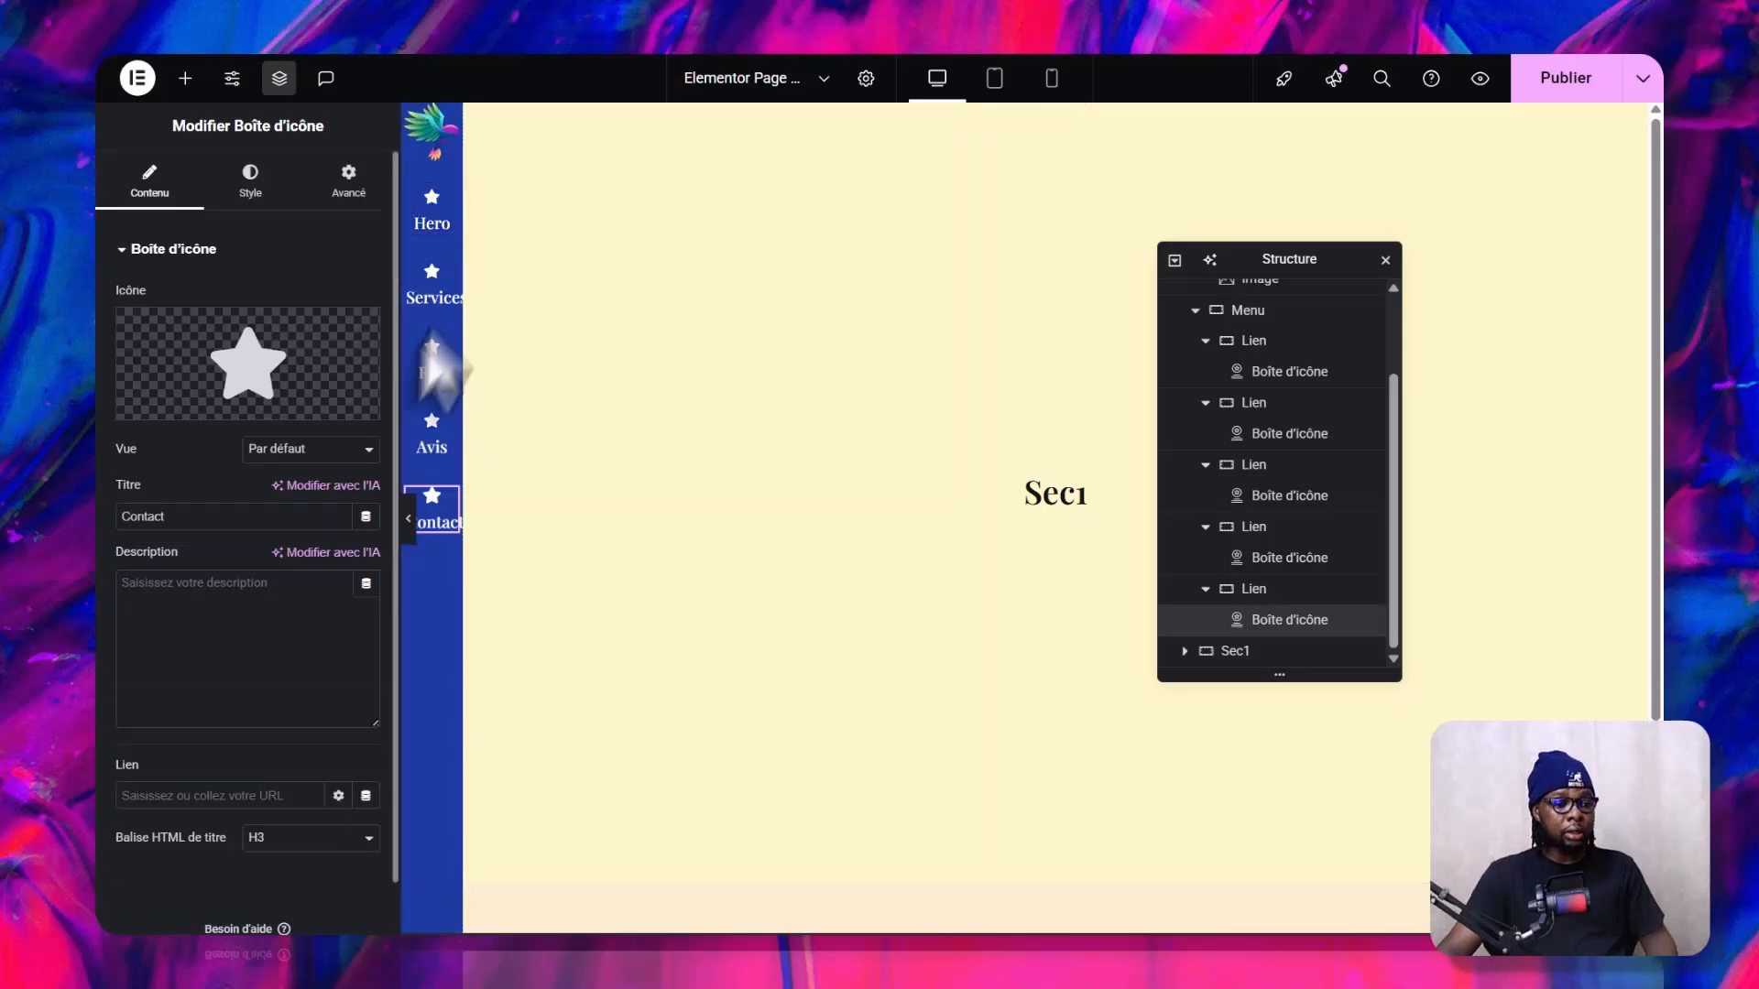
# - Link the Services container to the anchor #sec2 and the Réa container to #sec3
pyautogui.click(417, 279)
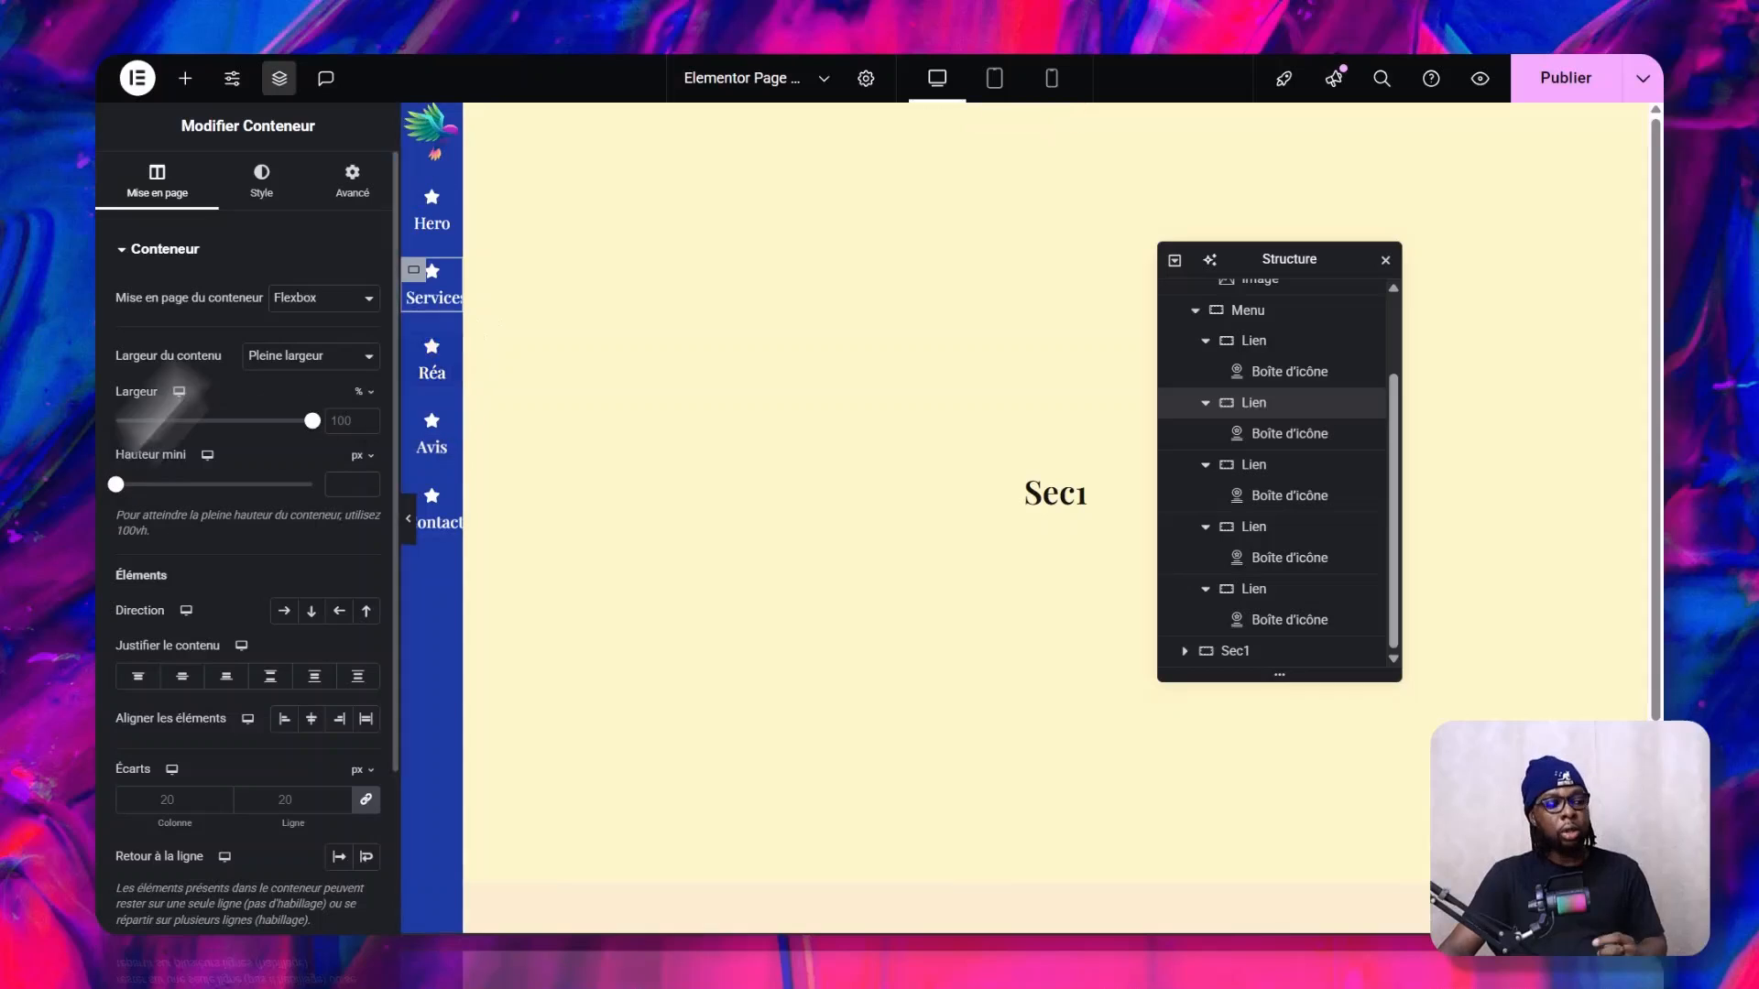
pyautogui.click(151, 251)
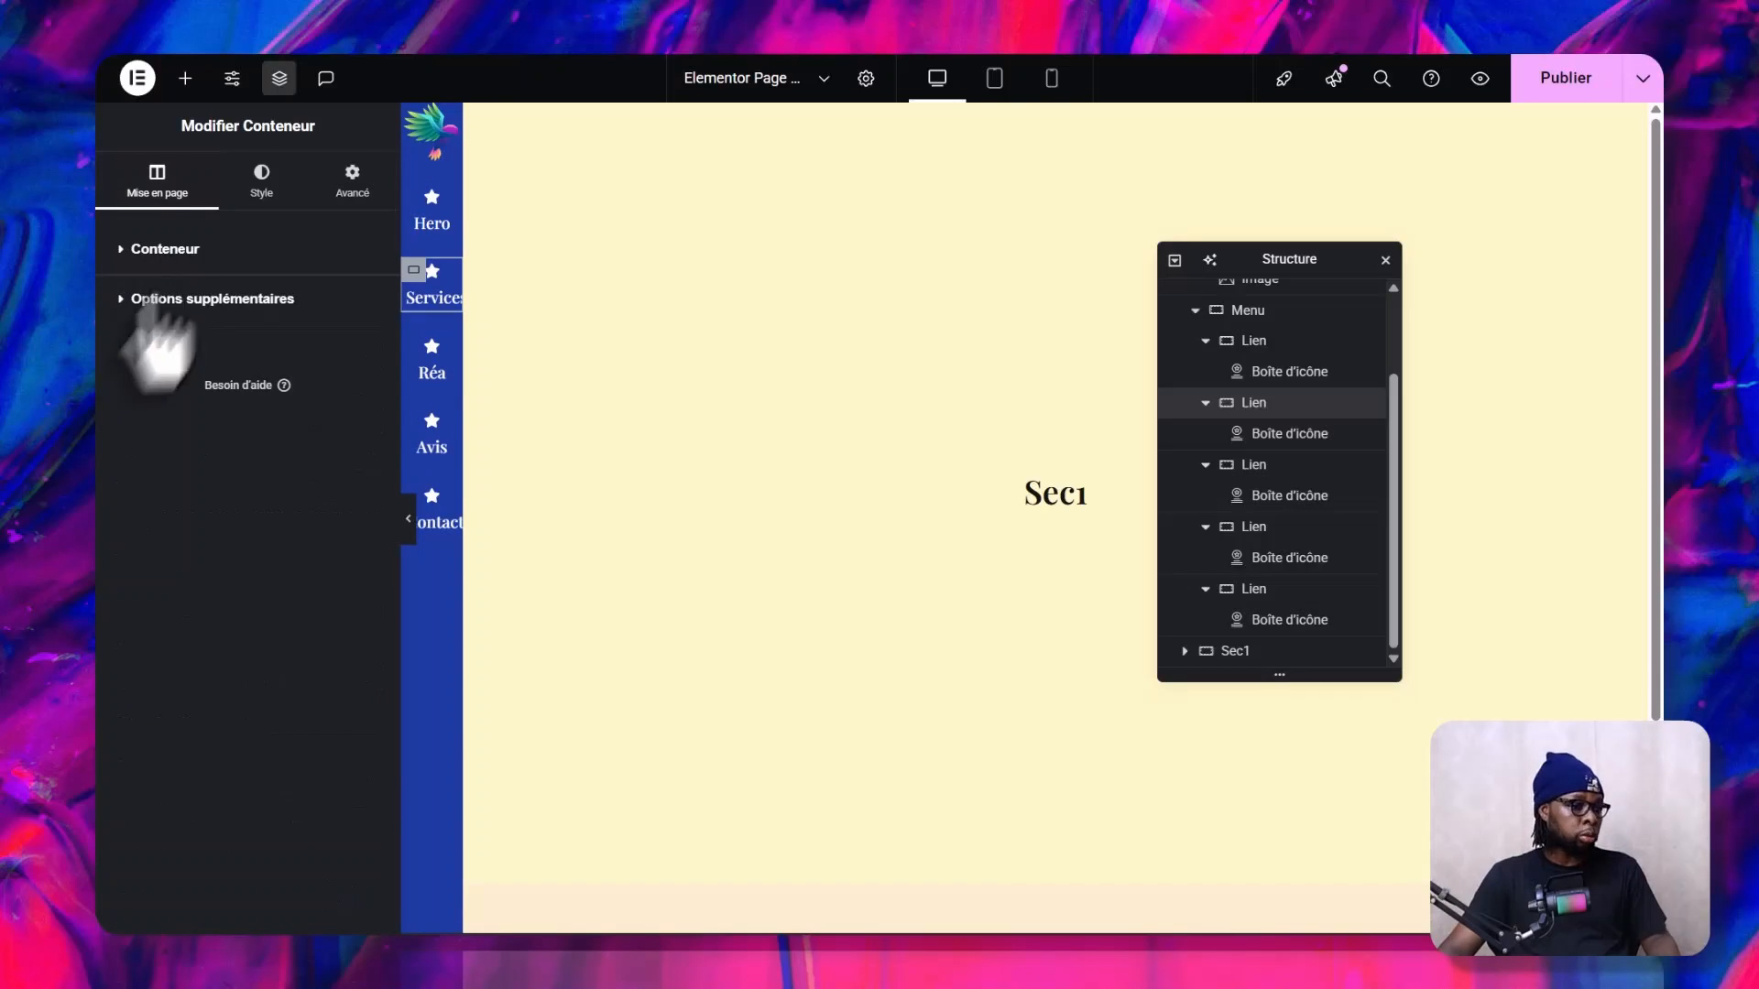
pyautogui.click(220, 301)
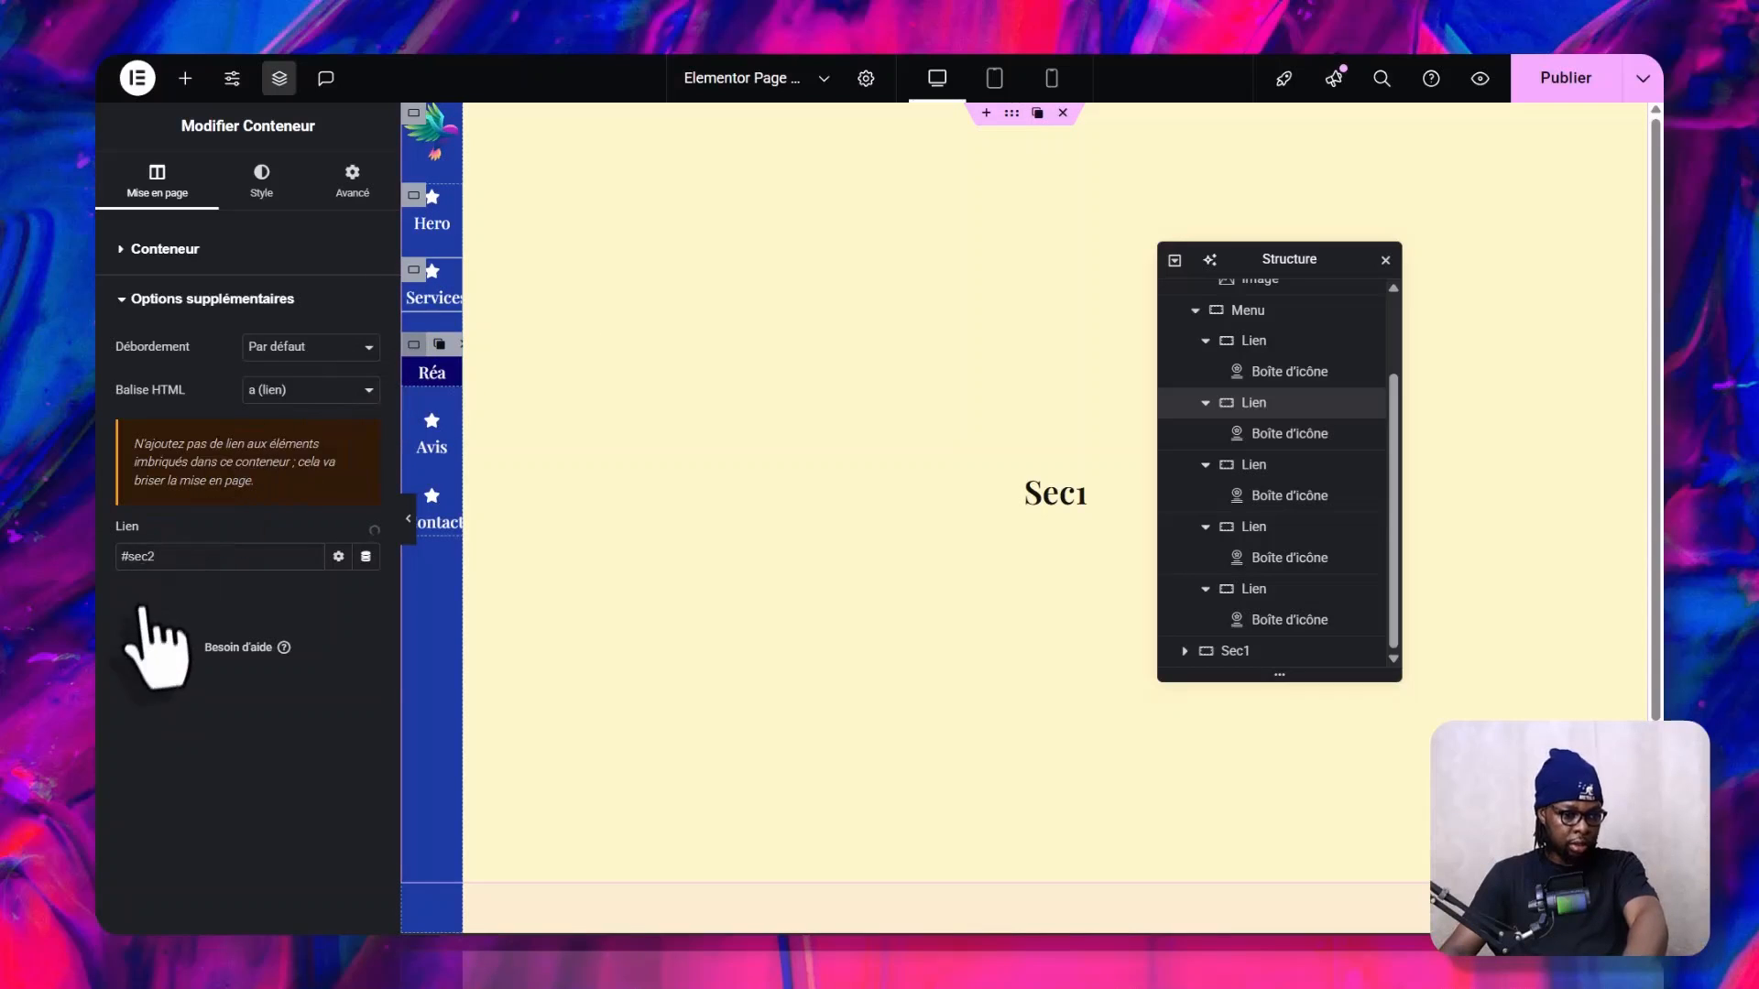
pyautogui.click(136, 249)
pyautogui.click(196, 301)
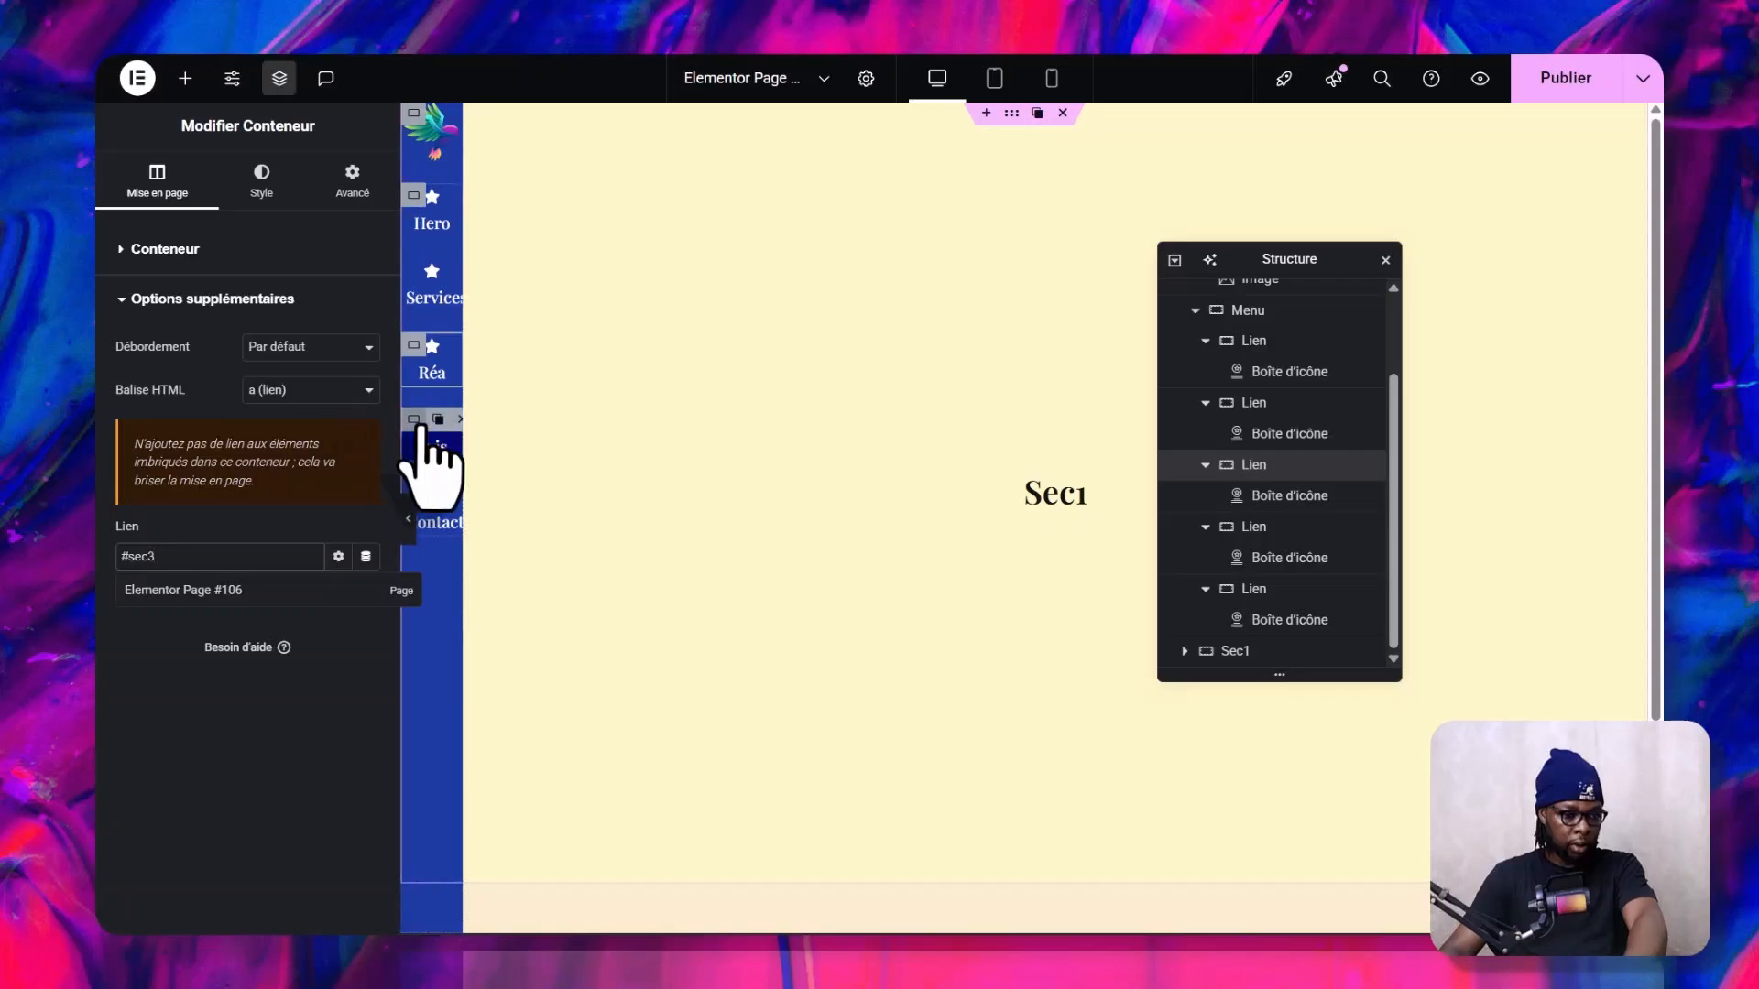
# - Link the Avis container to the anchor #sec4 and the Contact container to #sec5
pyautogui.click(428, 458)
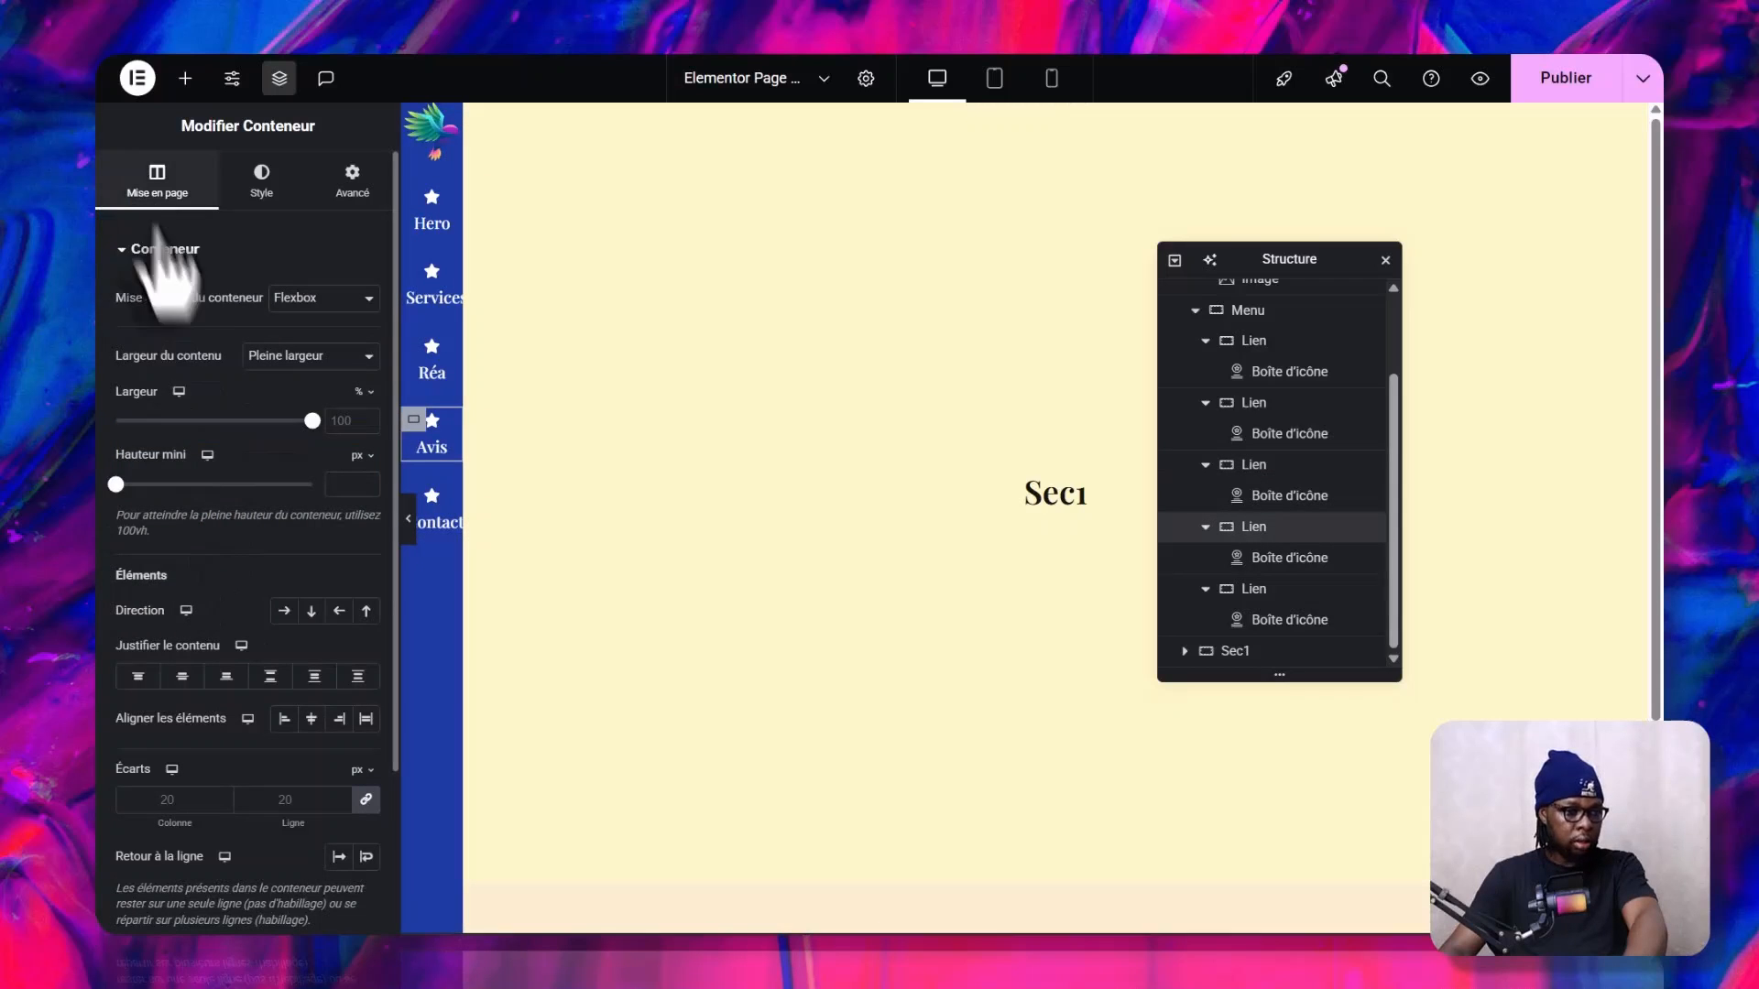
pyautogui.click(137, 249)
pyautogui.click(174, 298)
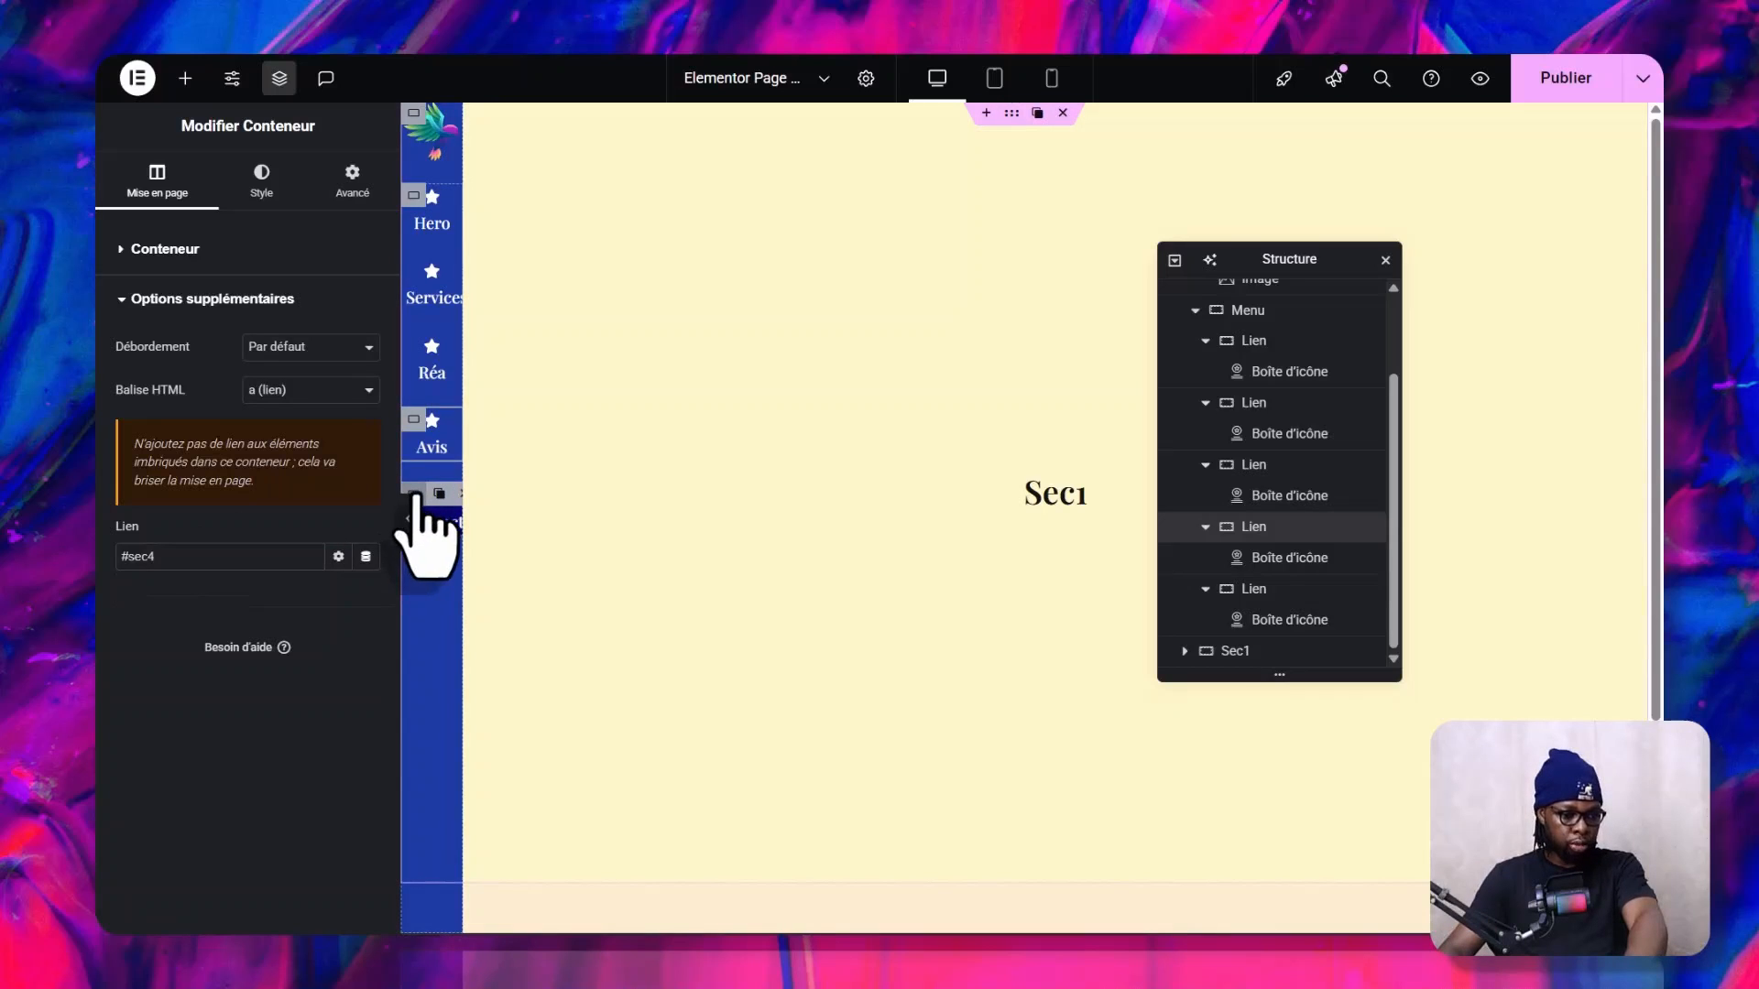
pyautogui.click(417, 501)
pyautogui.click(147, 249)
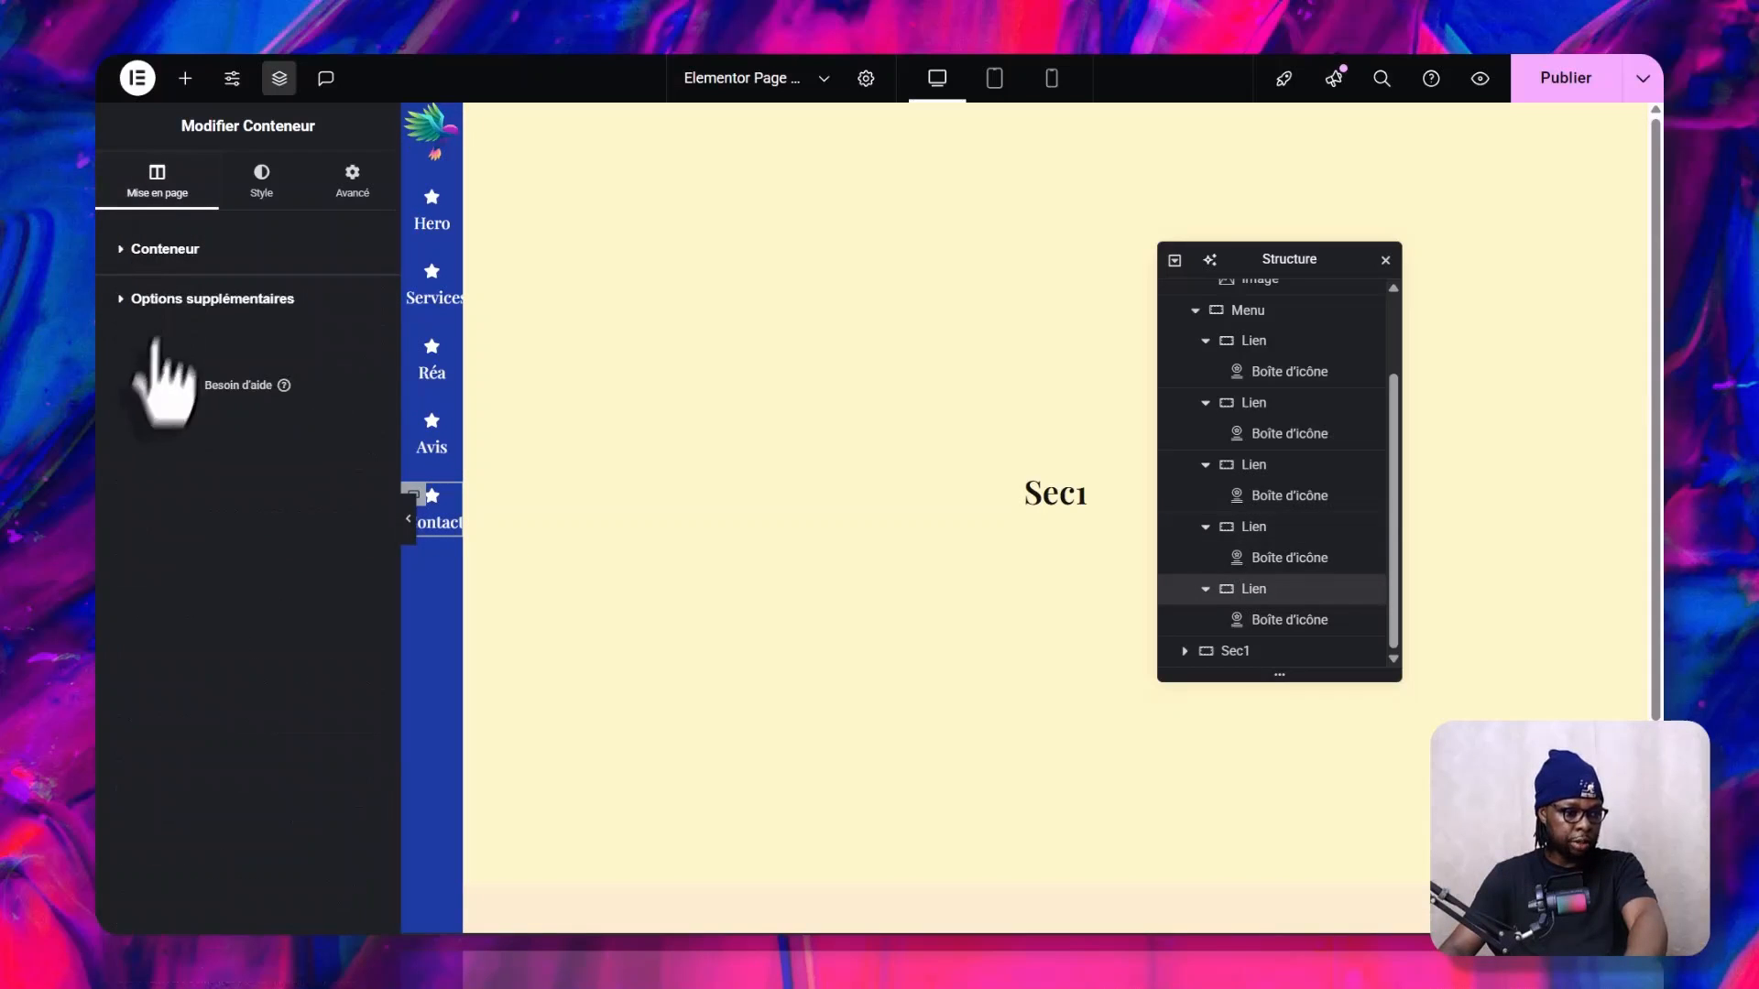
pyautogui.click(184, 301)
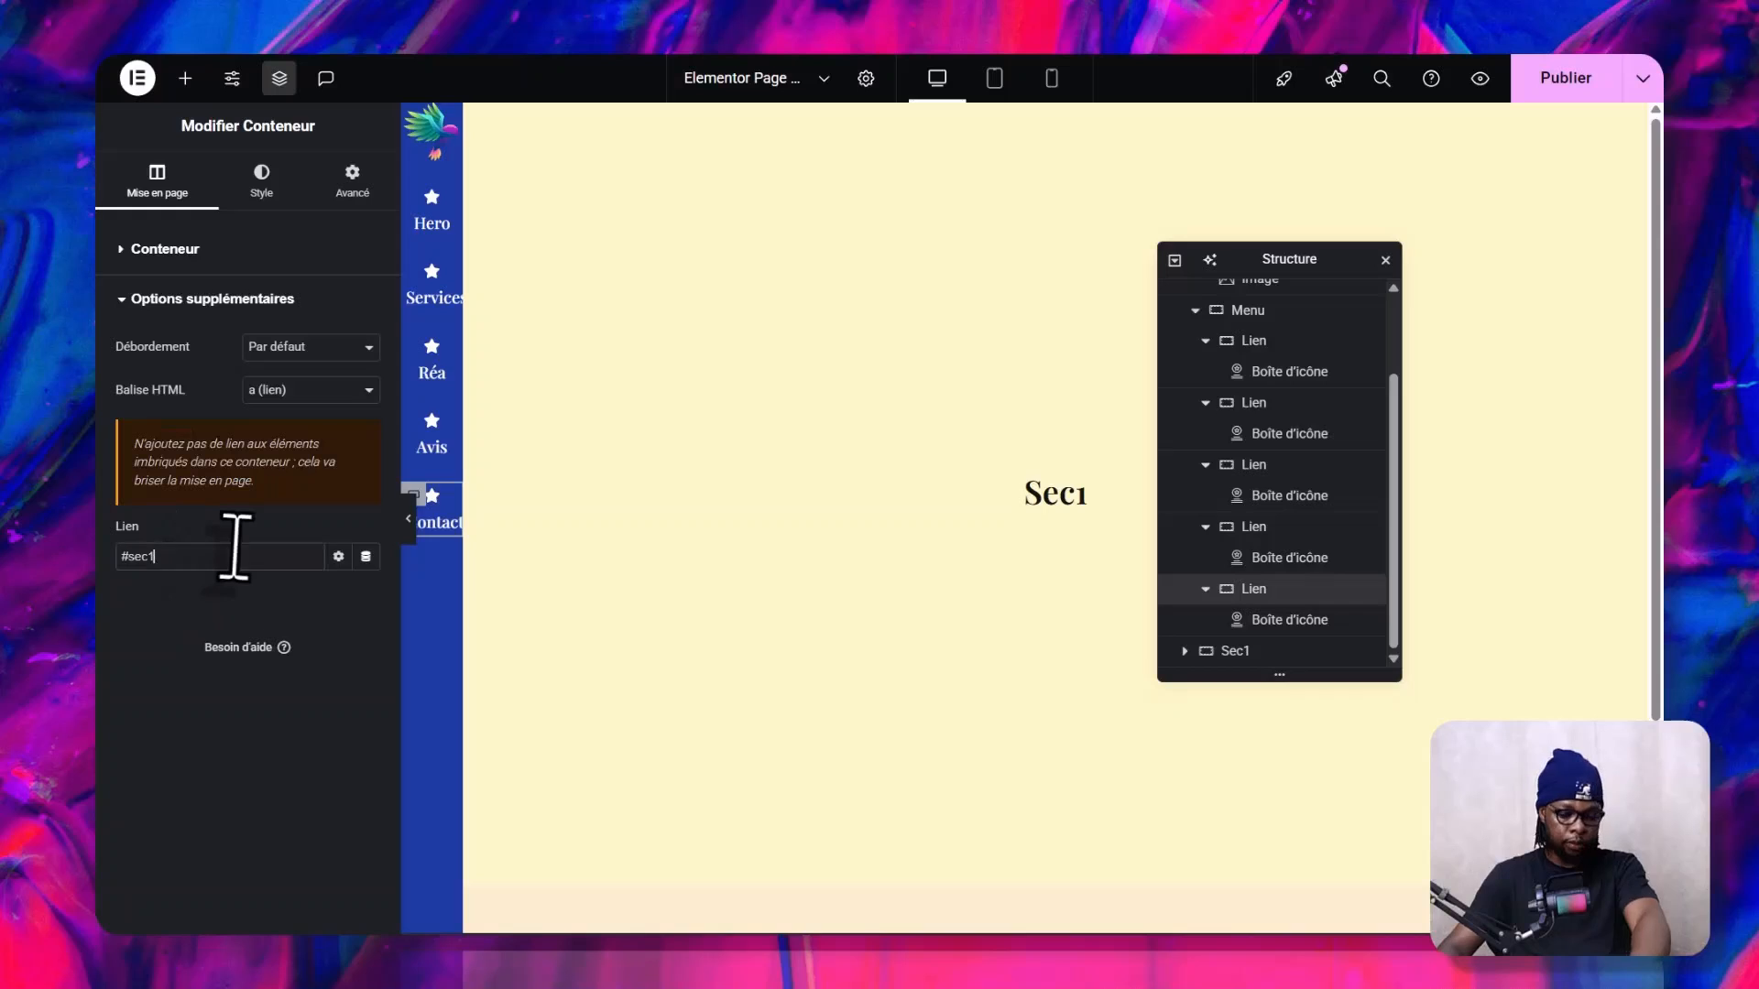
pyautogui.write('5')
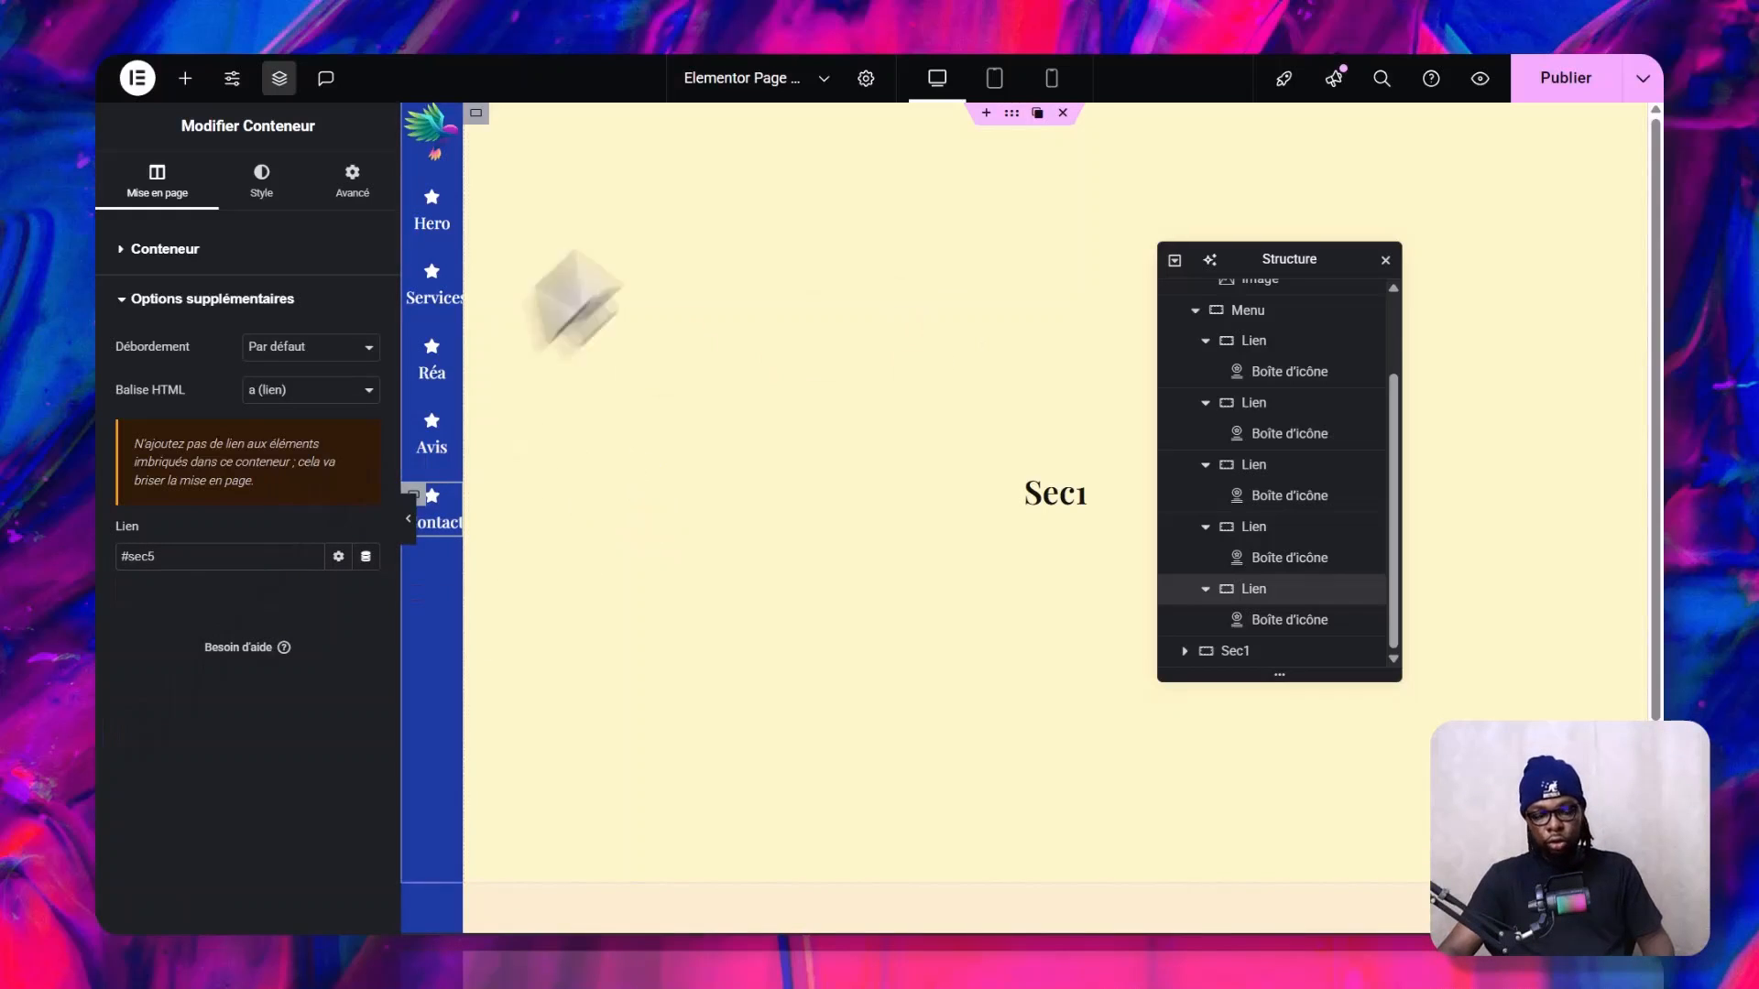
# - Save the page as a draft
pyautogui.click(1642, 80)
pyautogui.click(1525, 133)
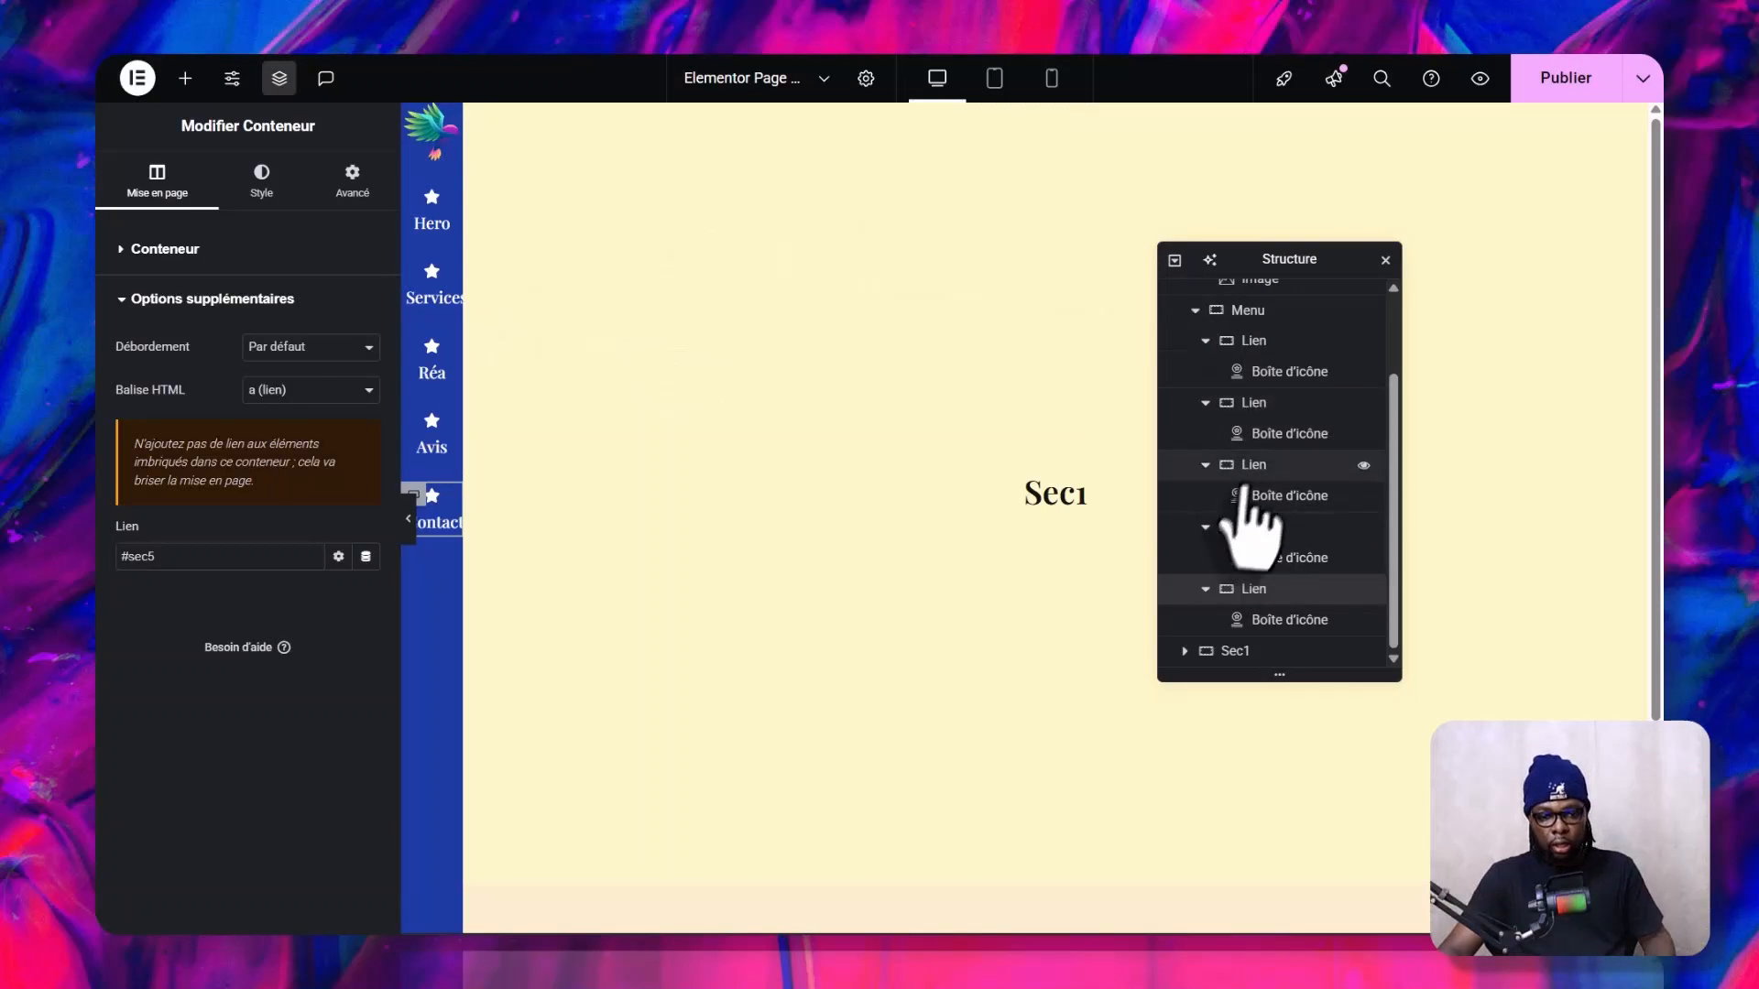
# - Collapse all five Lien containers under Menu in the page structure
pyautogui.click(1206, 465)
pyautogui.click(1193, 536)
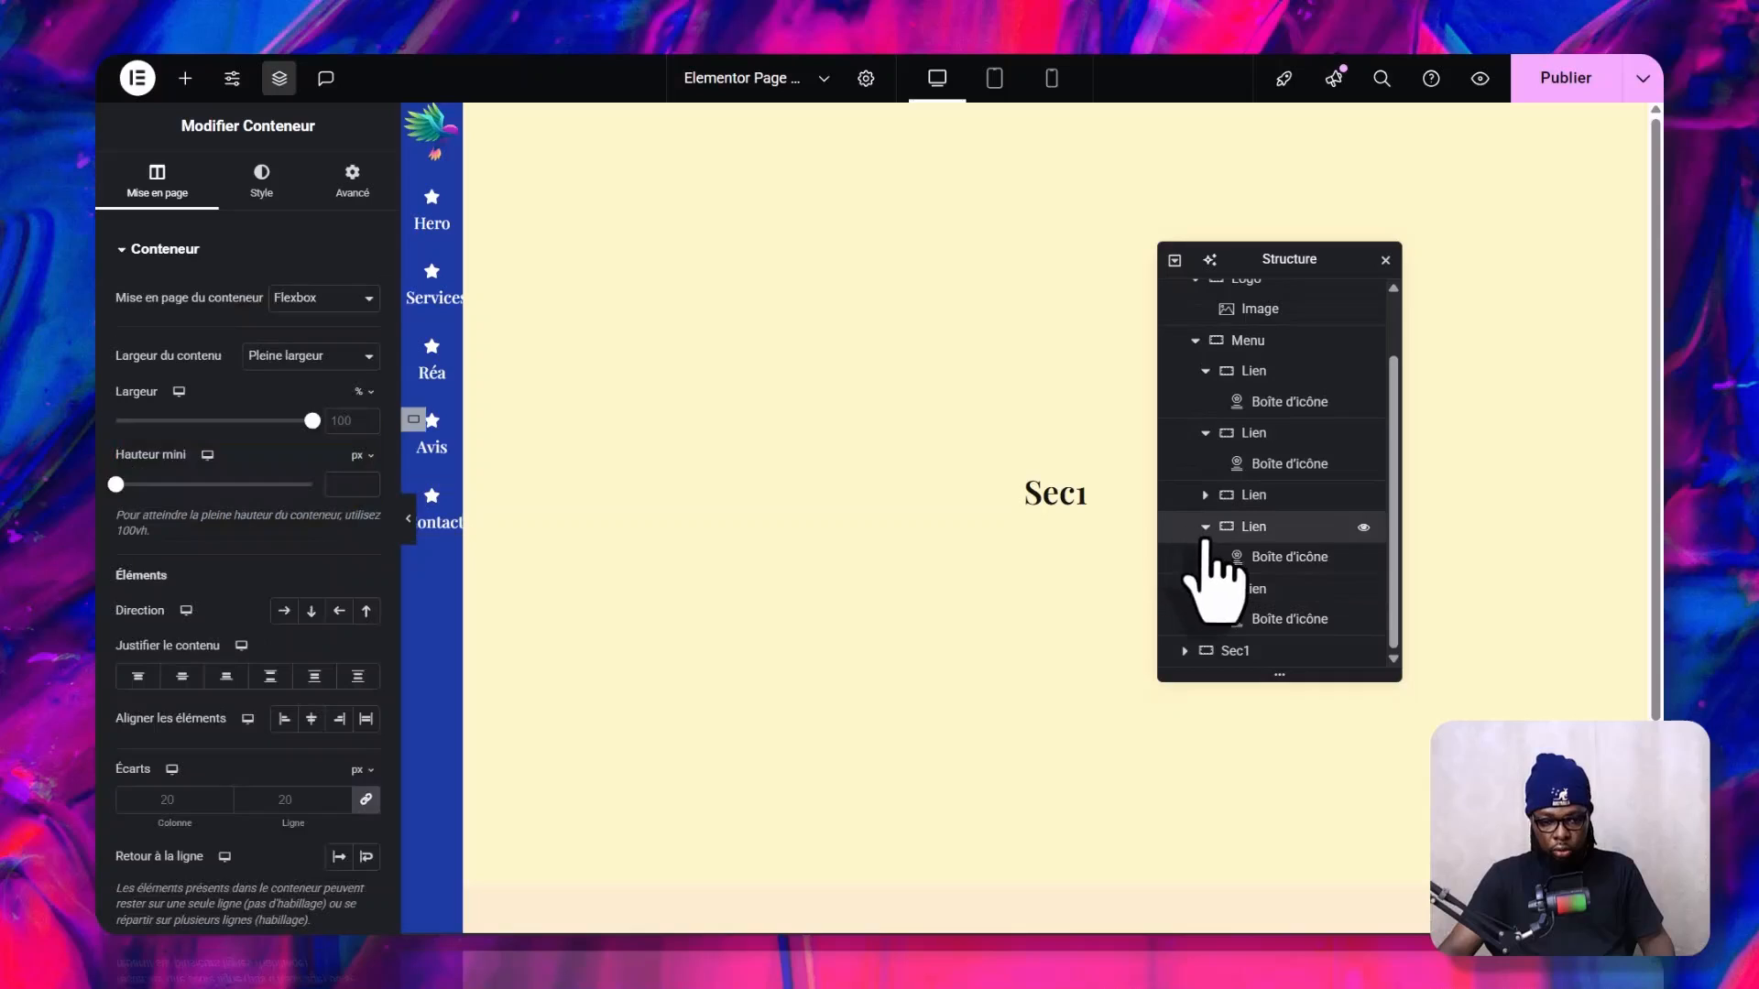
pyautogui.scroll(2, 1200, 568)
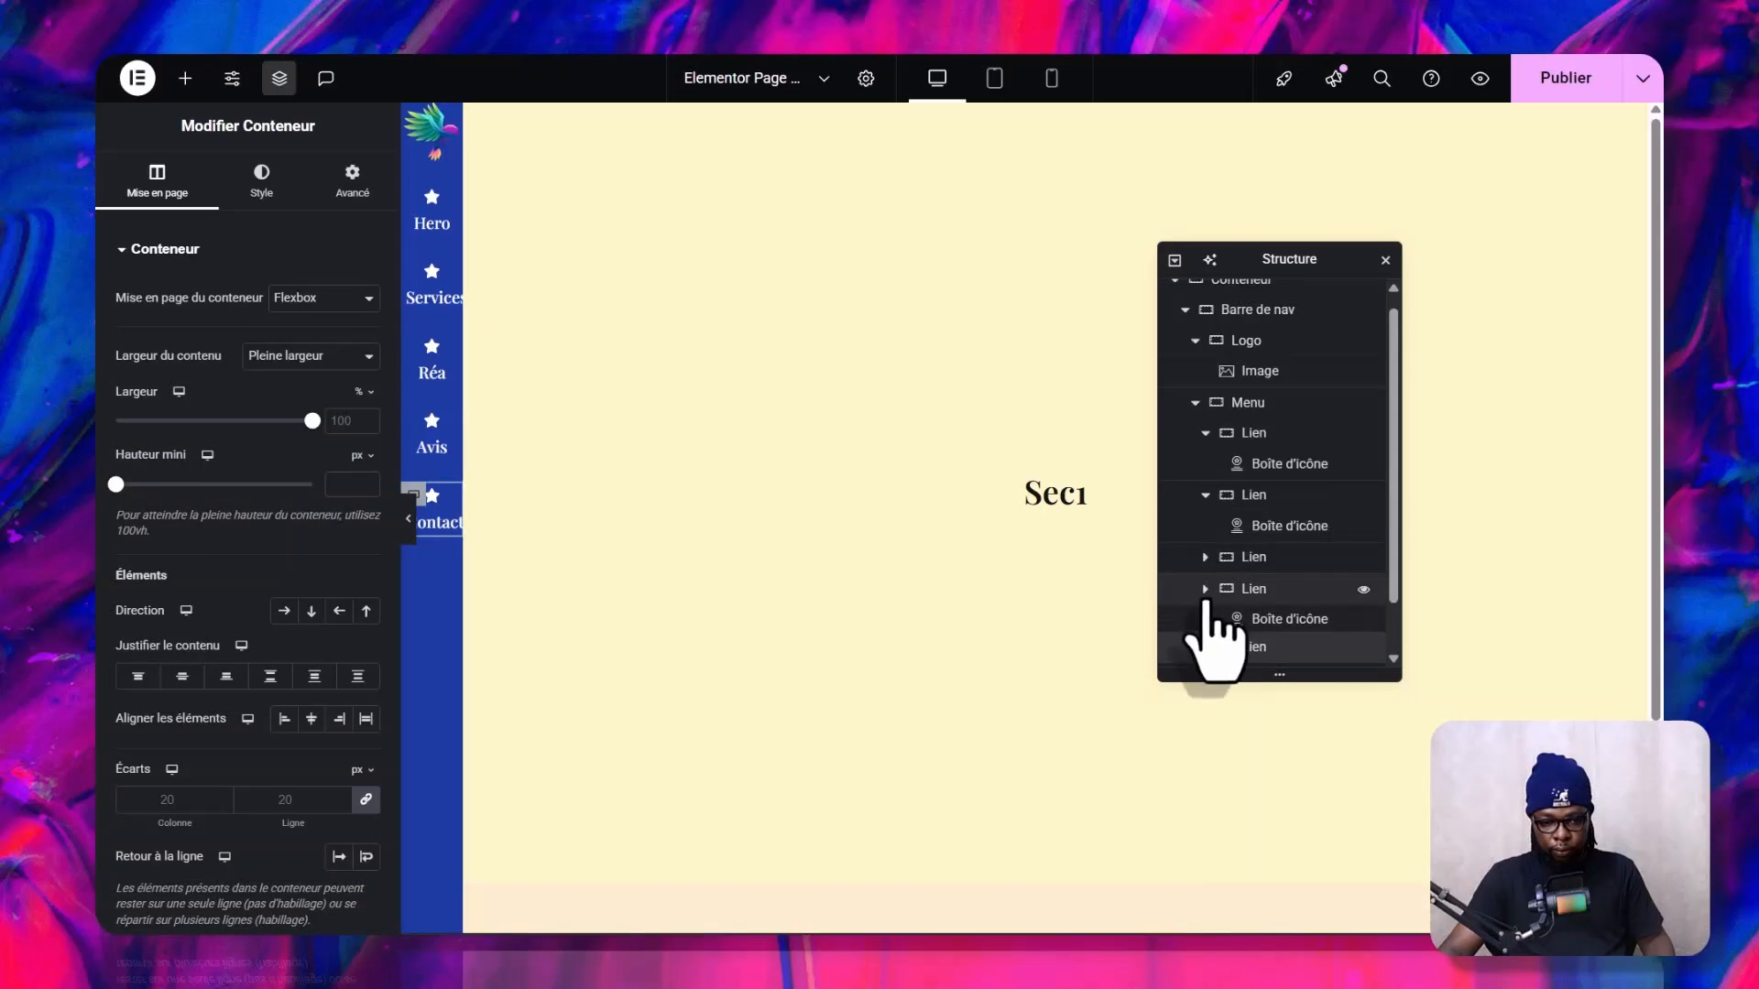
pyautogui.click(1205, 498)
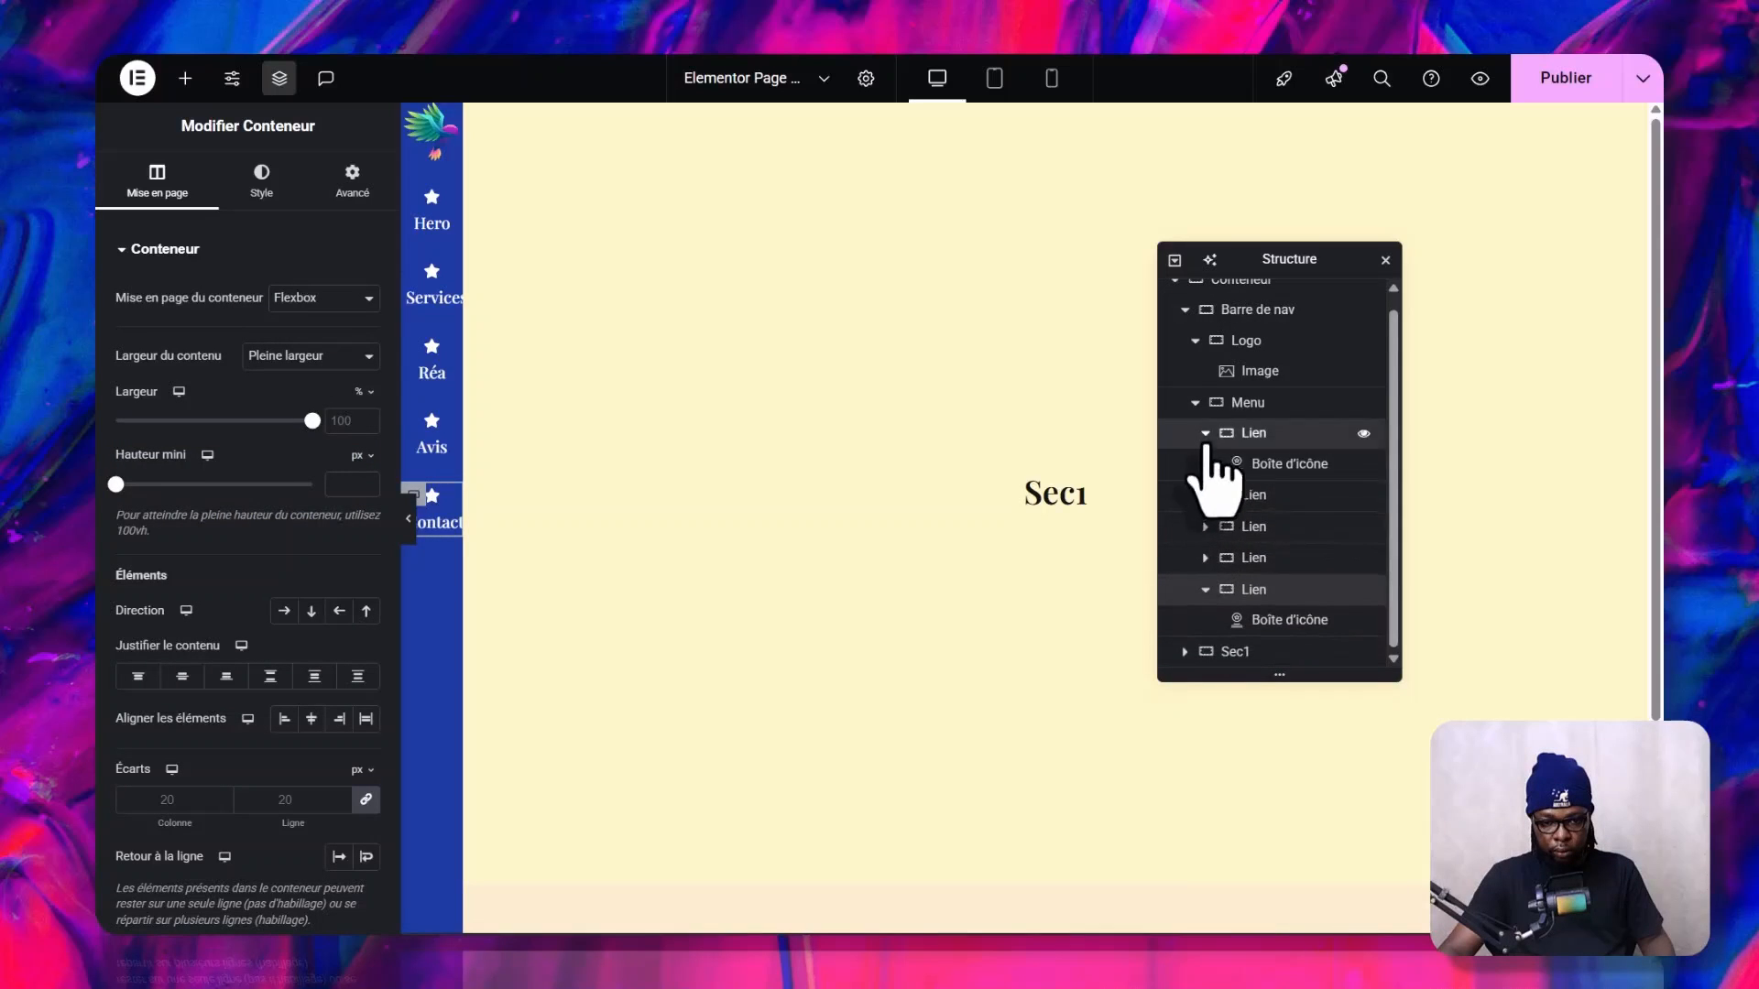
pyautogui.click(1205, 435)
pyautogui.click(1250, 423)
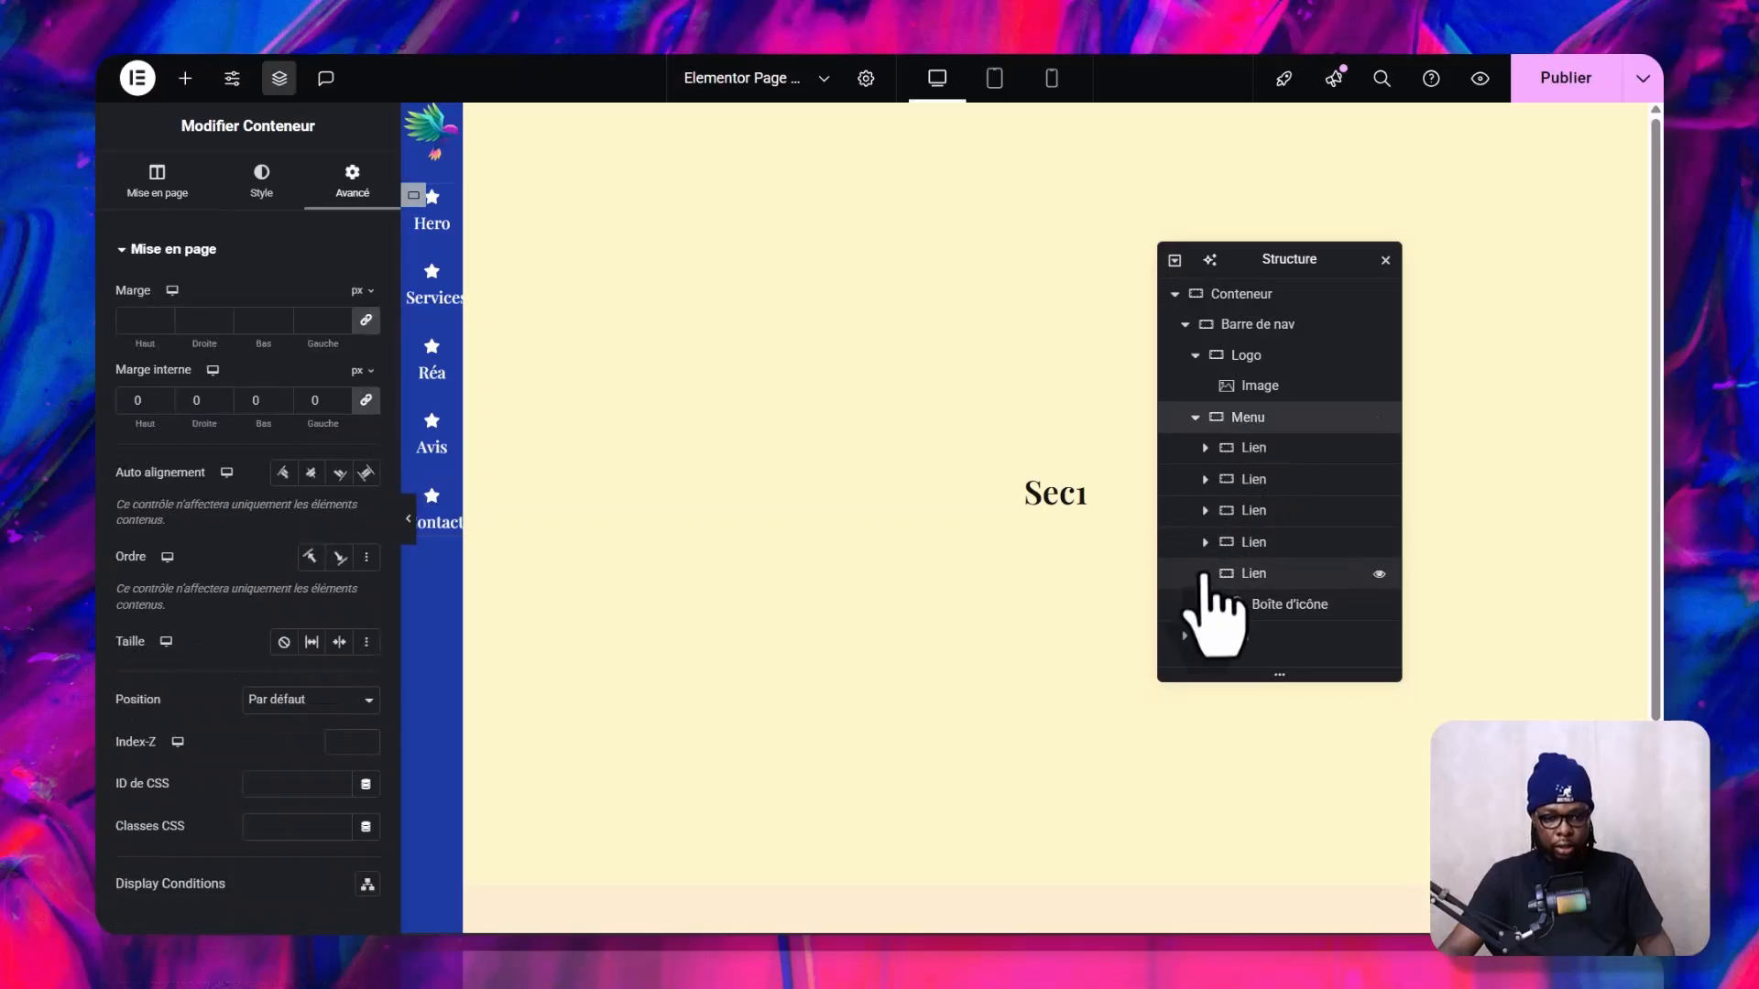
pyautogui.click(1206, 572)
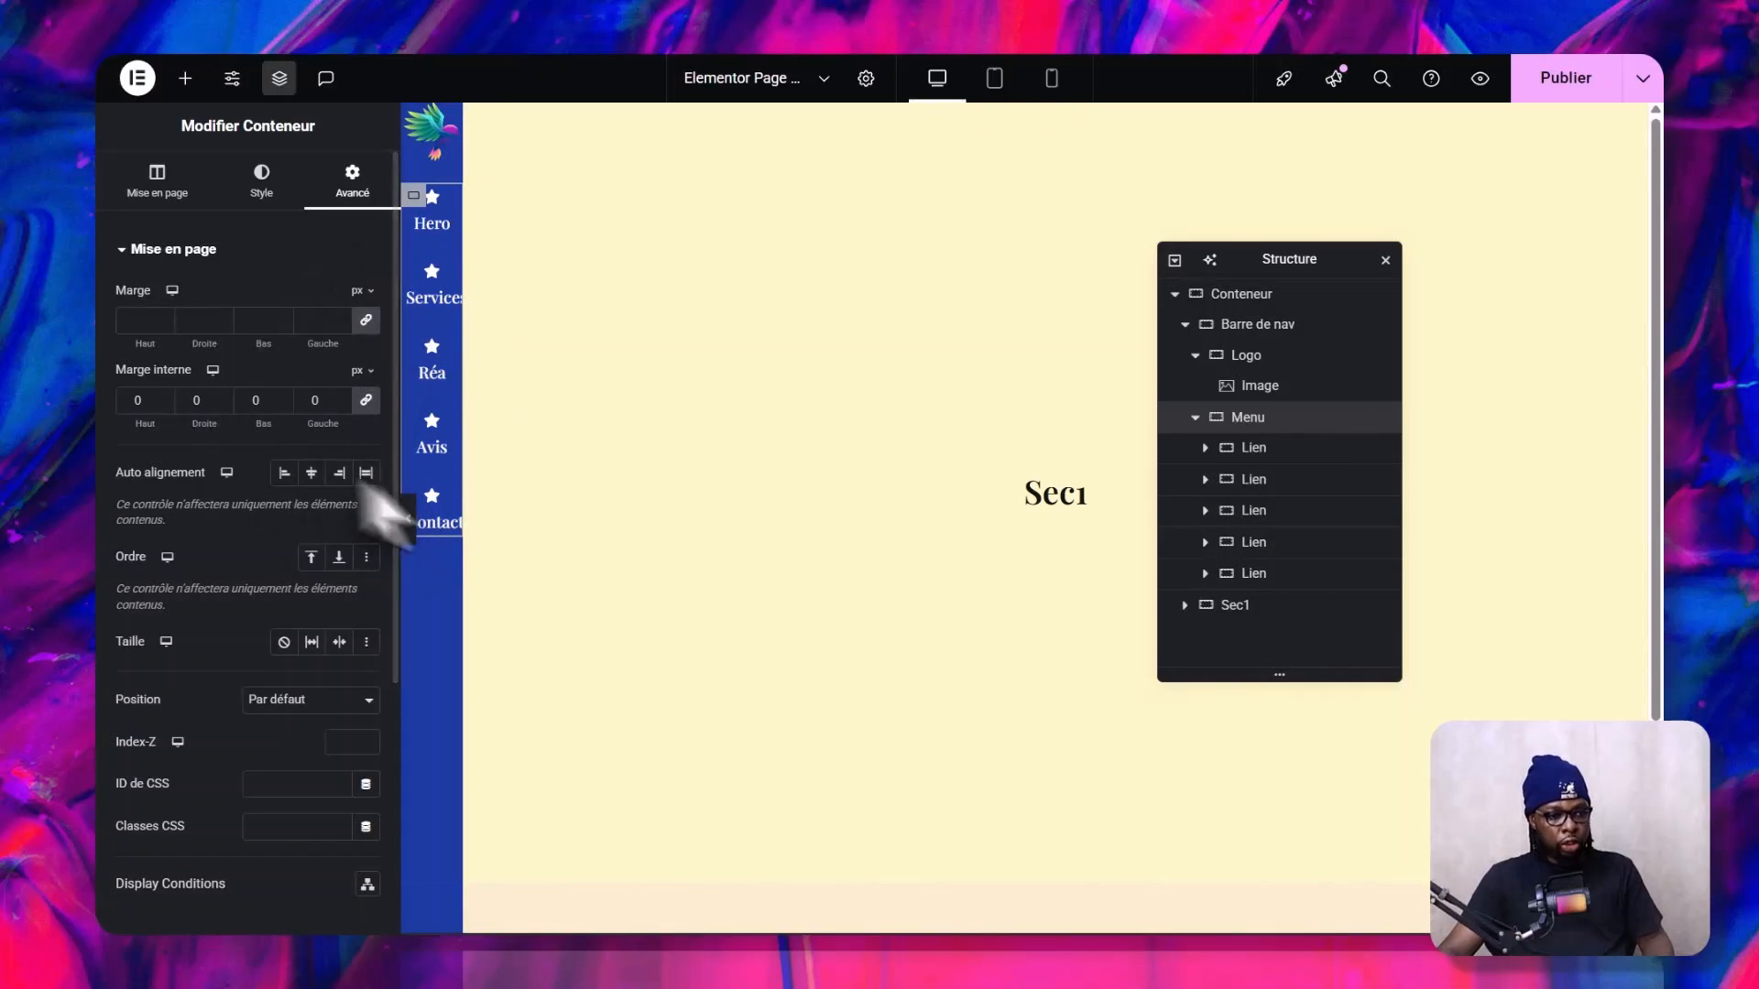
# - Replace the star icon of the Hero link with the Rocket icon from the icon library
pyautogui.click(449, 212)
pyautogui.click(151, 181)
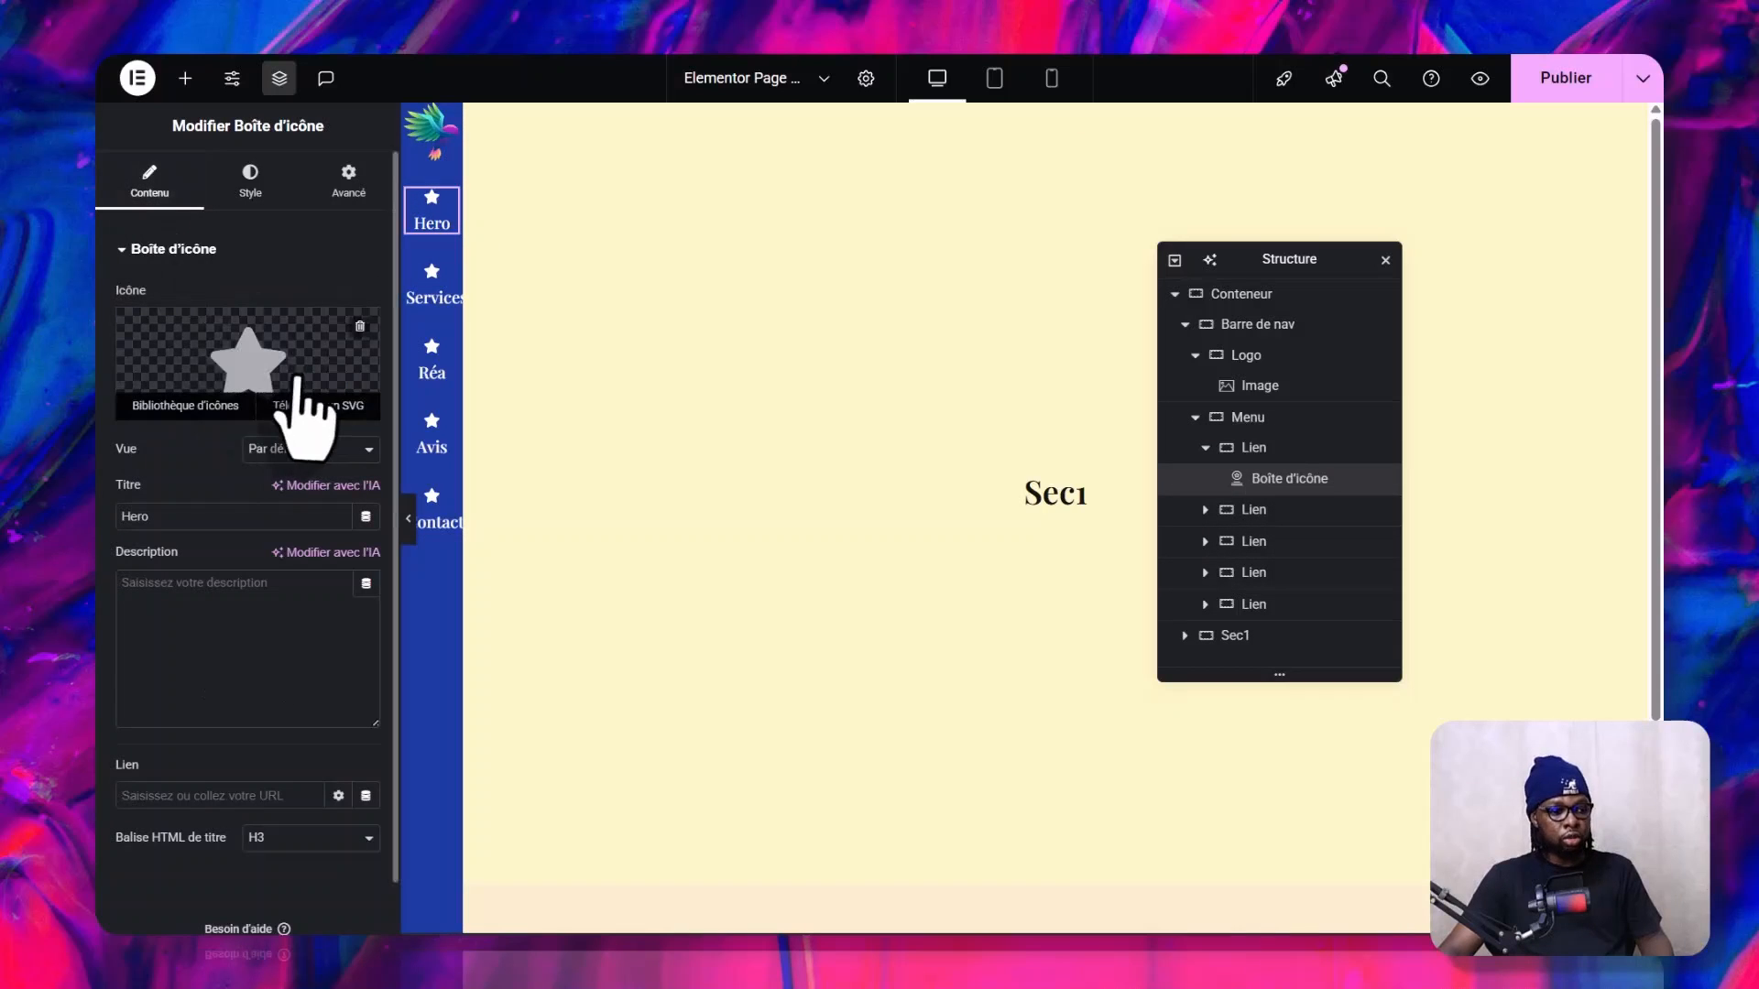
pyautogui.click(247, 366)
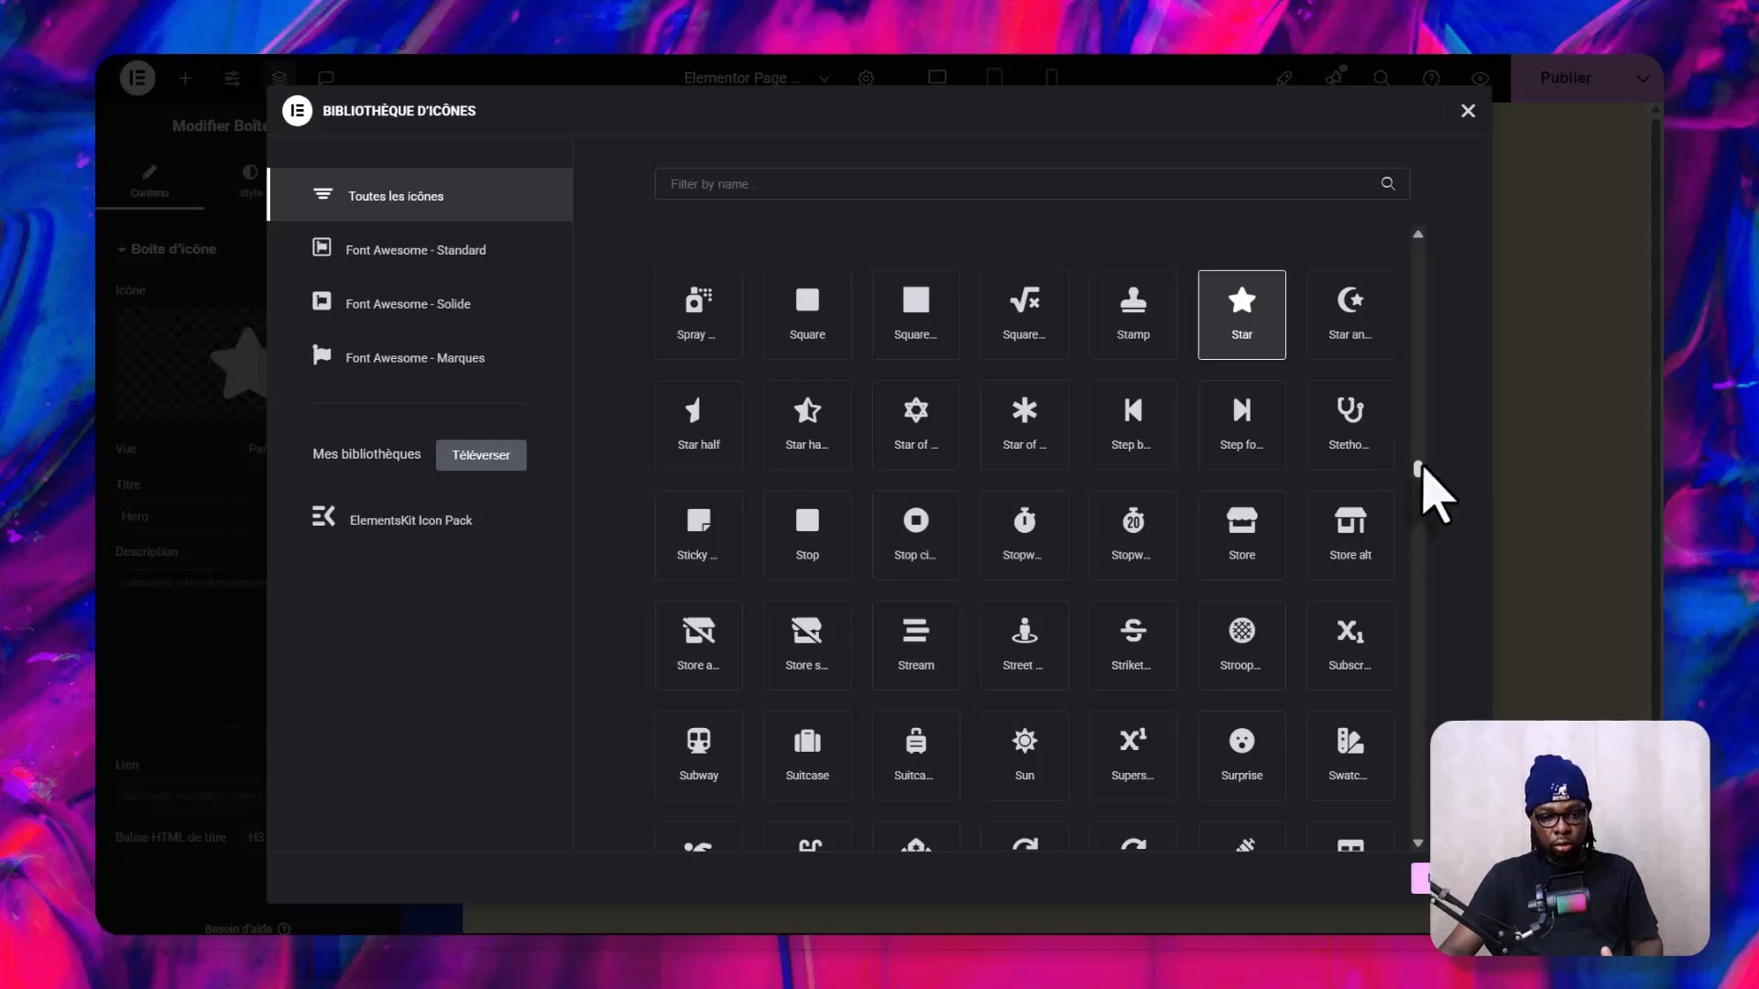
pyautogui.moveTo(1420, 469); pyautogui.dragTo(1402, 431)
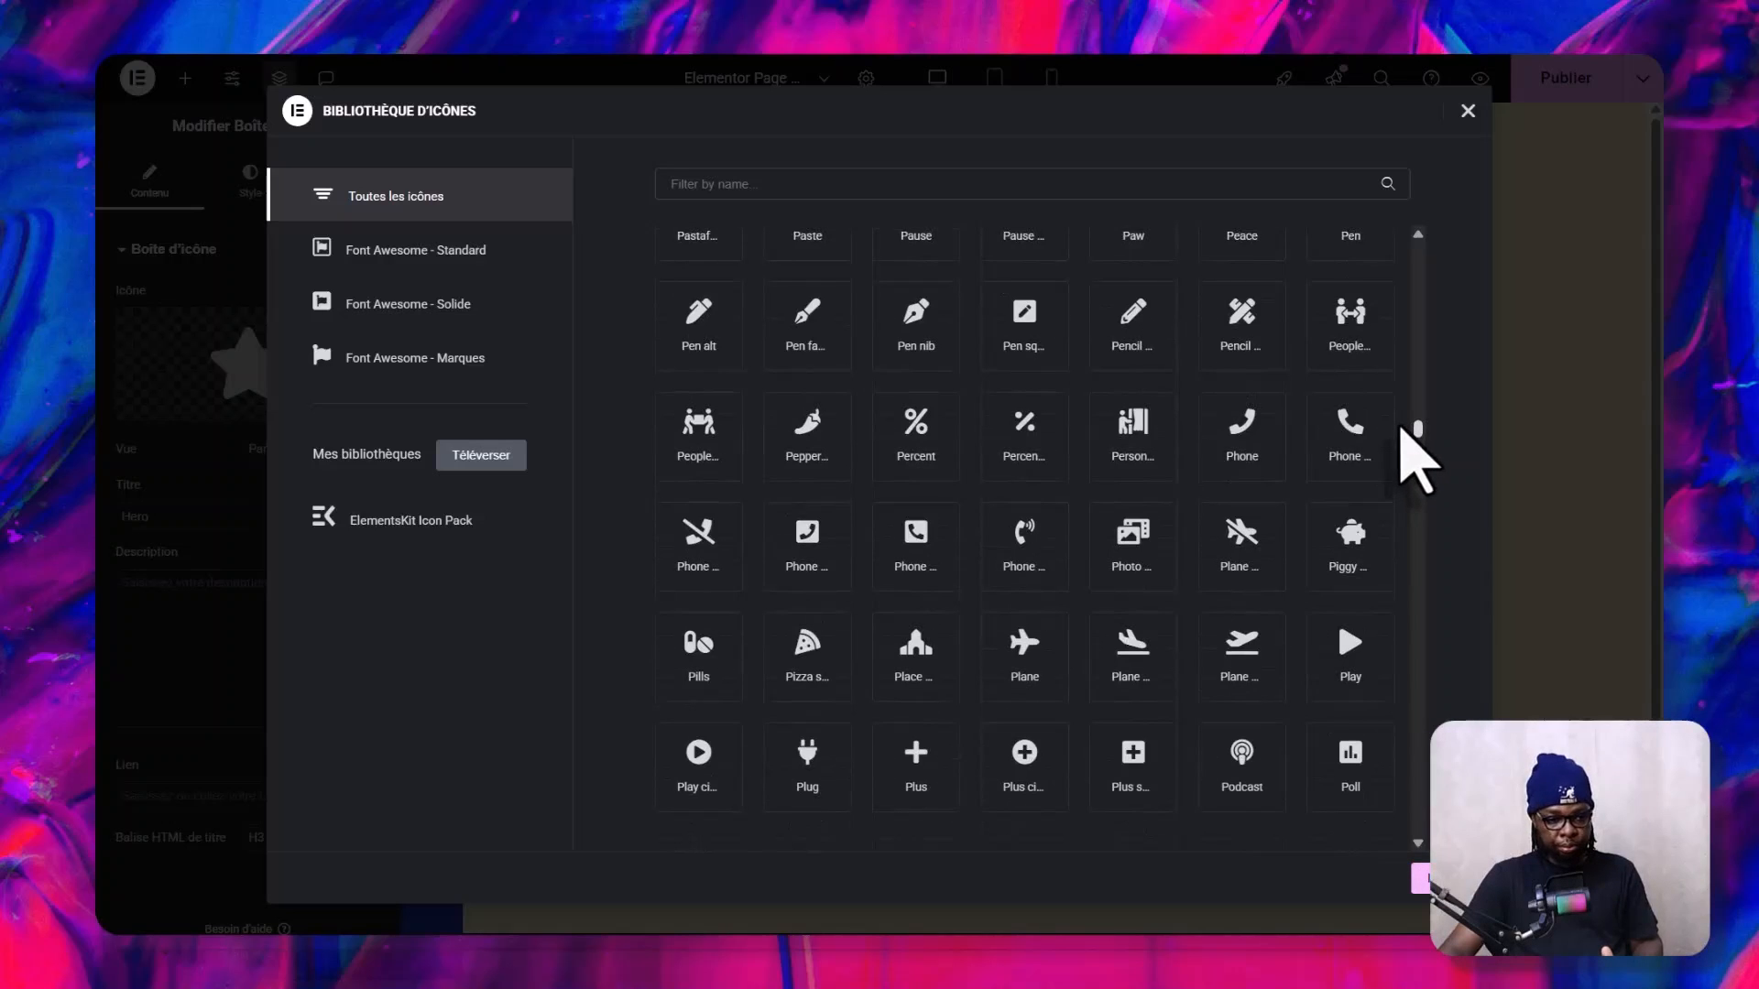
pyautogui.click(920, 343)
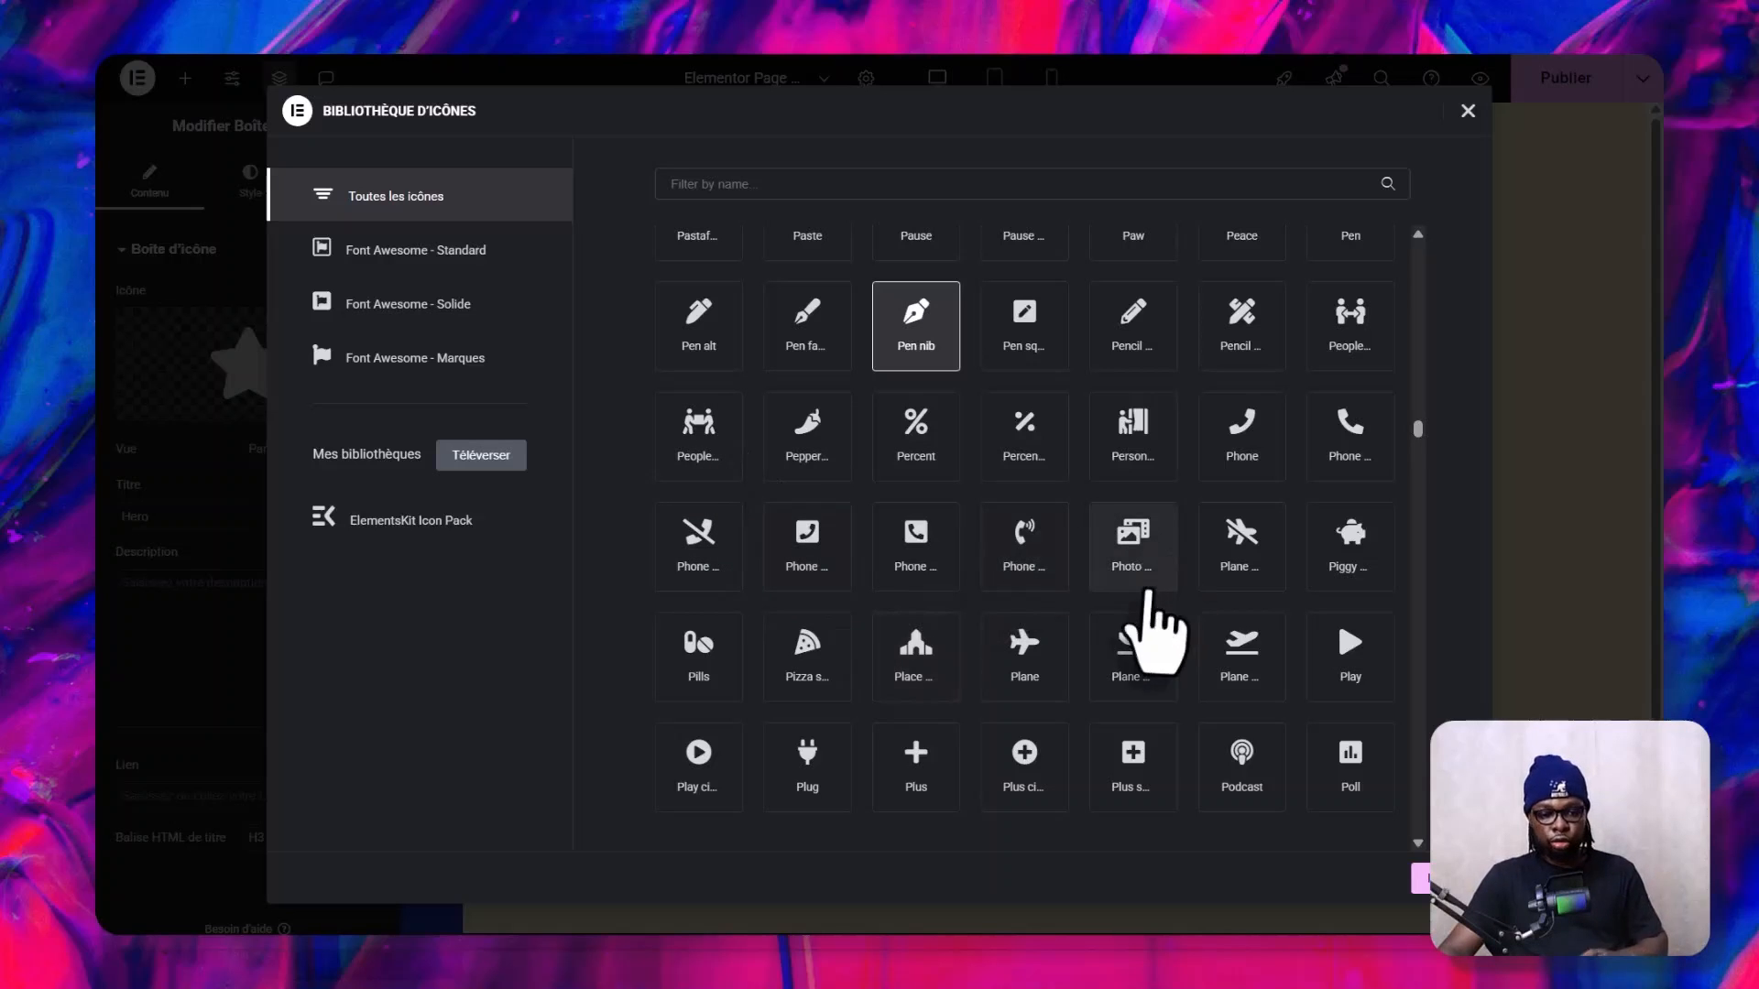
pyautogui.scroll(-5, 1021, 664)
pyautogui.scroll(-3, 1013, 641)
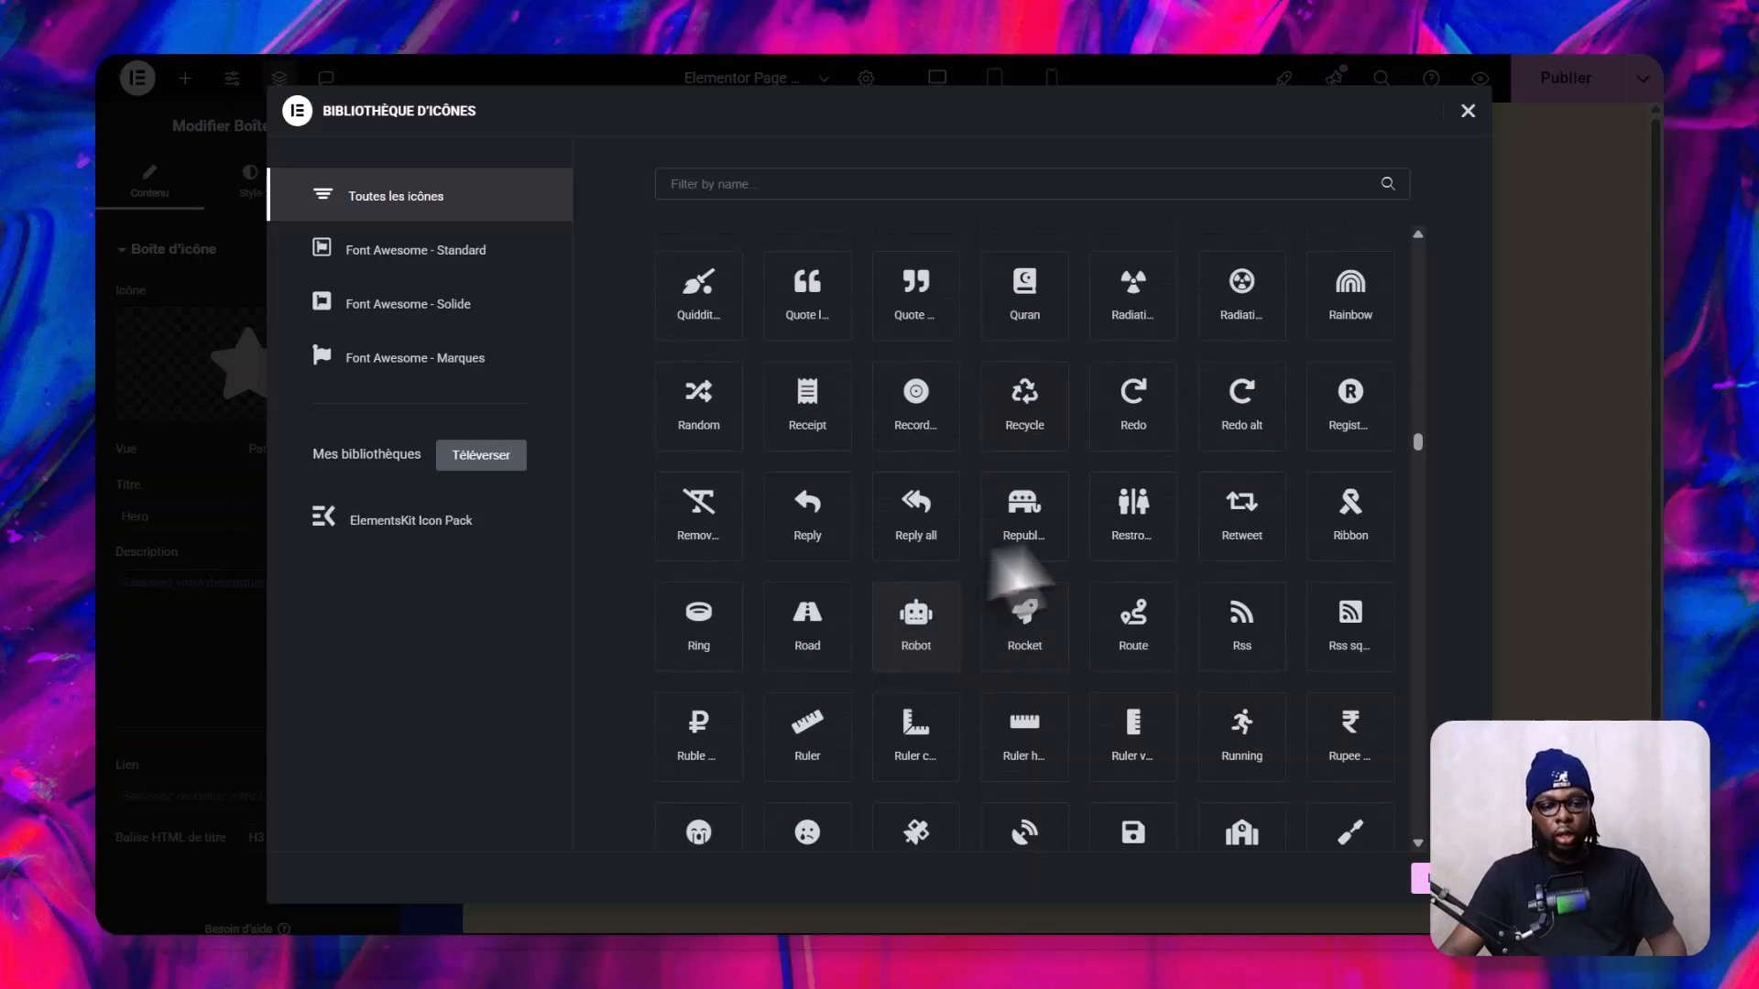
pyautogui.click(1012, 637)
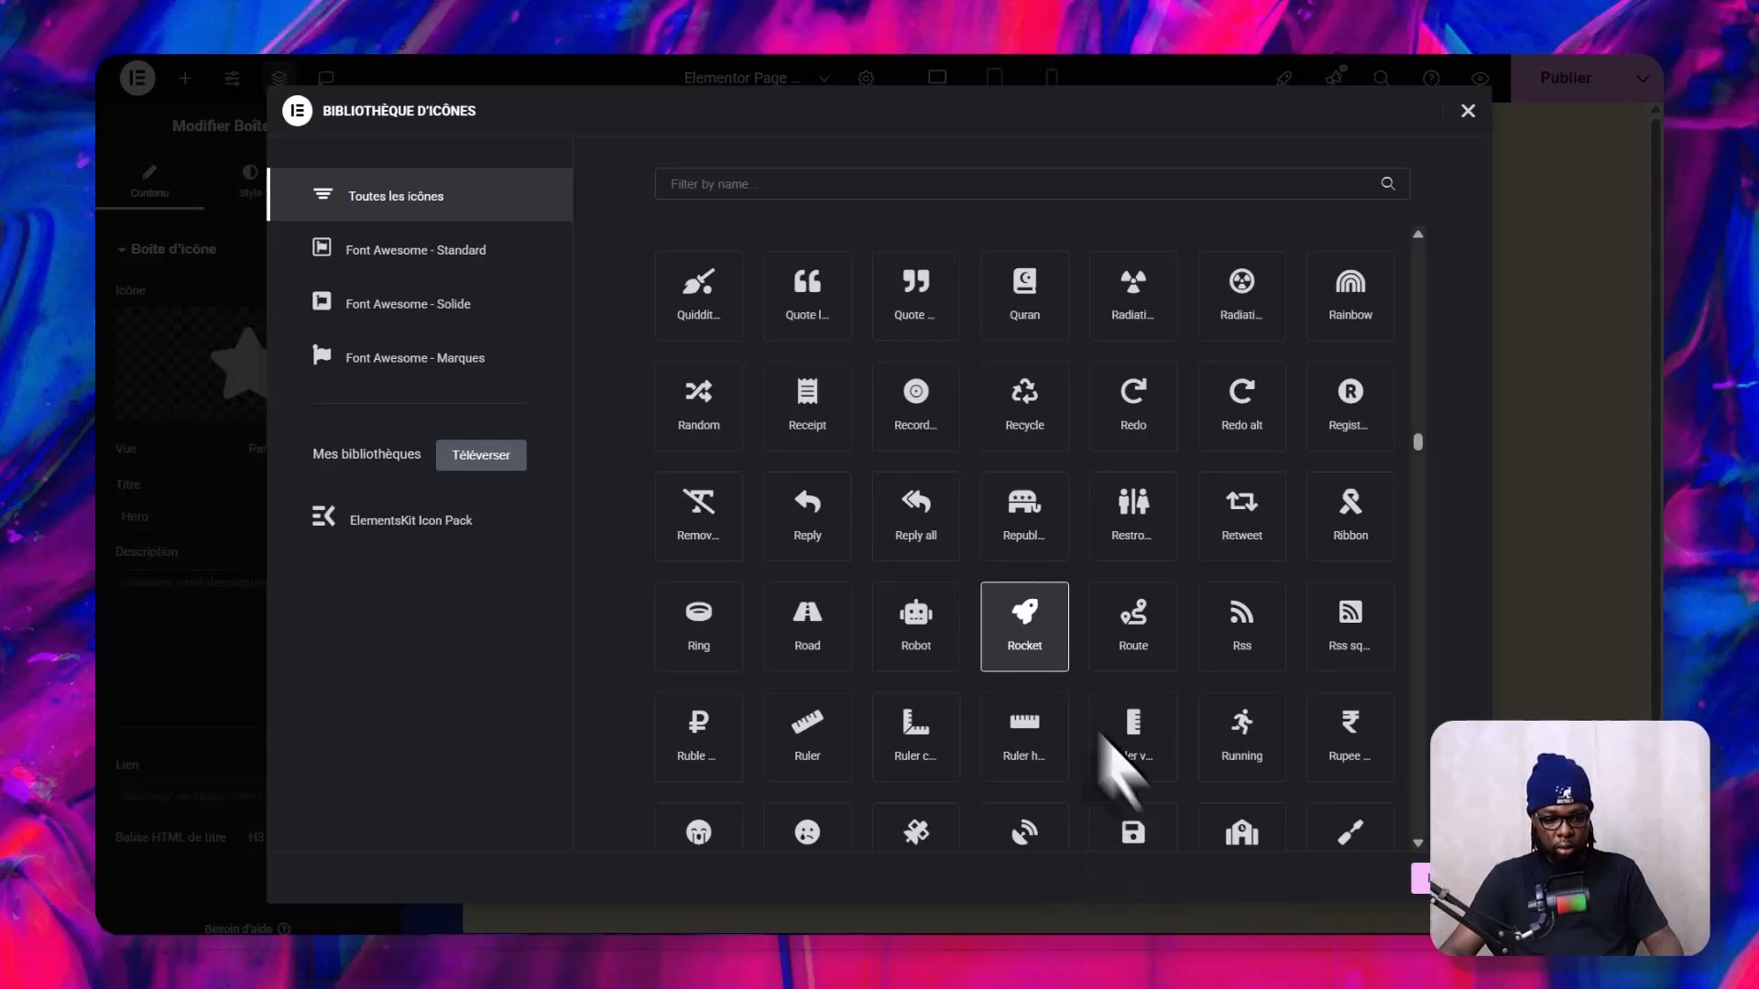
pyautogui.click(1423, 878)
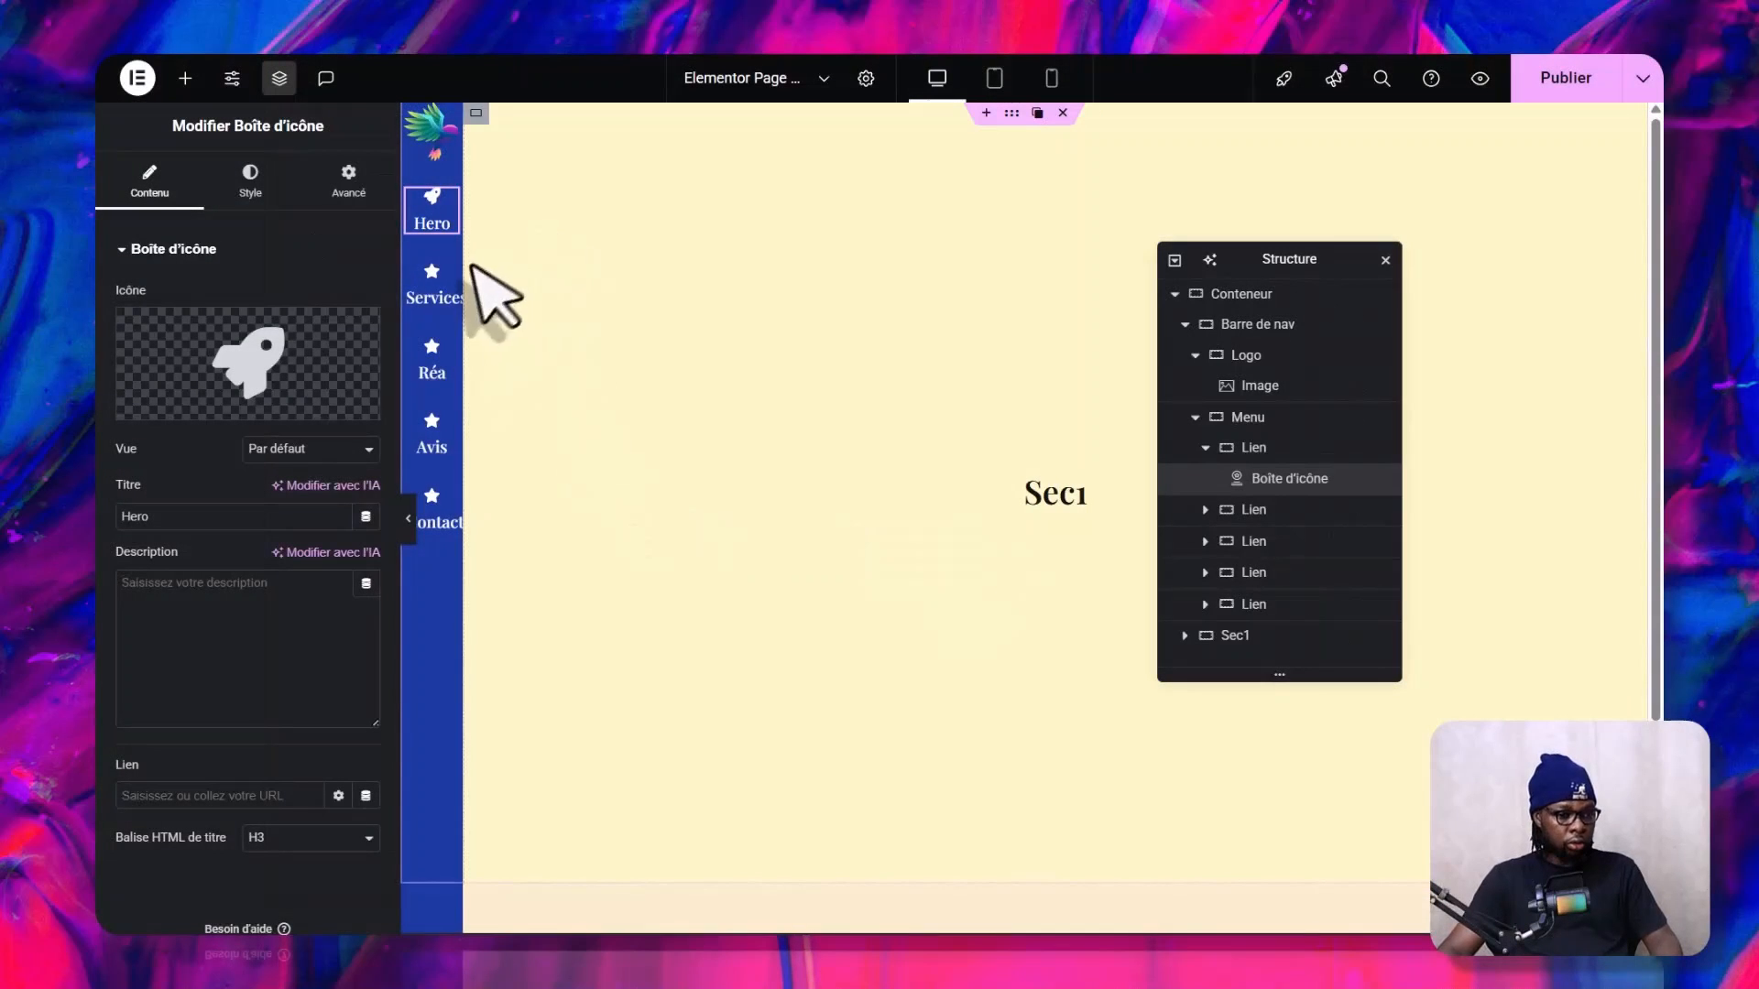
# - Replace the star icon of the Services link with a car icon from the icon library
pyautogui.click(446, 279)
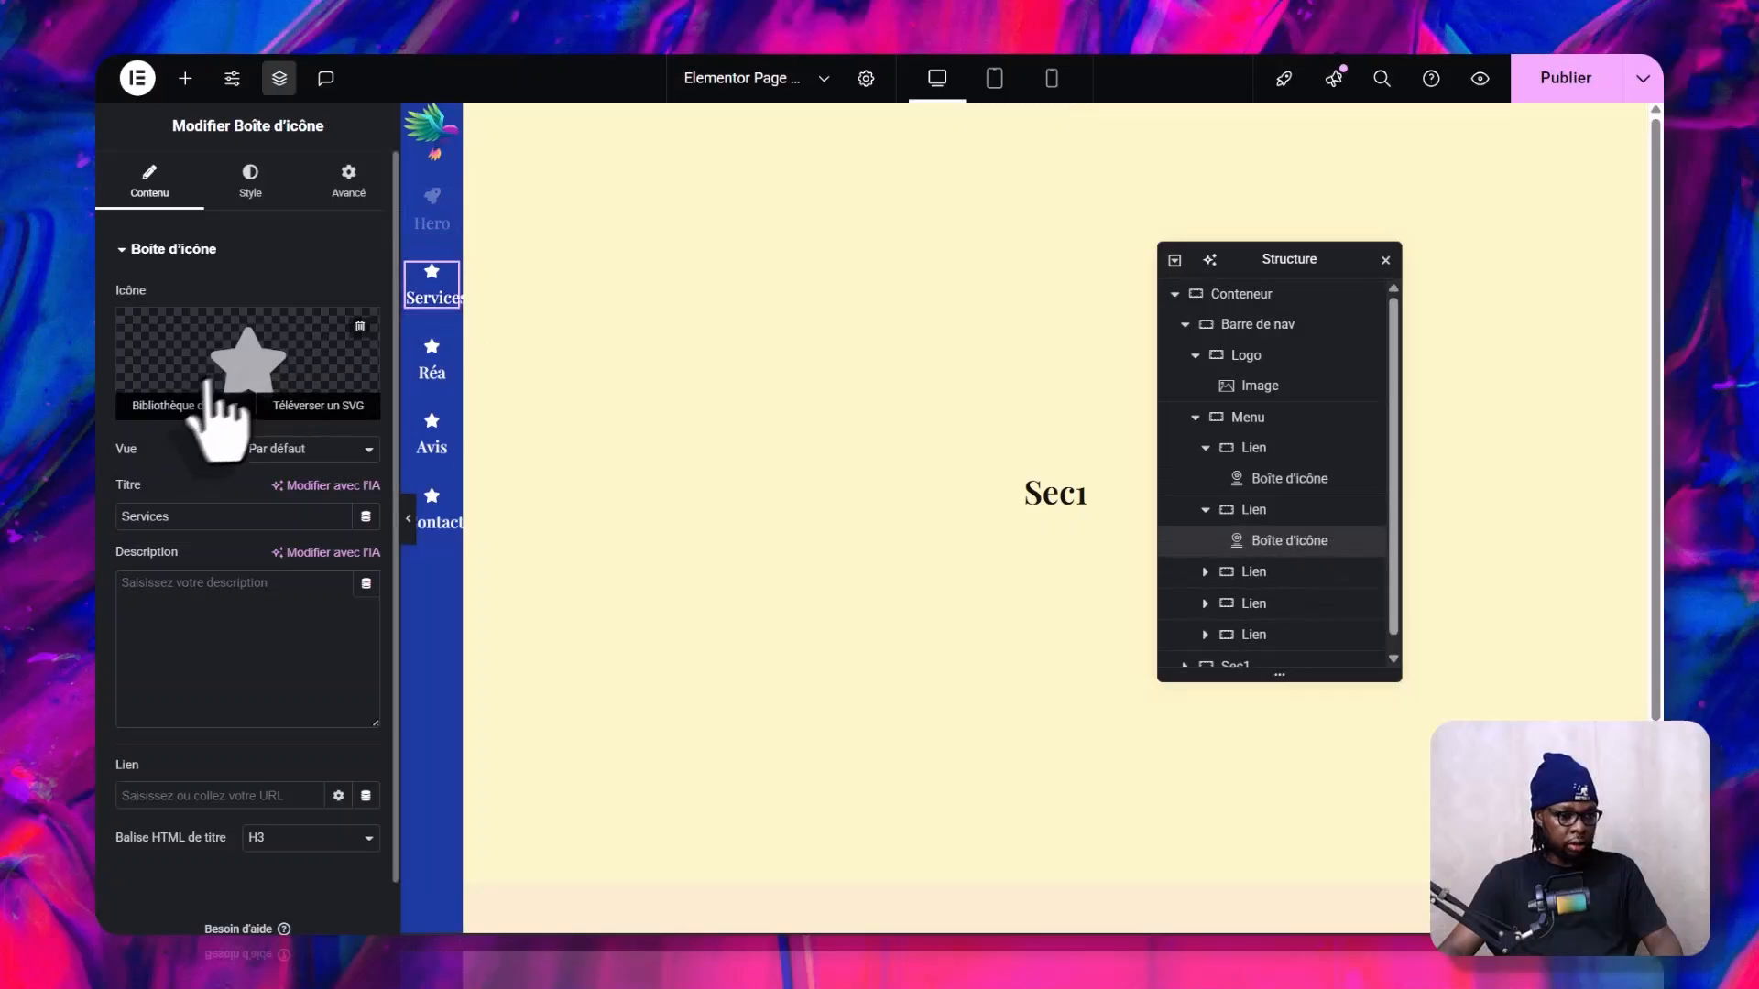
pyautogui.click(240, 403)
pyautogui.scroll(-3, 911, 647)
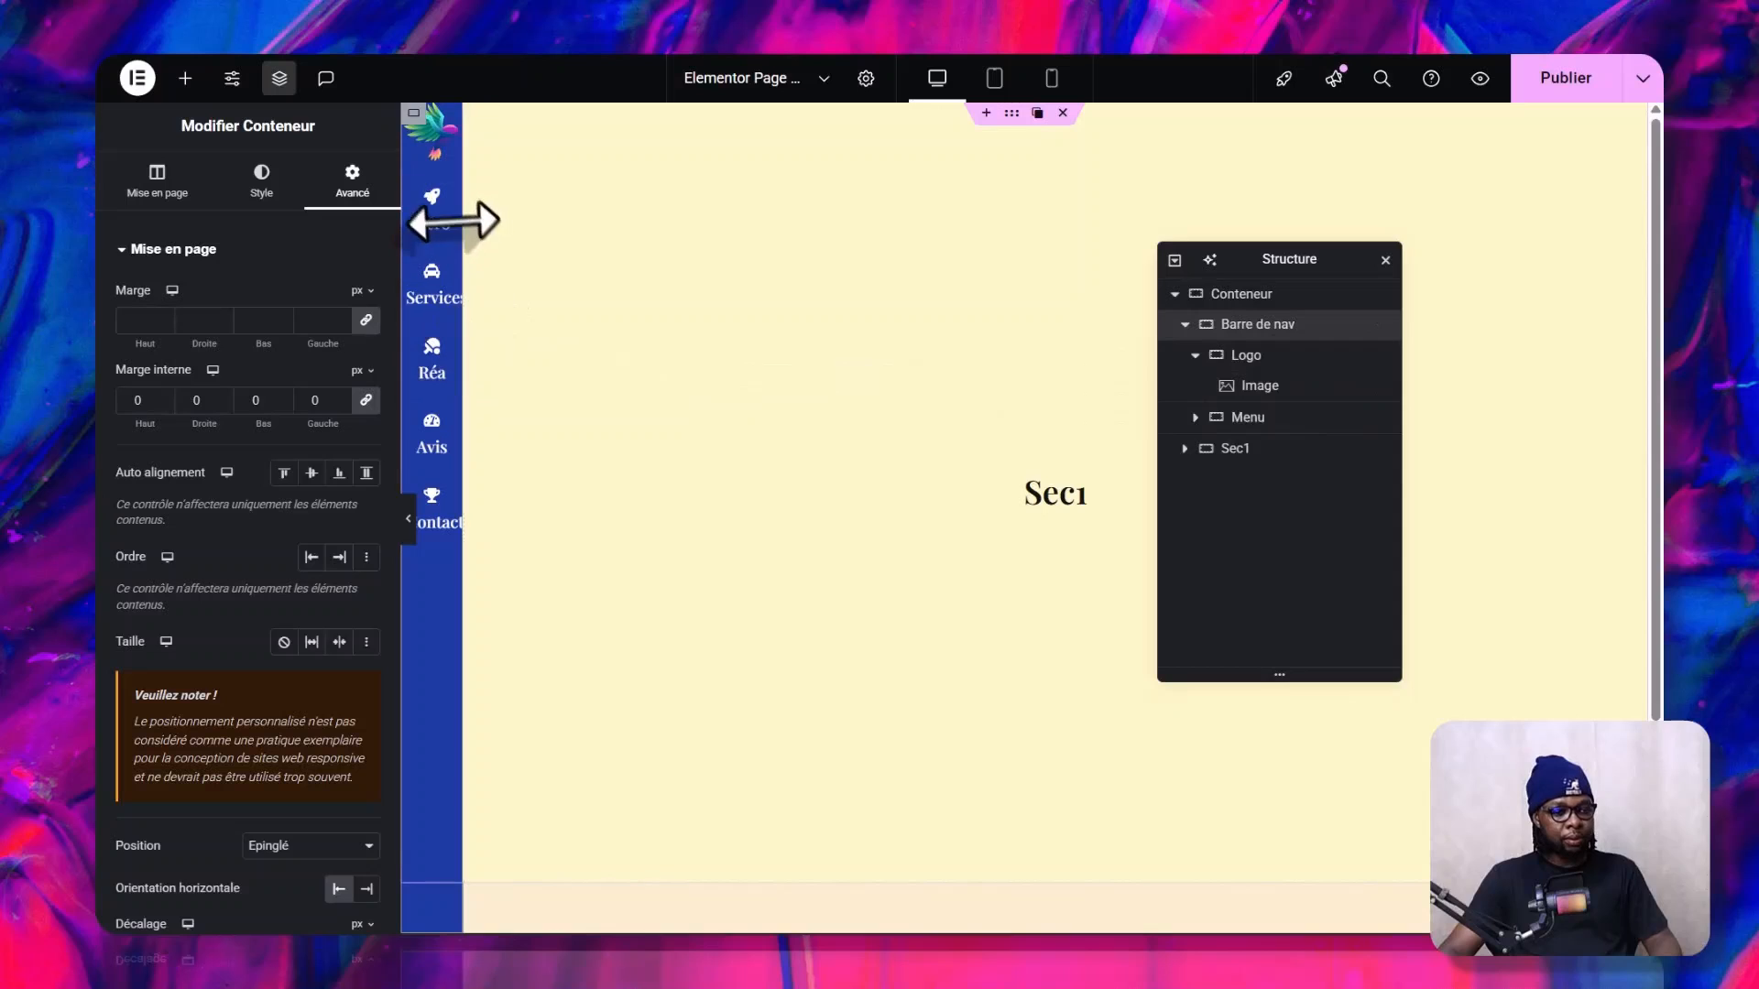
# - Add a container below Menu in the navigation bar and place an Icônes réseaux sociaux widget inside it
pyautogui.click(186, 79)
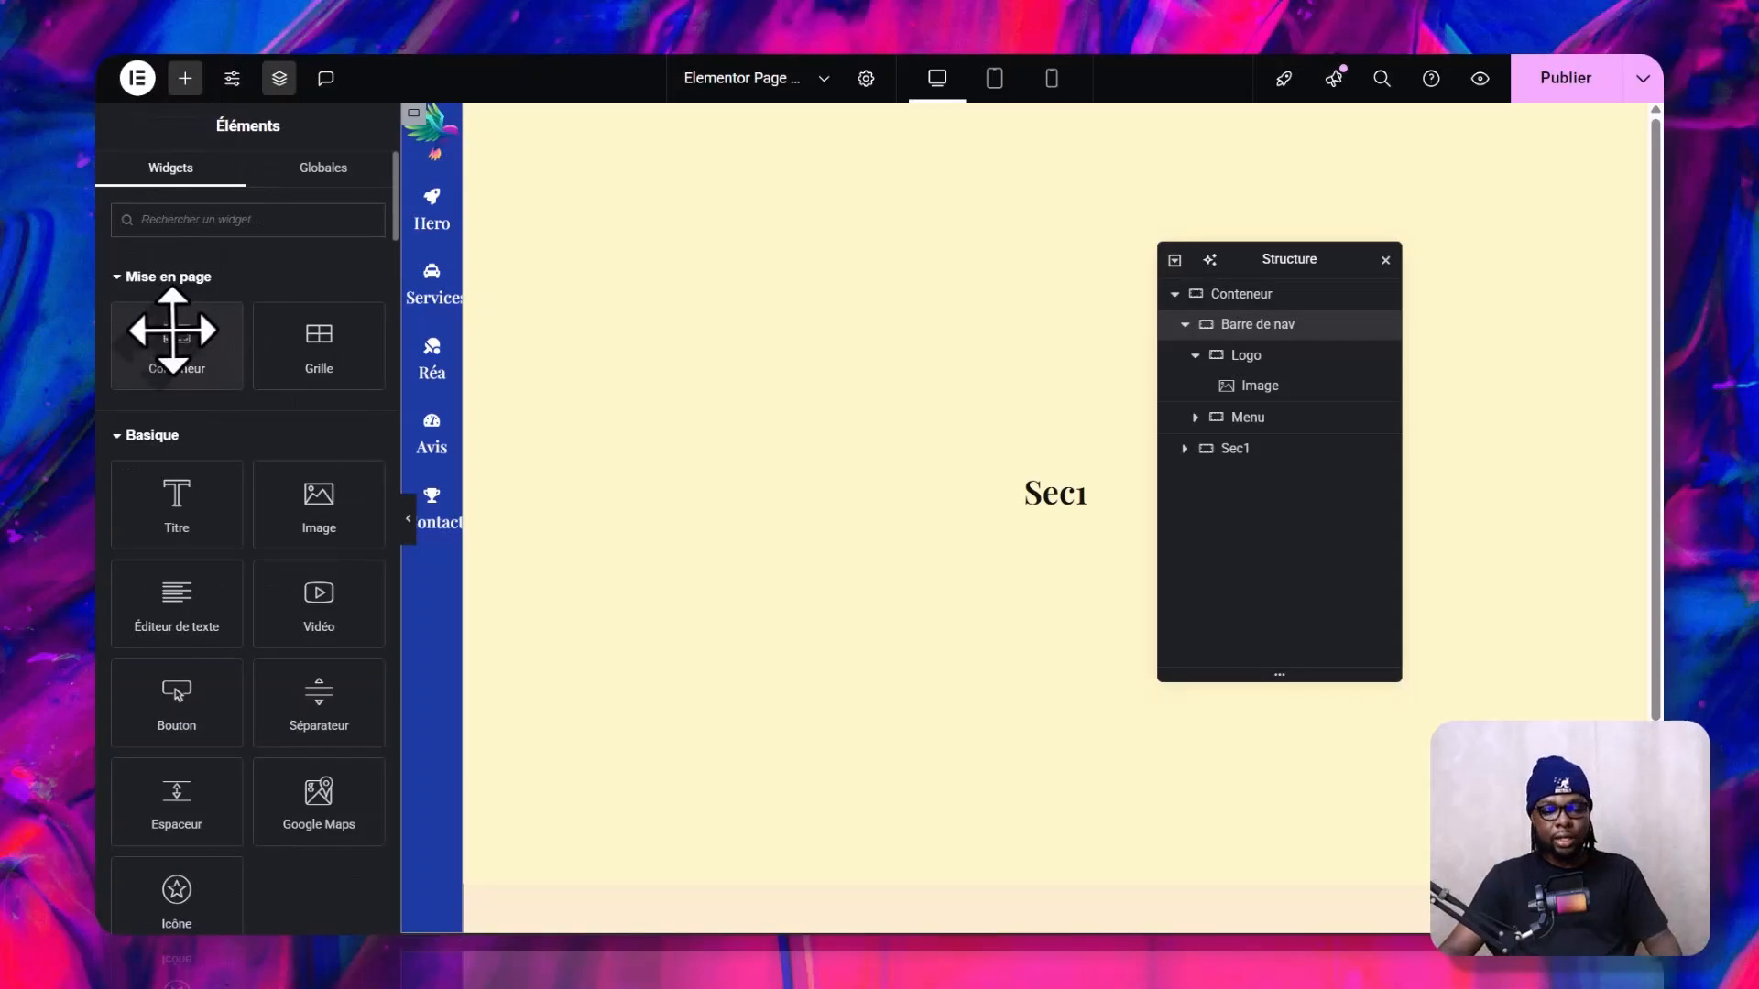
pyautogui.click(168, 330)
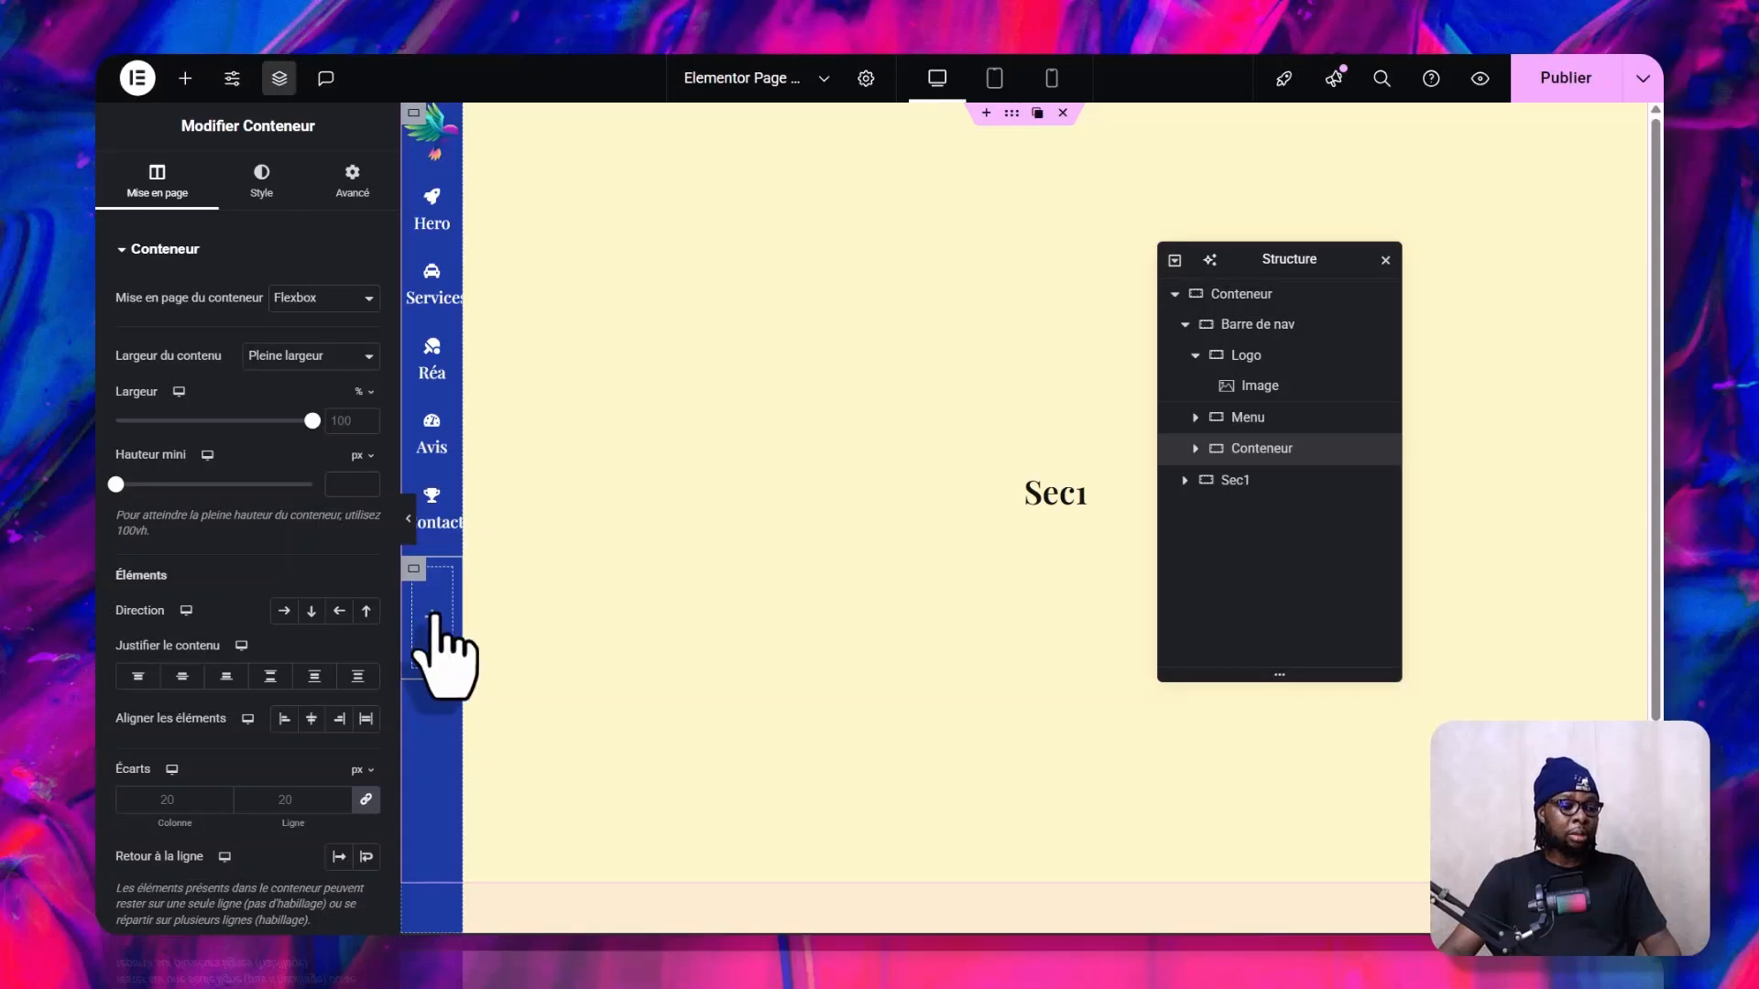
pyautogui.click(432, 616)
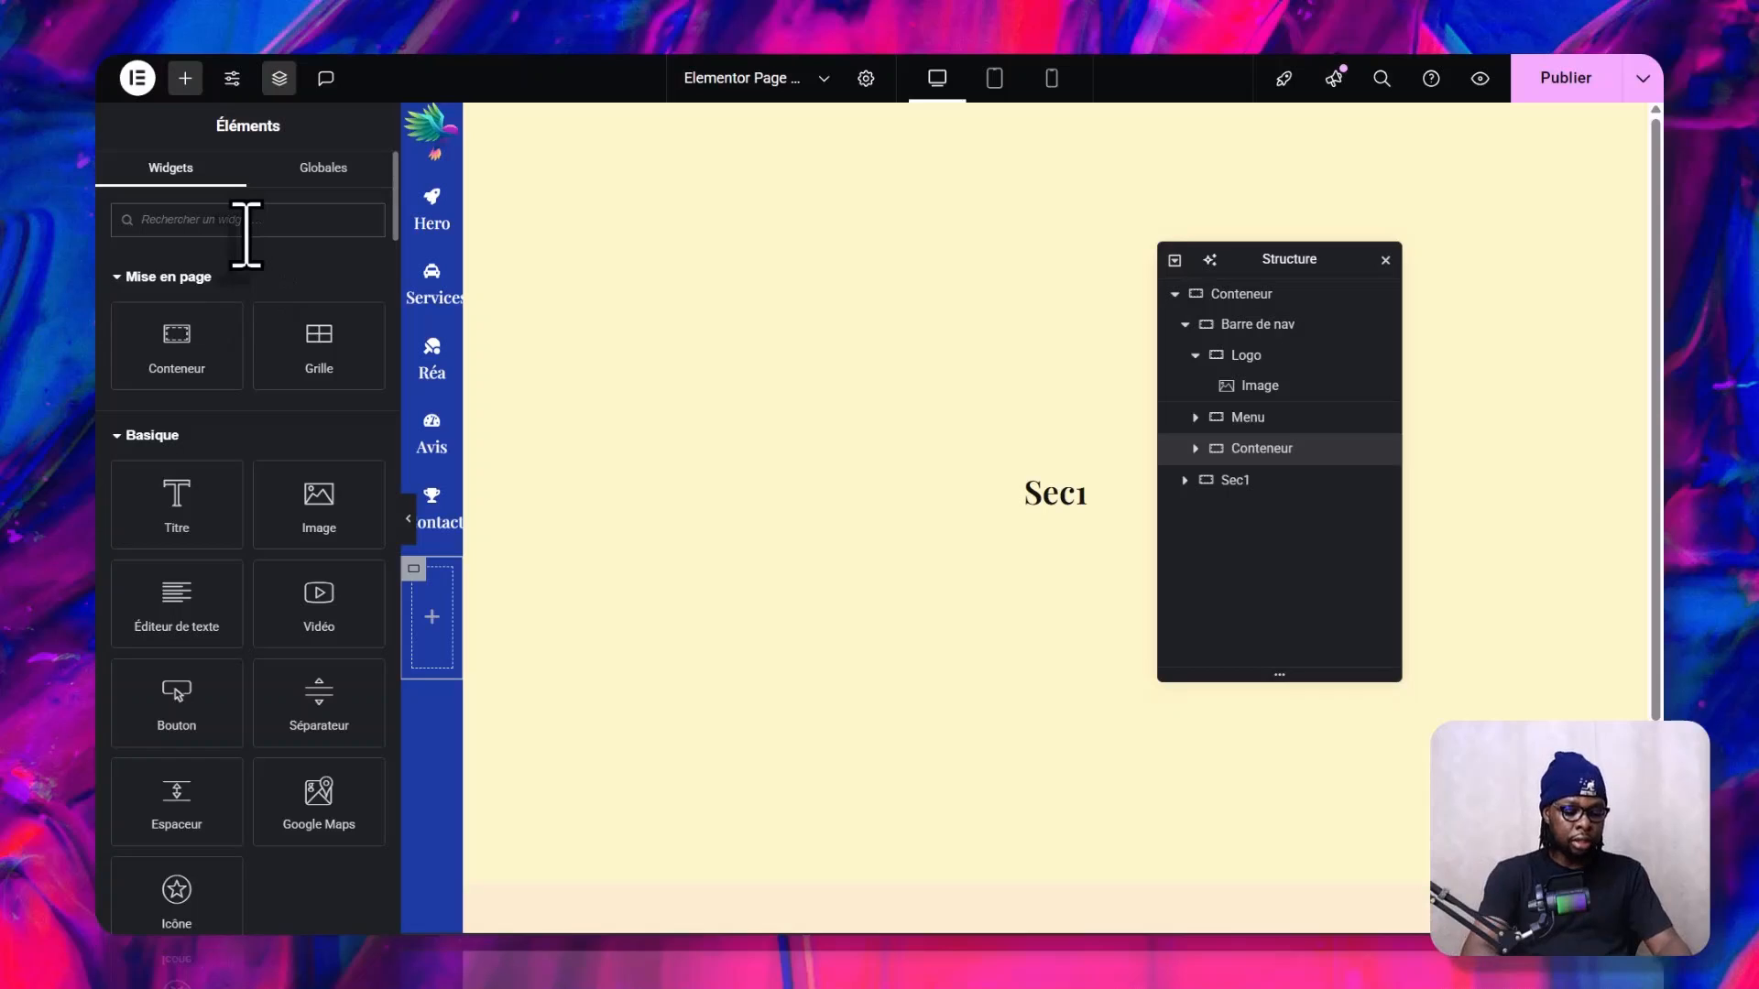
pyautogui.write('ico')
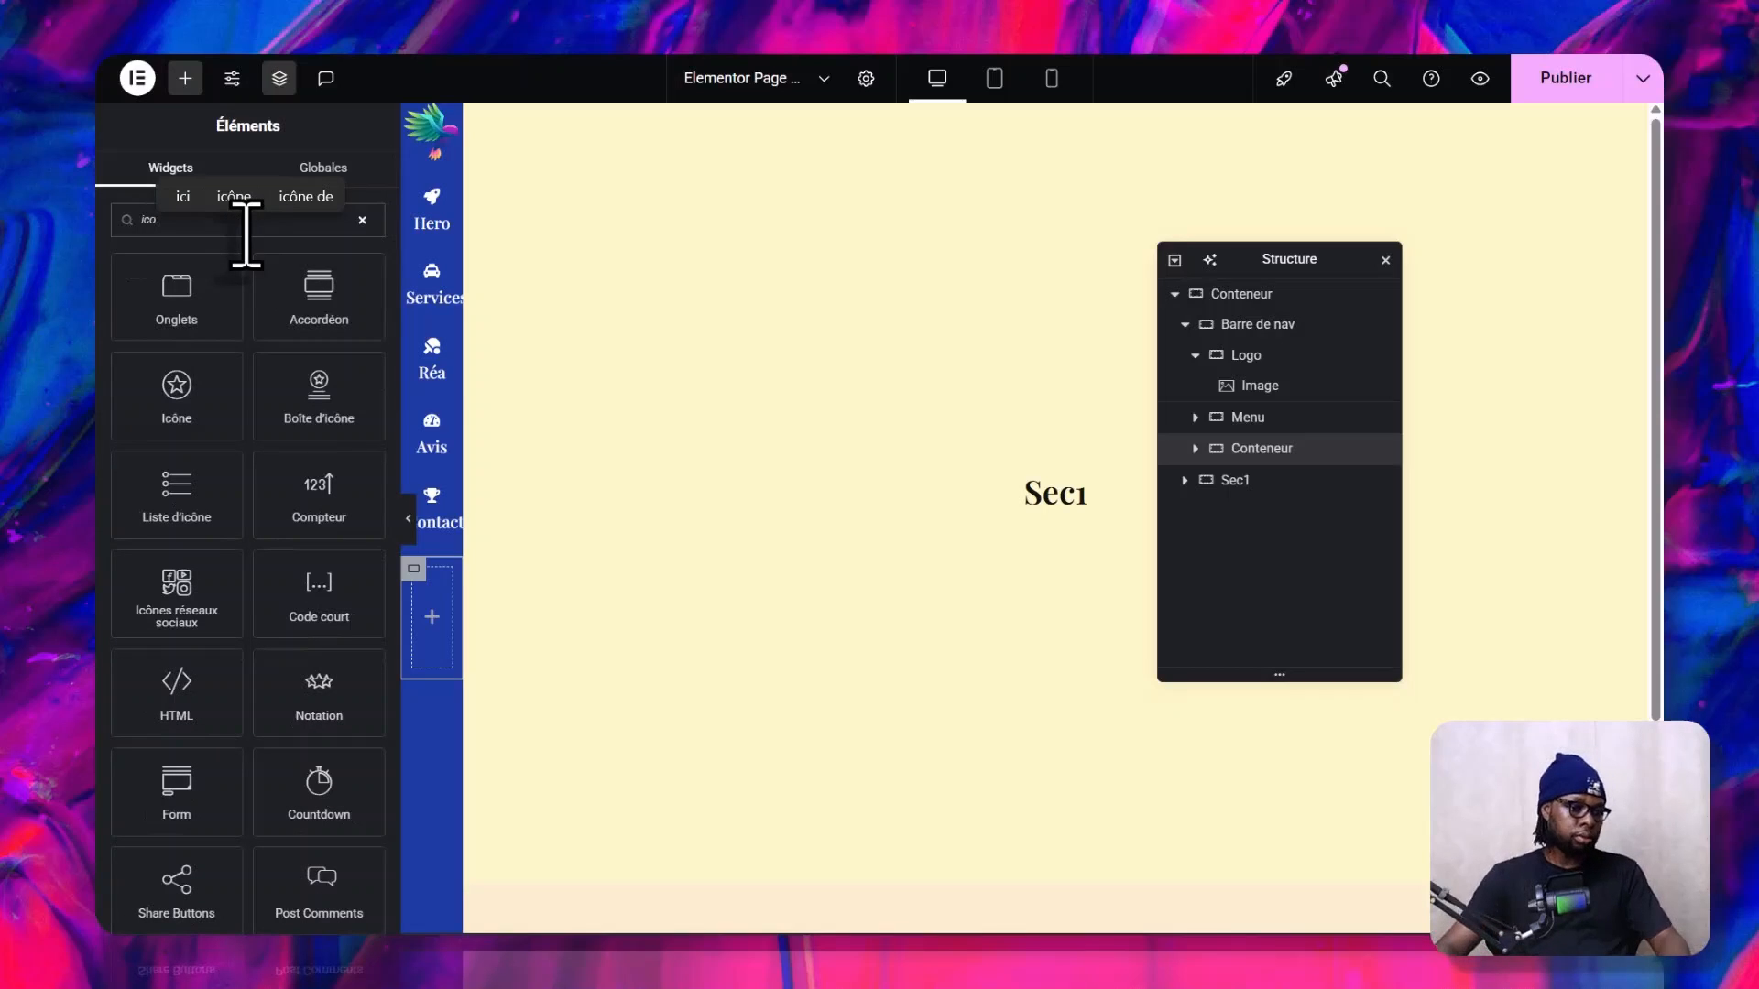
pyautogui.click(165, 590)
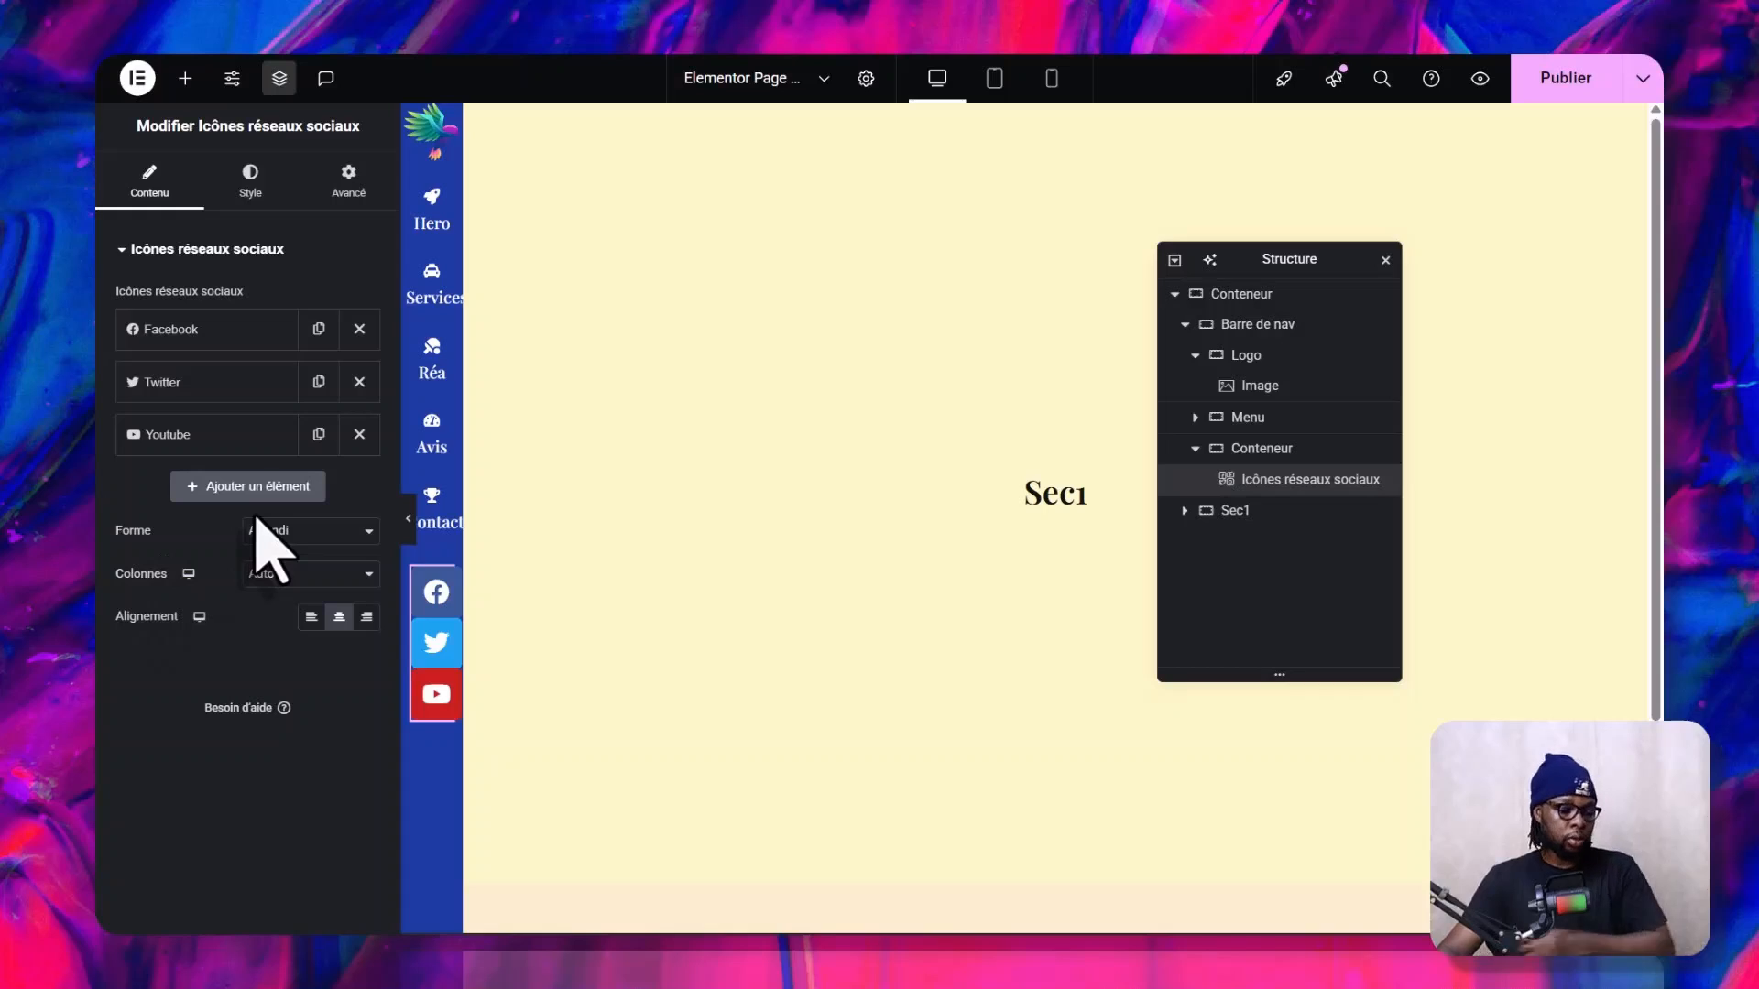
# - Set the size of the social network icons to 12 px
pyautogui.click(250, 183)
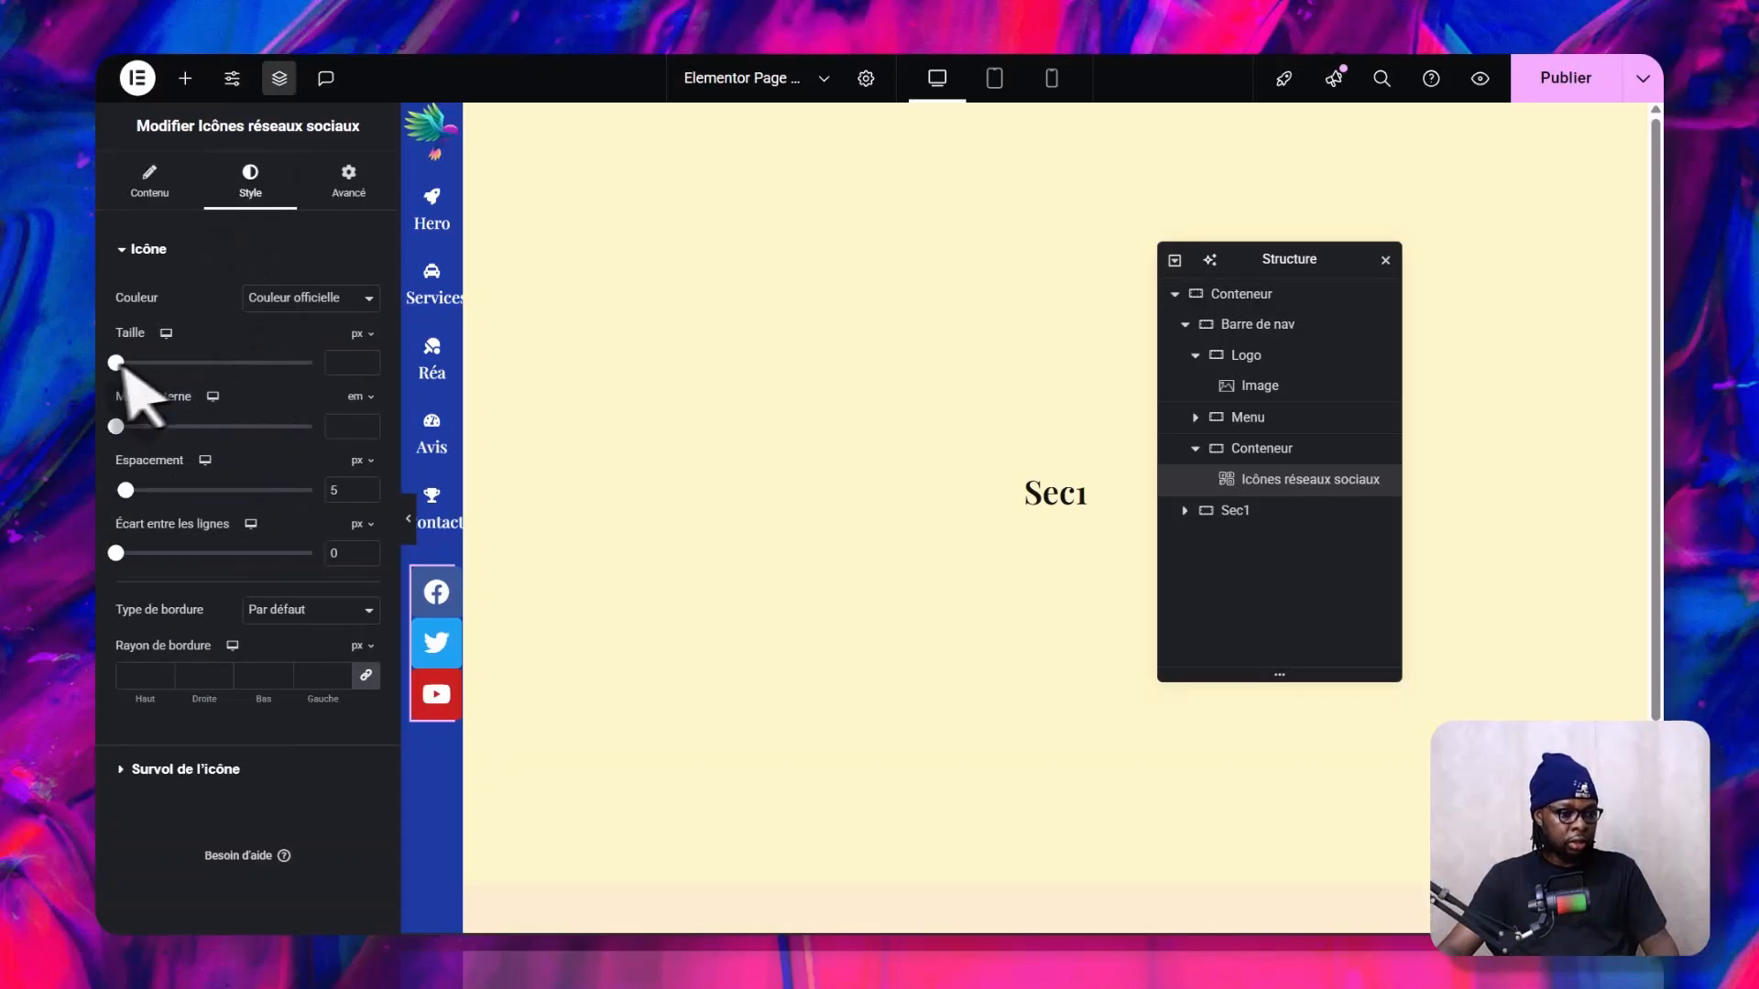
pyautogui.click(351, 357)
pyautogui.write('12')
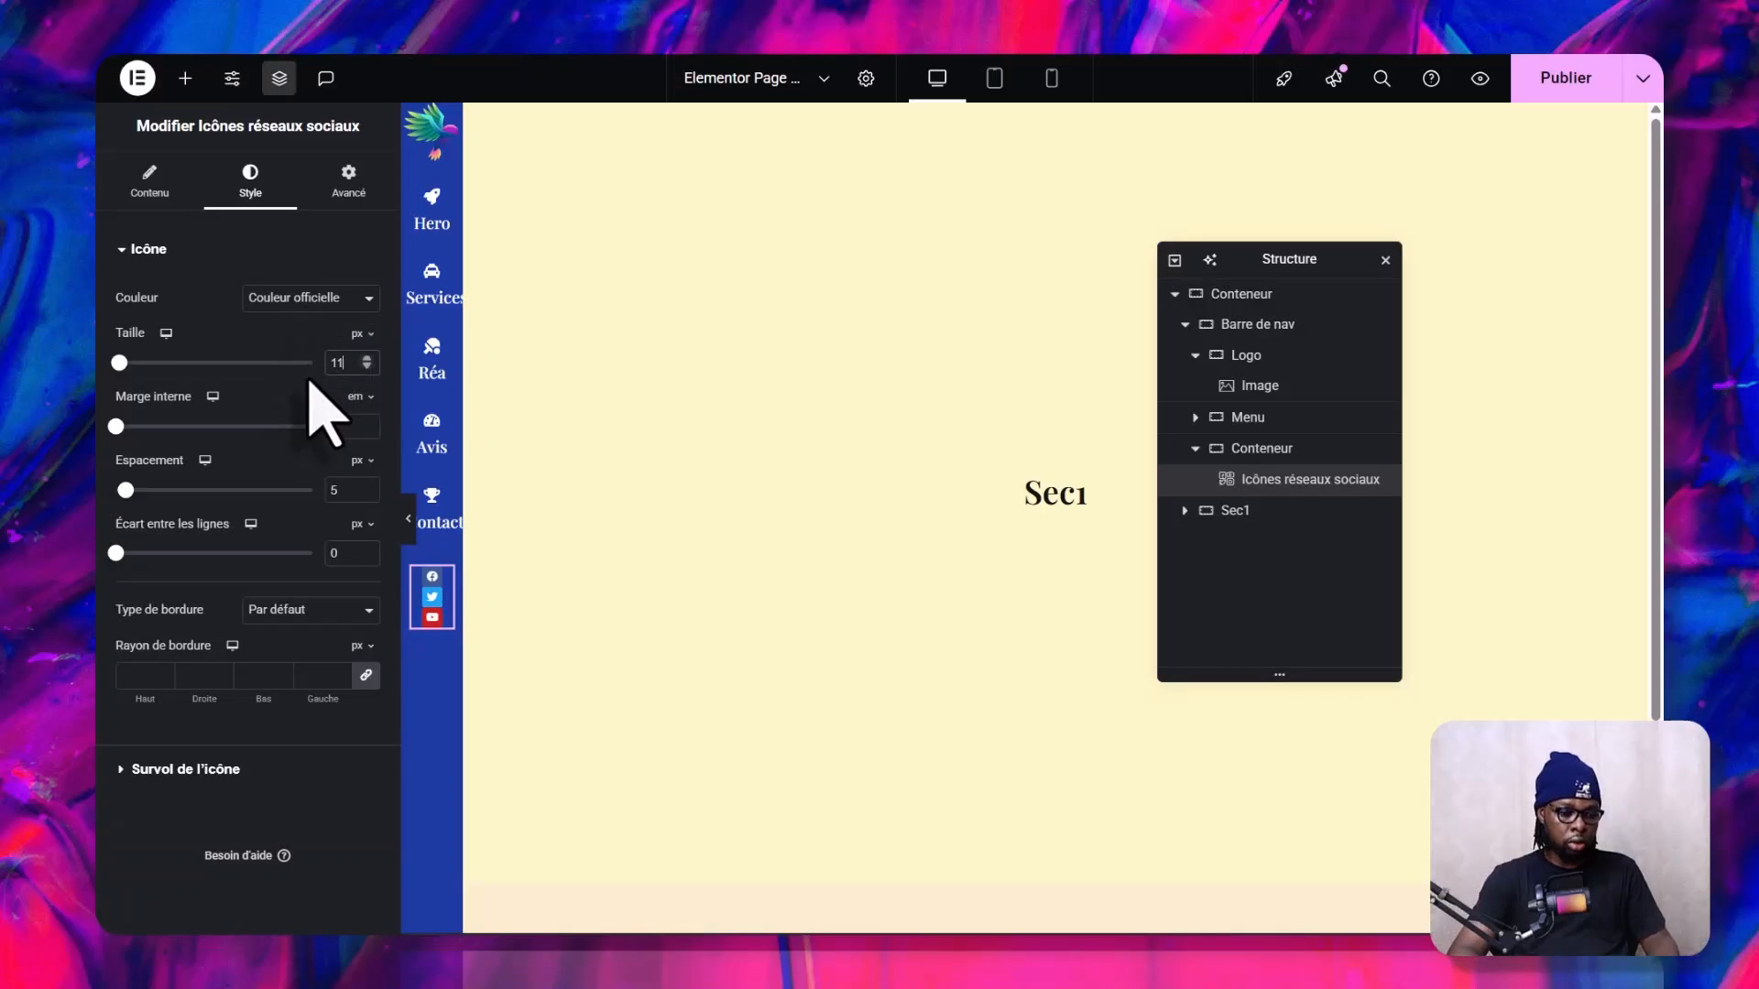
# - Give the social icons custom colours, primary #FFFFFF and secondary dark navy, and set the gap between rows to 7 px
pyautogui.click(316, 300)
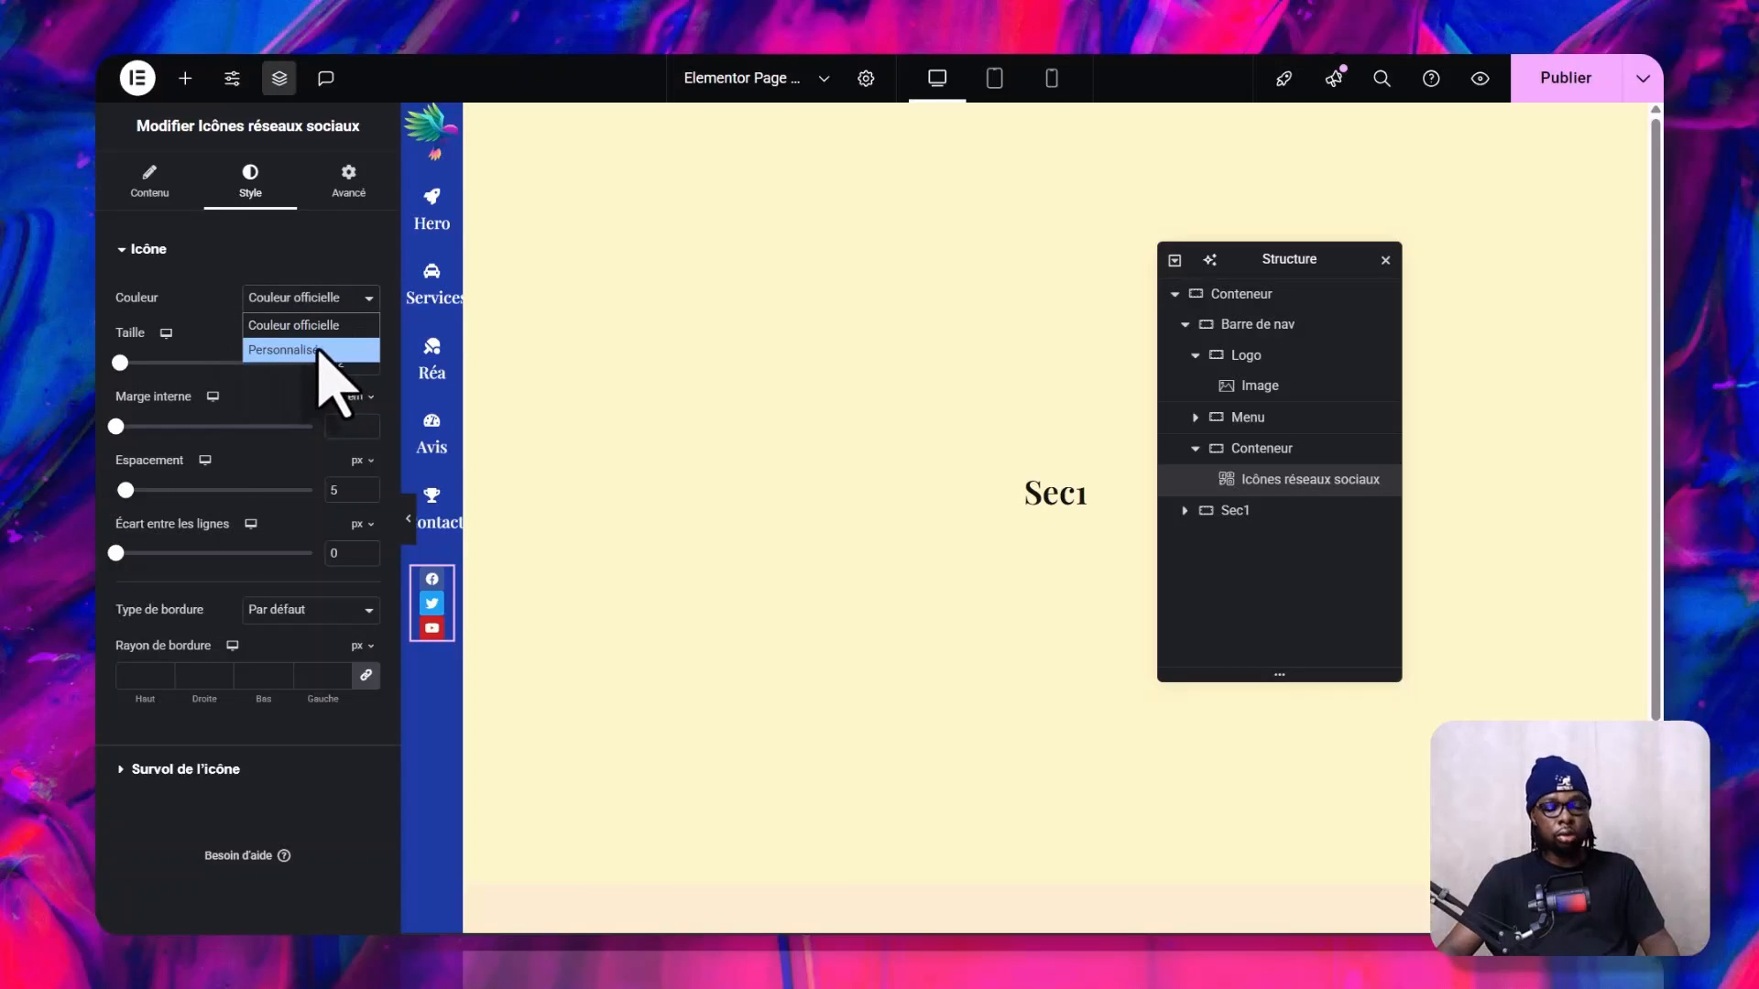
pyautogui.click(321, 351)
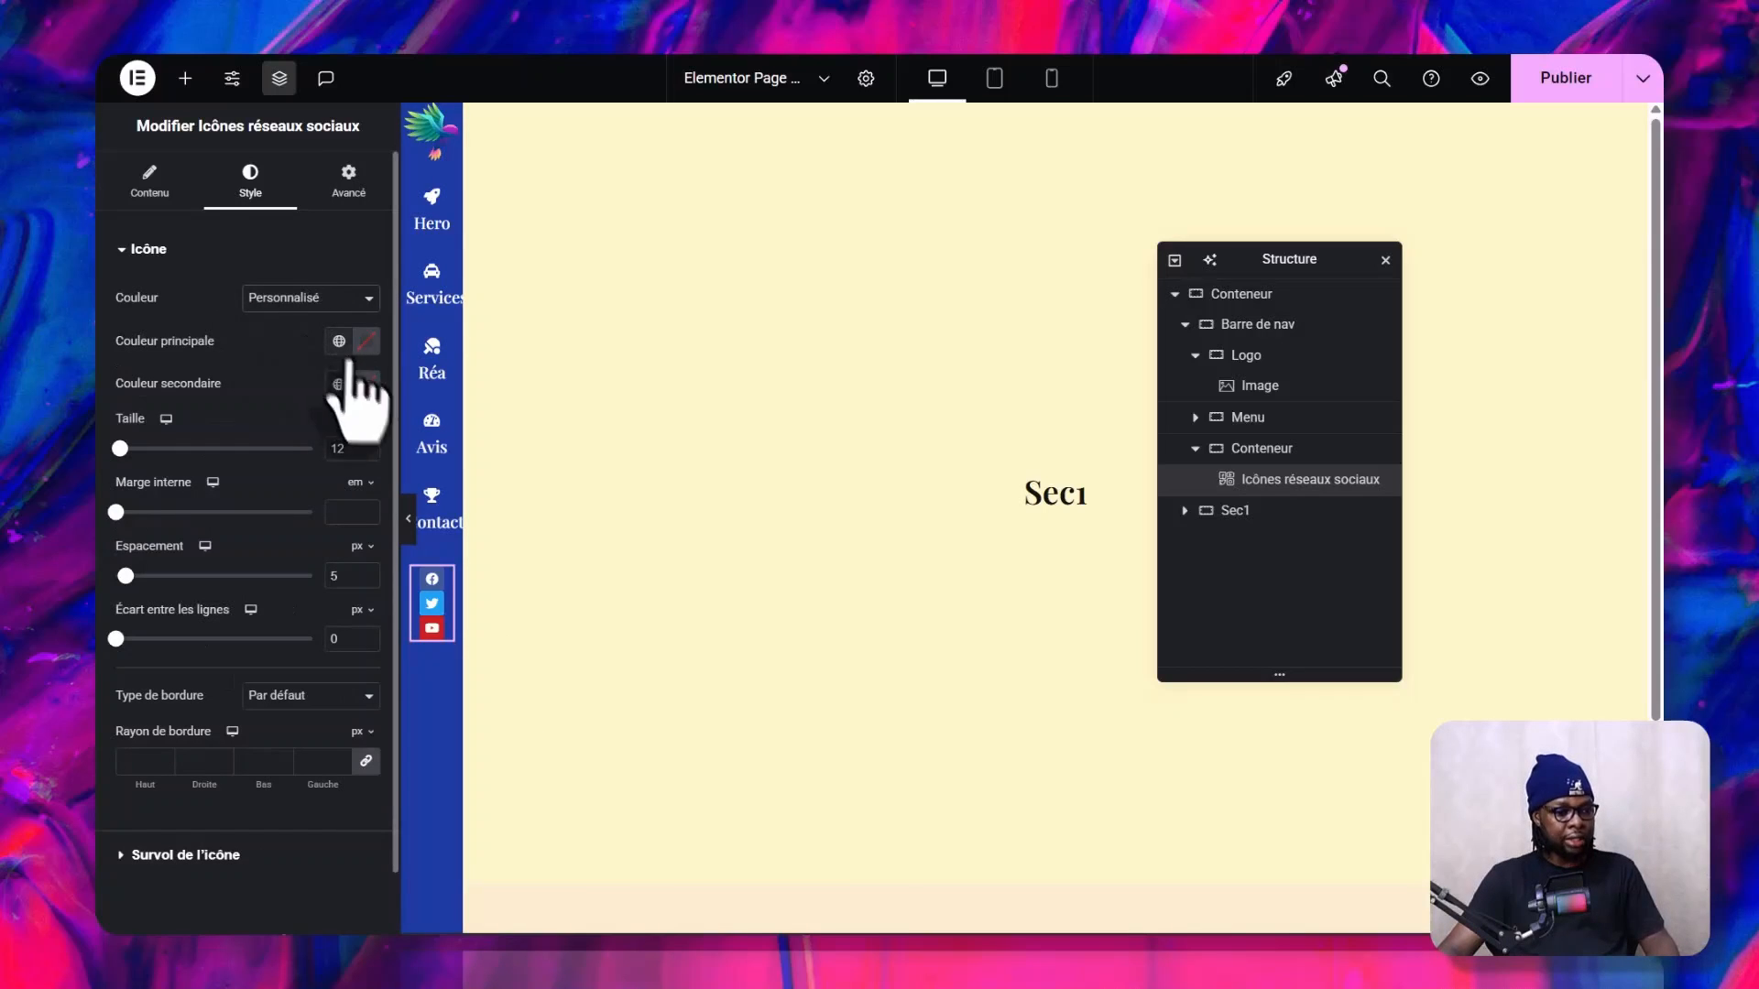
pyautogui.click(366, 341)
pyautogui.click(302, 444)
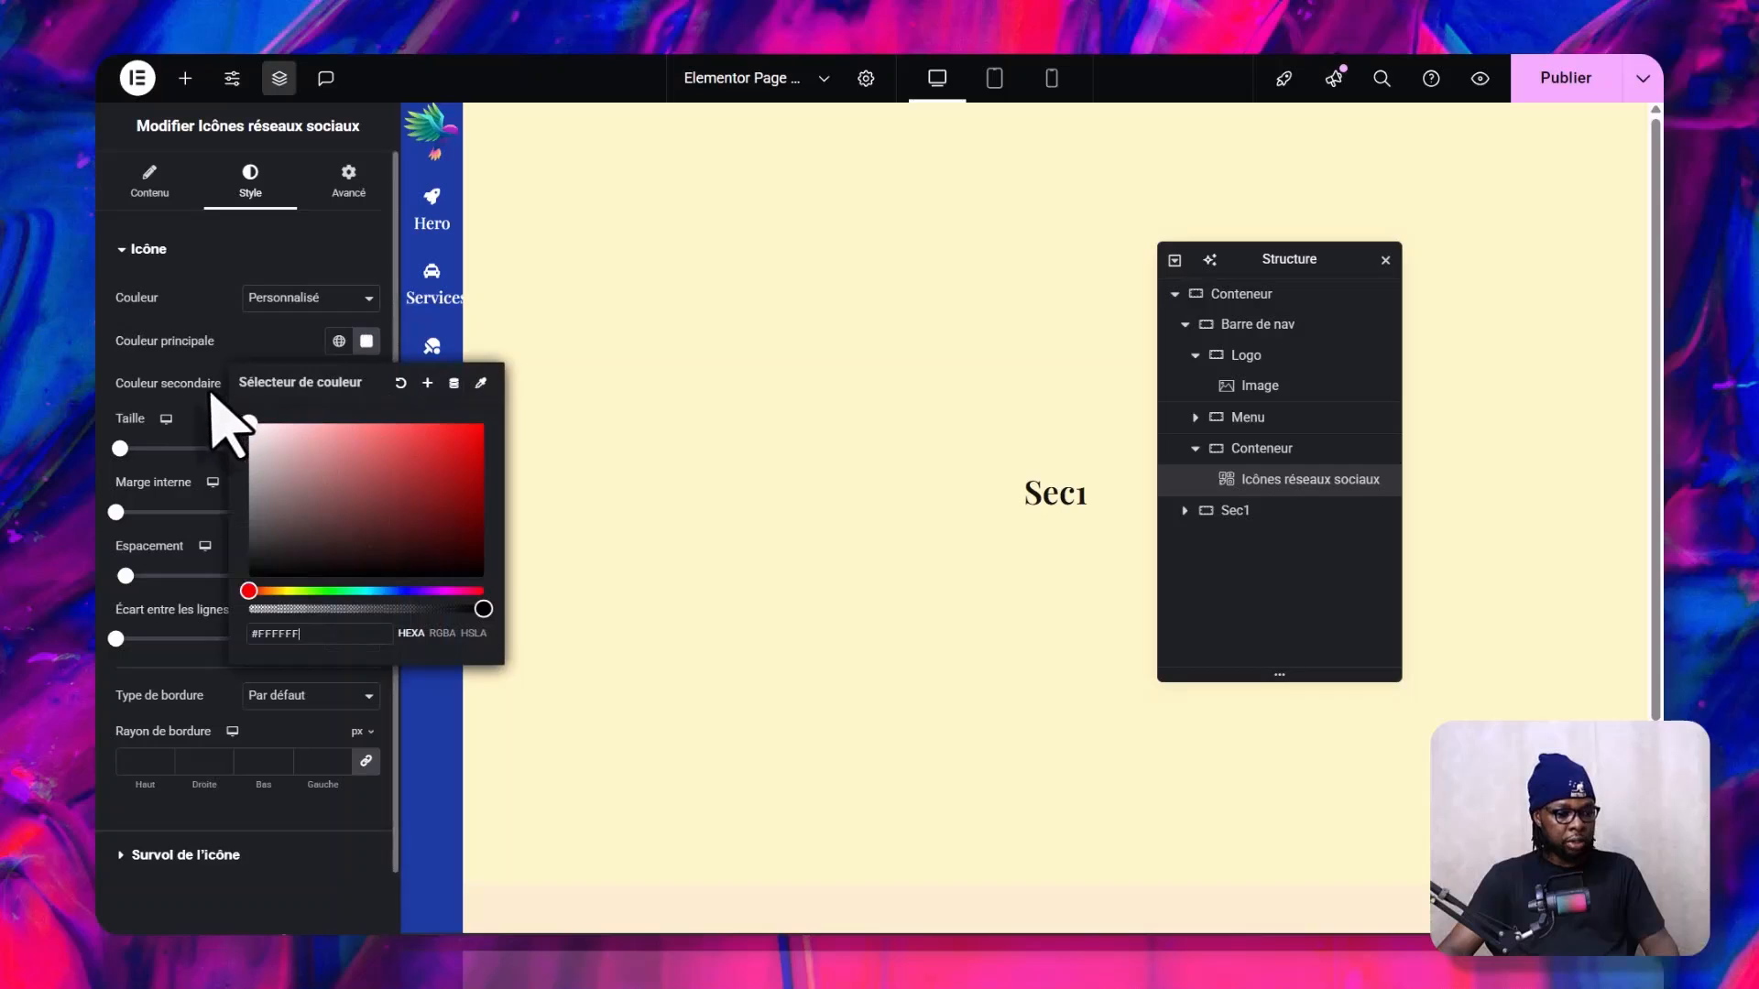
pyautogui.click(204, 383)
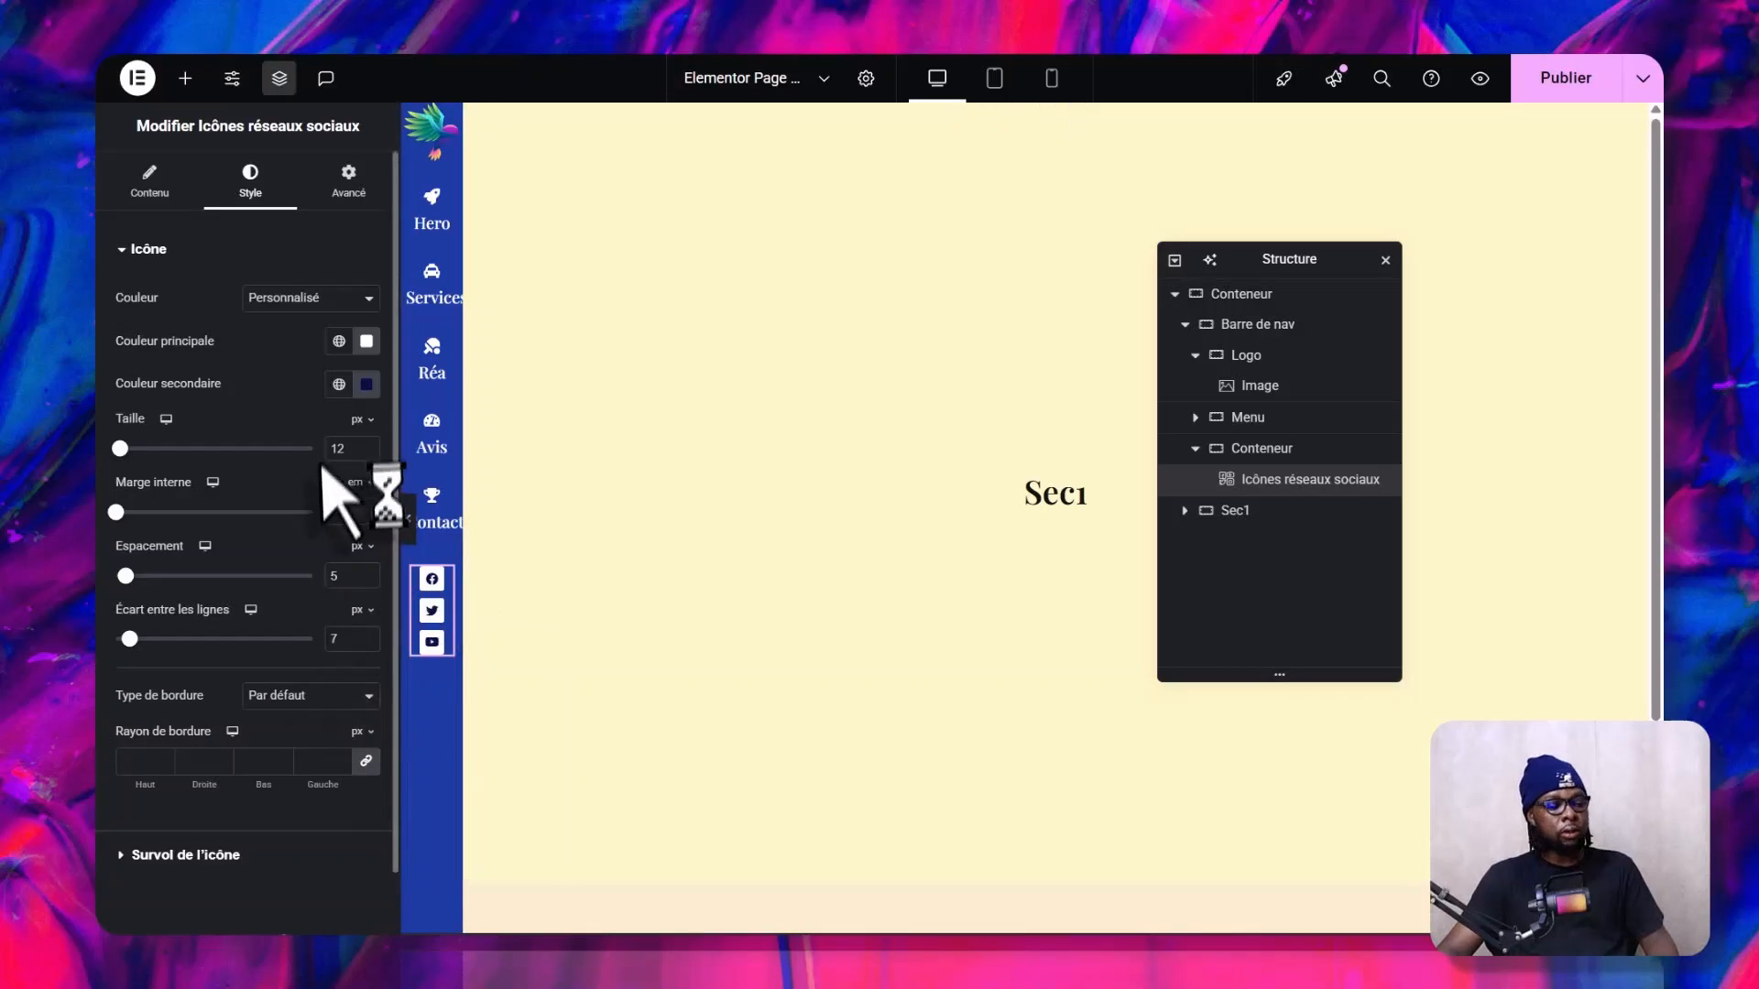
# - Add a Wordpress element to the social network icons and remove it again
pyautogui.click(149, 181)
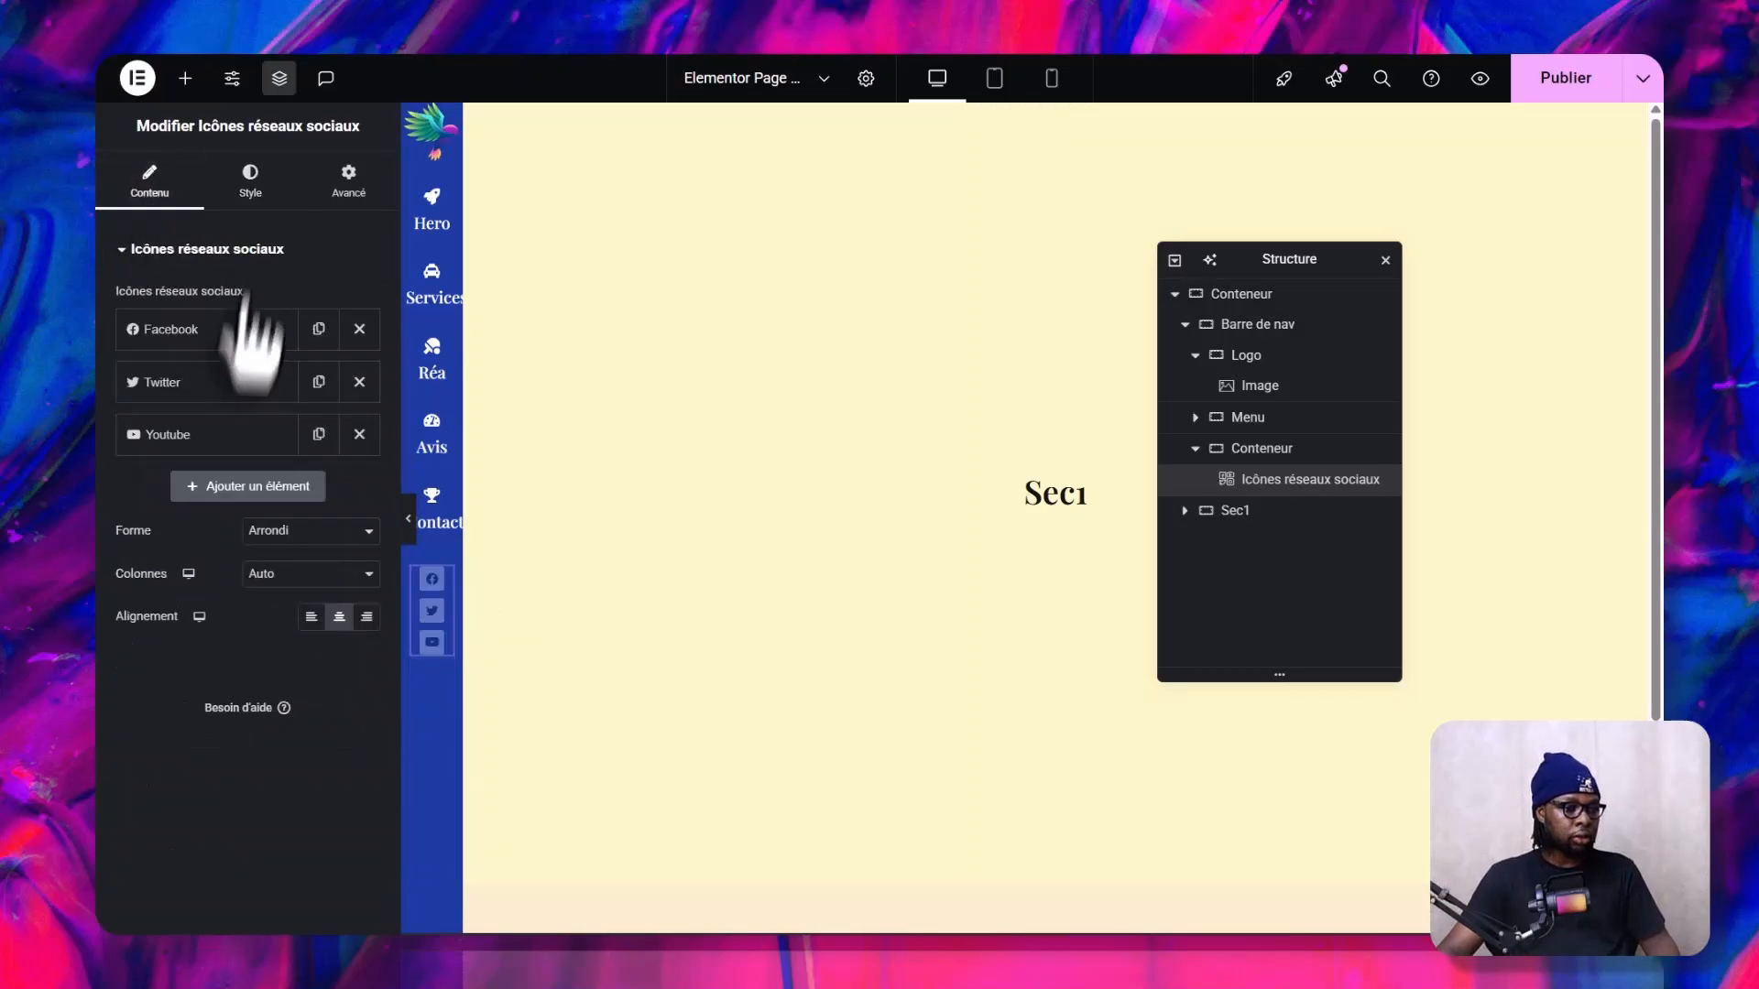
pyautogui.click(194, 342)
pyautogui.click(180, 345)
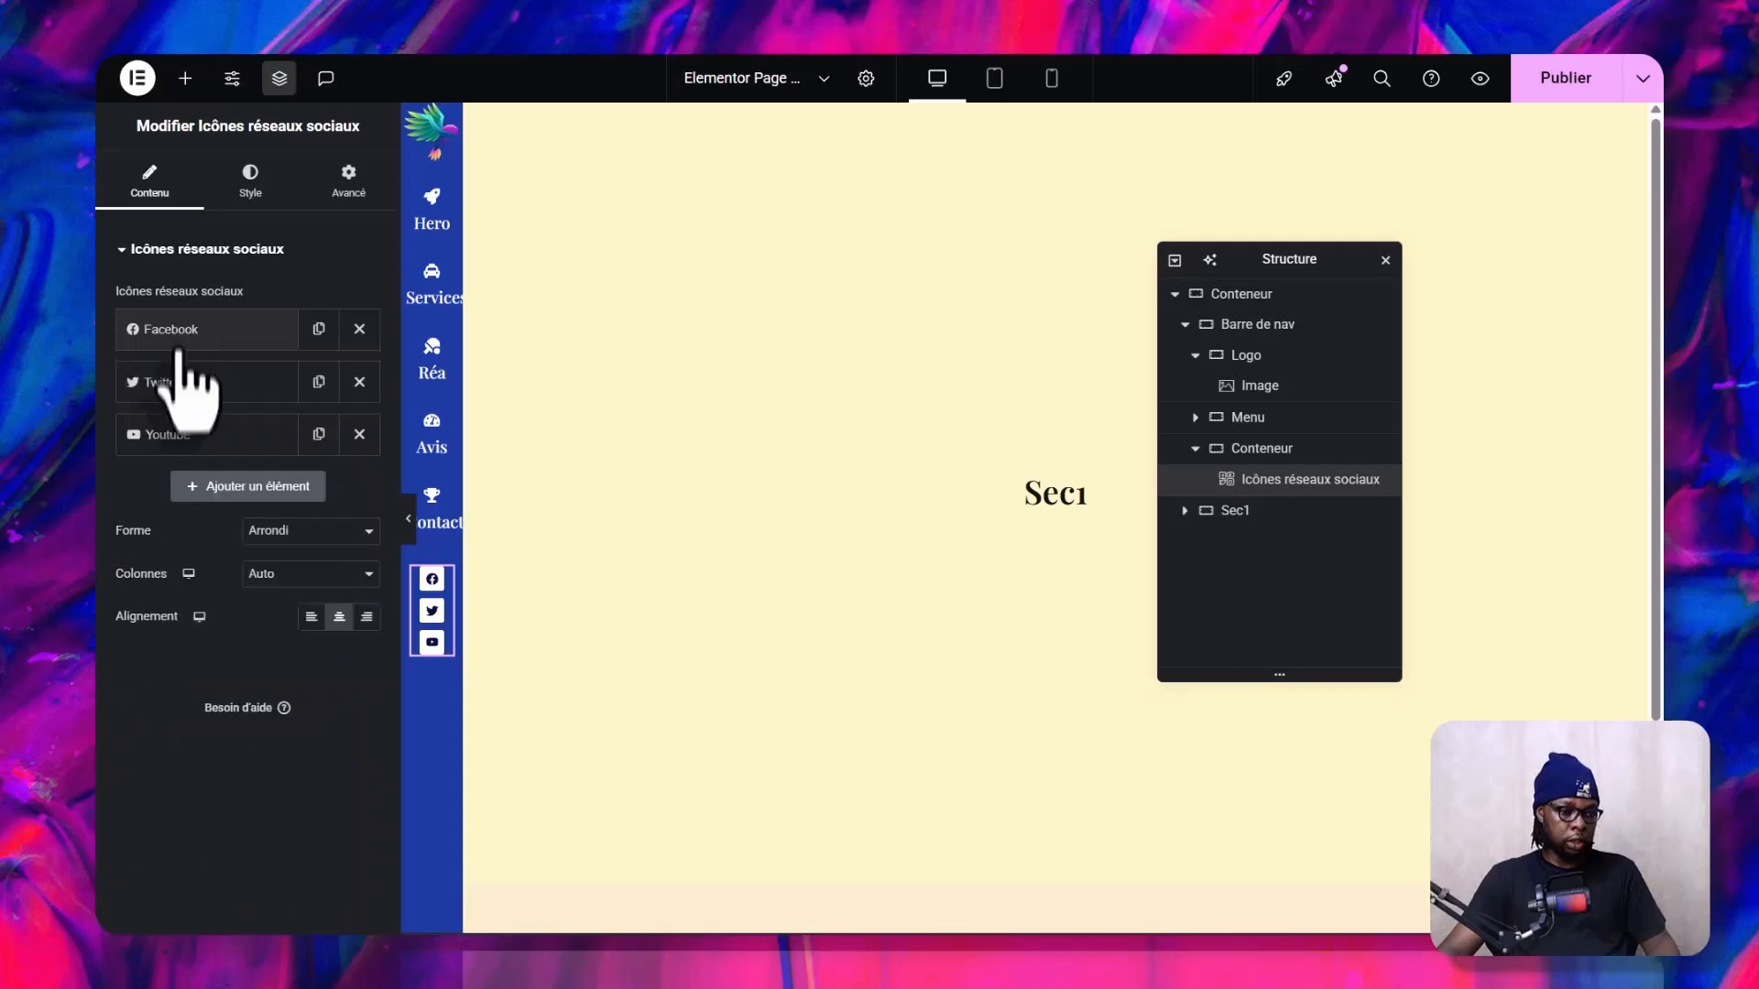
pyautogui.click(251, 476)
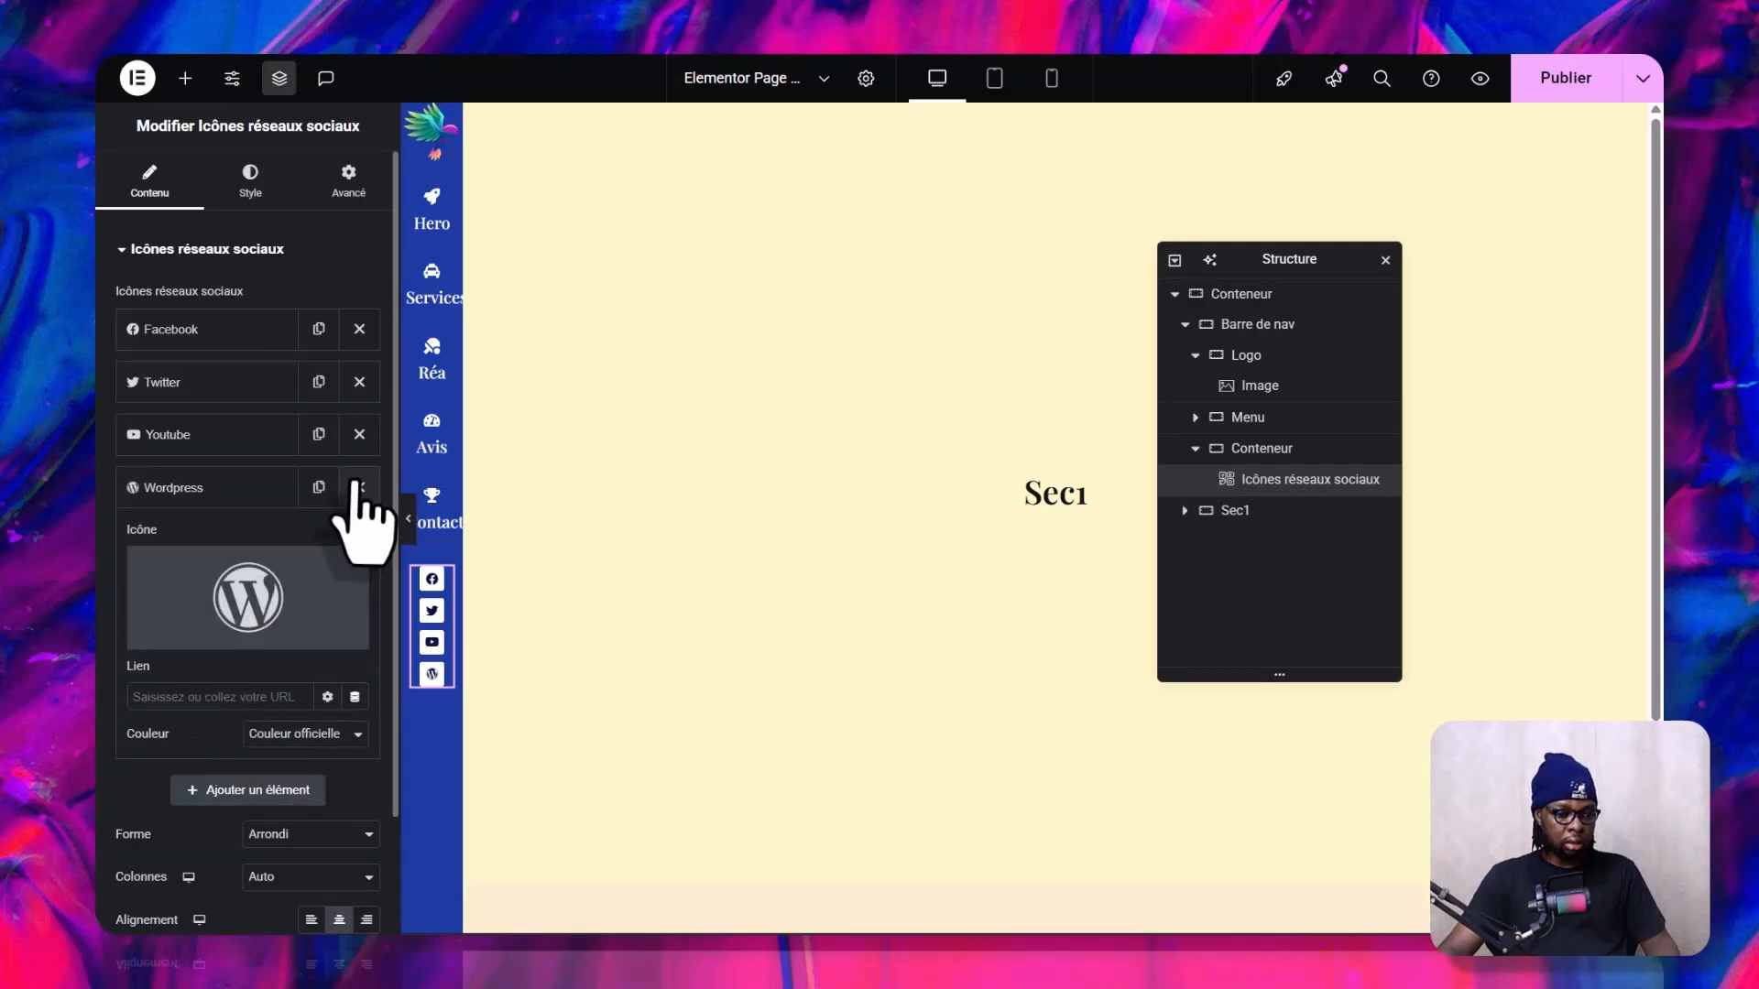
pyautogui.click(359, 487)
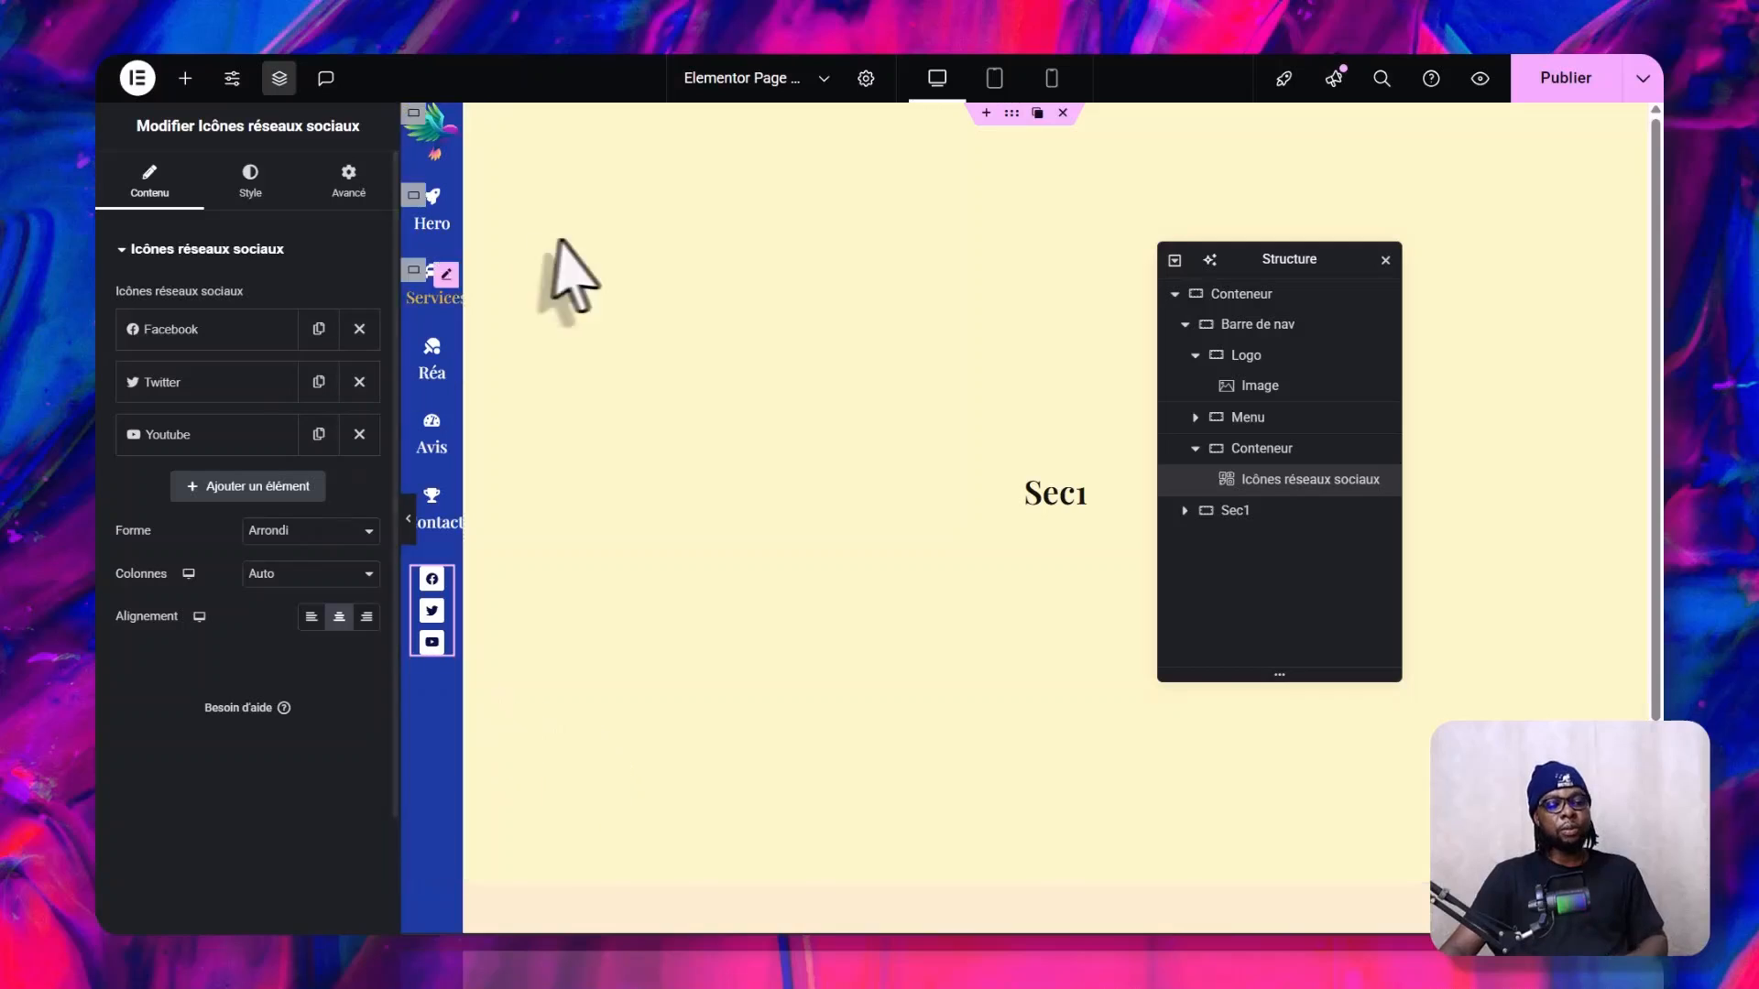
# - Justify the content of the Barre de nav container to the centre and check the bar with the editing panel hidden
pyautogui.click(1239, 326)
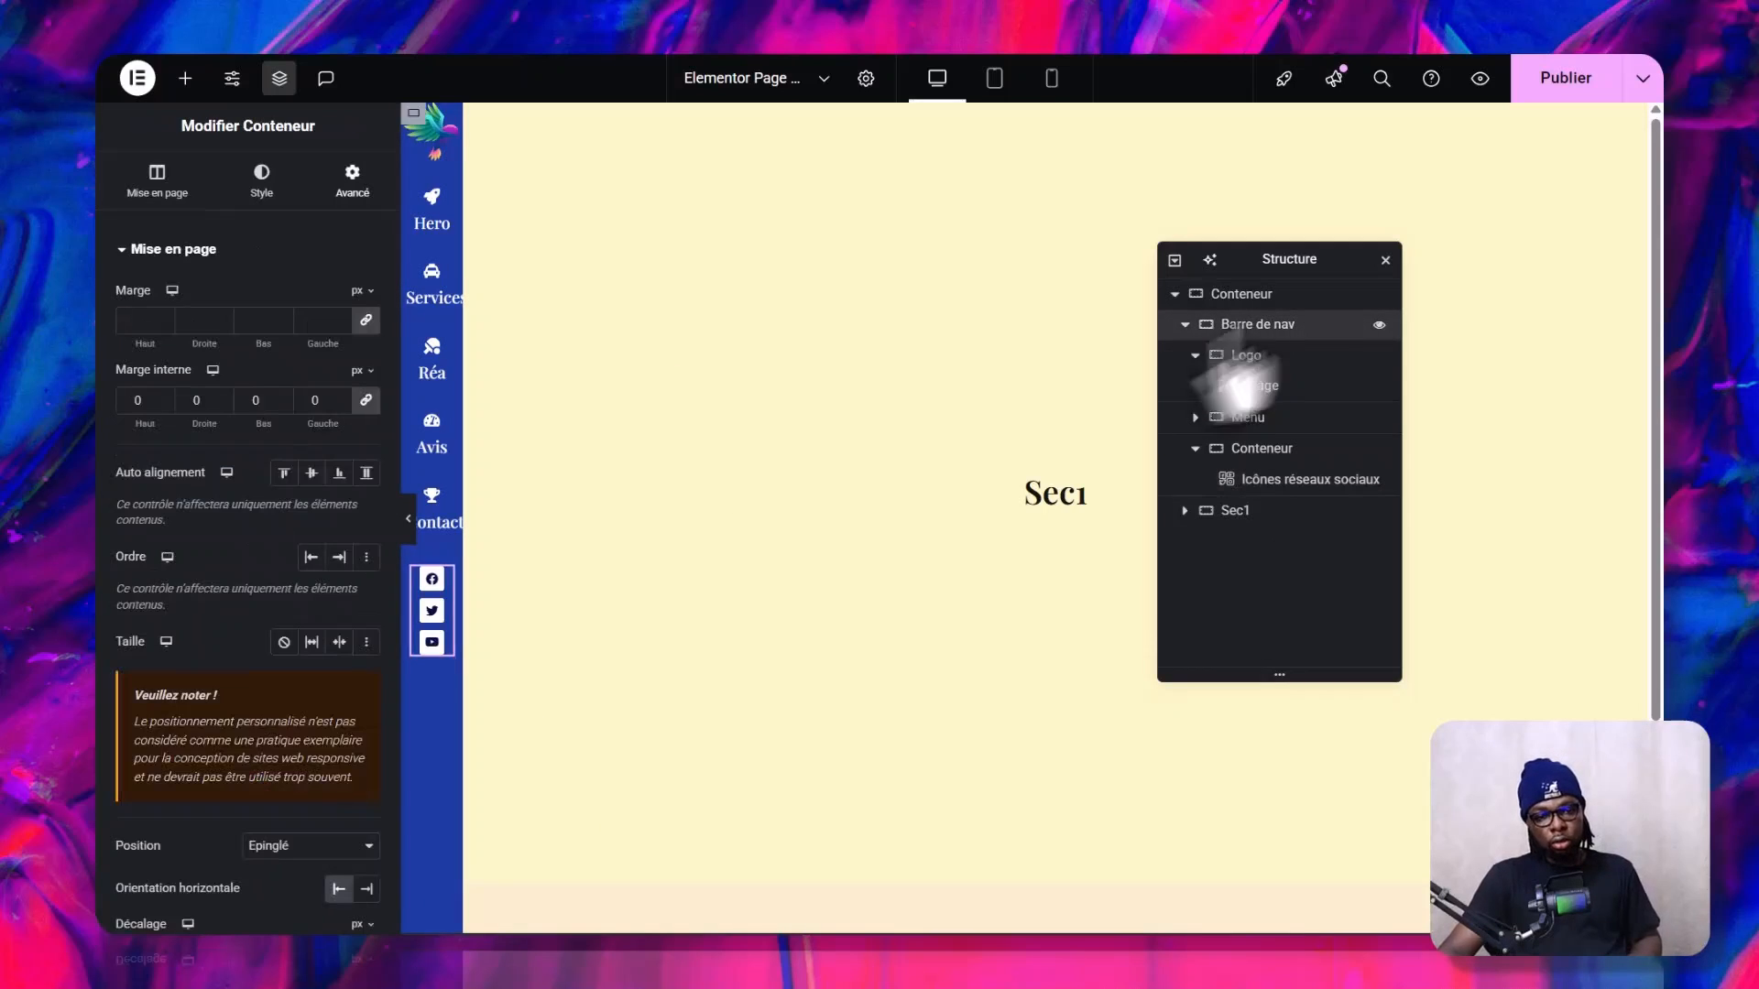
pyautogui.click(139, 249)
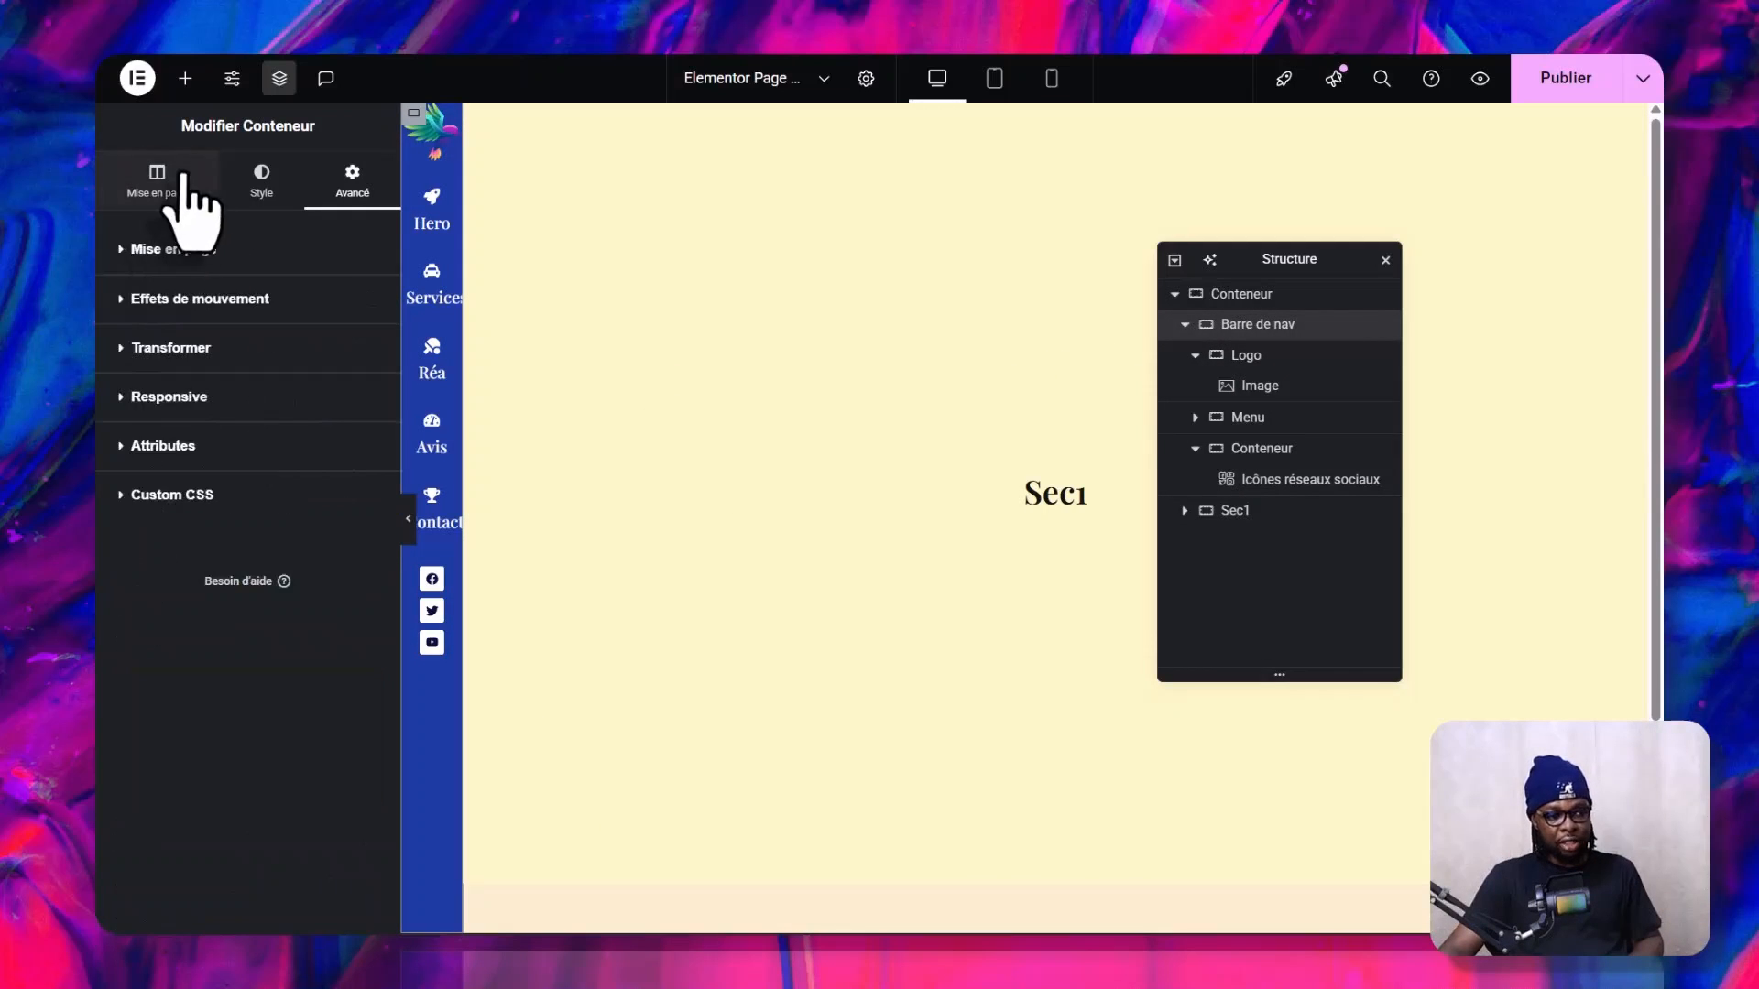
pyautogui.click(158, 181)
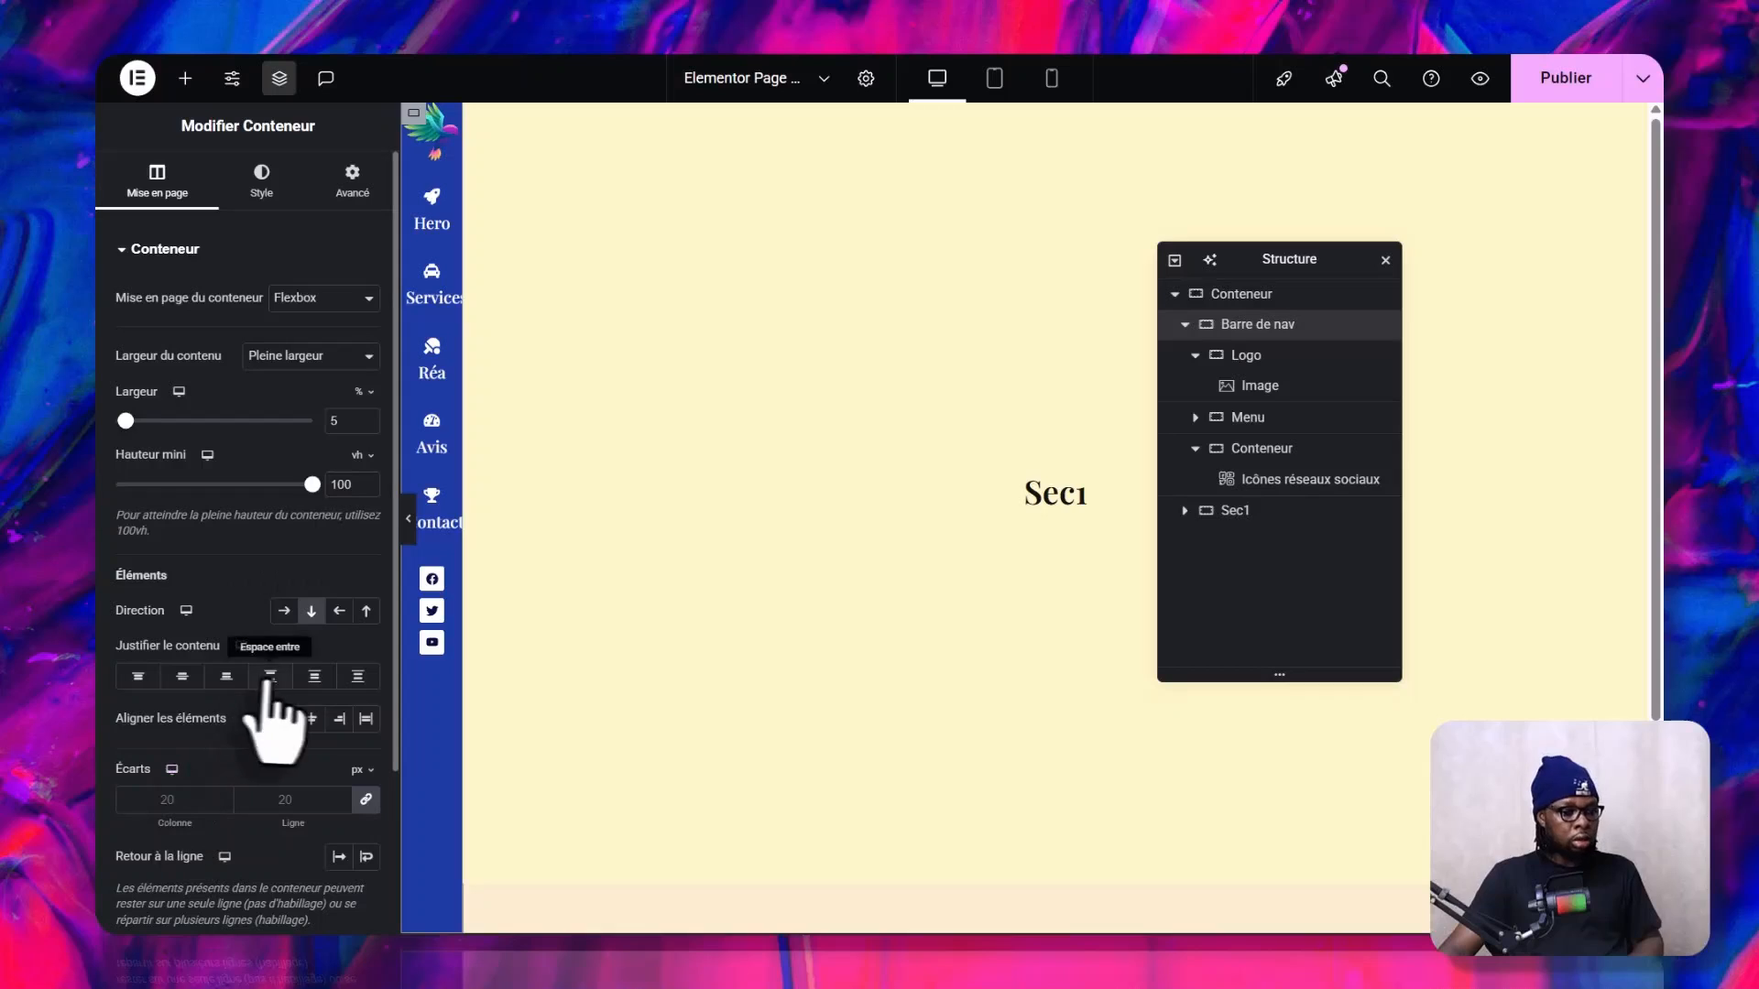
pyautogui.click(181, 678)
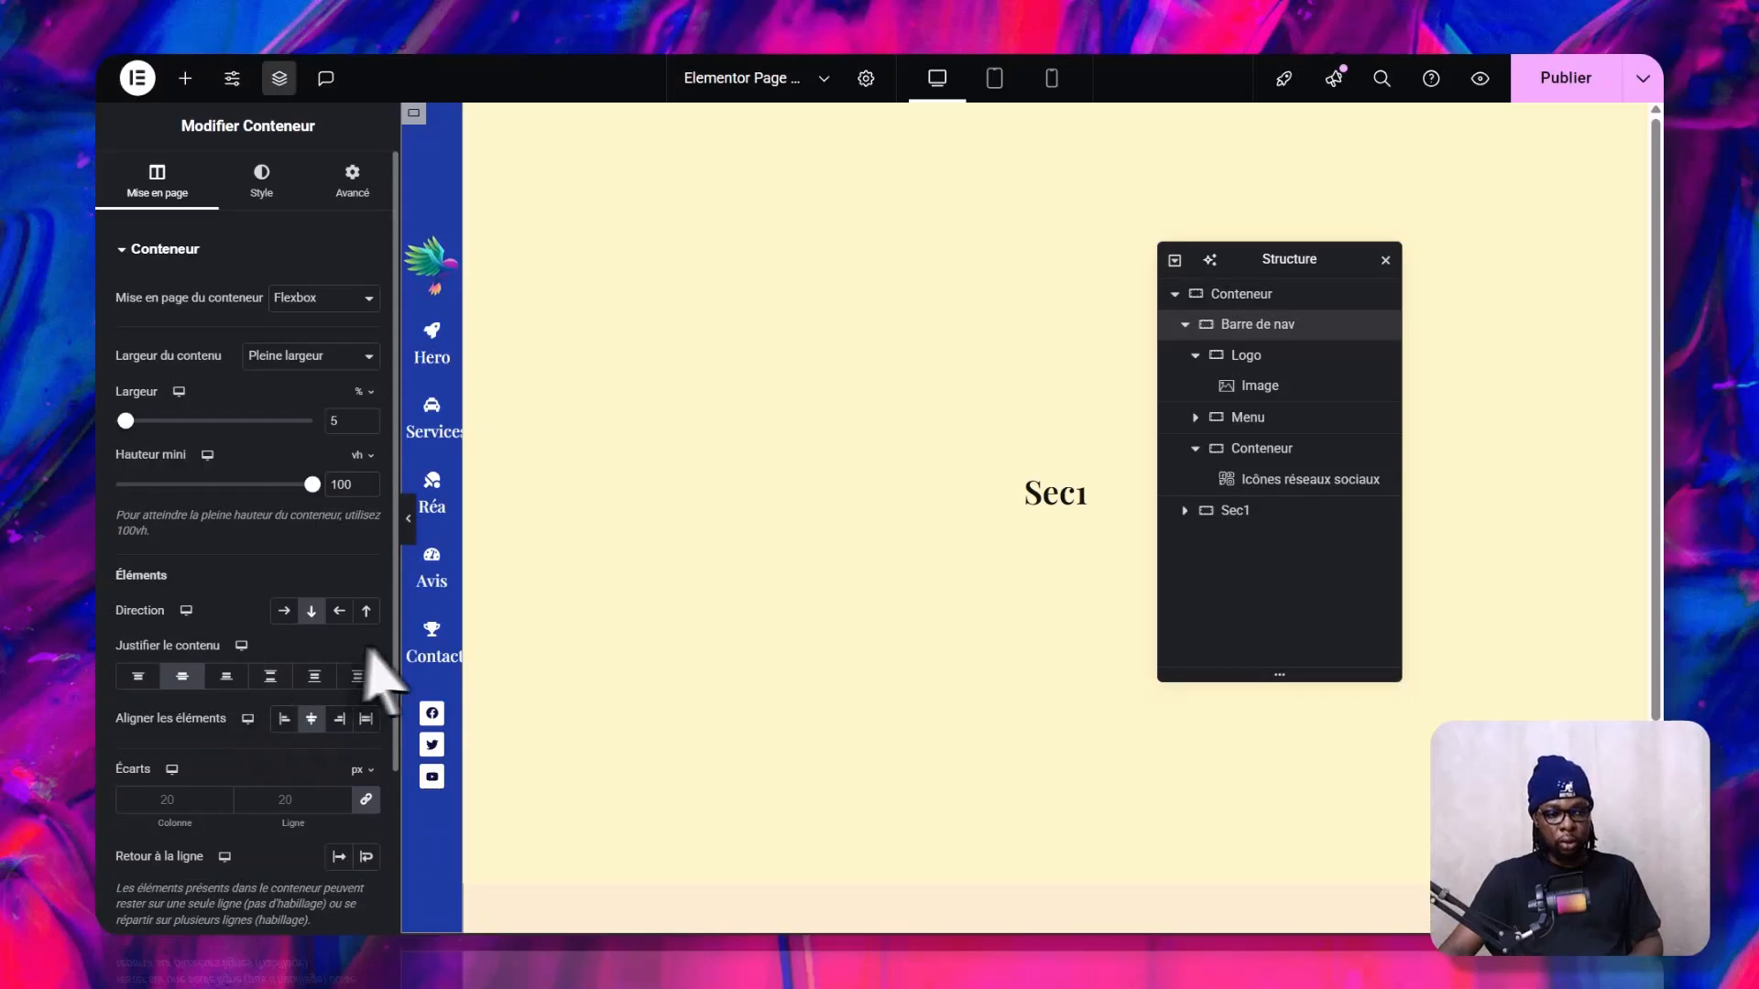
pyautogui.click(408, 519)
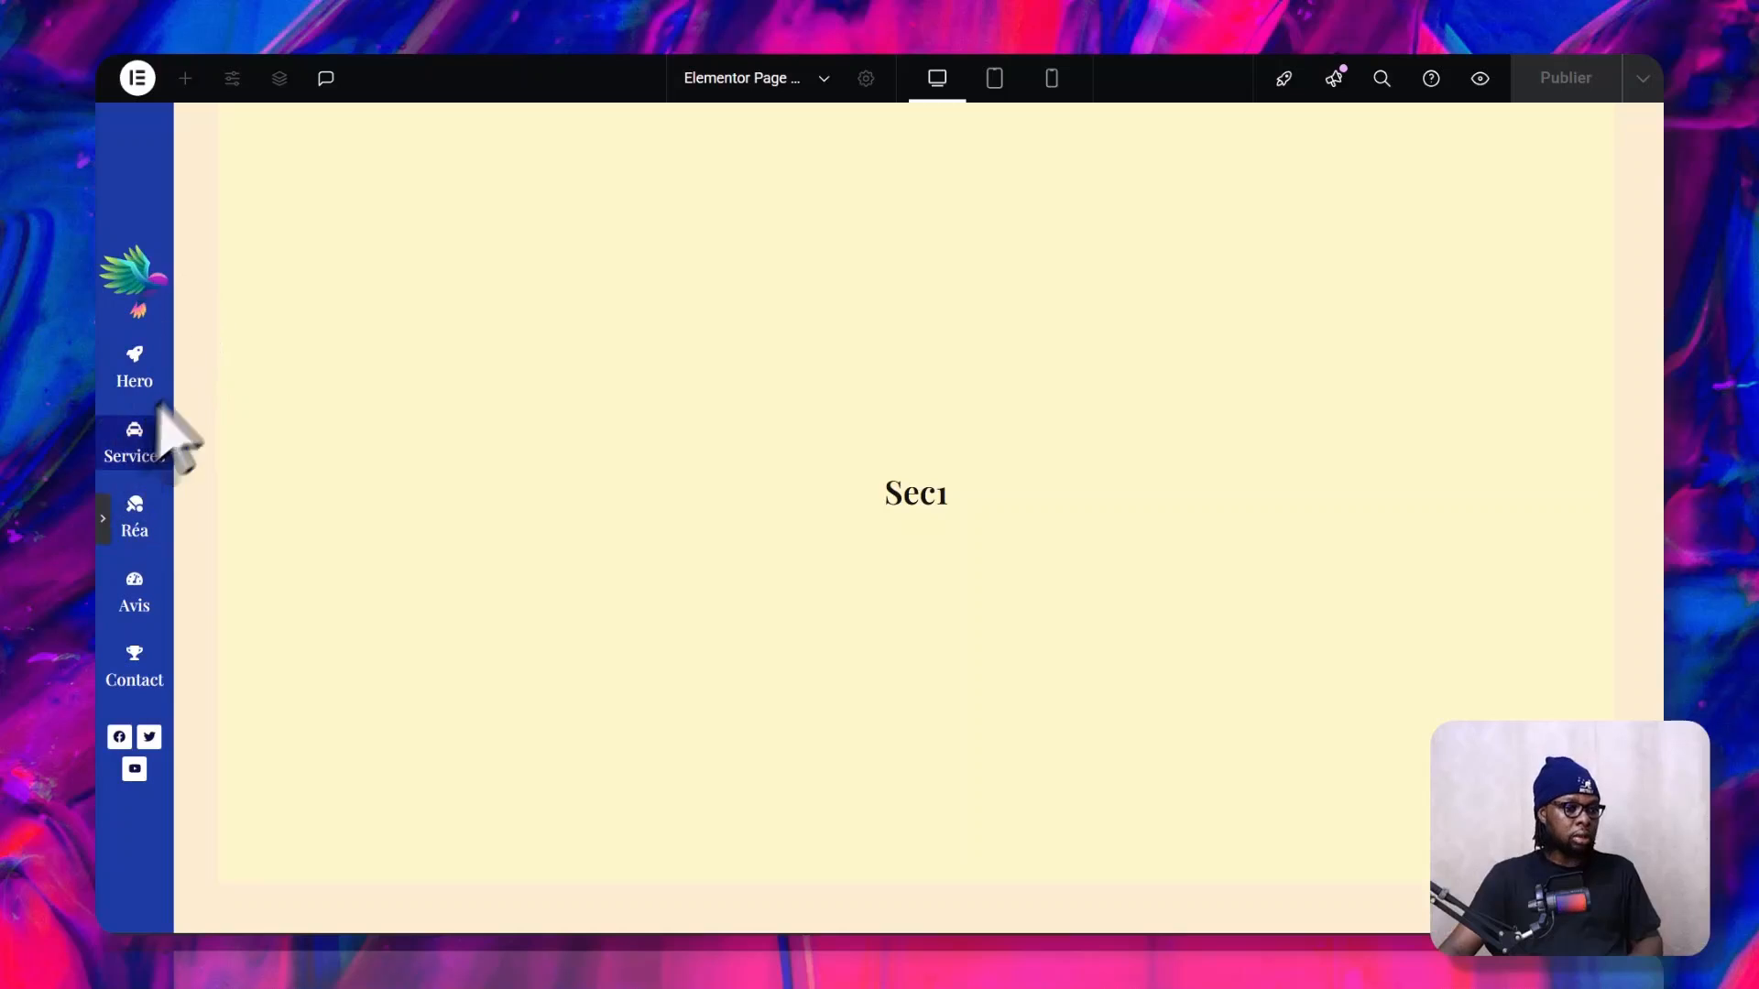
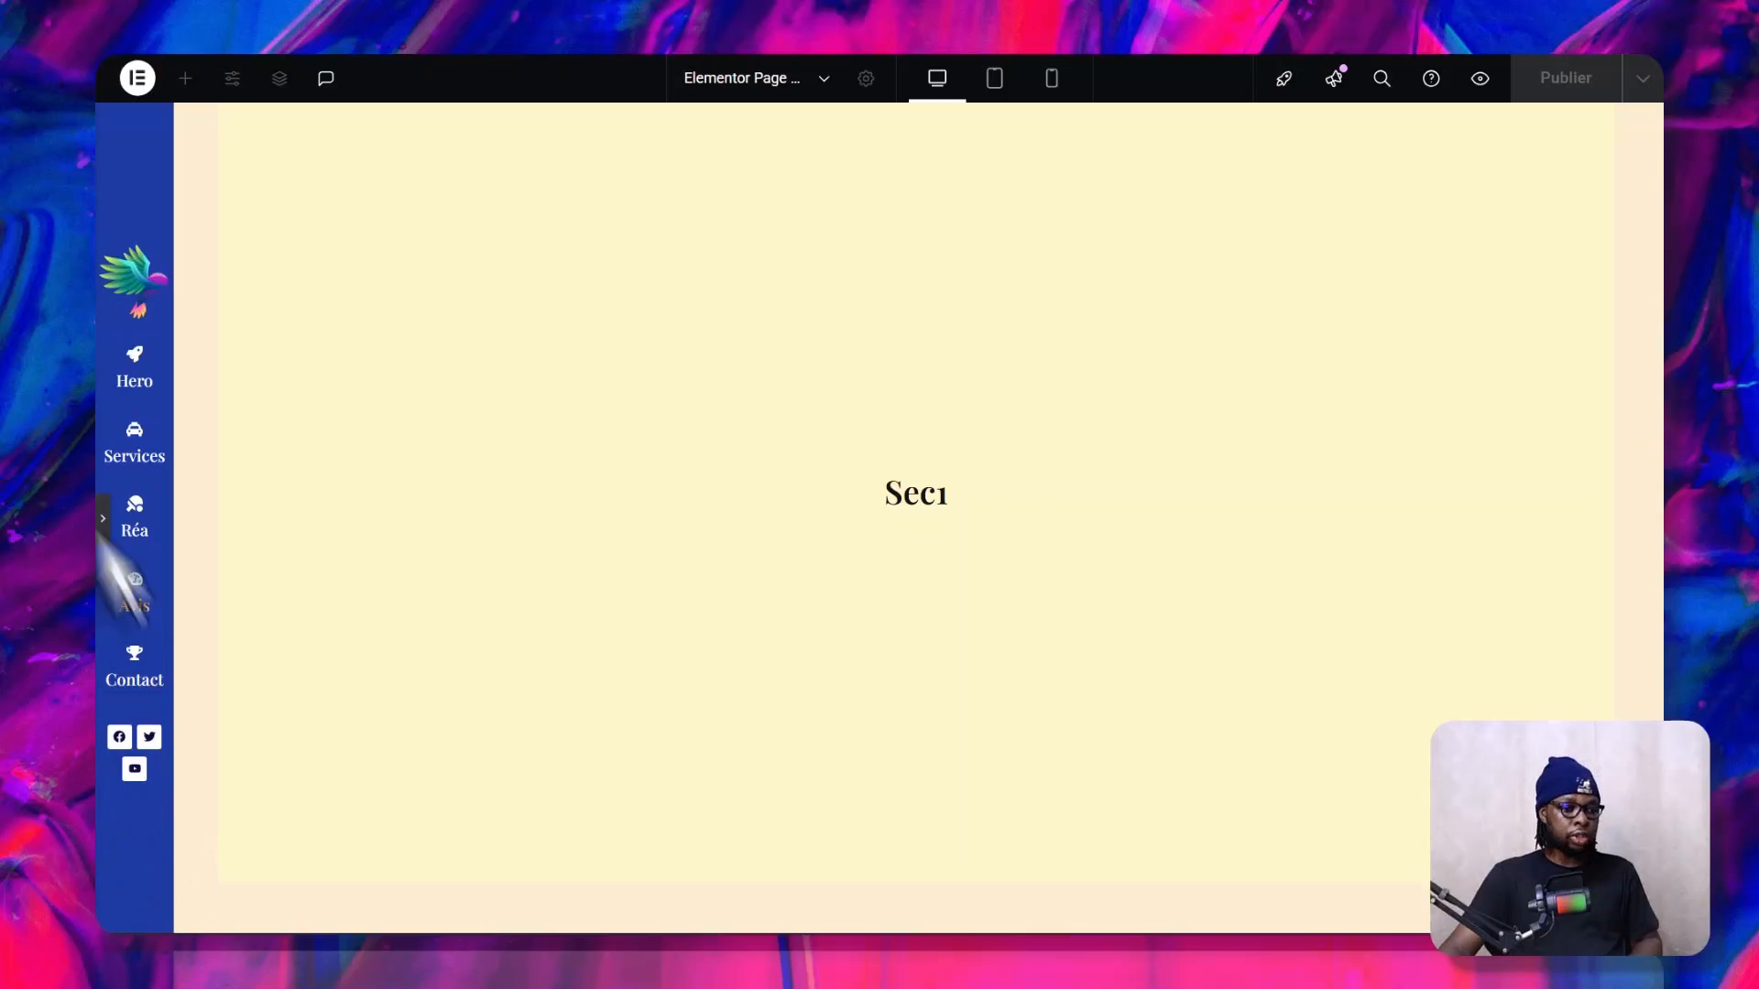
pyautogui.click(104, 519)
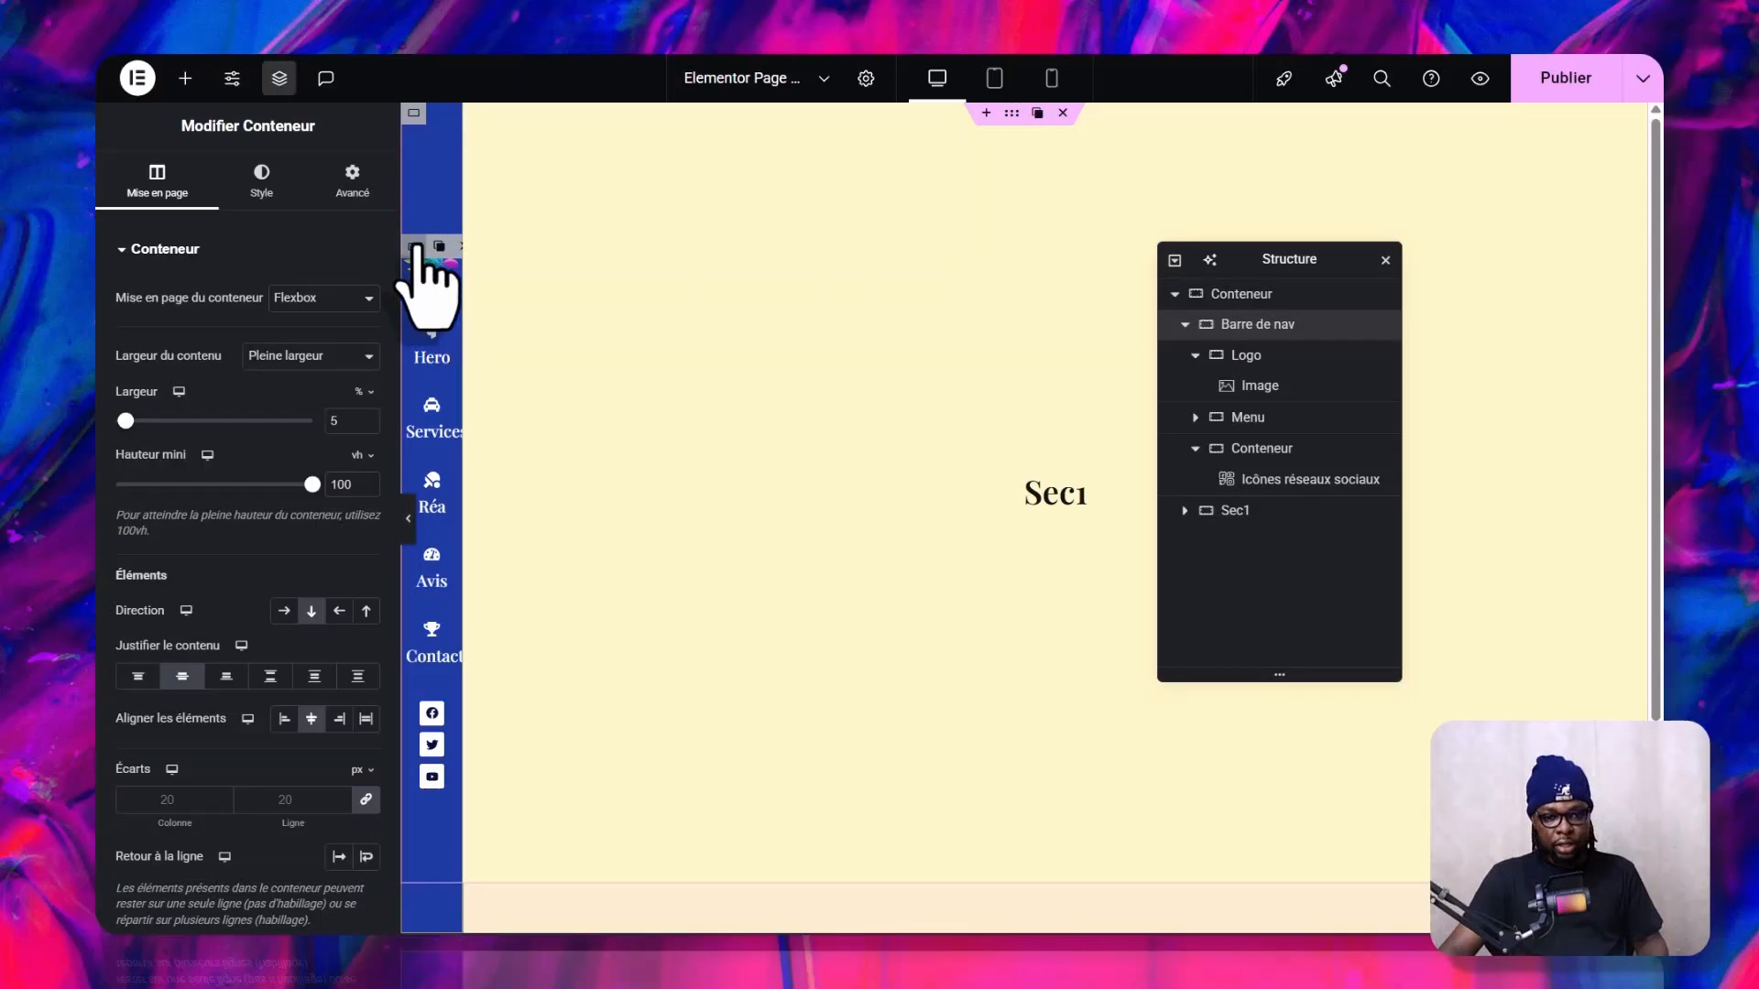
# - Set the position of the Logo container to Absolu
pyautogui.click(416, 246)
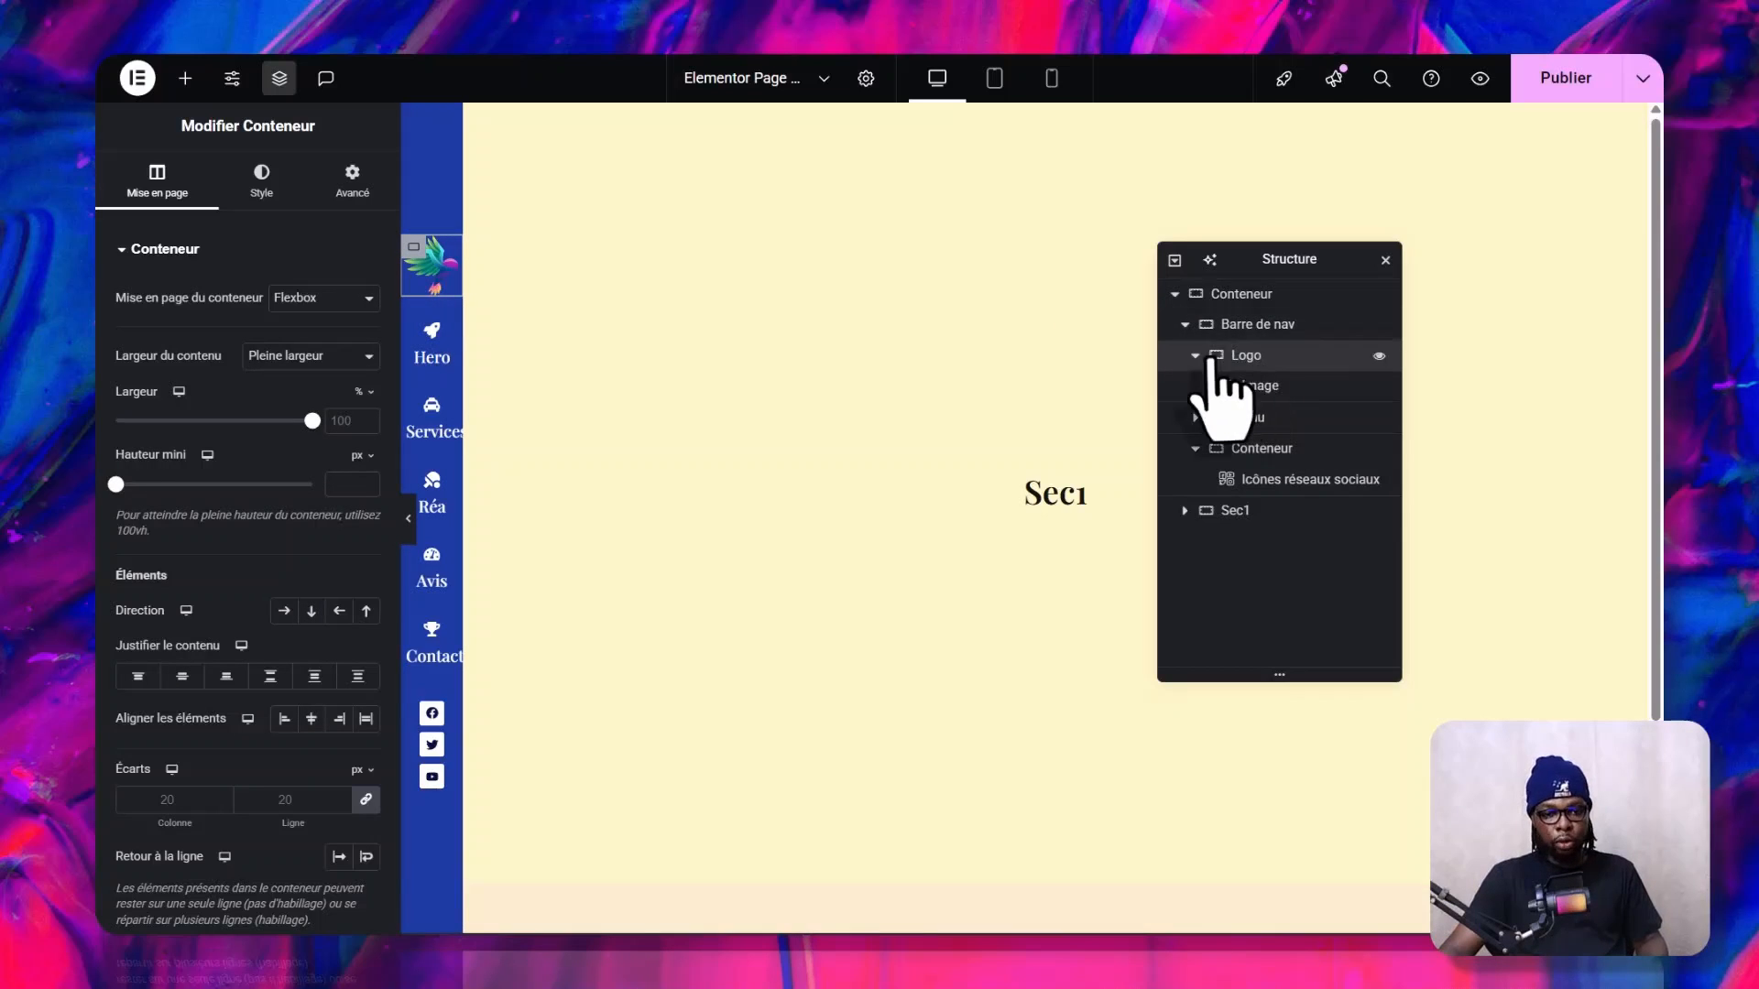
pyautogui.click(352, 181)
pyautogui.scroll(-3, 284, 715)
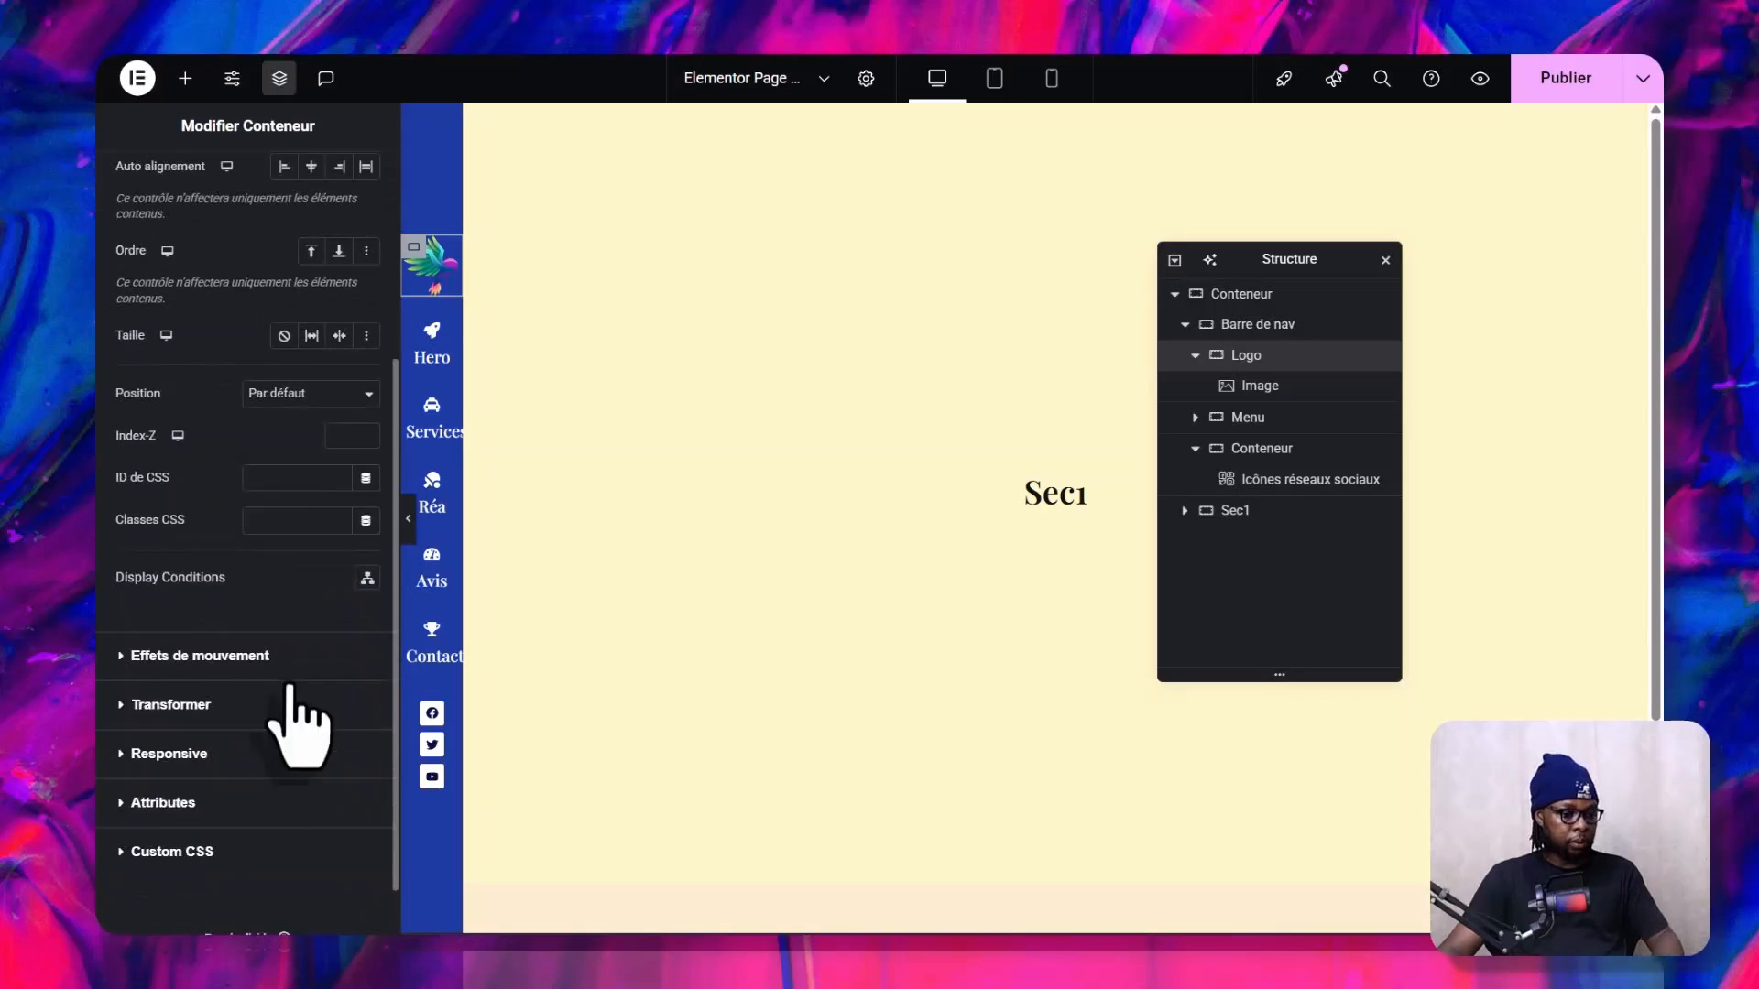
pyautogui.click(274, 394)
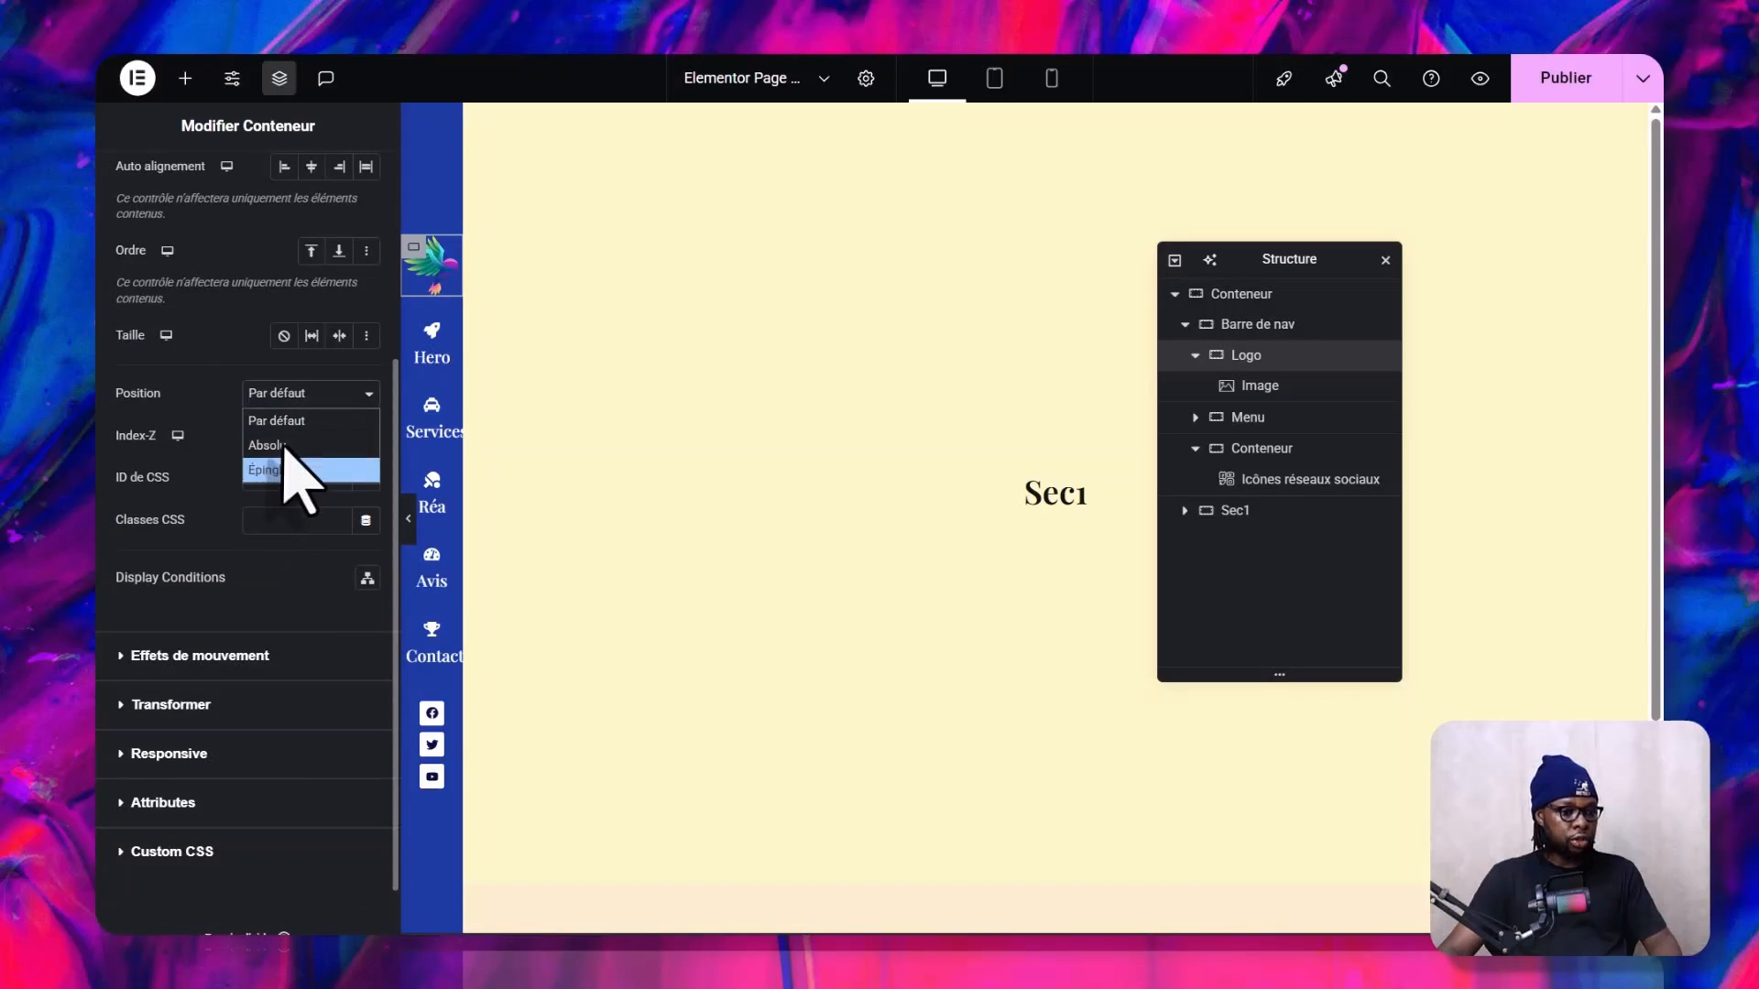
pyautogui.click(289, 443)
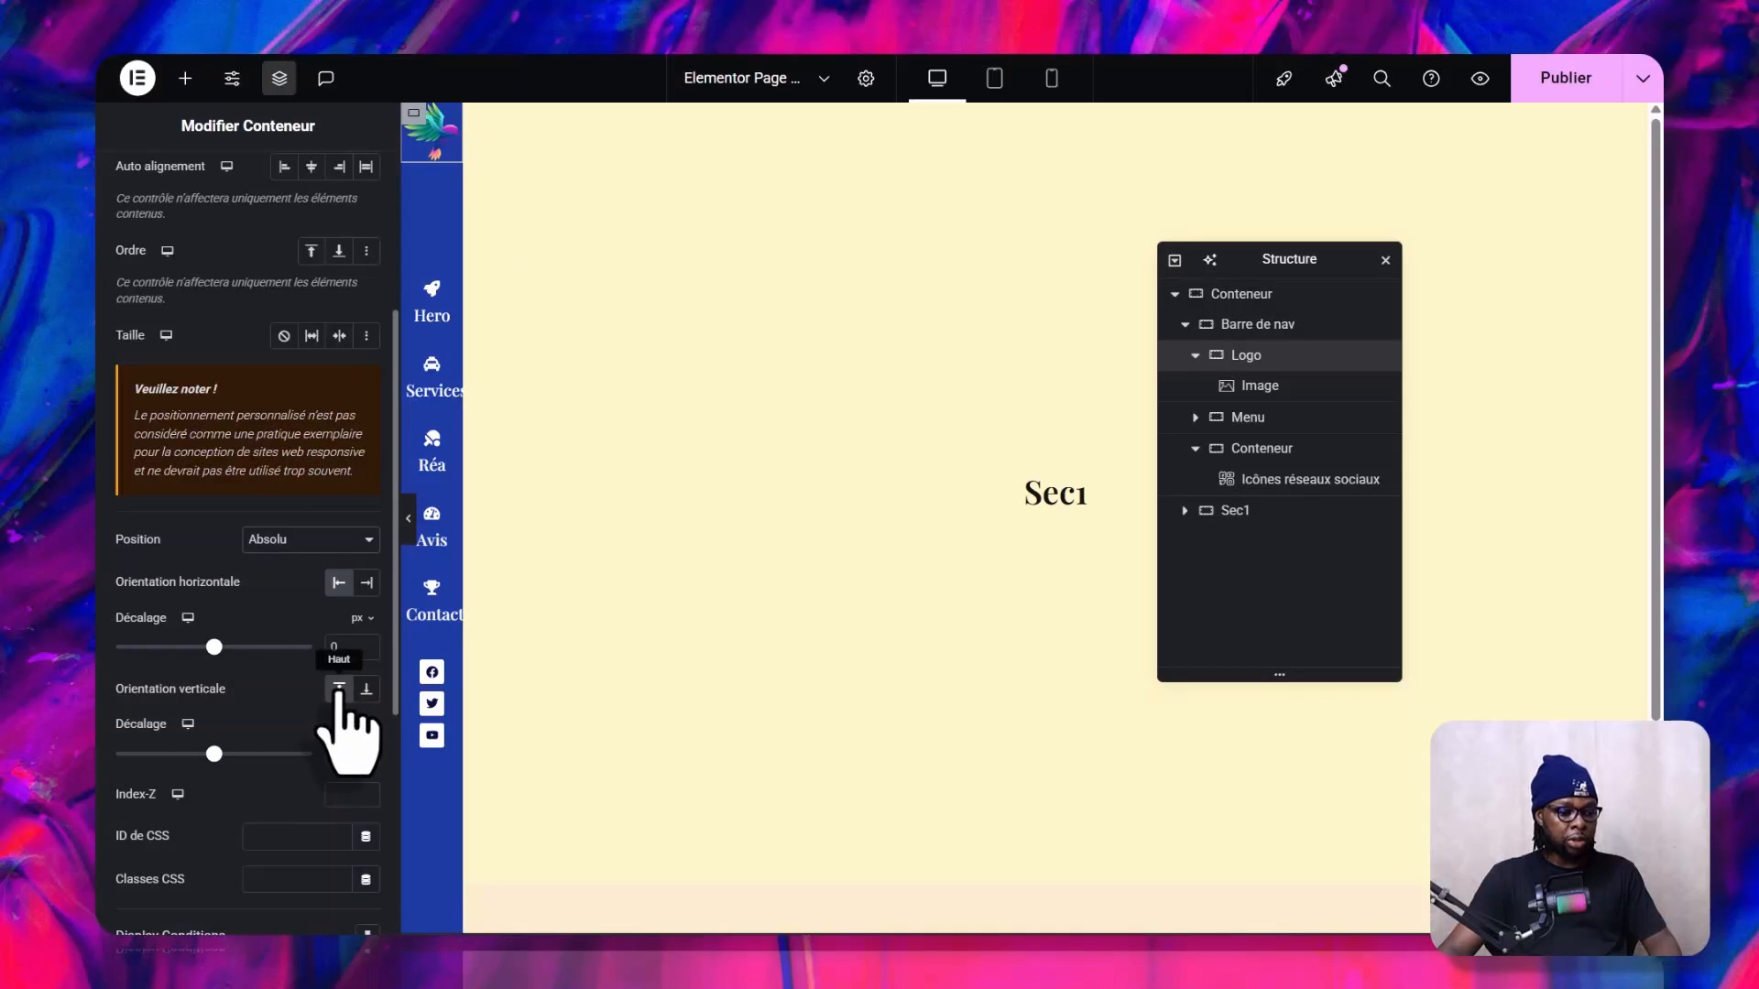
# - Anchor the Logo container vertically to Haut and check the bar with the editing panel hidden
pyautogui.click(338, 692)
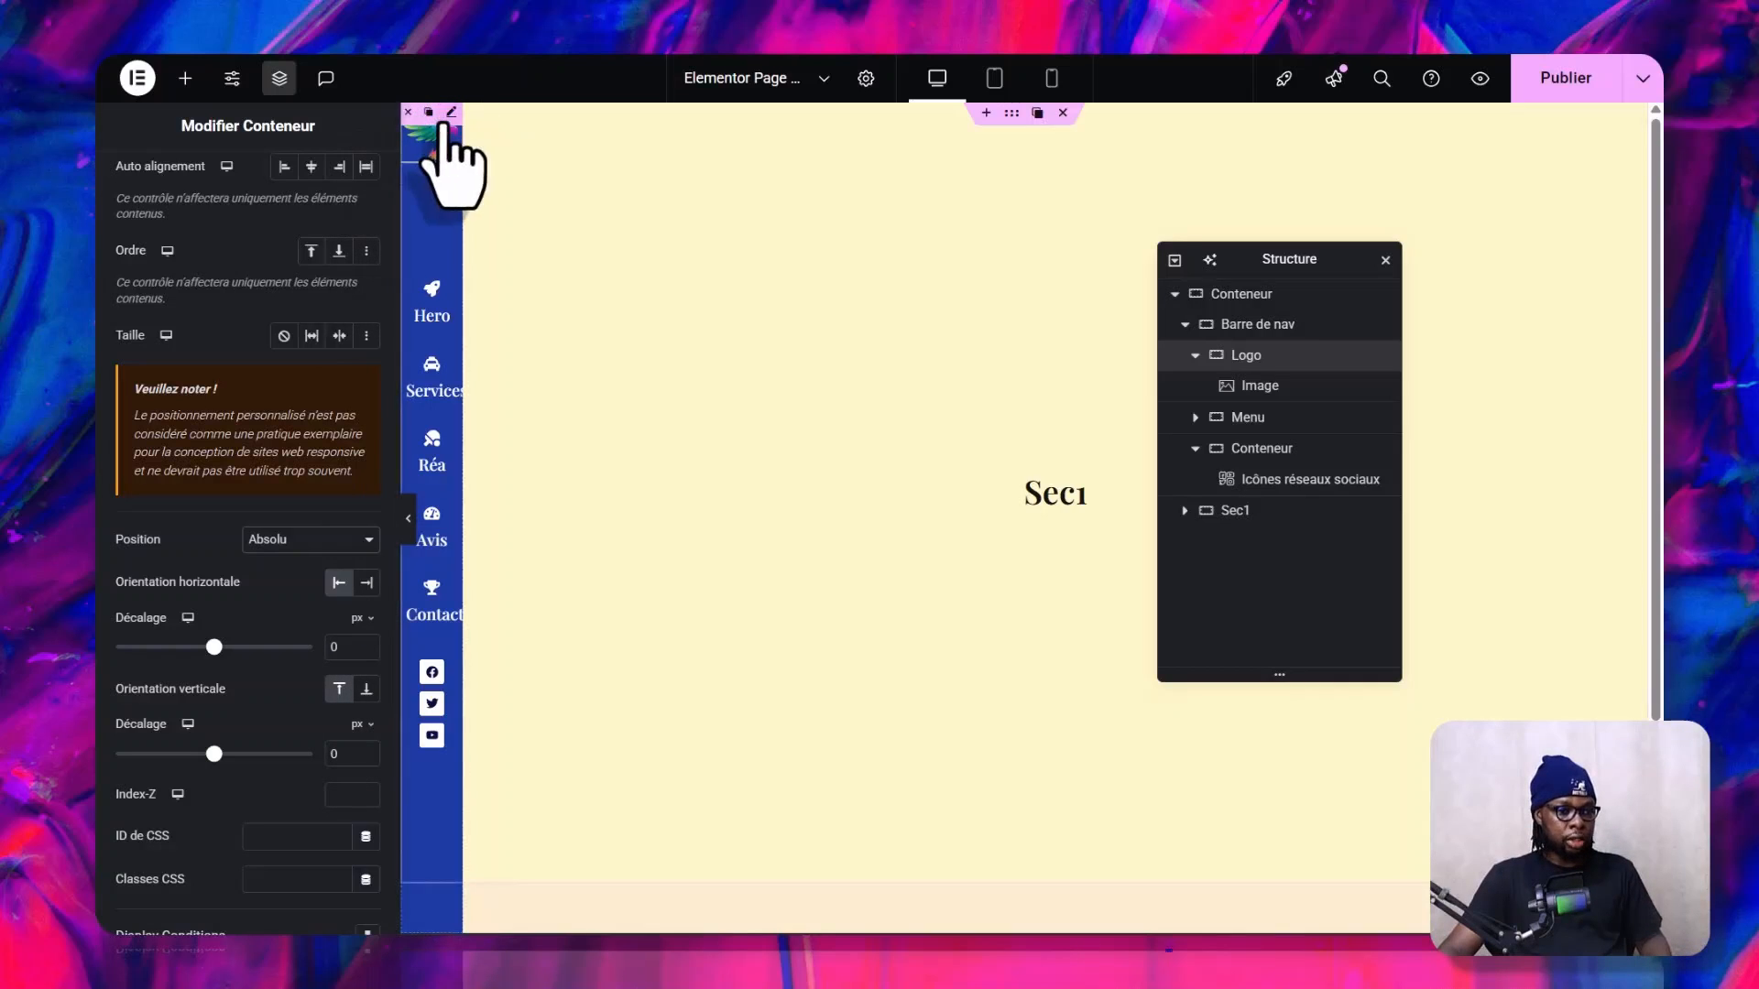
pyautogui.click(408, 522)
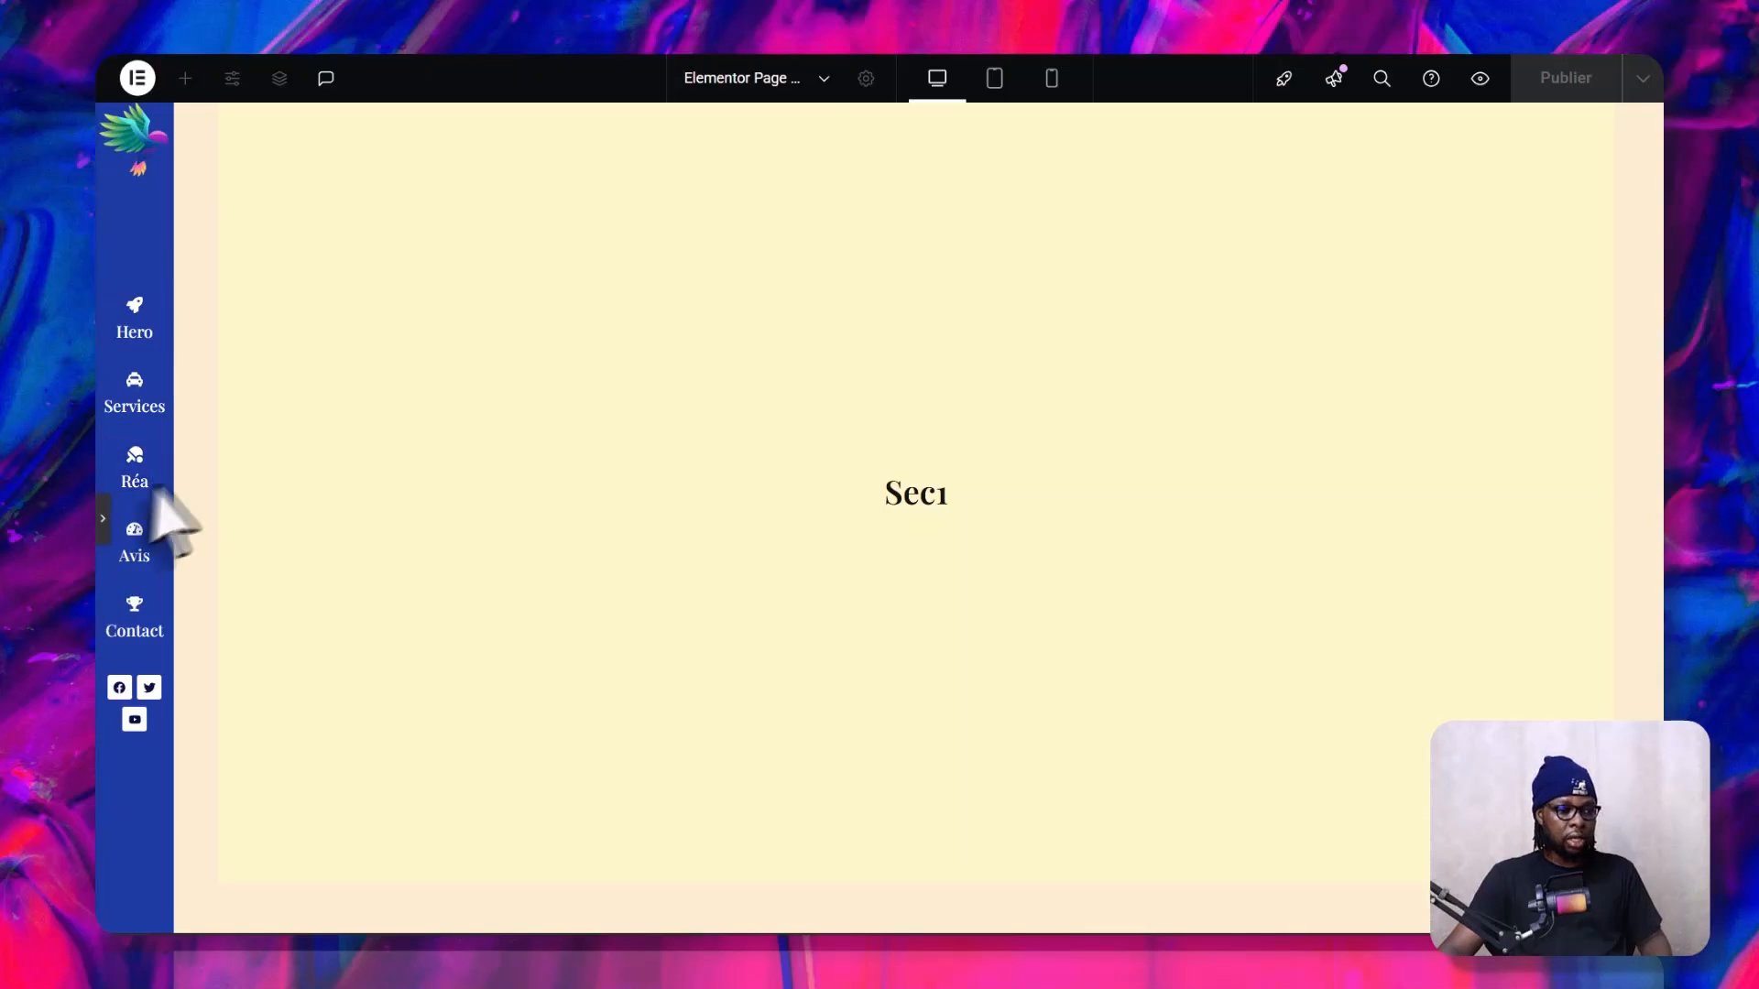
pyautogui.click(103, 519)
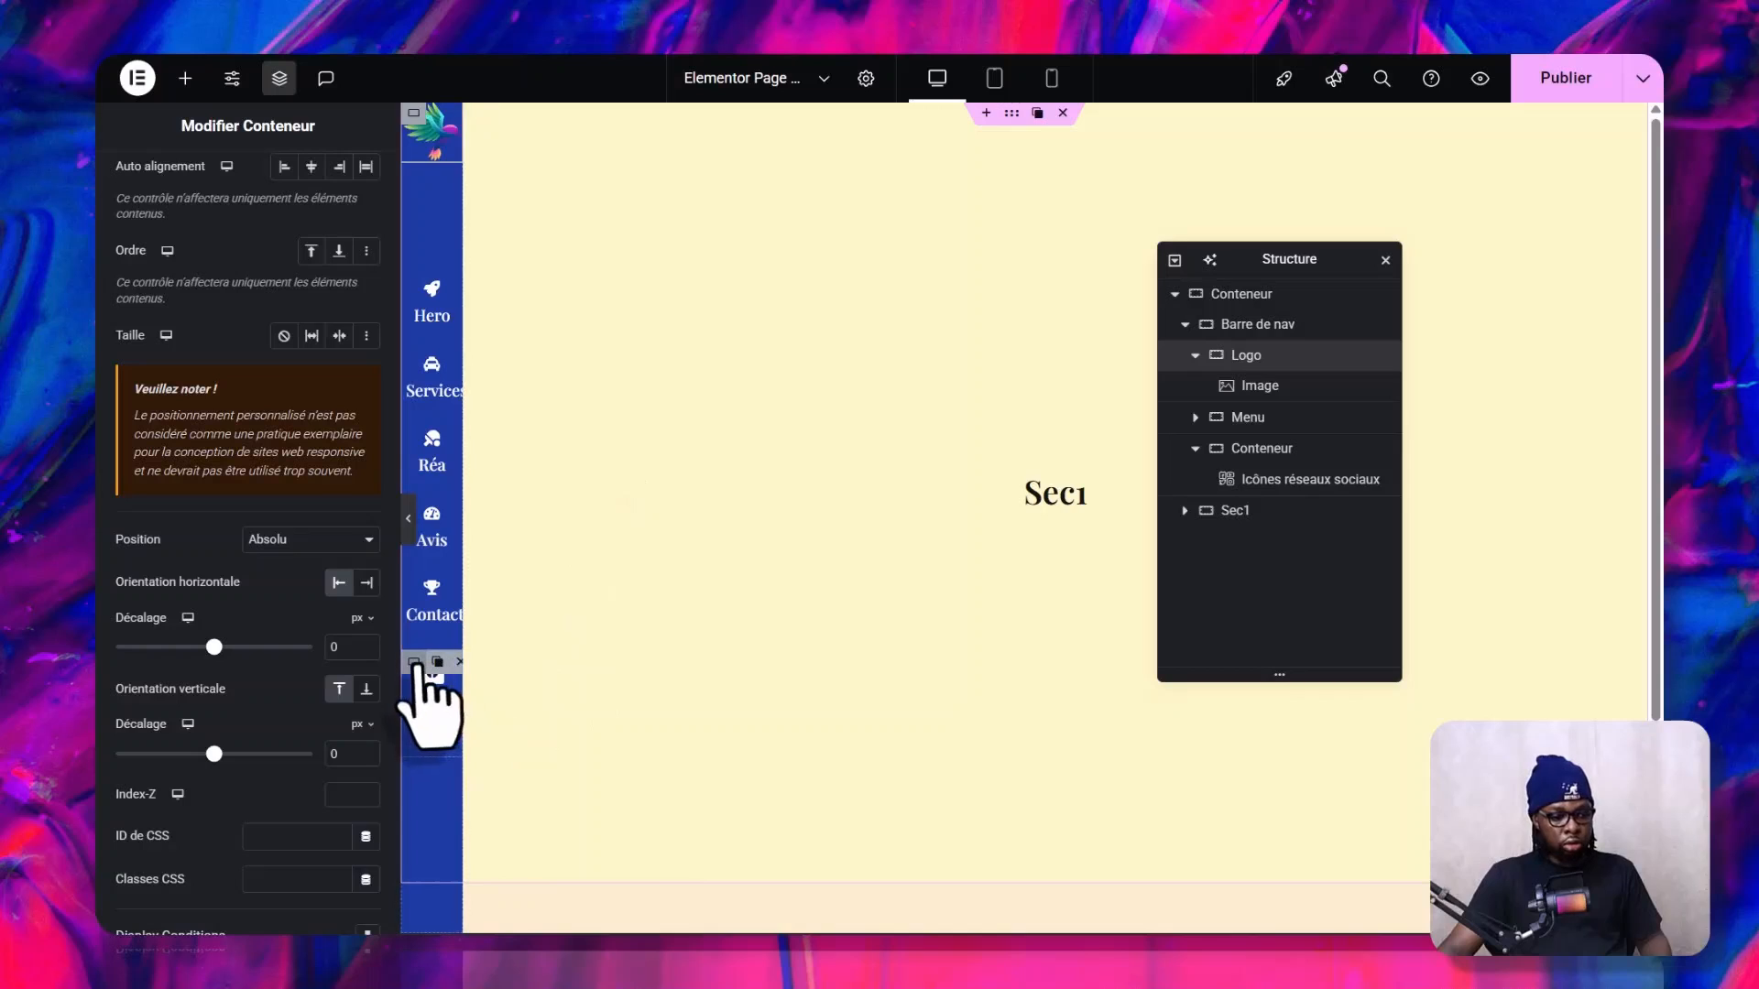
# - Rename the container holding the social icons as Réseaux sociaux
pyautogui.click(423, 705)
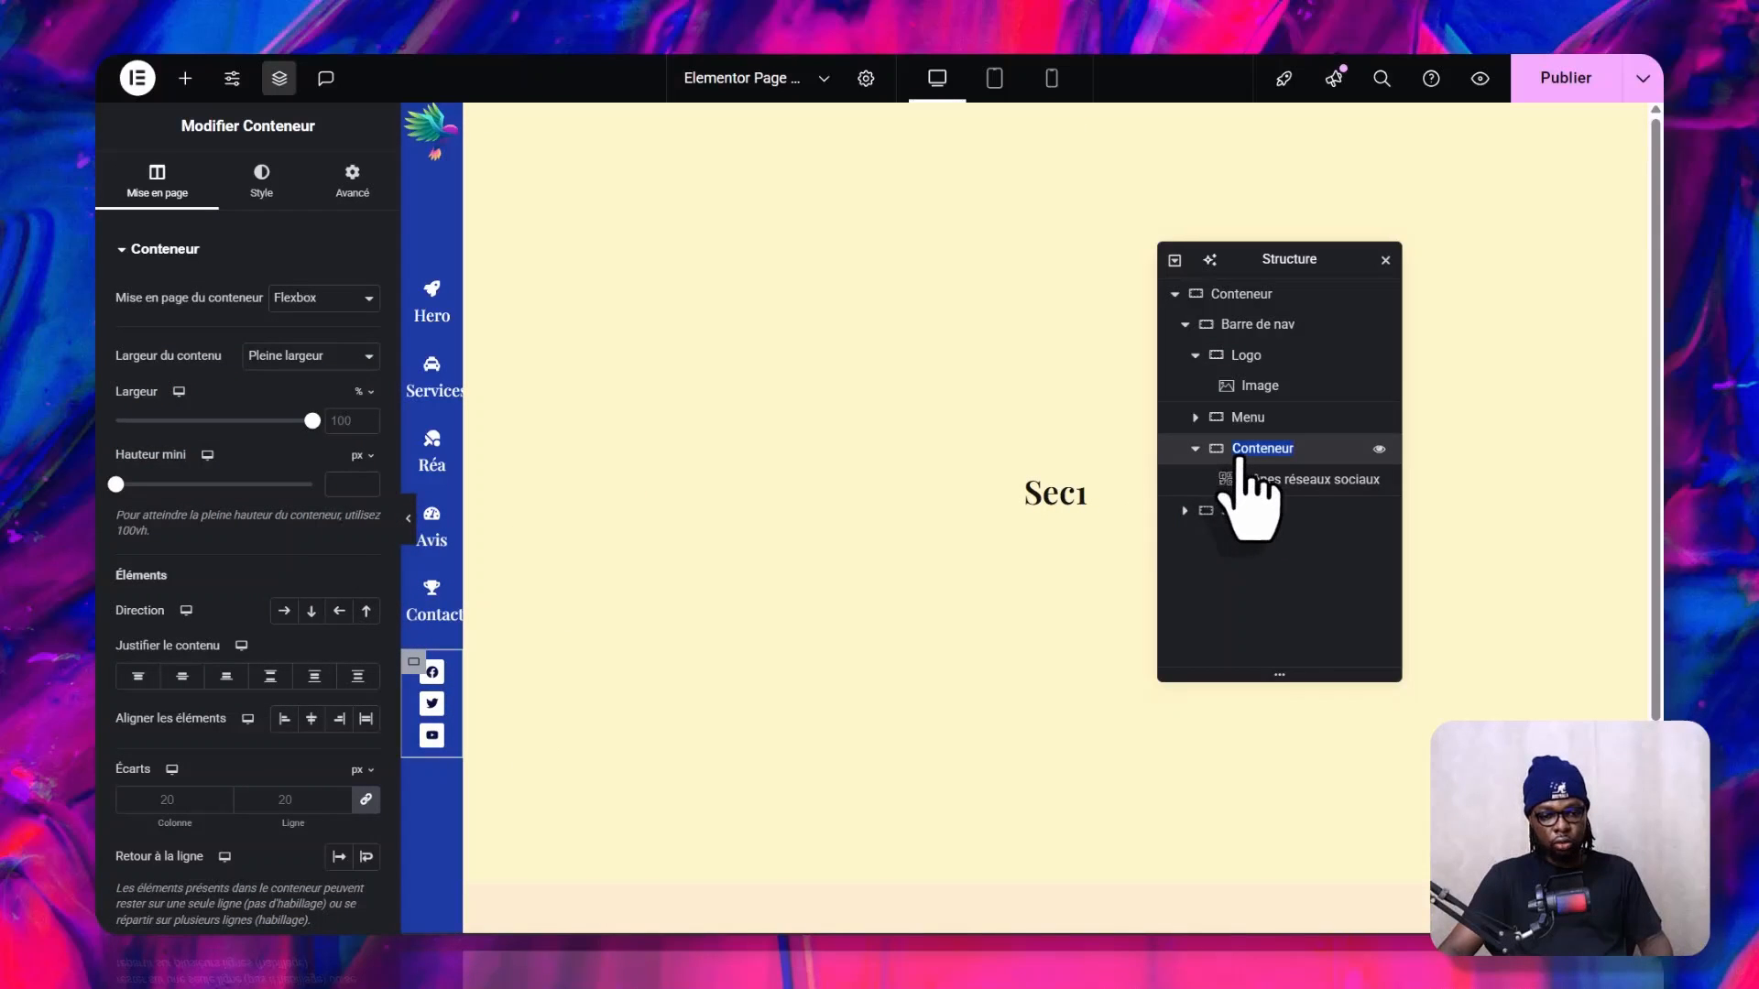
pyautogui.write('és')
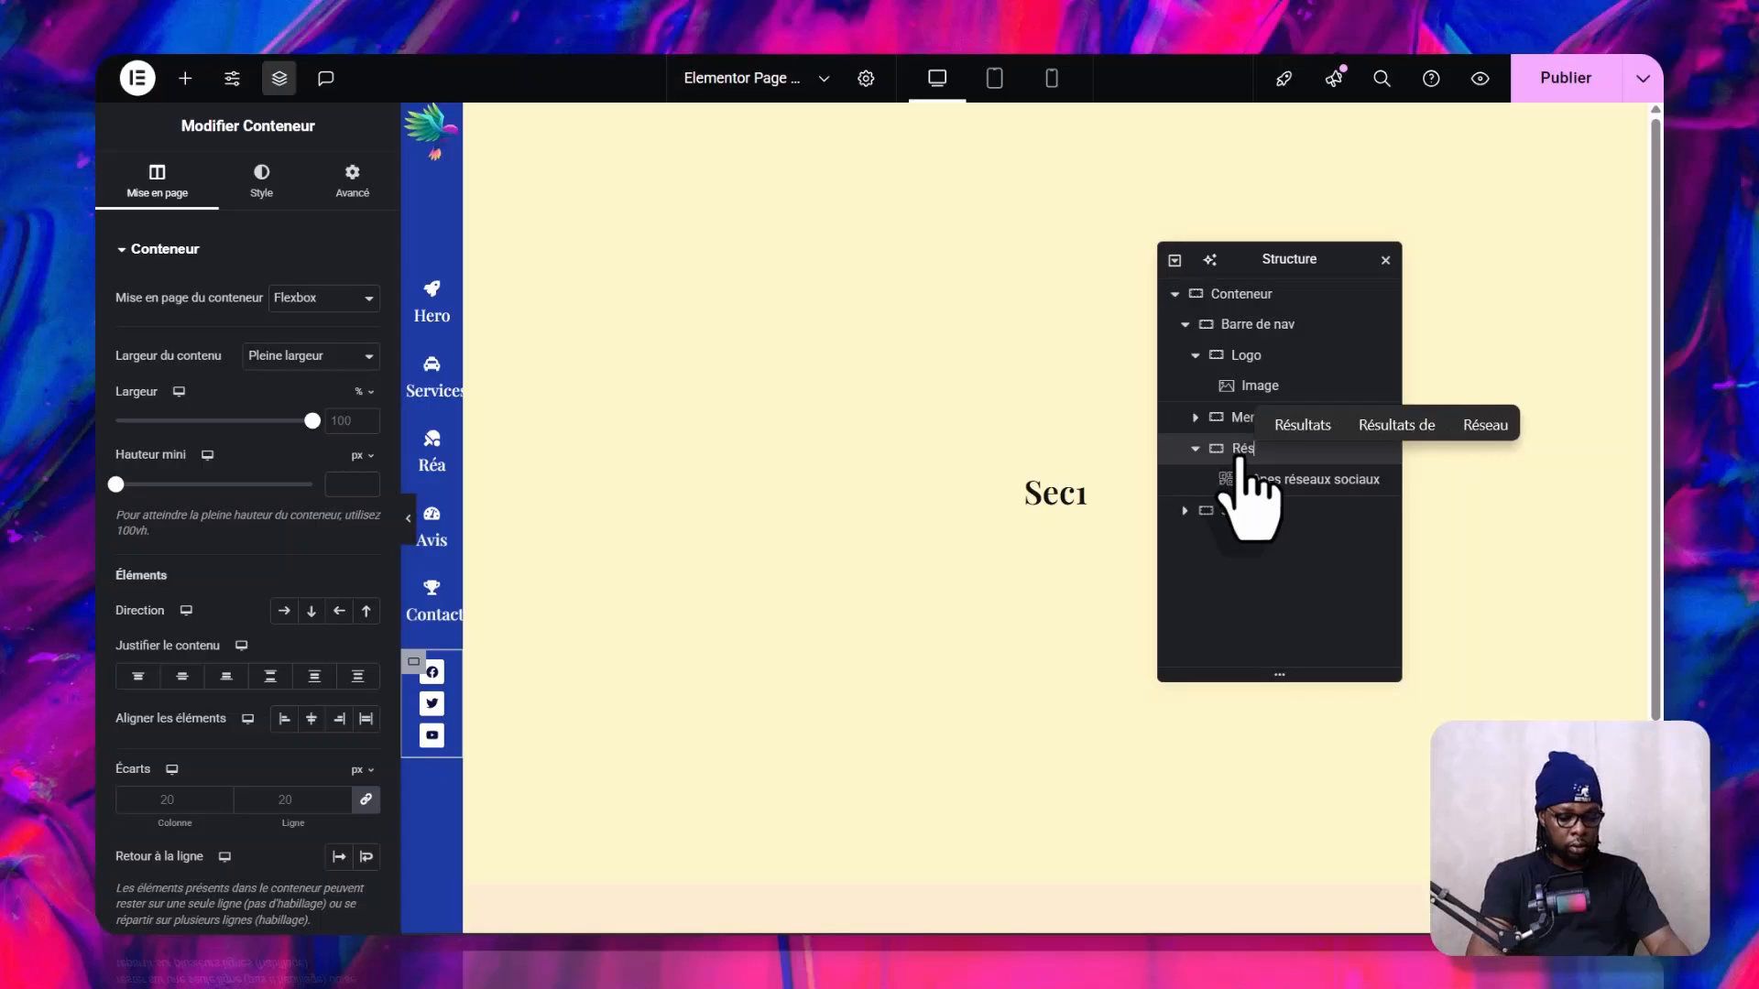
pyautogui.write('eaux sociaux')
pyautogui.press('Return')
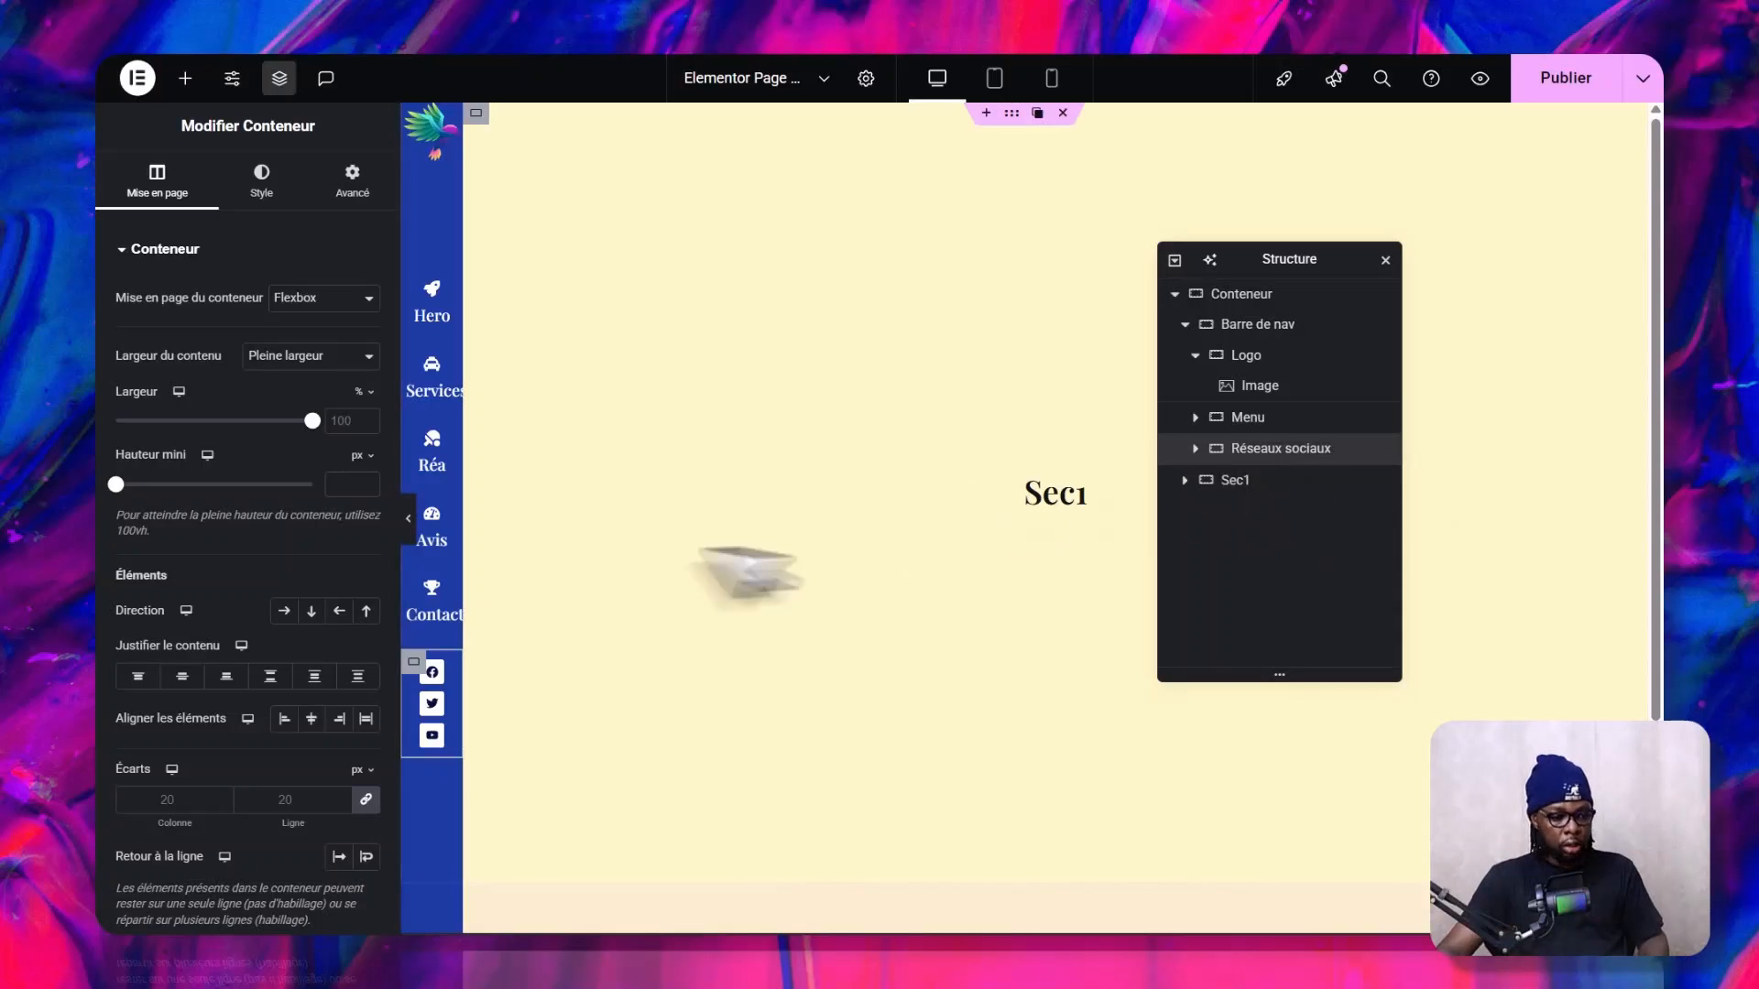
# - Set the Réseaux sociaux container's position to Absolu with bottom vertical orientation, and check the bar with the editing panel hidden
pyautogui.click(352, 178)
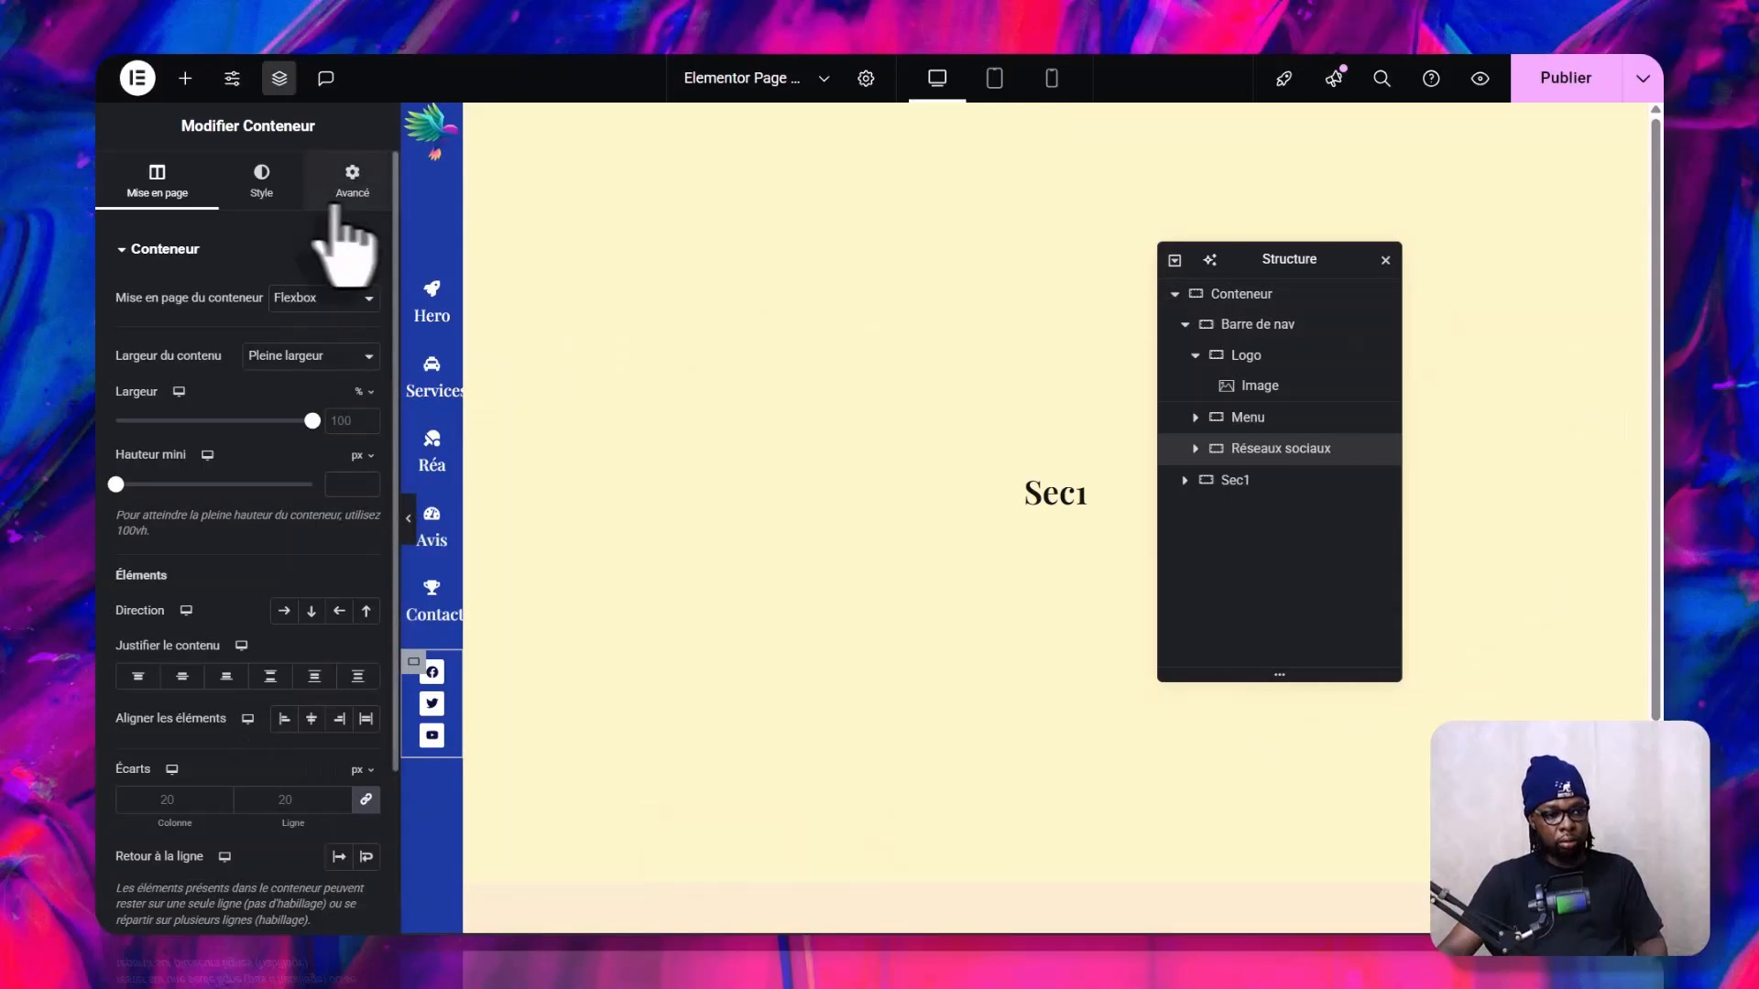
pyautogui.scroll(-3, 220, 663)
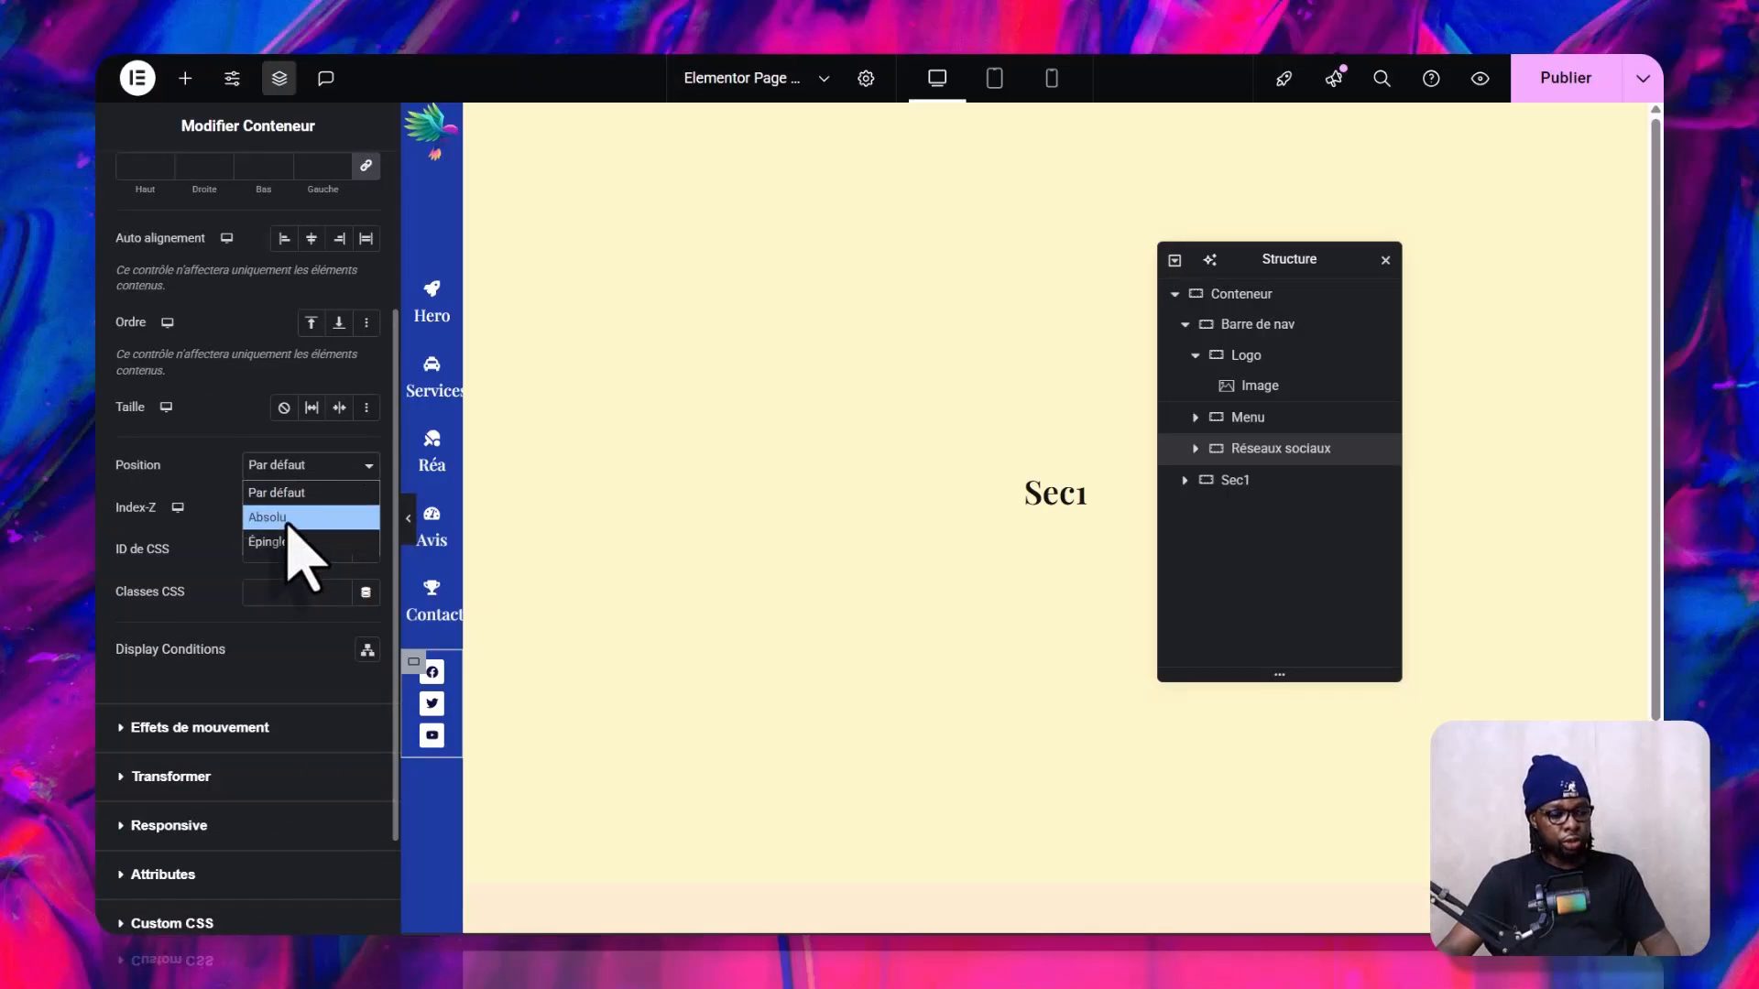
pyautogui.click(287, 518)
pyautogui.scroll(-2, 275, 806)
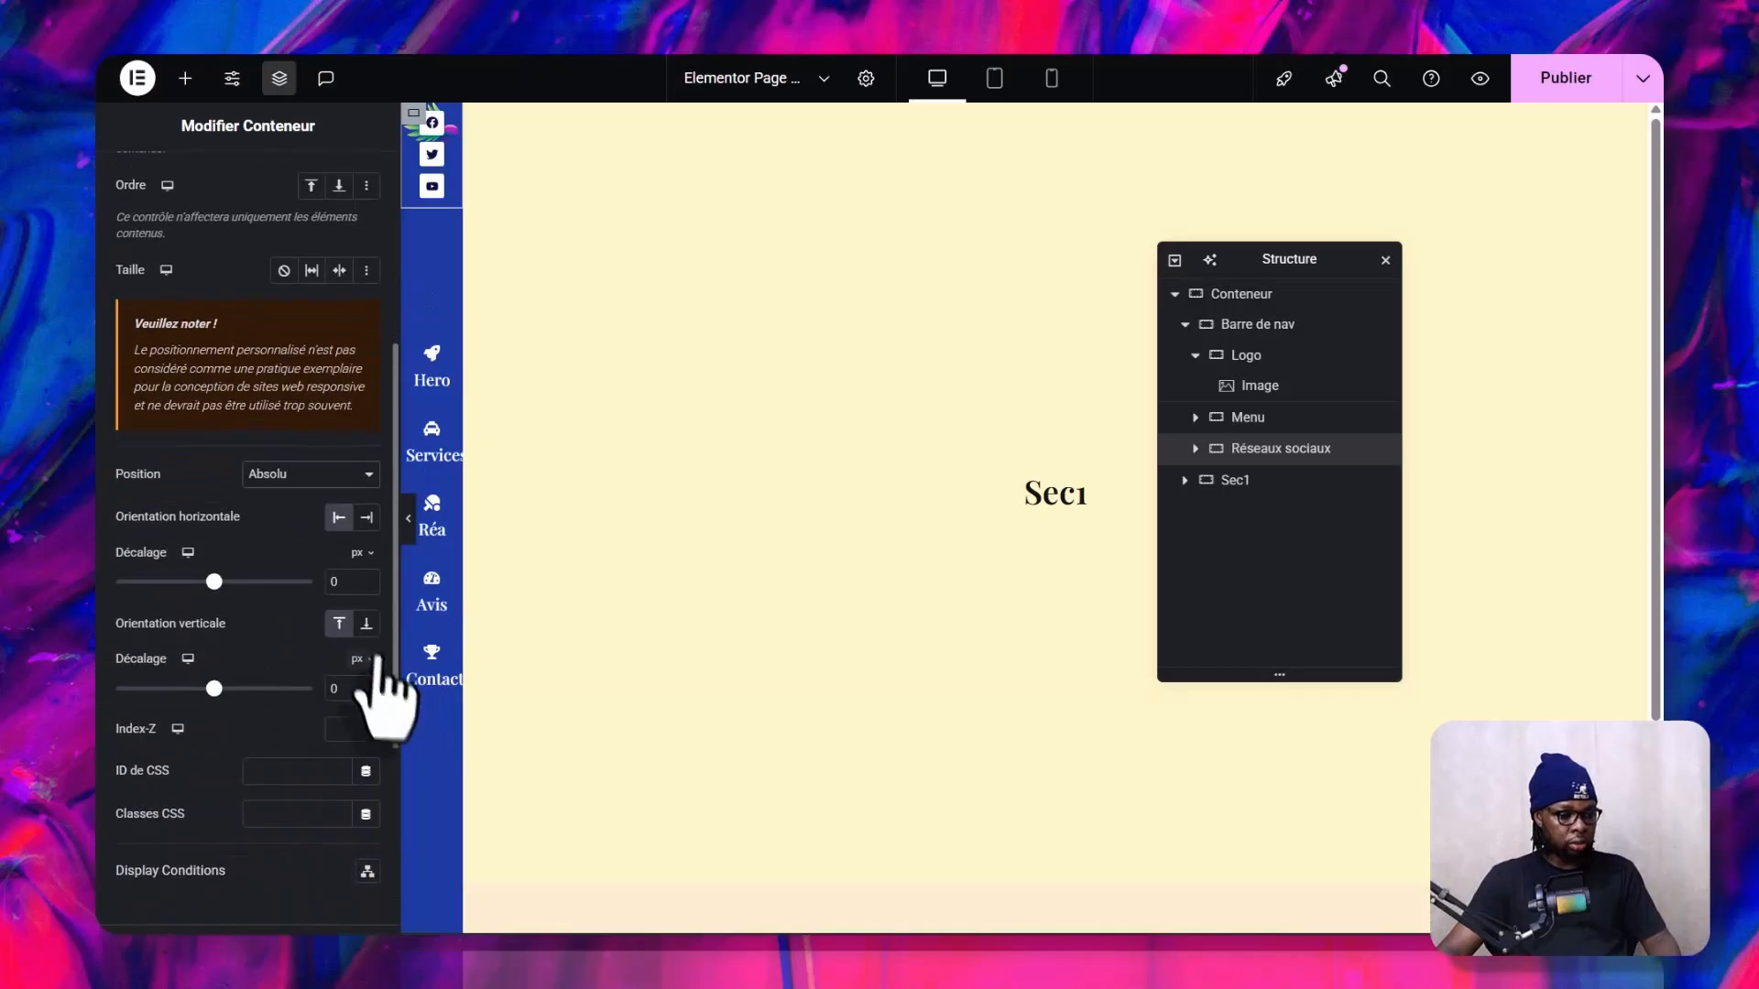
pyautogui.click(366, 624)
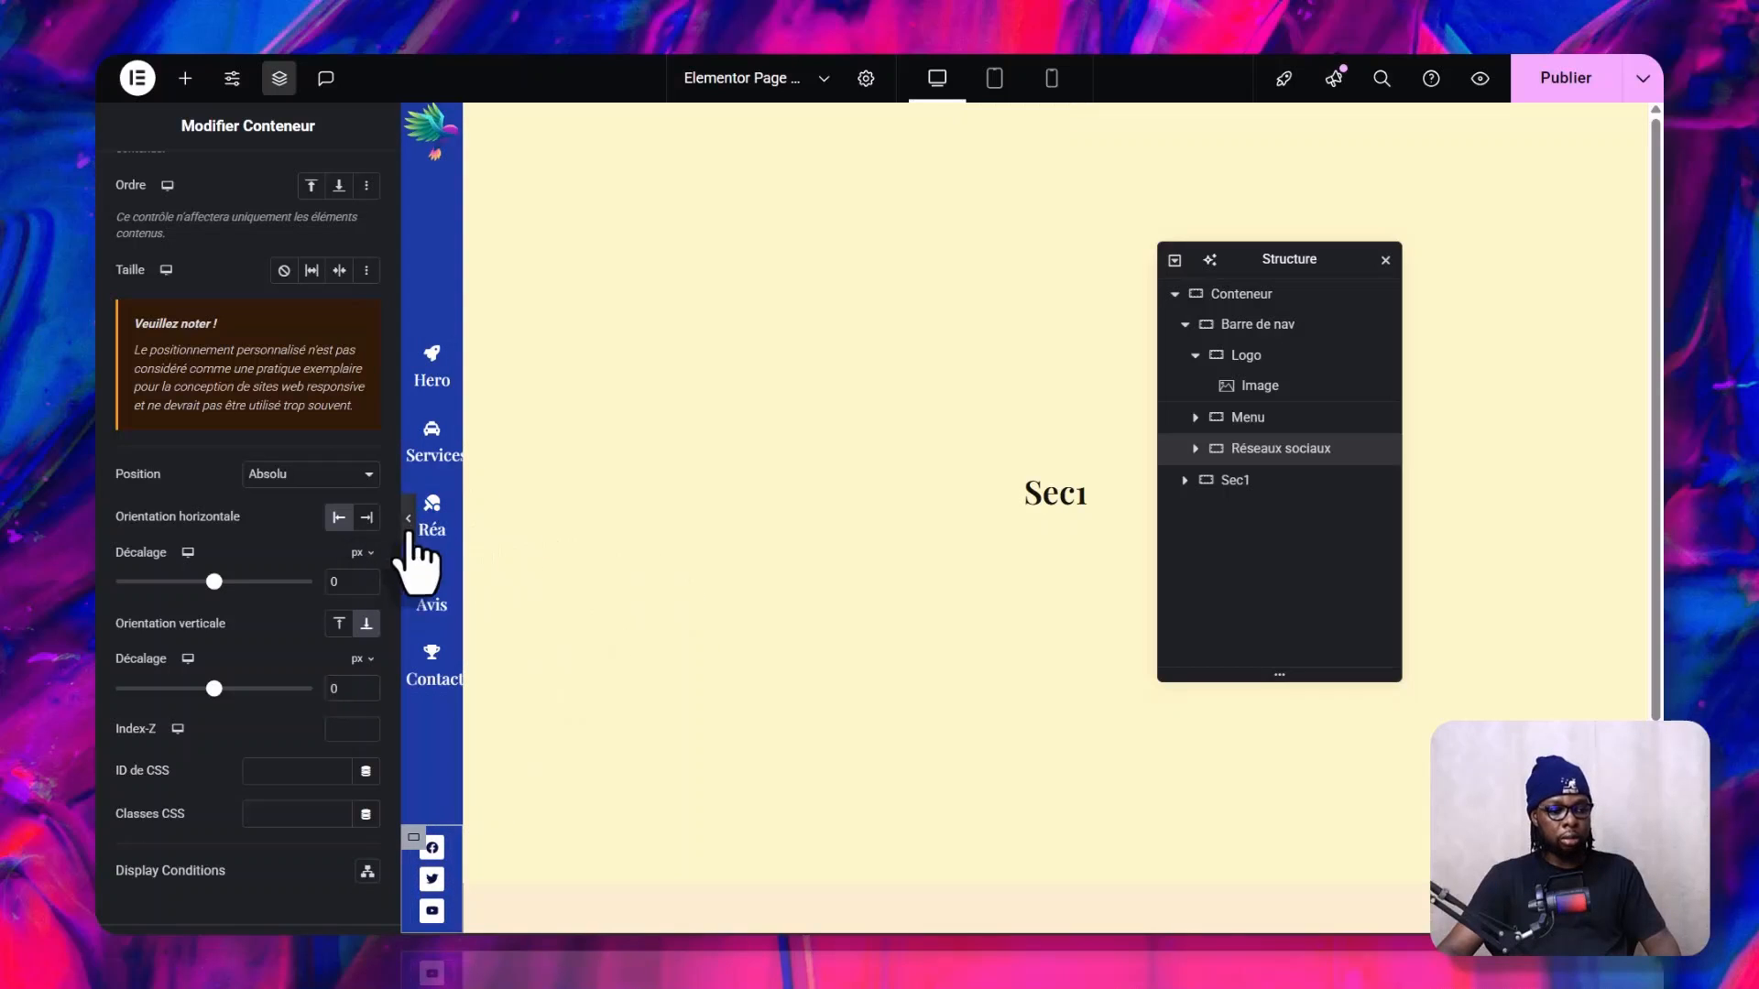
pyautogui.click(409, 520)
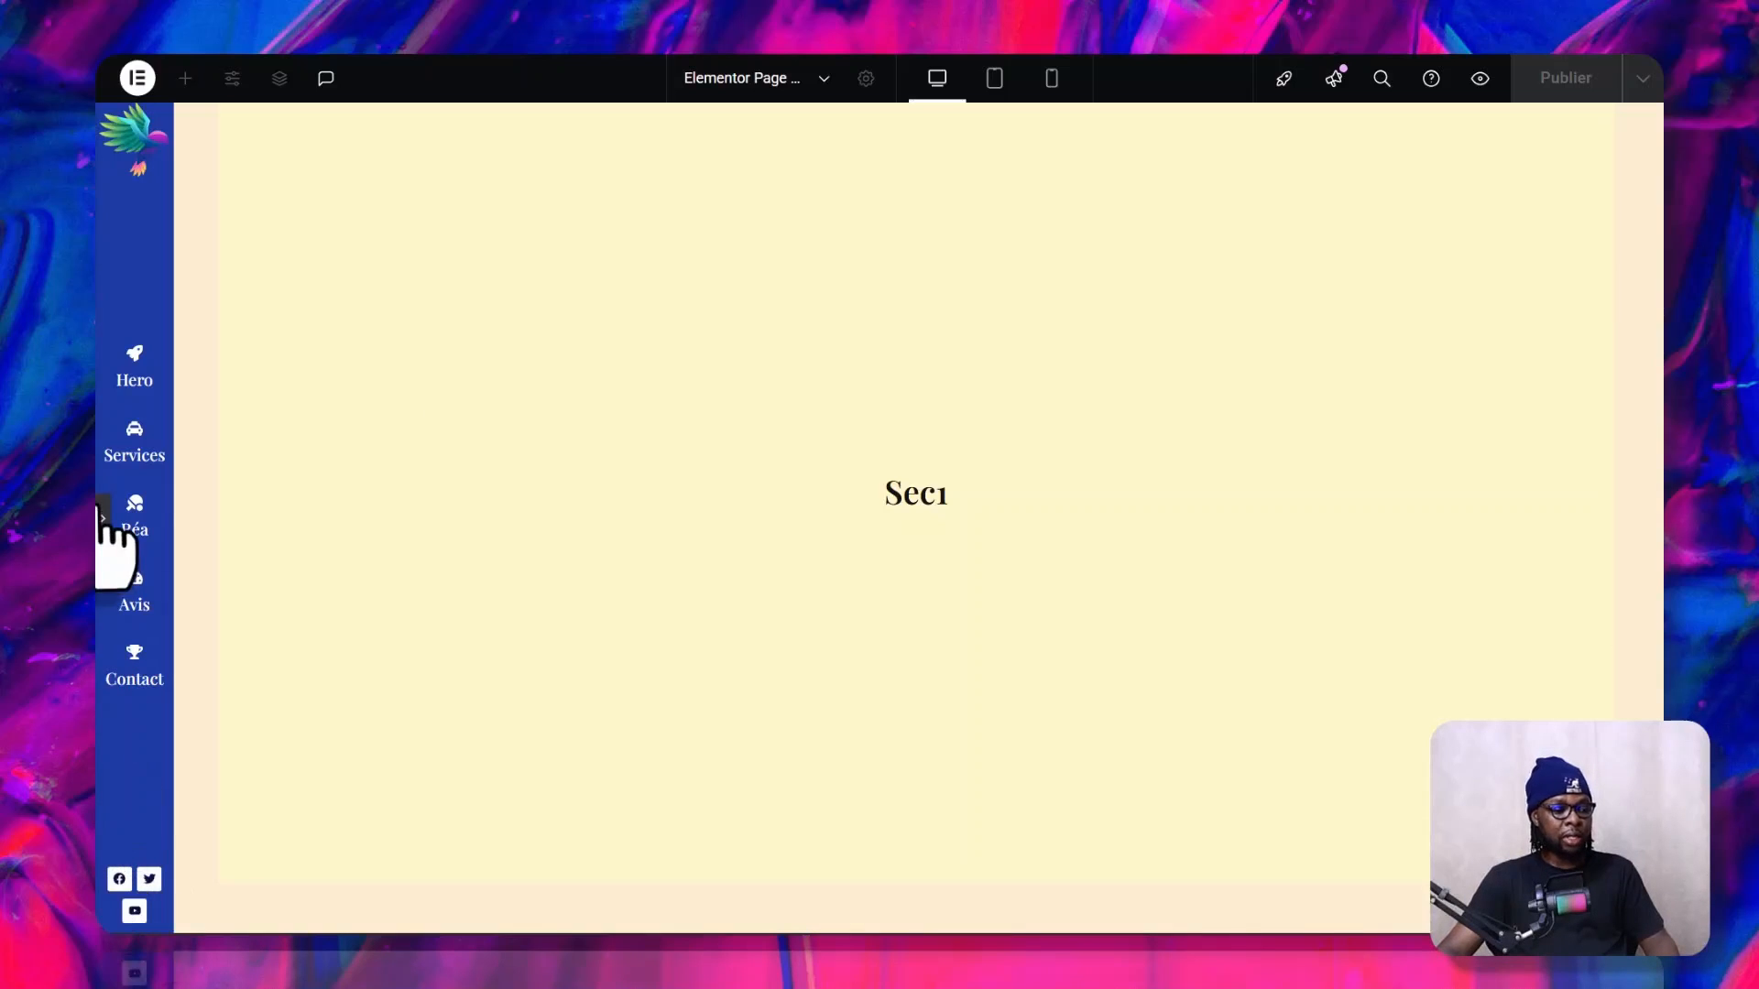
pyautogui.click(103, 520)
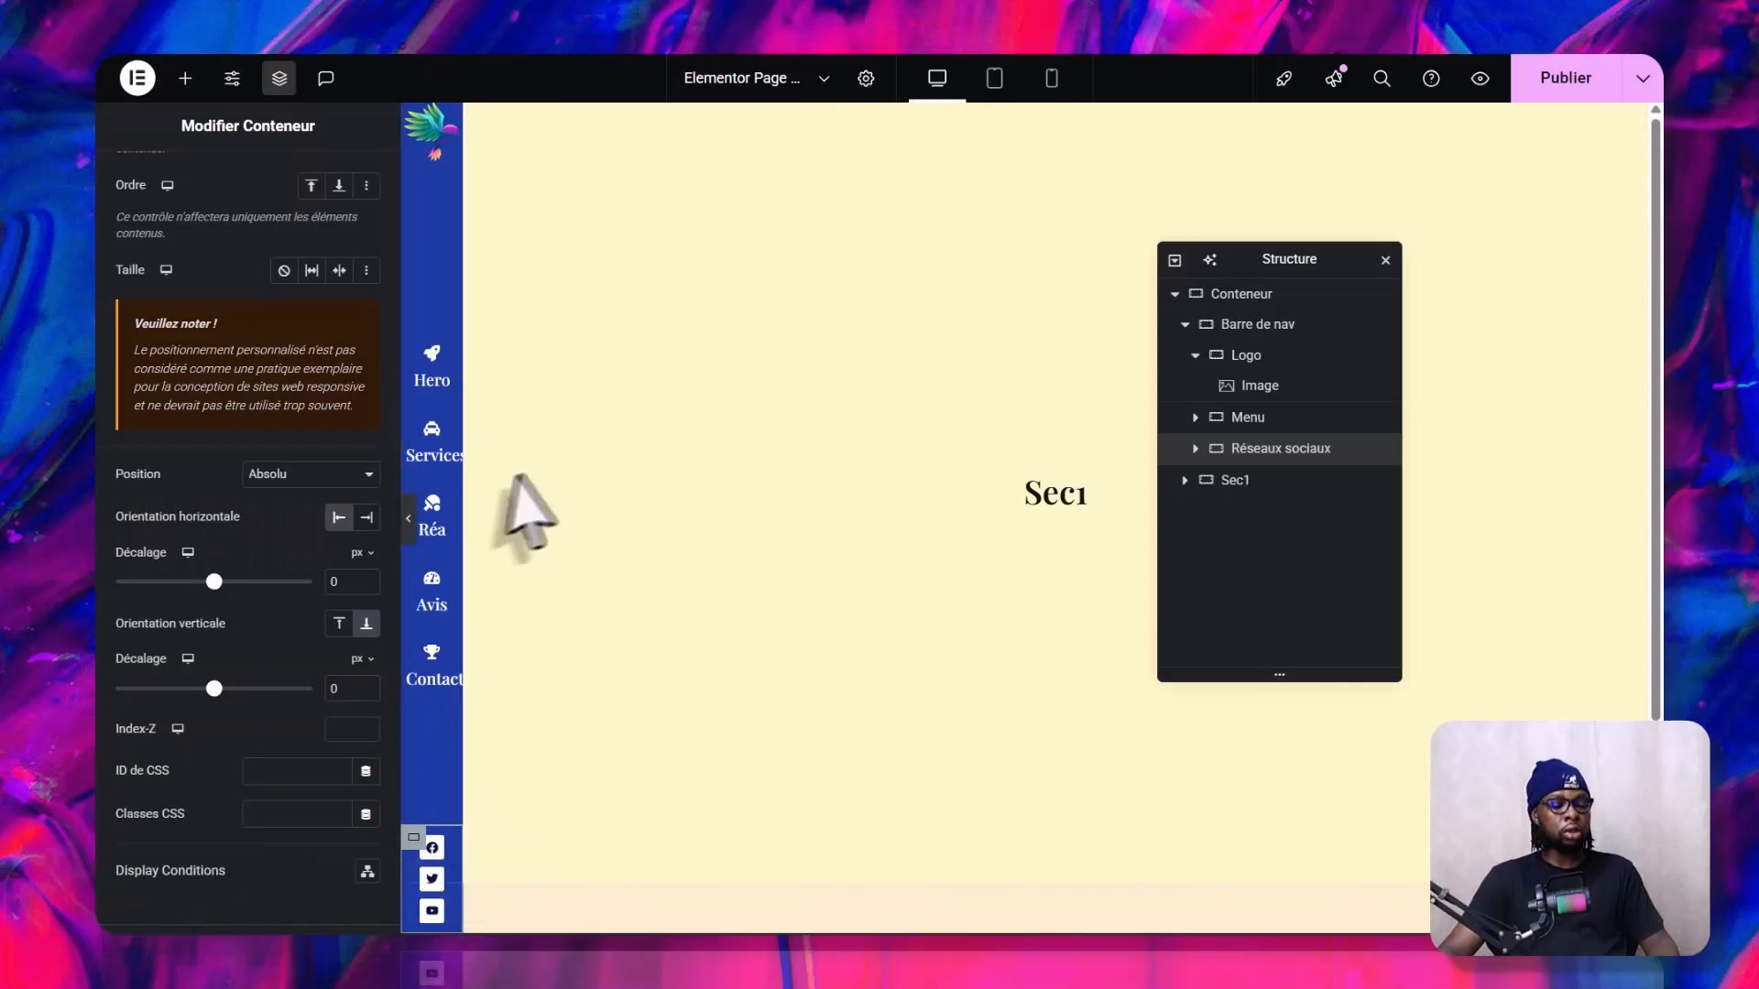
# - Set the social network icons to 1 column for both desktop and portrait tablet
pyautogui.click(447, 875)
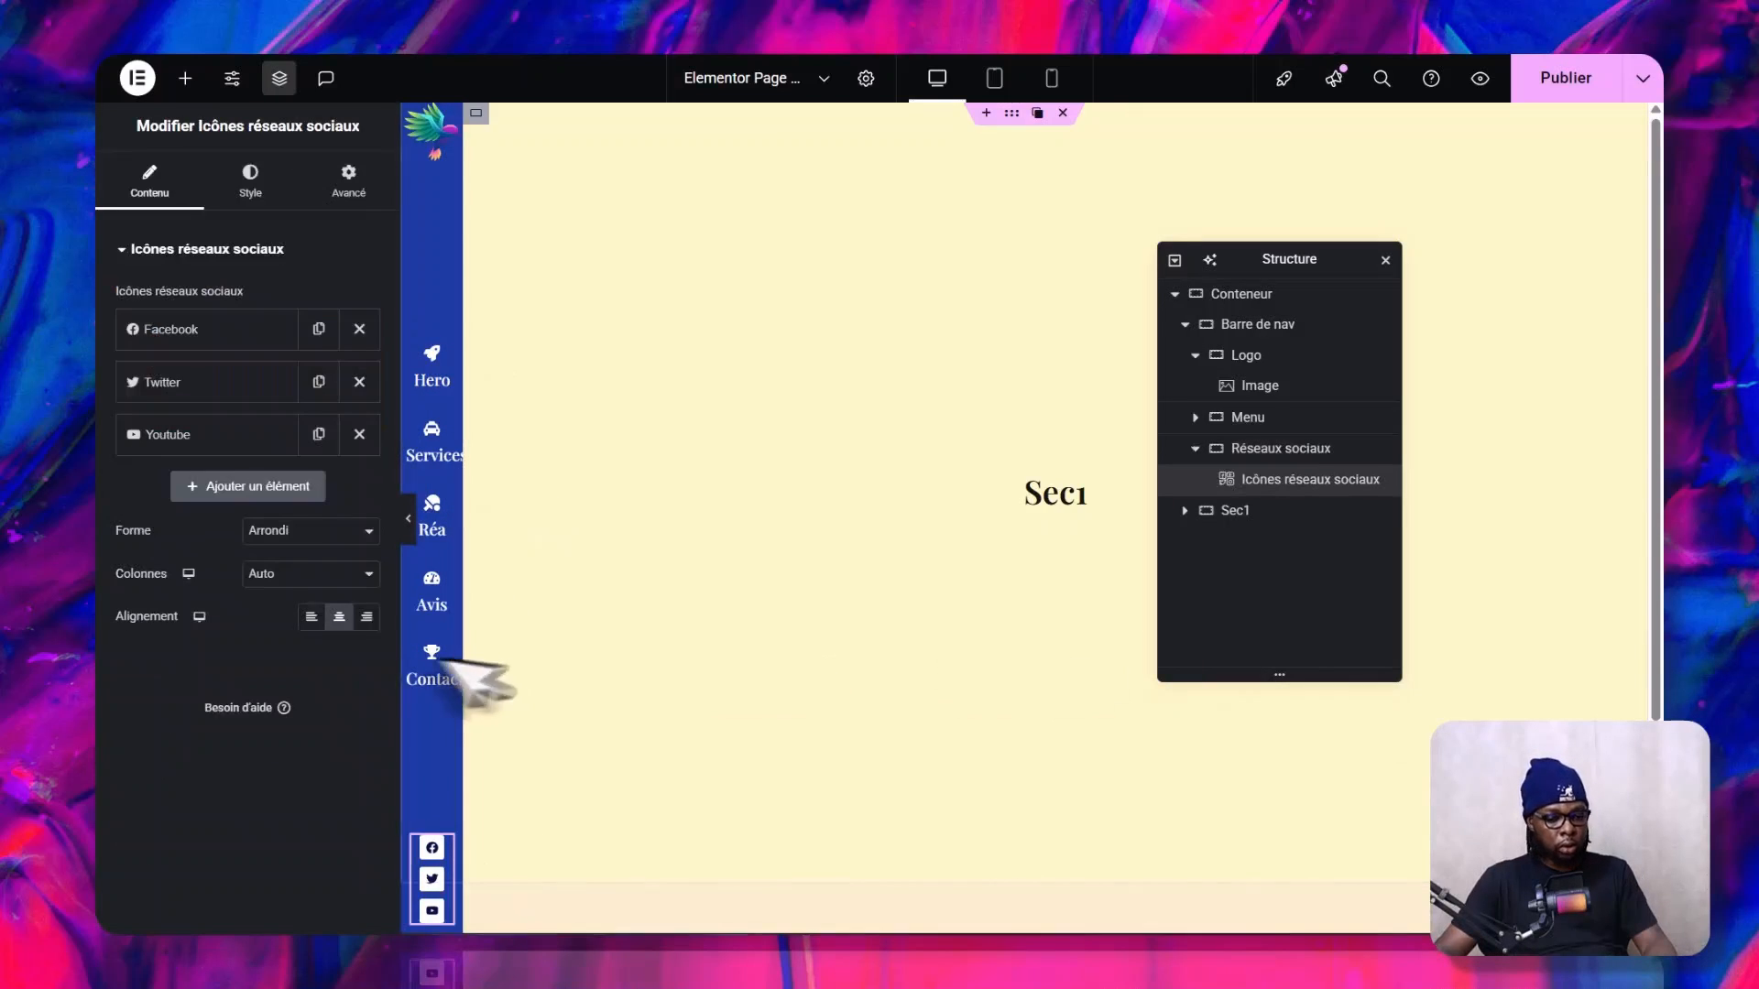
pyautogui.click(249, 187)
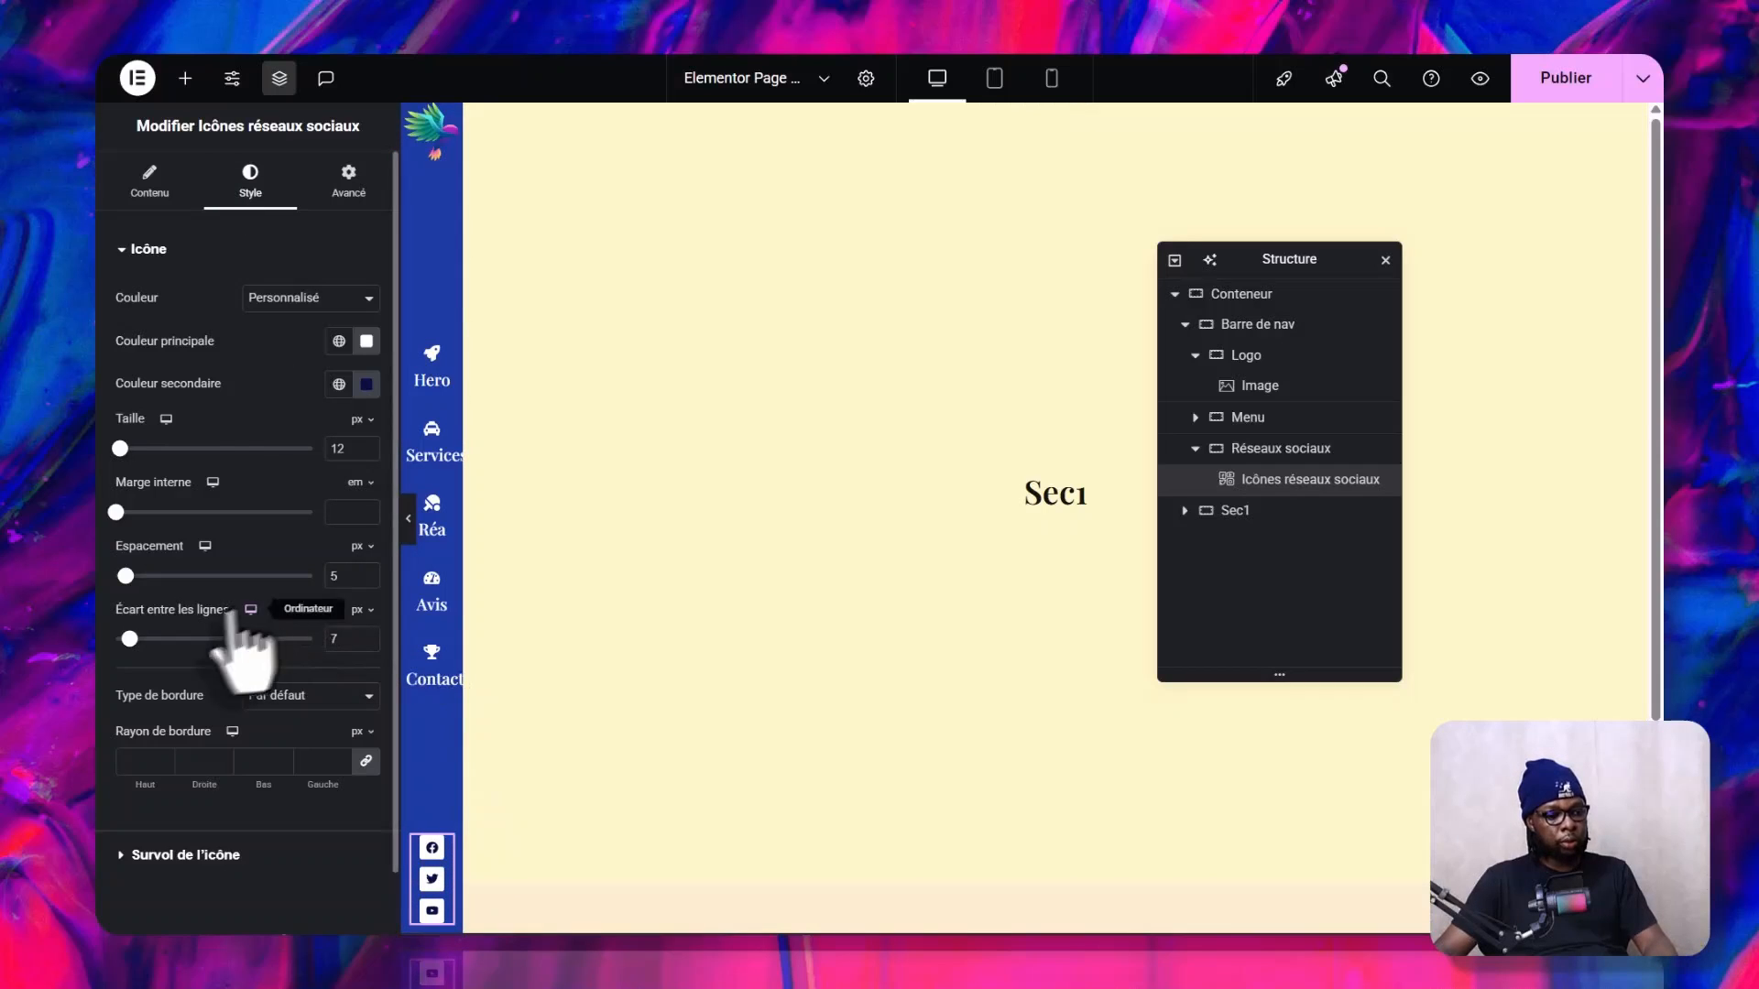
pyautogui.click(161, 251)
pyautogui.click(163, 255)
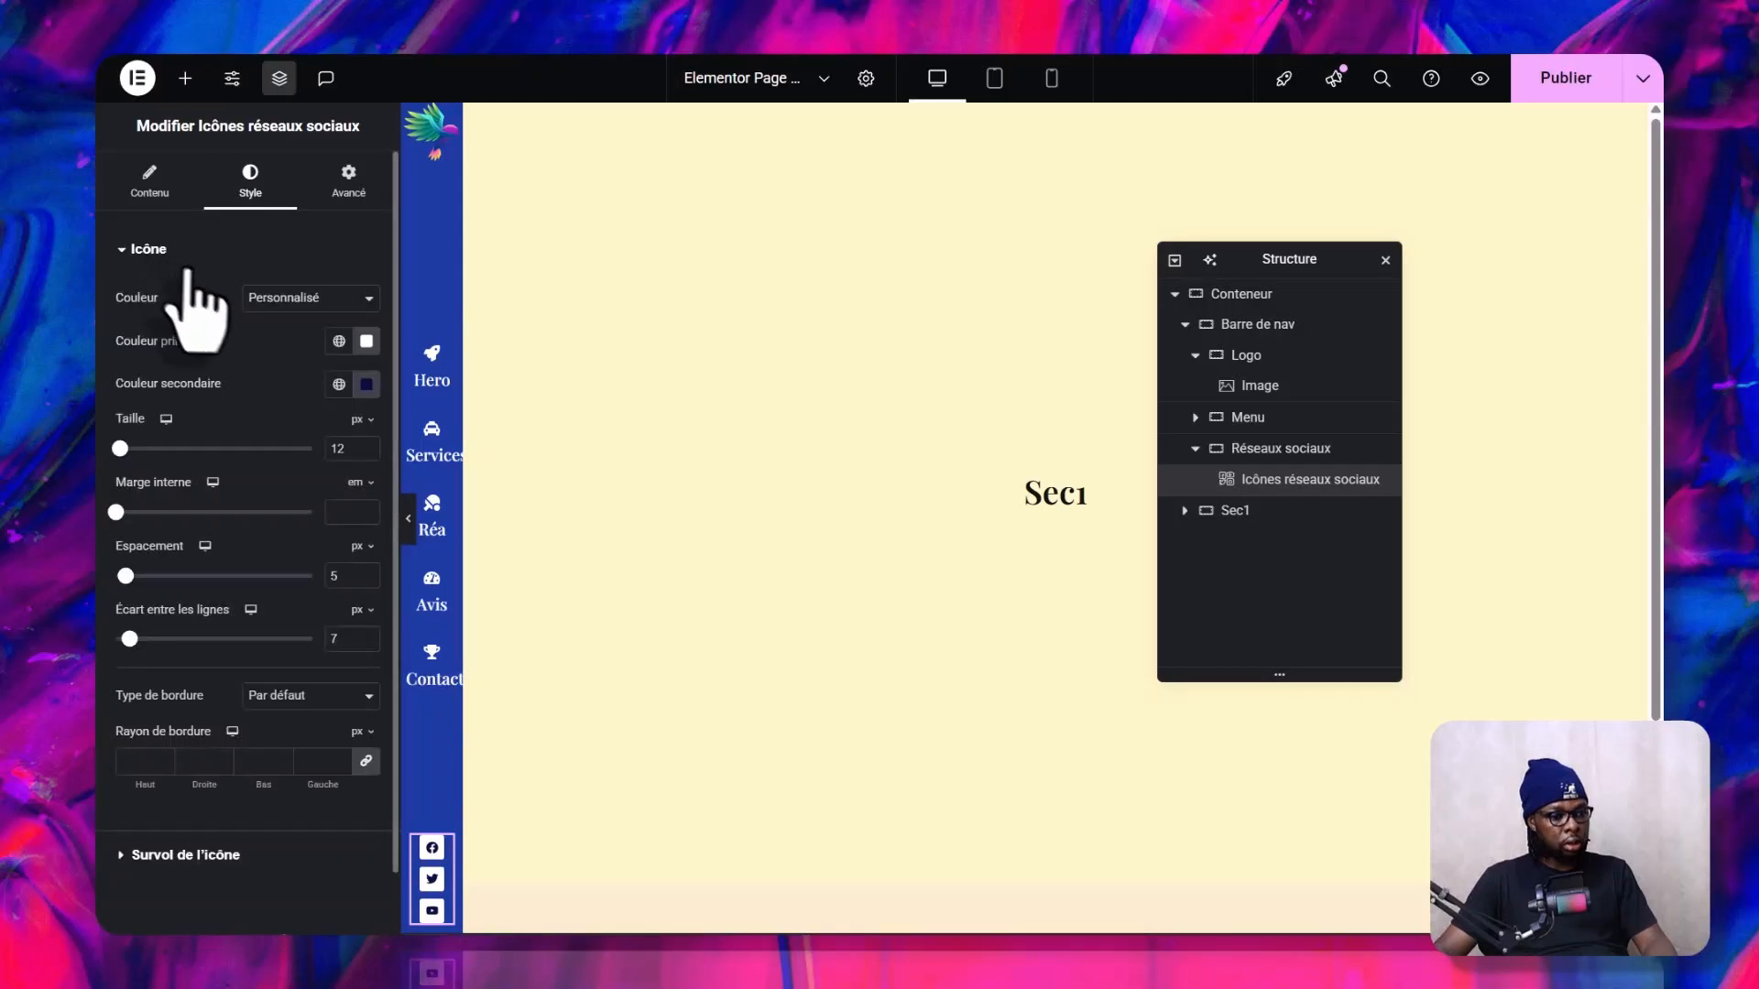
pyautogui.click(145, 182)
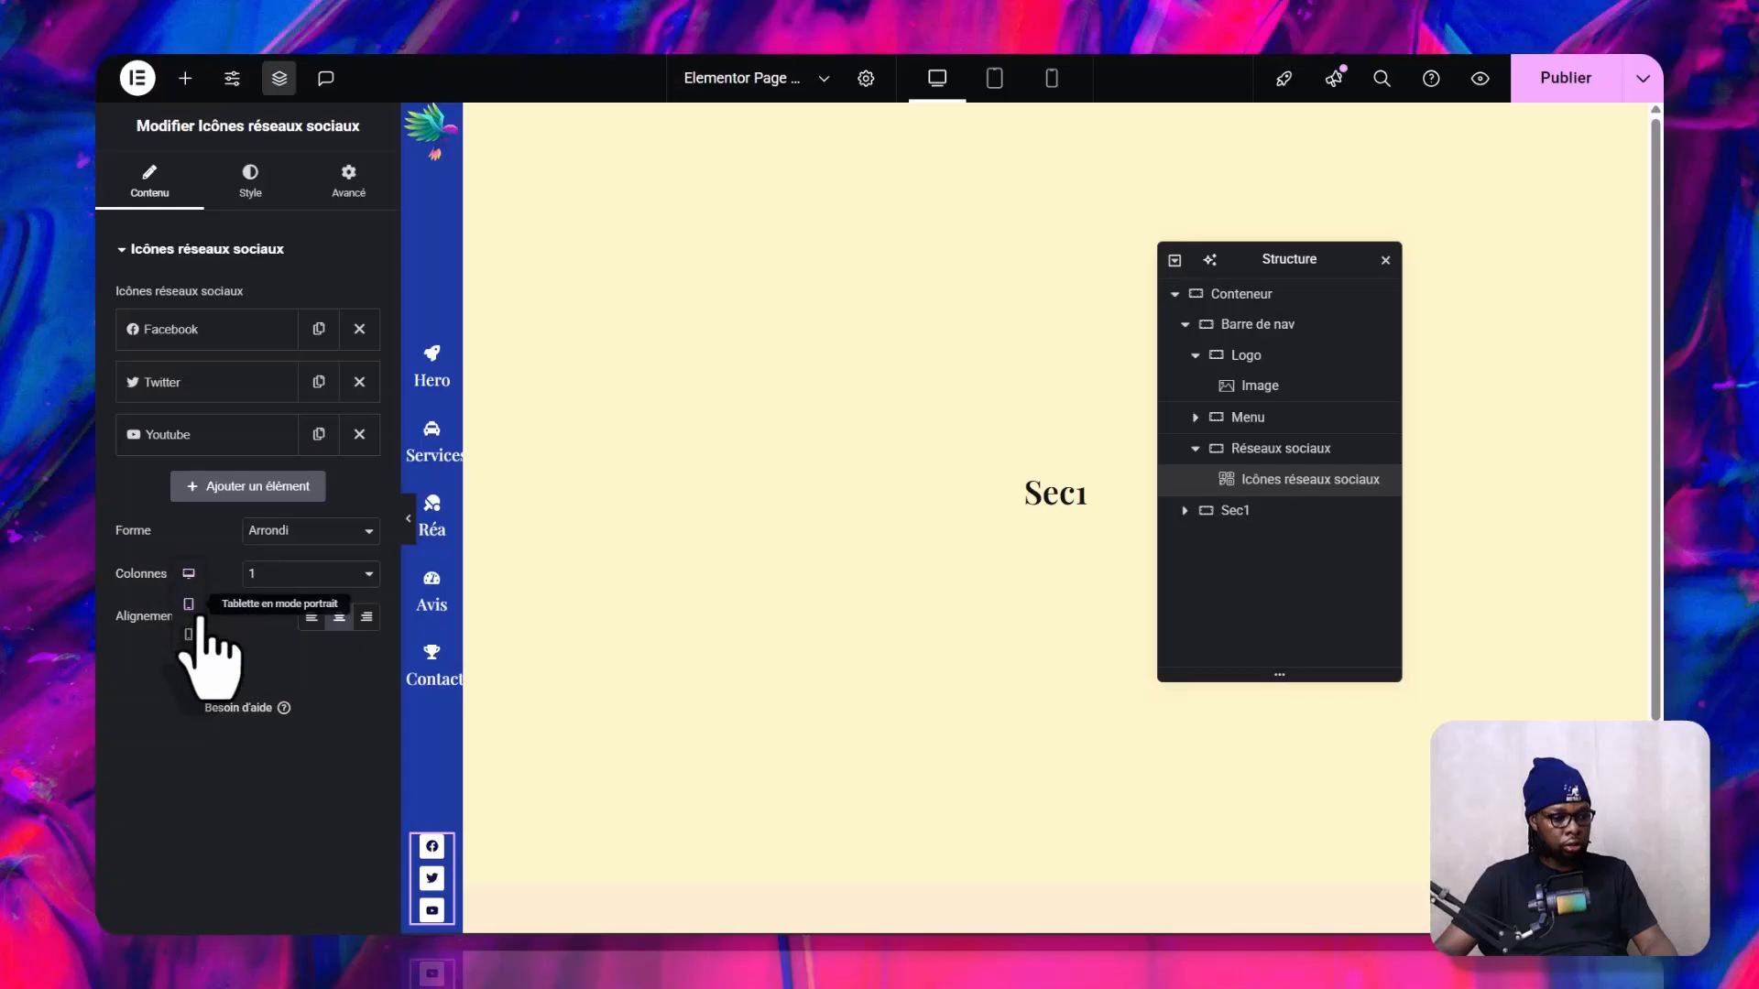
pyautogui.click(189, 604)
pyautogui.click(289, 575)
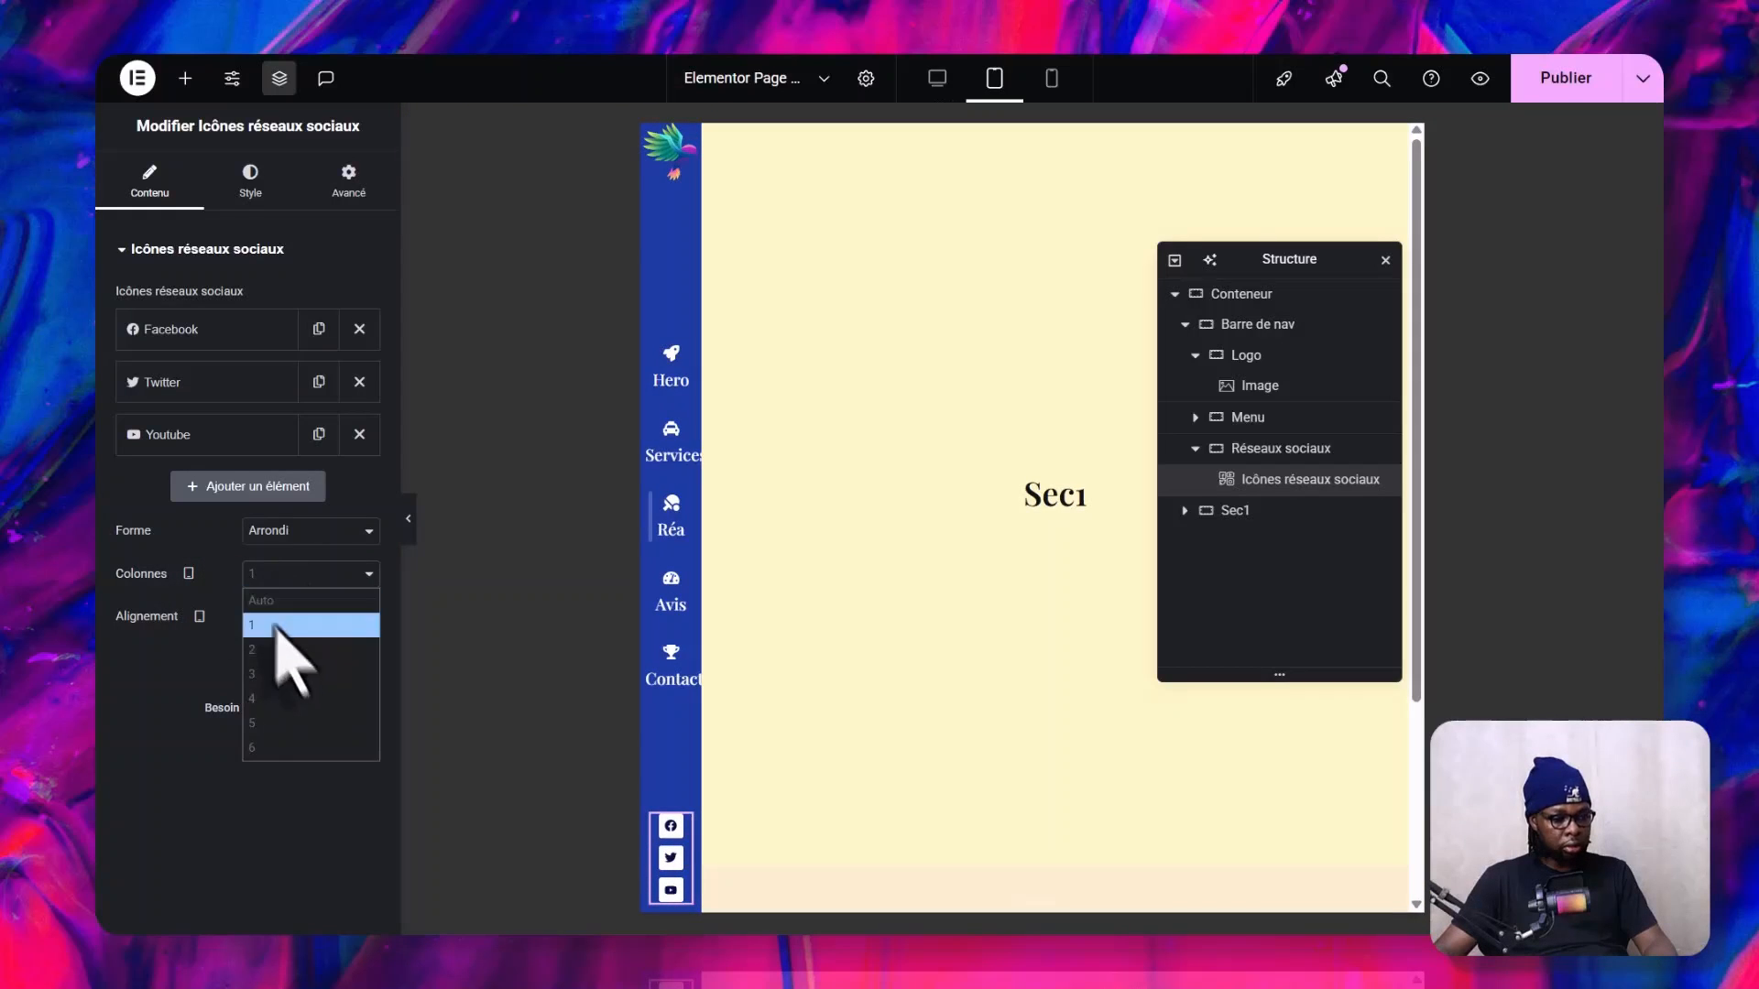
pyautogui.click(264, 596)
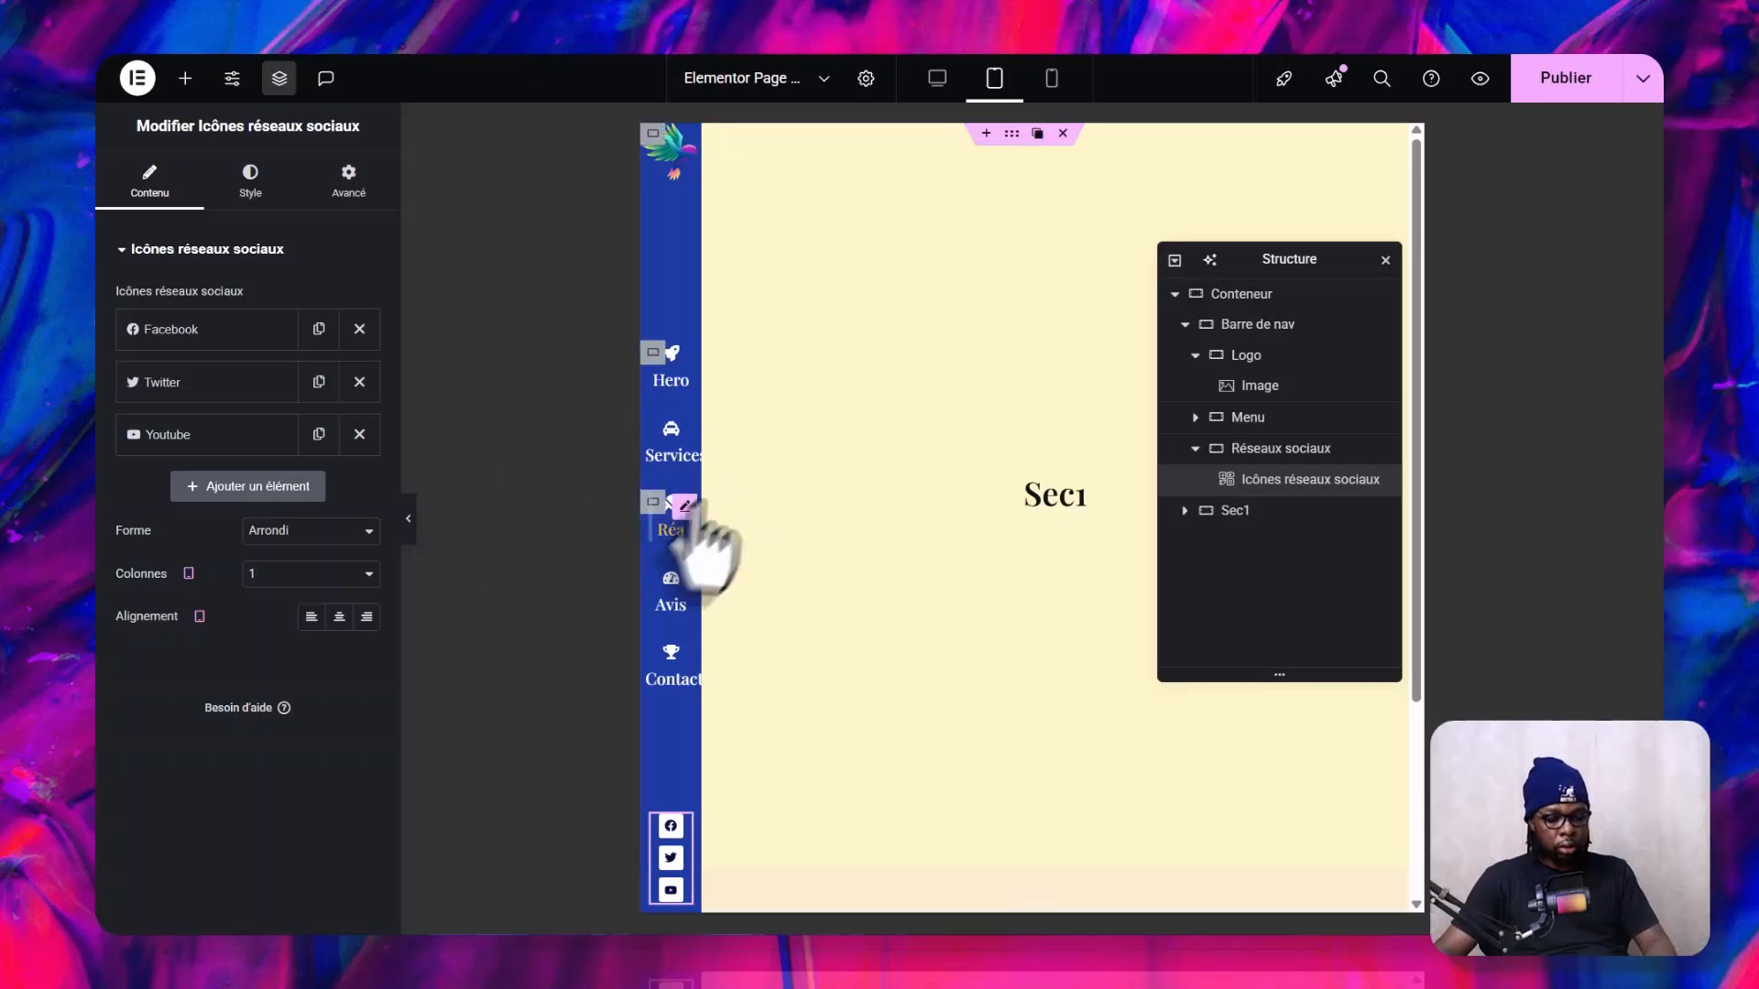
# - Set the title size of the Services icon box to 14 px for tablet and return to the desktop view
pyautogui.click(670, 463)
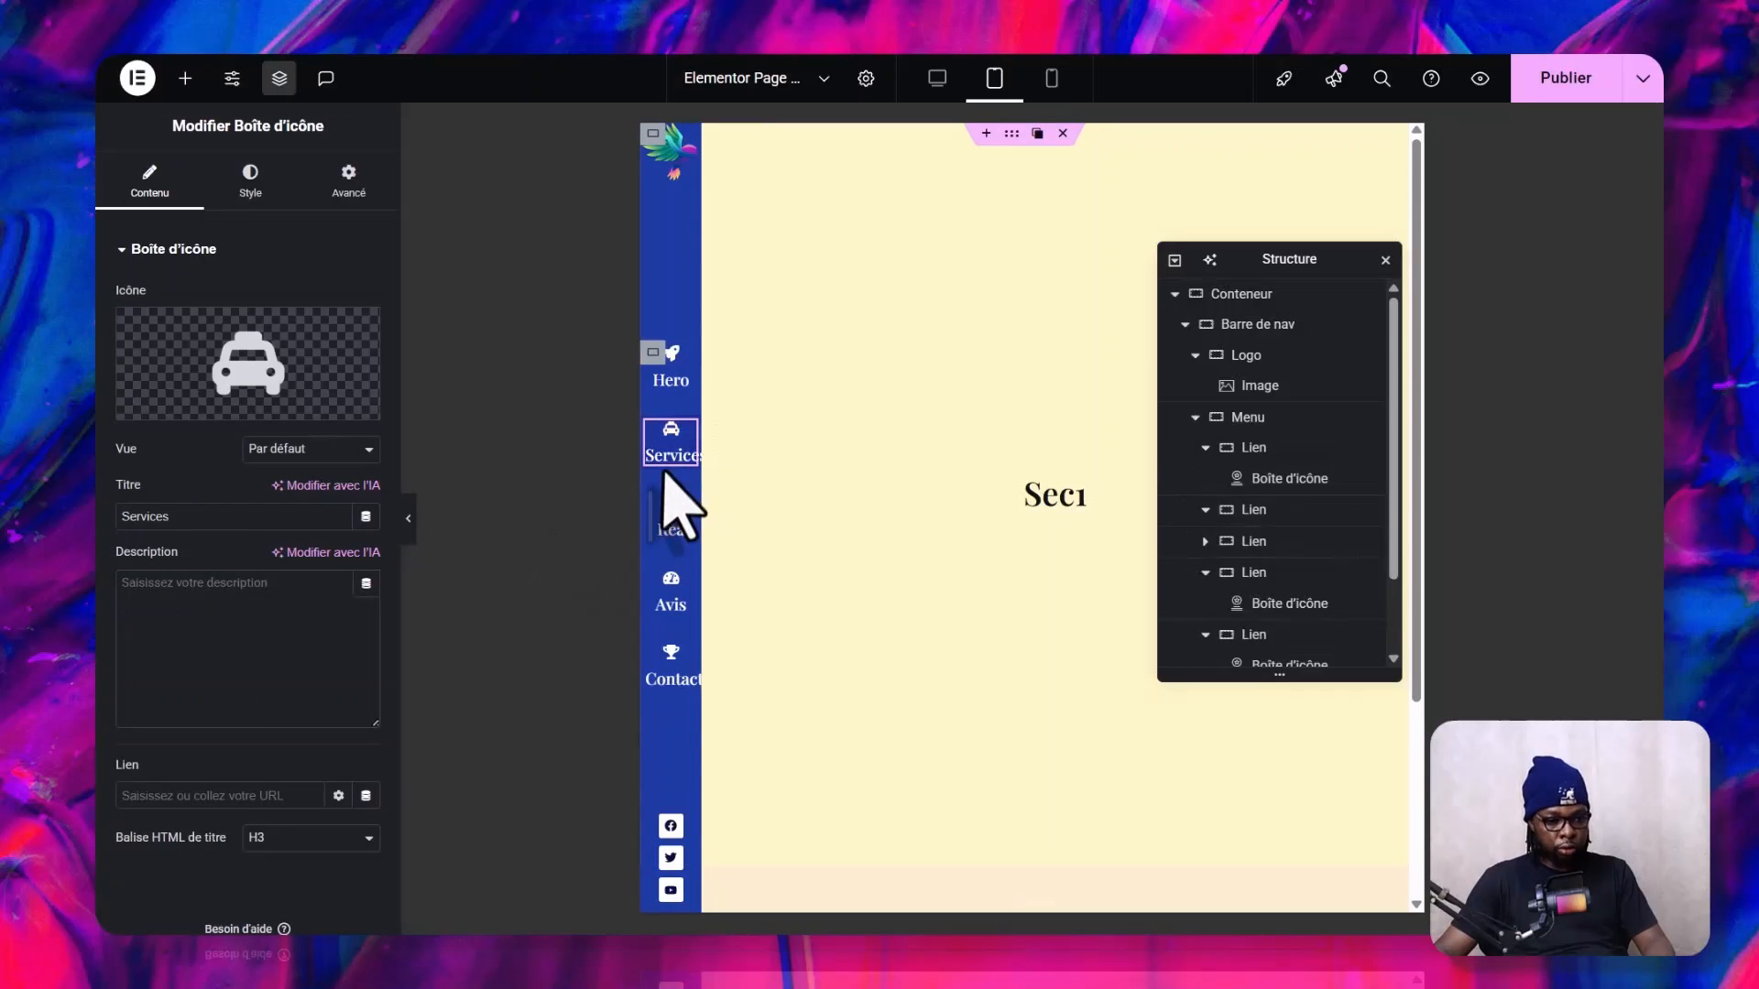
pyautogui.click(222, 188)
pyautogui.click(137, 549)
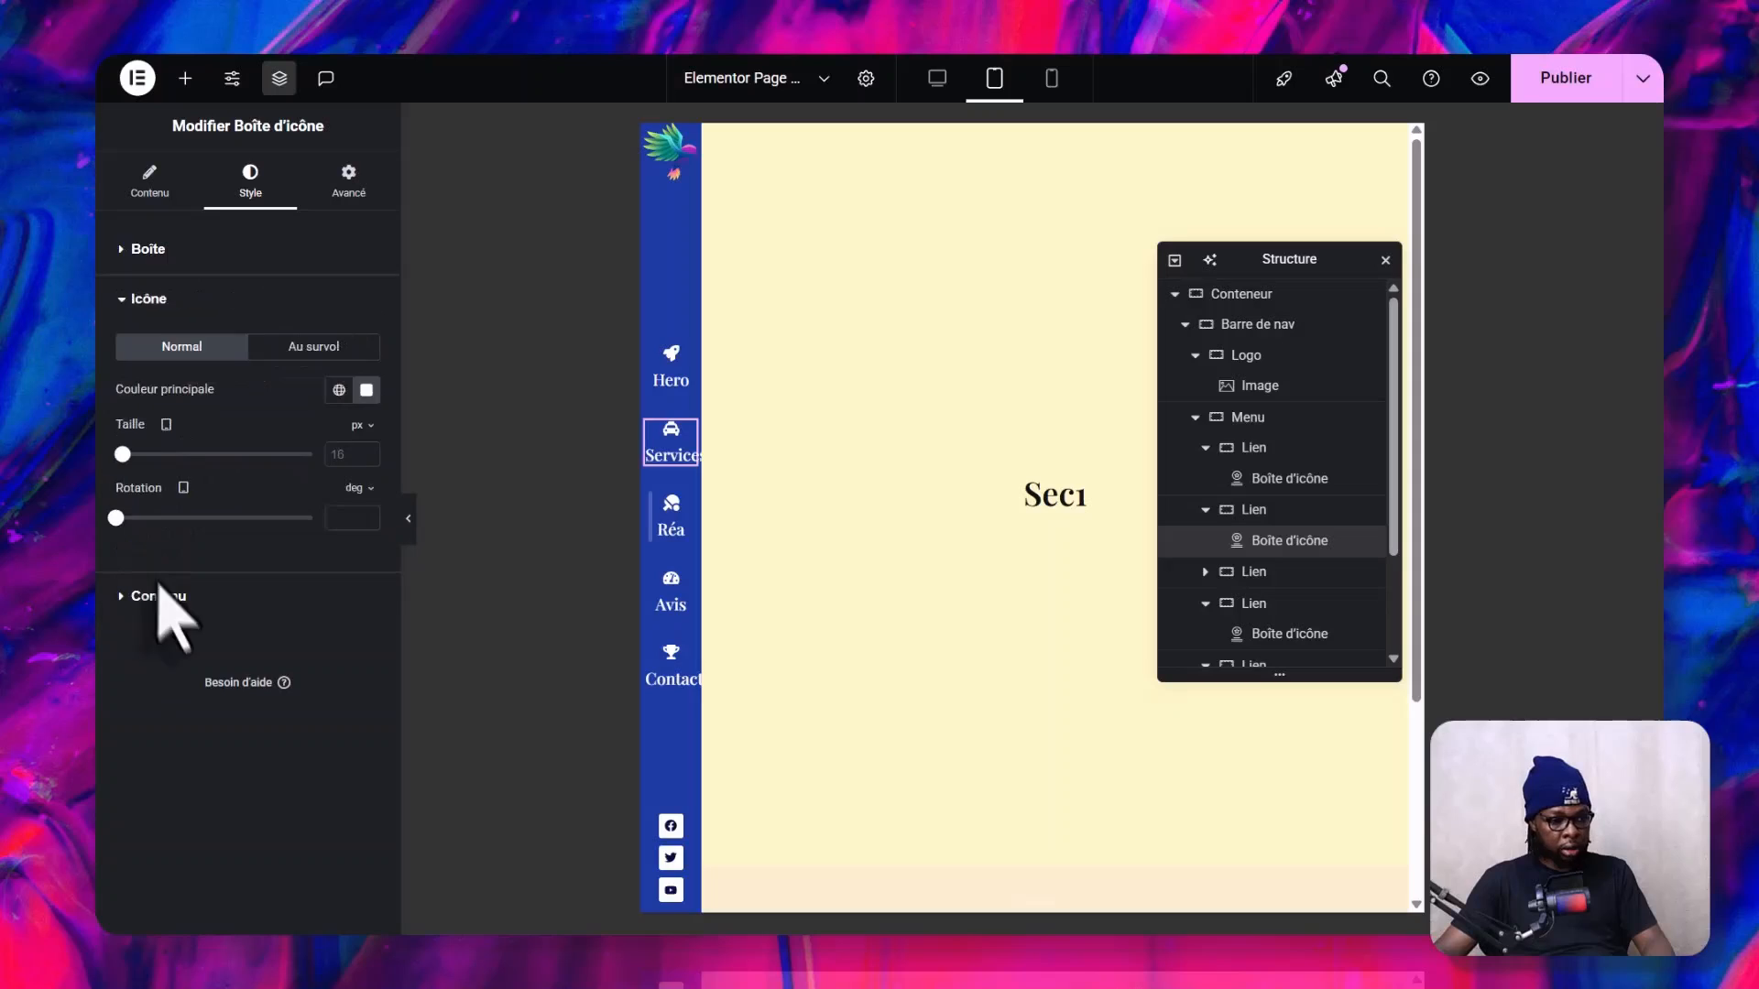
pyautogui.click(147, 598)
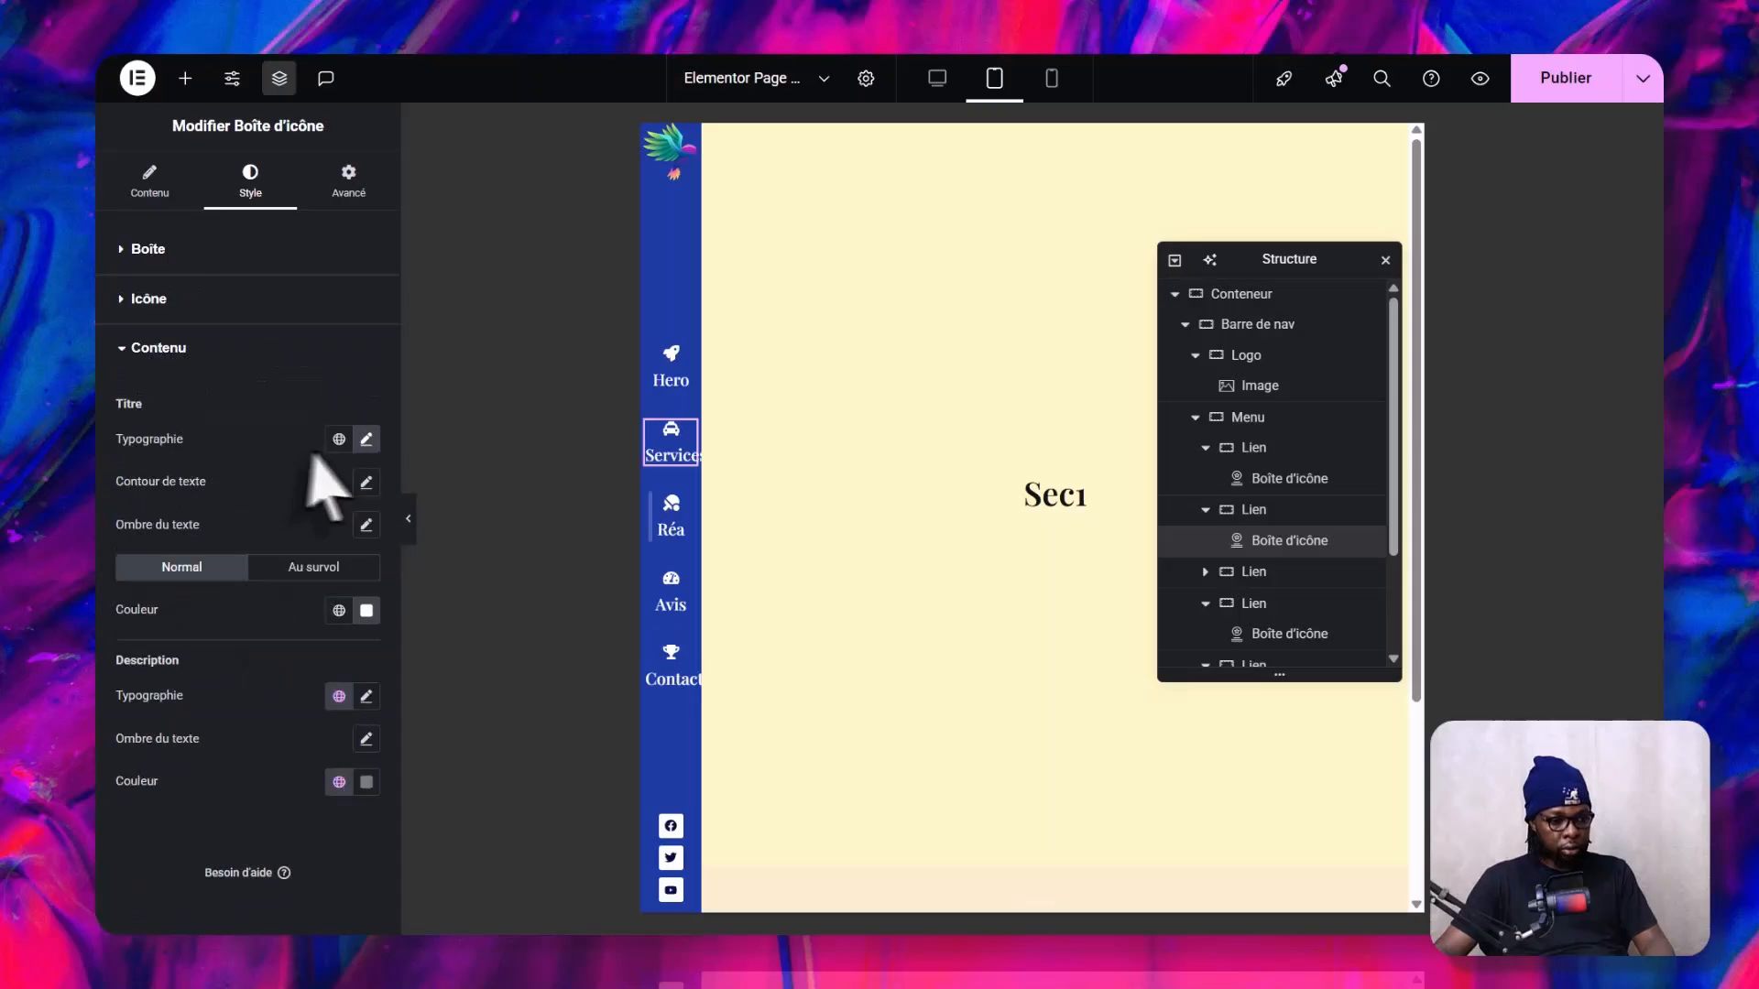
pyautogui.click(366, 439)
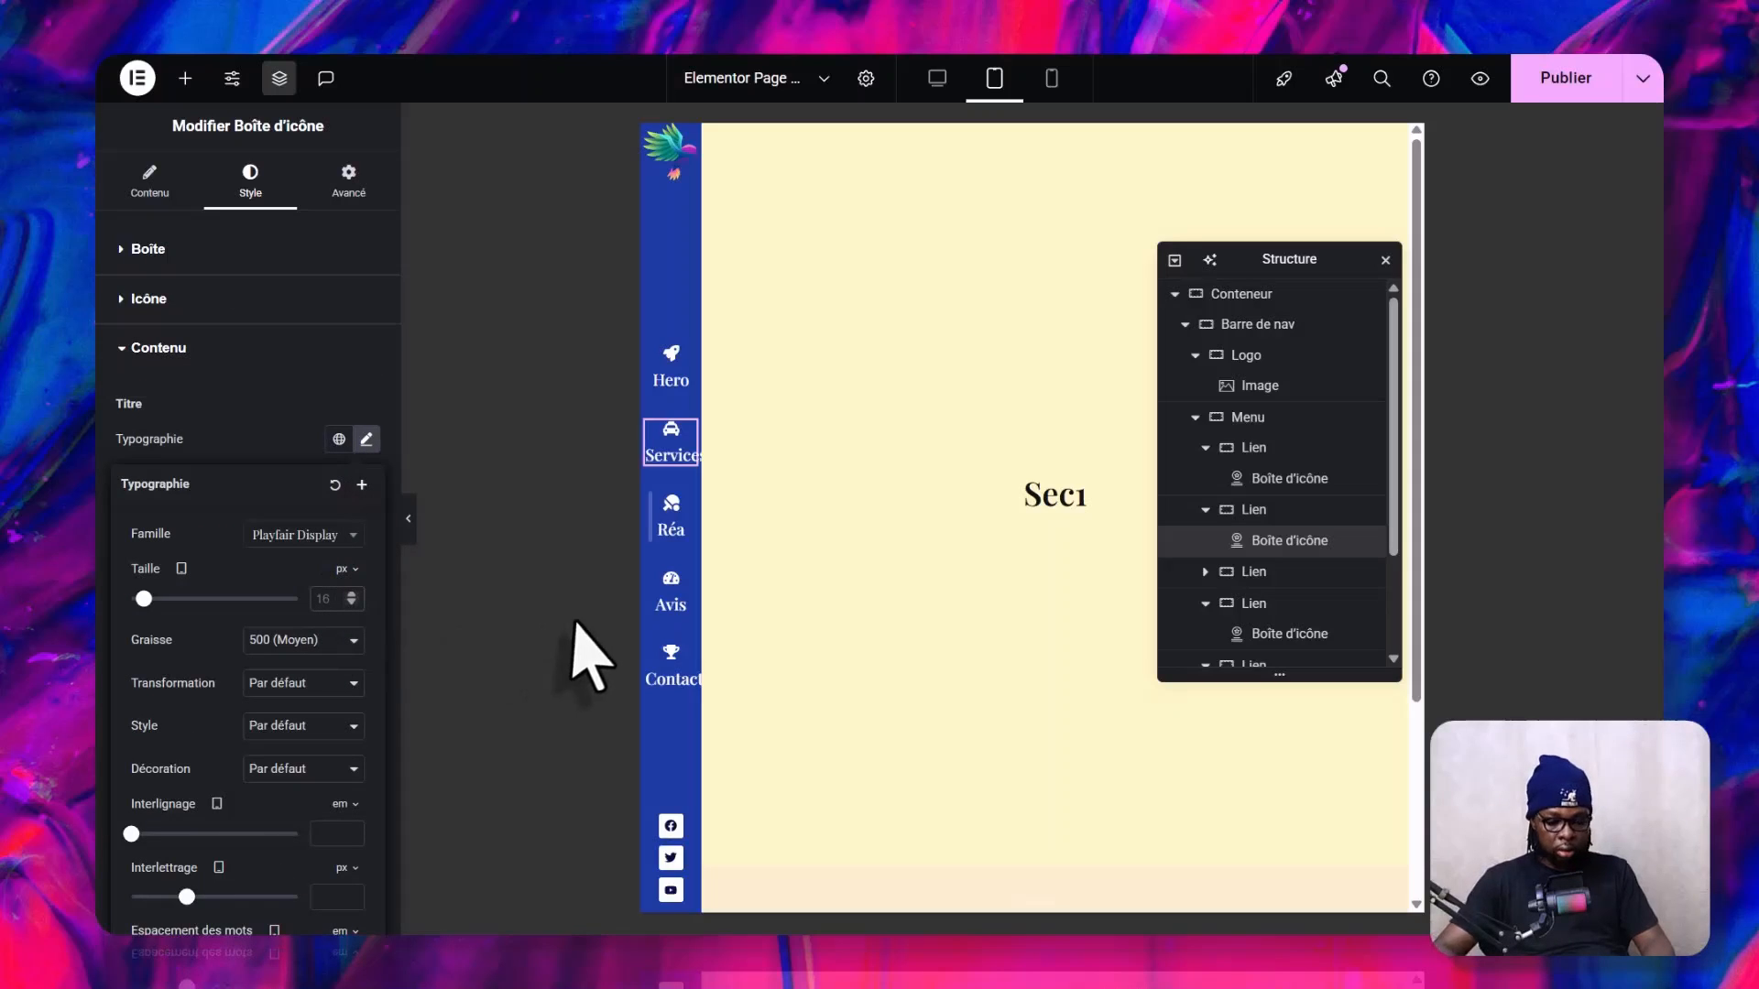
pyautogui.write('14')
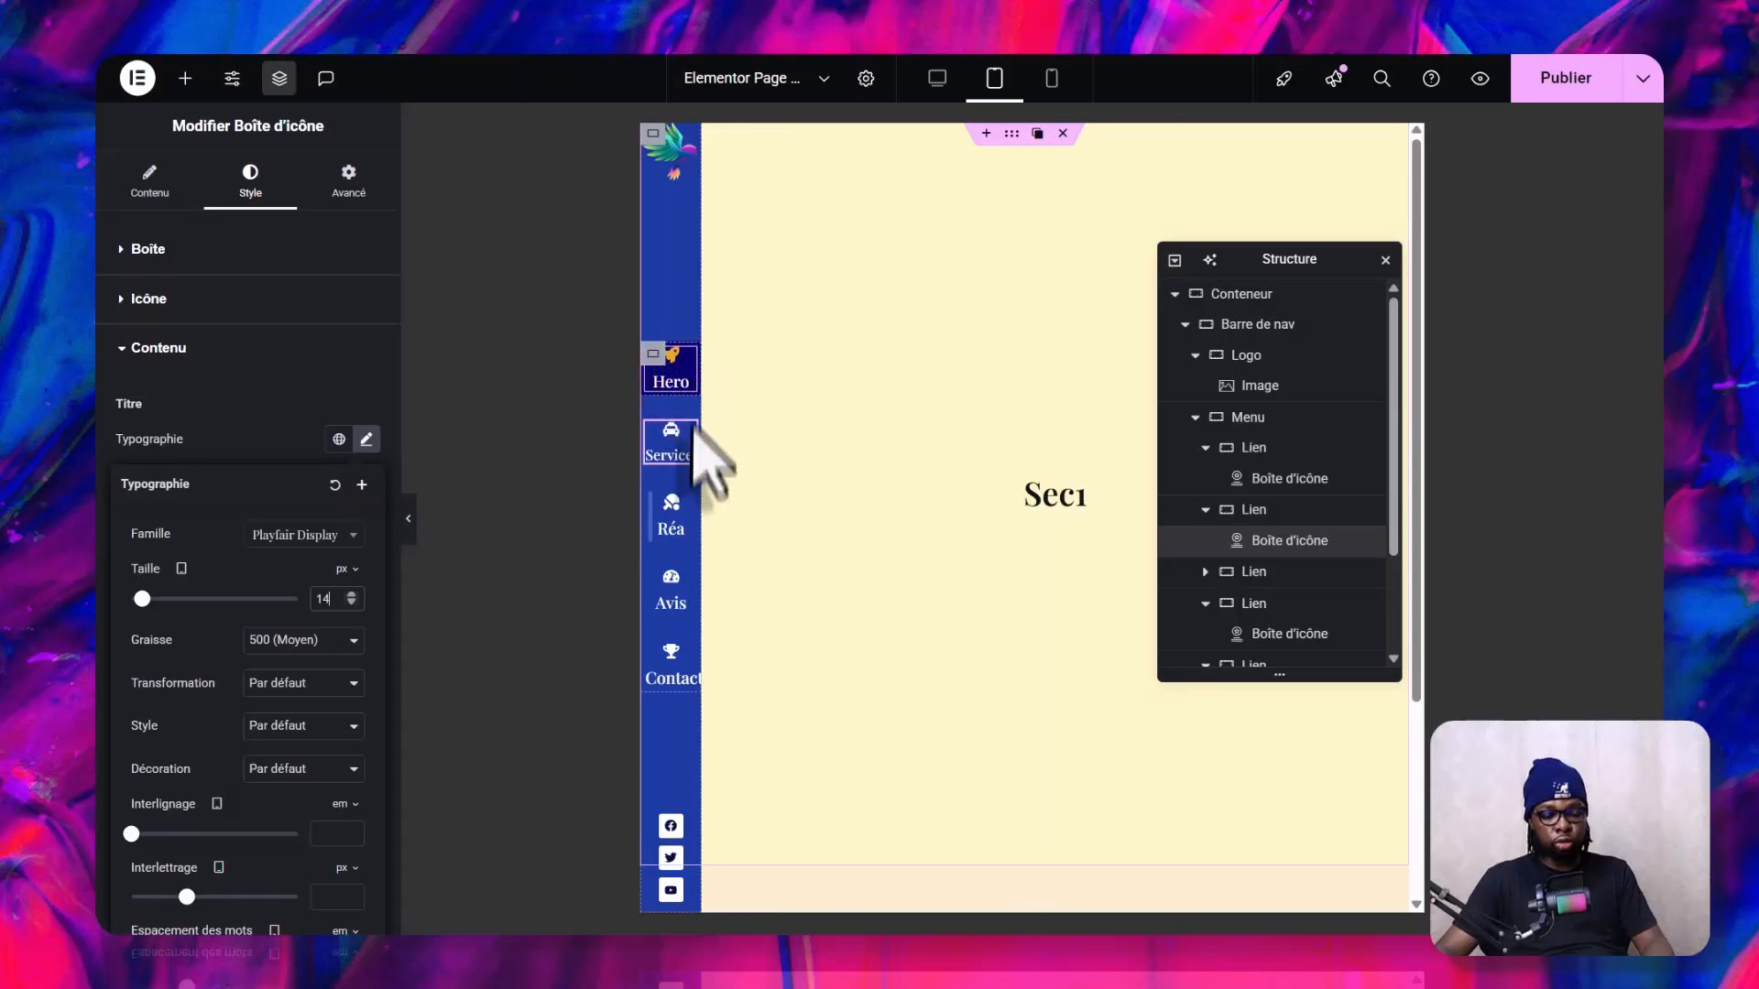
pyautogui.click(230, 442)
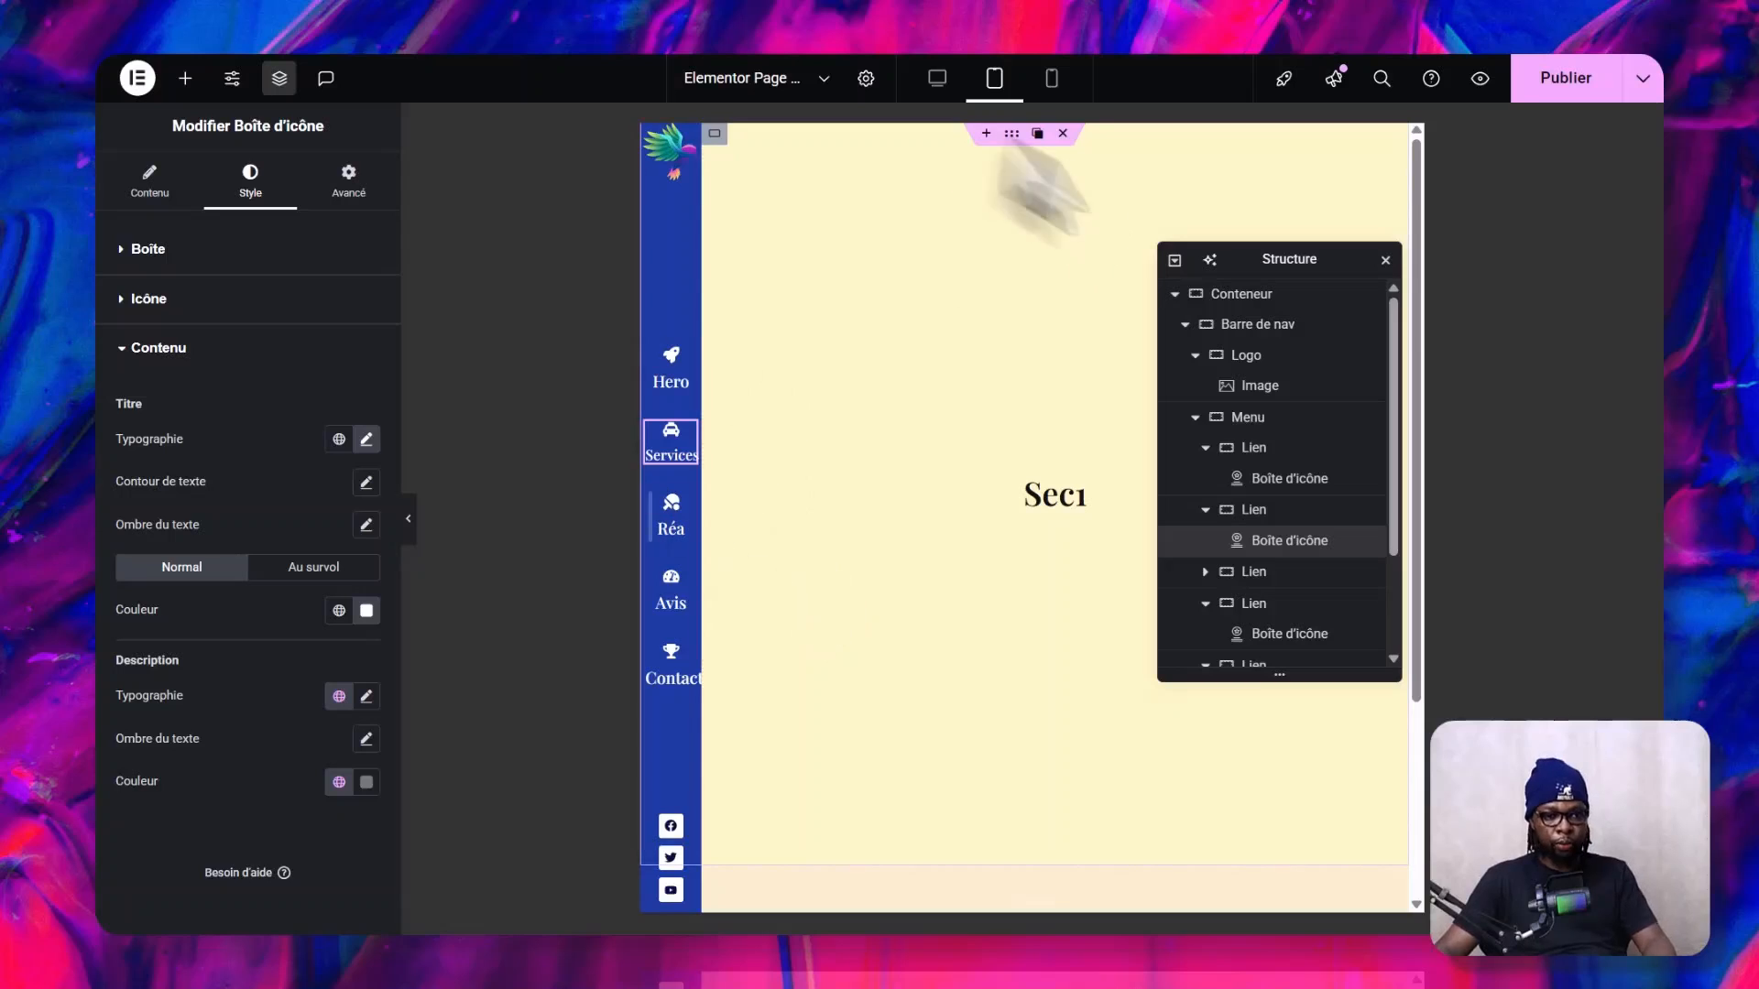
pyautogui.click(939, 80)
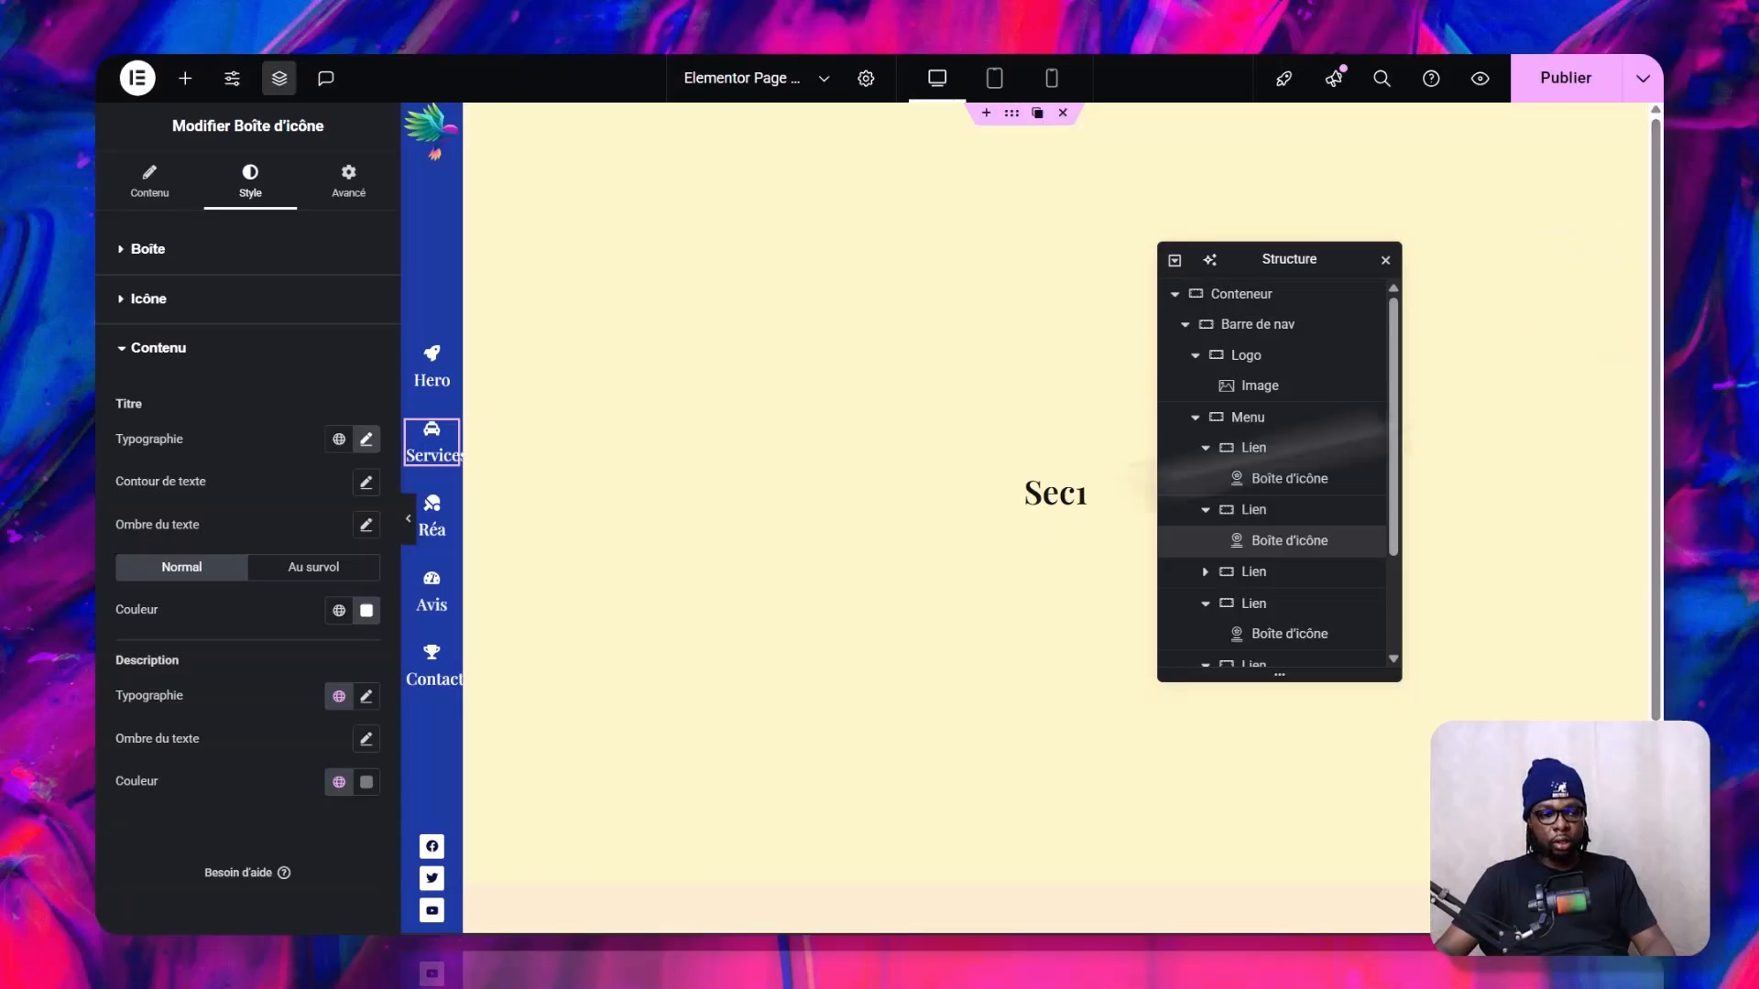
# - Change the Sec1 container's background colour to light pink and check the page with the editing panel hidden
pyautogui.scroll(-3, 998, 746)
pyautogui.scroll(3, 999, 746)
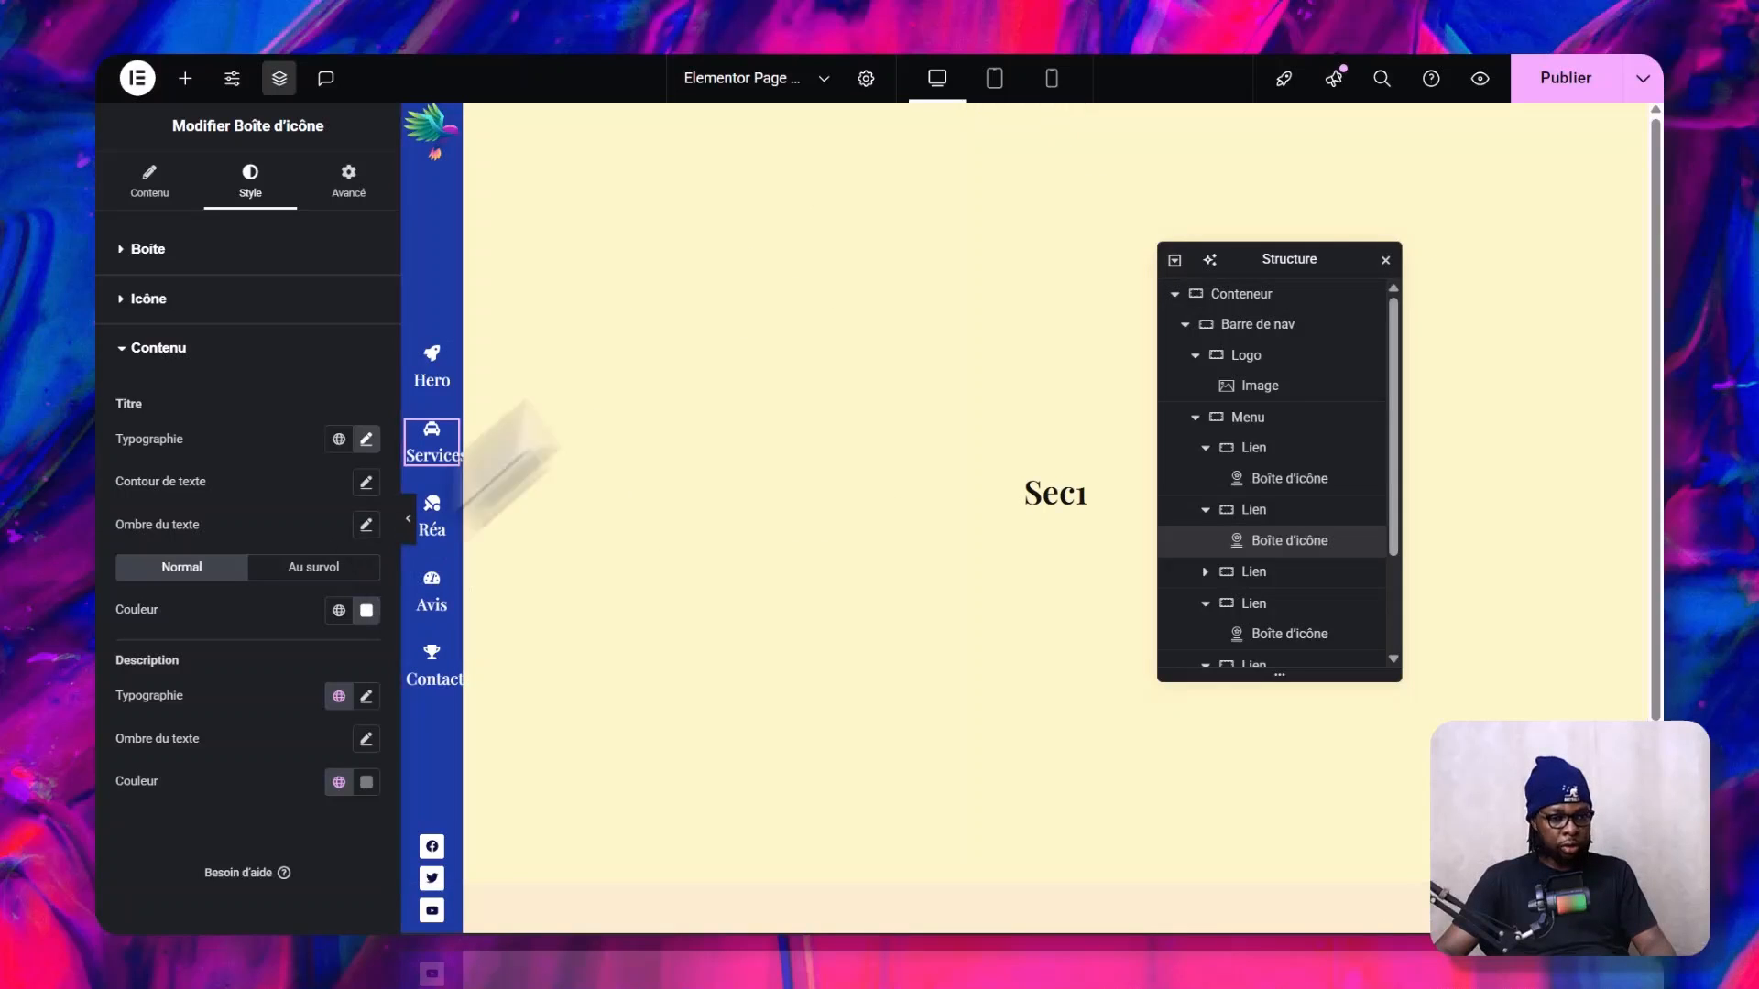
pyautogui.click(477, 113)
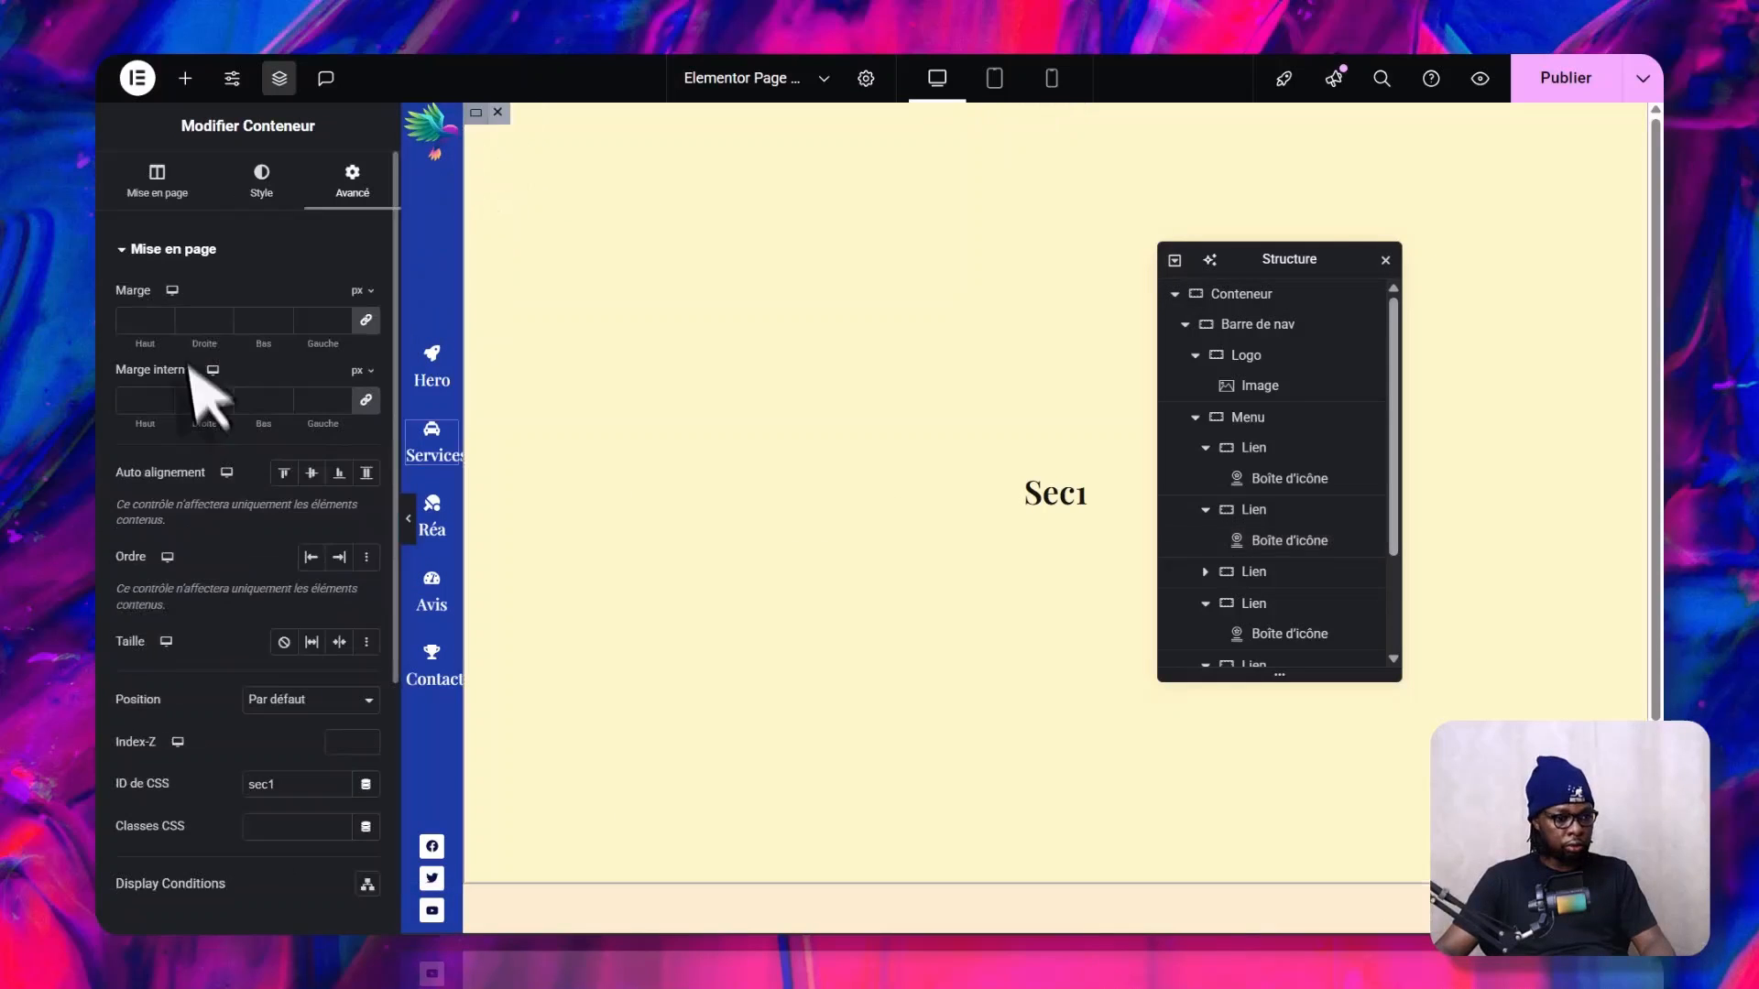
pyautogui.click(261, 181)
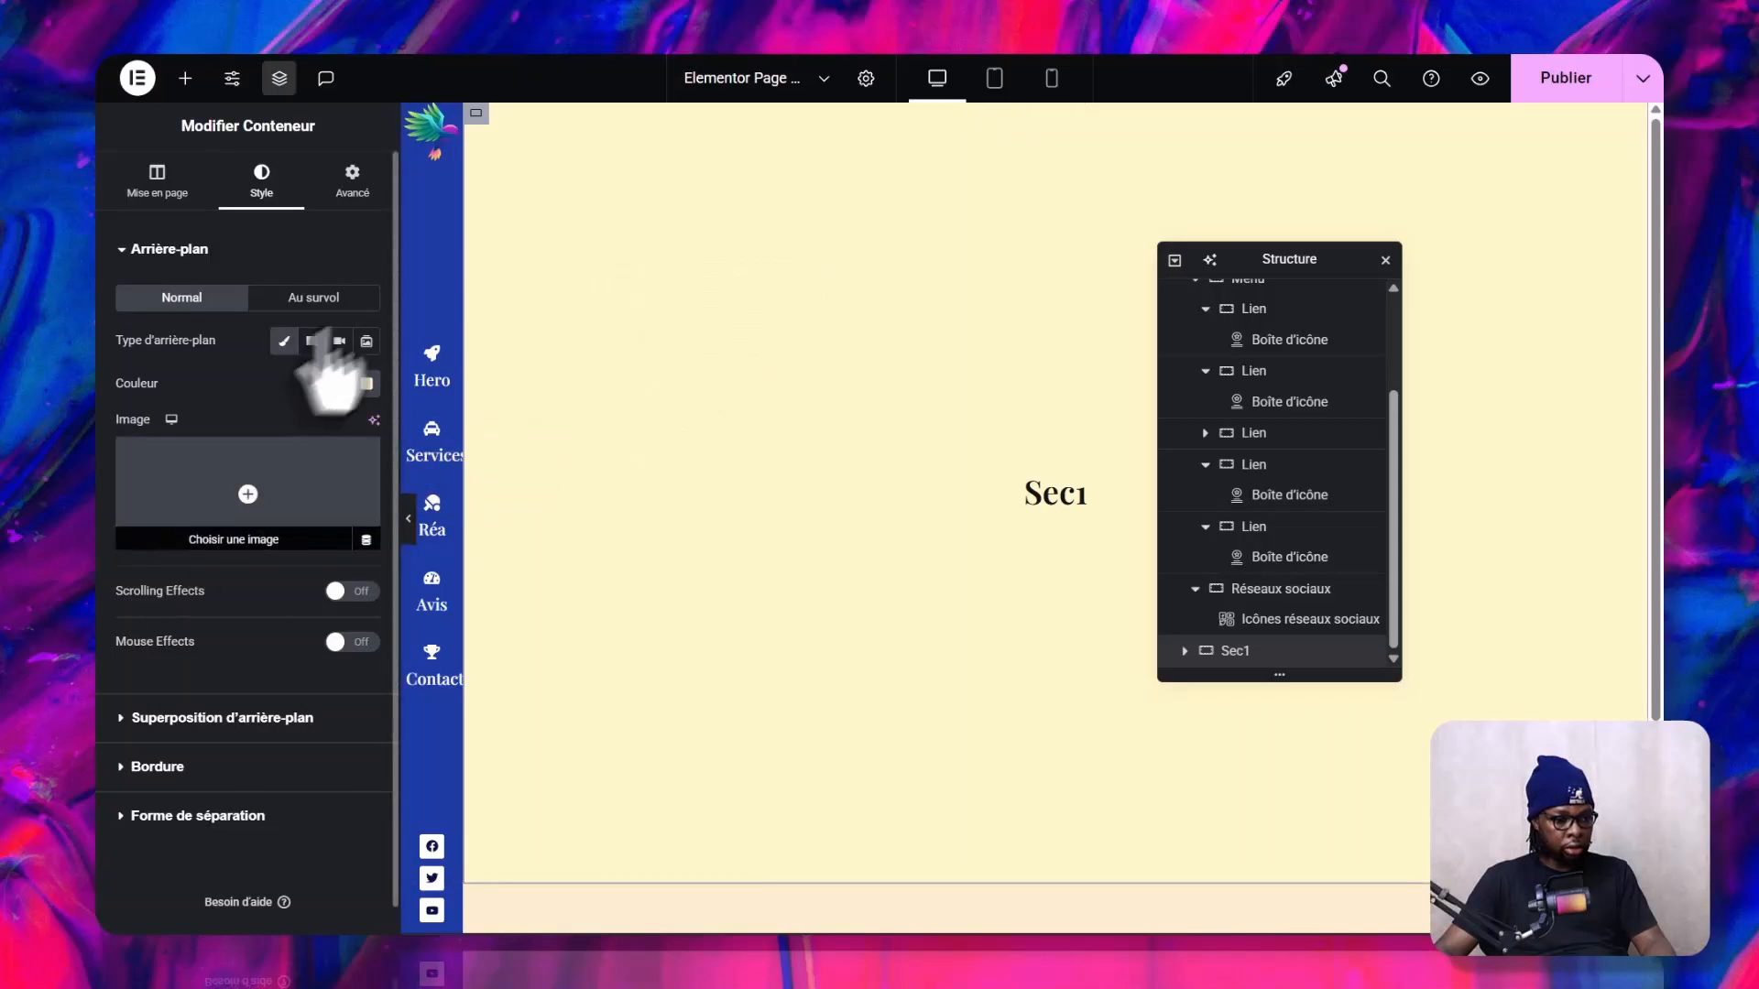
pyautogui.click(366, 383)
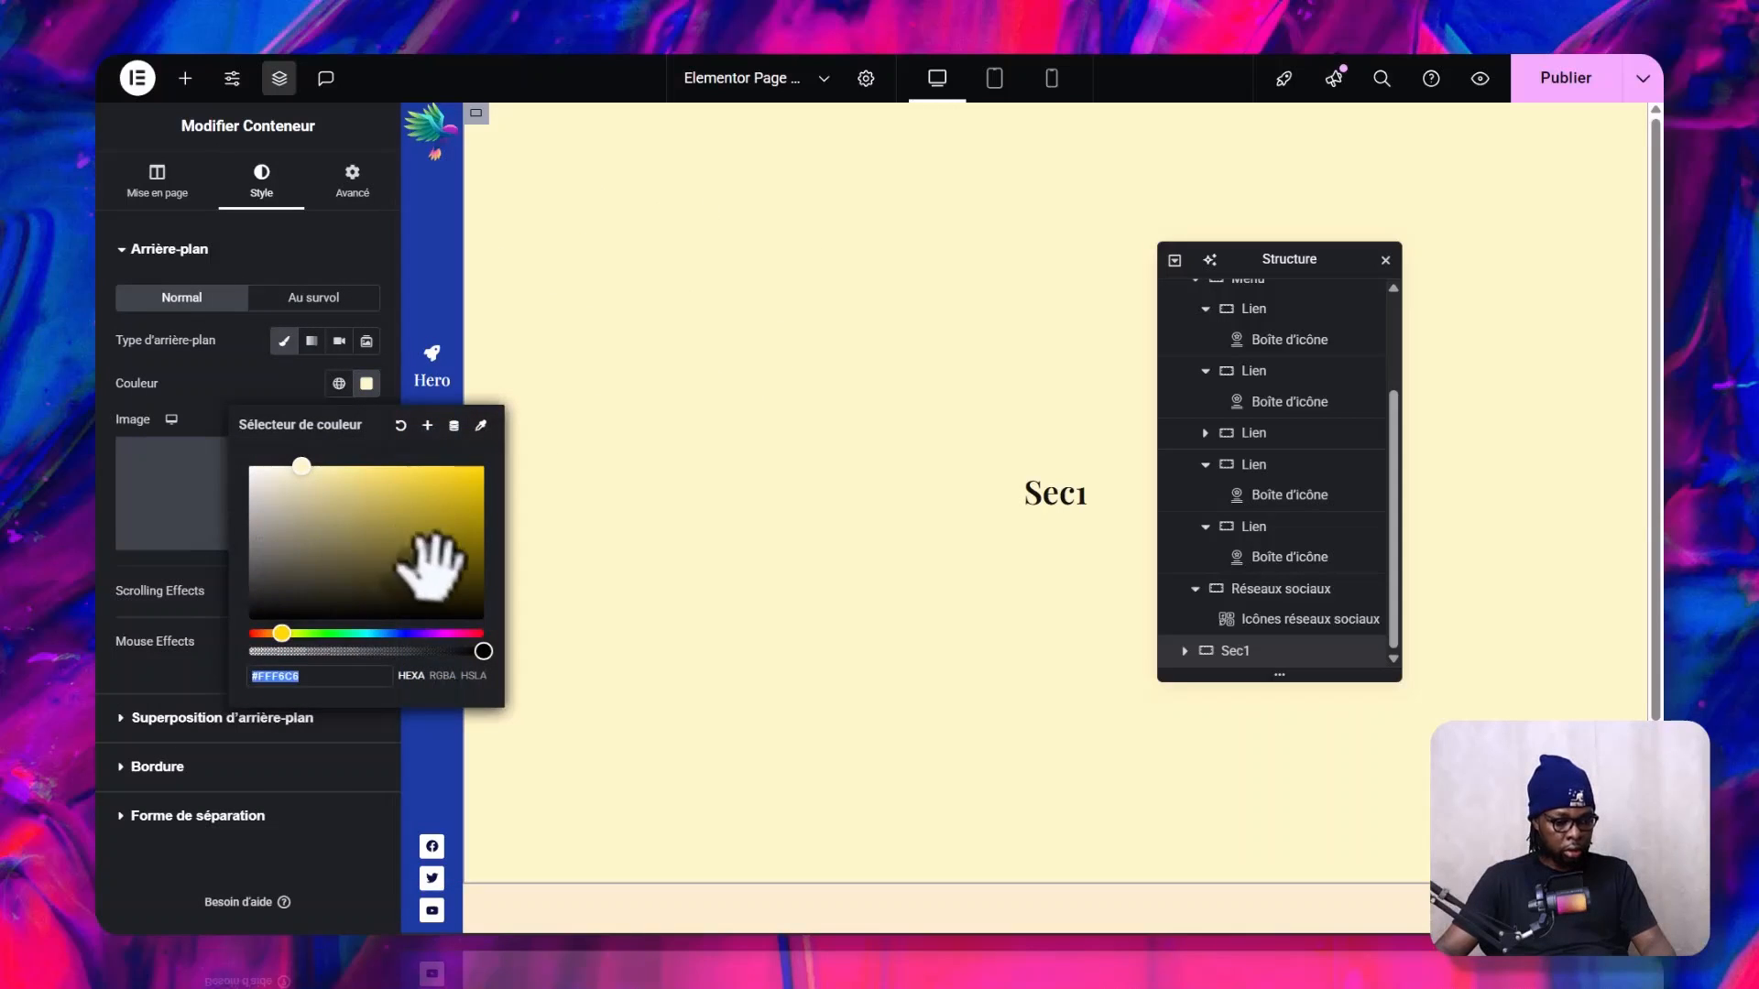
pyautogui.moveTo(431, 633); pyautogui.dragTo(445, 633)
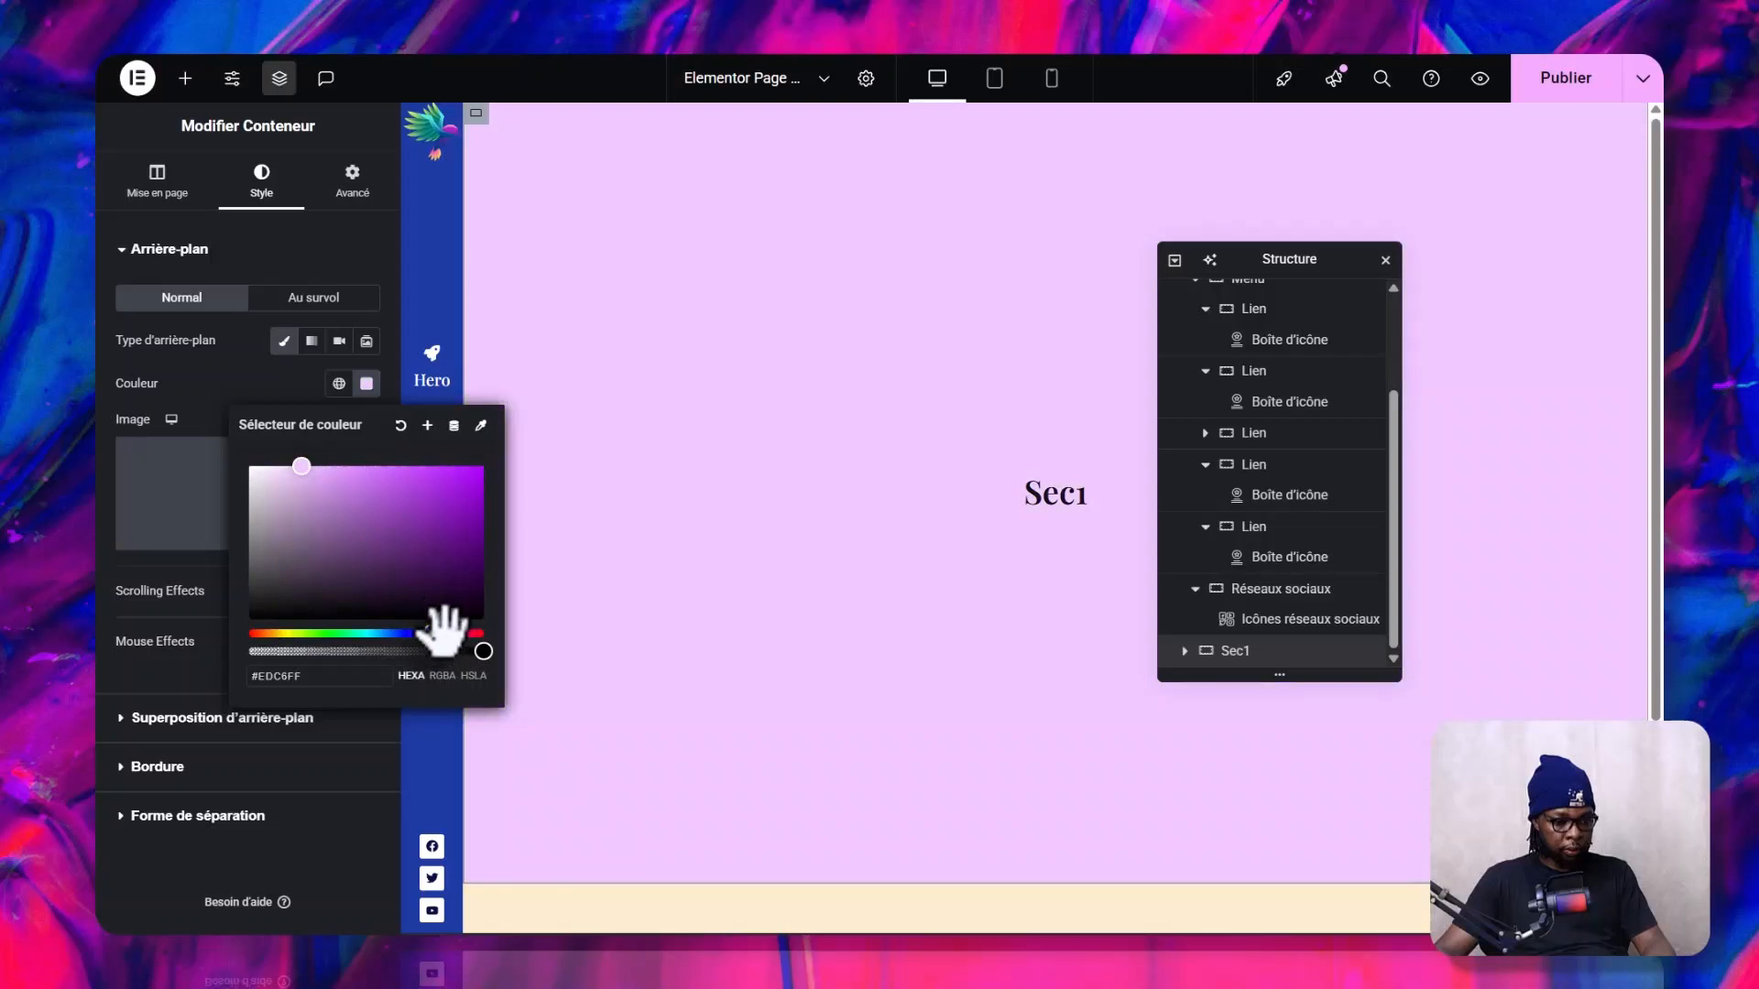
pyautogui.click(309, 378)
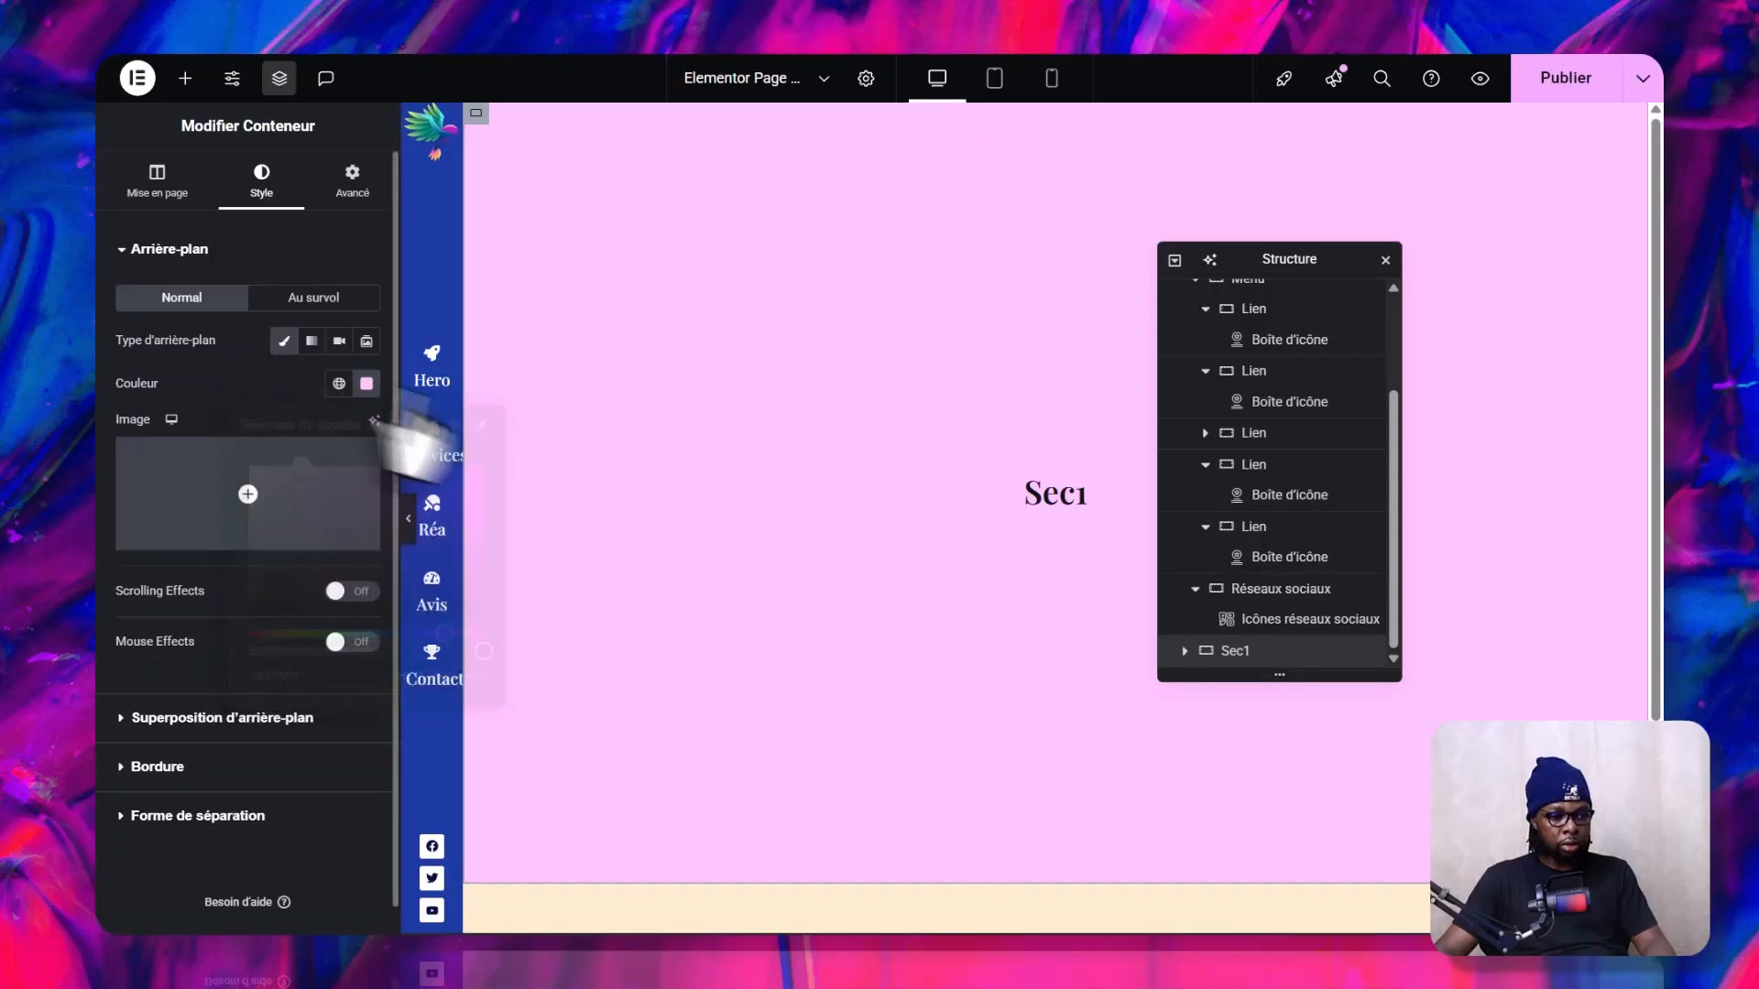
pyautogui.click(408, 524)
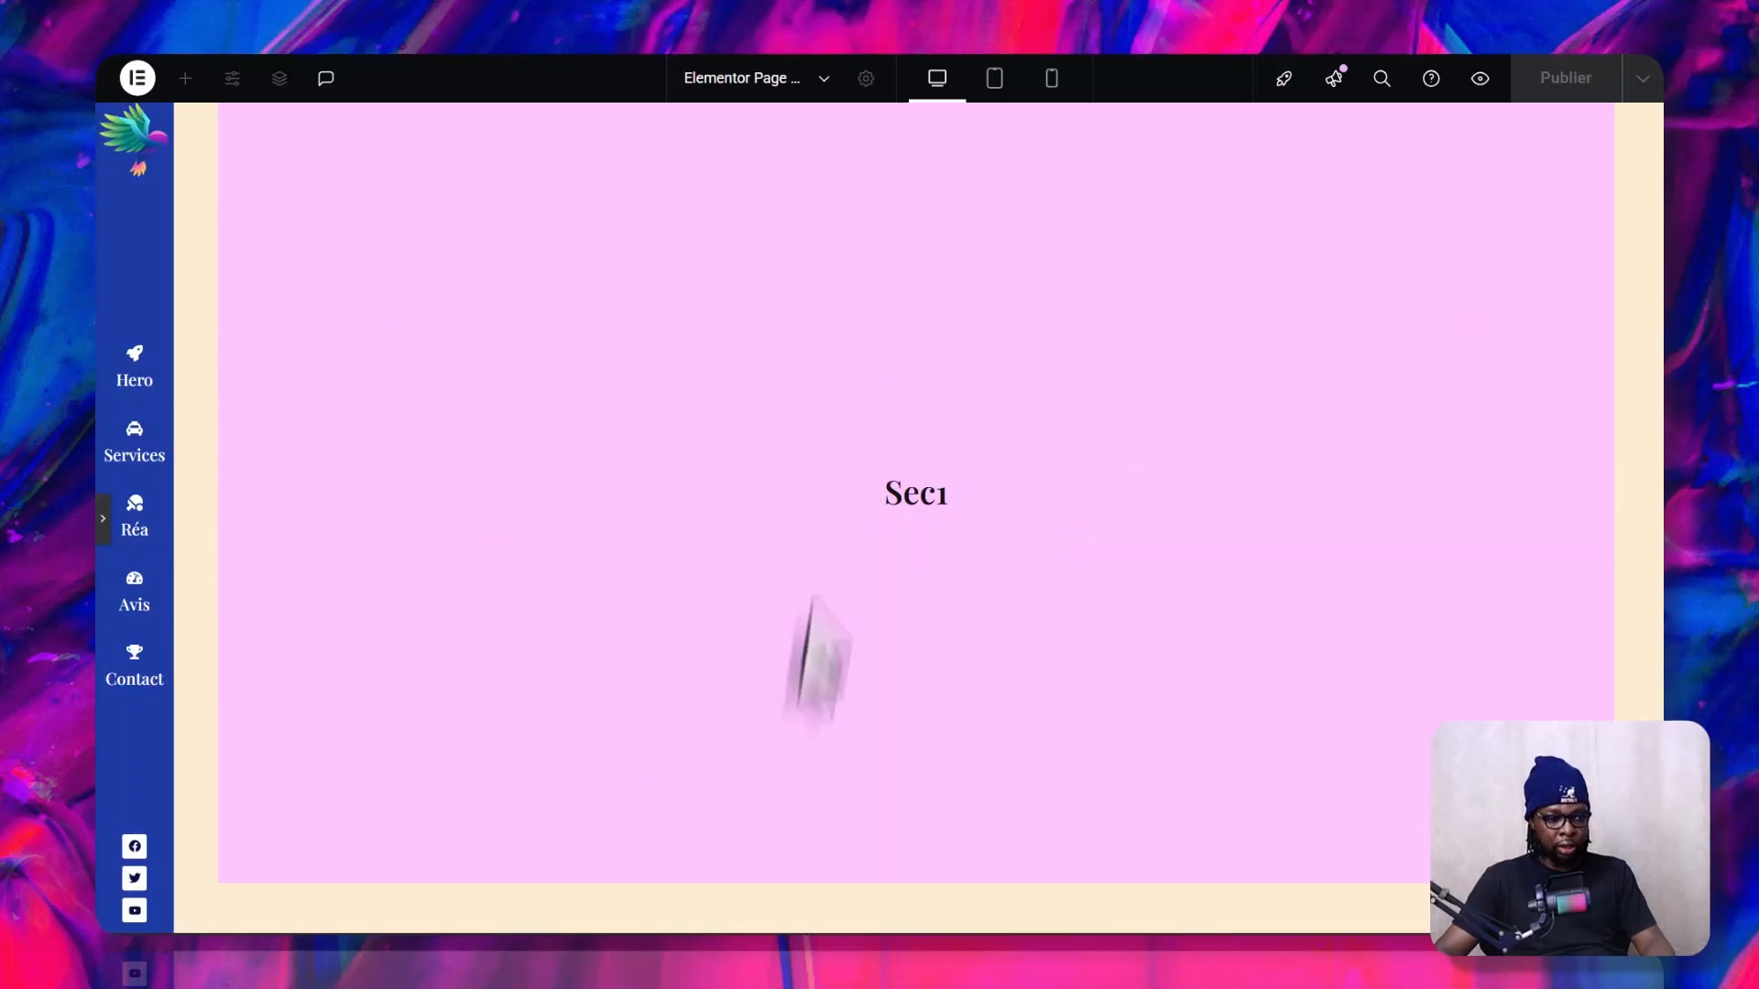
pyautogui.click(103, 519)
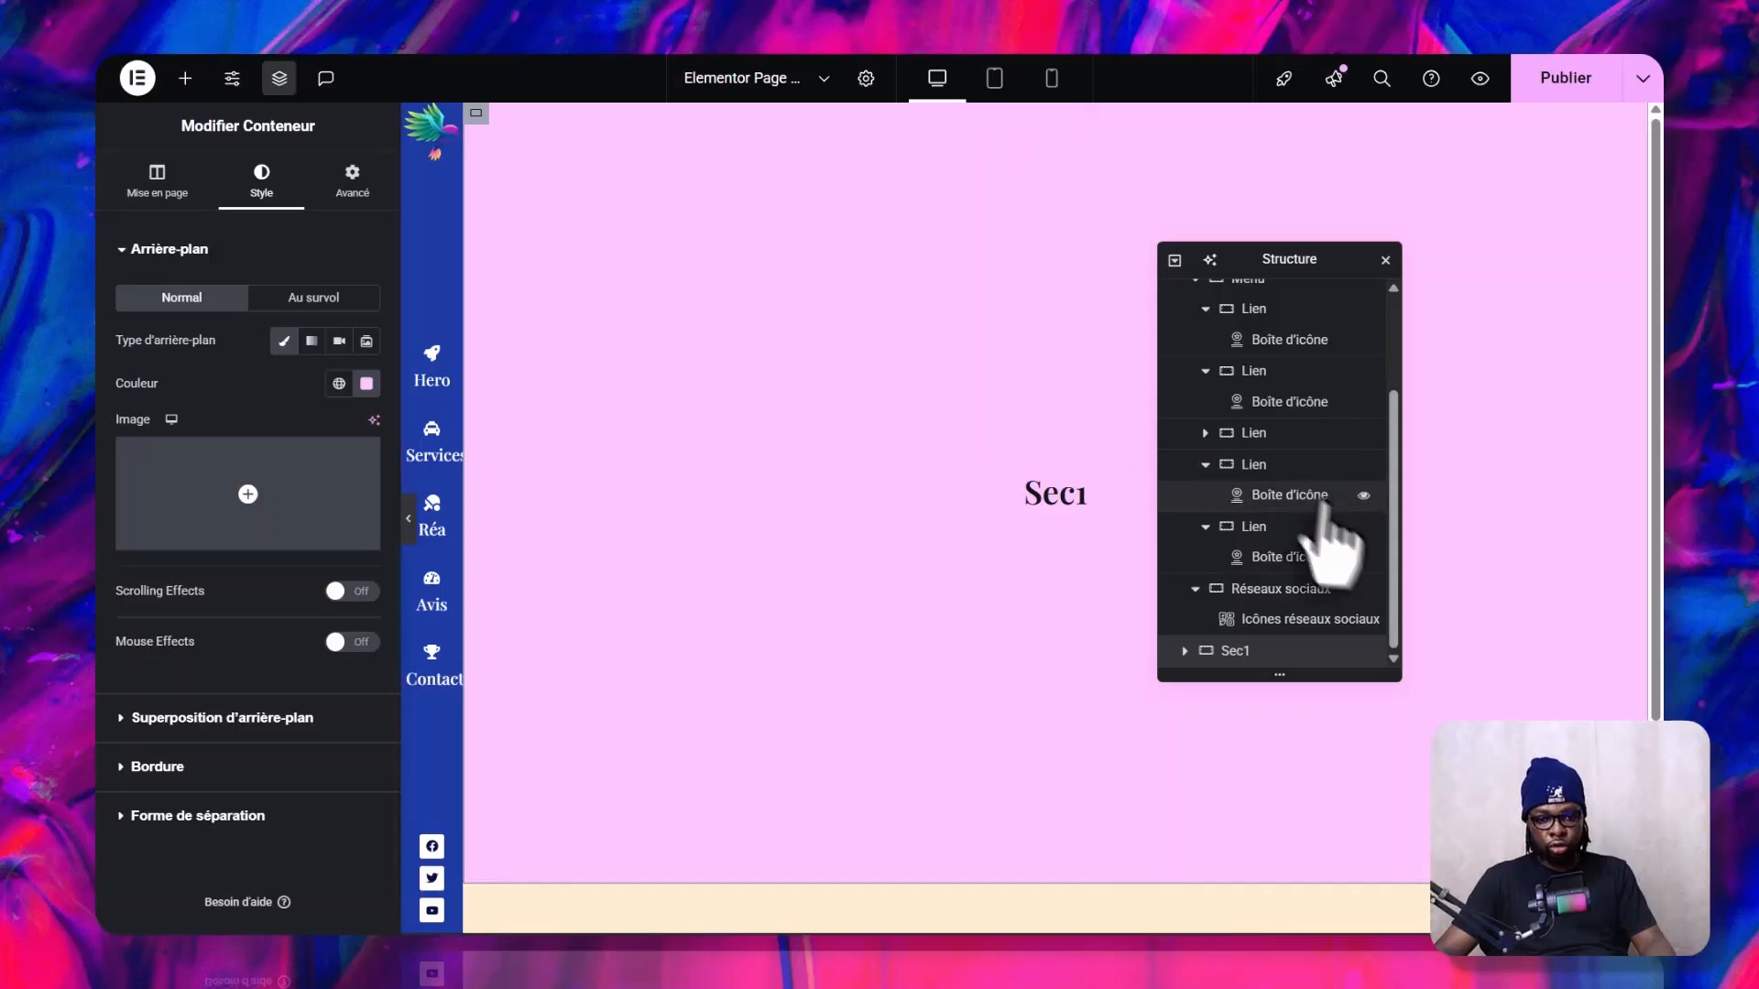
# - Set the content width of the main parent container to Pleine largeur and check the page with the editing panel hidden
pyautogui.scroll(2, 1385, 513)
pyautogui.scroll(1, 1388, 495)
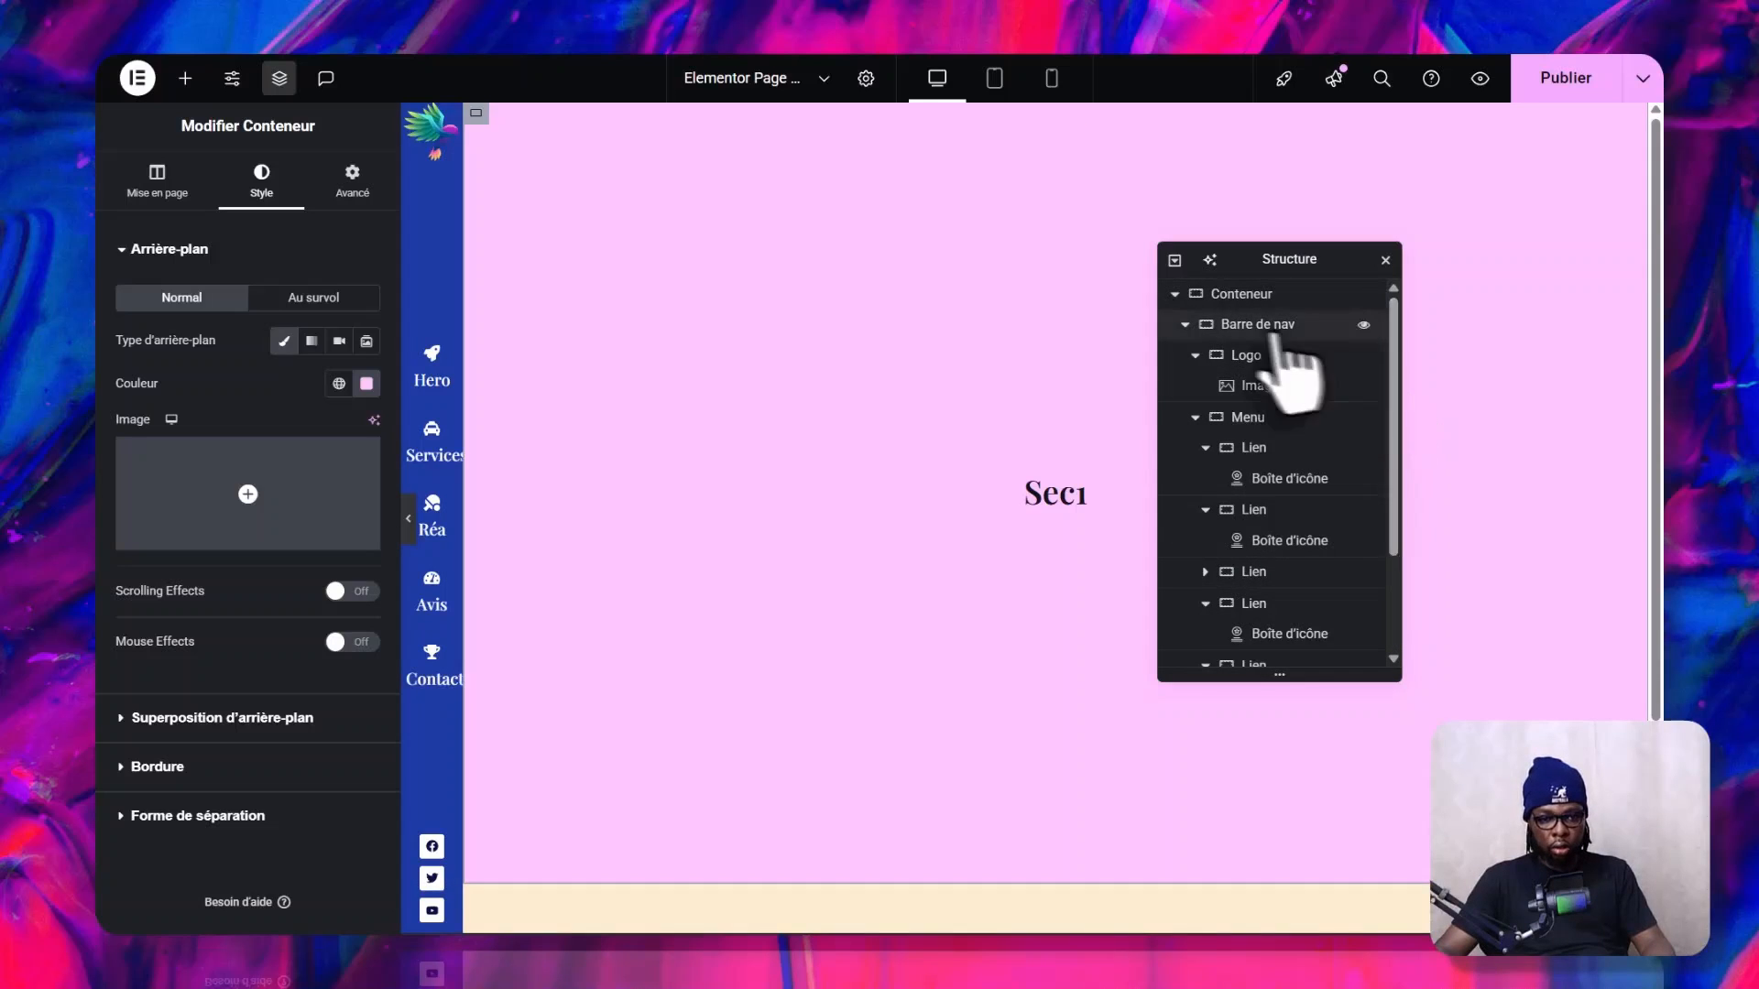
pyautogui.click(1252, 310)
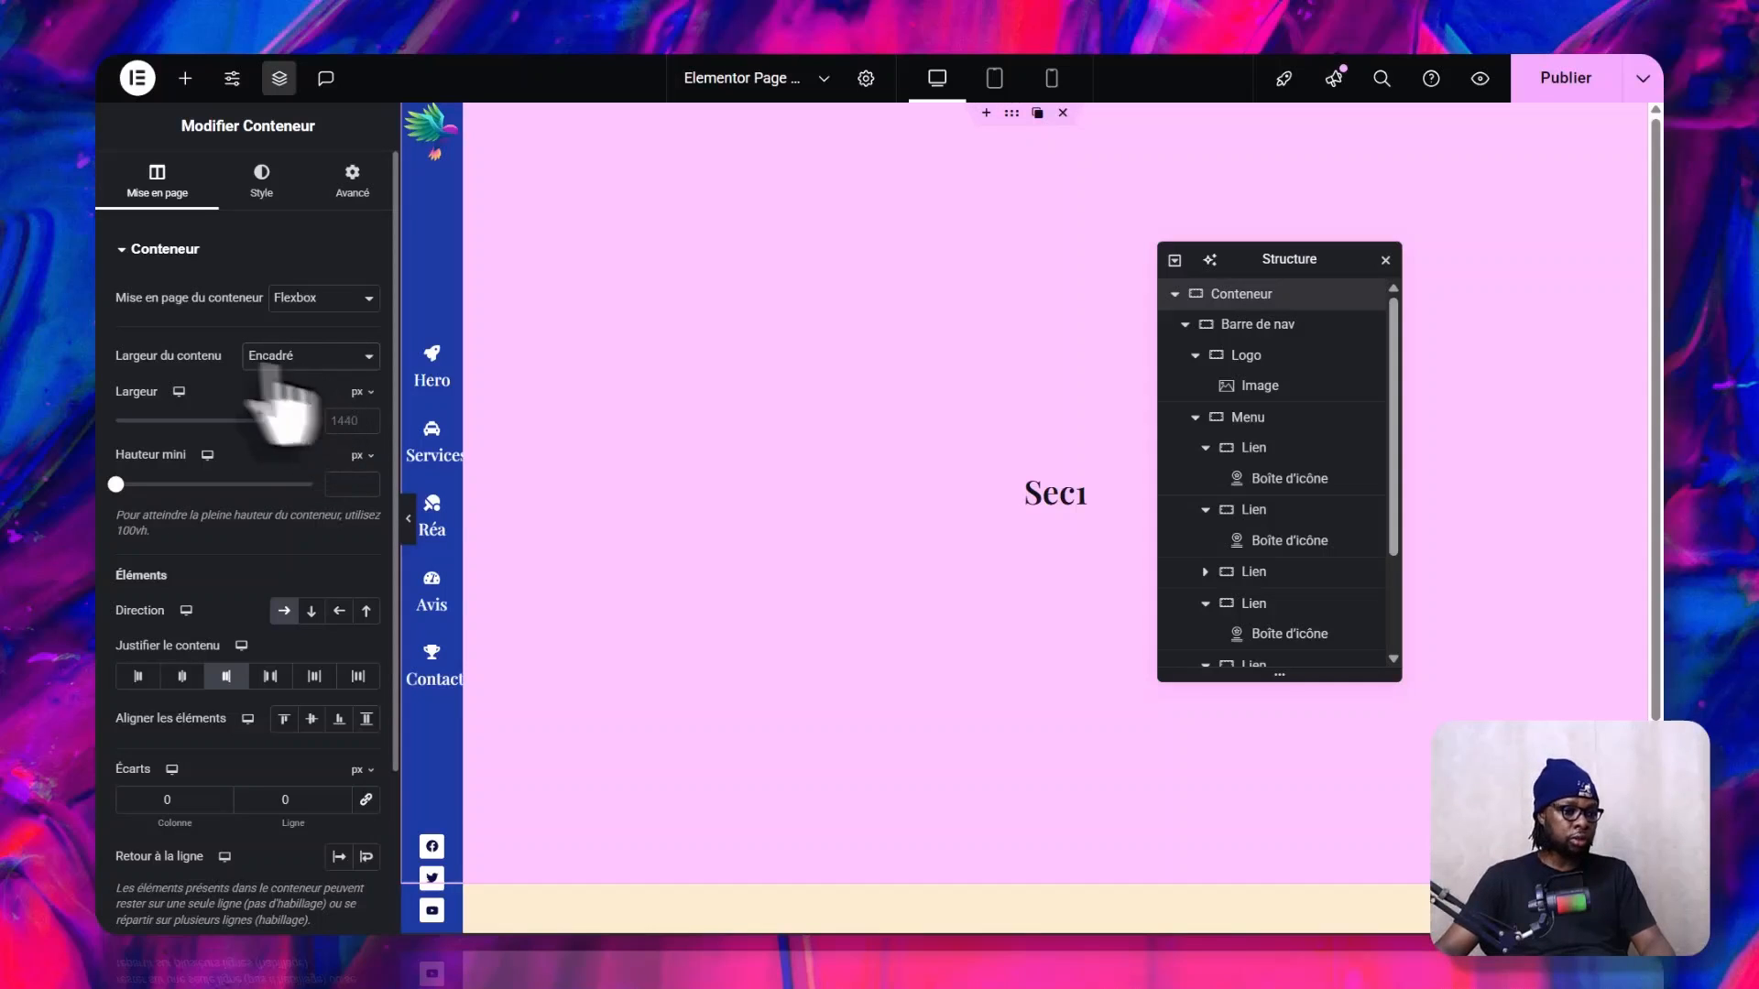
pyautogui.click(286, 401)
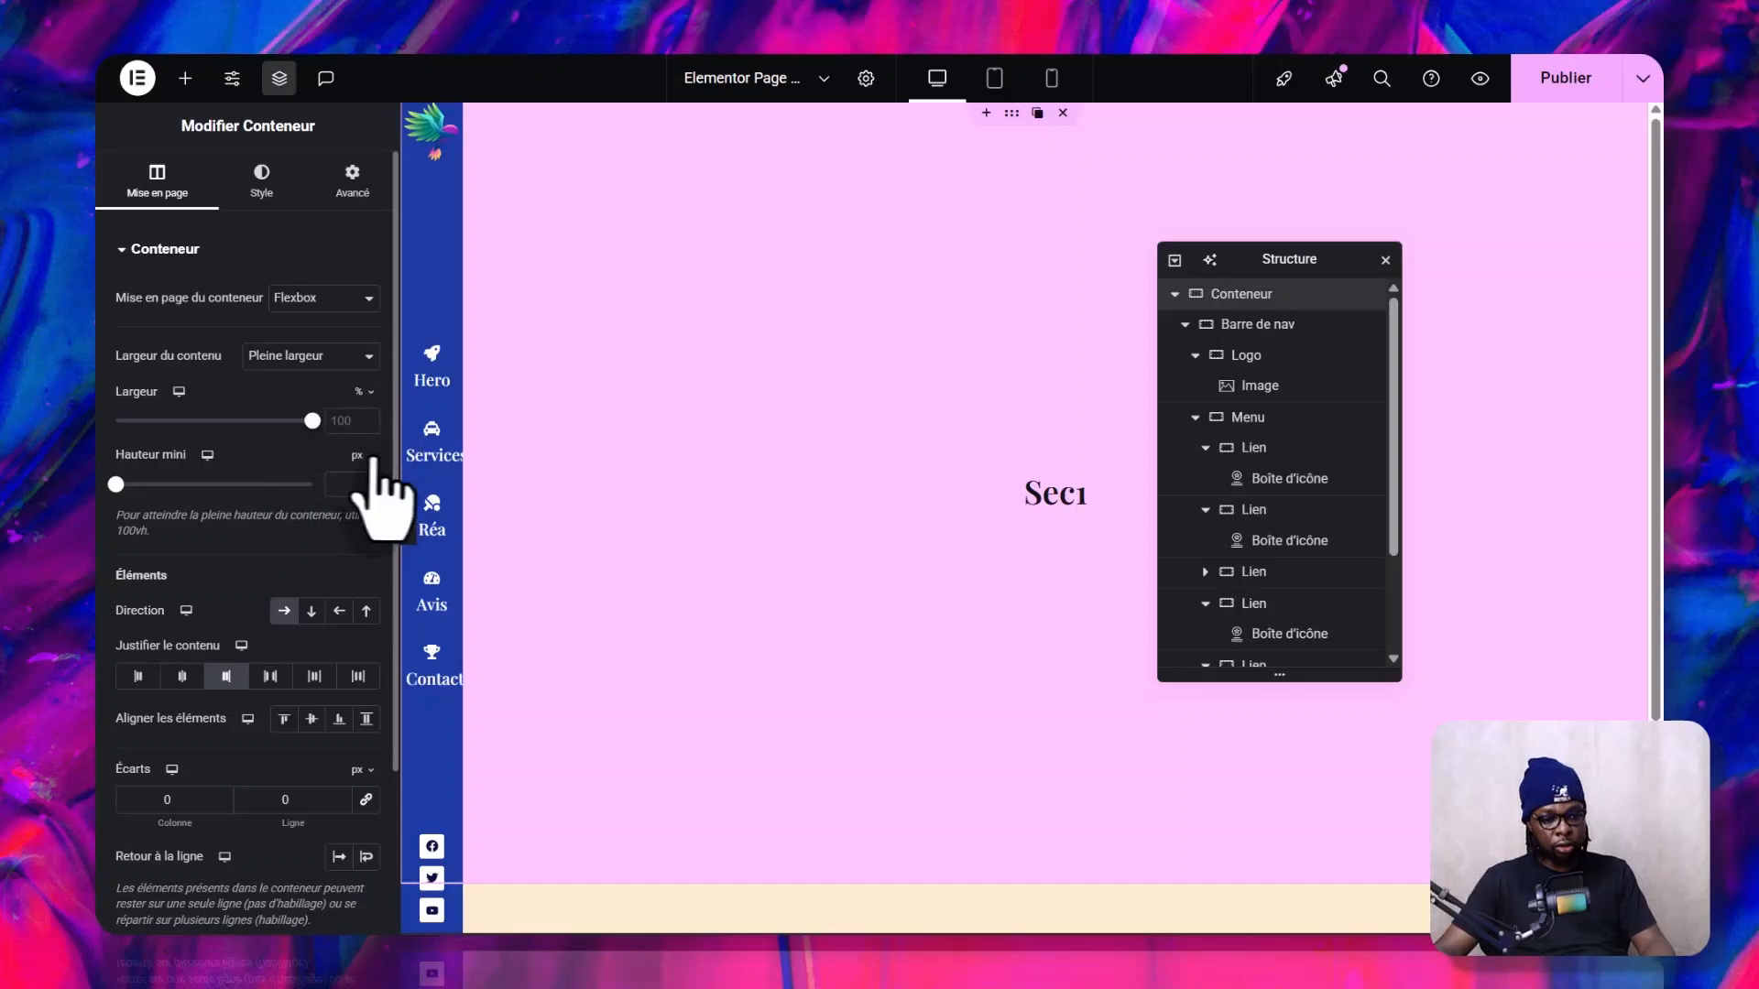
pyautogui.click(409, 520)
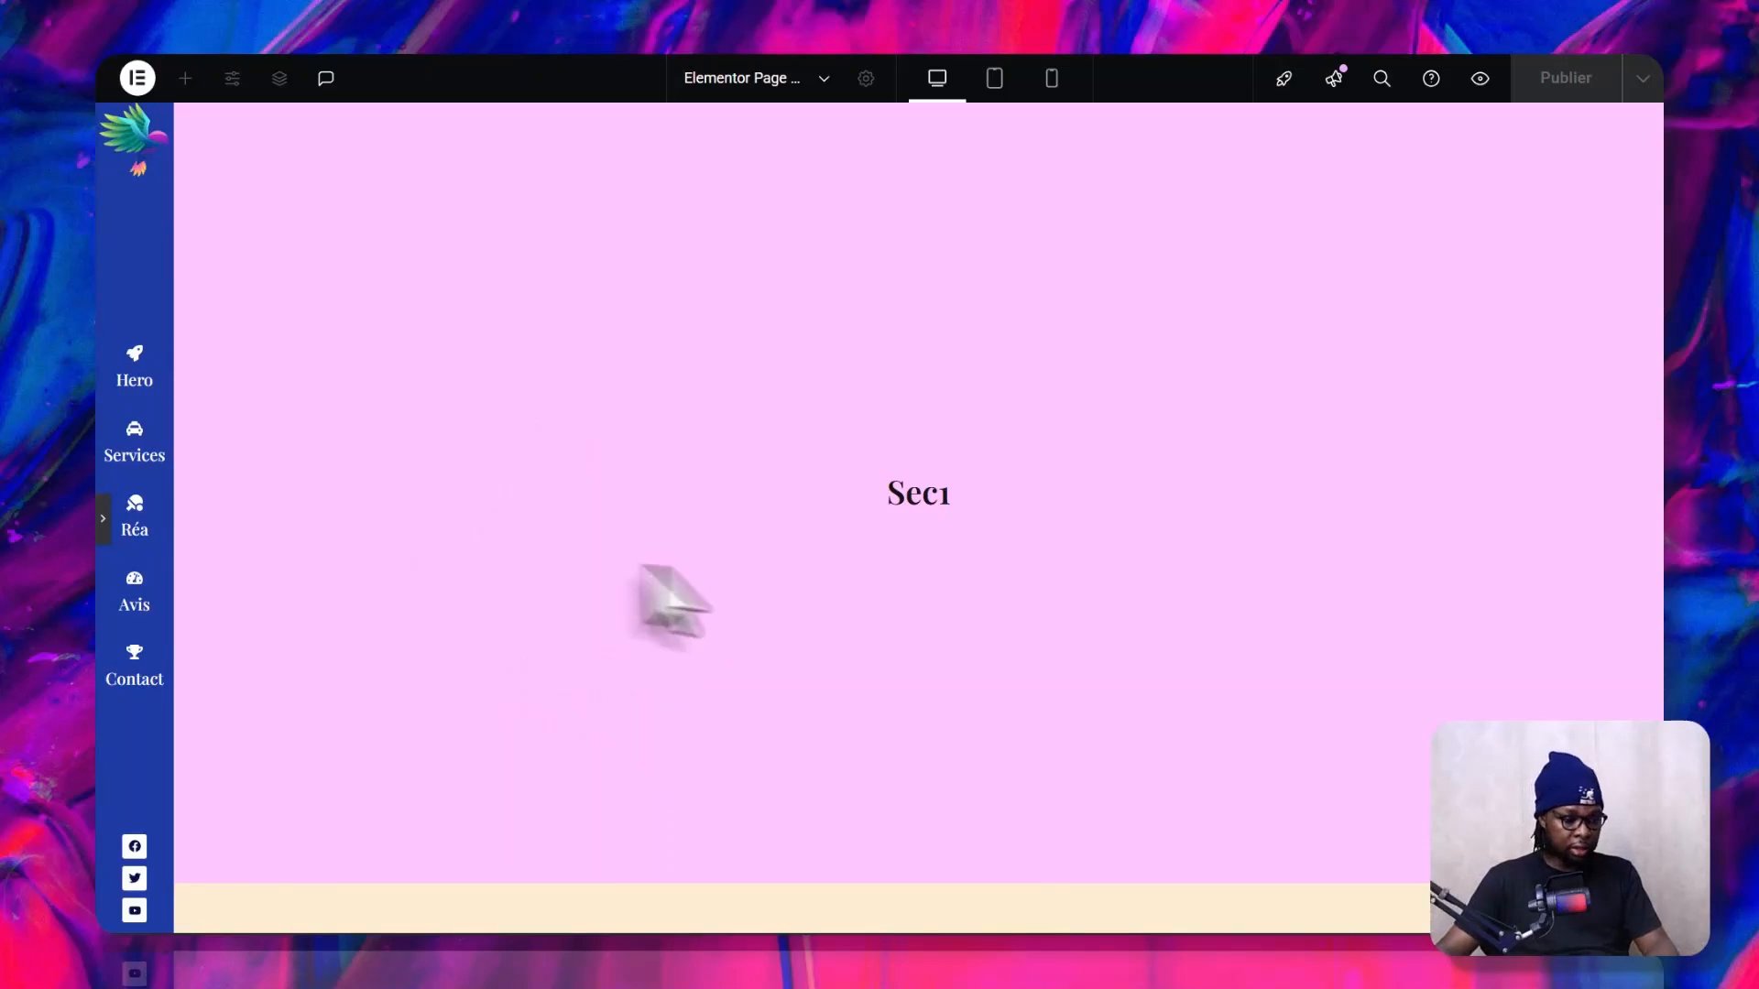
pyautogui.click(103, 513)
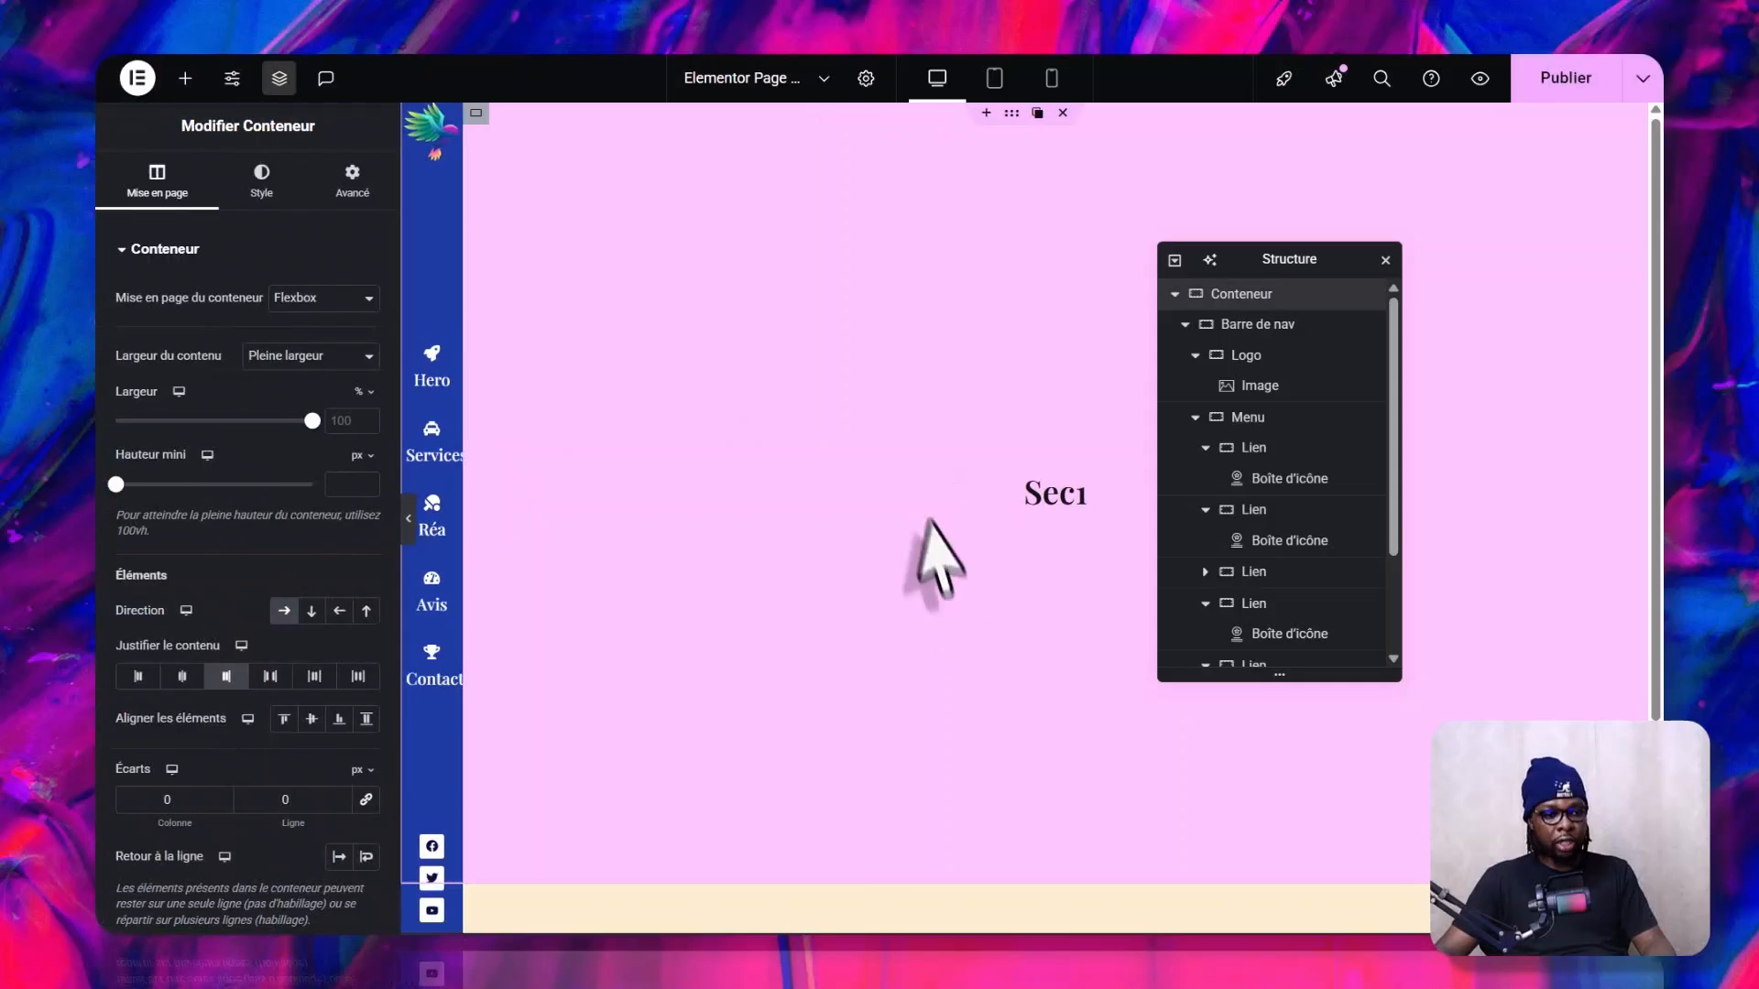
# - Add a Flexbox container with a two-equal-columns structure below the Sec1 section
pyautogui.click(1385, 260)
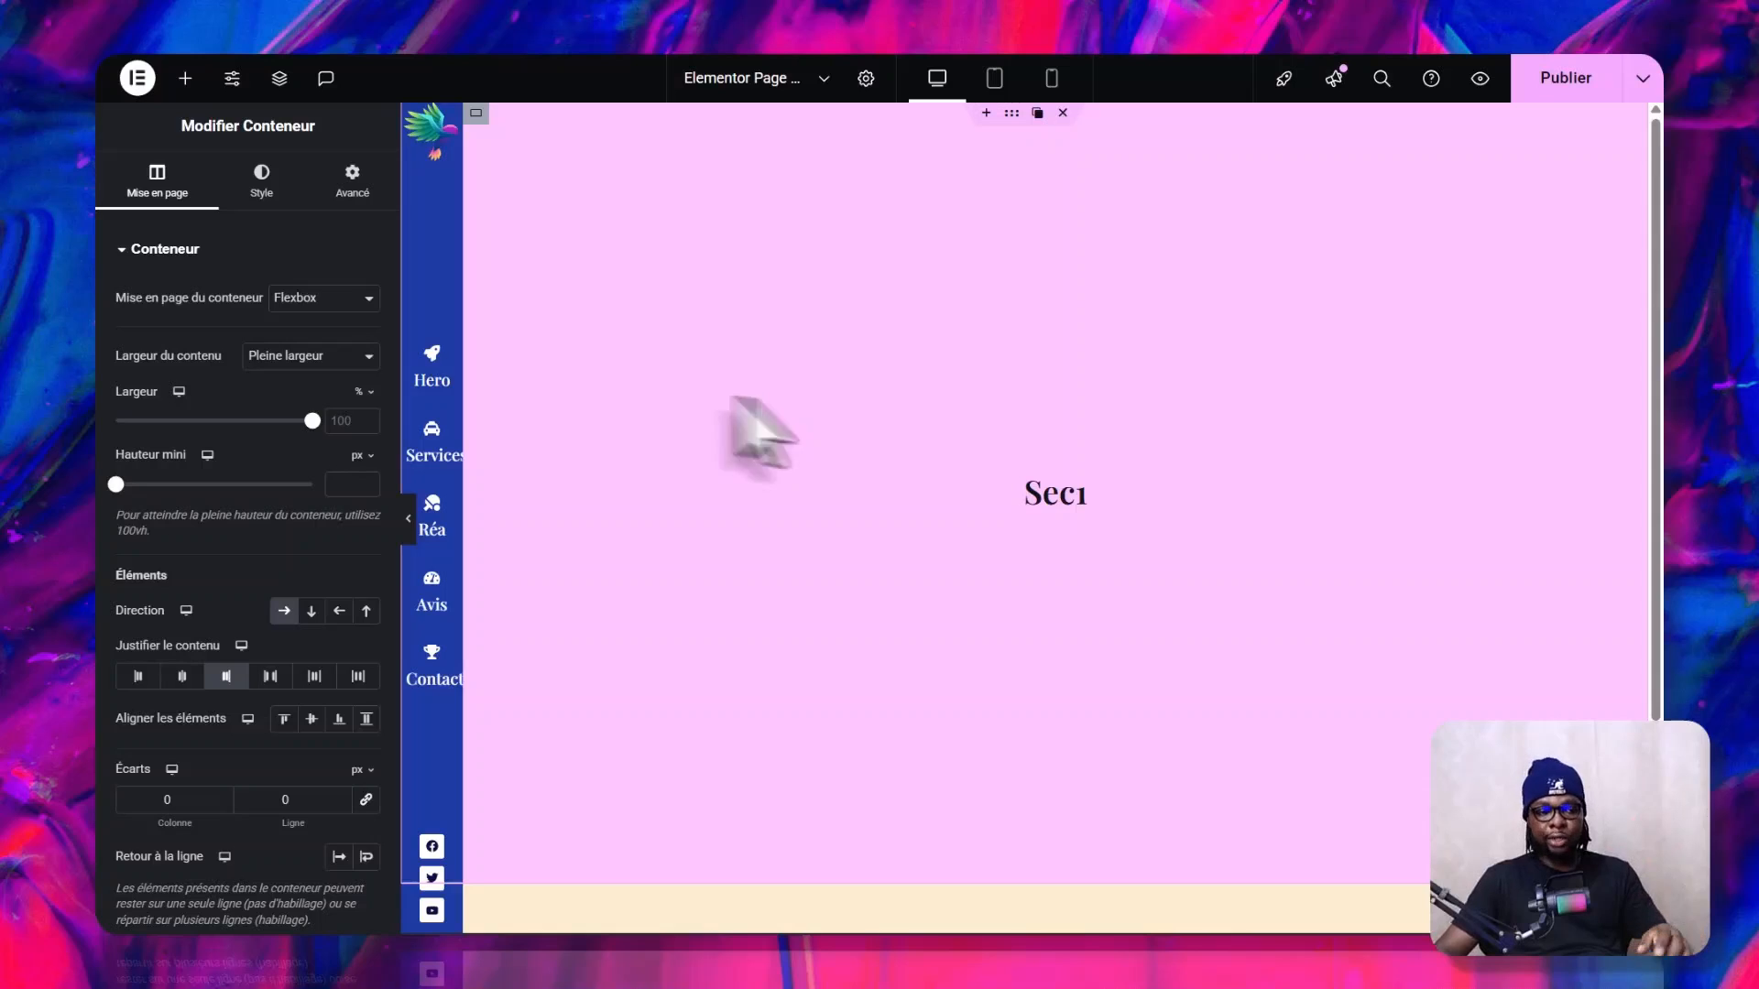
pyautogui.scroll(-3, 1610, 353)
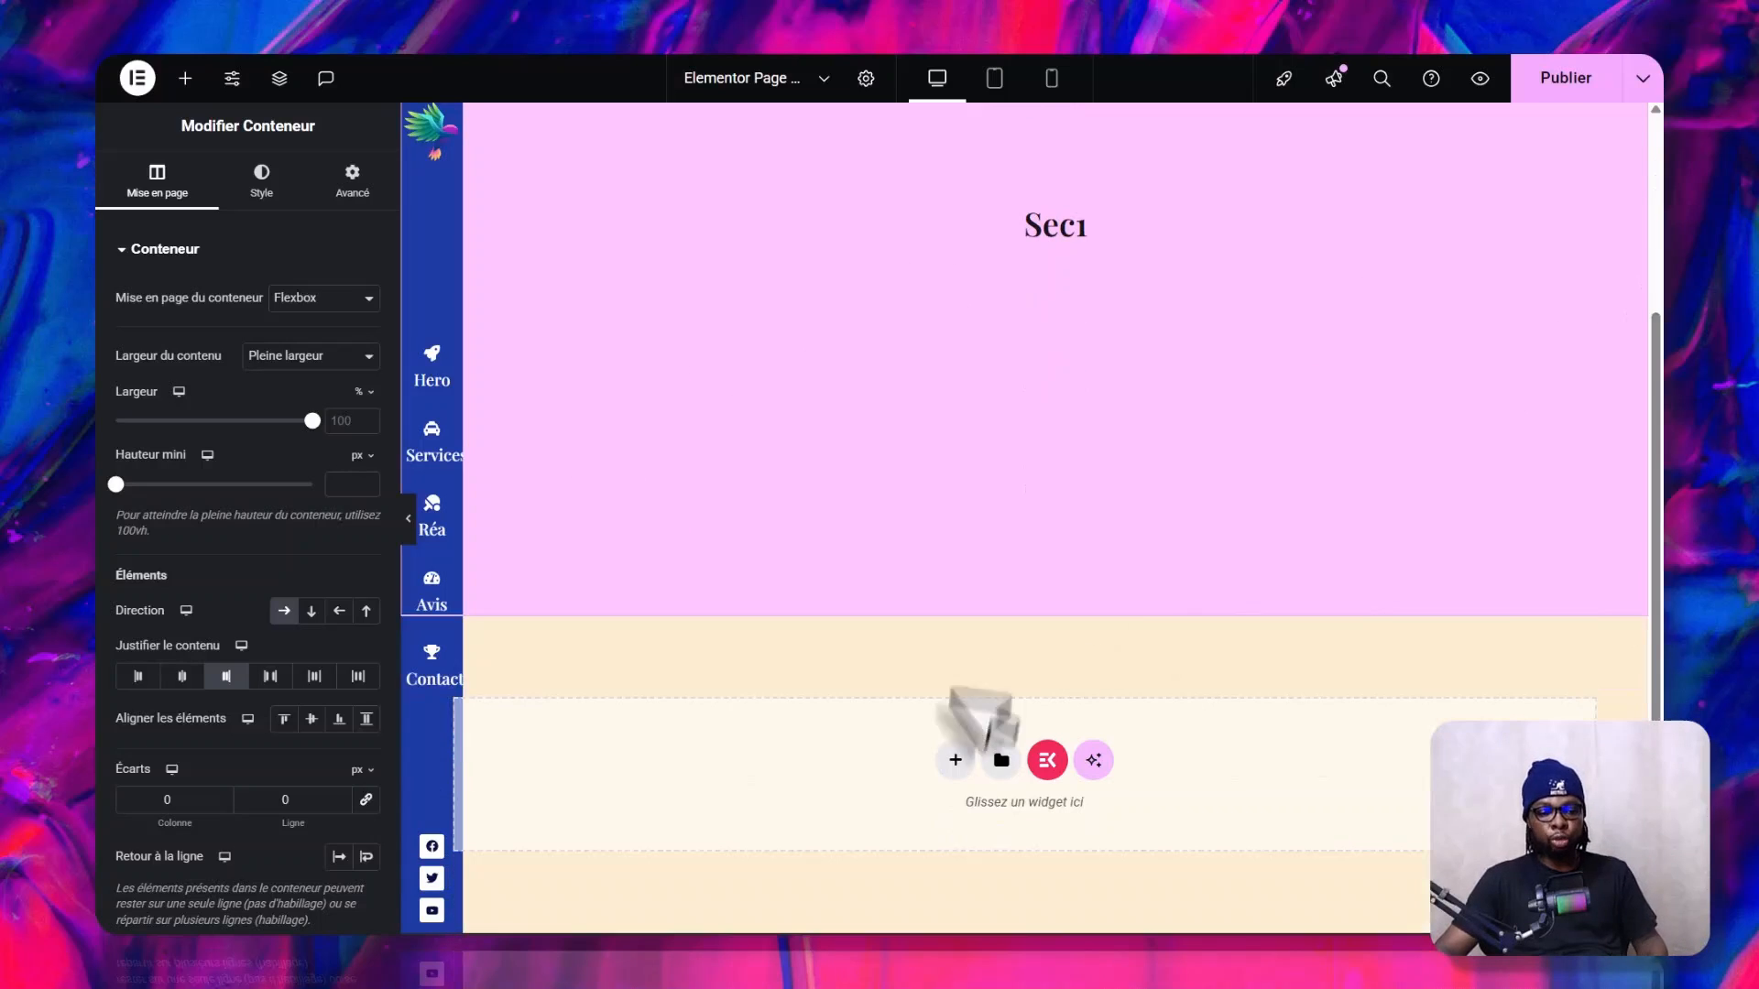
pyautogui.click(955, 761)
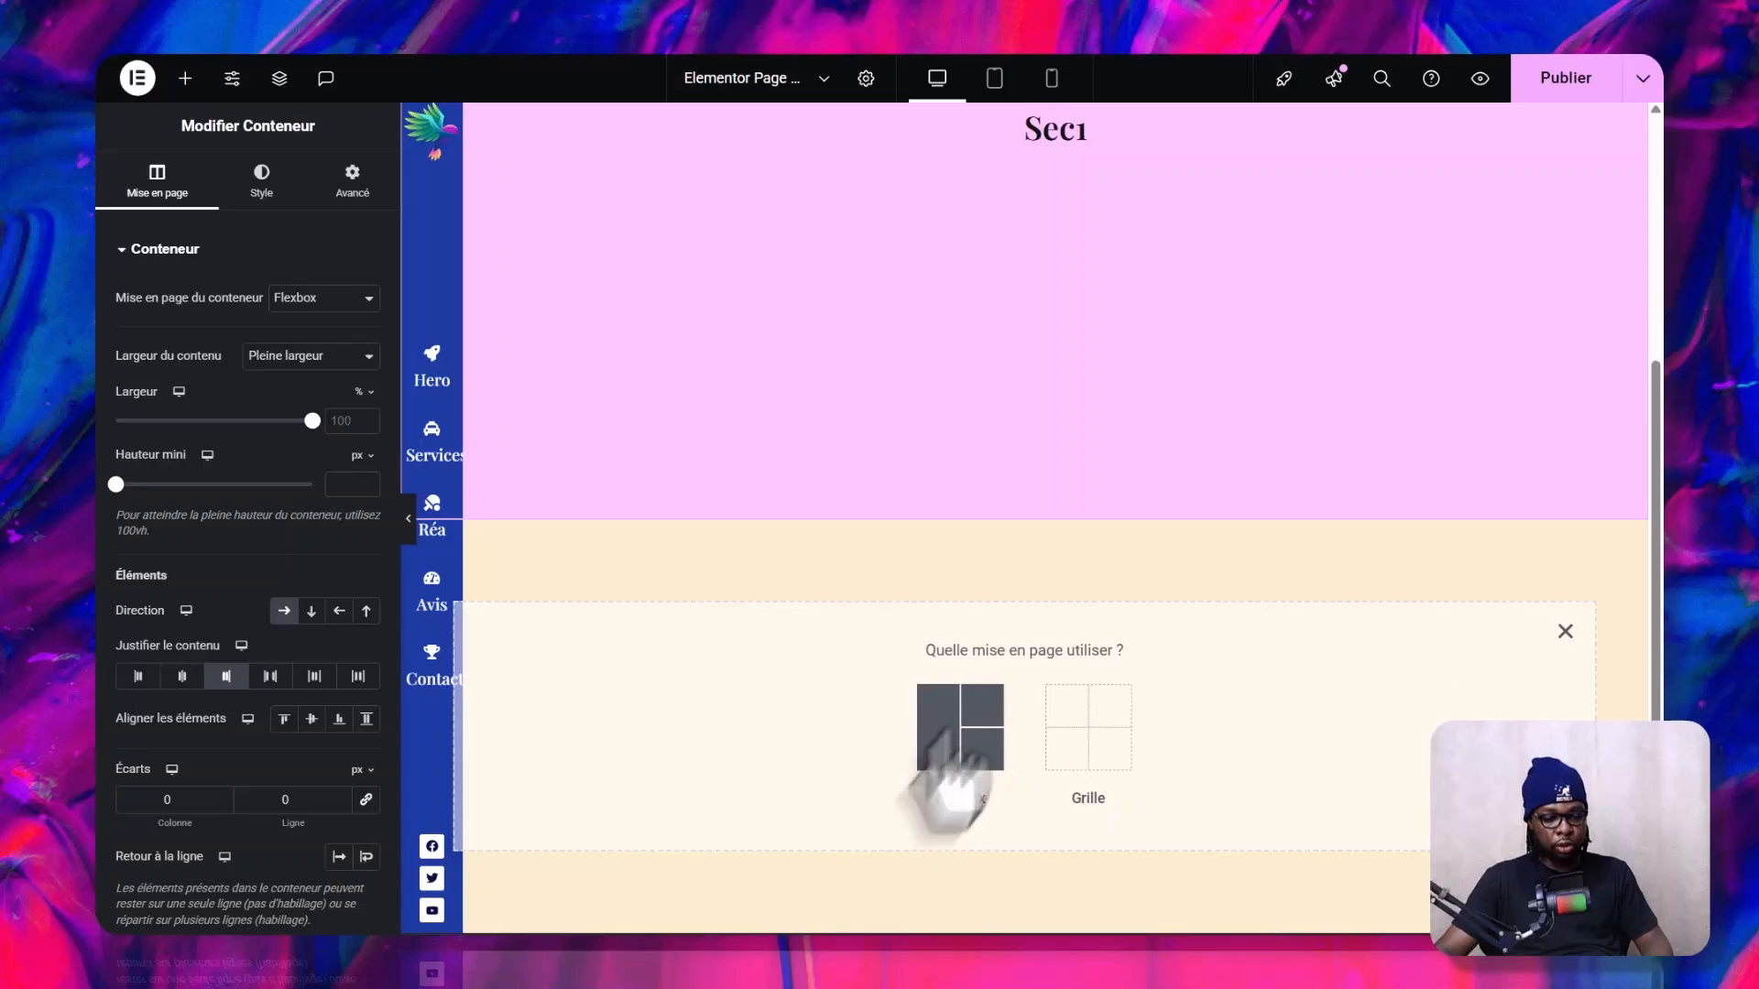
pyautogui.click(952, 742)
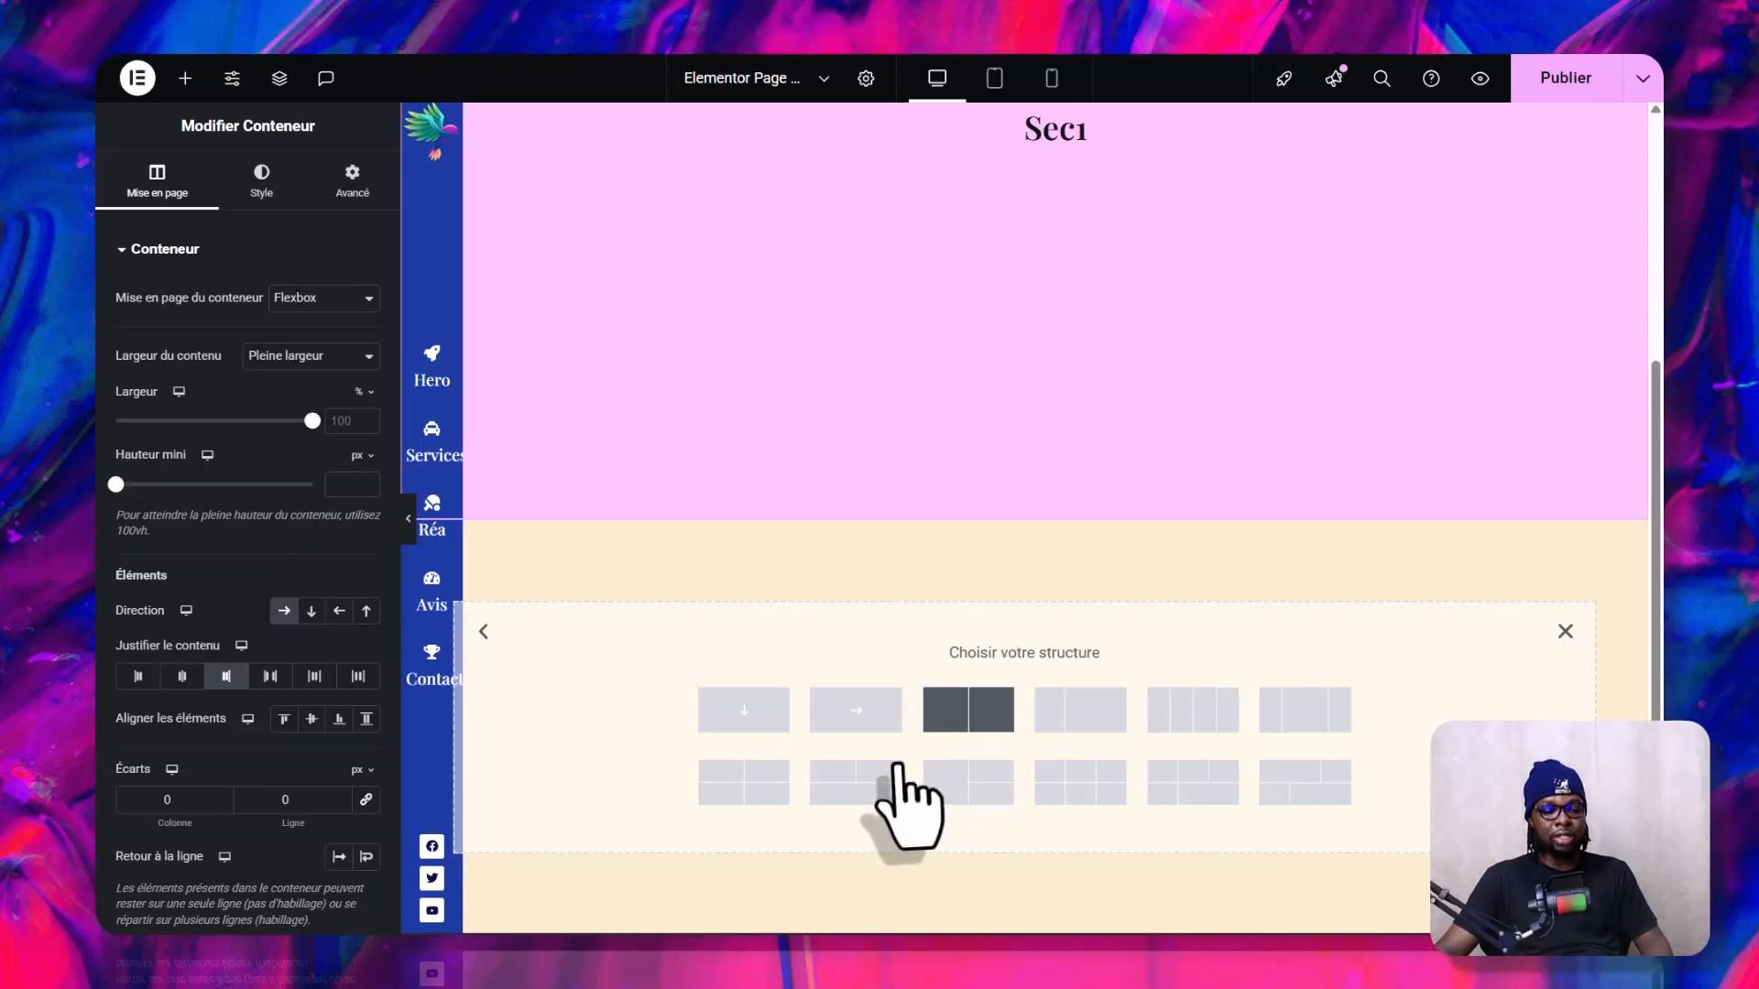
pyautogui.click(968, 710)
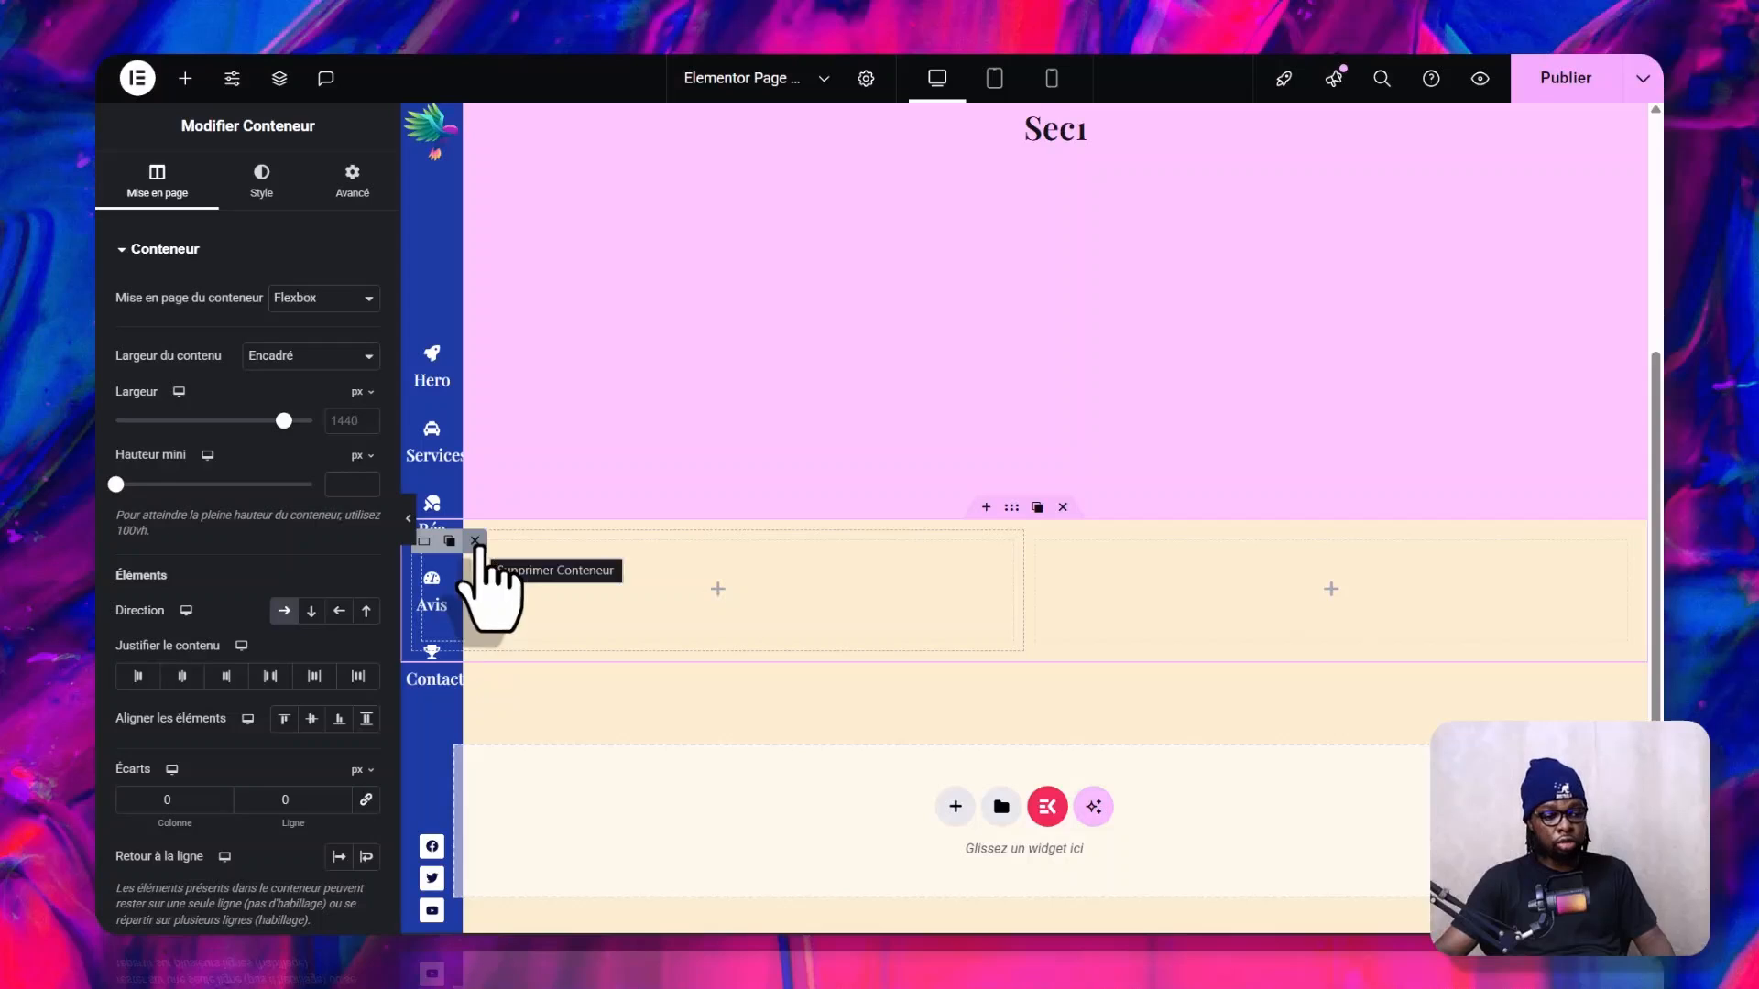
# - Delete one of the new section's two inner containers and set the parent container's content width to Pleine largeur
pyautogui.click(476, 542)
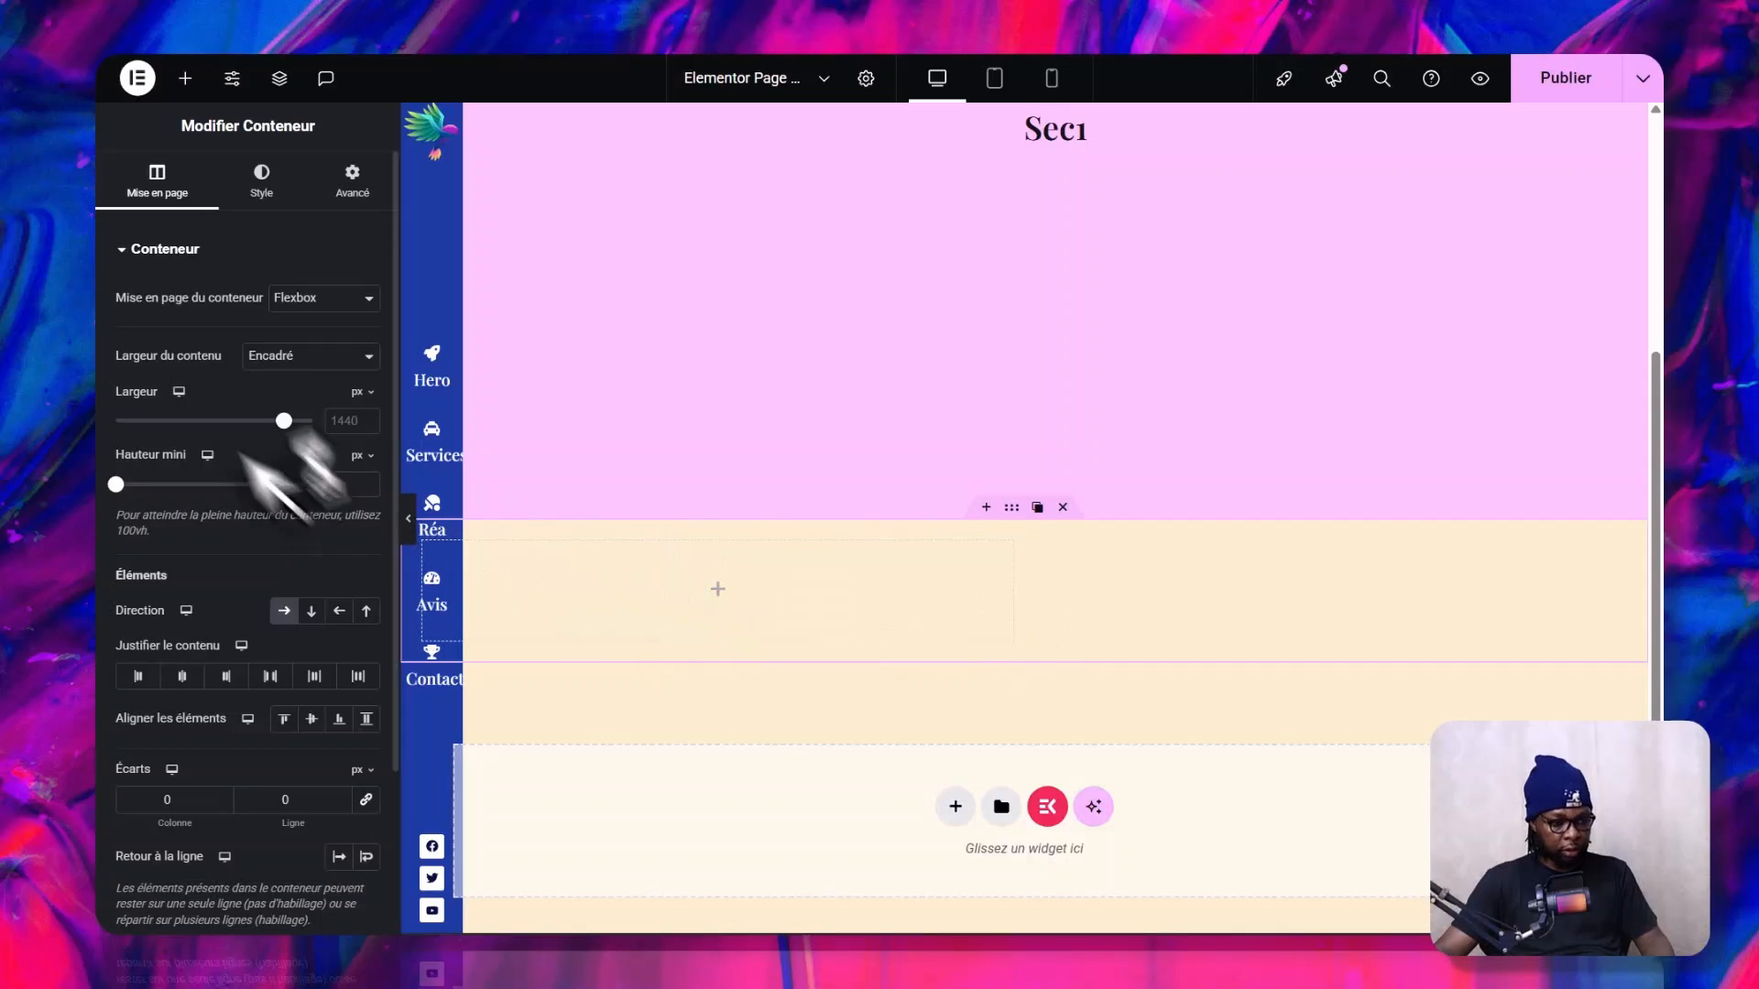
pyautogui.click(275, 357)
pyautogui.click(295, 404)
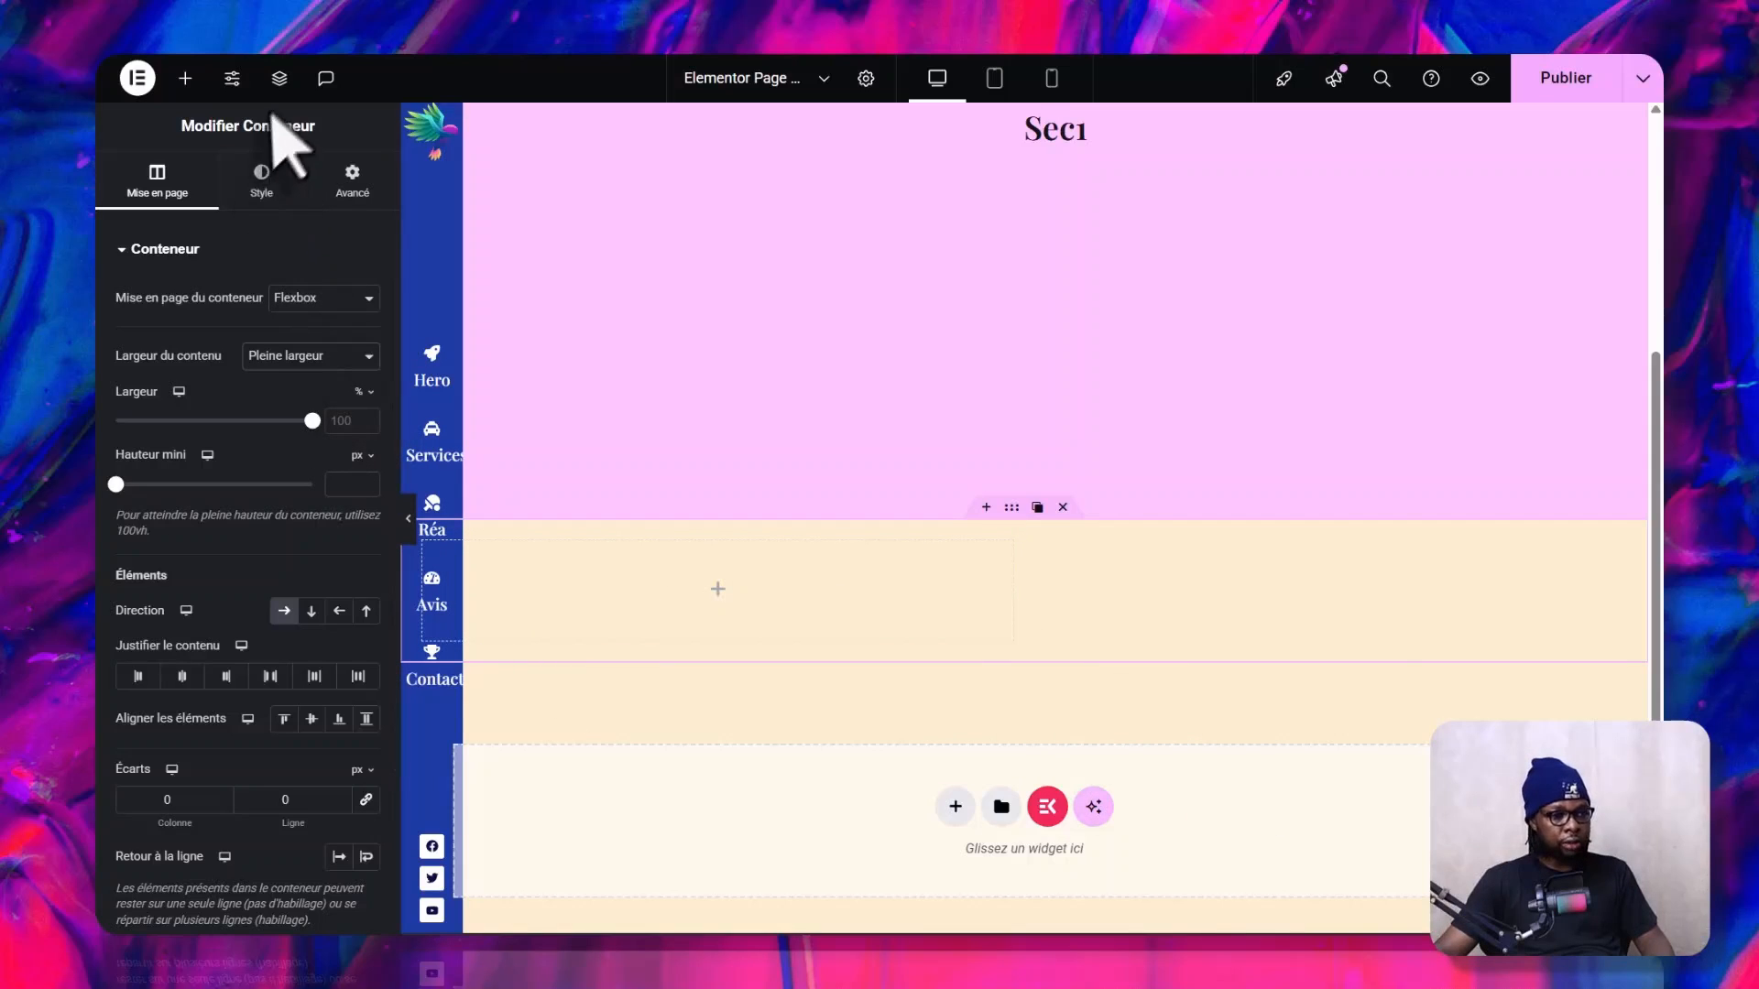
# - Set the width of the new section's remaining inner container to 95%, using the page structure to select it
pyautogui.click(280, 78)
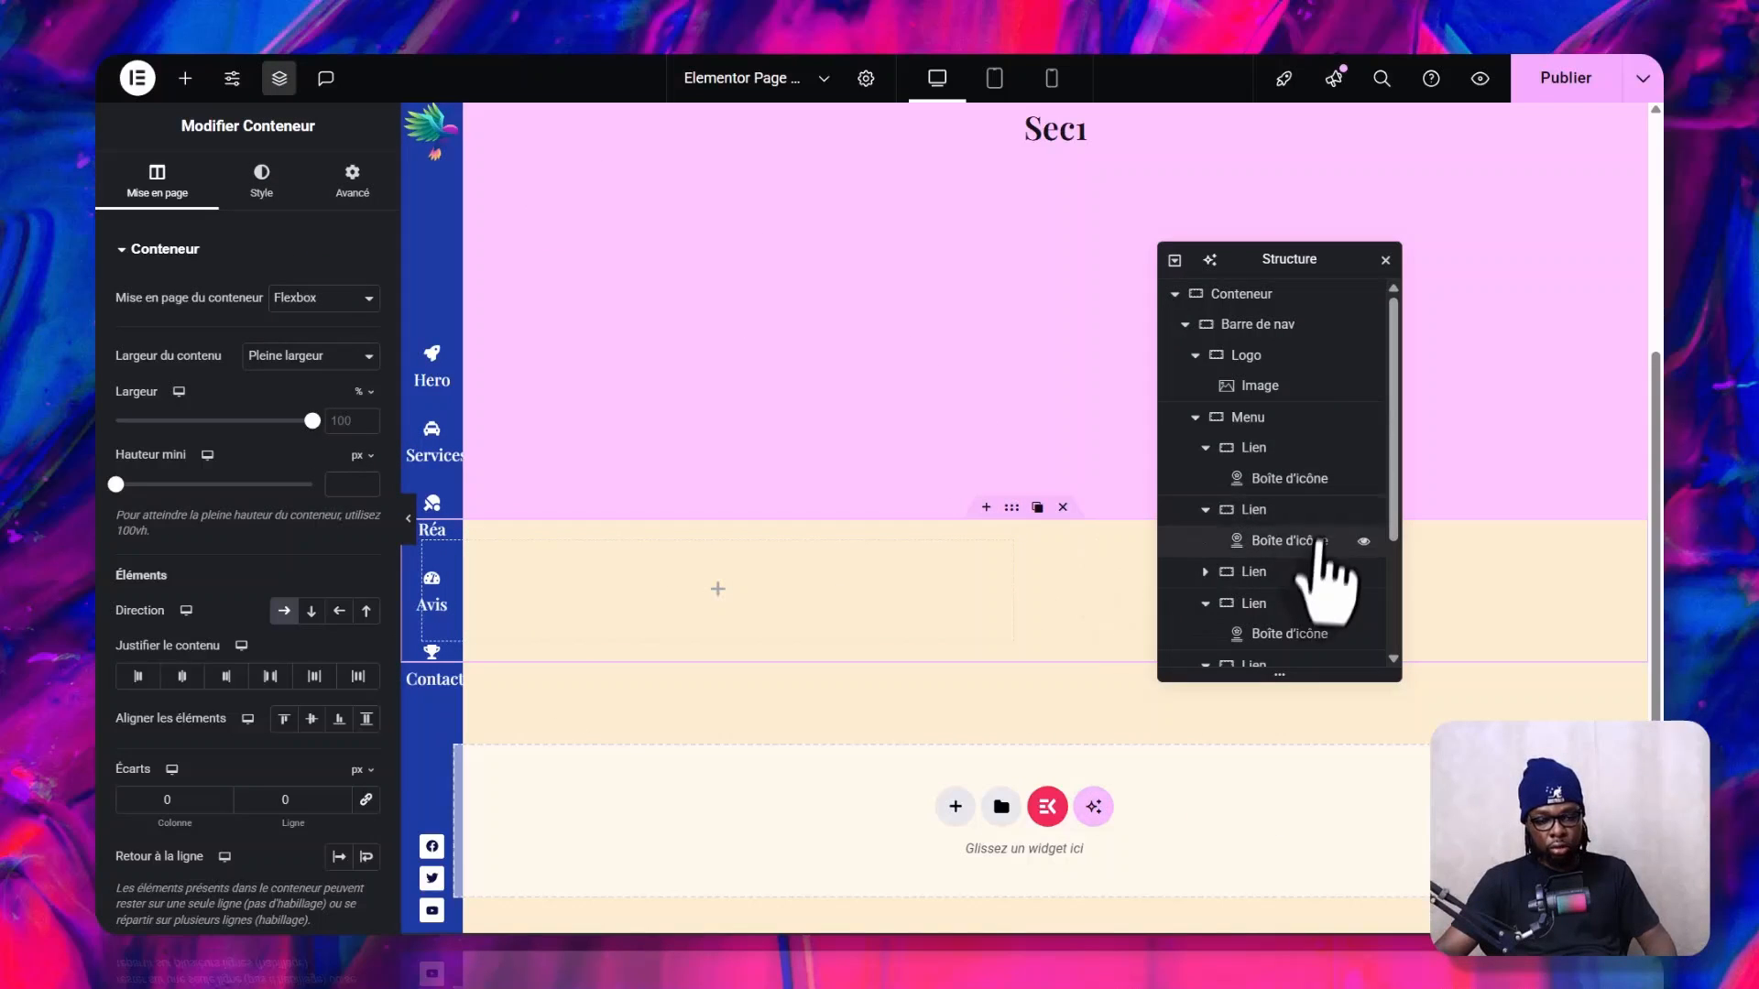
pyautogui.scroll(-3, 1301, 623)
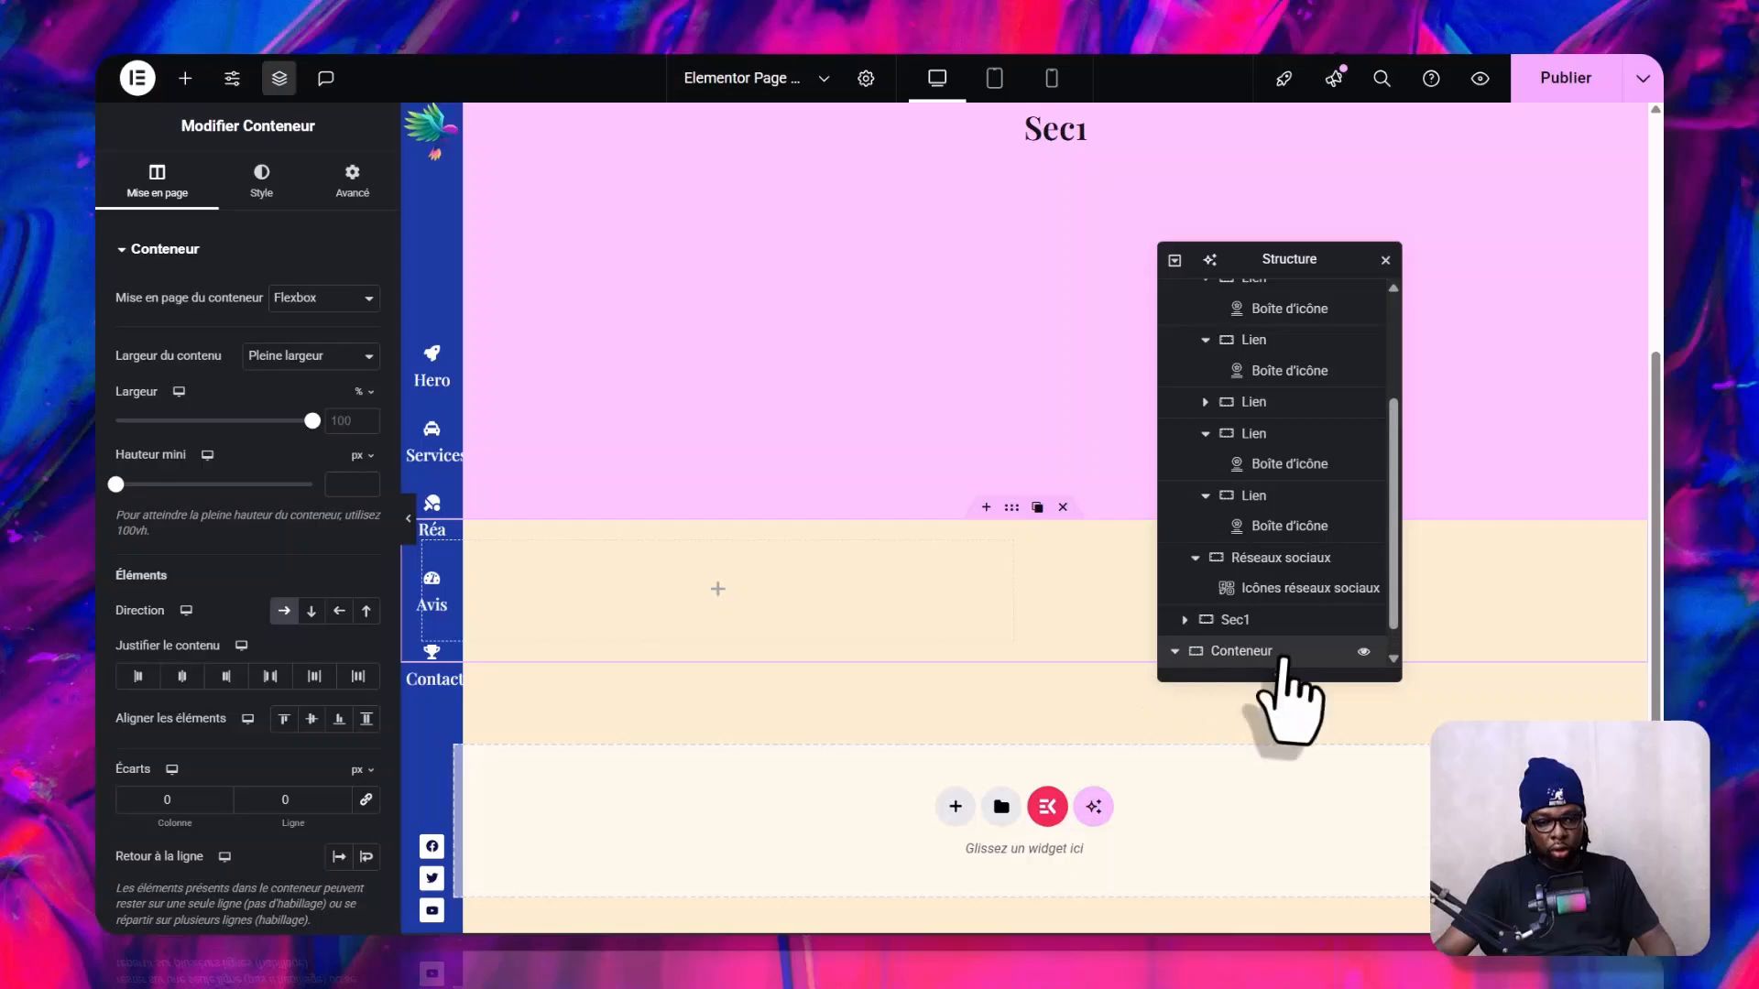
pyautogui.click(1276, 652)
pyautogui.click(1250, 652)
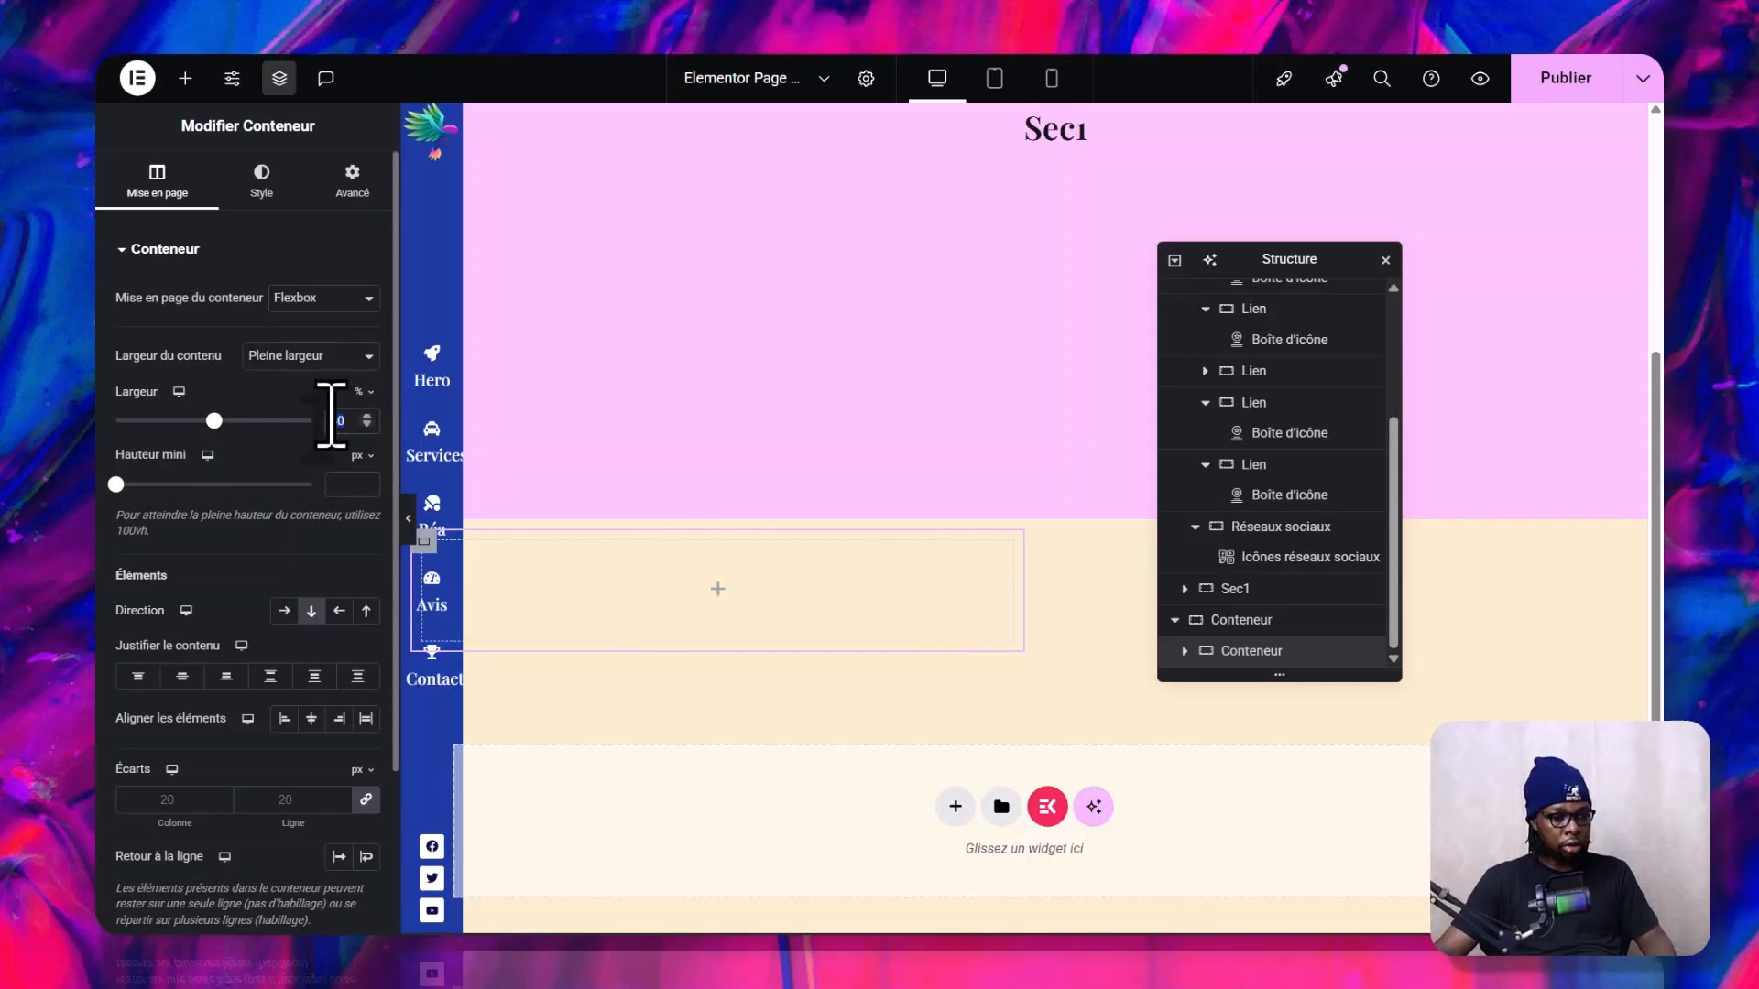
pyautogui.write('95')
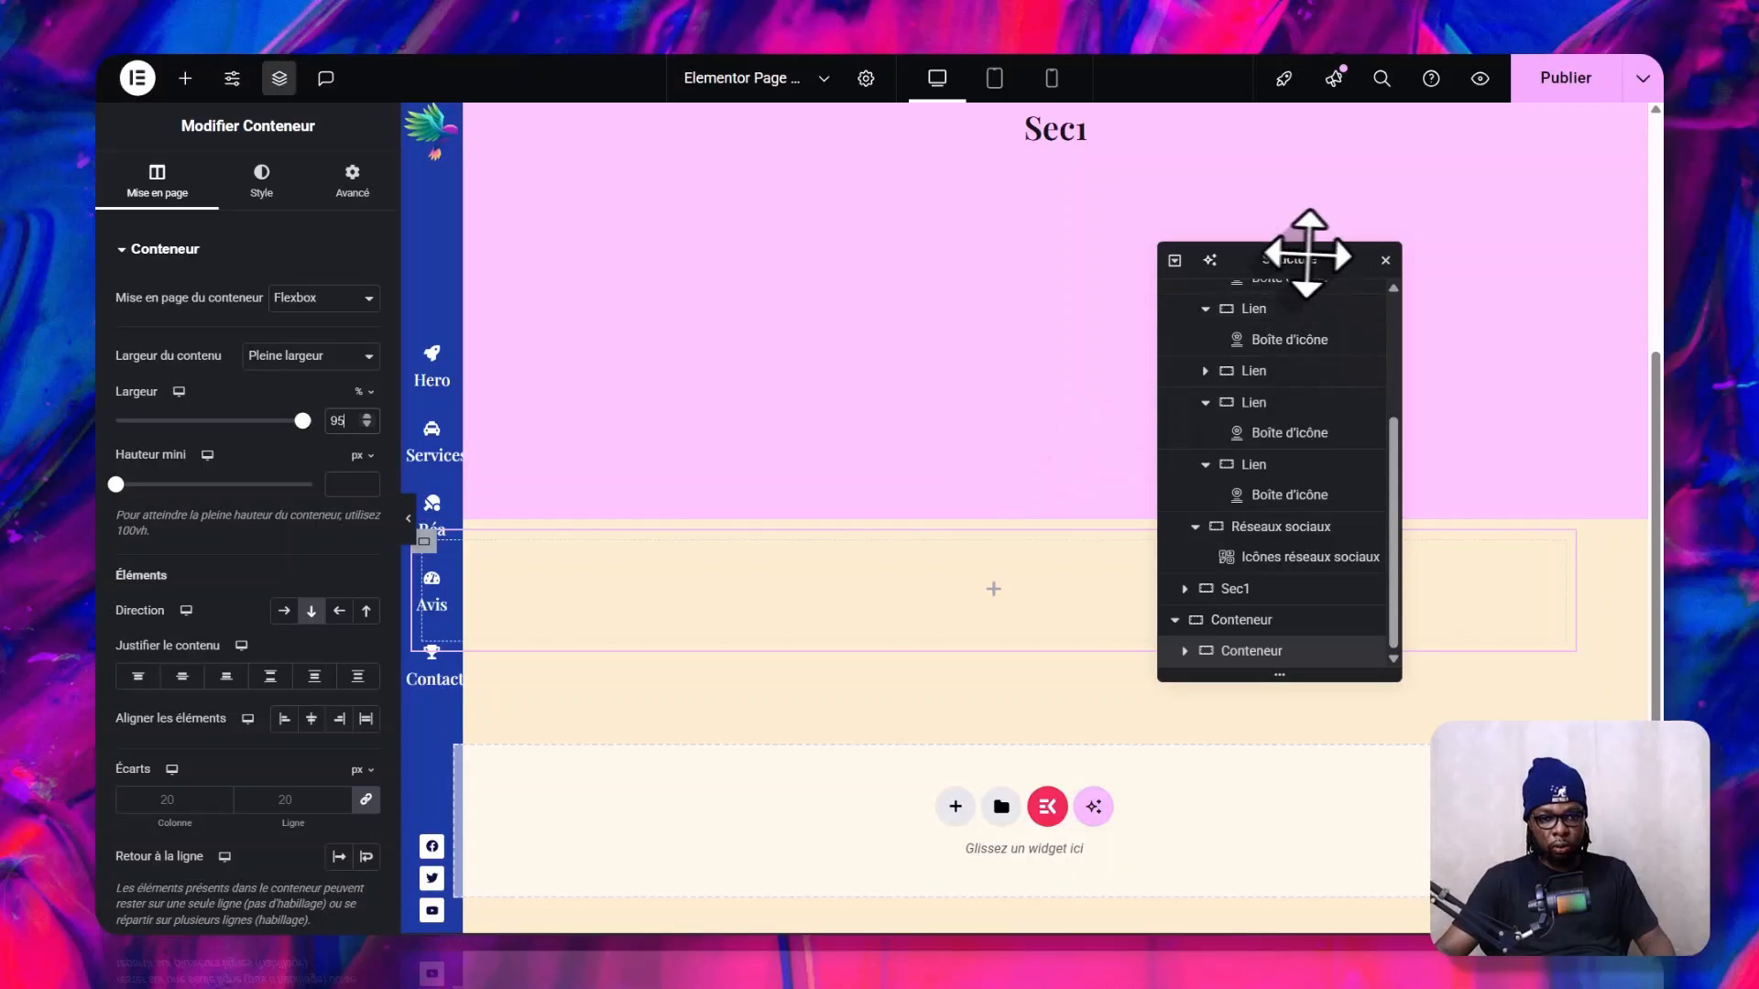
pyautogui.moveTo(1304, 259); pyautogui.dragTo(1269, 216)
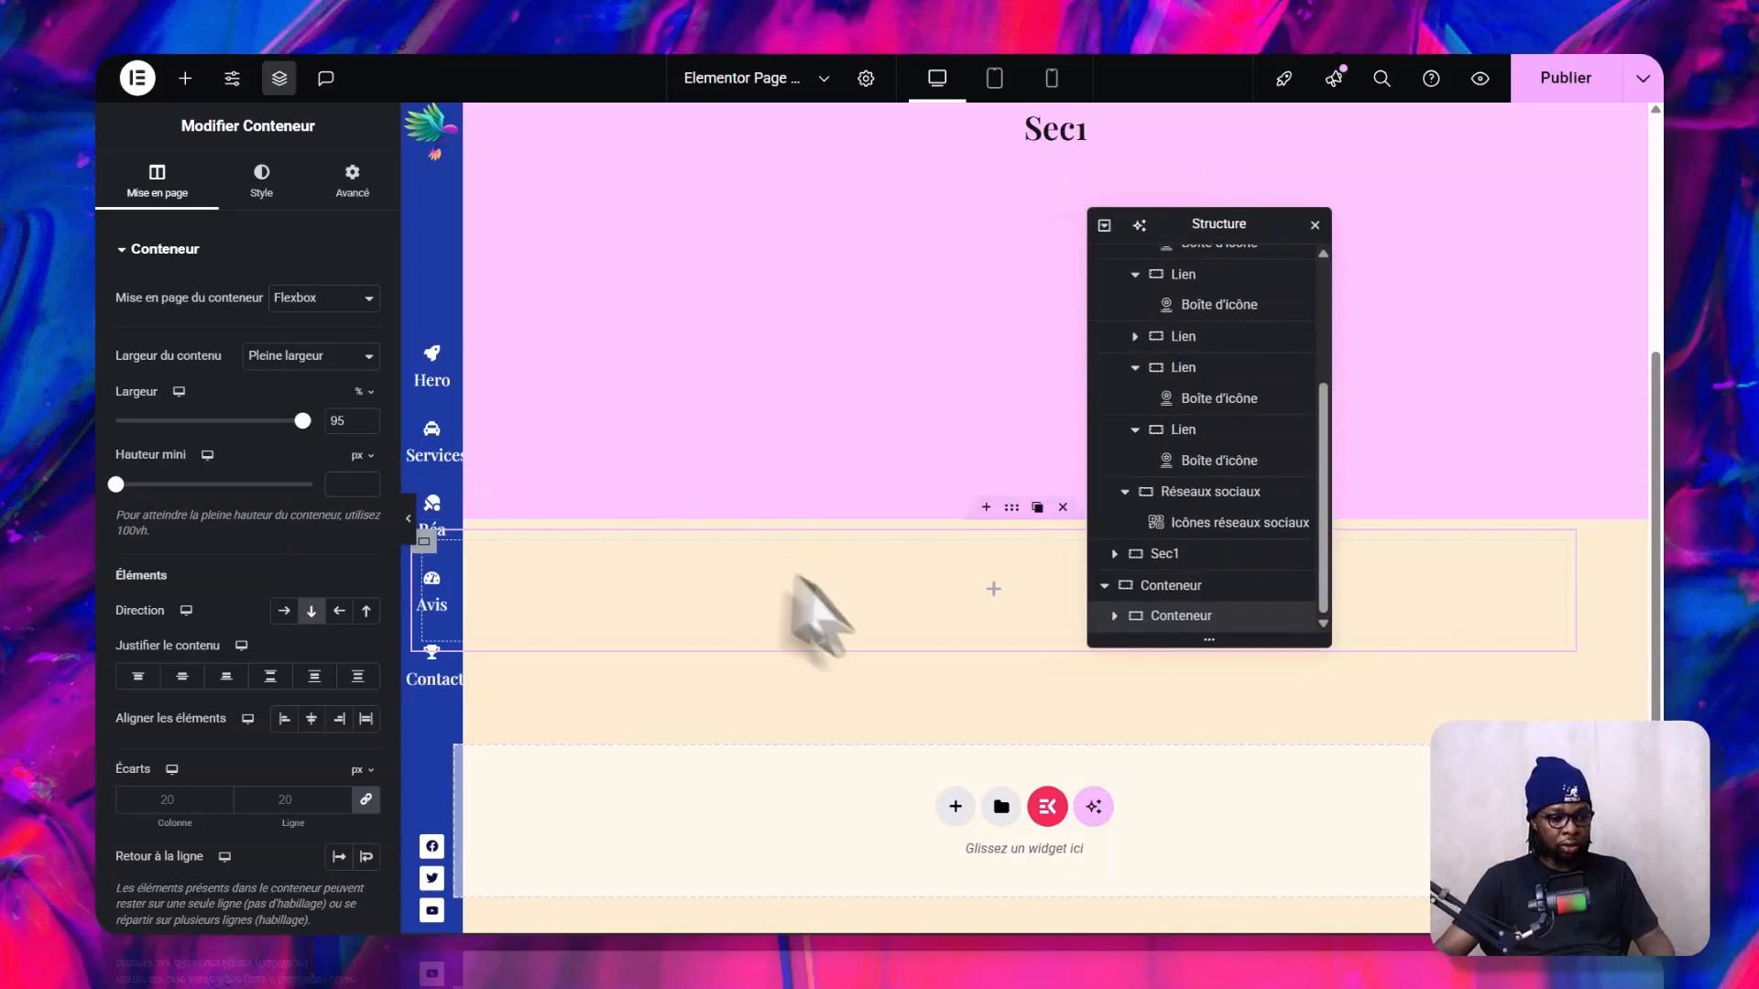
# - Justify the new parent container's content to Fin and set its inner padding to 0 on all sides
pyautogui.click(1012, 510)
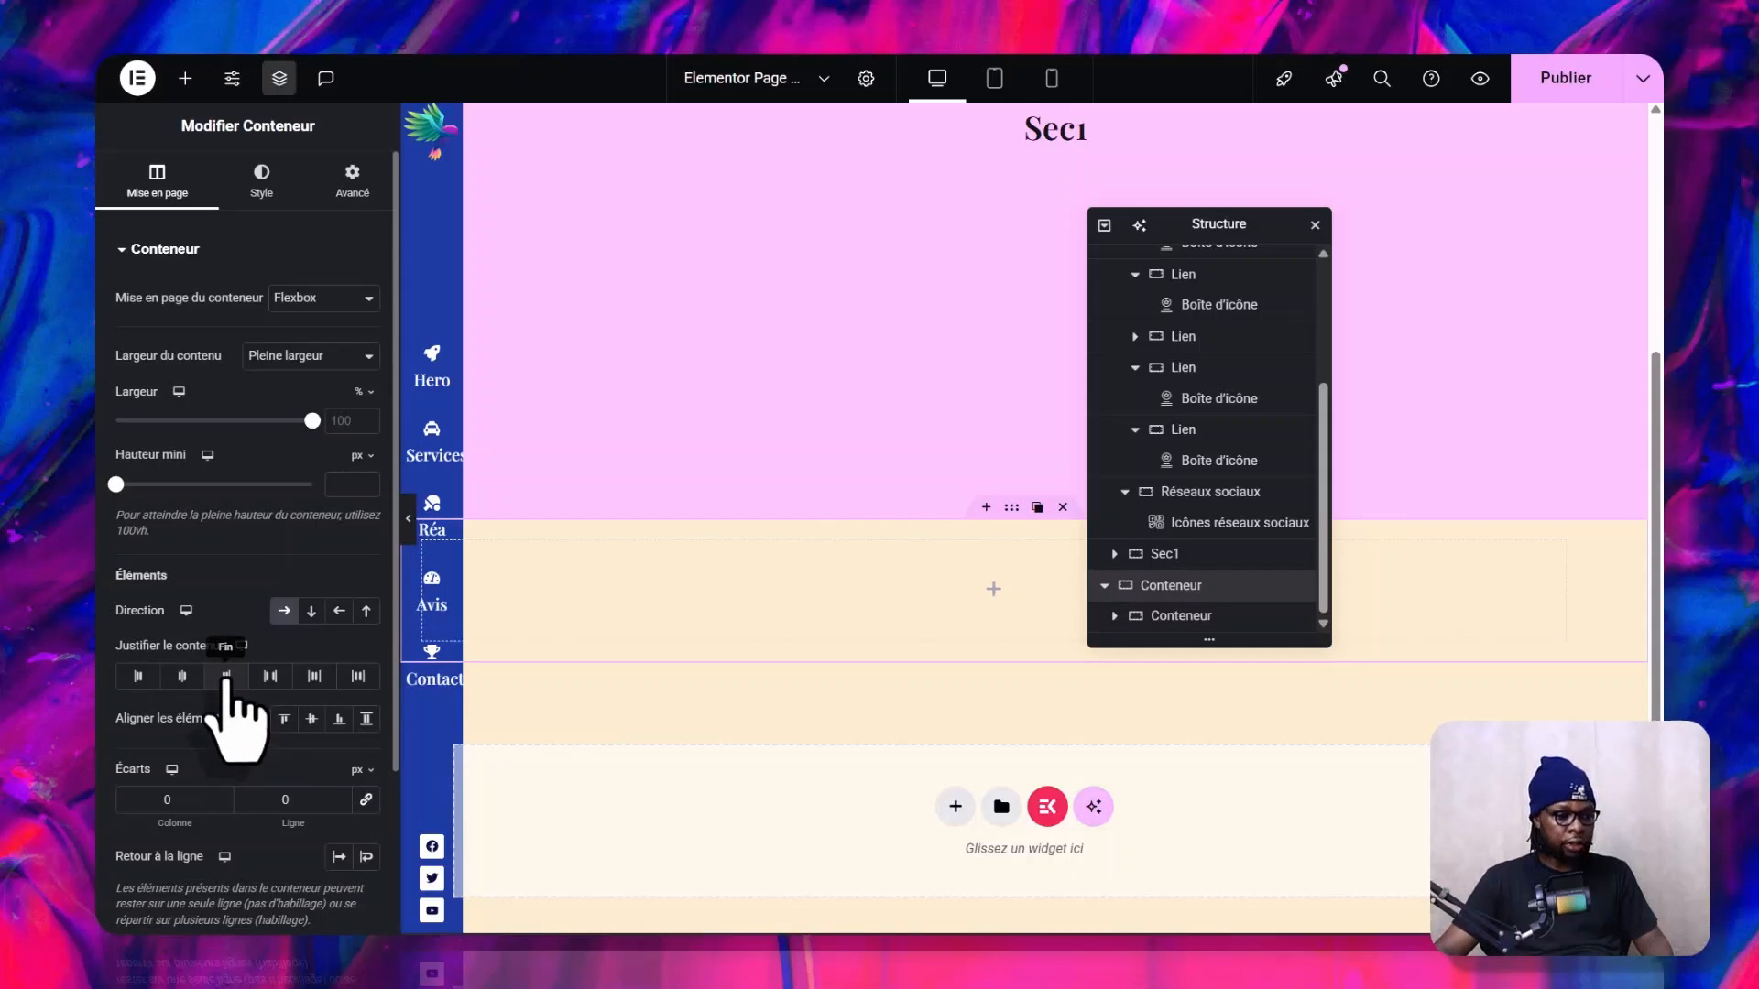
pyautogui.click(226, 678)
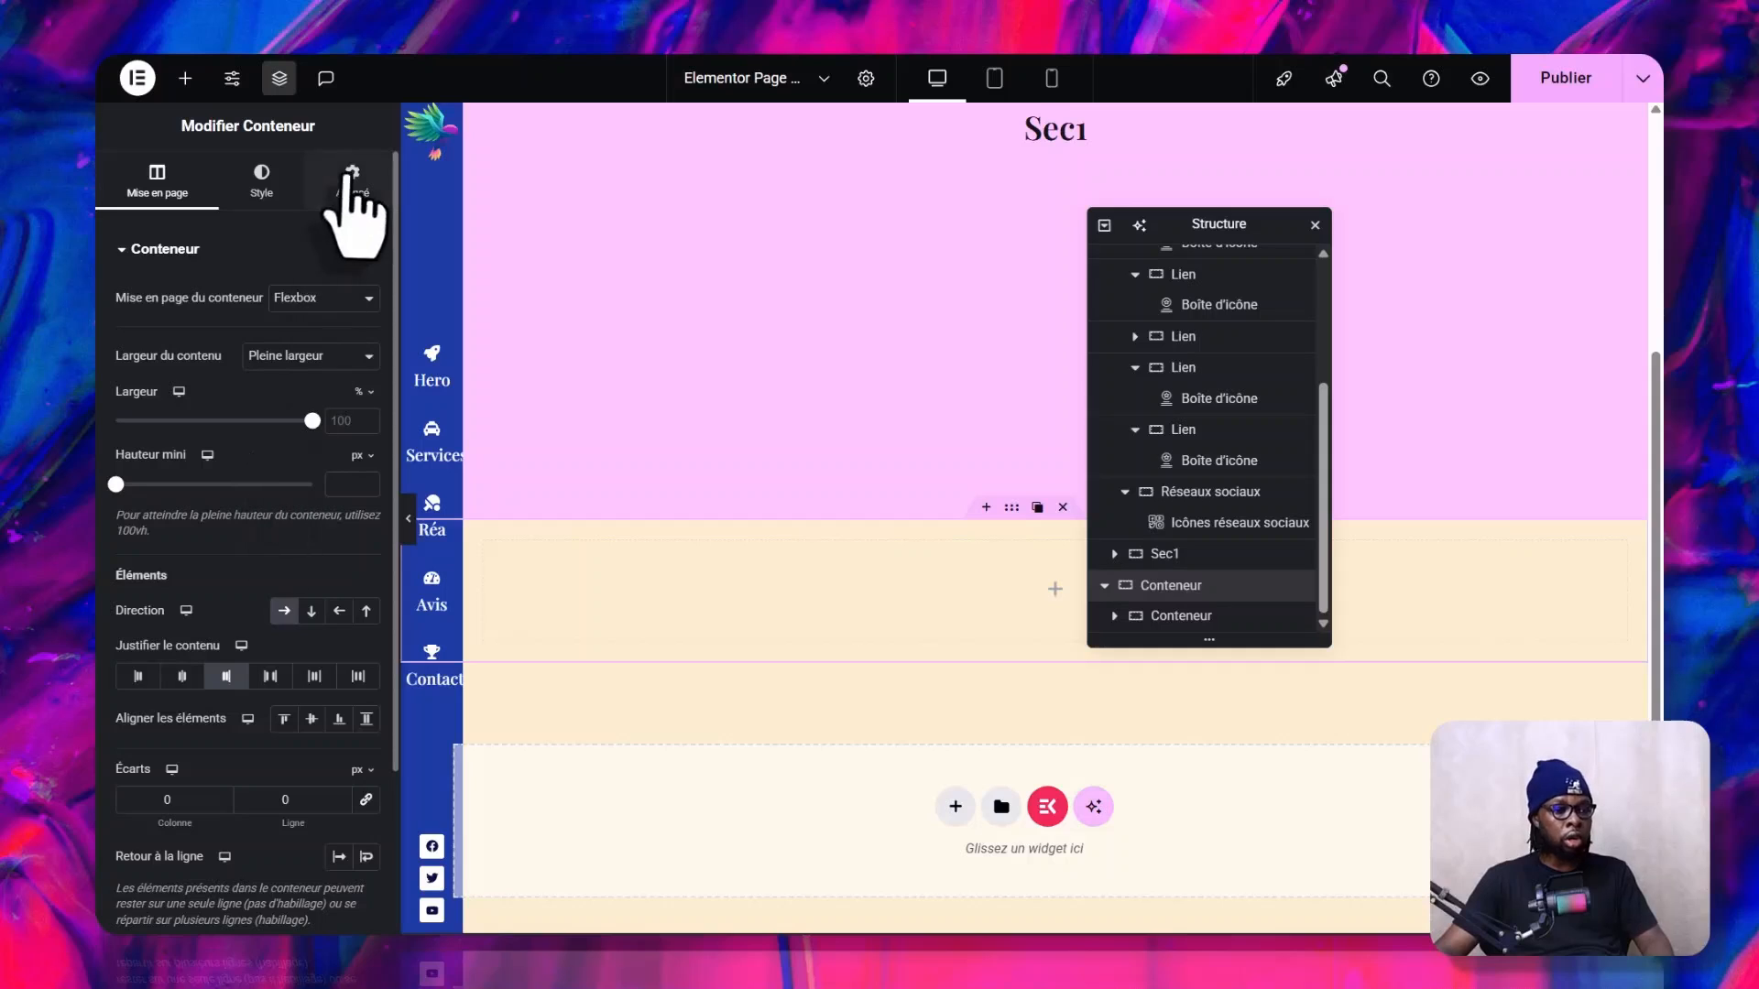
pyautogui.click(353, 182)
pyautogui.click(144, 399)
pyautogui.write('0')
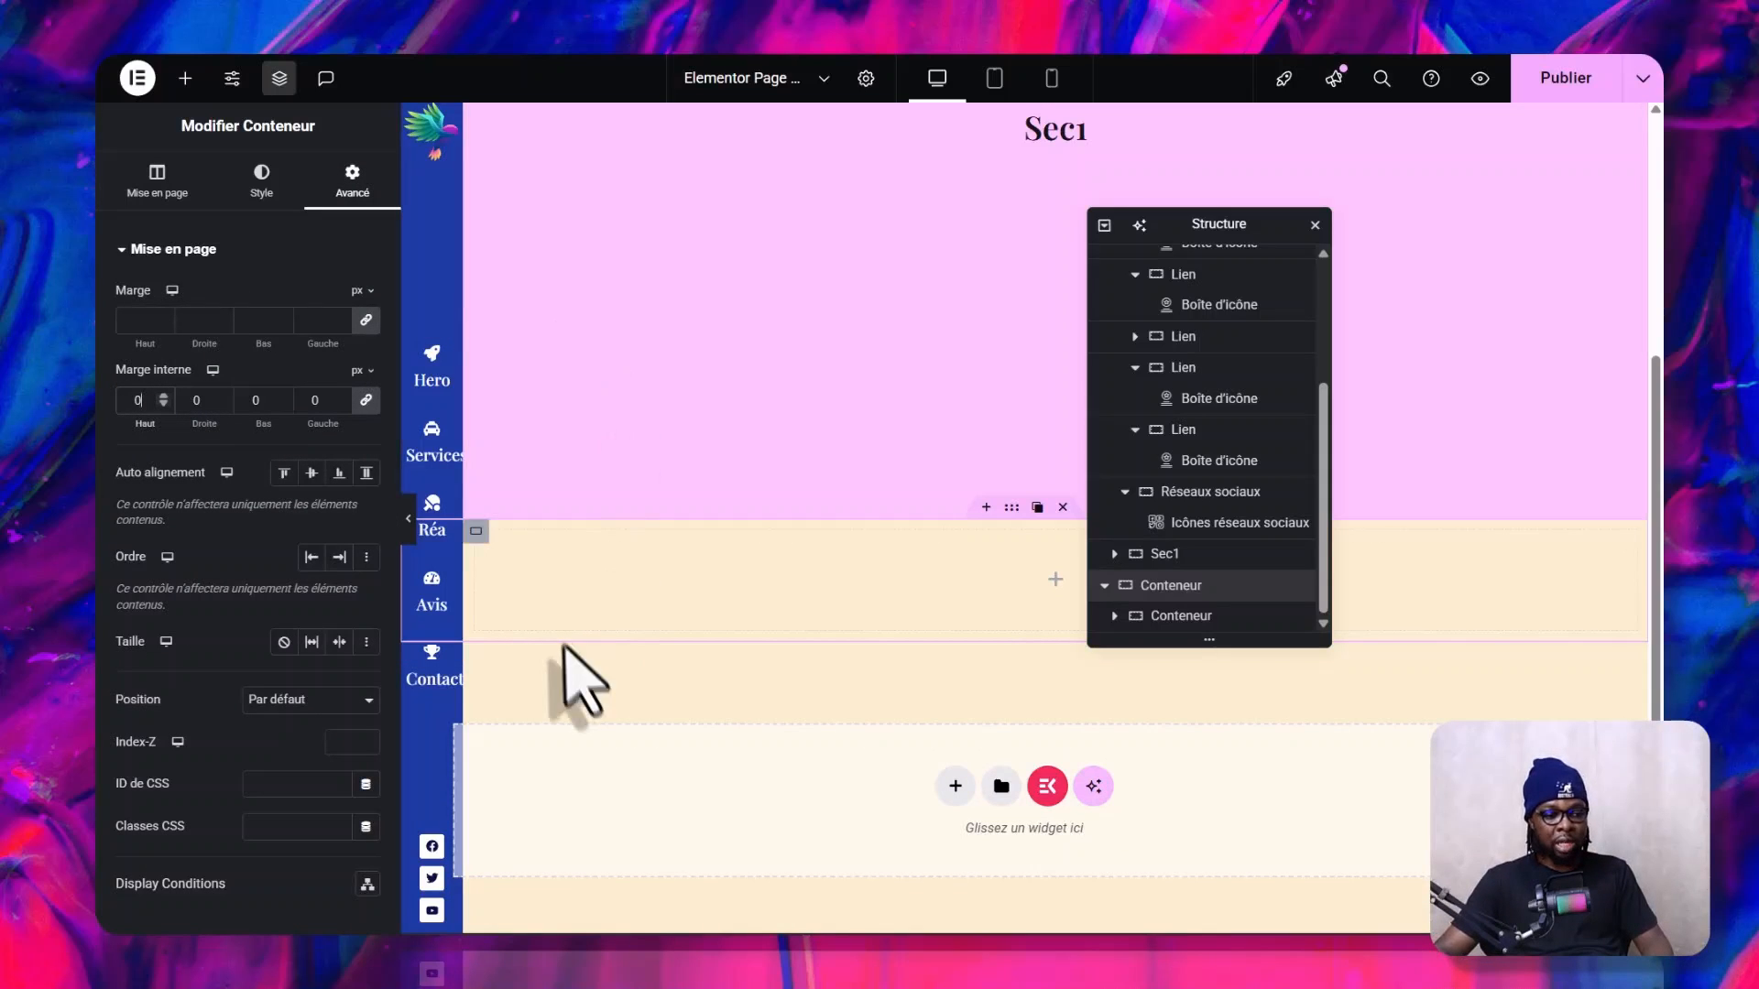
# - Set the minimum height of the new section's inner container to 92 vh
pyautogui.click(483, 564)
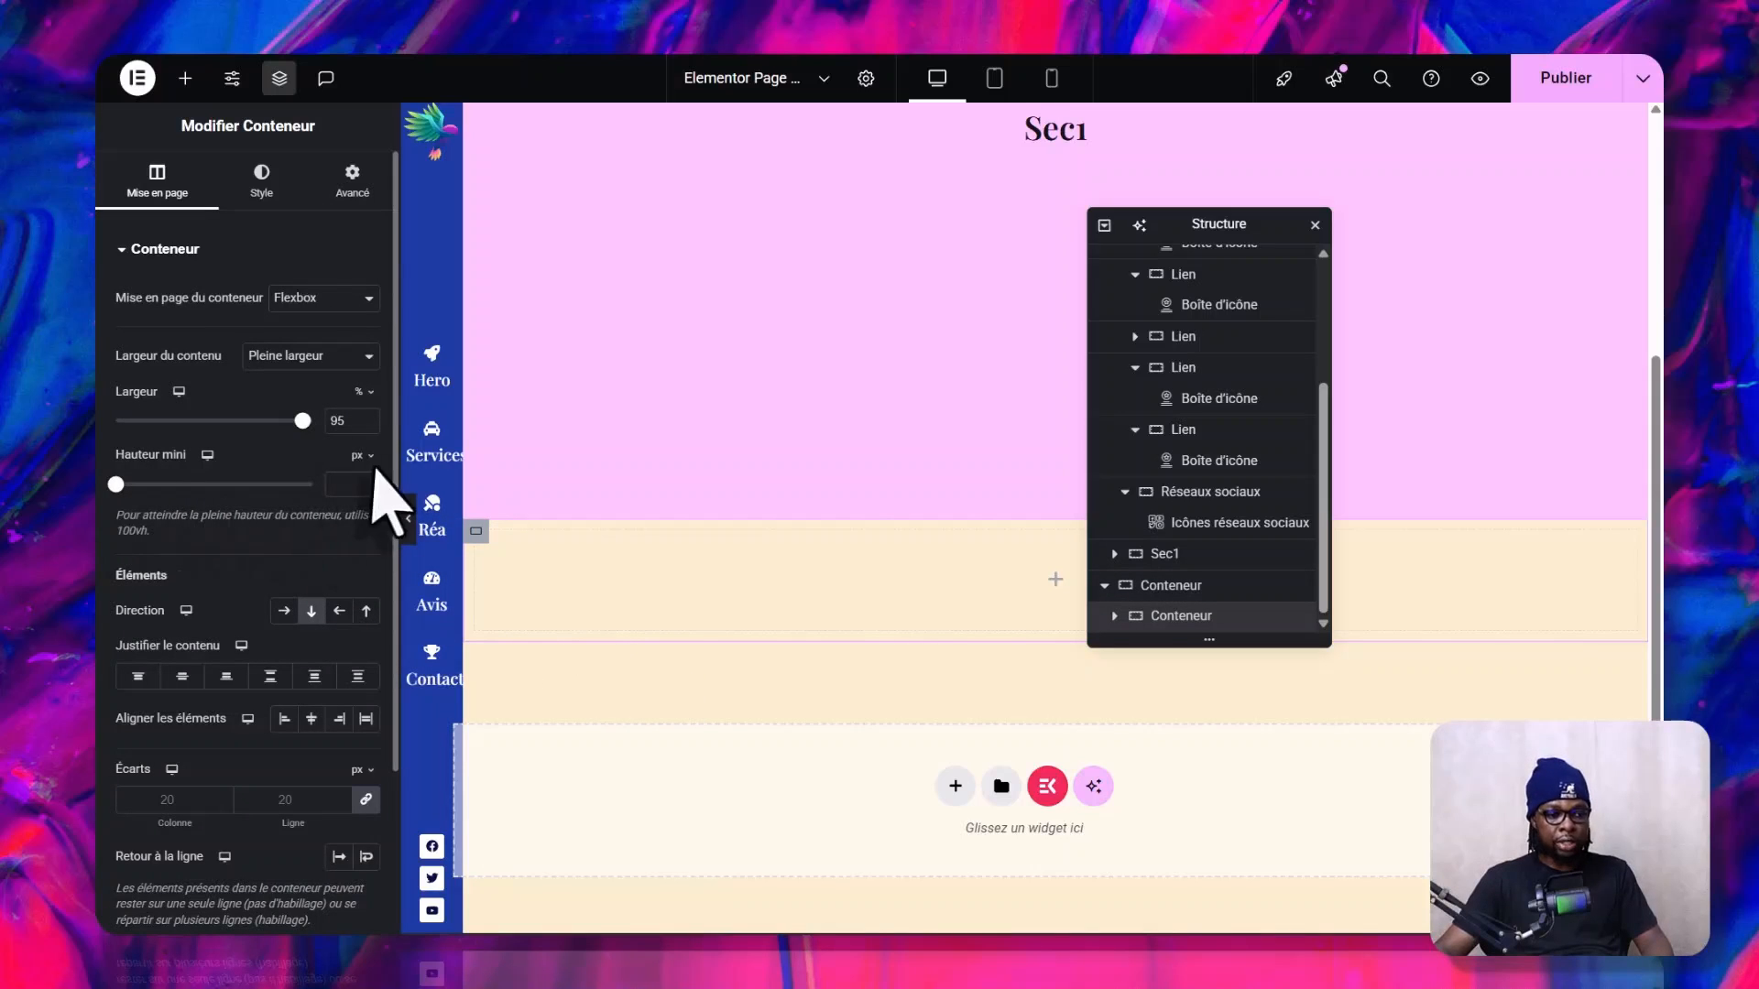
pyautogui.click(374, 458)
pyautogui.click(356, 547)
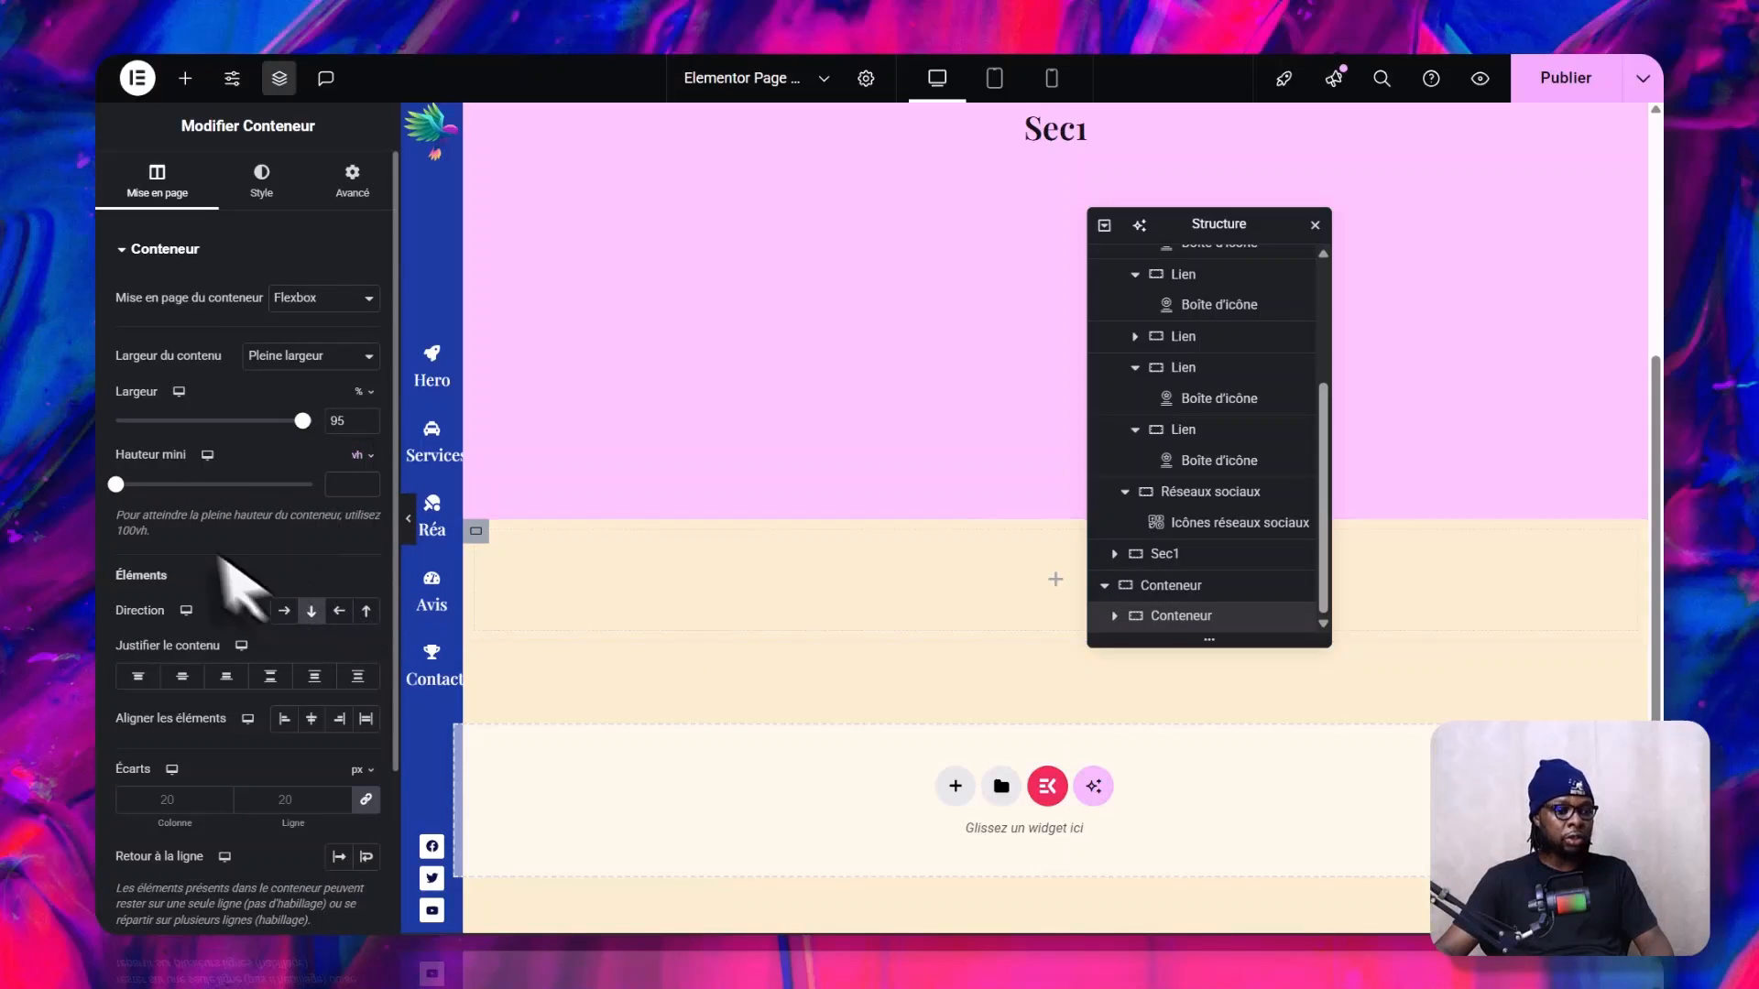
pyautogui.click(220, 484)
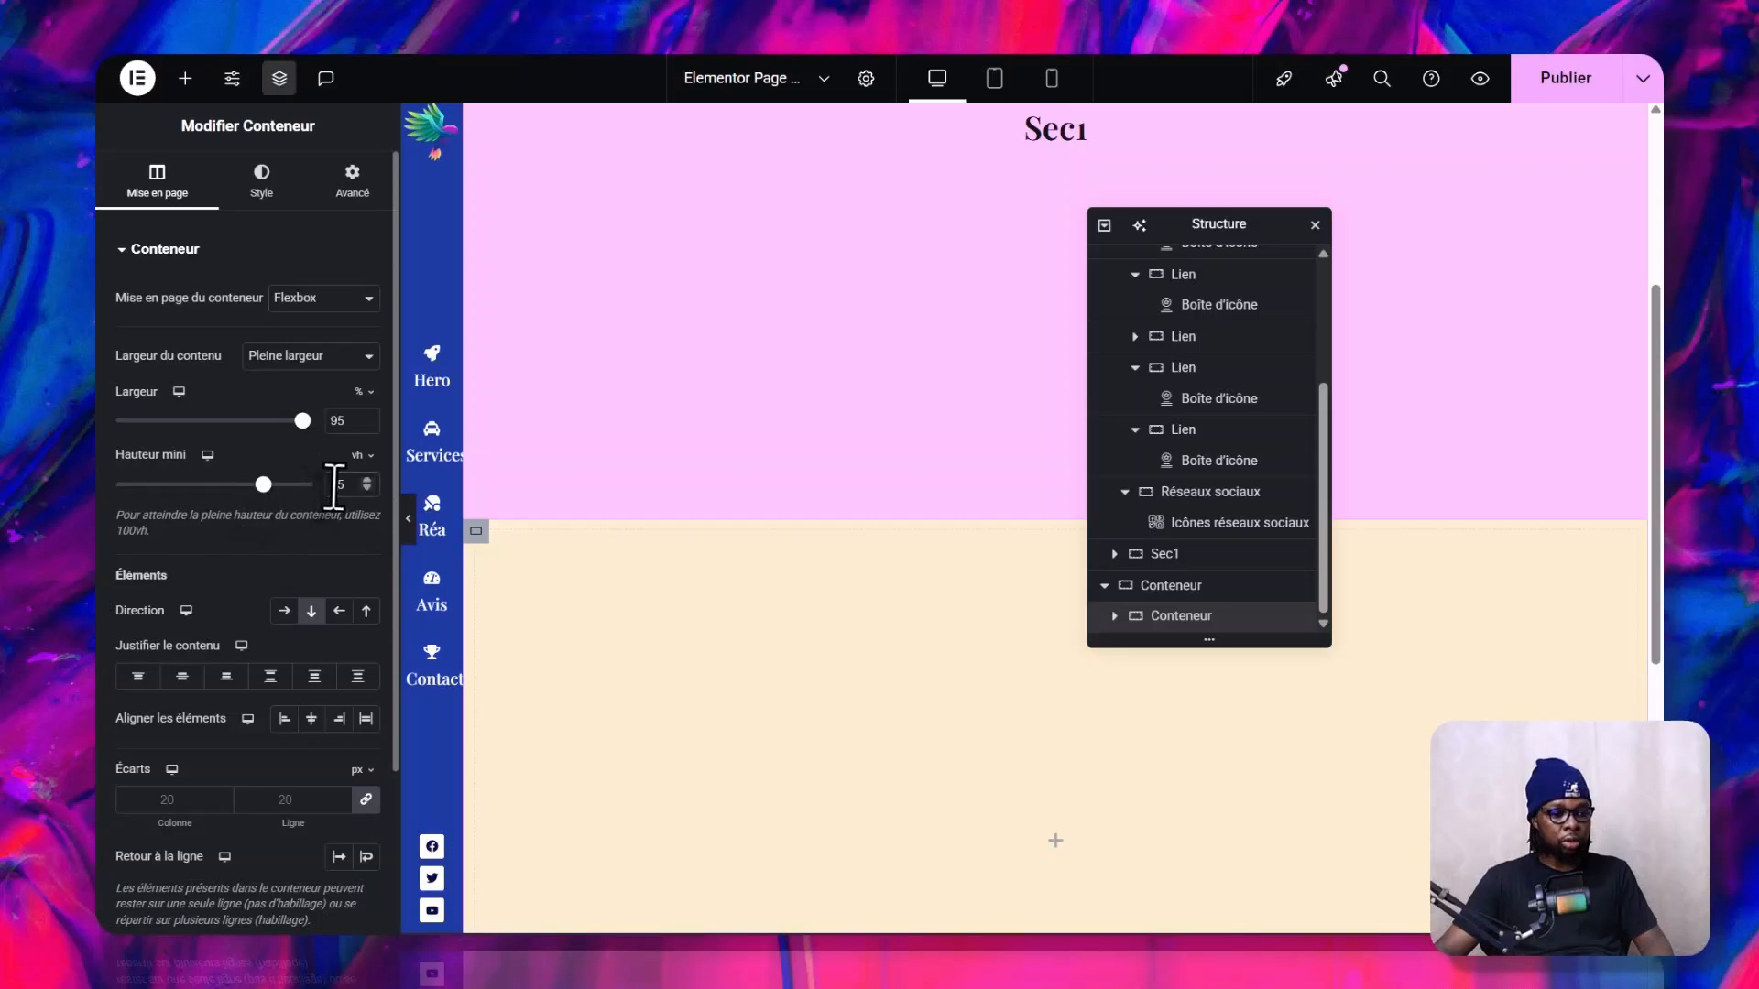
pyautogui.write('92')
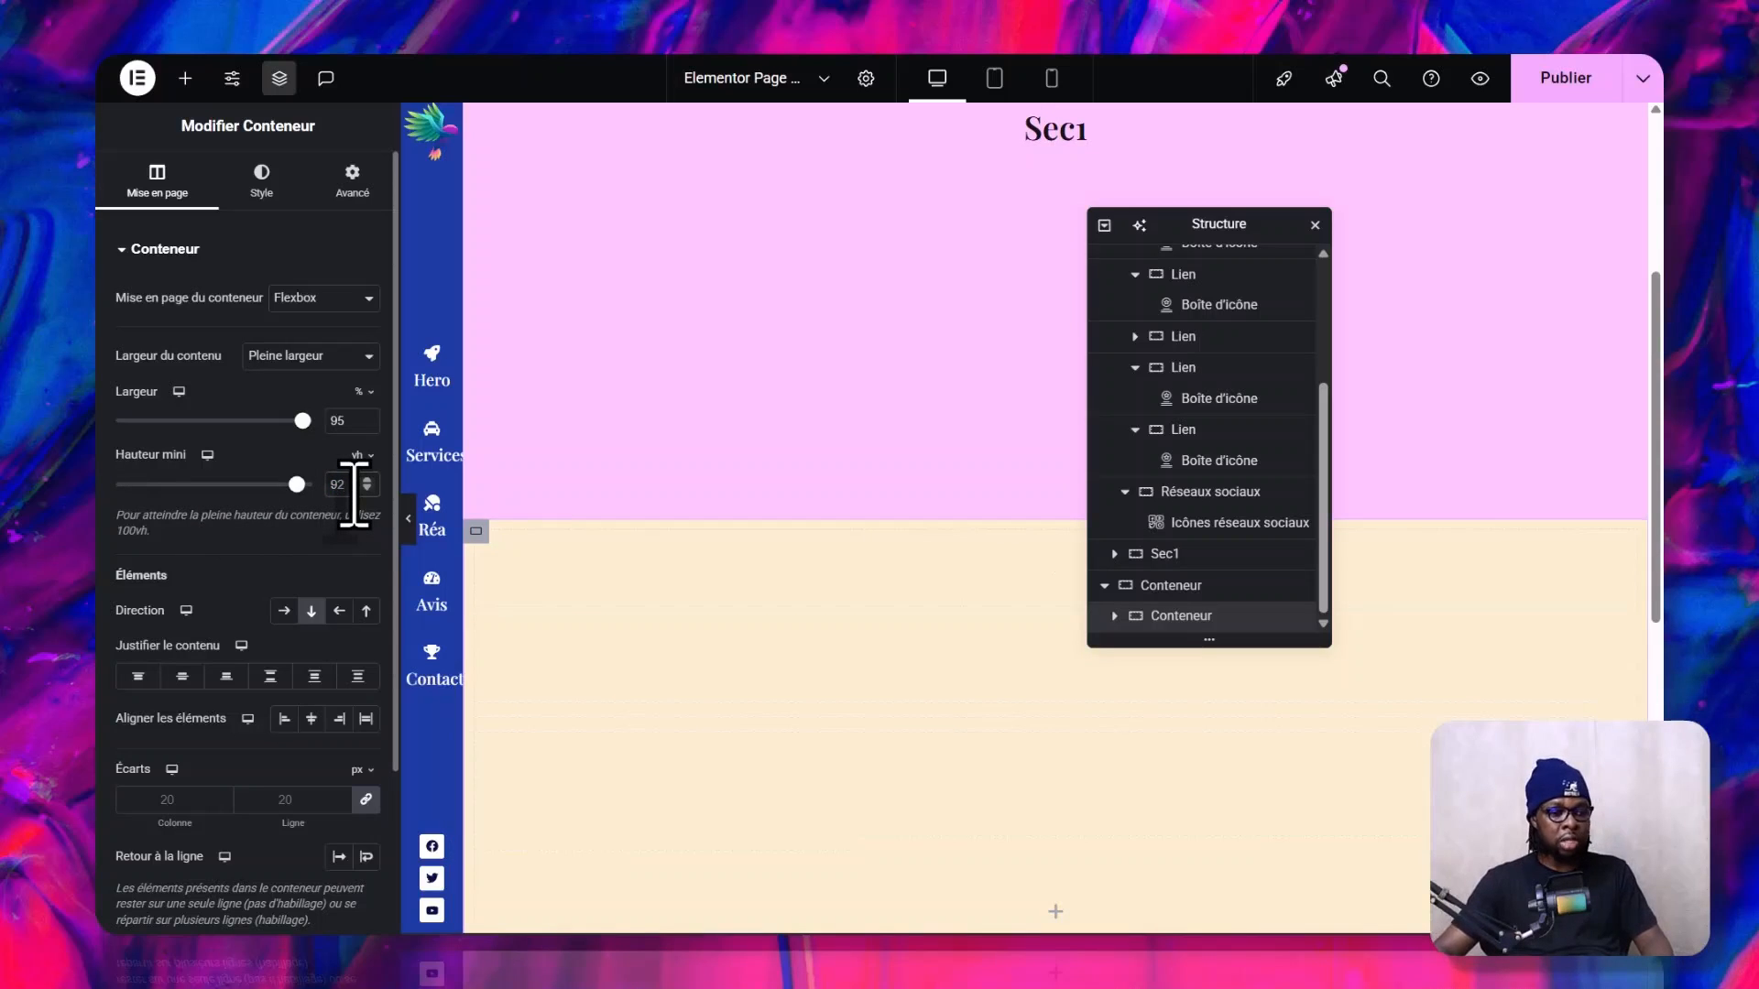
pyautogui.scroll(-7, 641, 568)
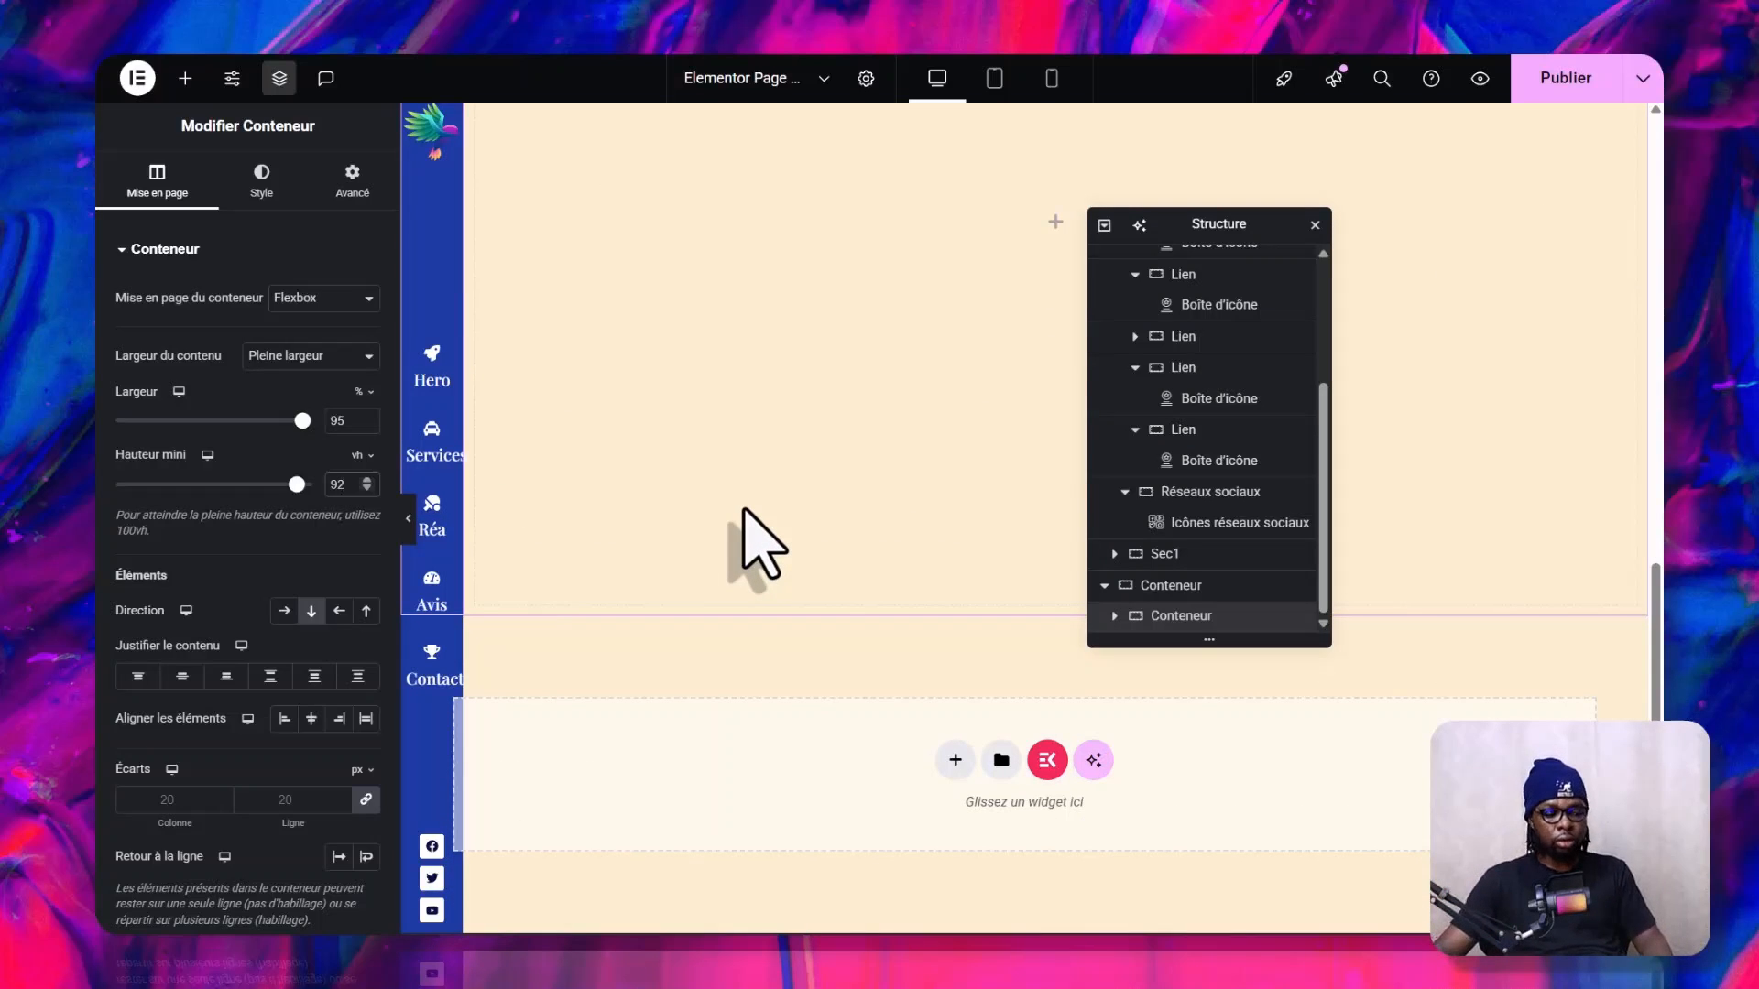
pyautogui.scroll(5, 744, 513)
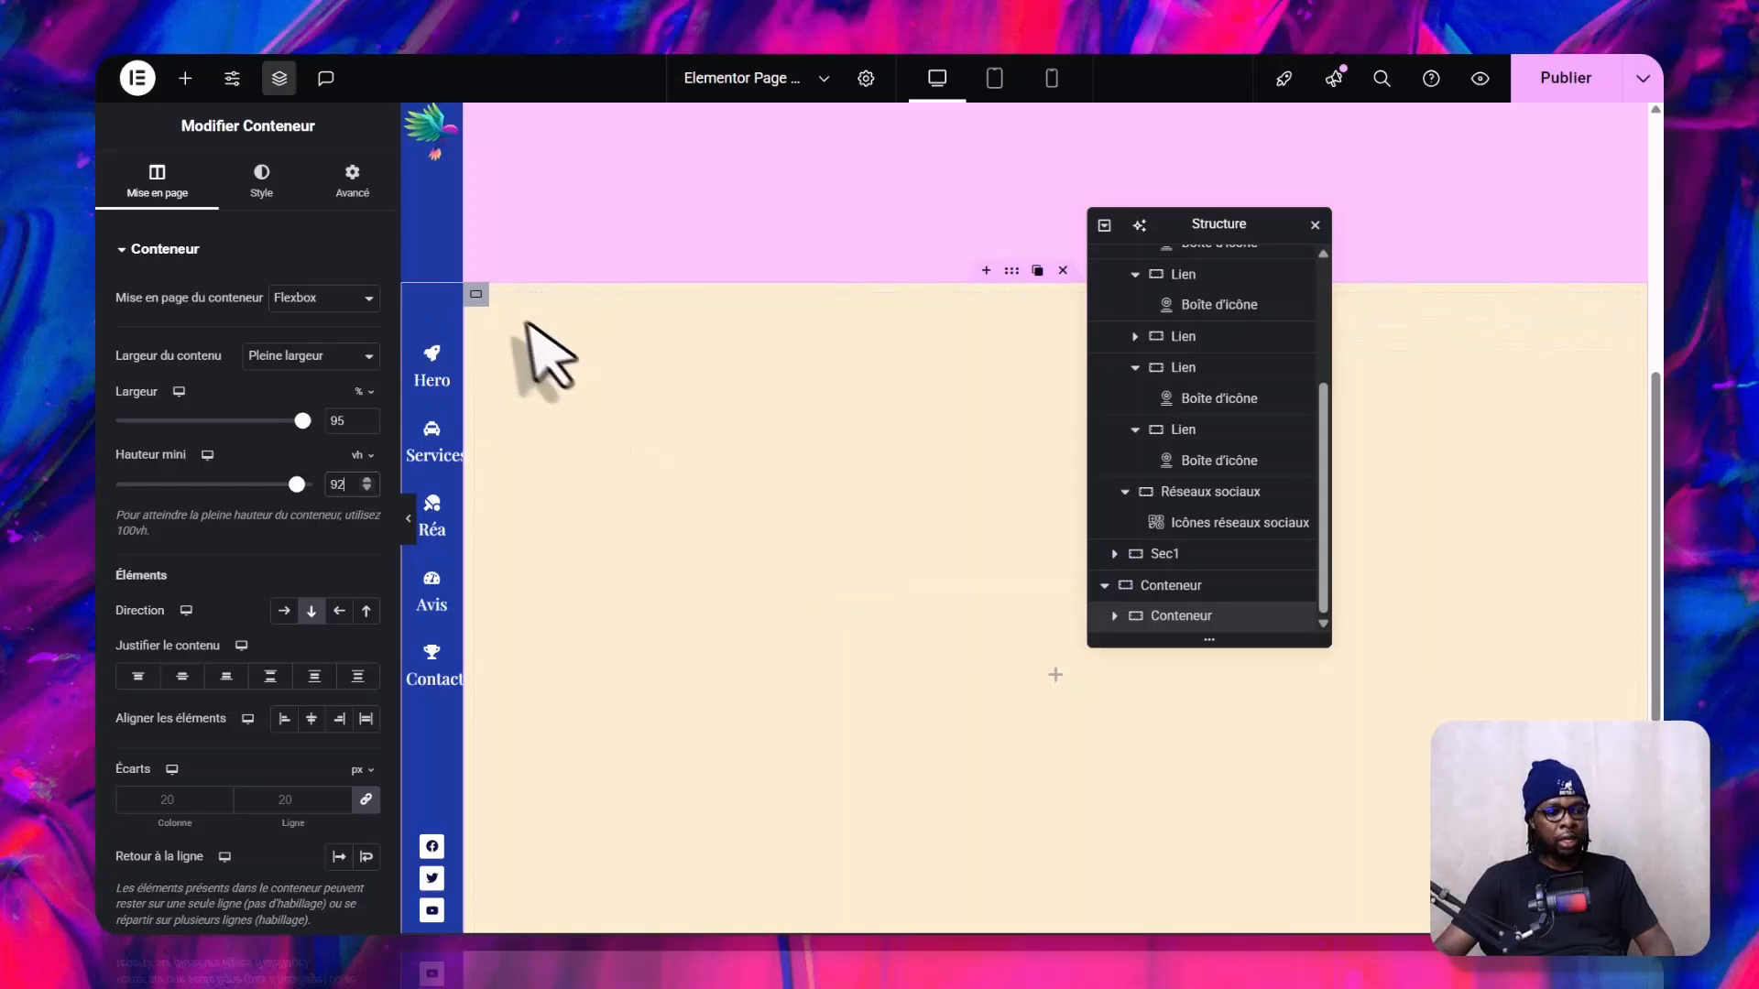
# - Give the new inner container a solid light green background, colour #C9F19C
pyautogui.click(265, 225)
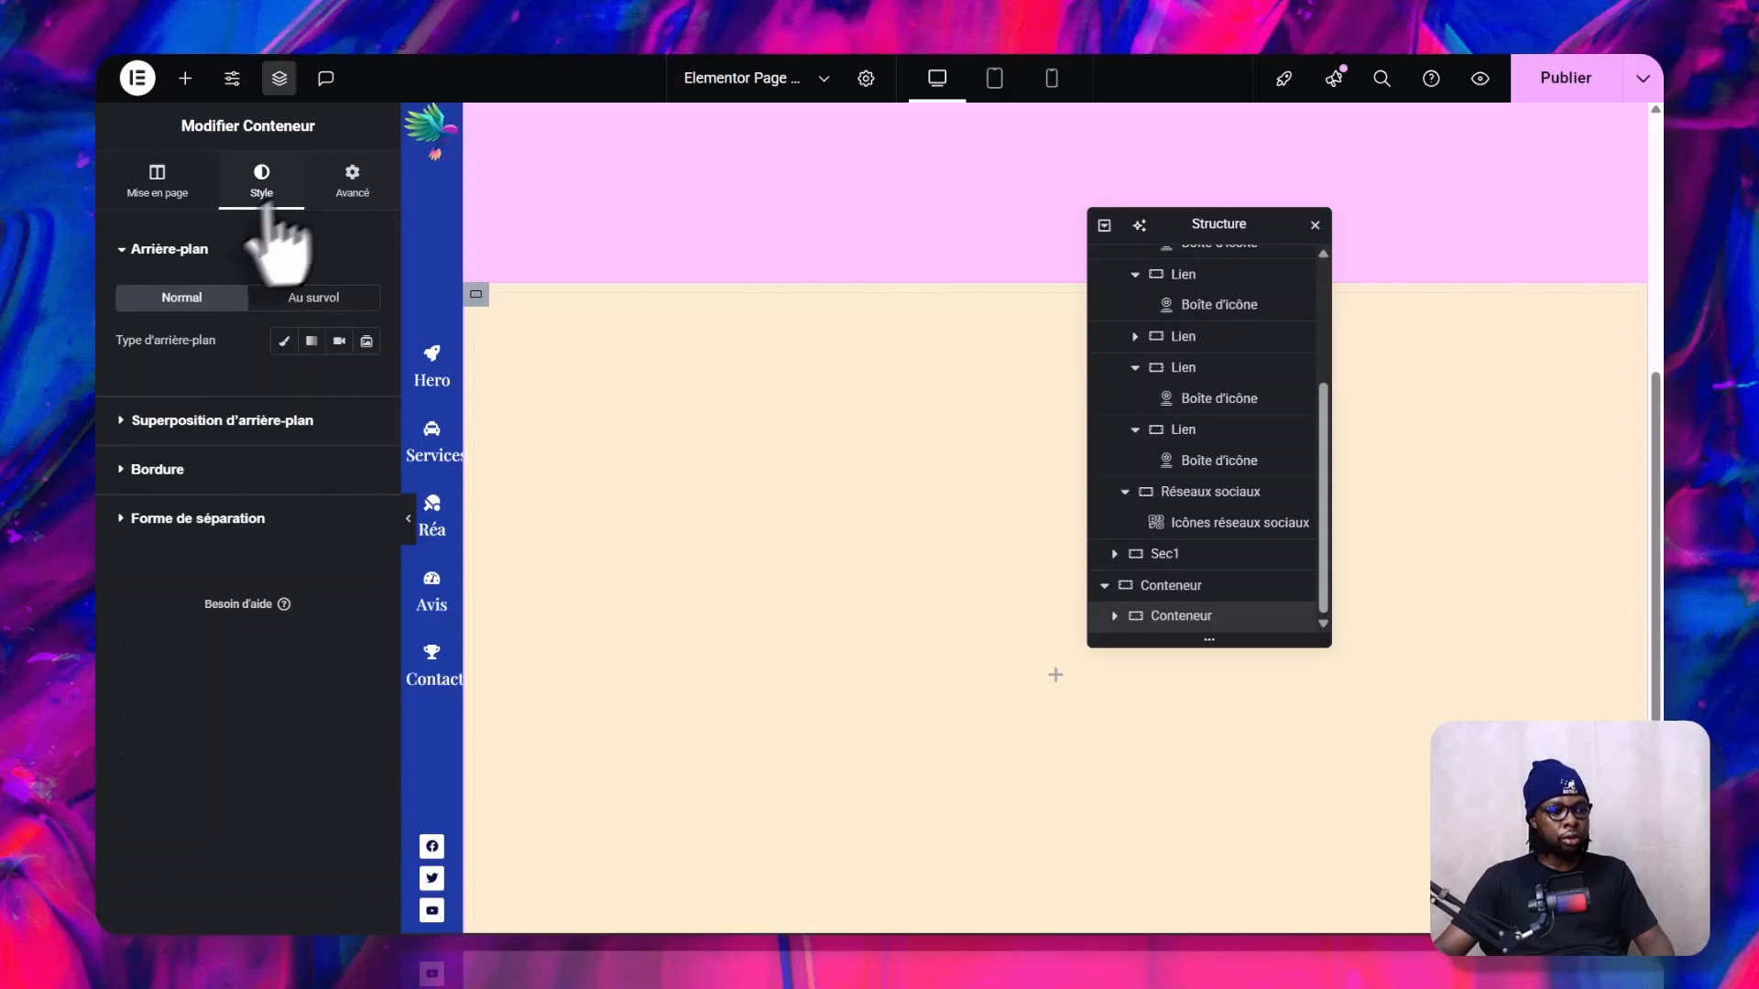
pyautogui.click(283, 341)
pyautogui.click(366, 383)
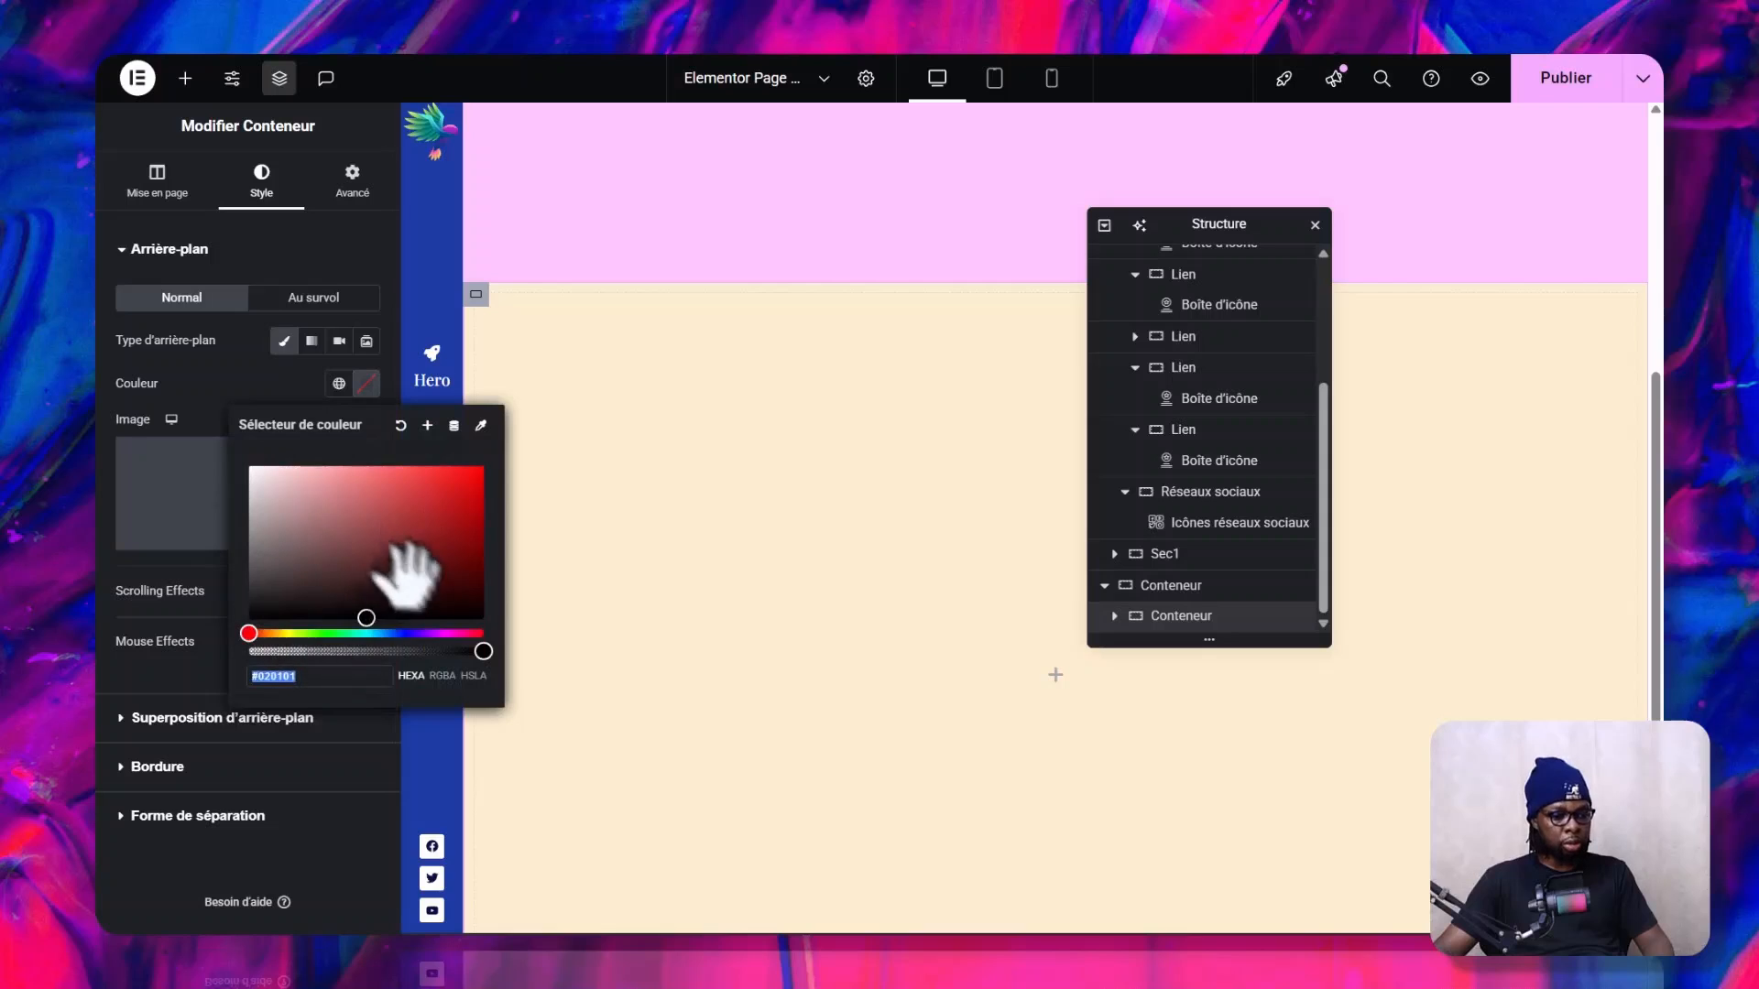
pyautogui.click(415, 643)
pyautogui.moveTo(421, 632); pyautogui.dragTo(444, 632)
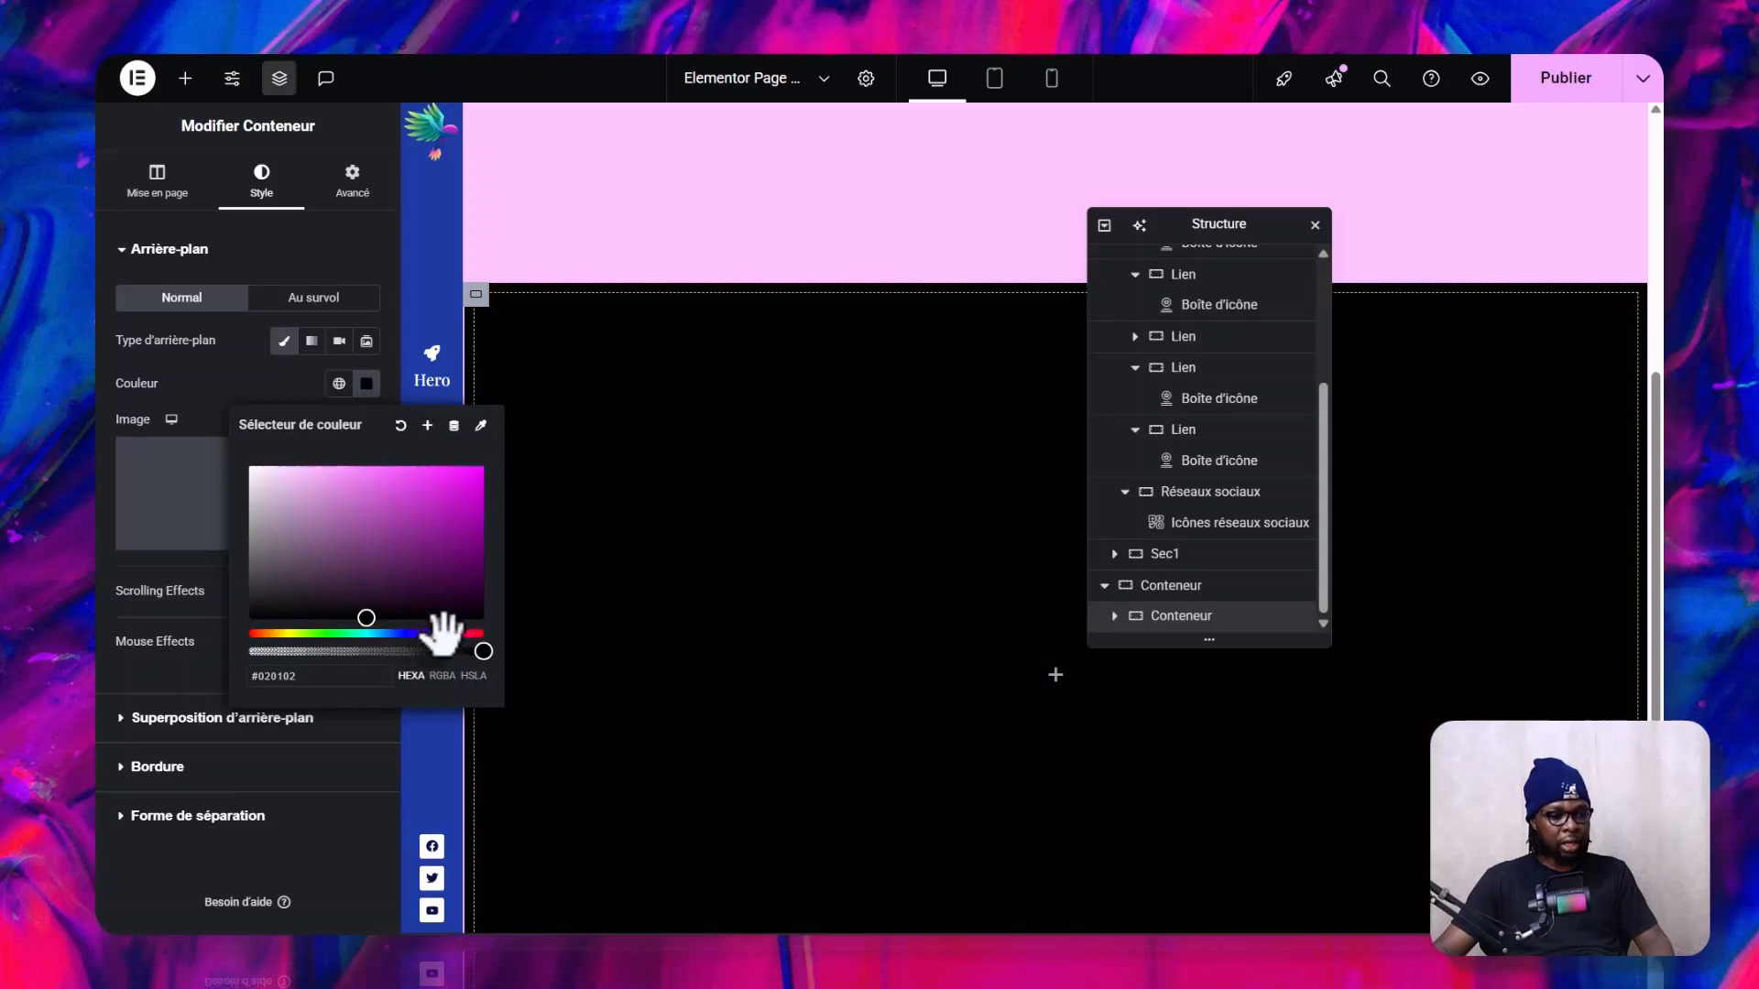
pyautogui.click(307, 633)
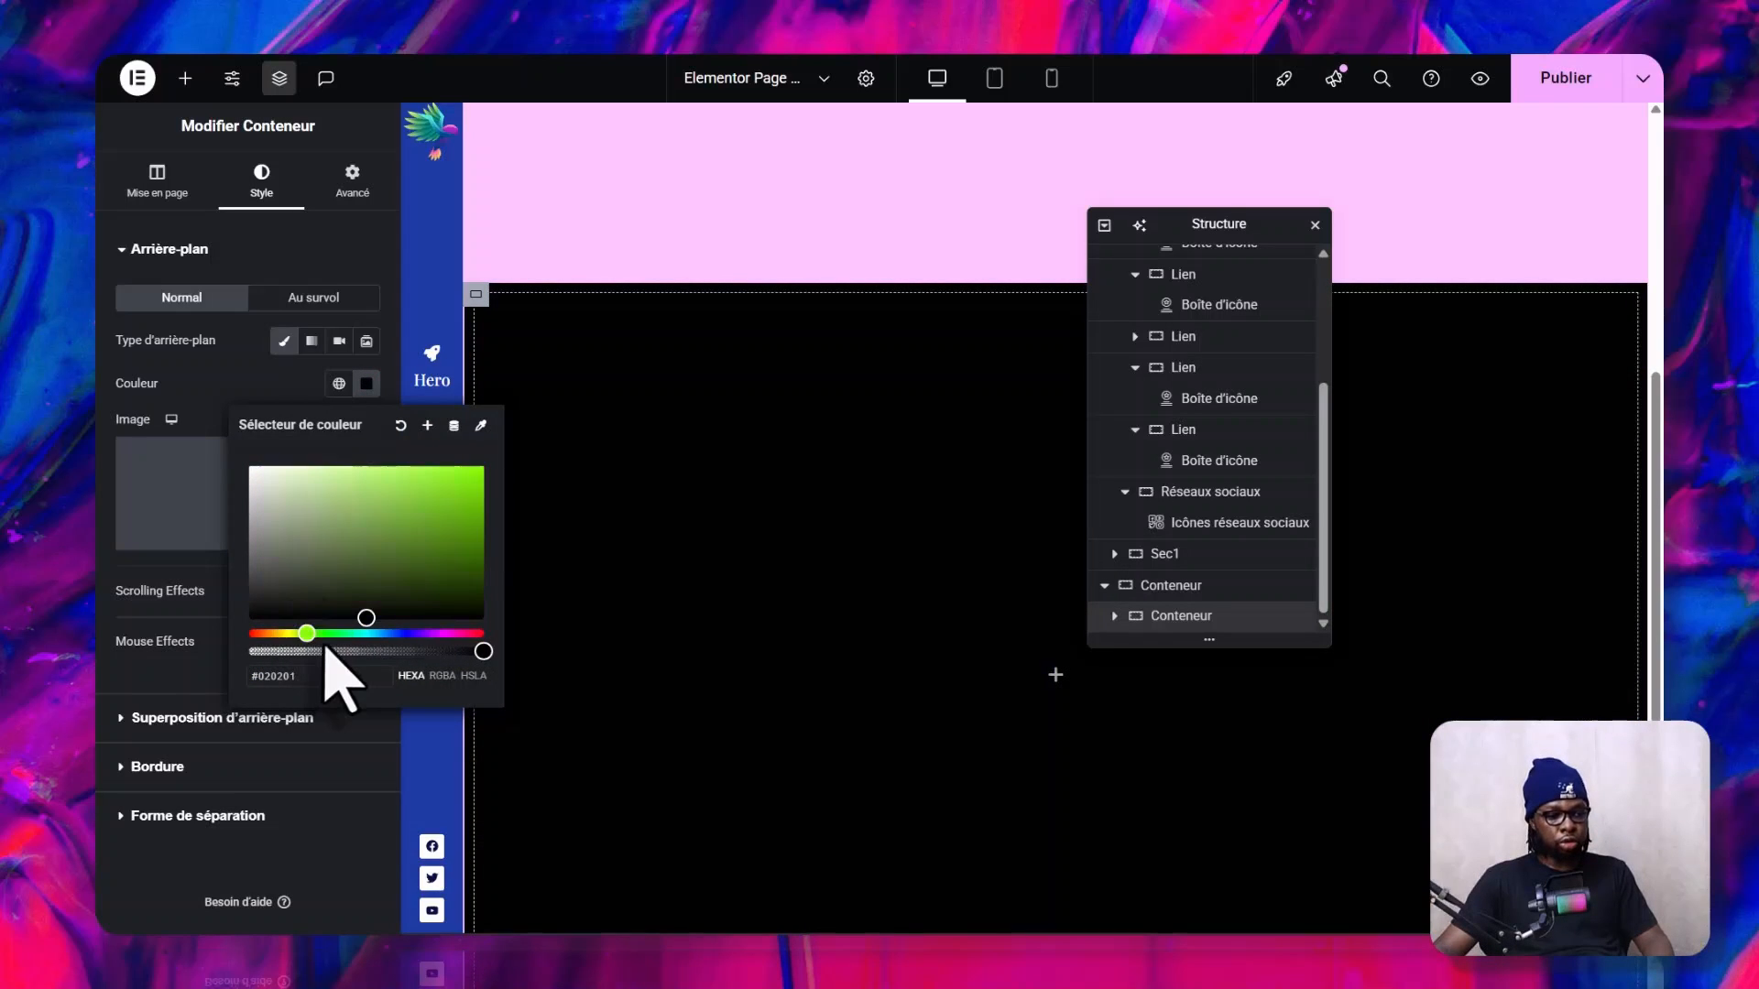
pyautogui.moveTo(412, 503); pyautogui.dragTo(331, 475)
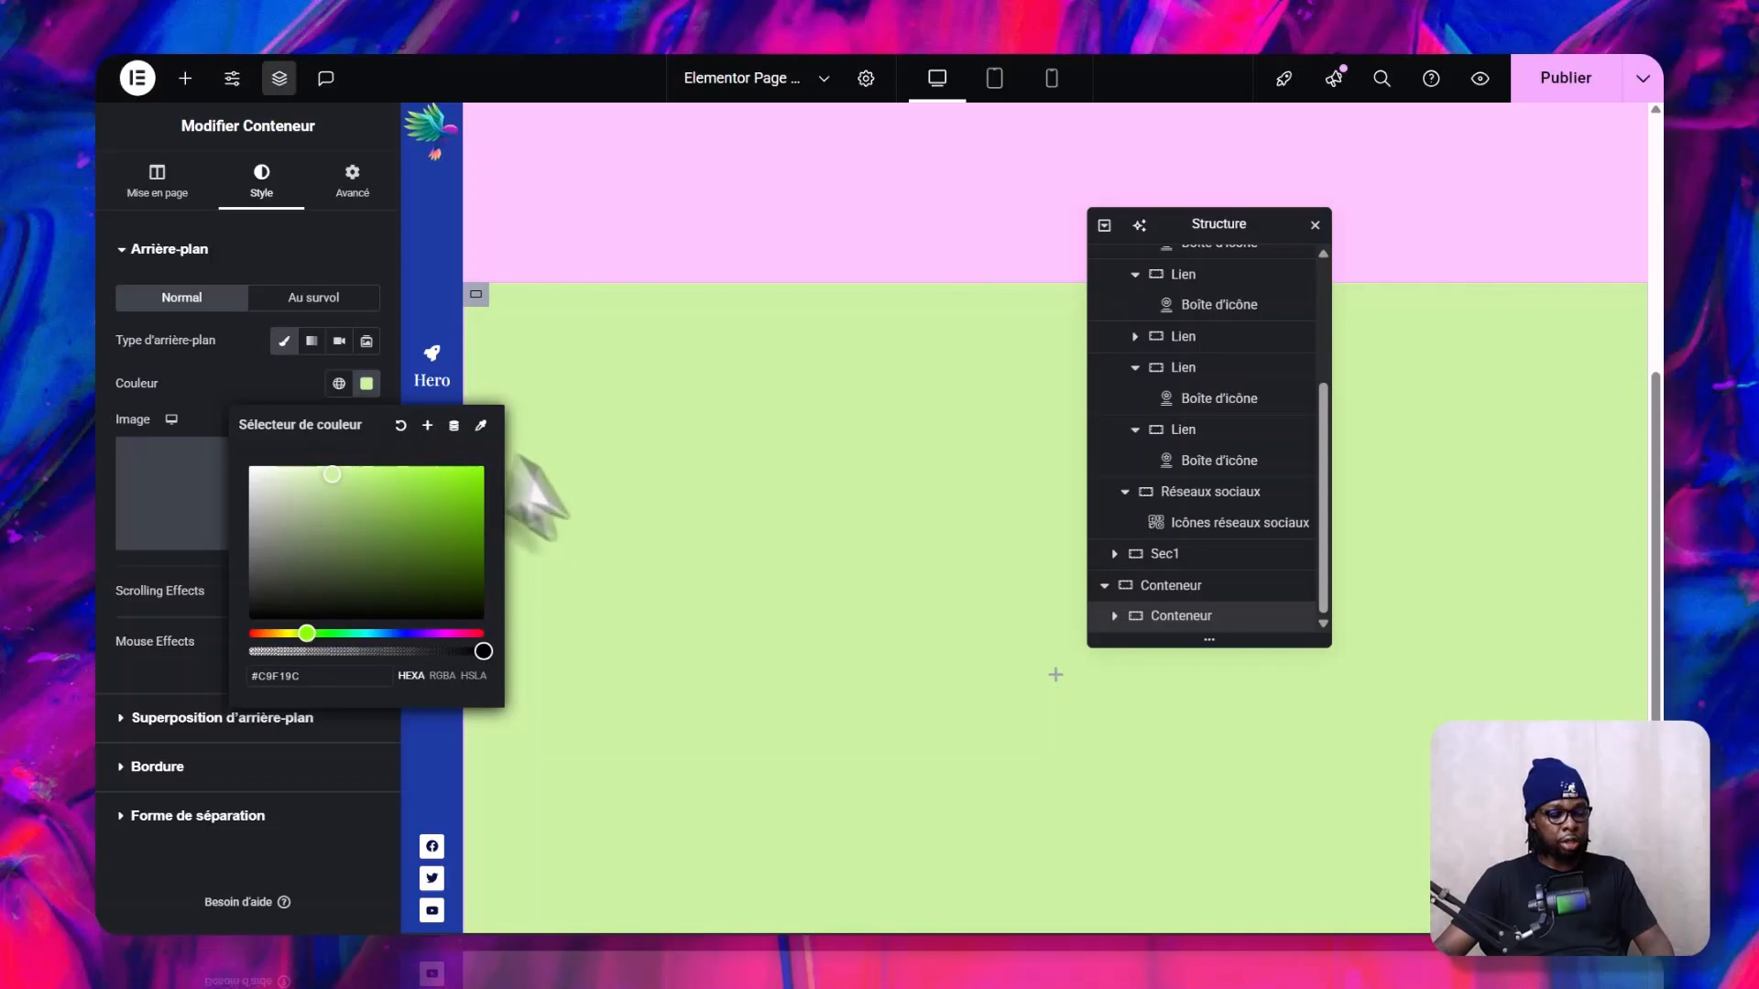
pyautogui.click(177, 424)
# - Add a Titre widget inside the light green container
pyautogui.click(1057, 678)
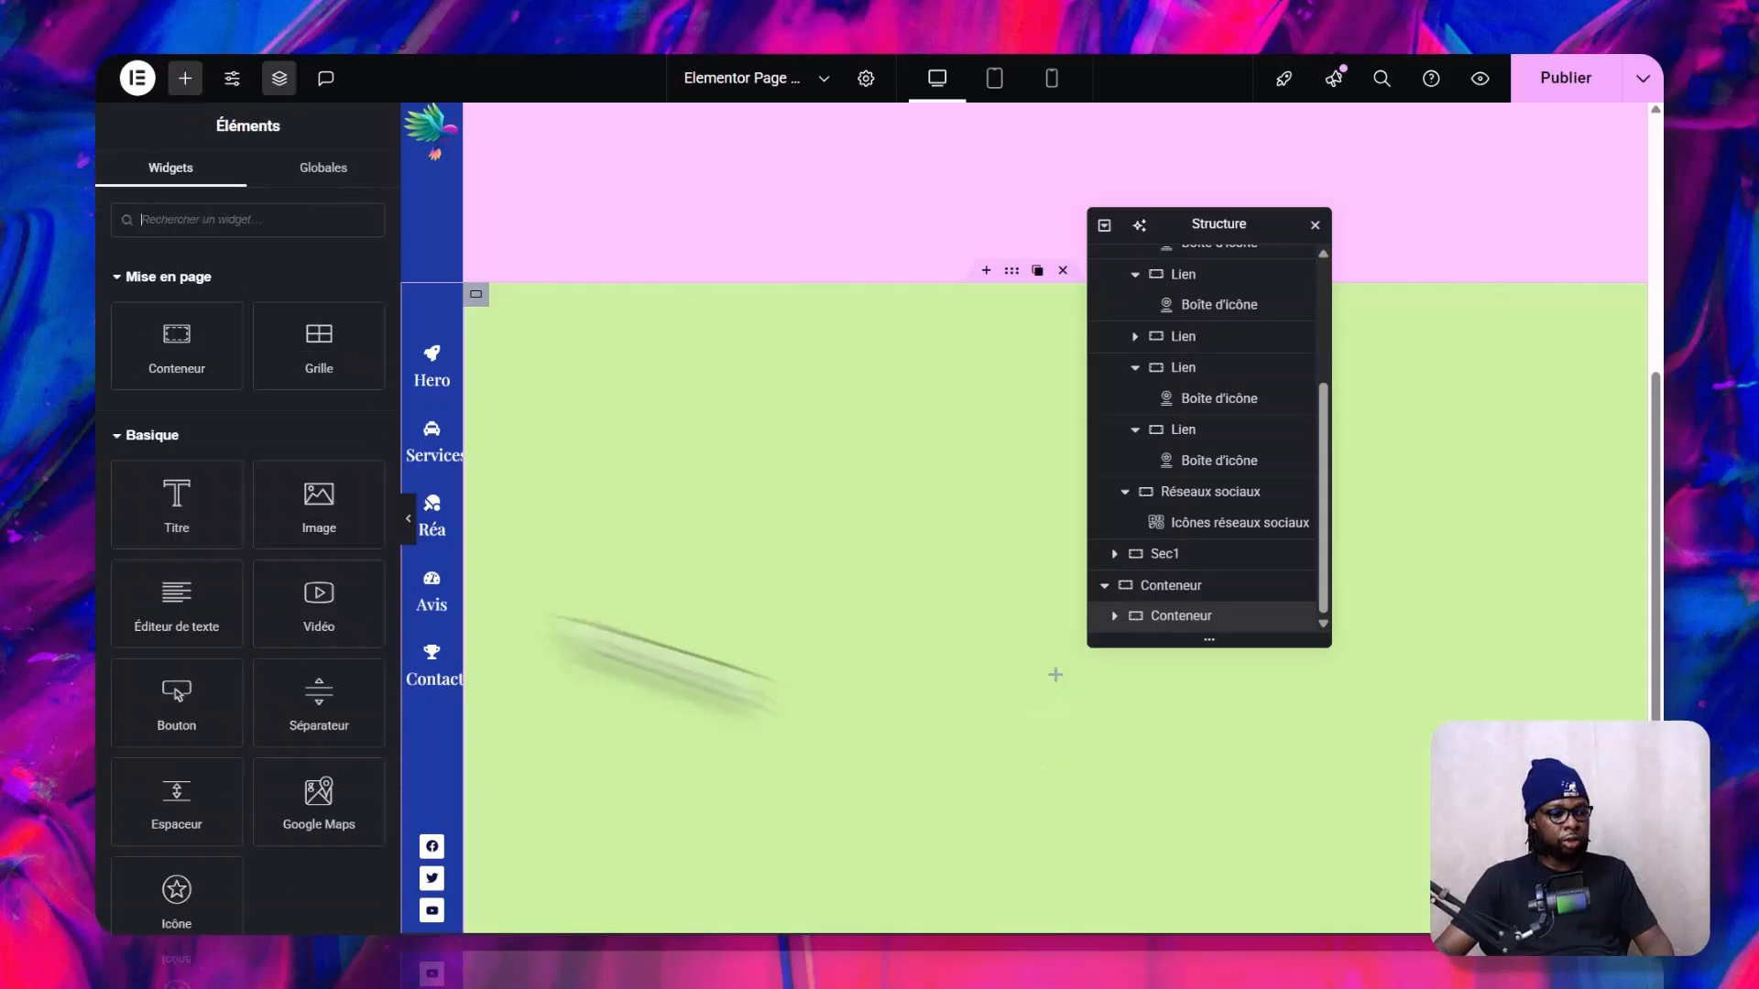
pyautogui.moveTo(178, 505); pyautogui.dragTo(969, 672)
pyautogui.moveTo(788, 605); pyautogui.dragTo(519, 346)
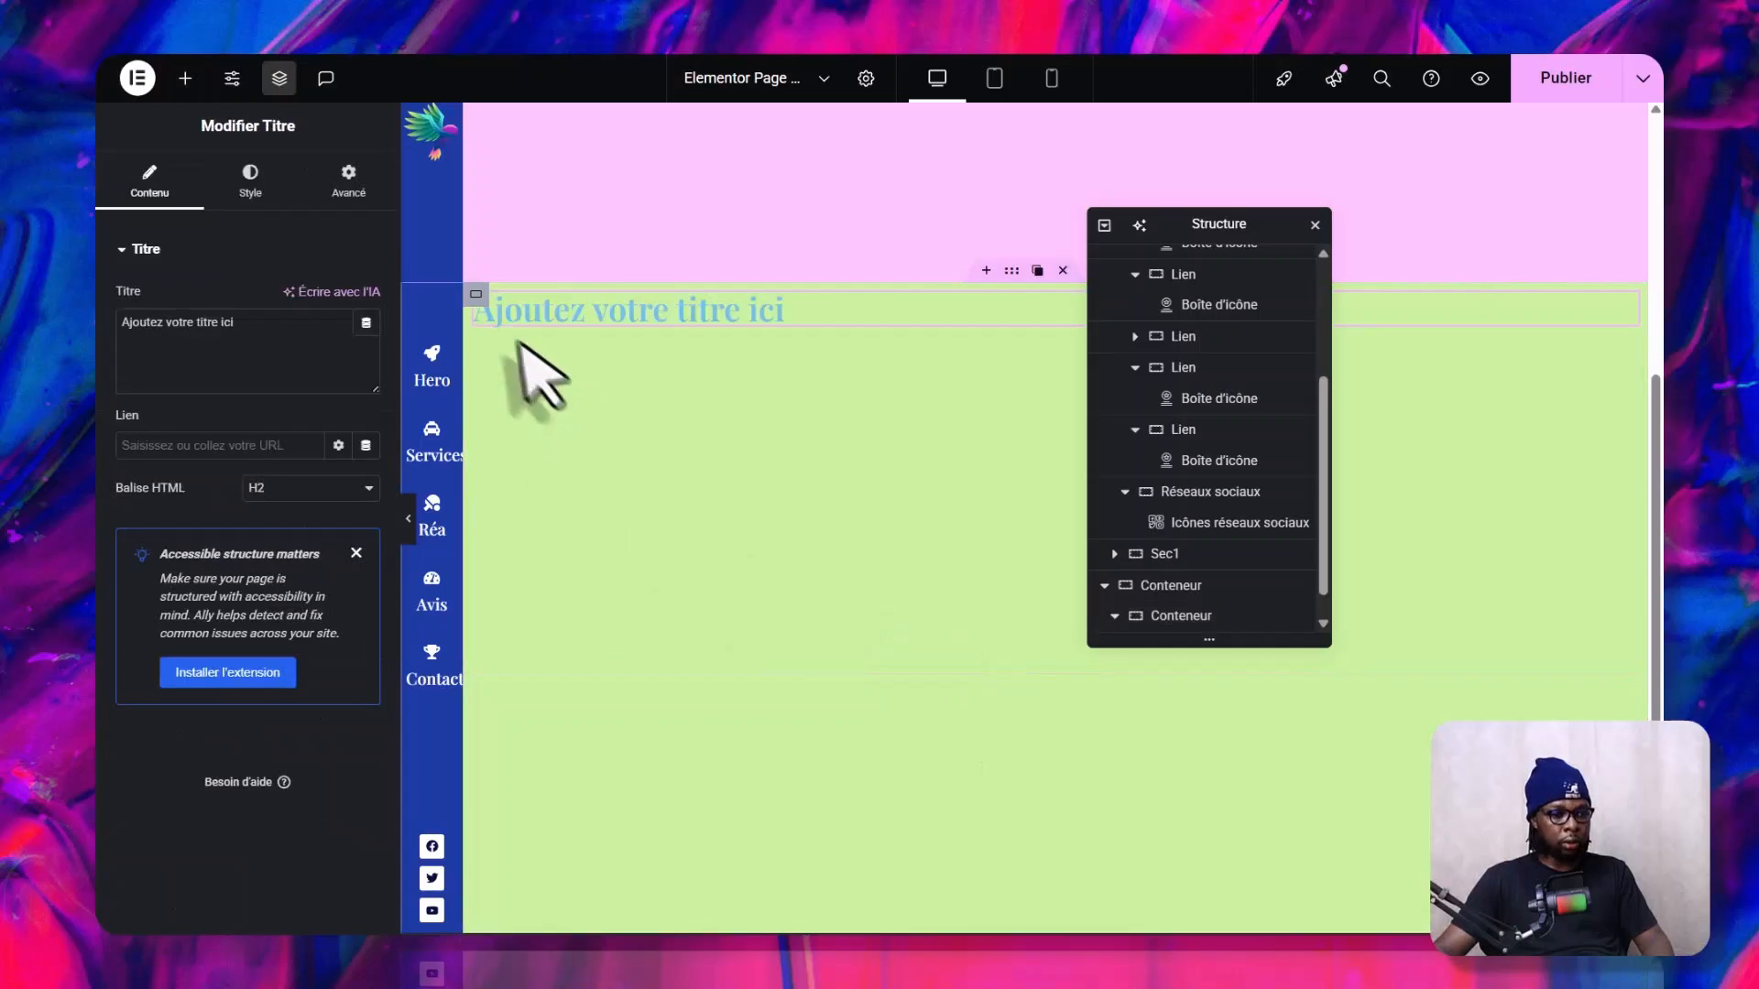
# - Centre the light green container's content both vertically and horizontally using its justification and alignment settings
pyautogui.click(476, 294)
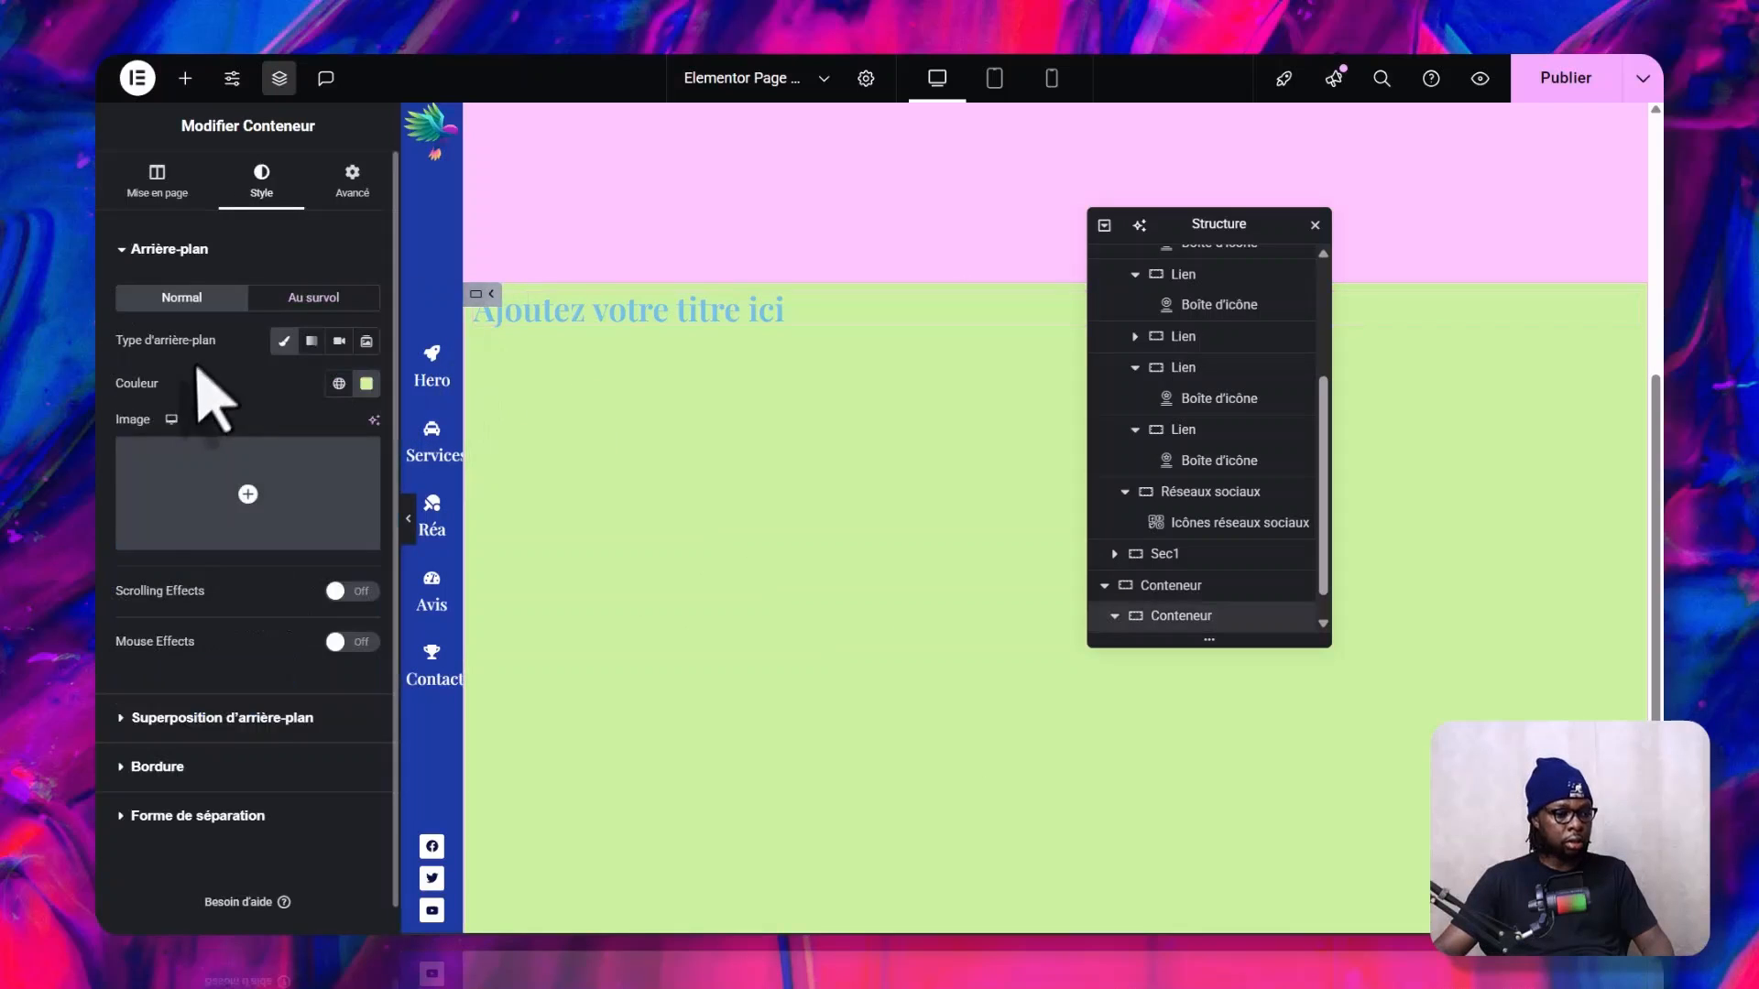
pyautogui.click(147, 183)
pyautogui.click(227, 676)
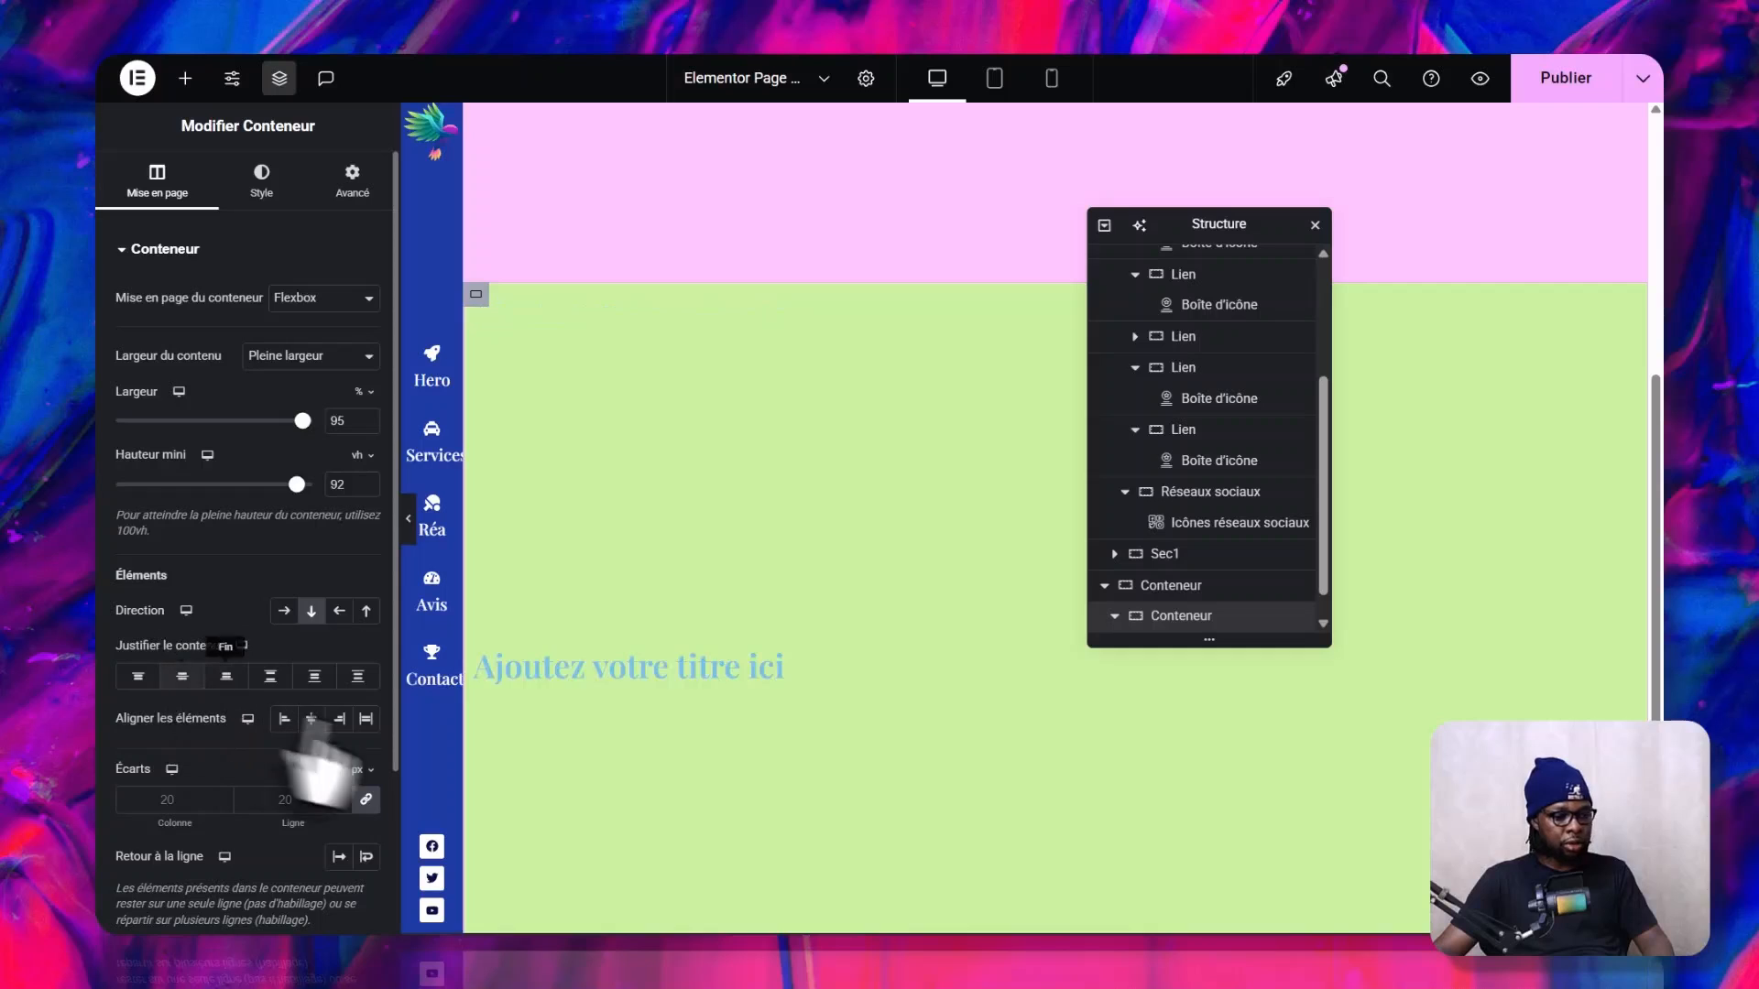
pyautogui.click(338, 718)
pyautogui.click(311, 719)
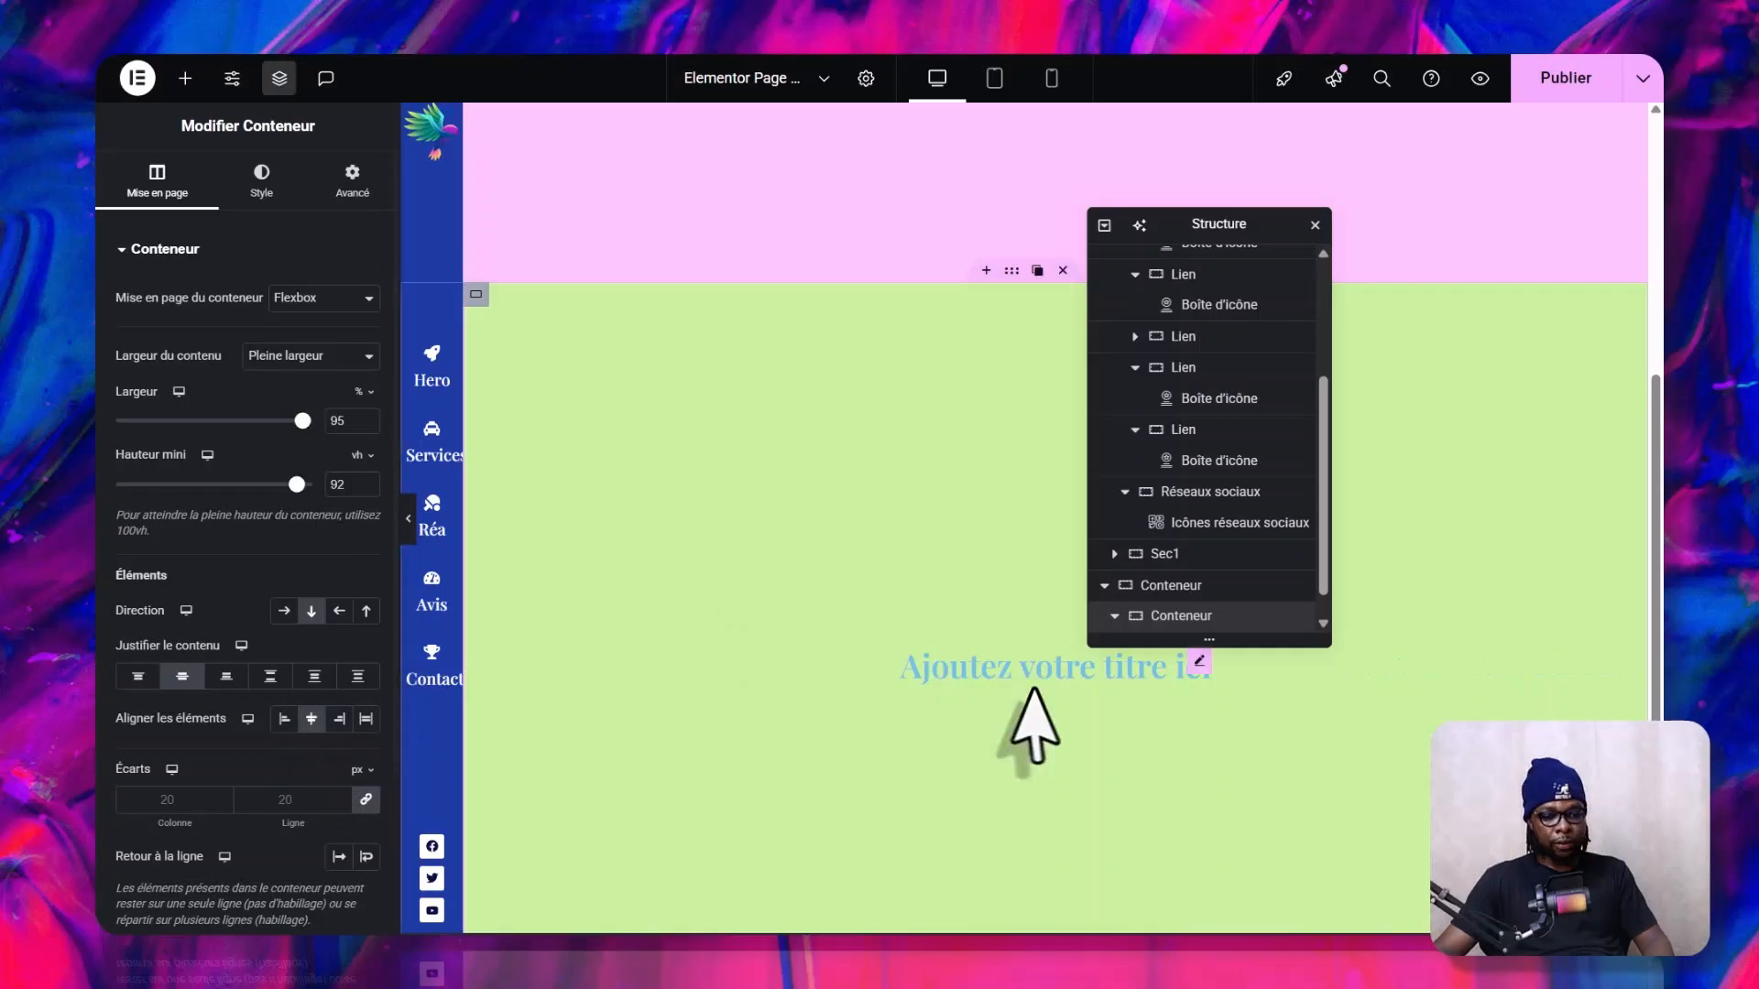
# - Change the text colour of the title in the light green container to near-black #141414
pyautogui.click(973, 613)
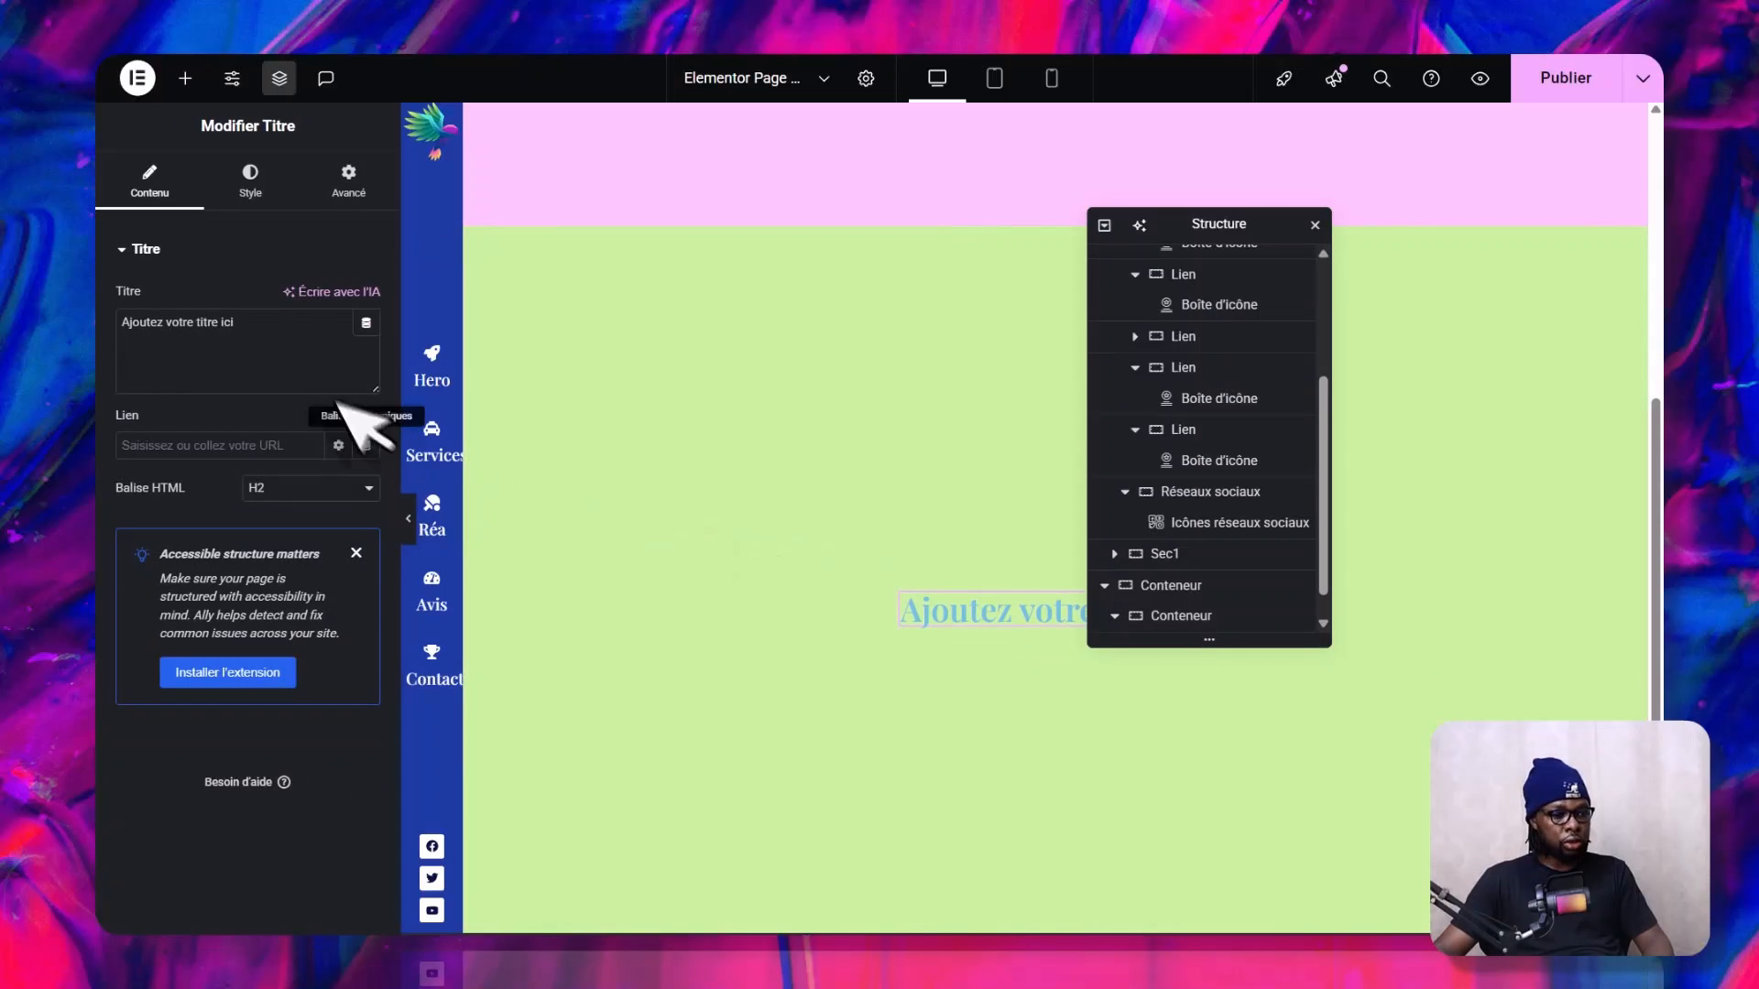
pyautogui.click(261, 183)
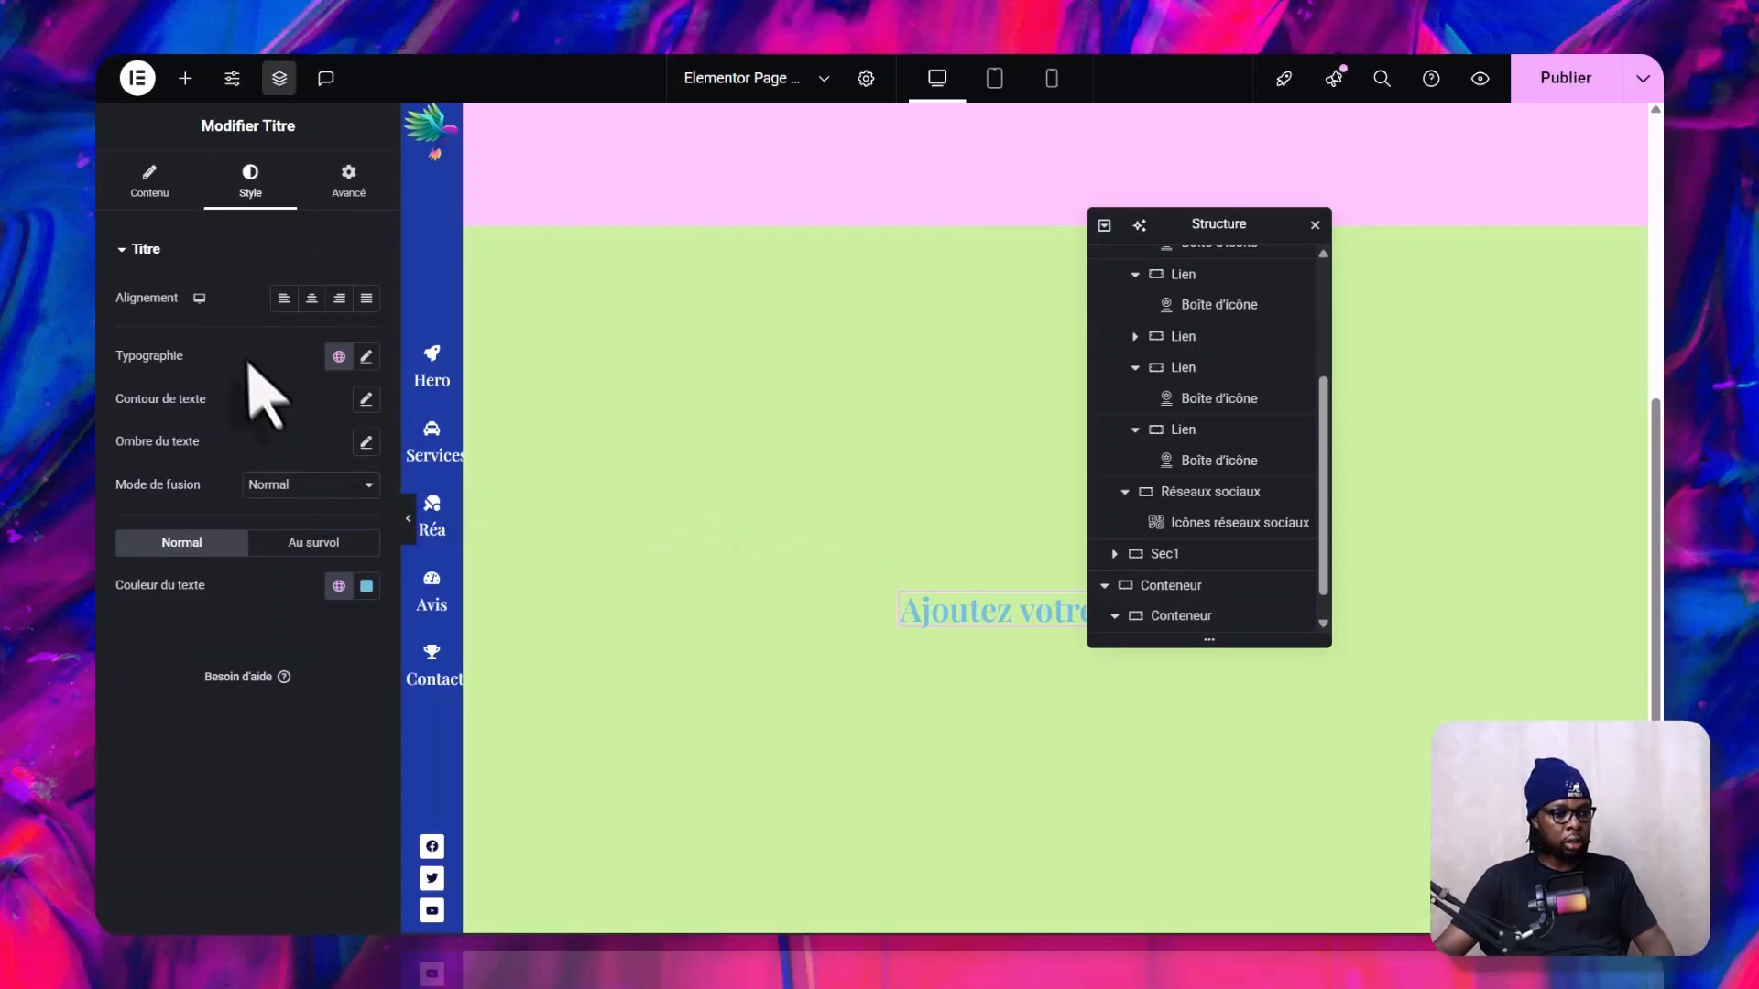
pyautogui.click(366, 586)
pyautogui.click(249, 787)
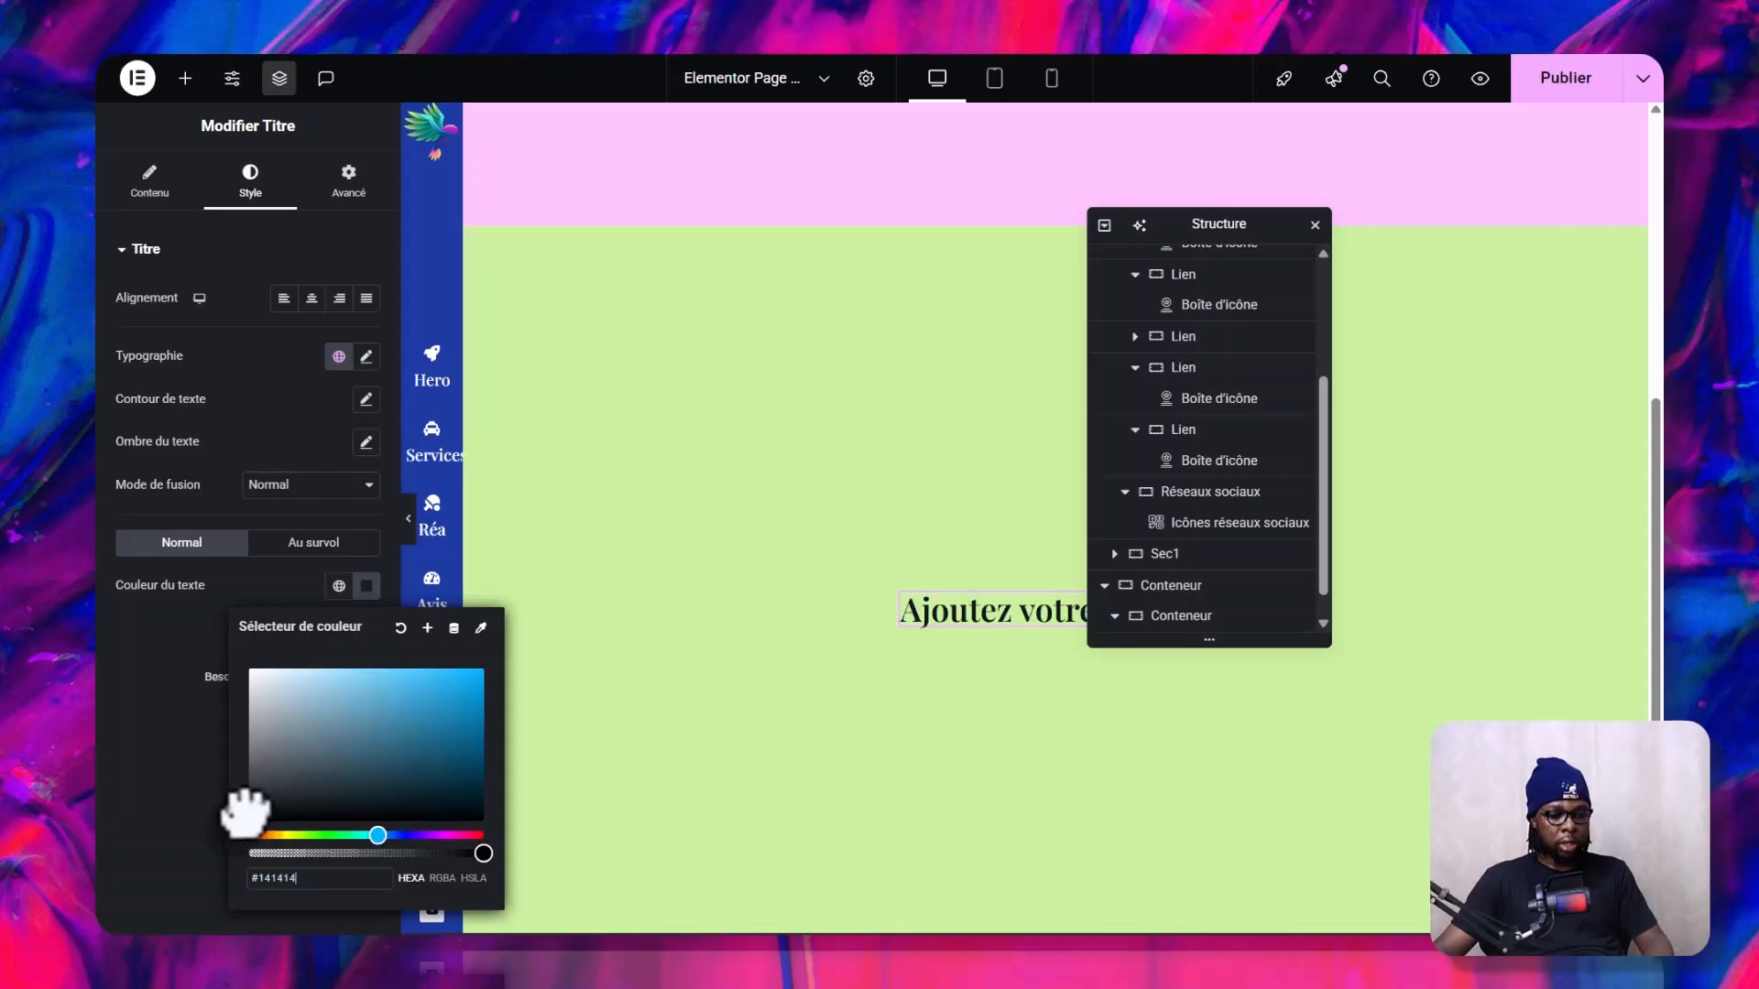
pyautogui.click(229, 451)
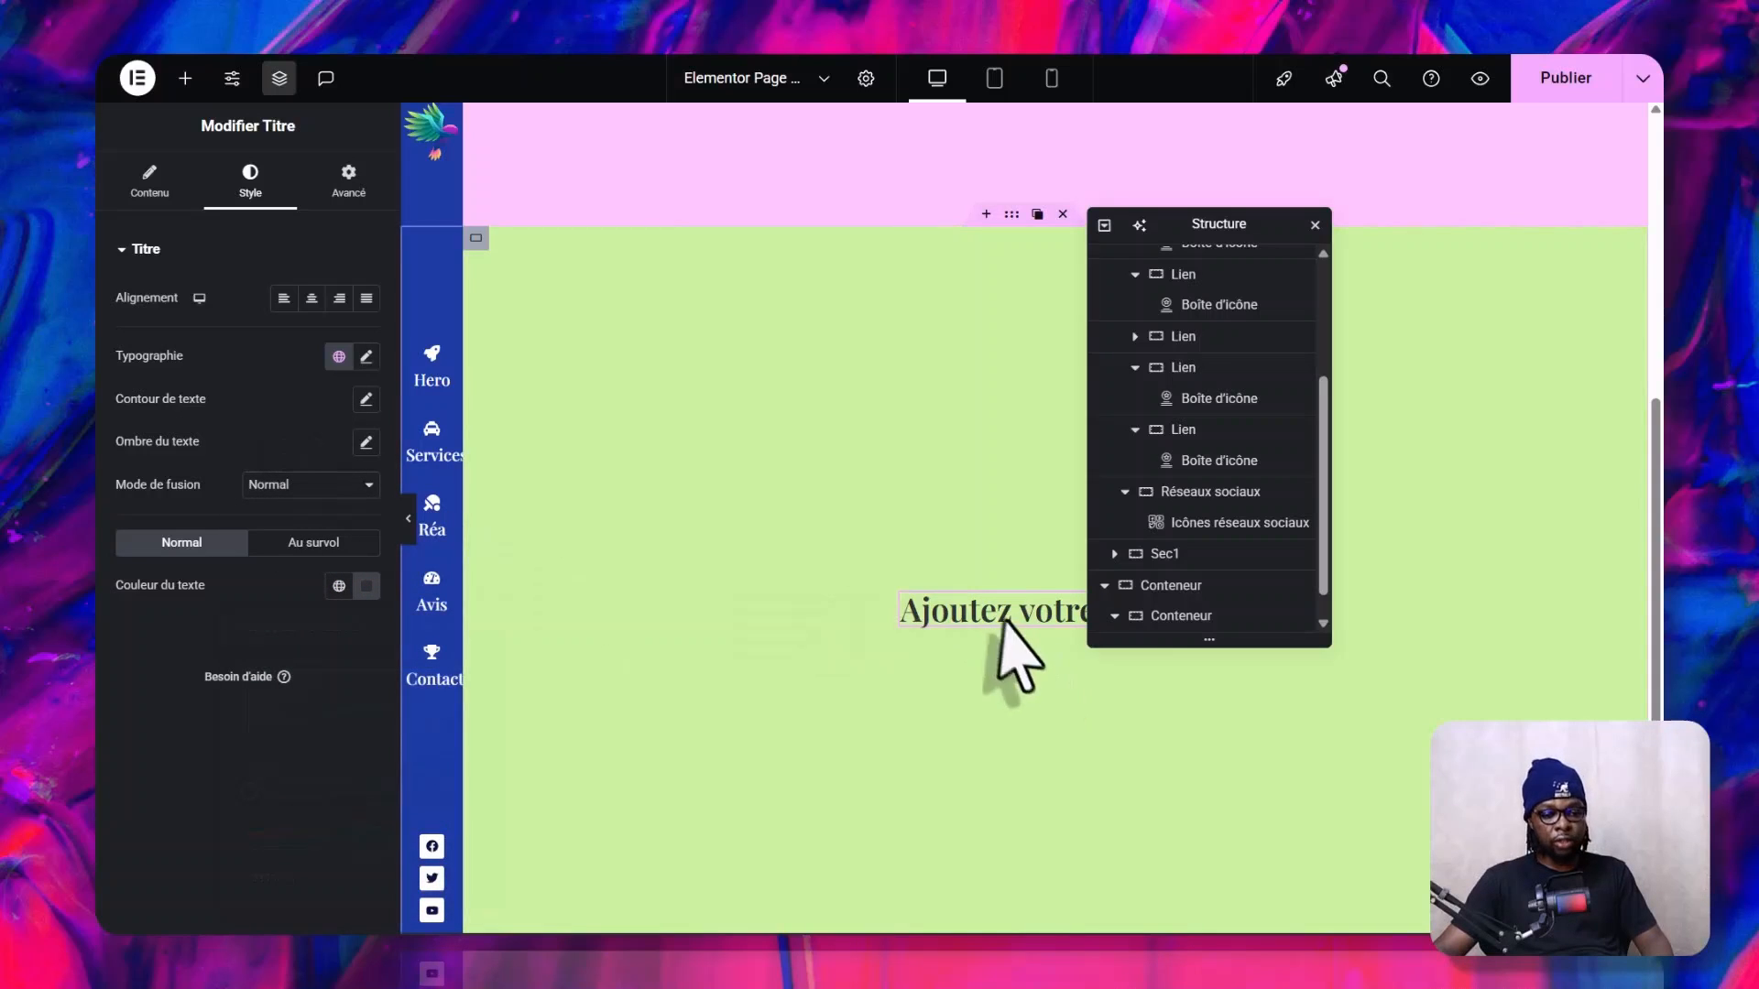
# - Replace the placeholder text of the light green container's title with "Sec2"
pyautogui.click(146, 186)
pyautogui.write('S')
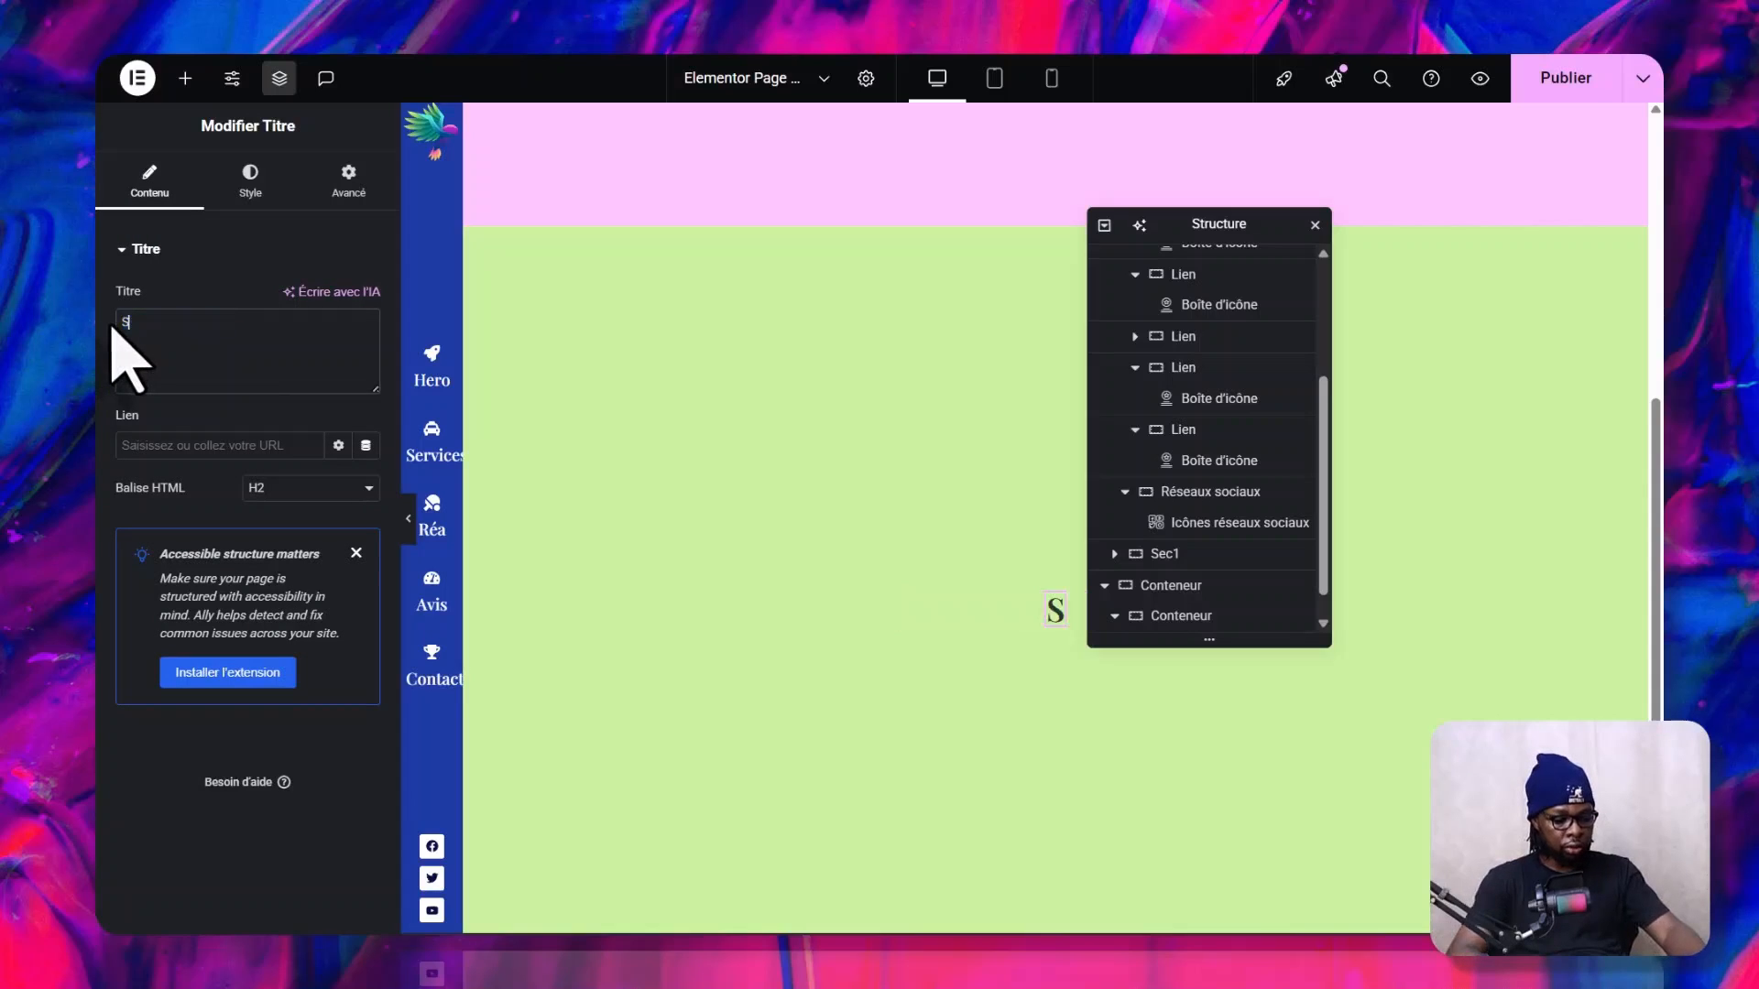
pyautogui.write('ec2')
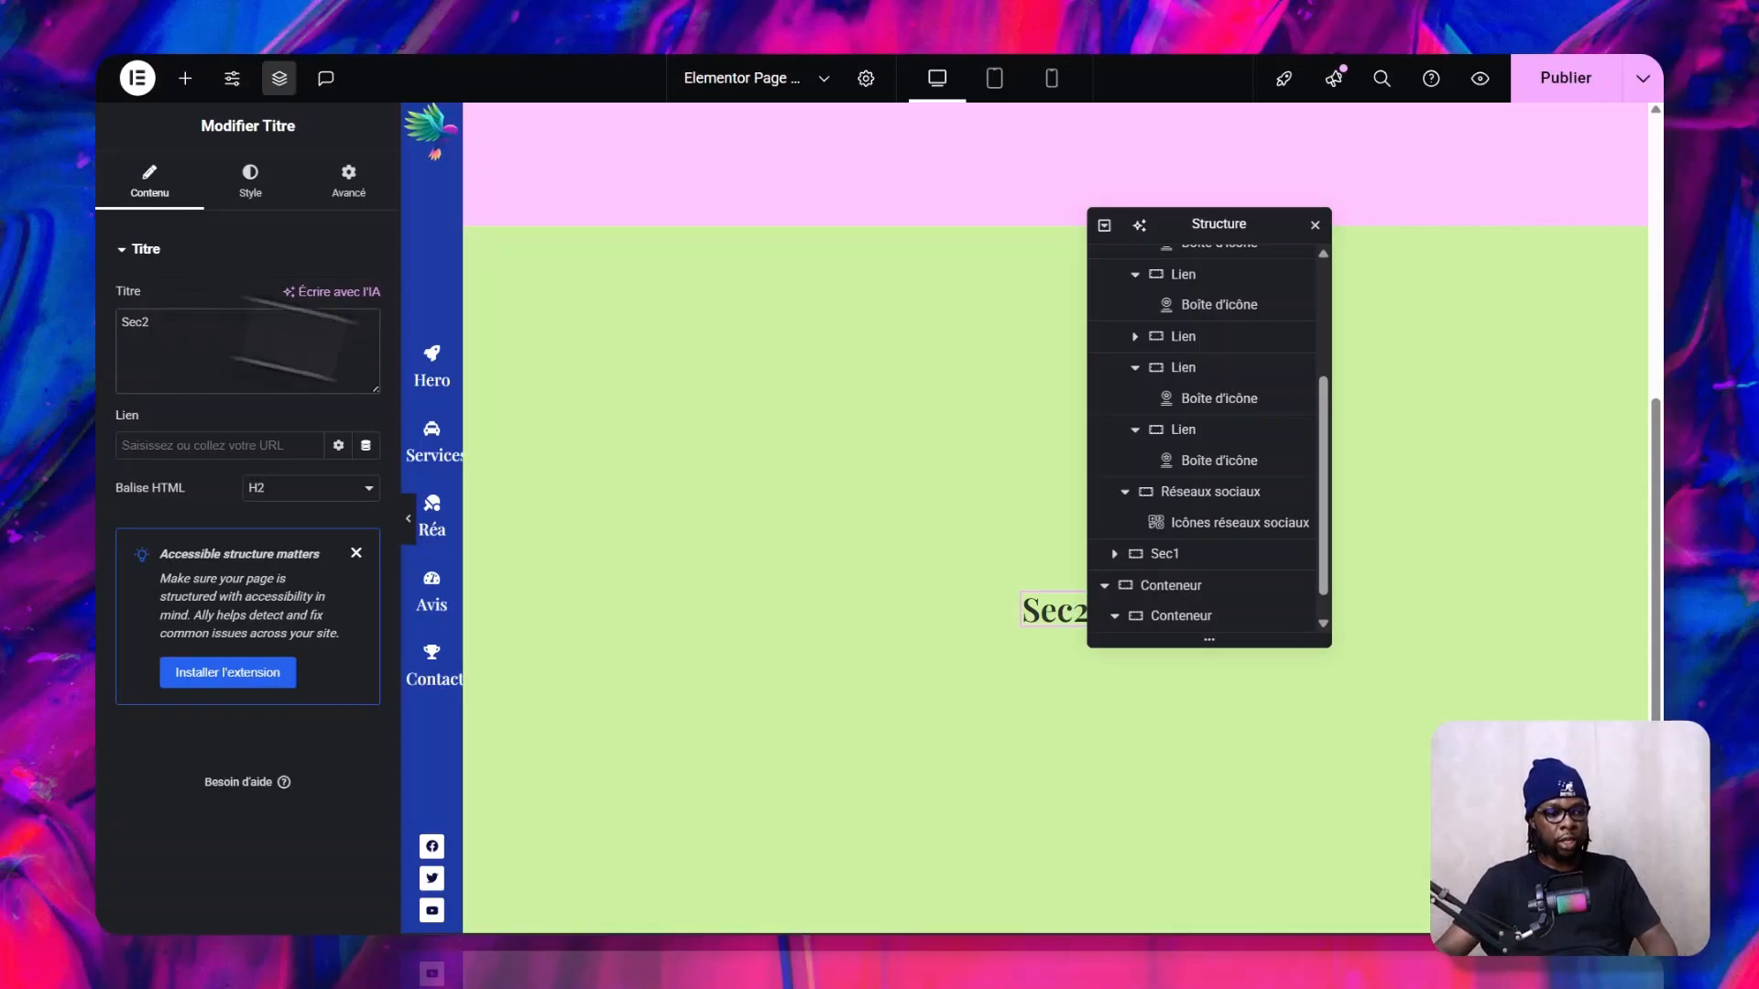
pyautogui.click(240, 186)
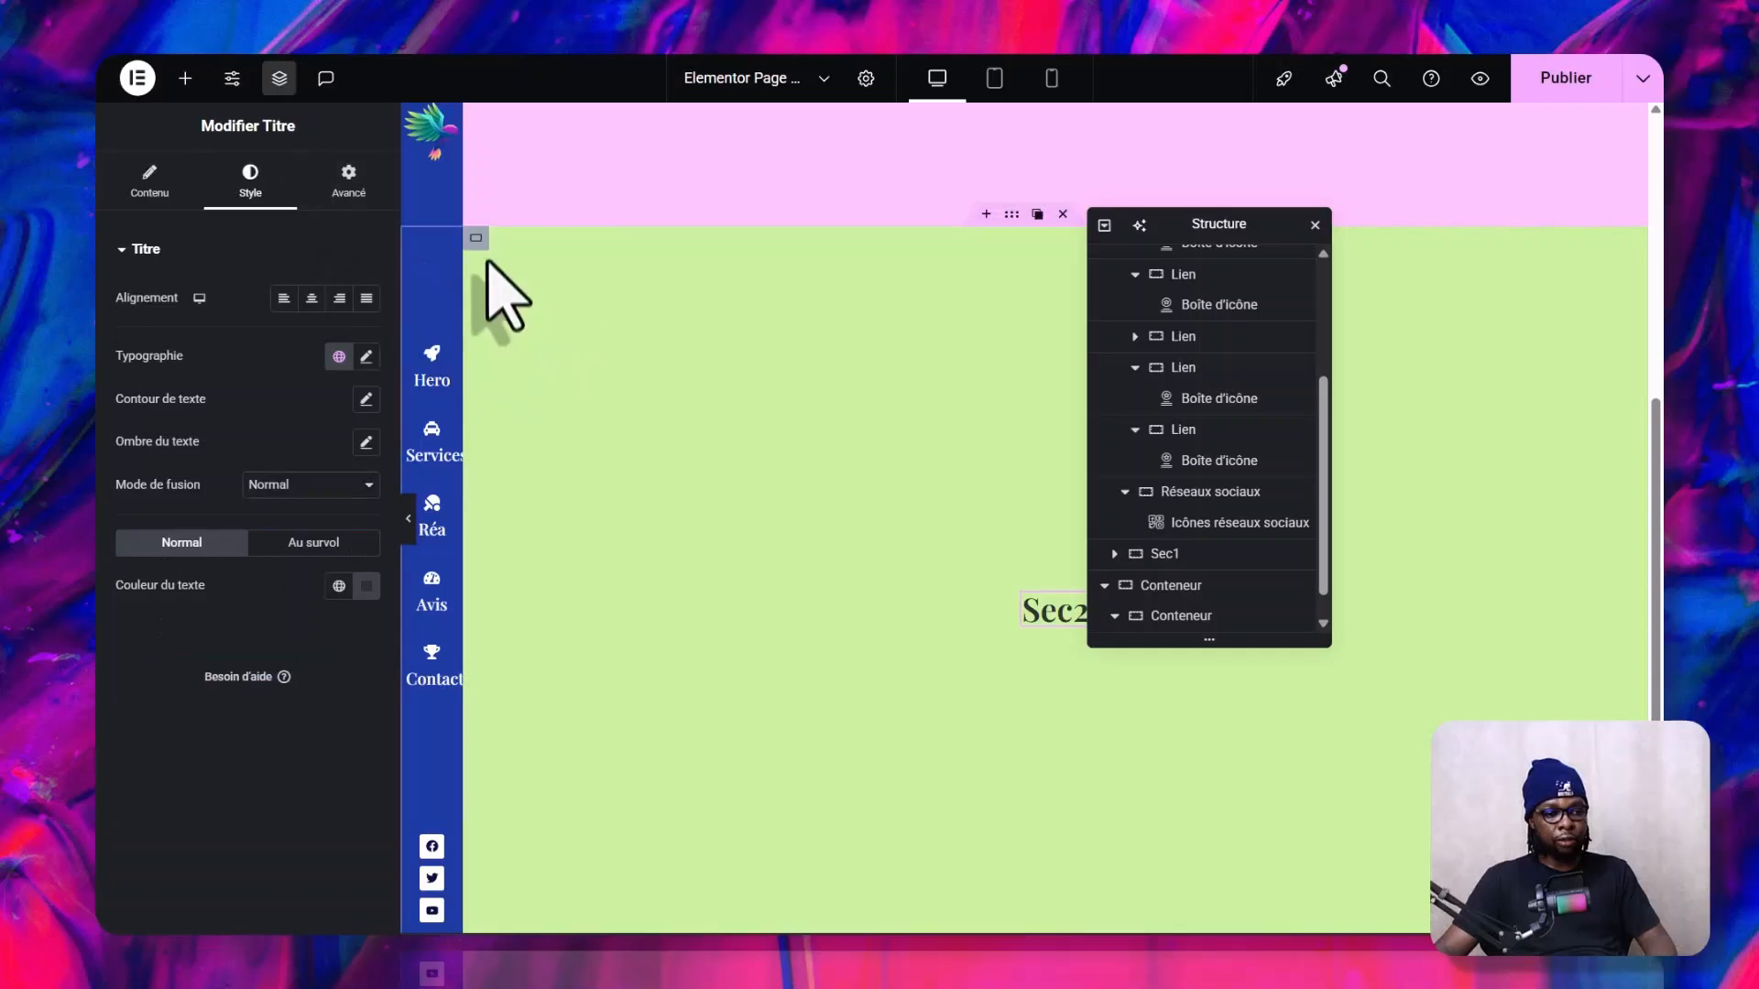
# - Assign the CSS ID "sec2" to the light green container holding the Sec2 title
pyautogui.click(474, 239)
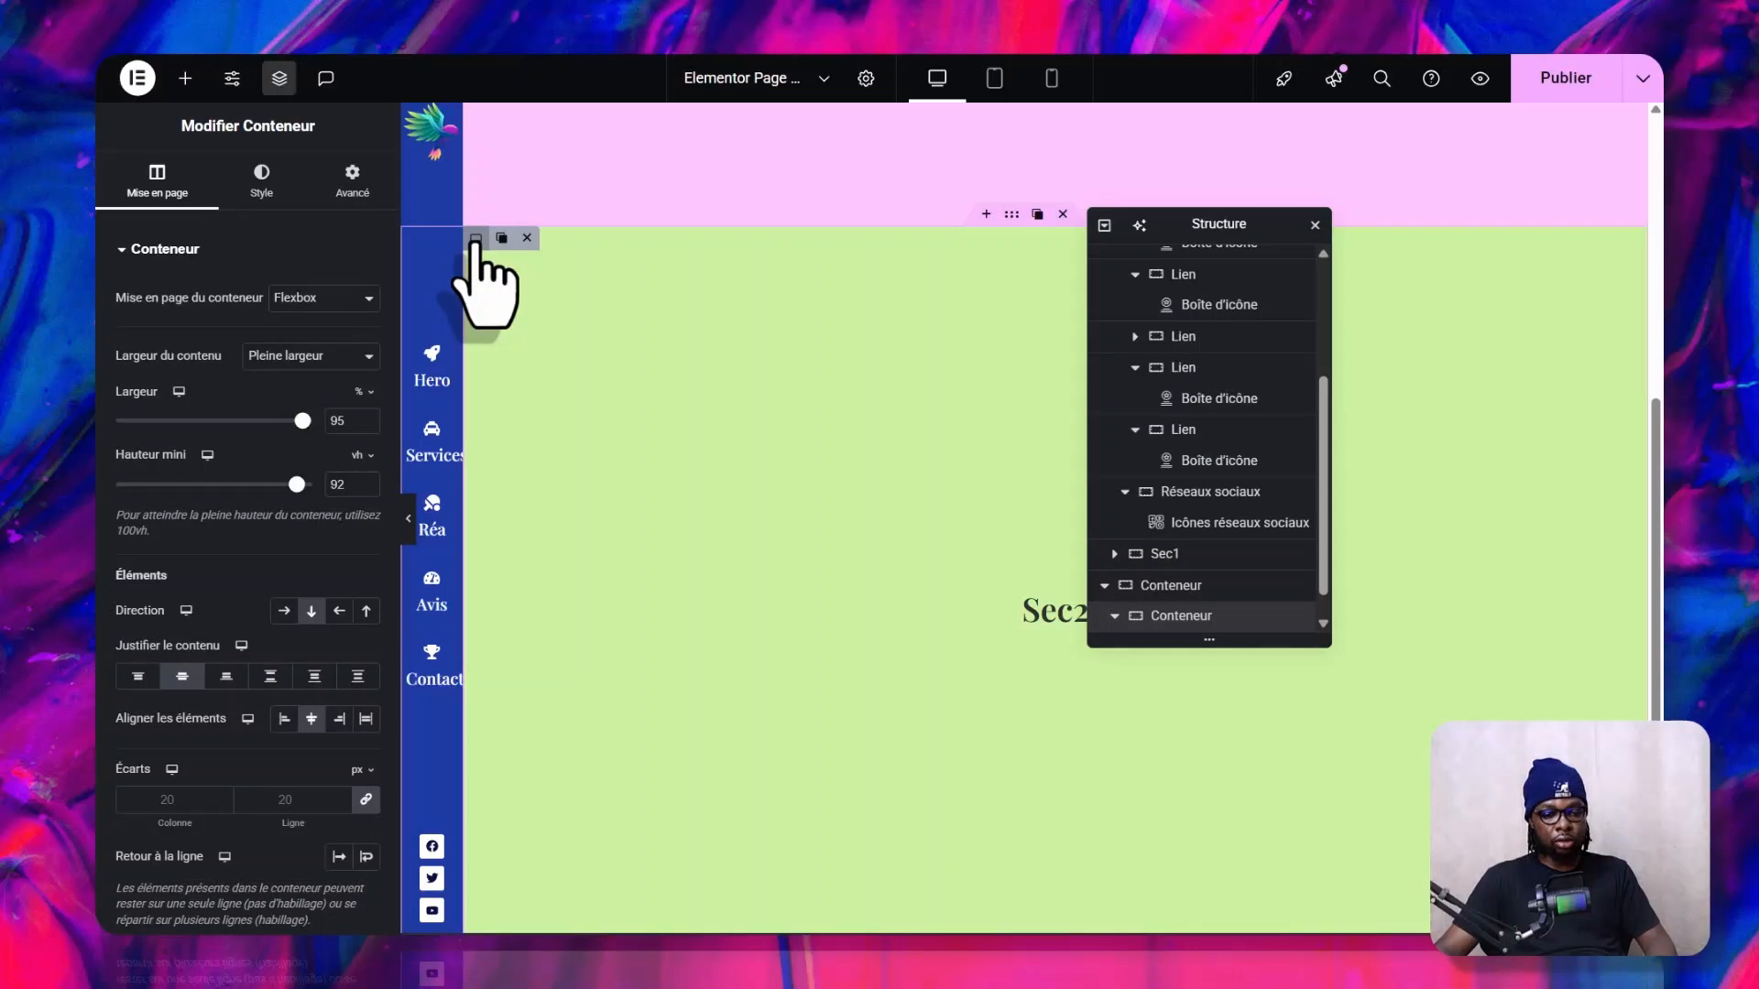
pyautogui.click(355, 176)
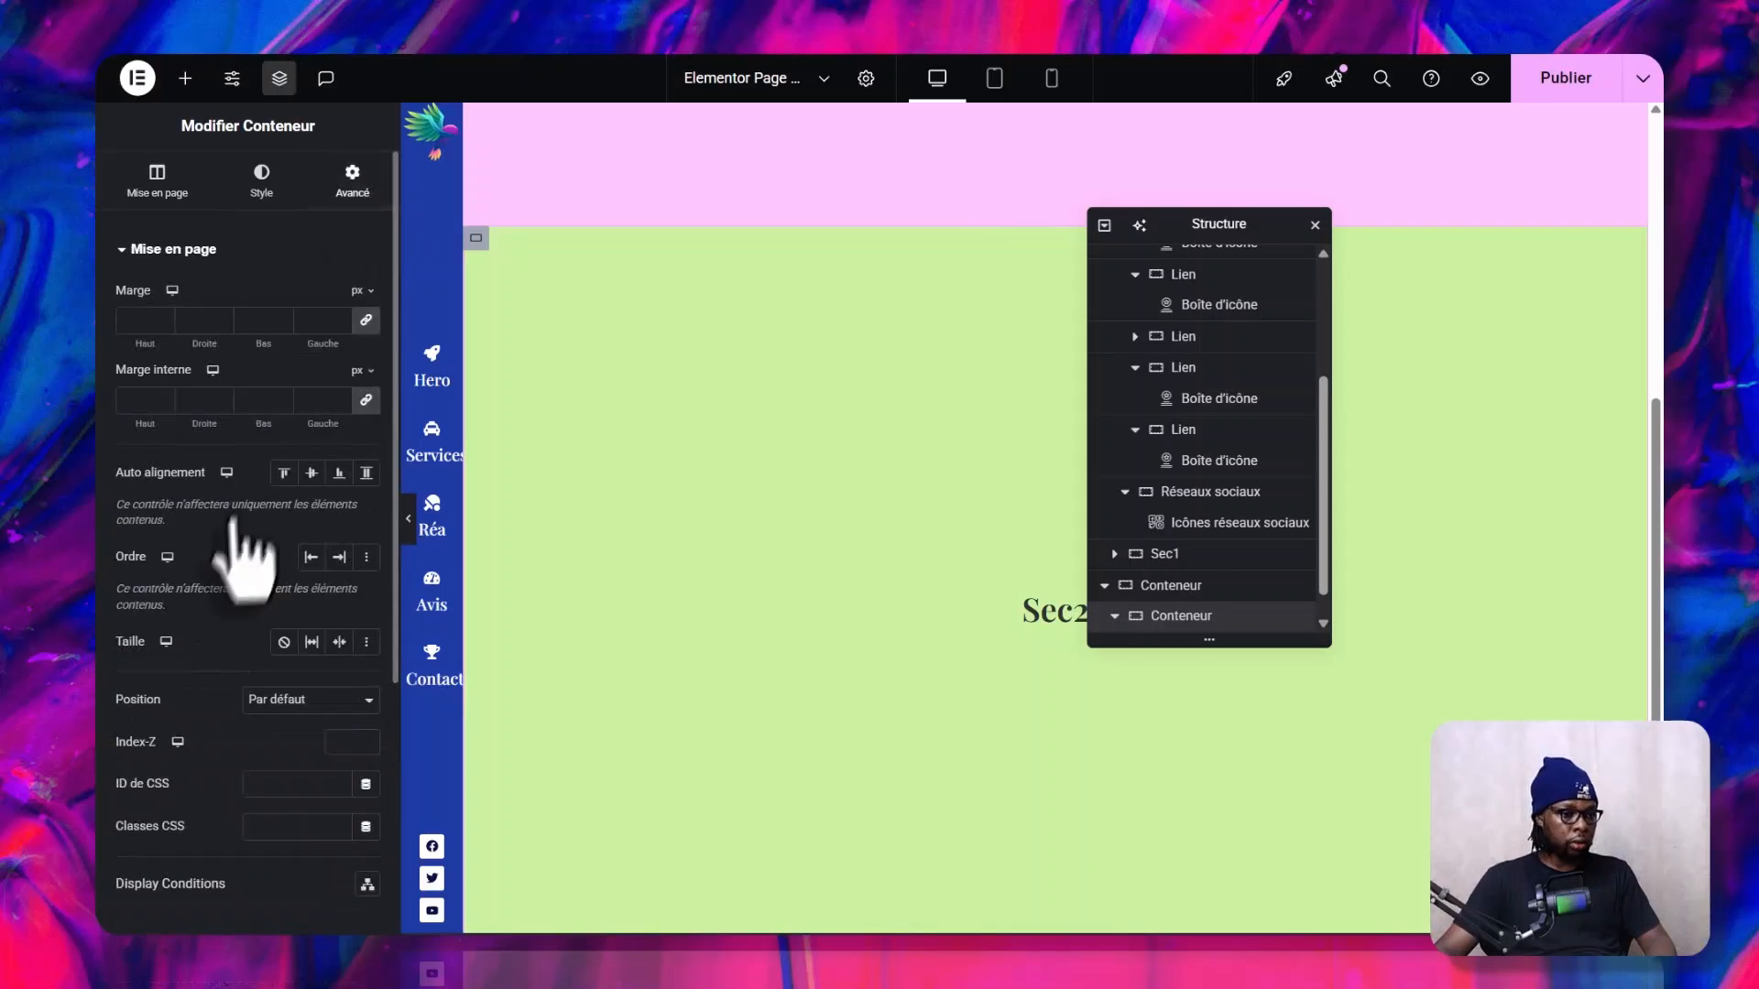
pyautogui.click(299, 785)
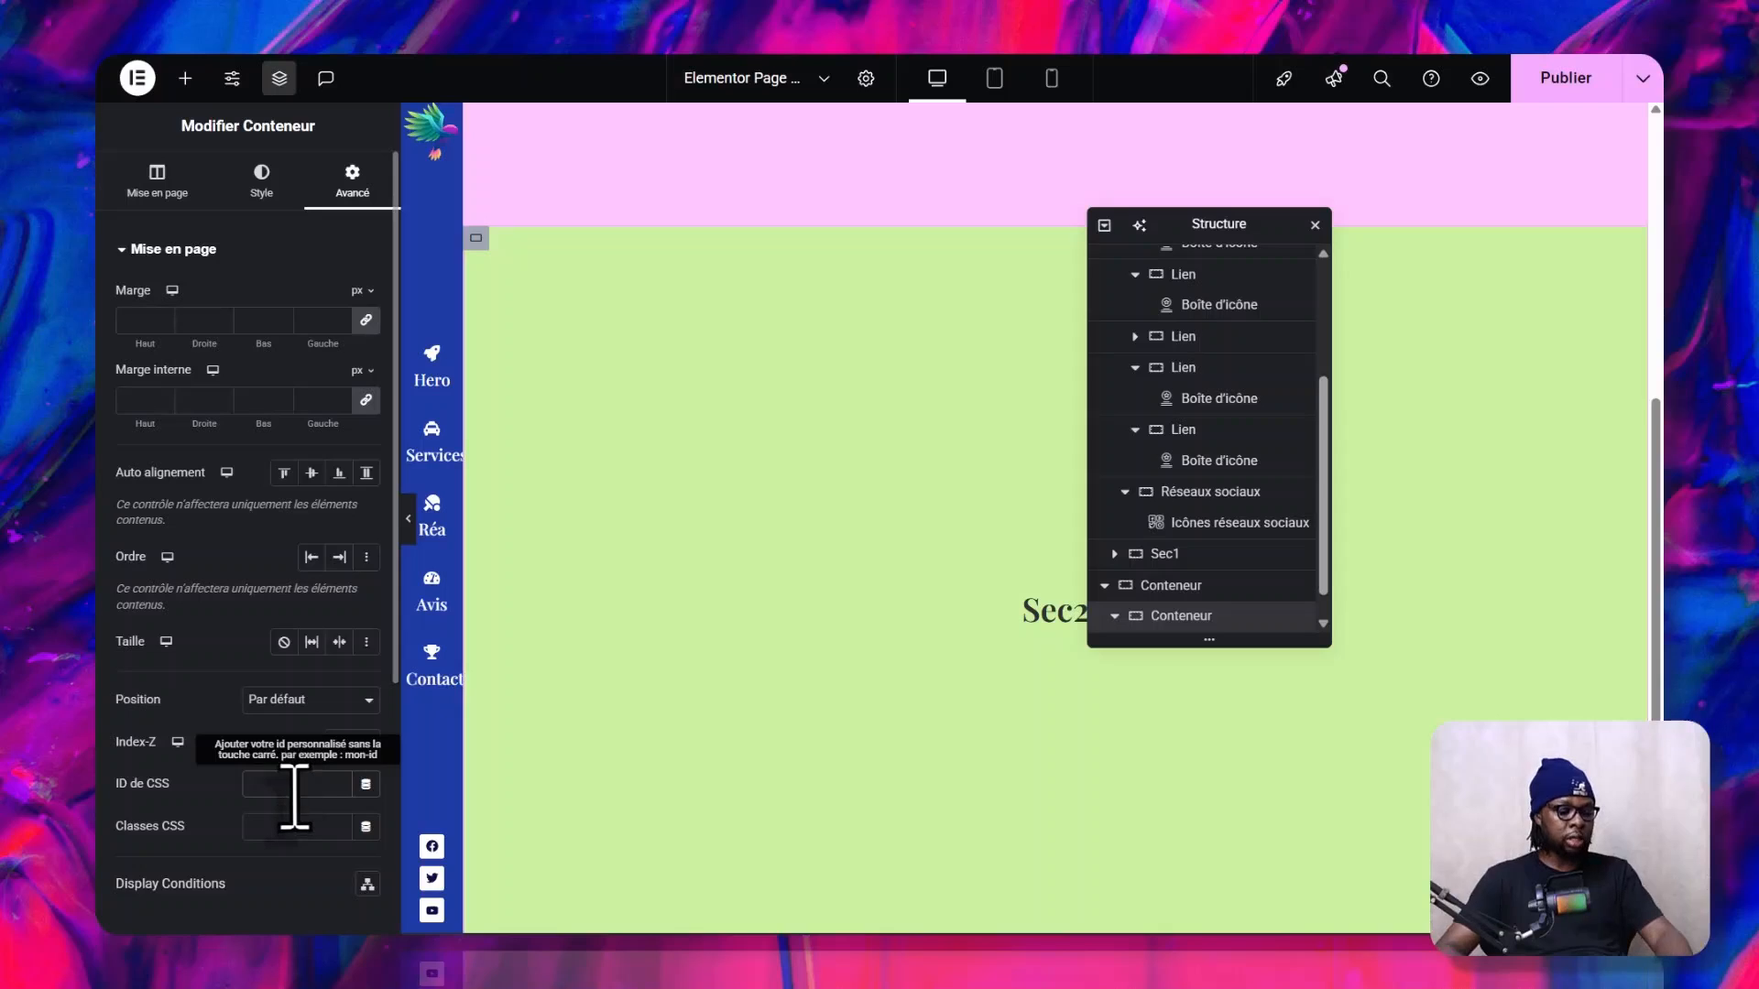
pyautogui.write('sec2')
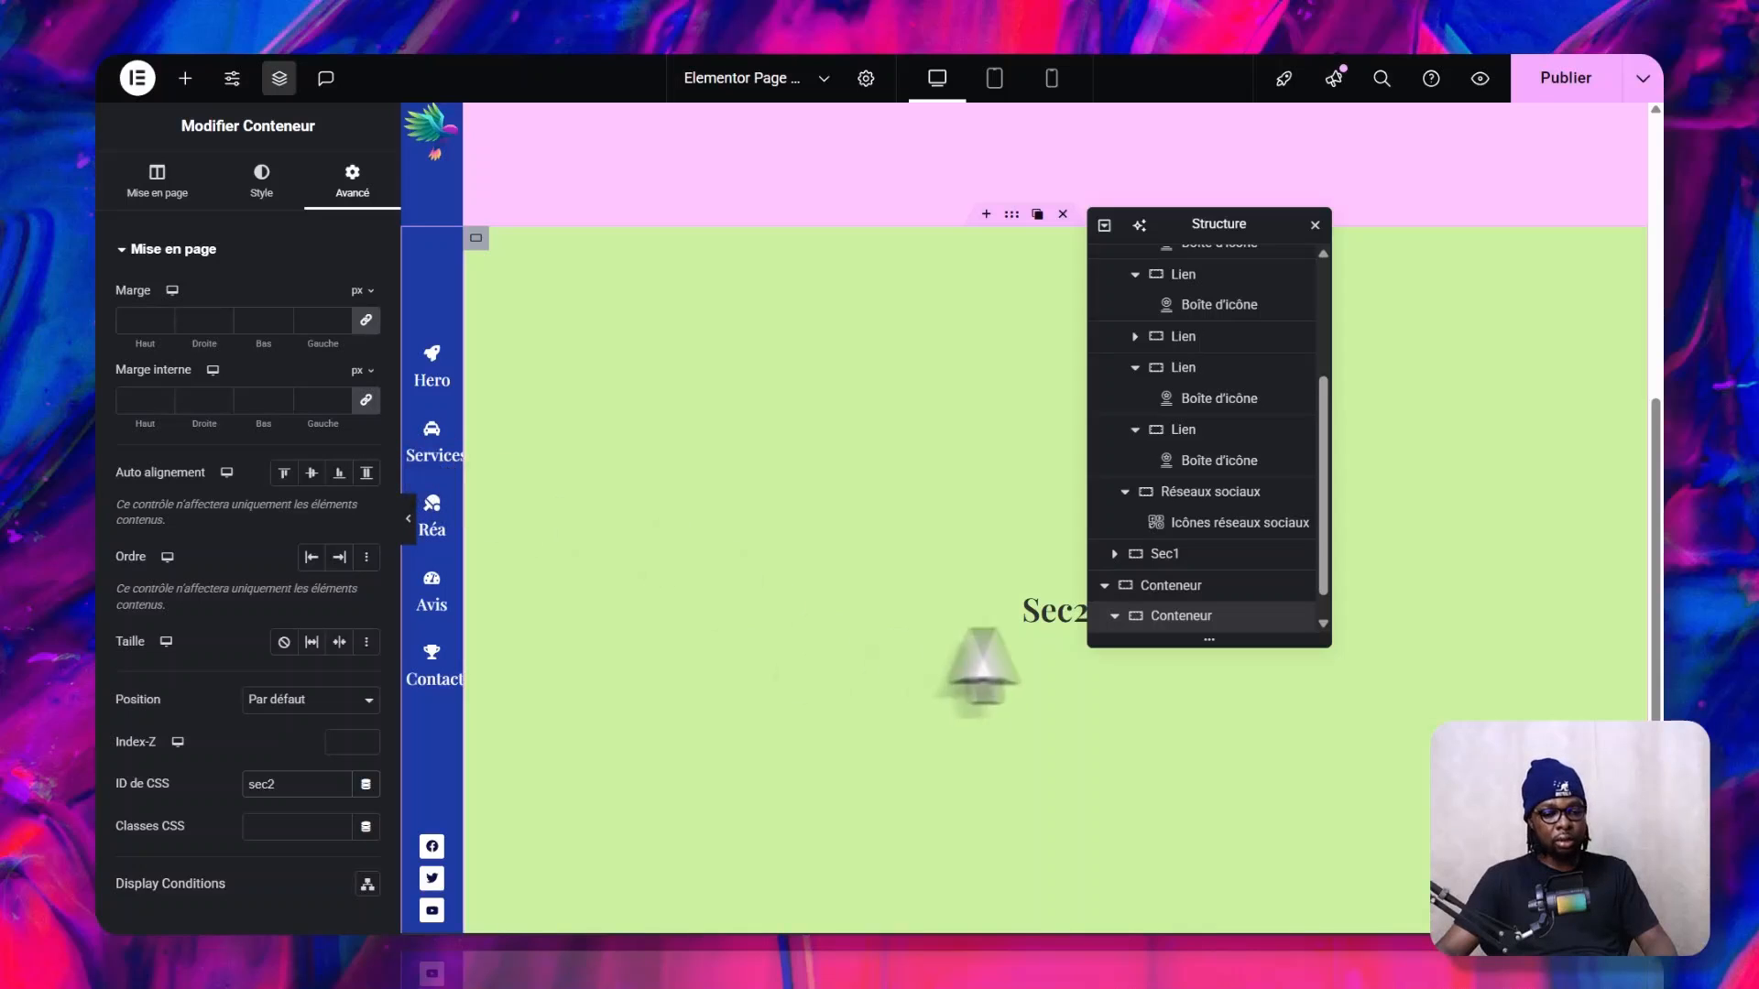
# - Close the floating page structure navigator and publish the page changes
pyautogui.moveTo(1218, 207); pyautogui.dragTo(1420, 221)
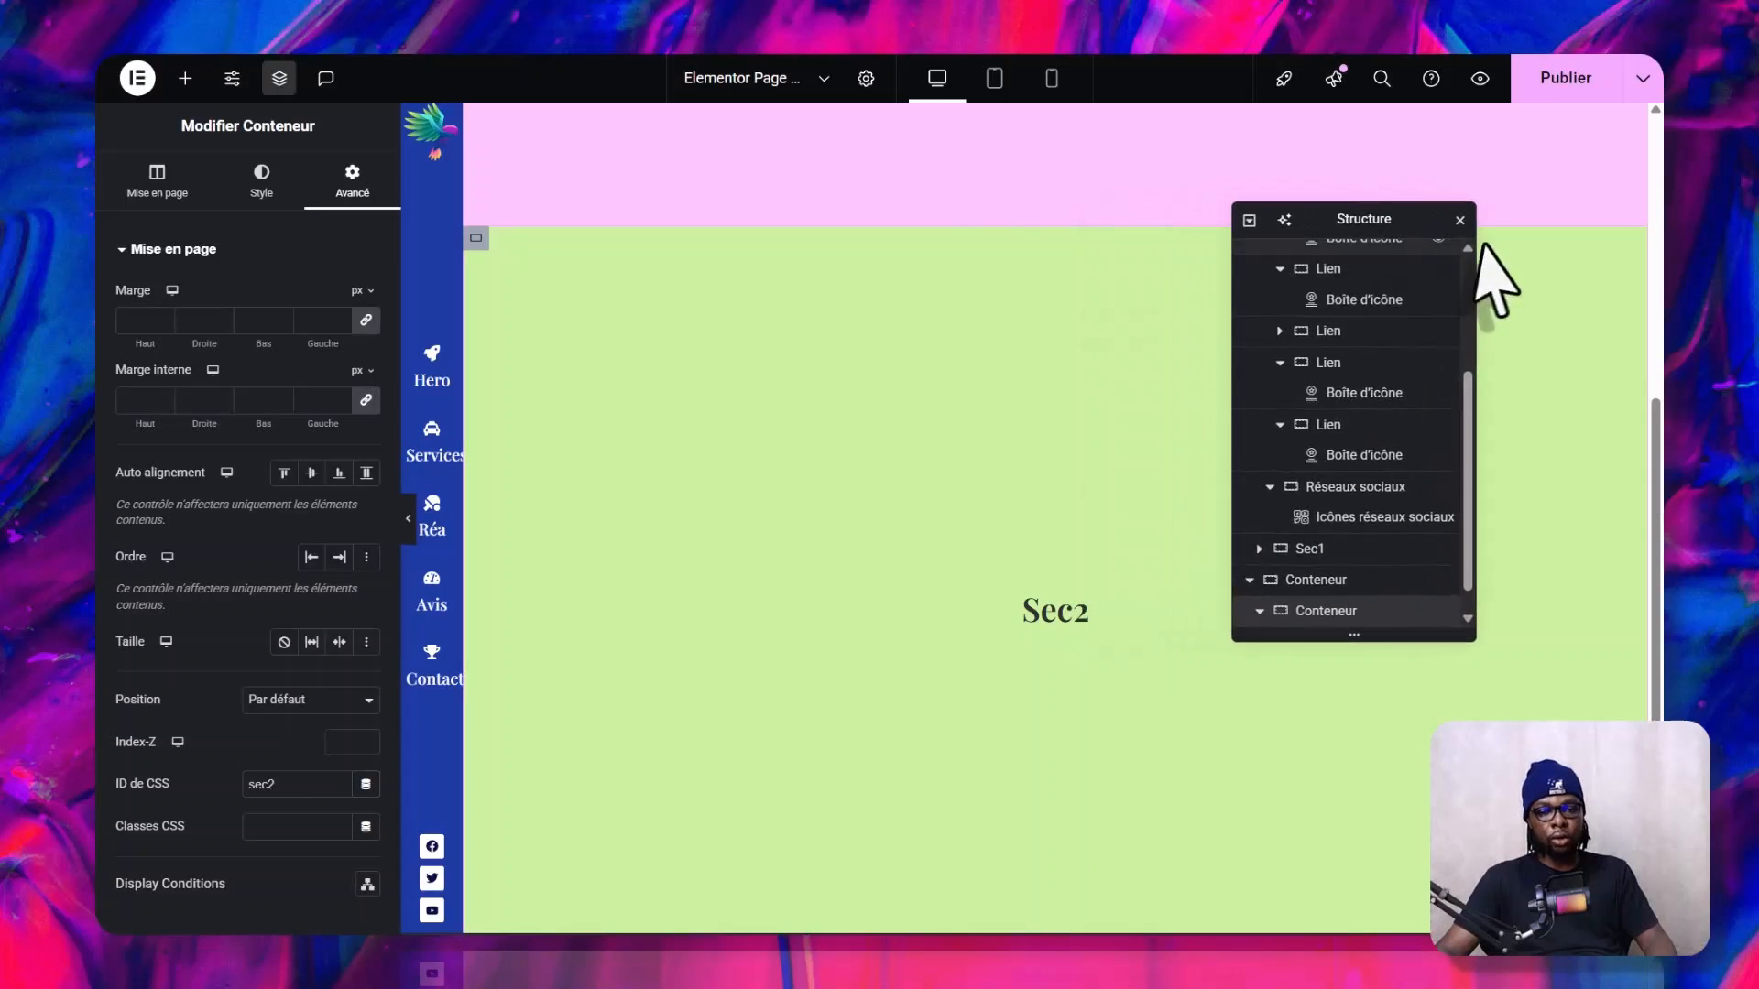
pyautogui.click(1460, 218)
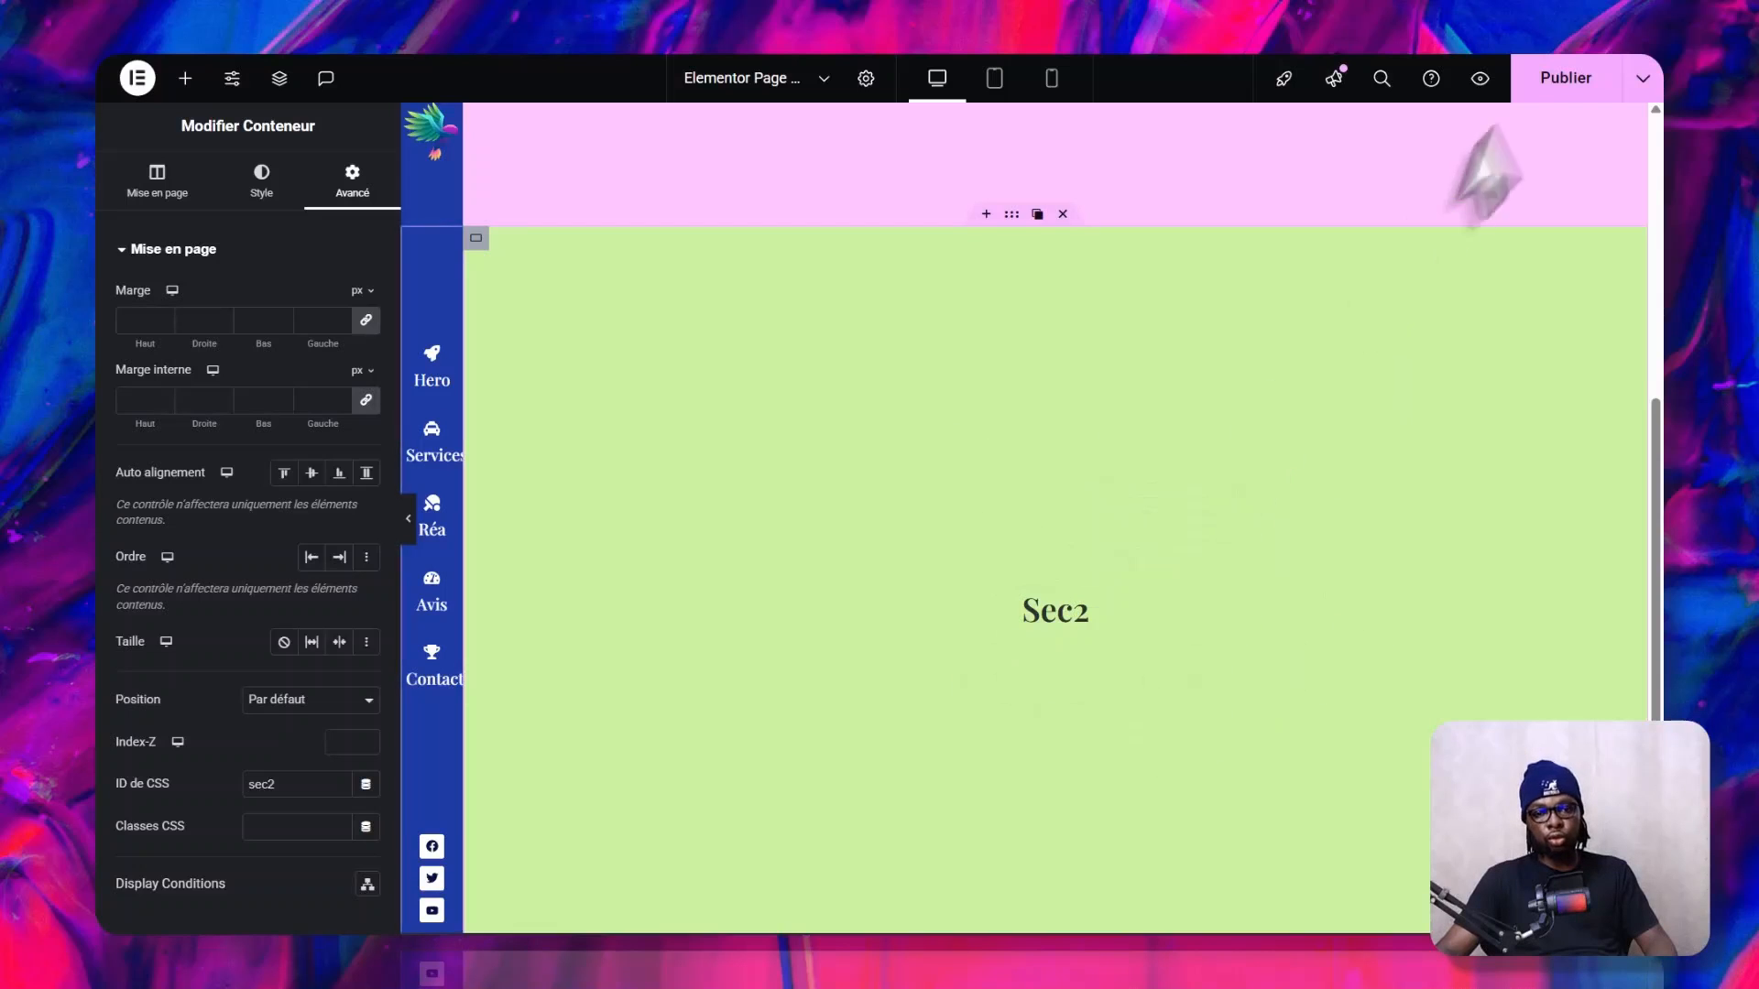
pyautogui.click(1545, 89)
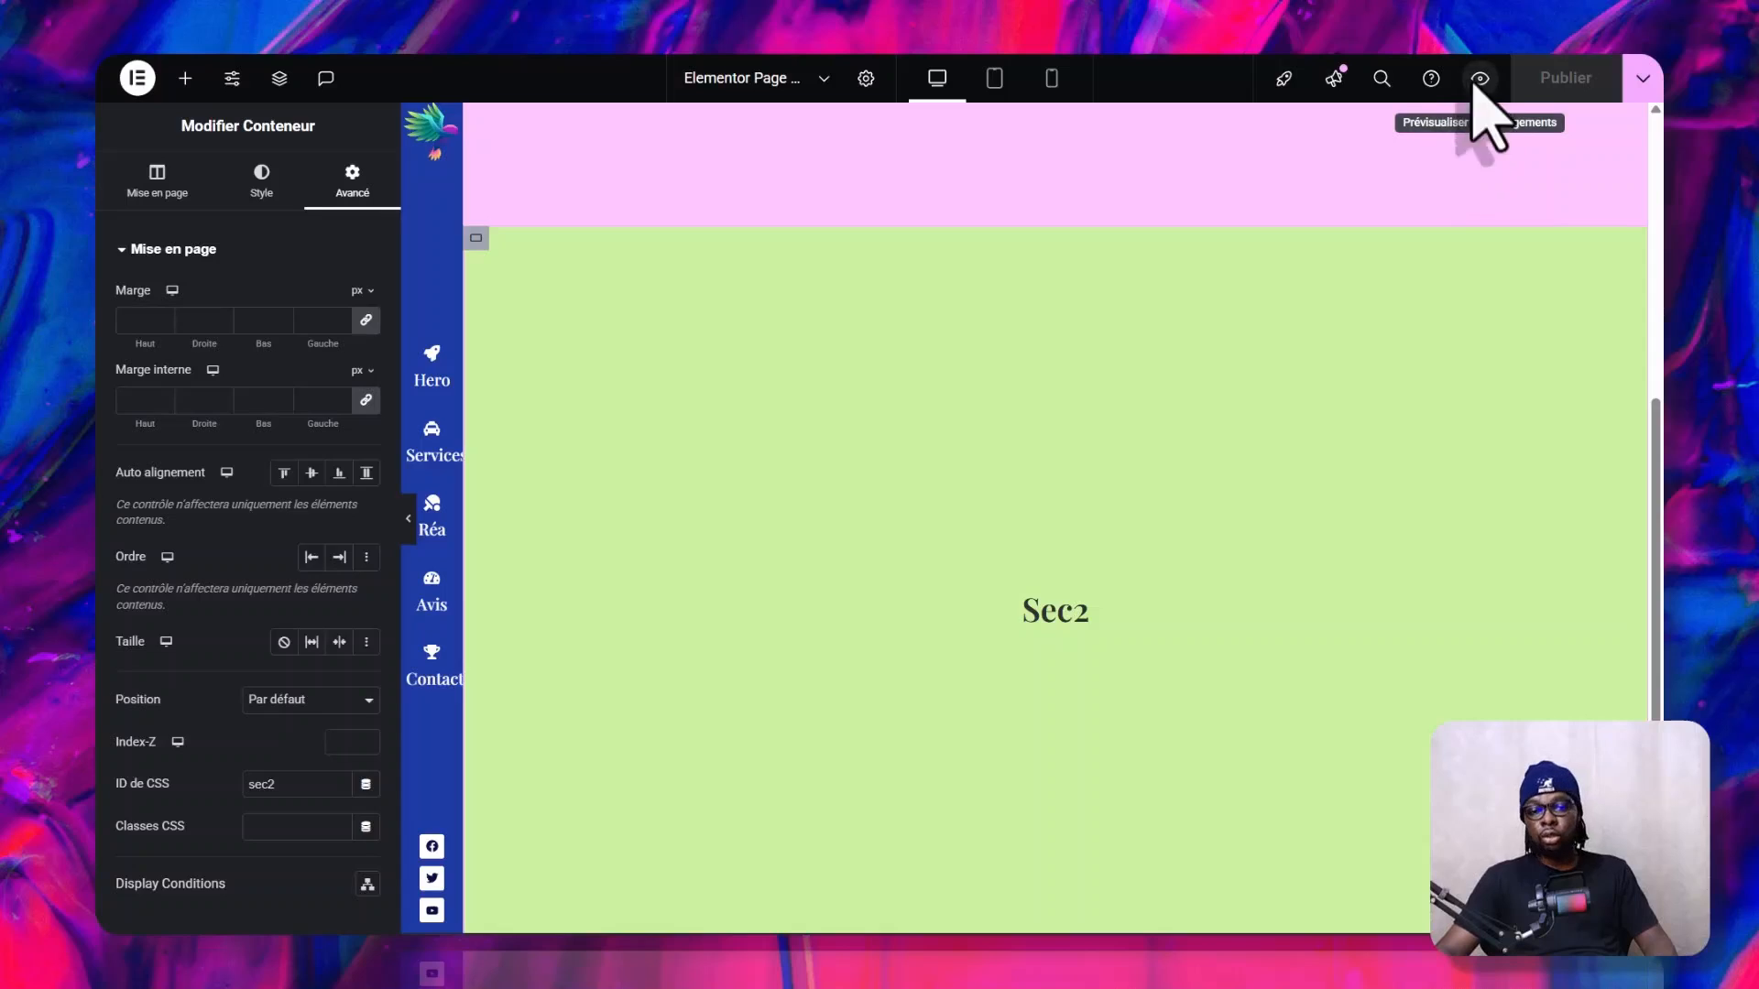
# - Preview the published page and test that the Services link in the side bar leads to the Sec2 section
pyautogui.click(1480, 79)
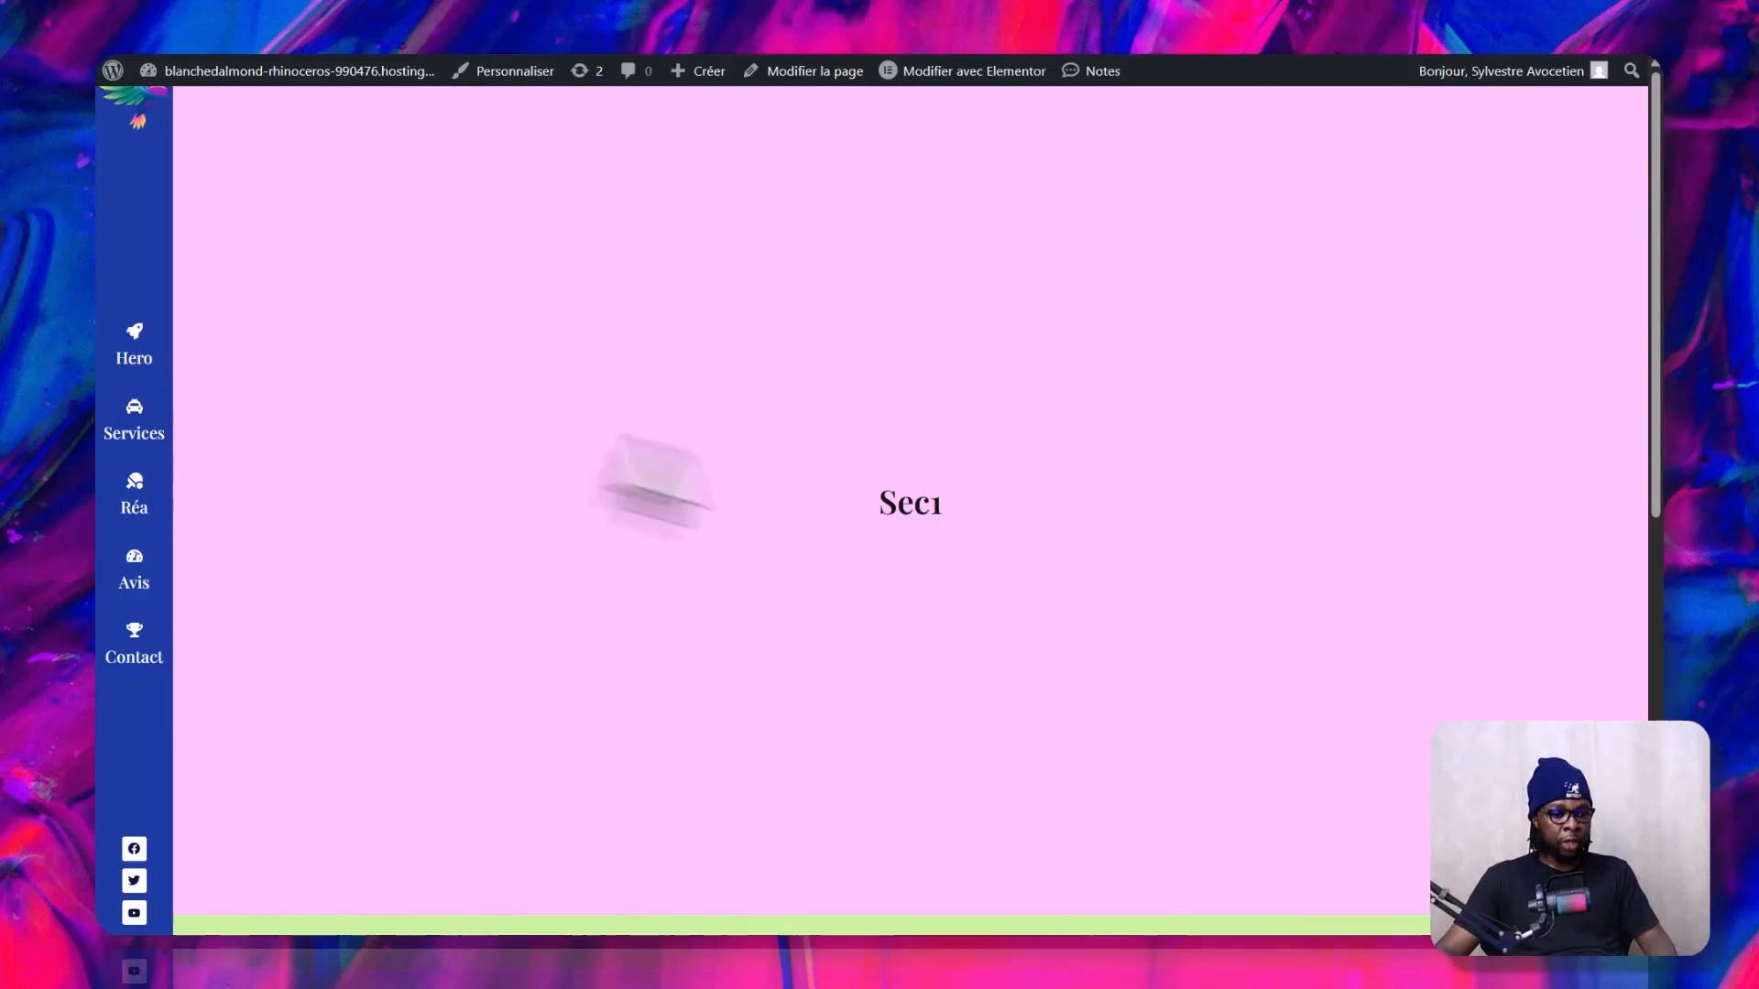
pyautogui.scroll(-1, 1570, 354)
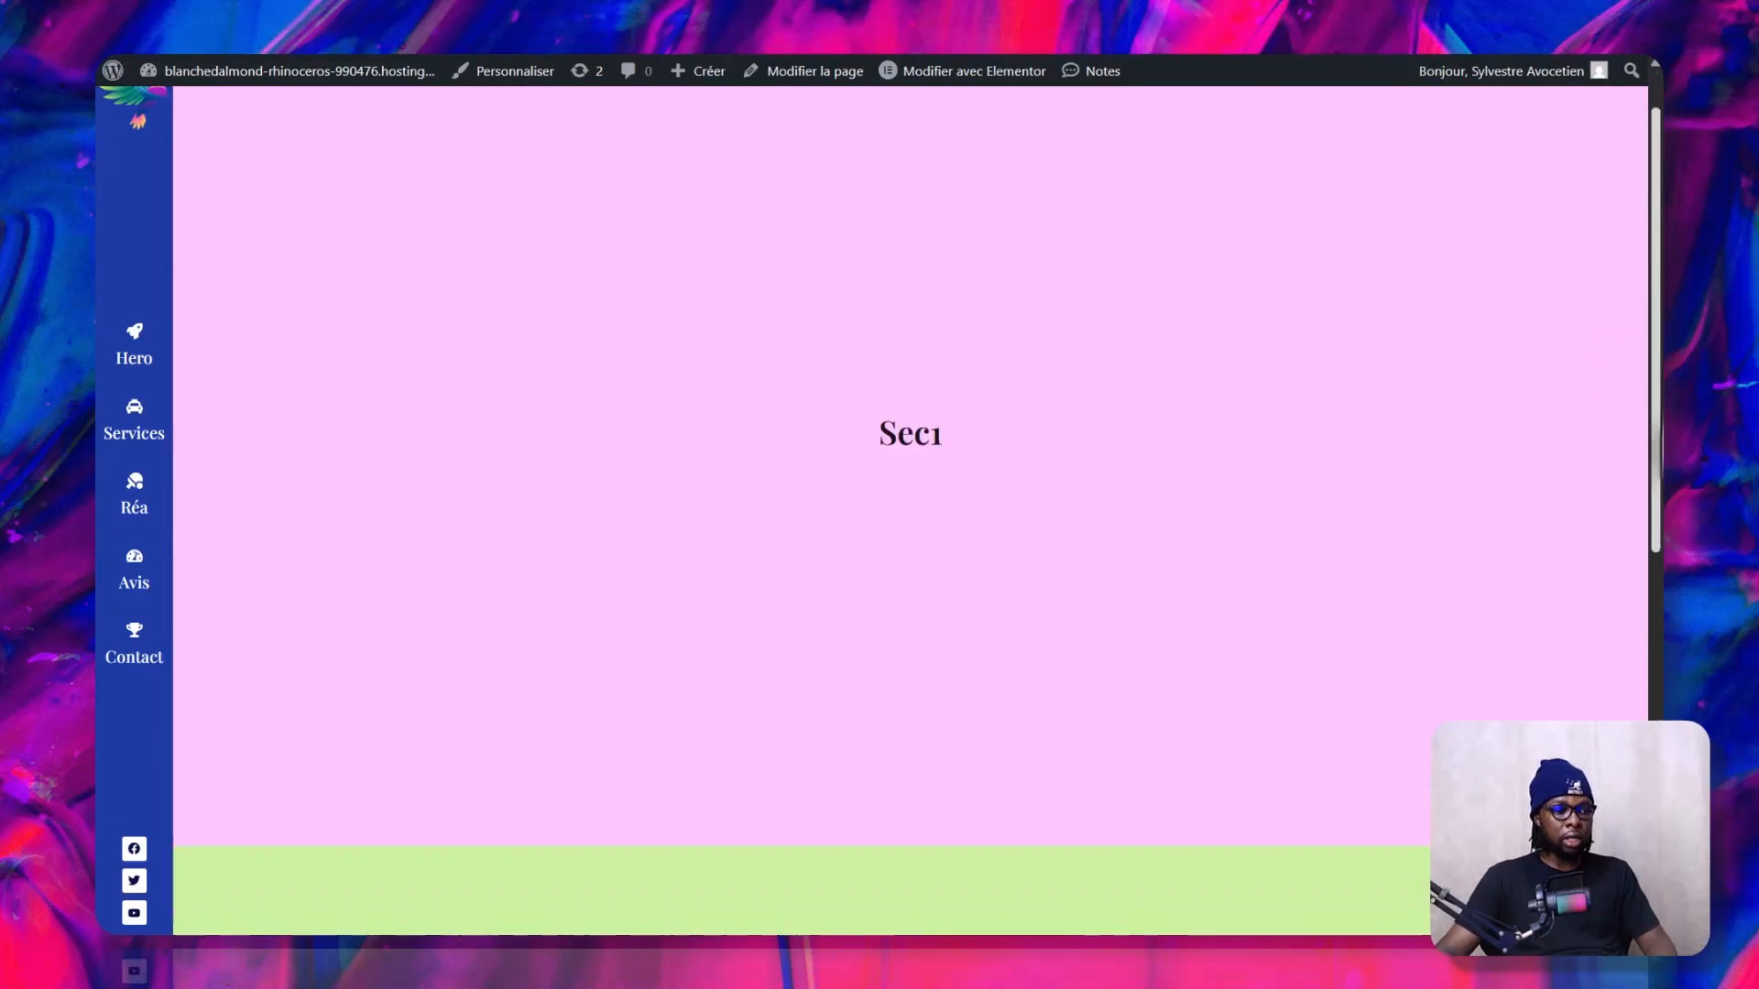
pyautogui.scroll(1, 1641, 173)
pyautogui.moveTo(1557, 73)
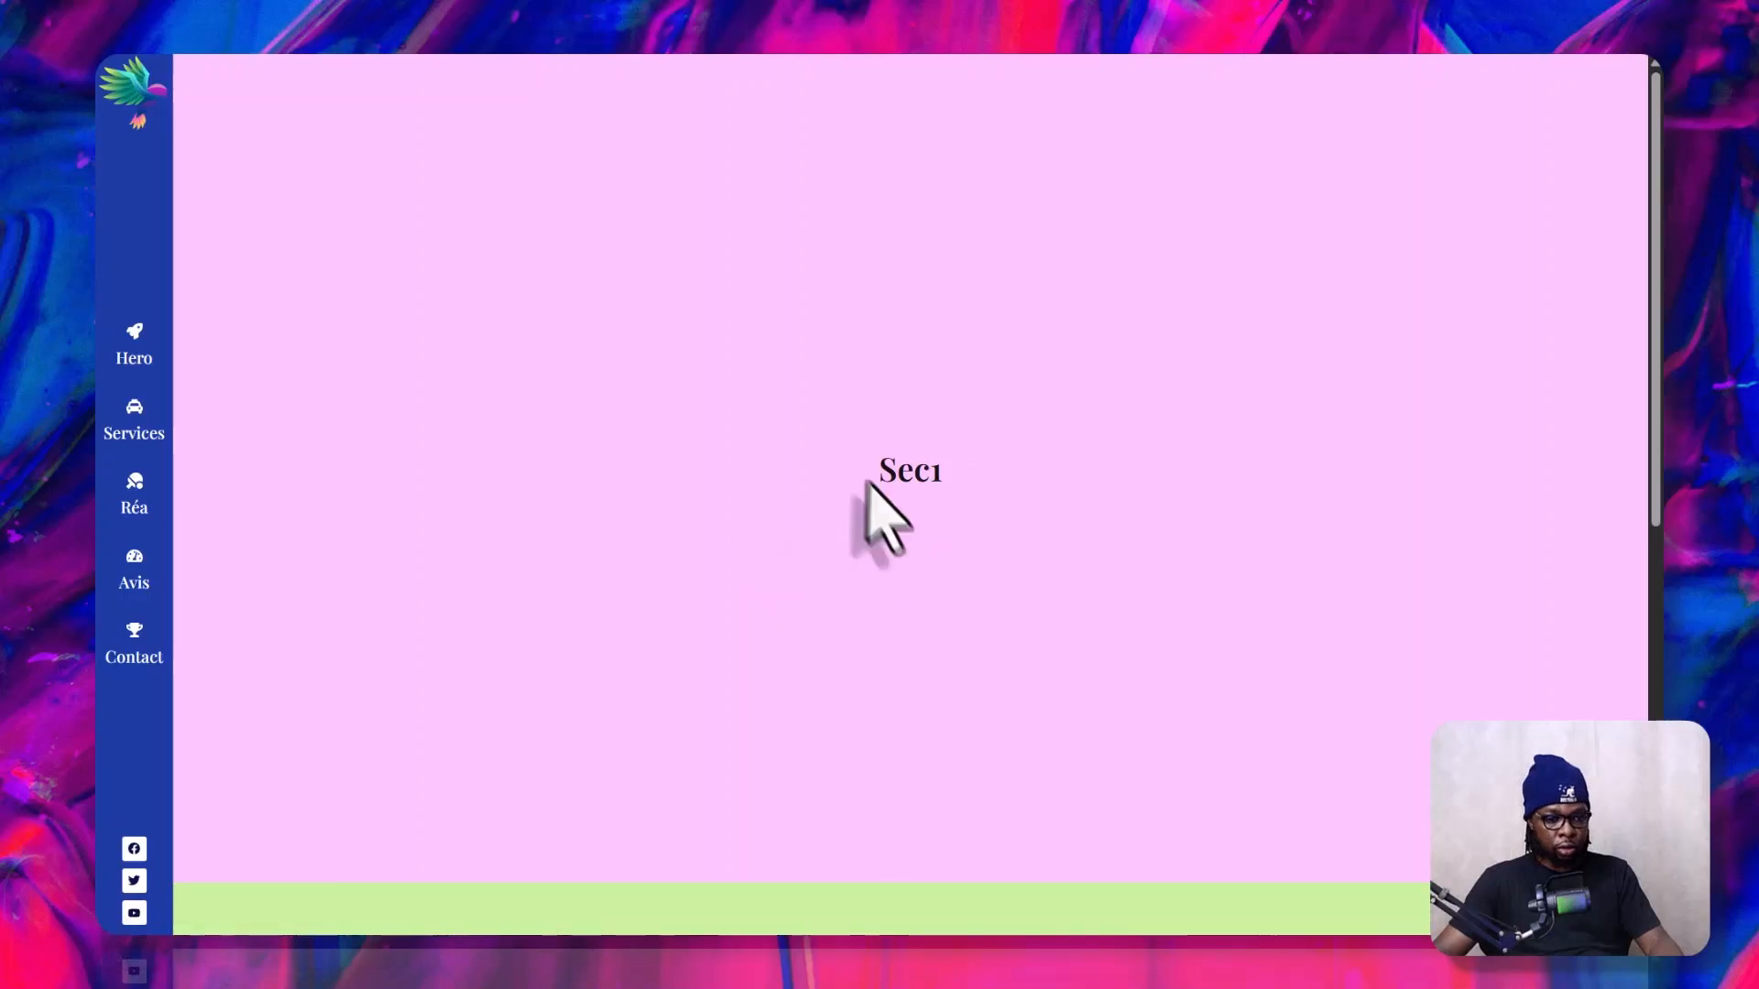
pyautogui.click(134, 423)
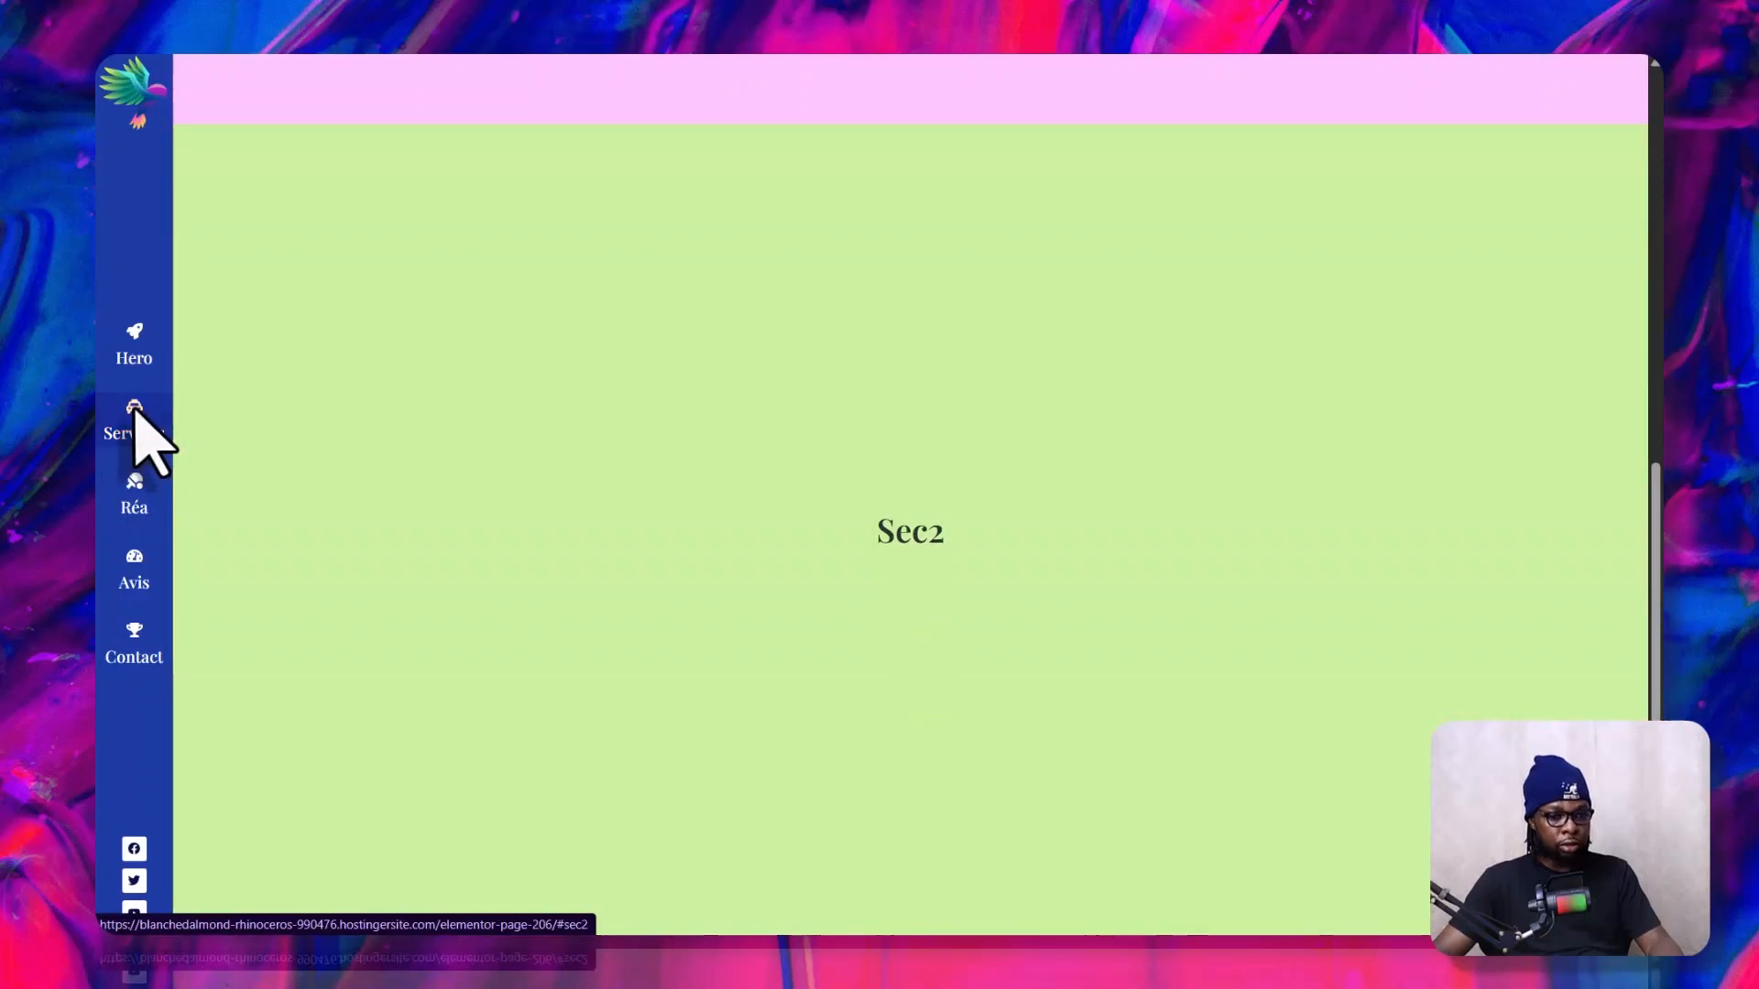